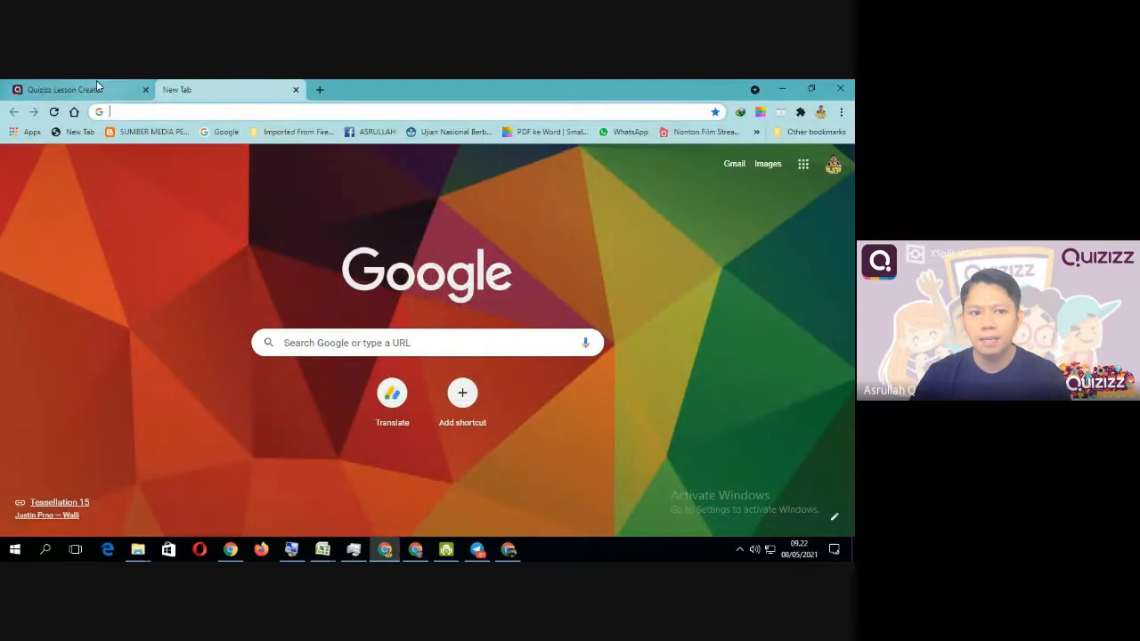
# Step: Open the bookmarked Quizizz profile page and start creating a new lesson (Pelajaran)
pyautogui.click(841, 112)
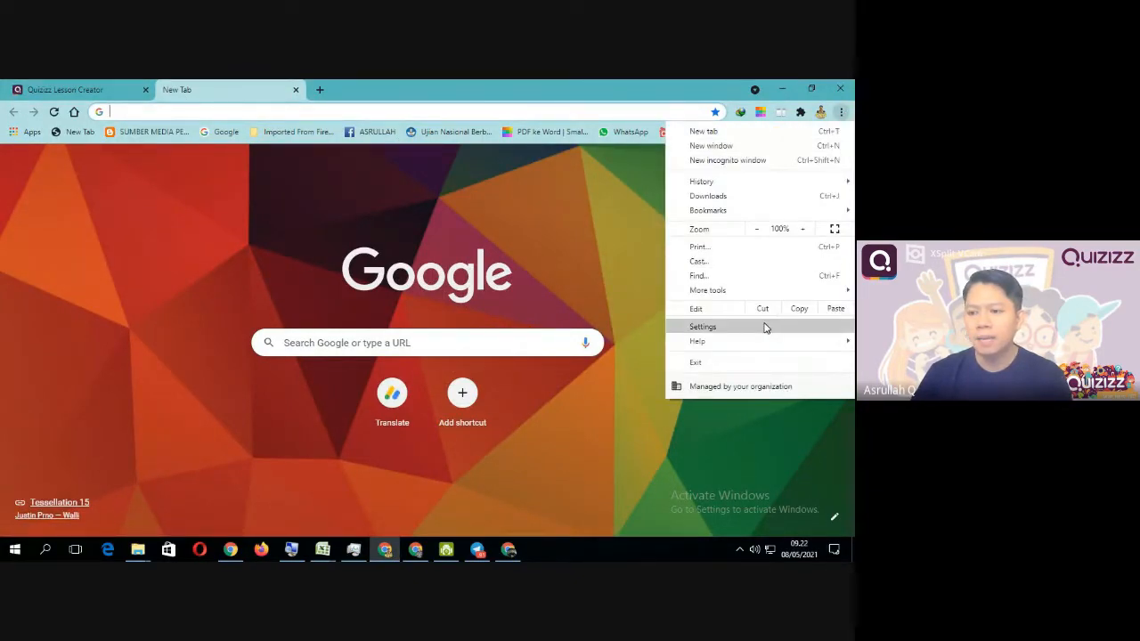
pyautogui.click(632, 175)
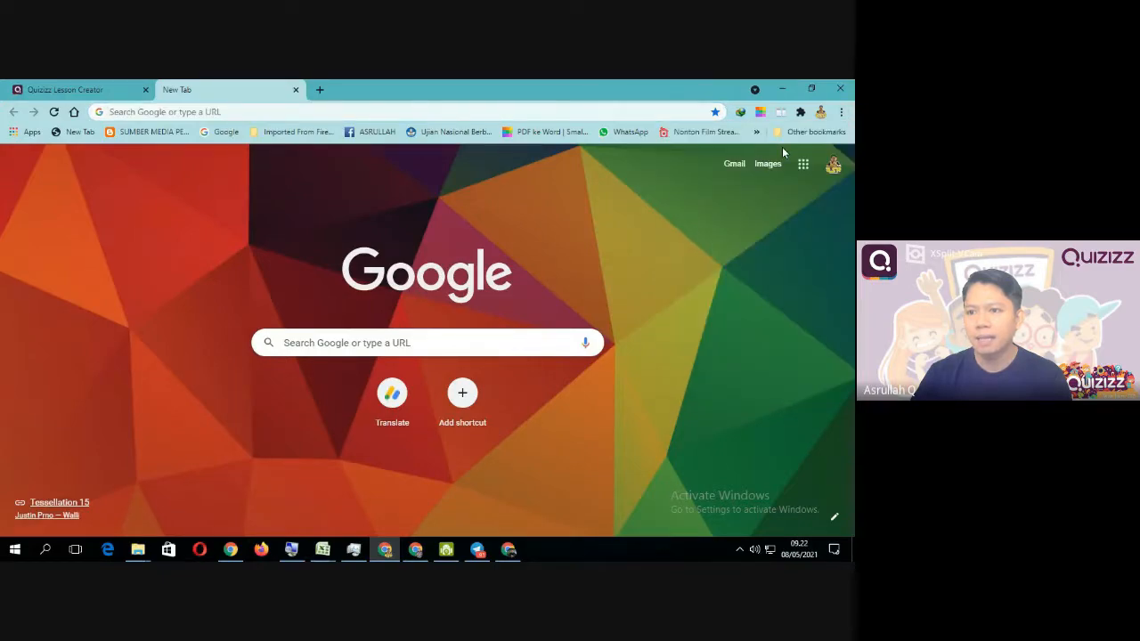
pyautogui.click(815, 132)
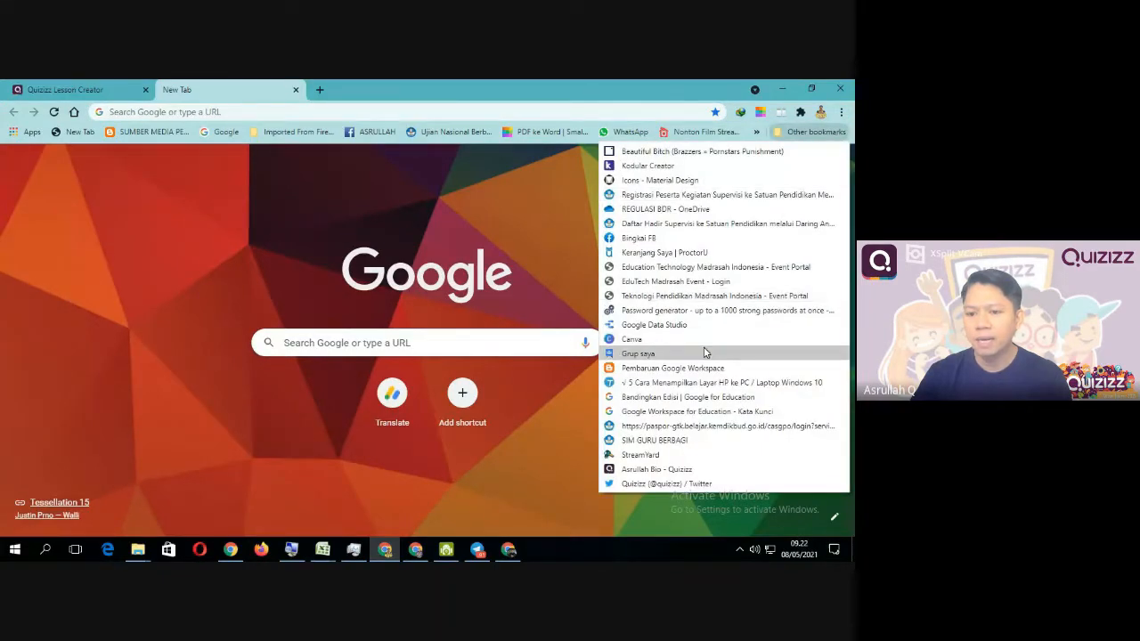
pyautogui.click(665, 469)
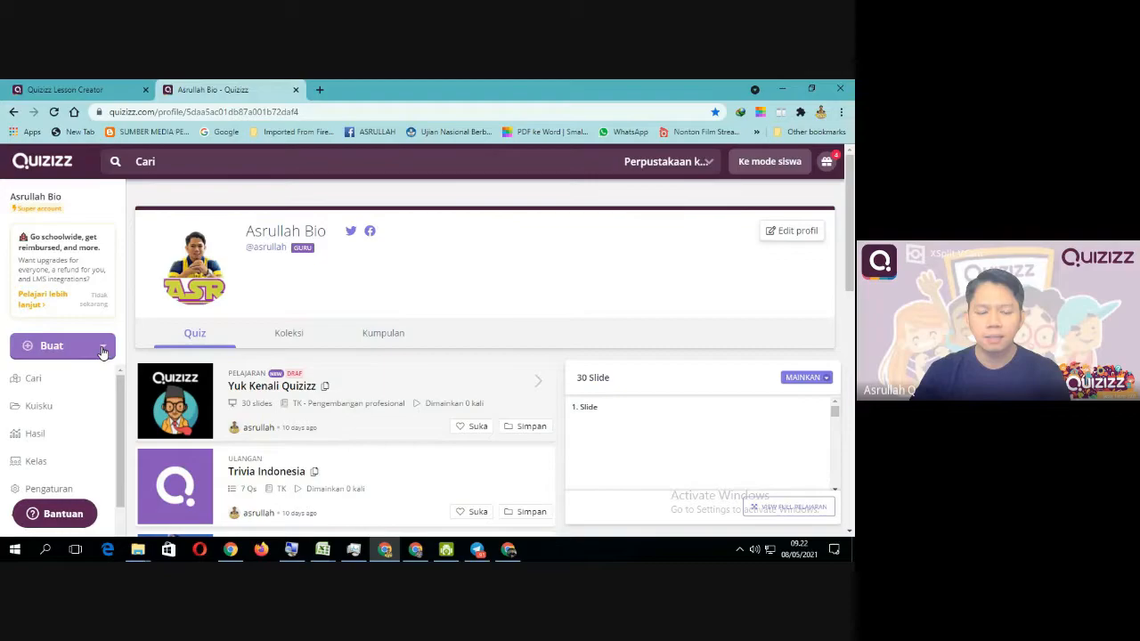
pyautogui.click(56, 346)
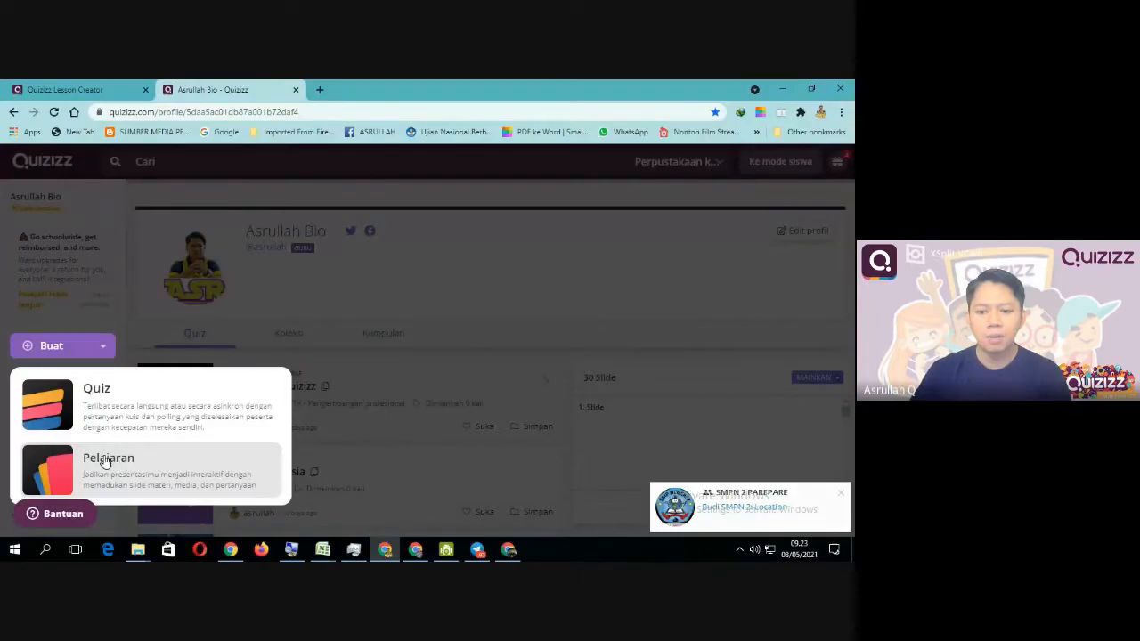
pyautogui.click(105, 462)
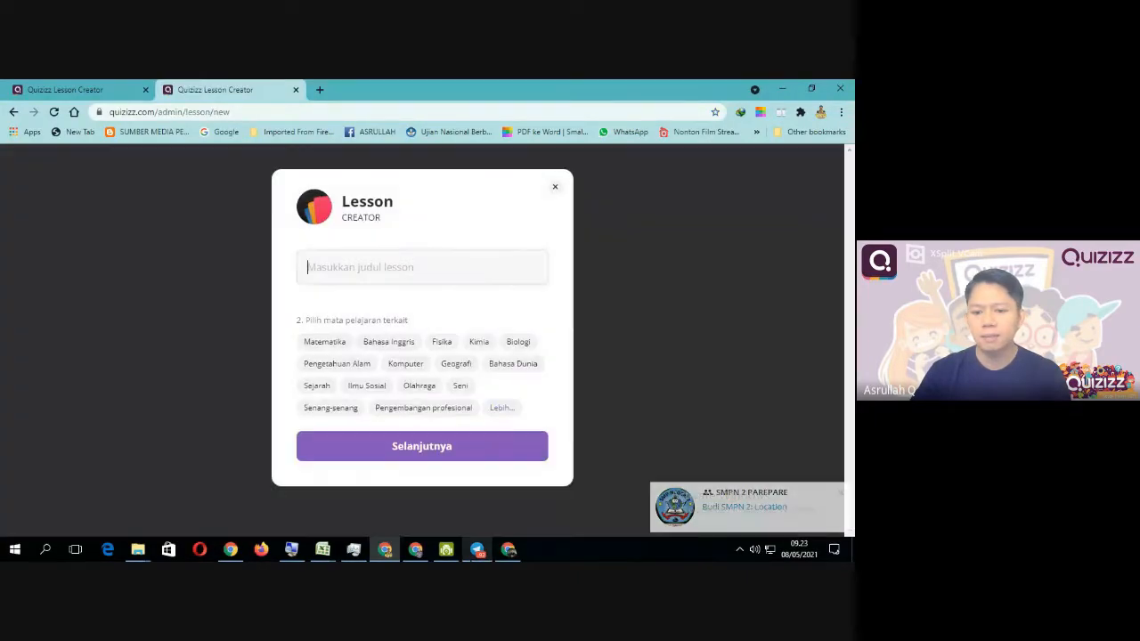
# Step: Close the Telegram window and quit Telegram completely so it no longer runs in the background
pyautogui.click(478, 556)
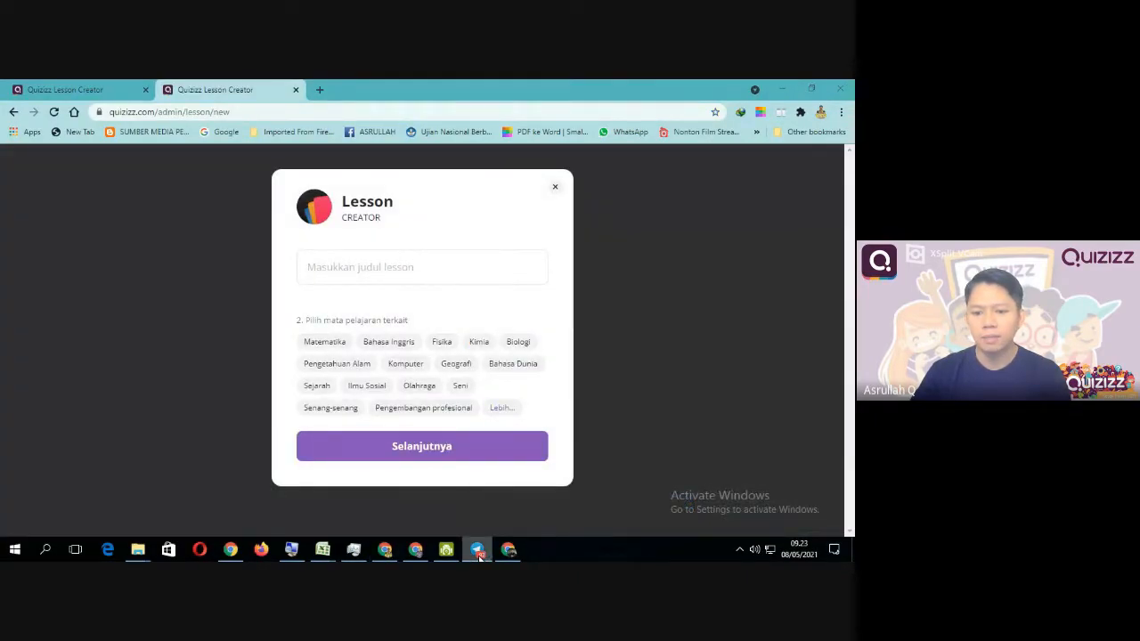
pyautogui.click(479, 558)
pyautogui.click(479, 556)
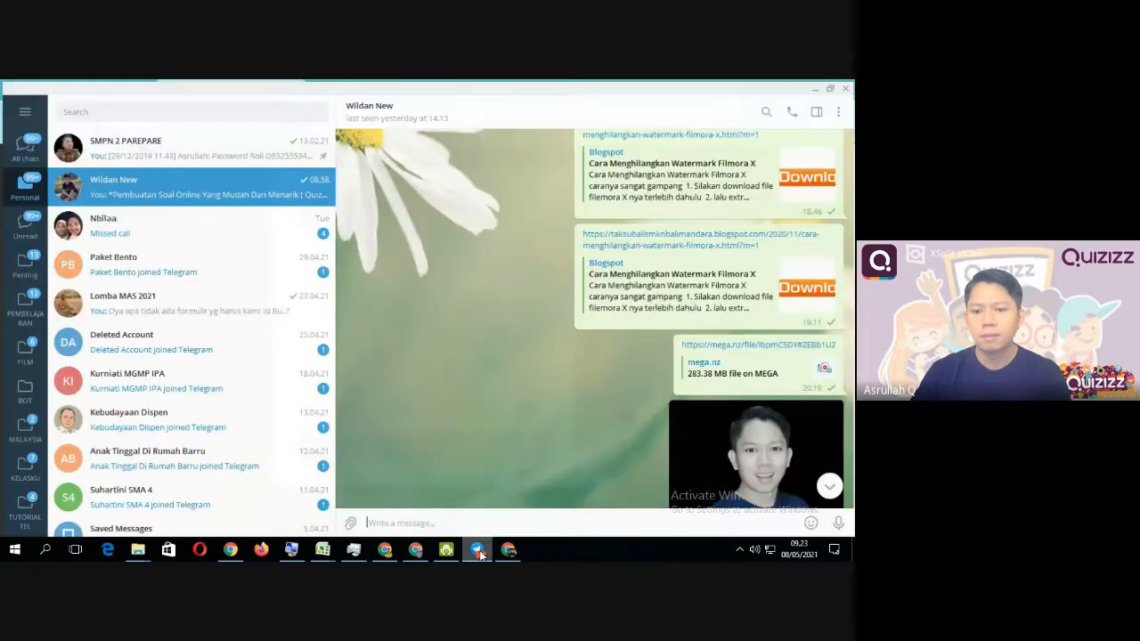
pyautogui.click(846, 86)
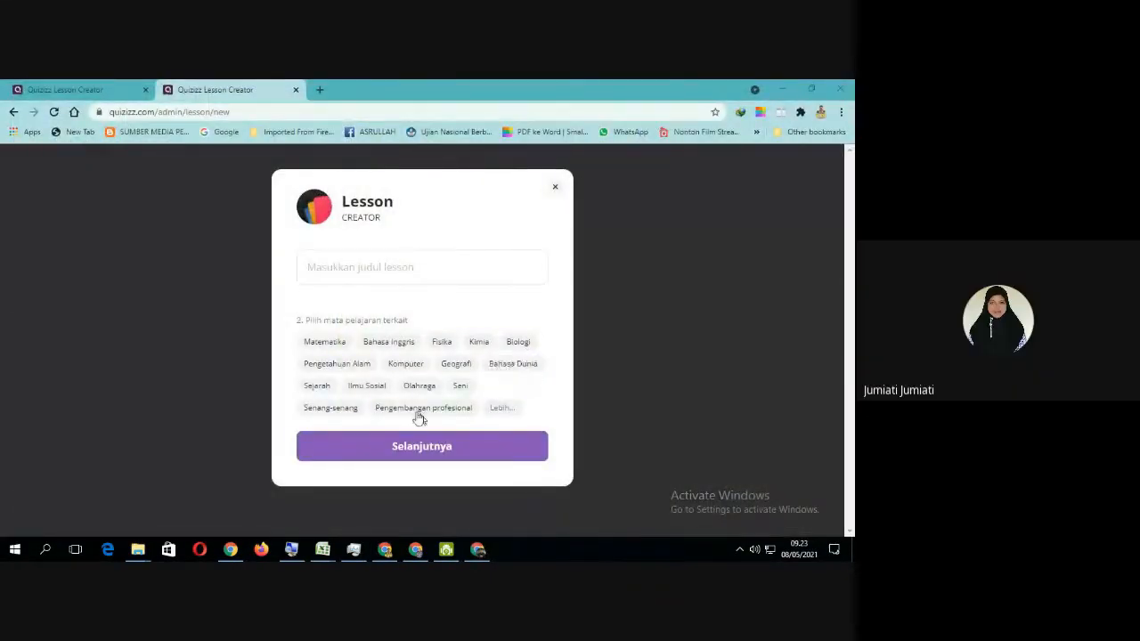
pyautogui.click(321, 268)
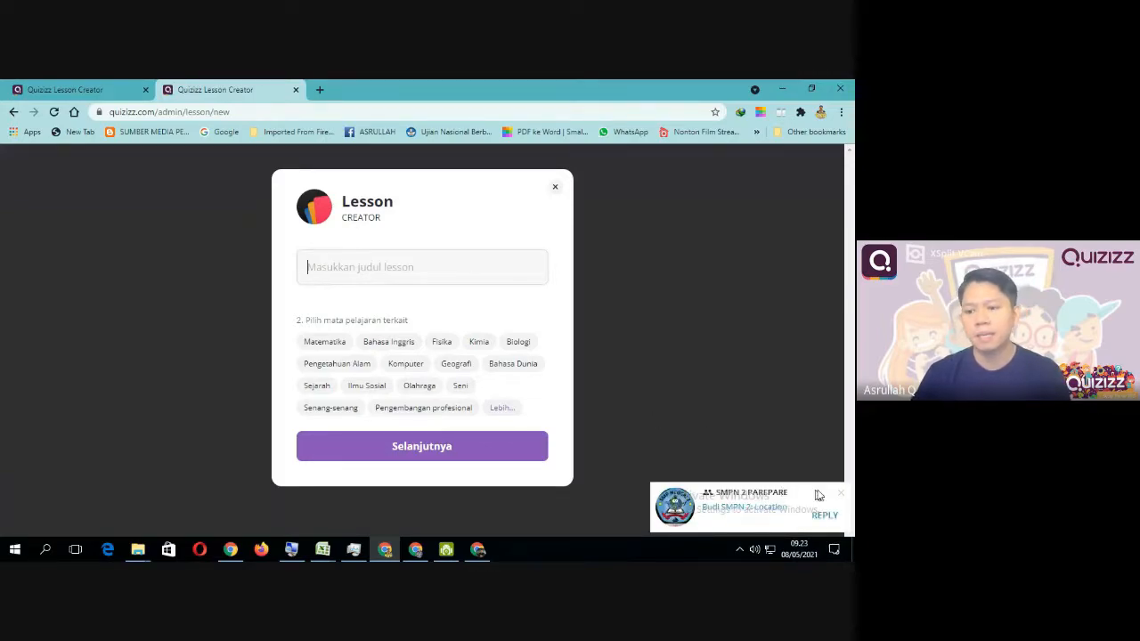
pyautogui.click(842, 496)
pyautogui.click(740, 549)
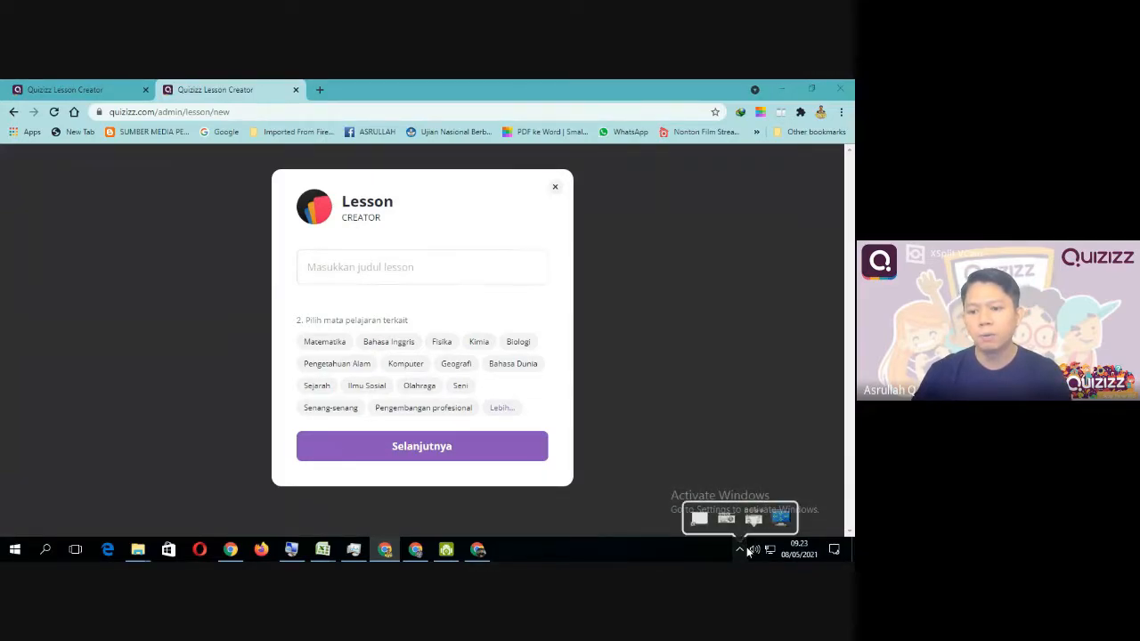
pyautogui.moveTo(777, 488)
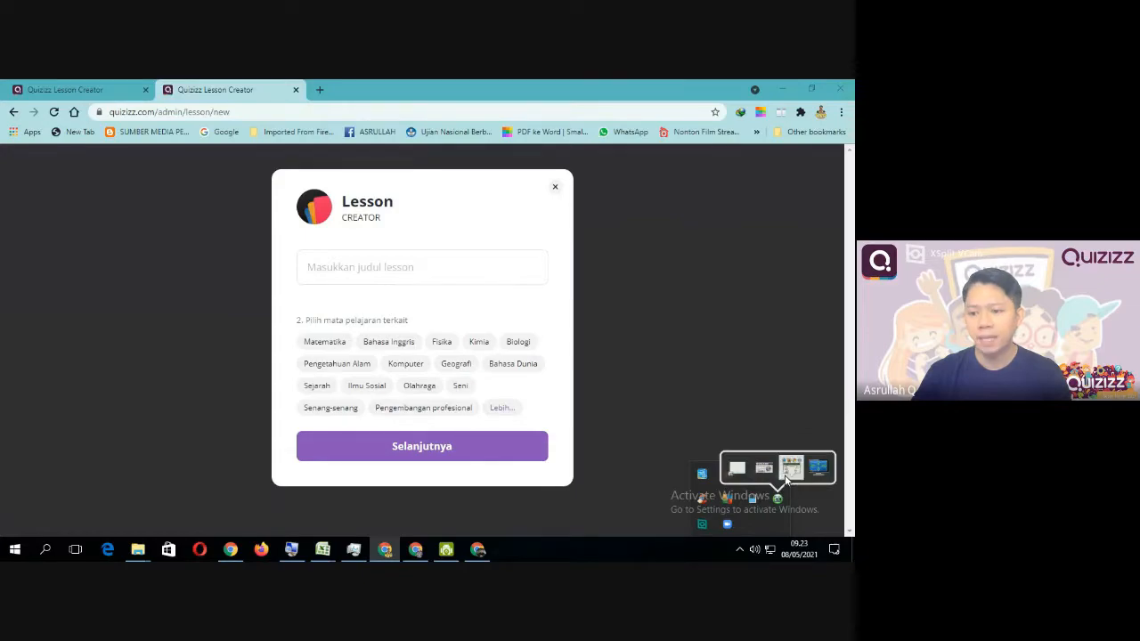
pyautogui.rightClick(777, 475)
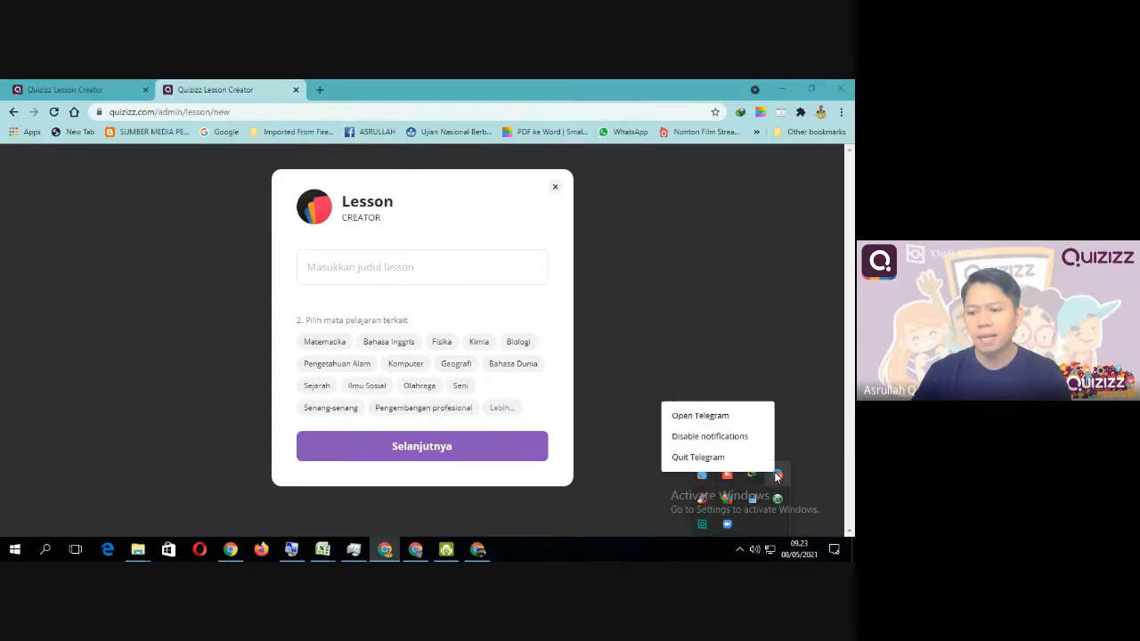
pyautogui.click(719, 459)
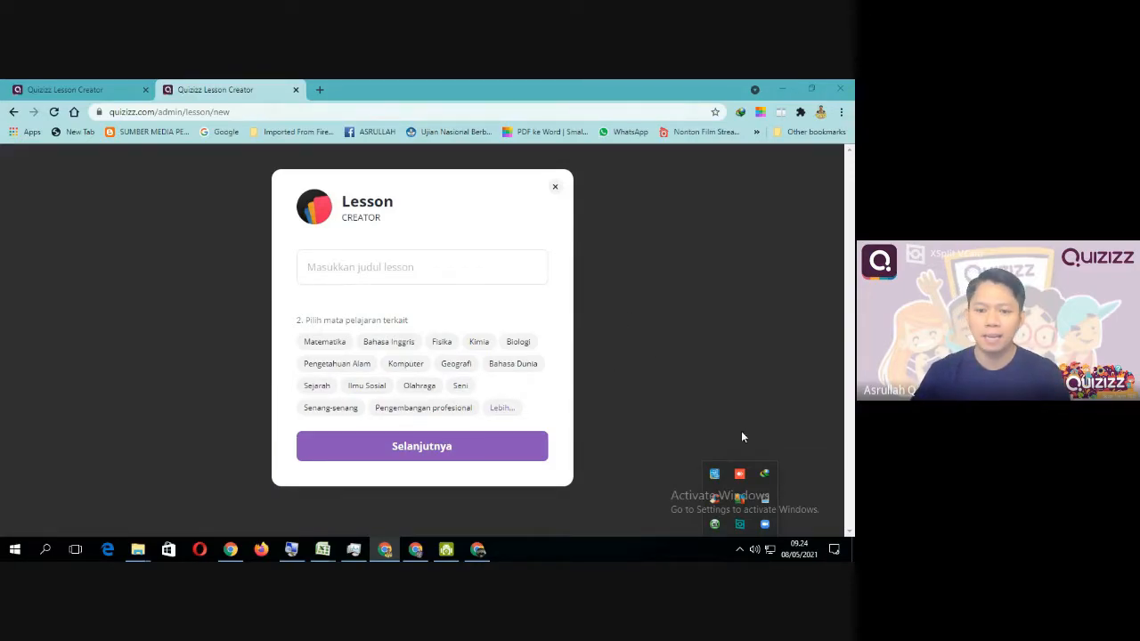
# Step: Create the lesson with the title "Taman Nasional Babul" and the subject Senang-senang
pyautogui.click(341, 266)
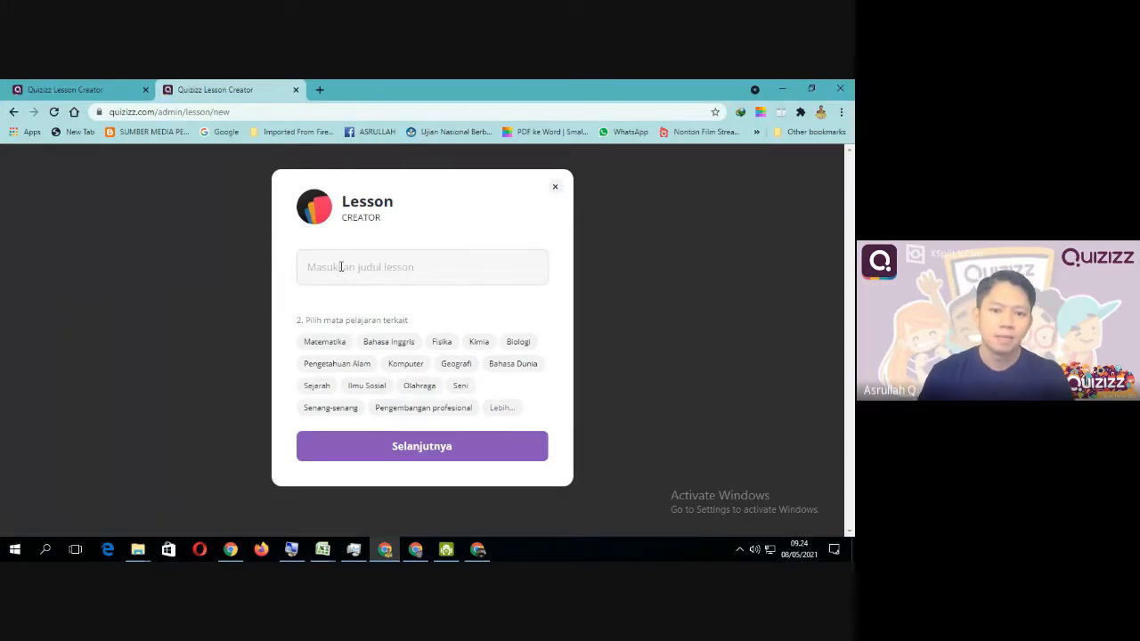
pyautogui.click(341, 267)
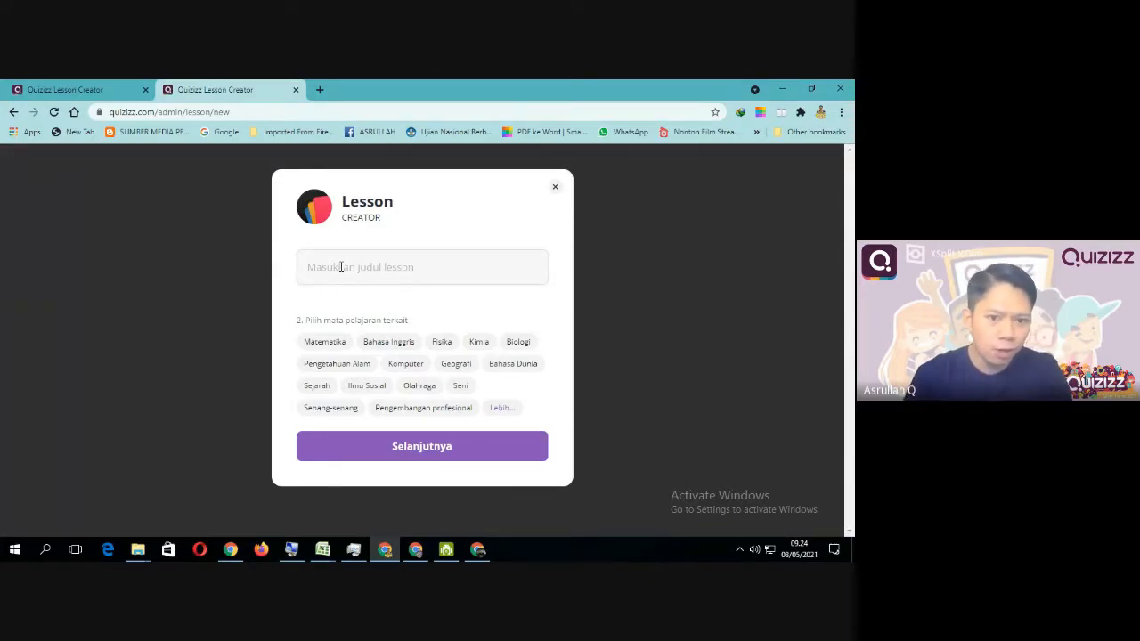
pyautogui.write('T')
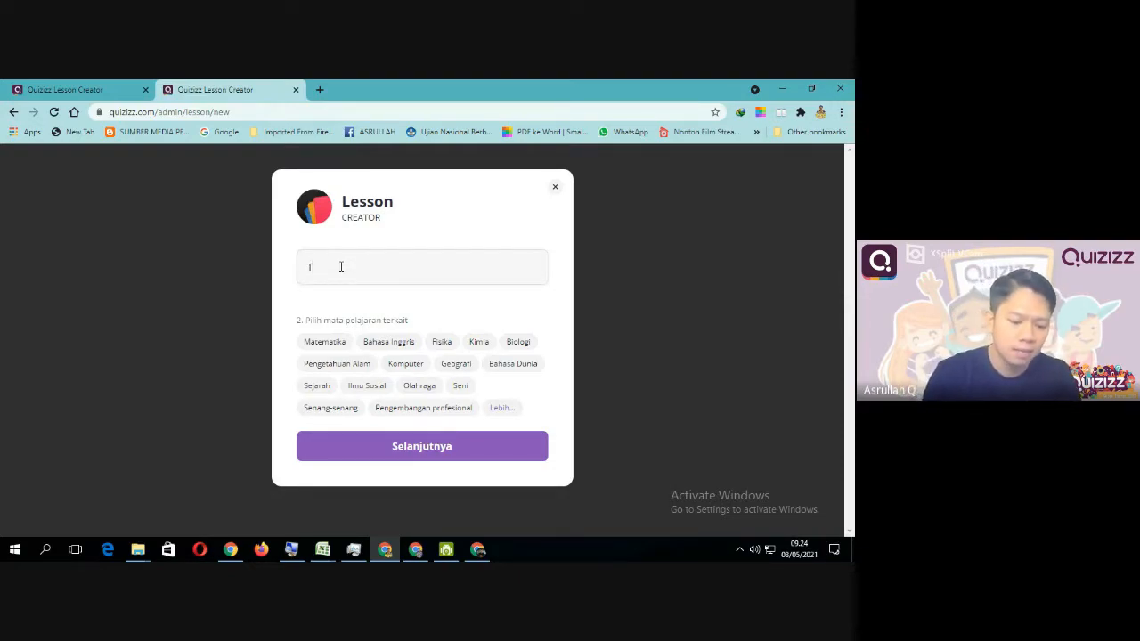
pyautogui.write('aman')
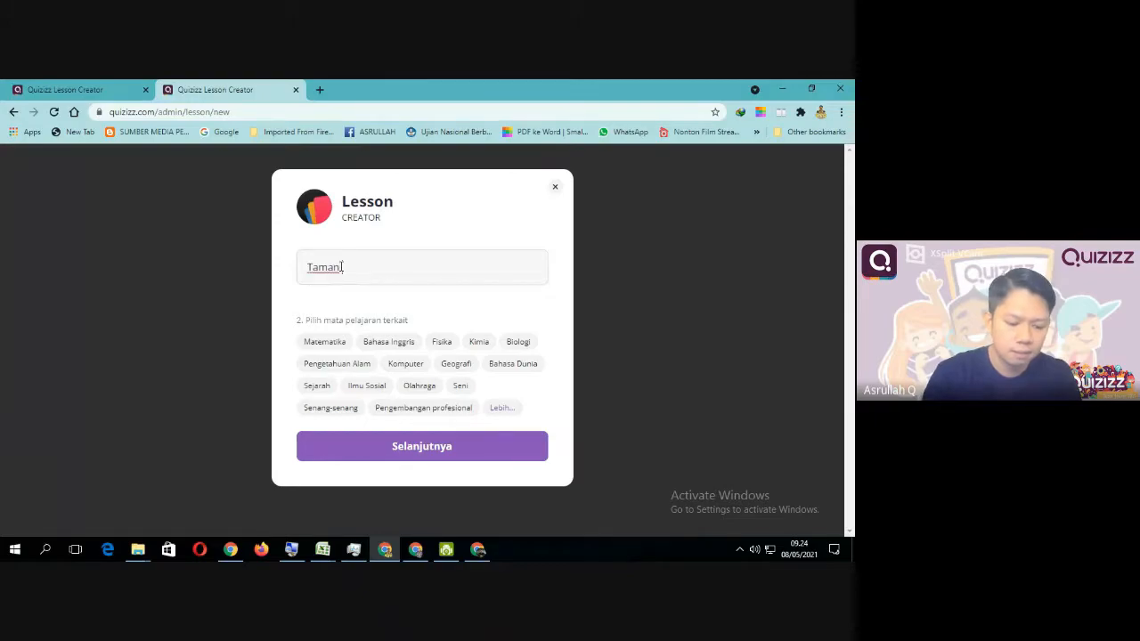
pyautogui.write(' Nasional')
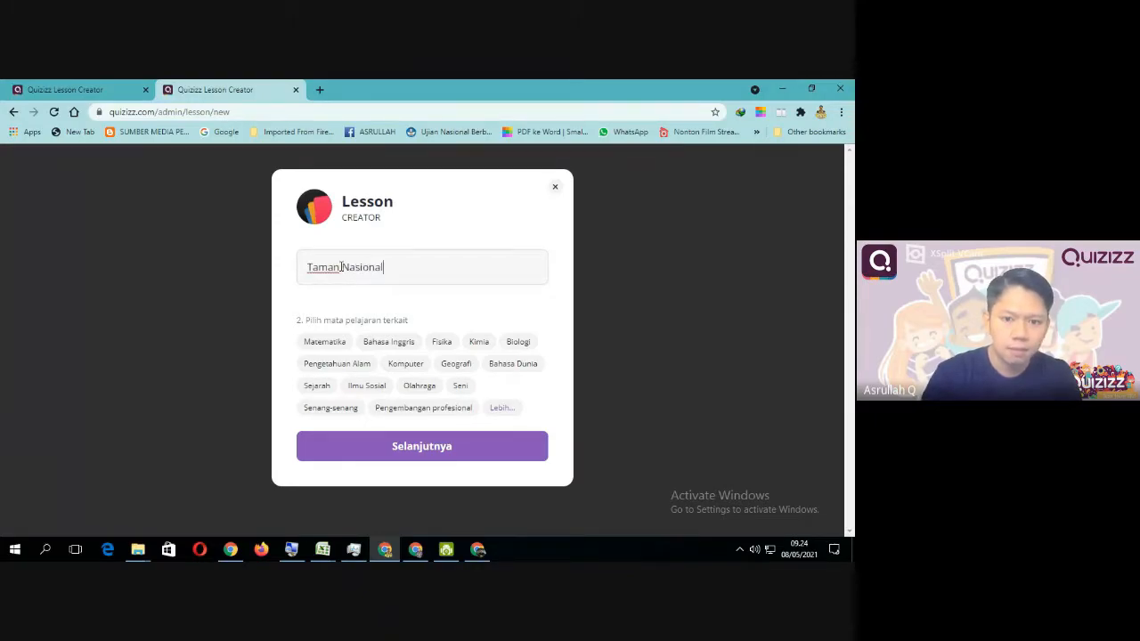
pyautogui.write(' Babul')
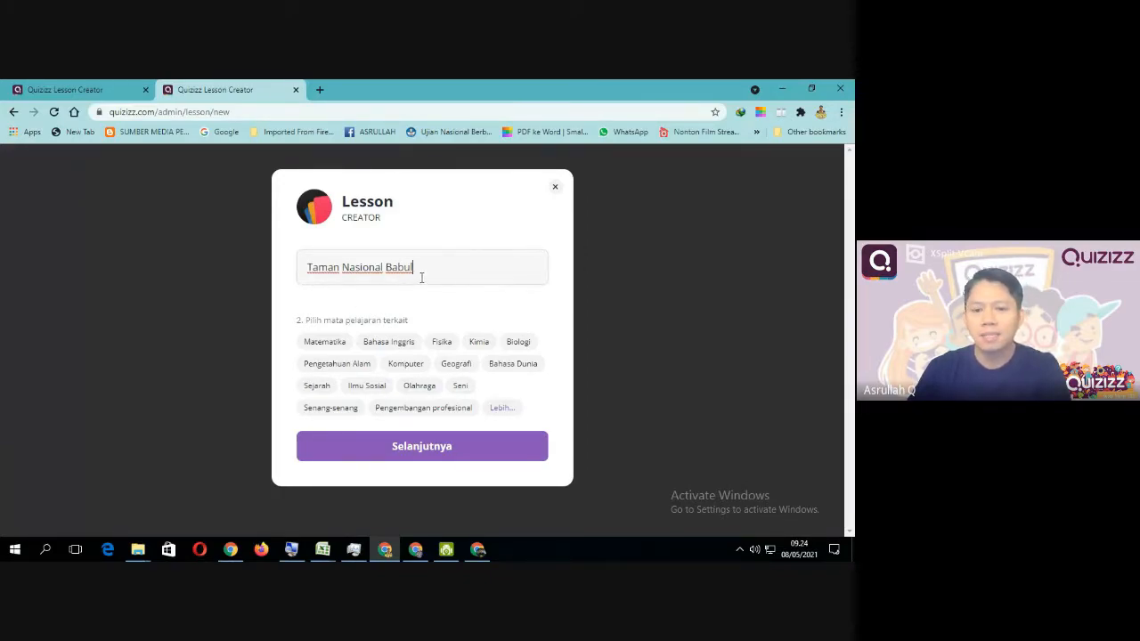
pyautogui.click(337, 409)
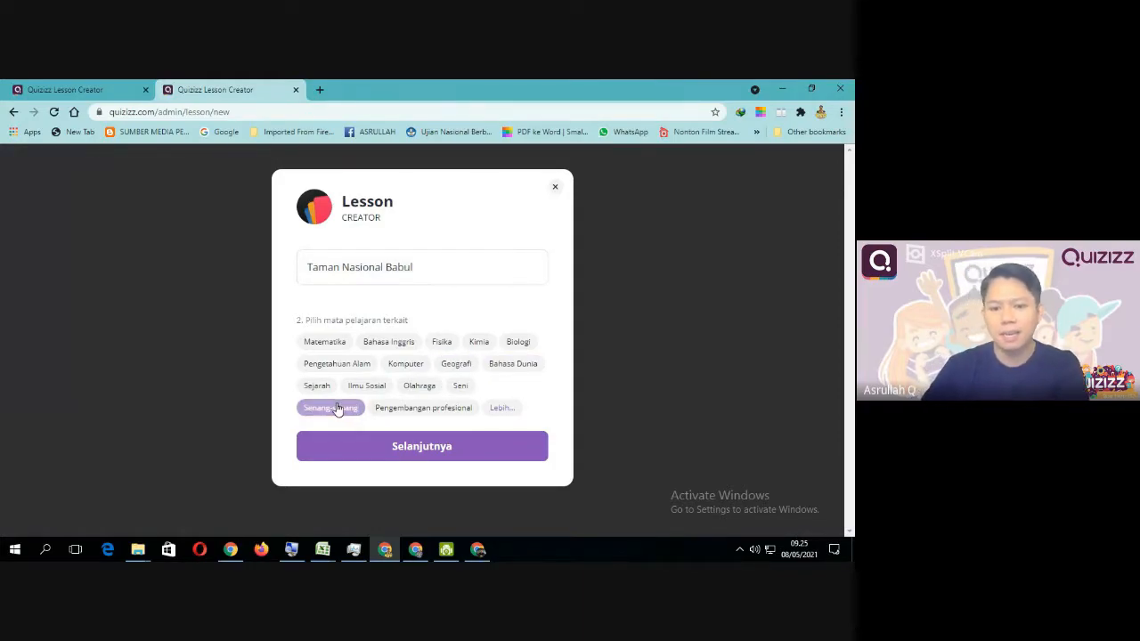
pyautogui.click(437, 454)
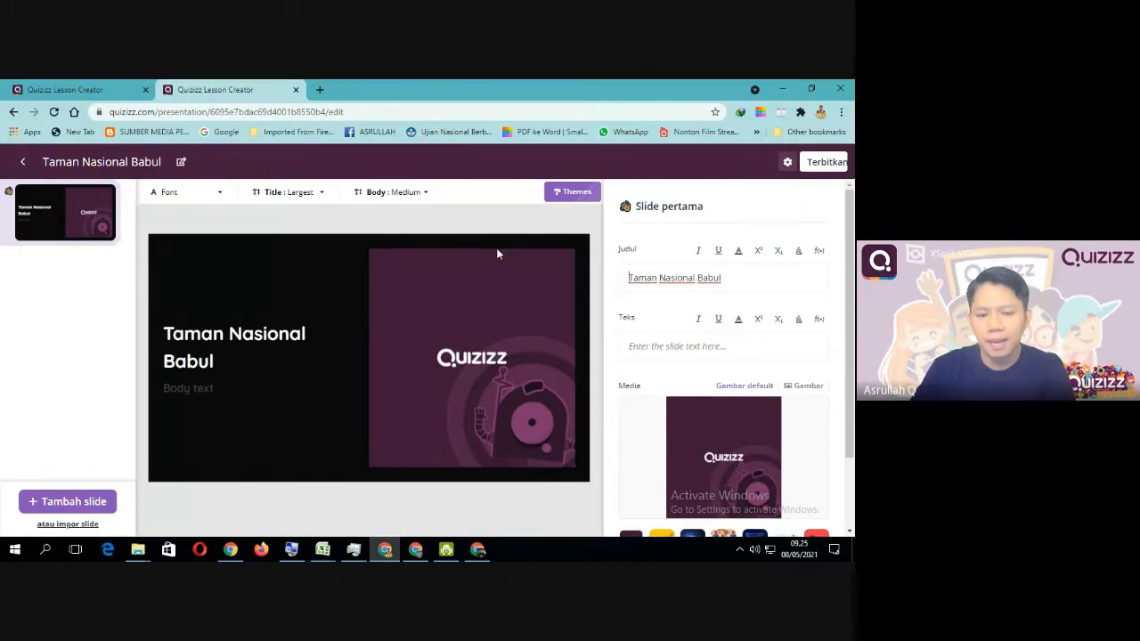
# Step: Enter "Destinasi Wisata Warga SULSEL" as the body text of the first slide
pyautogui.click(212, 330)
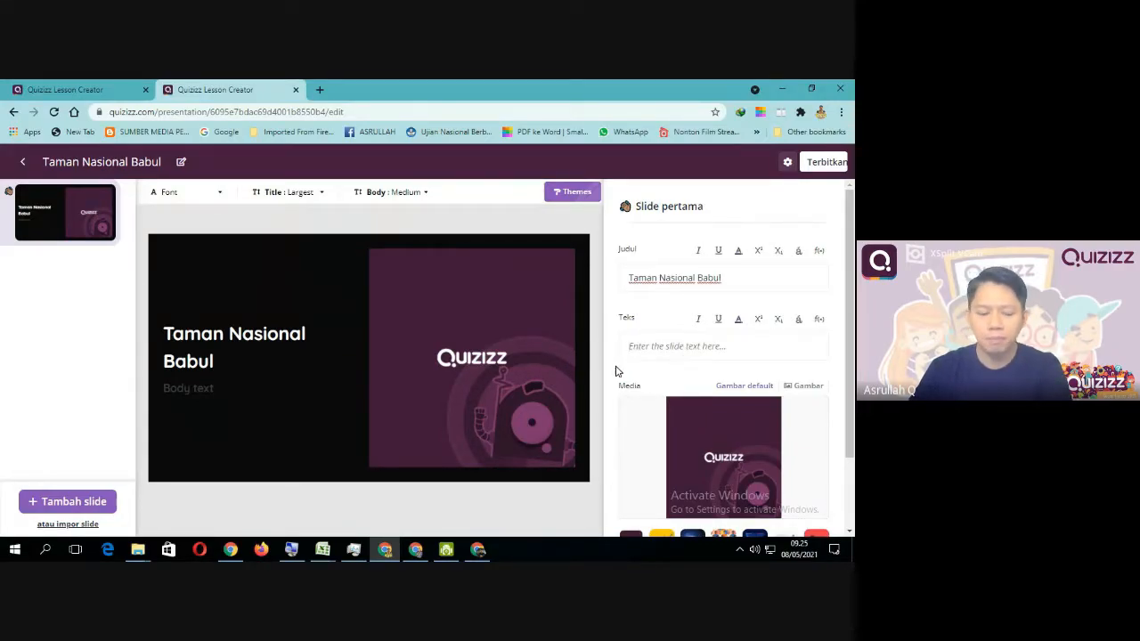
pyautogui.write('Te')
pyautogui.press('BackSpace')
pyautogui.press('BackSpace')
pyautogui.write('destinasi W')
pyautogui.press('Left')
pyautogui.press('Left')
pyautogui.press('Left')
pyautogui.press('Left')
pyautogui.press('Left')
pyautogui.press('Left')
pyautogui.press('Delete')
pyautogui.write('De')
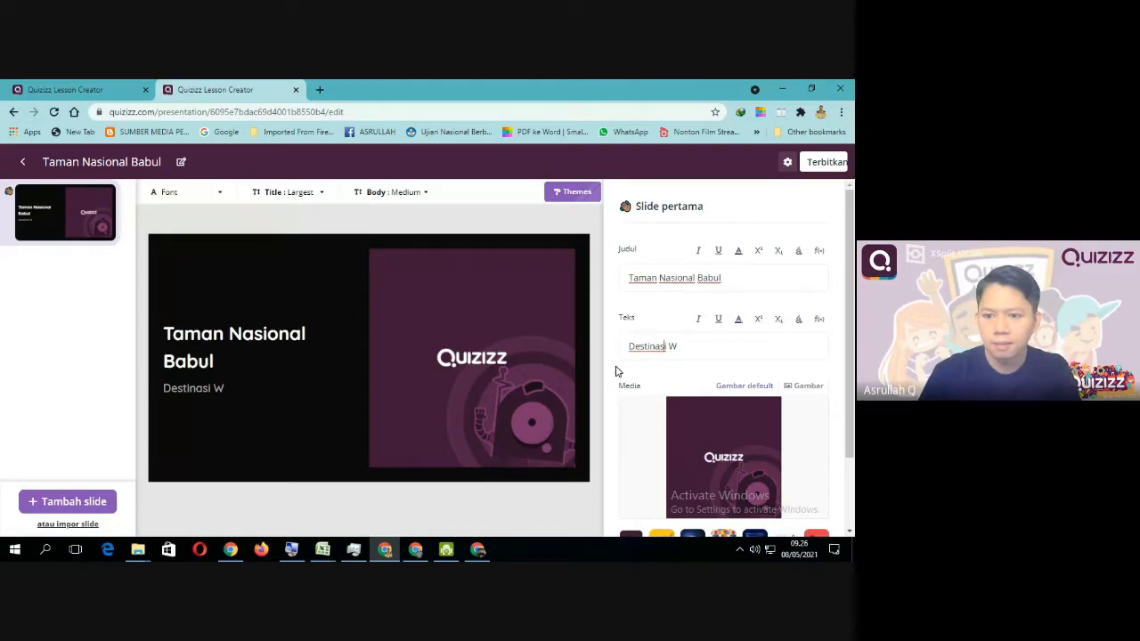
pyautogui.write('s')
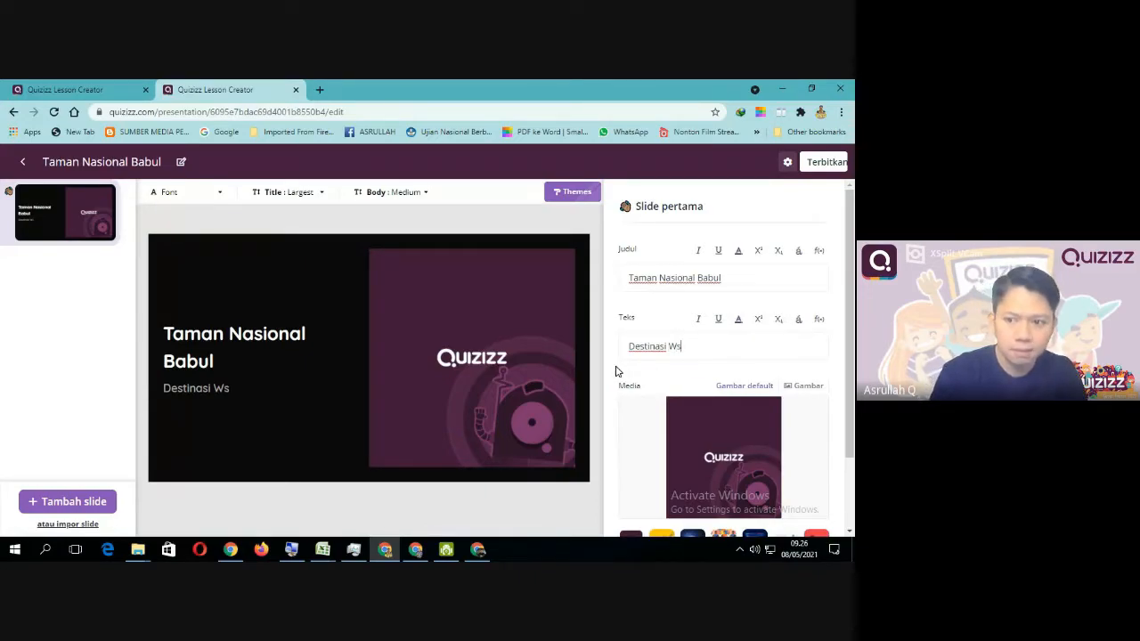
pyautogui.press('BackSpace')
pyautogui.write('isata')
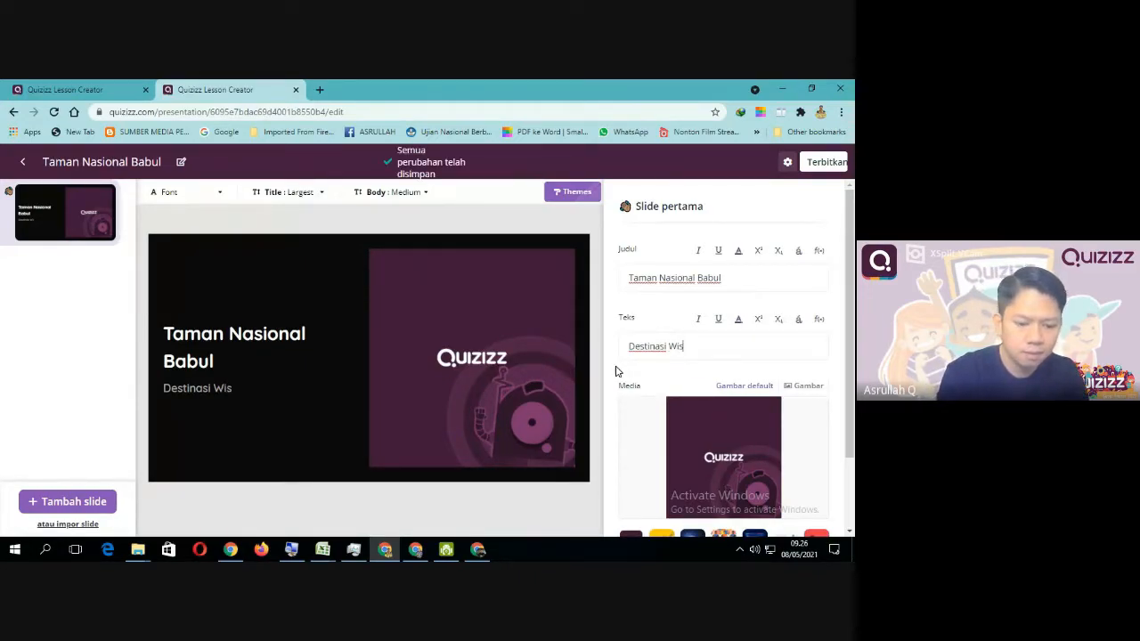
pyautogui.write(' Wa')
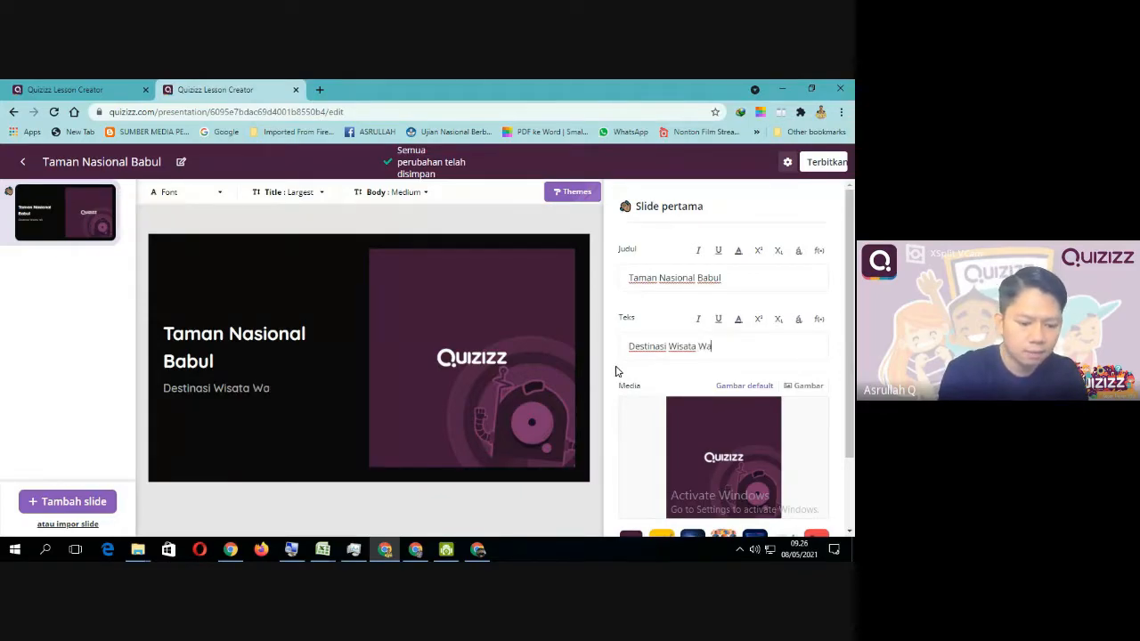
pyautogui.write('rga SULSEL')
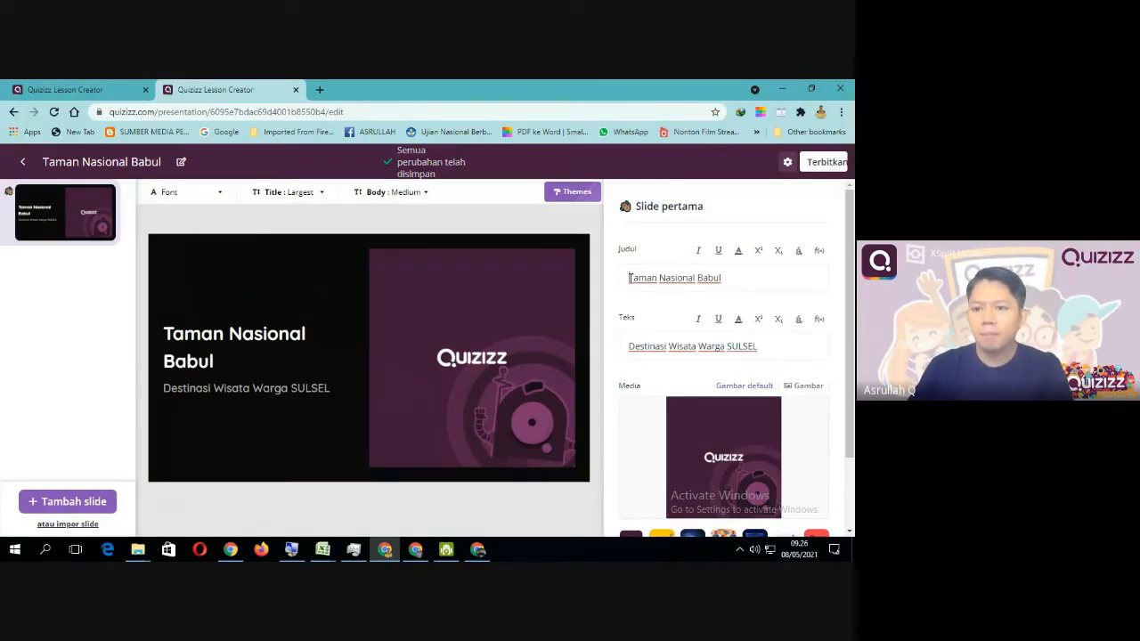
# Step: Format the first slide's title "Taman Nasional Babul" as italic, without underline, and colour it red
pyautogui.moveTo(626, 278); pyautogui.dragTo(729, 296)
pyautogui.click(698, 252)
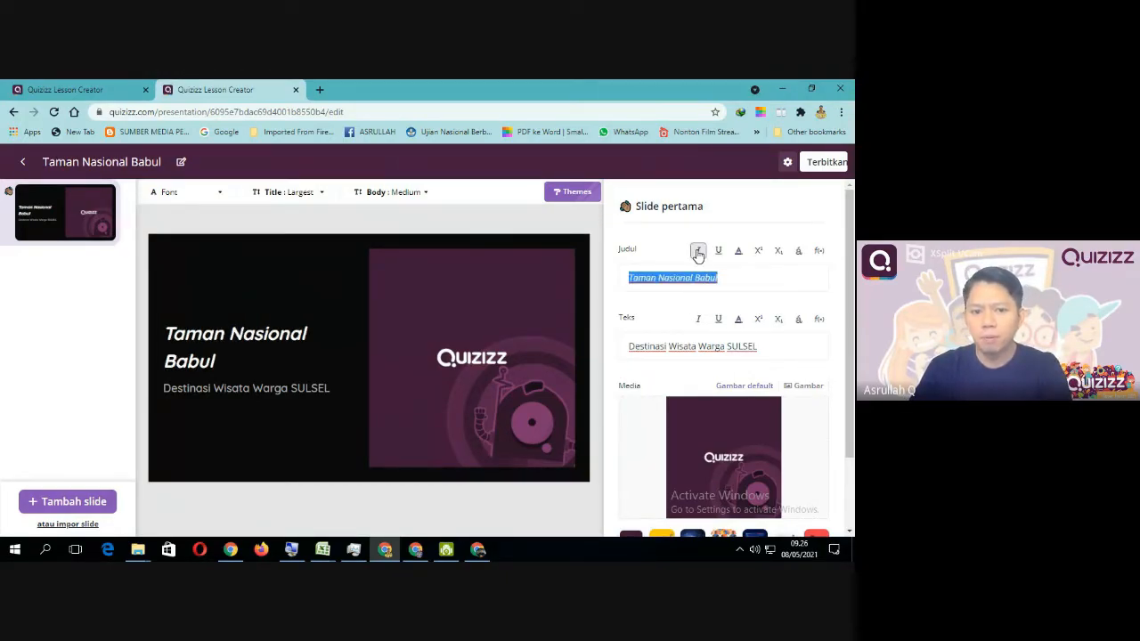
pyautogui.click(720, 253)
pyautogui.click(739, 252)
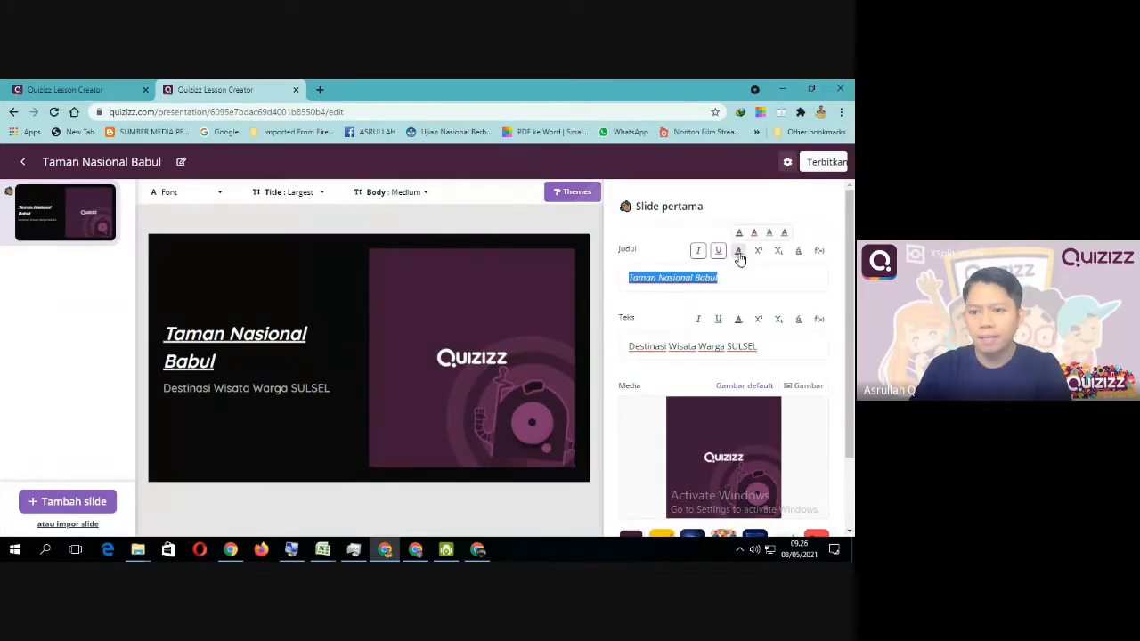
pyautogui.click(720, 256)
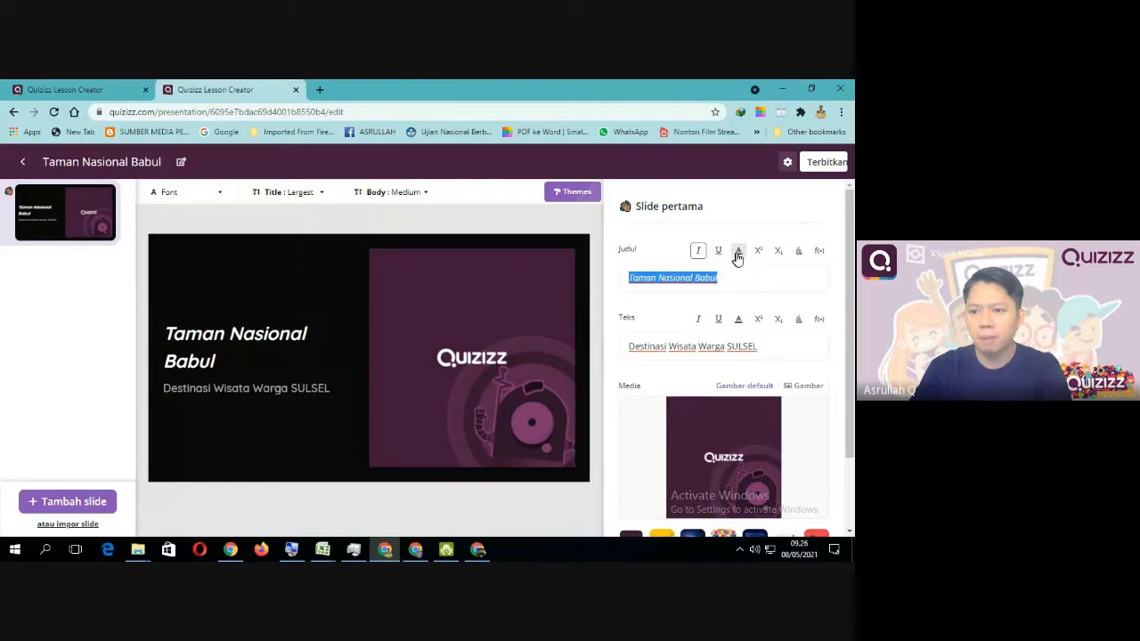
pyautogui.click(740, 254)
pyautogui.click(754, 233)
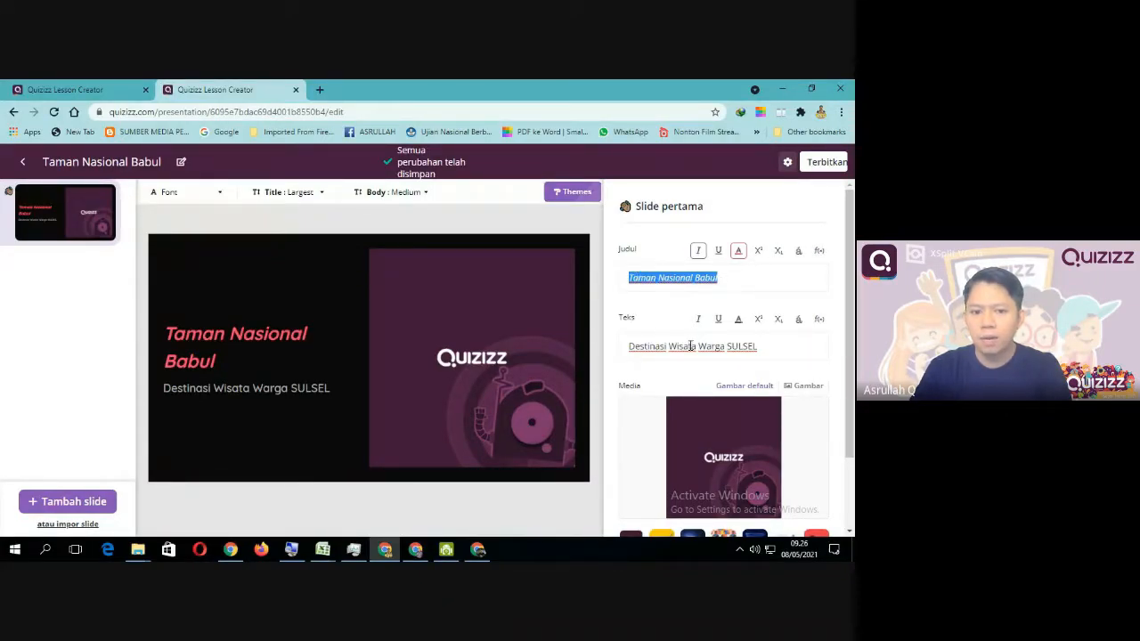
# Step: Colour the whole body text "Destinasi Wisata Warga SULSEL" on the first slide blue
pyautogui.moveTo(630, 349); pyautogui.dragTo(771, 347)
pyautogui.click(738, 328)
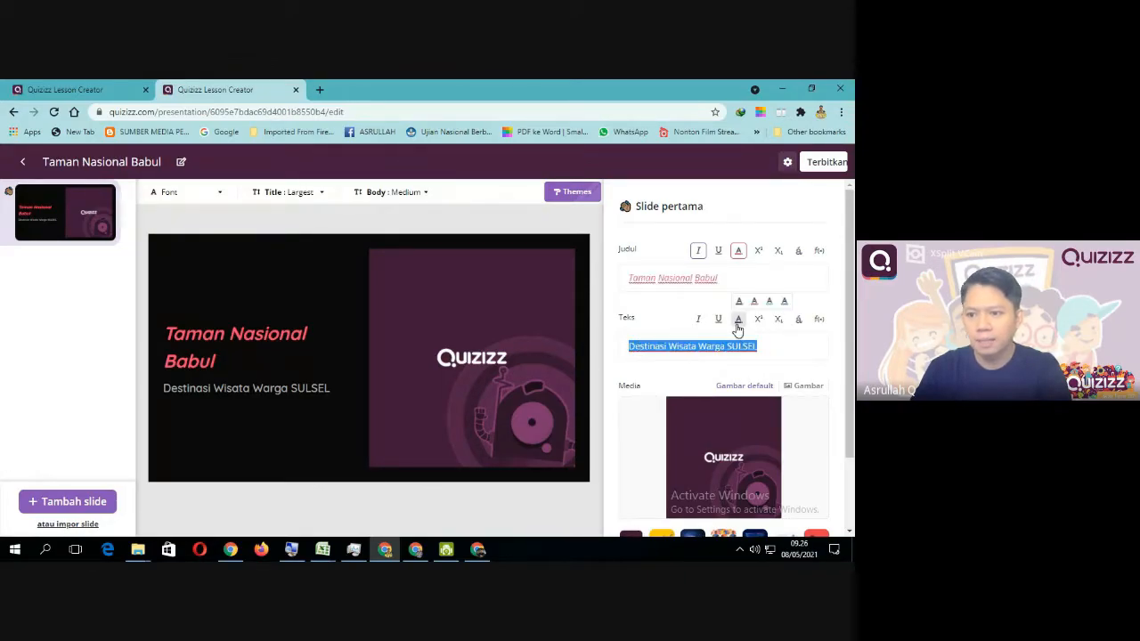
pyautogui.click(783, 301)
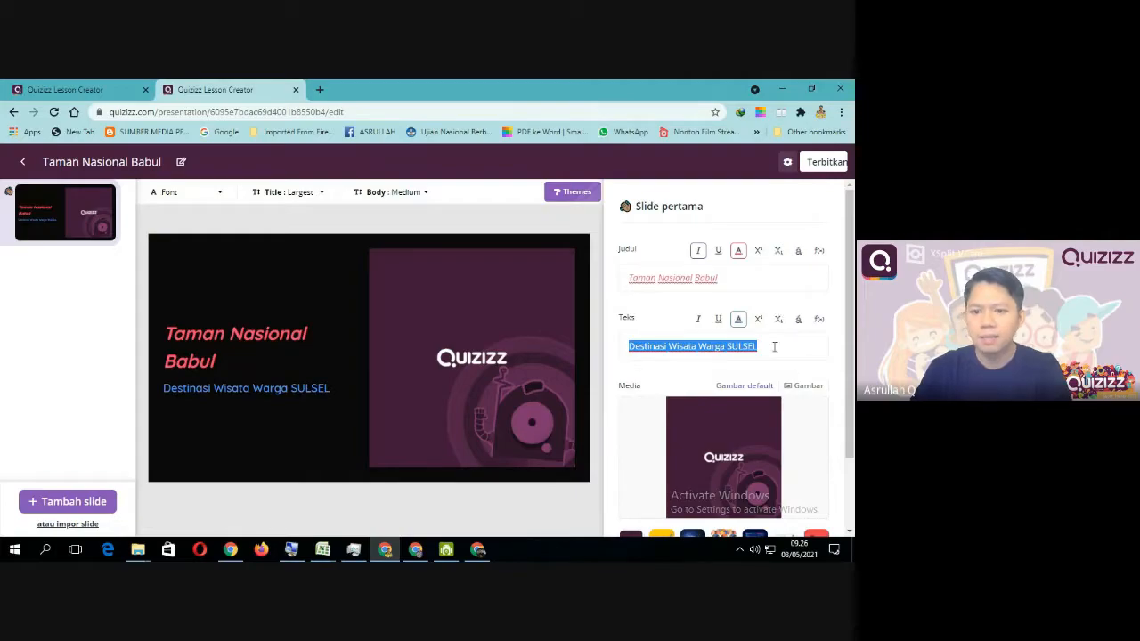
pyautogui.click(255, 288)
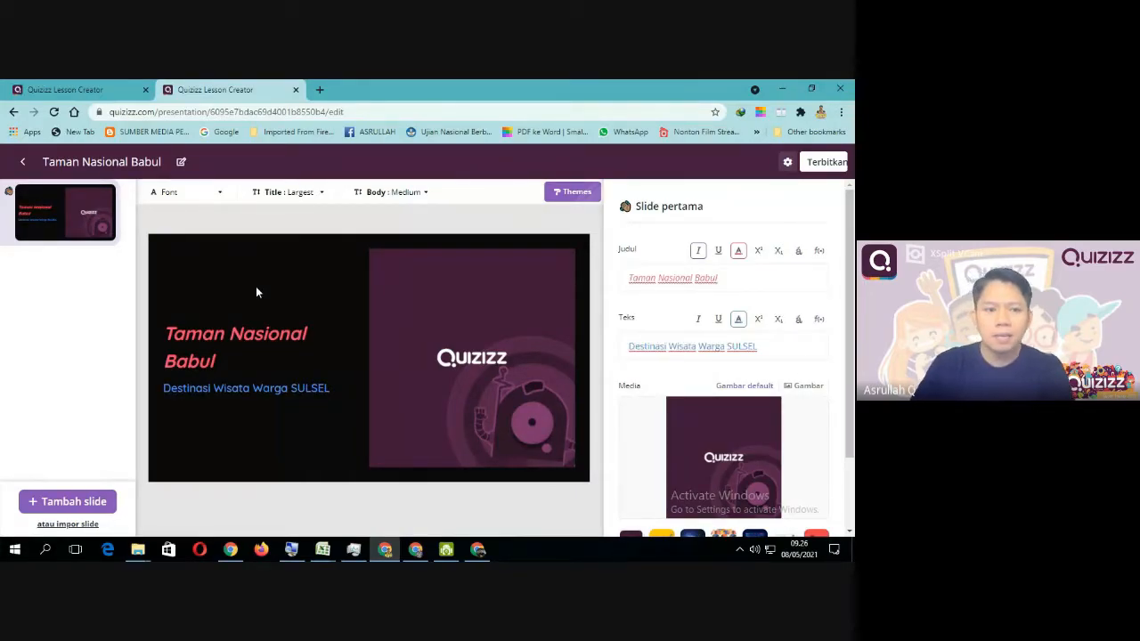
# Step: Search Google in a new browser tab for "bantimurung" and show the image results
pyautogui.scroll(-1, 720, 415)
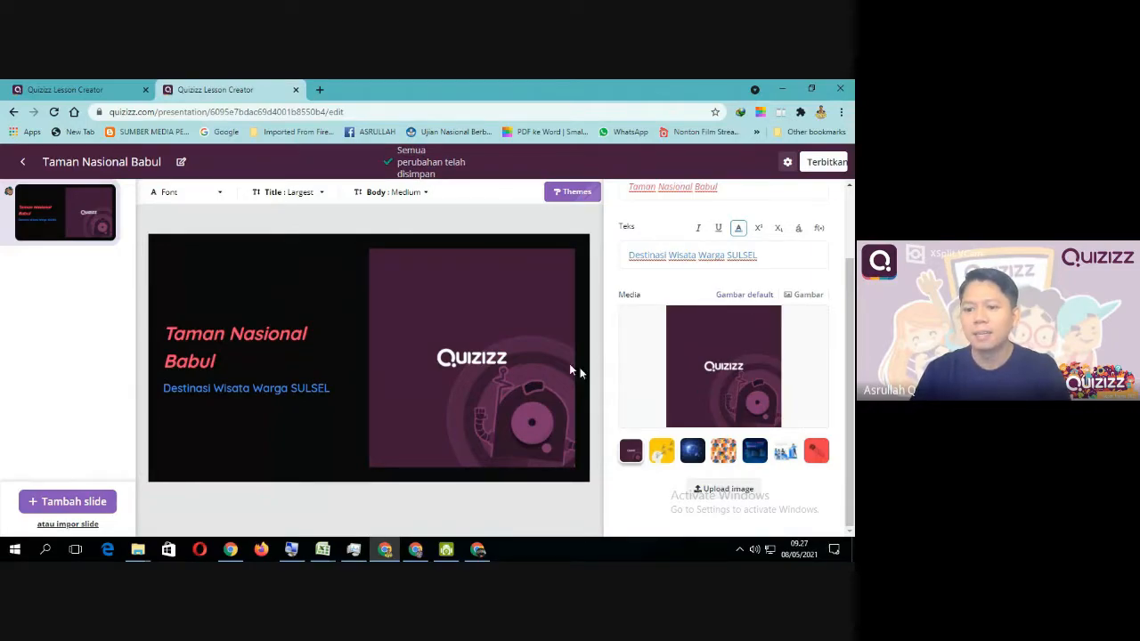
pyautogui.click(320, 91)
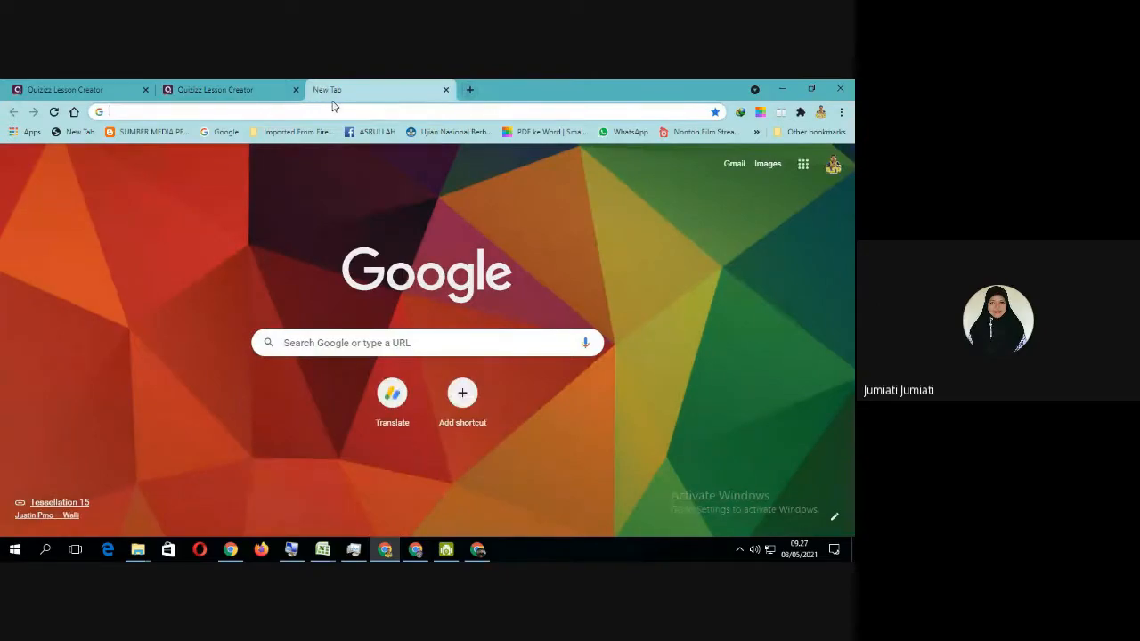
pyautogui.click(141, 112)
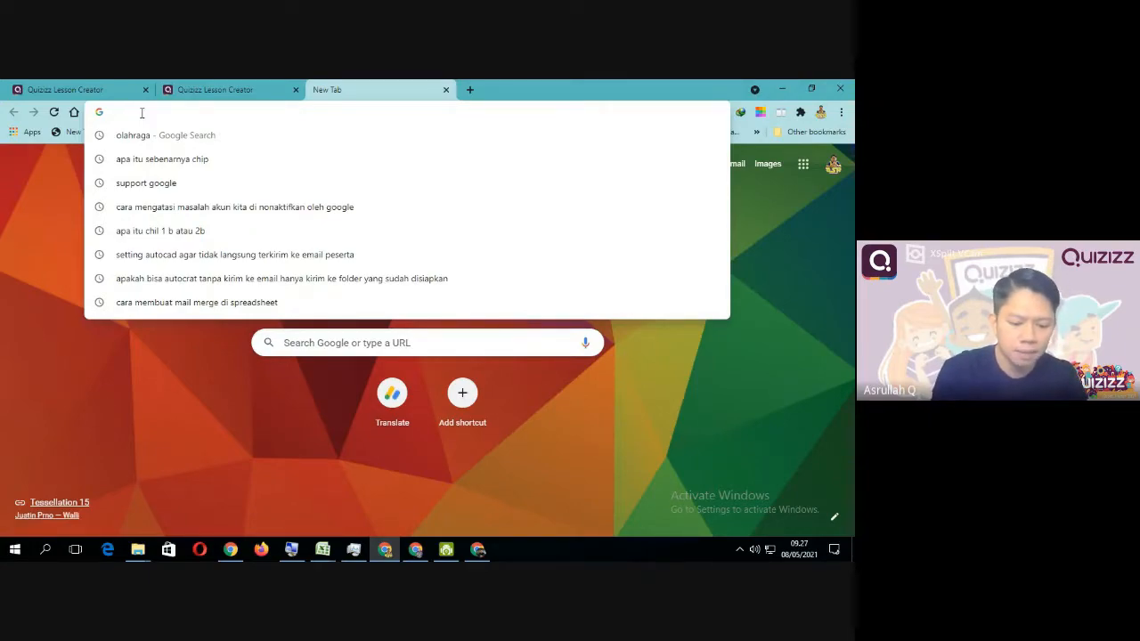
pyautogui.write('bal')
pyautogui.press('BackSpace')
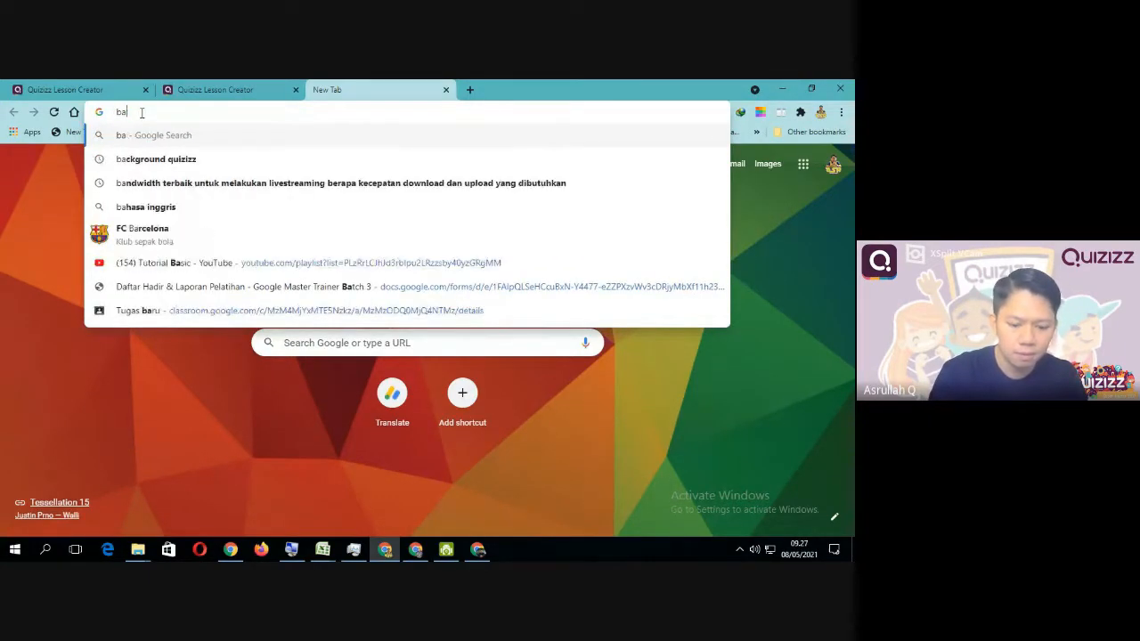
pyautogui.write('ntimur')
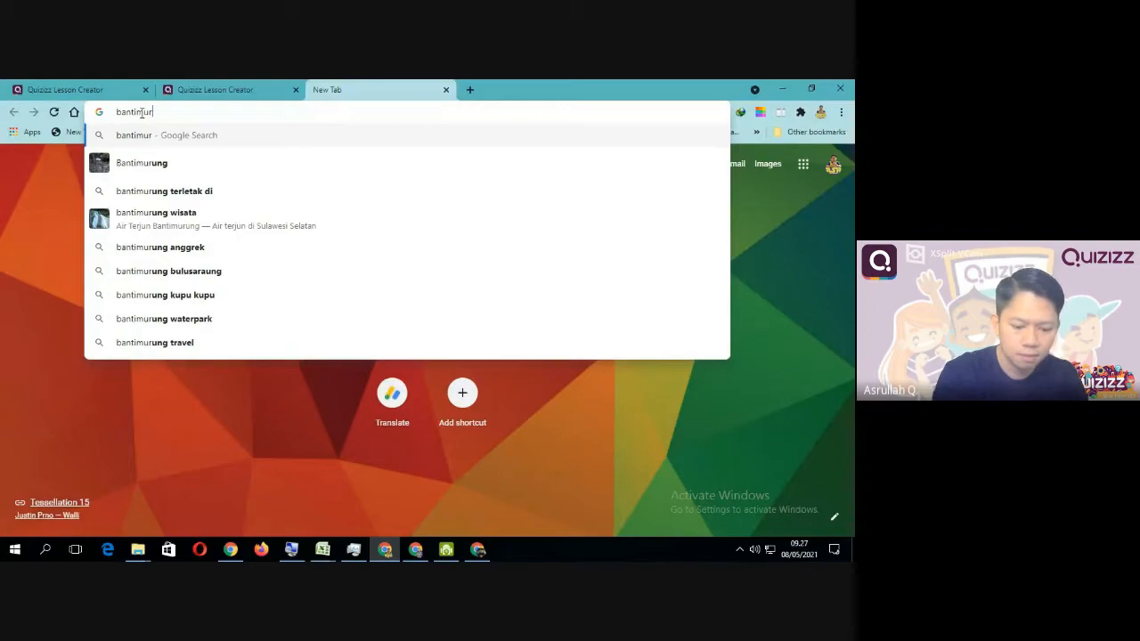
pyautogui.write('ung')
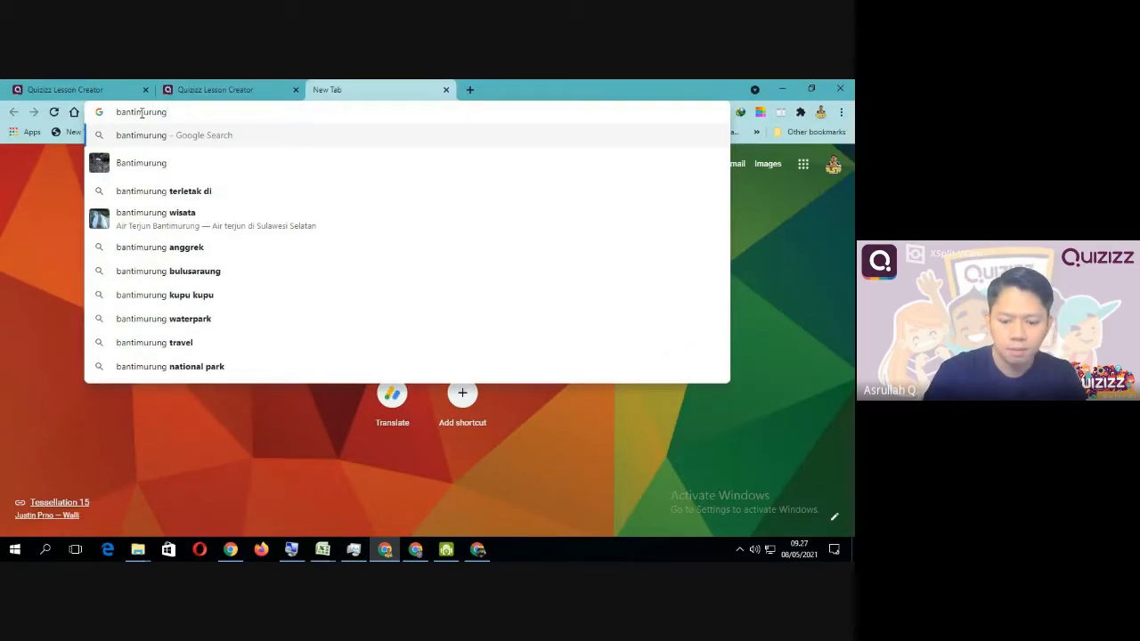
pyautogui.press('Return')
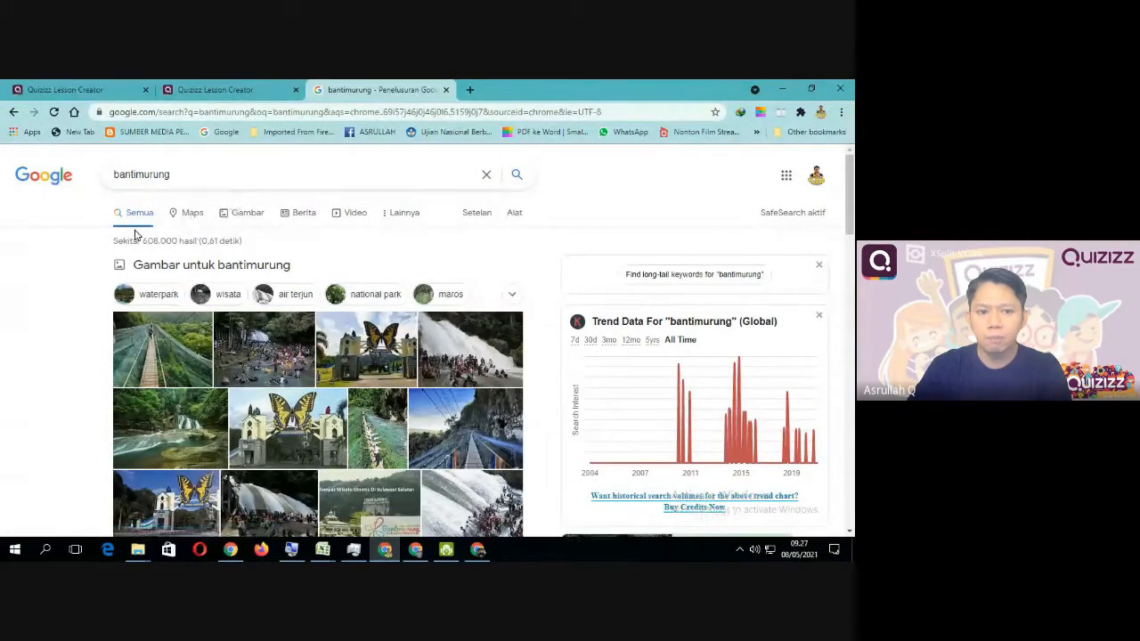
pyautogui.click(235, 219)
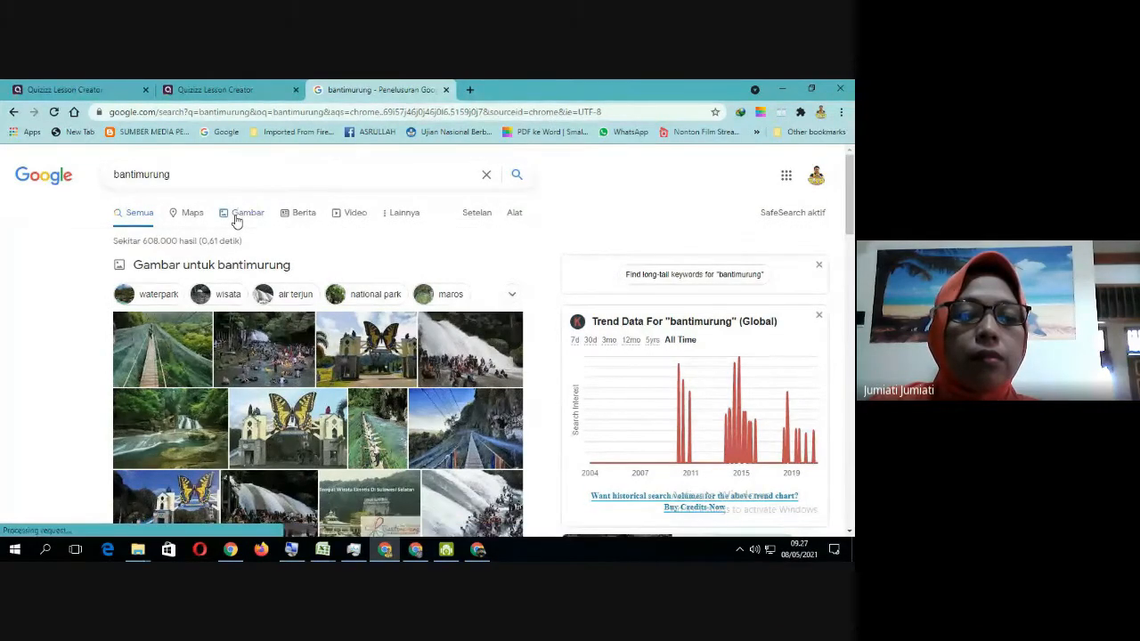
# Step: Copy the image address of the photo showing the "Taman Nasional Bantimurung Bulusaraung" sign on the cliff
pyautogui.scroll(-2, 412, 267)
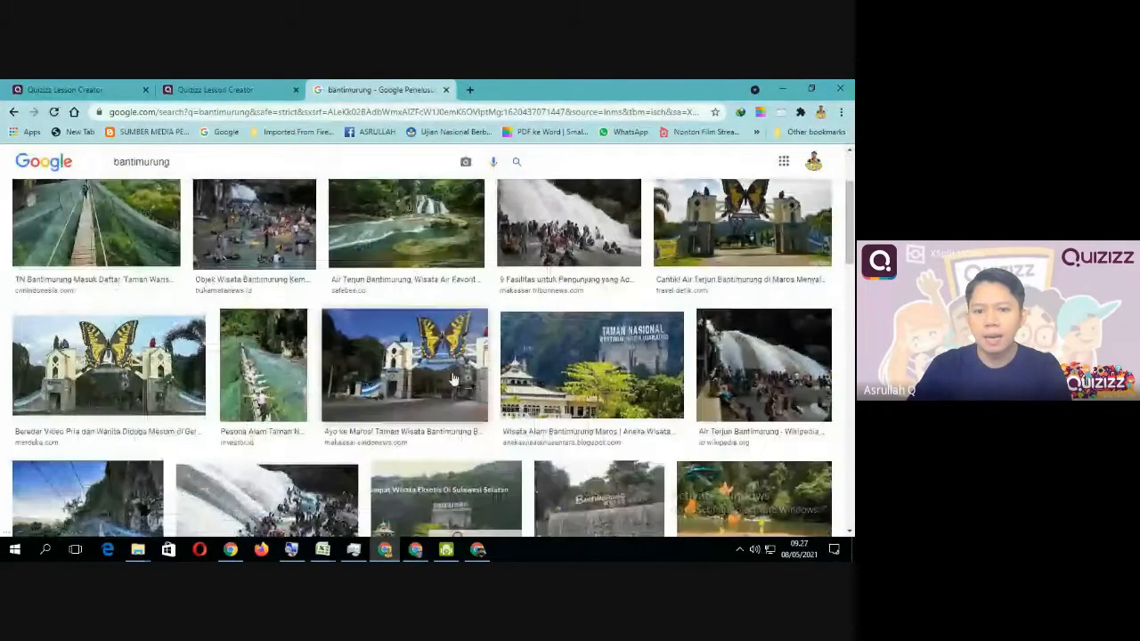
pyautogui.scroll(1, 317, 414)
pyautogui.scroll(-1, 318, 414)
pyautogui.scroll(1, 374, 417)
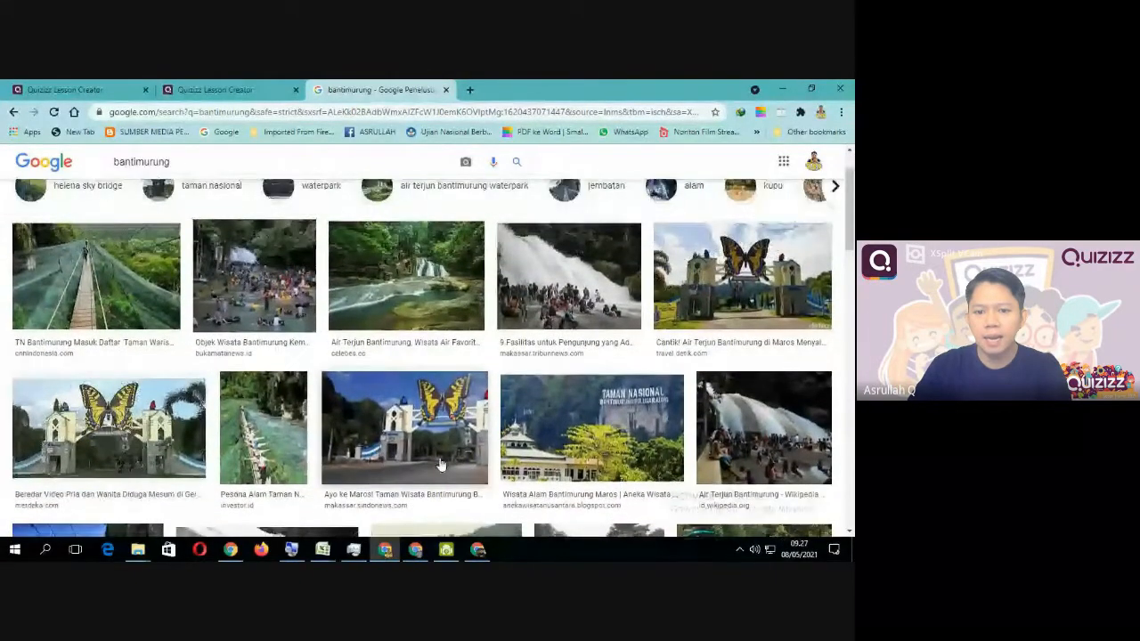
pyautogui.click(591, 414)
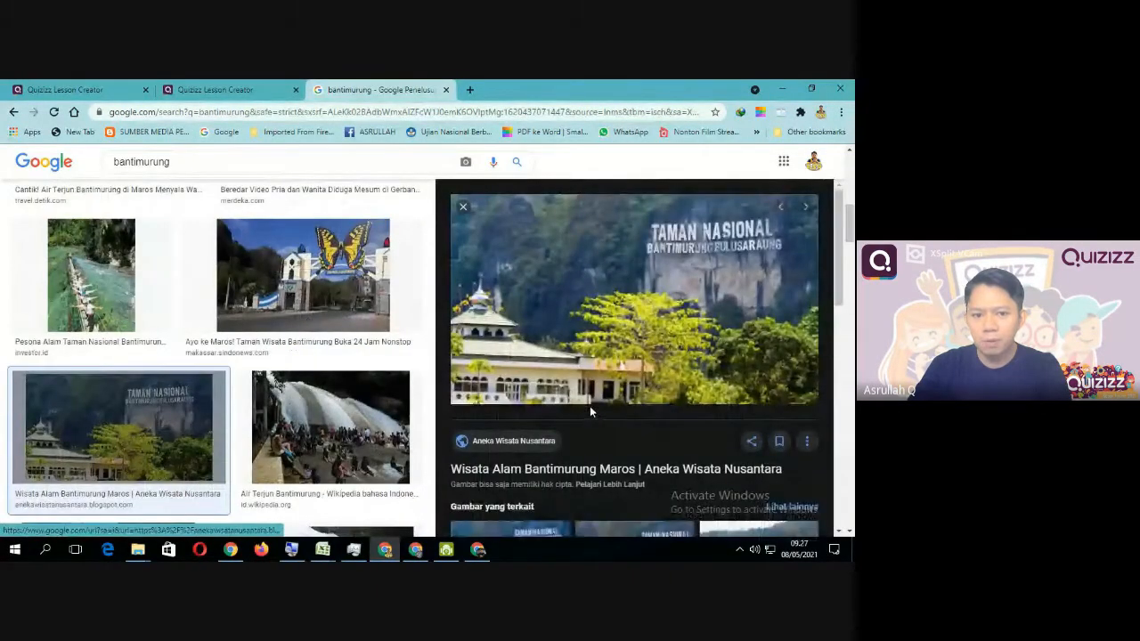
pyautogui.rightClick(577, 254)
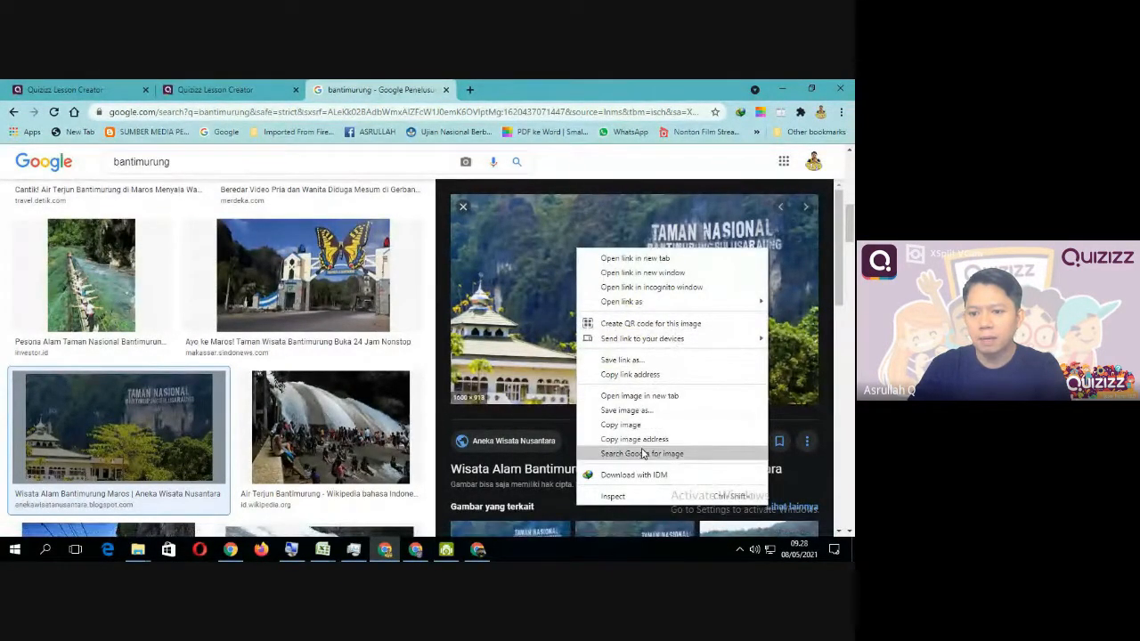
pyautogui.click(640, 439)
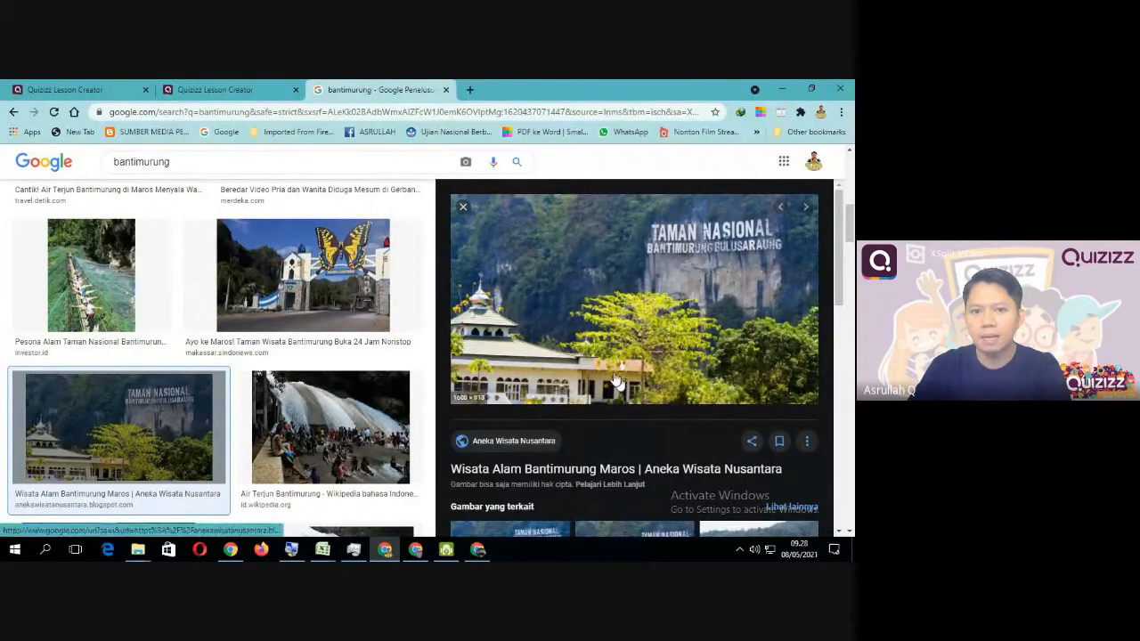
# Step: Replace the first slide's default picture in the Quizizz lesson with the image from the copied address
pyautogui.click(219, 91)
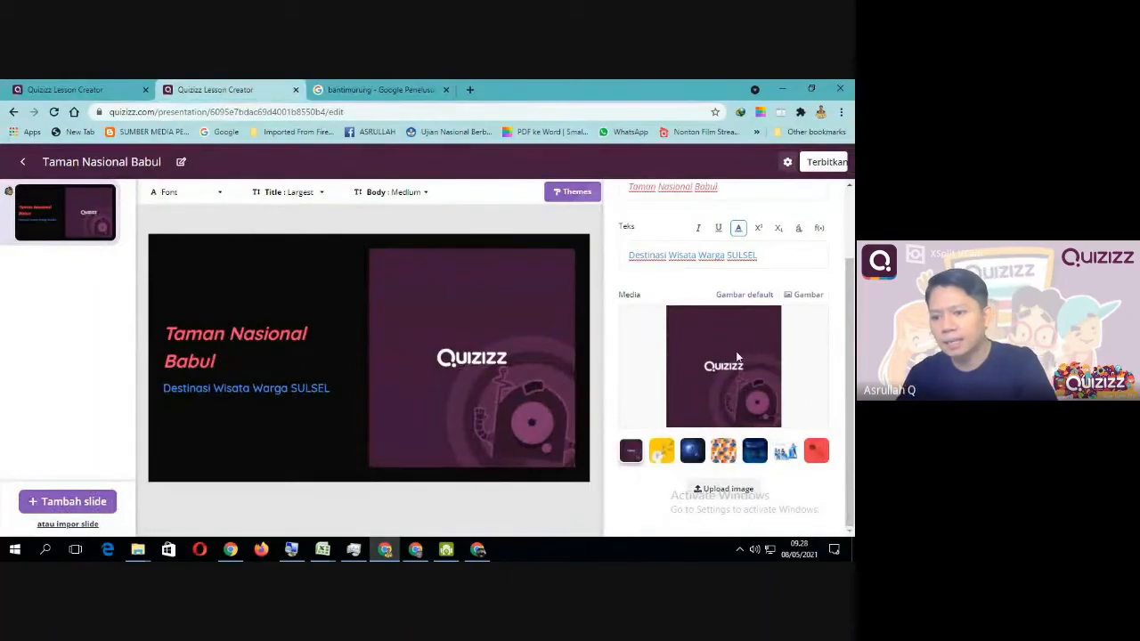
pyautogui.click(706, 490)
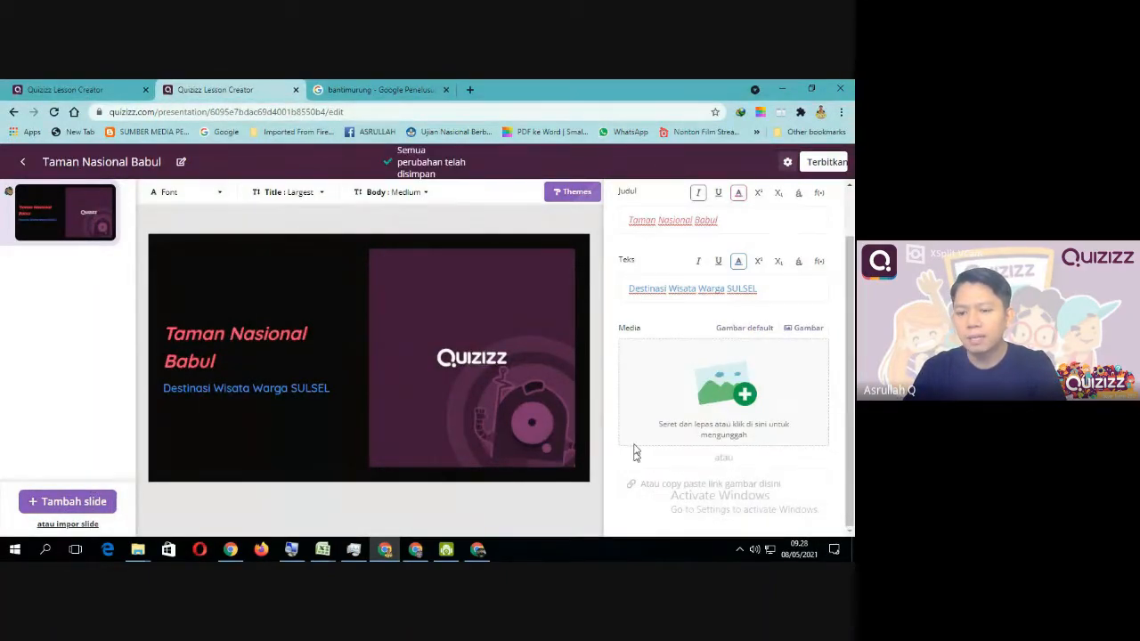
pyautogui.click(700, 485)
pyautogui.hotkey('ctrl', 'v')
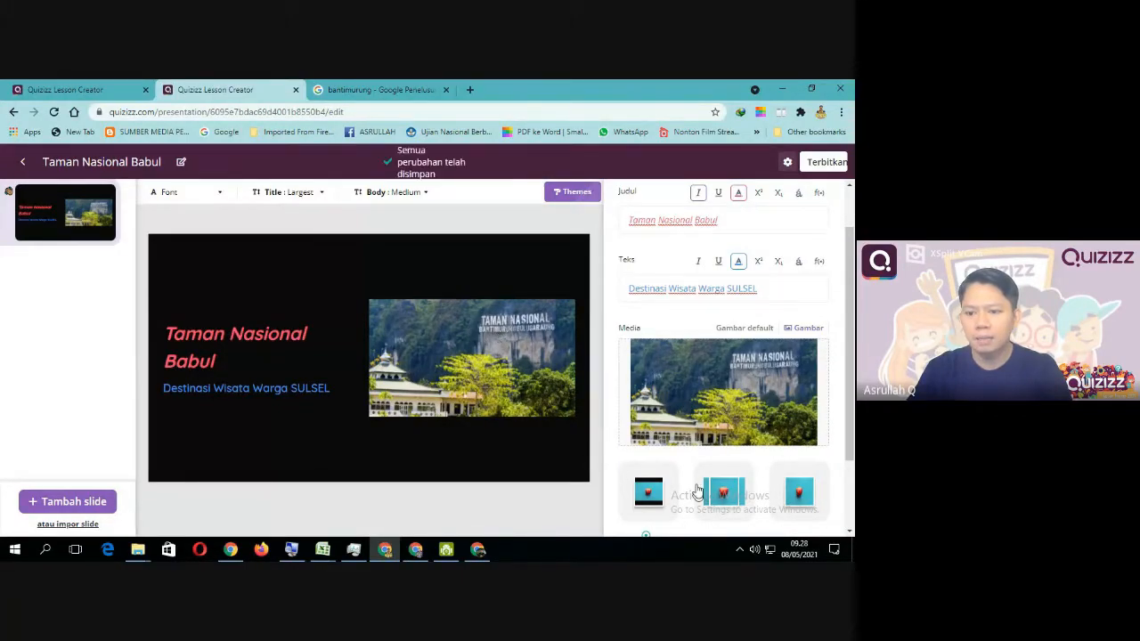
# Step: Try the Isi gambar fit for the first slide's image and settle on Meregang
pyautogui.scroll(-2, 695, 478)
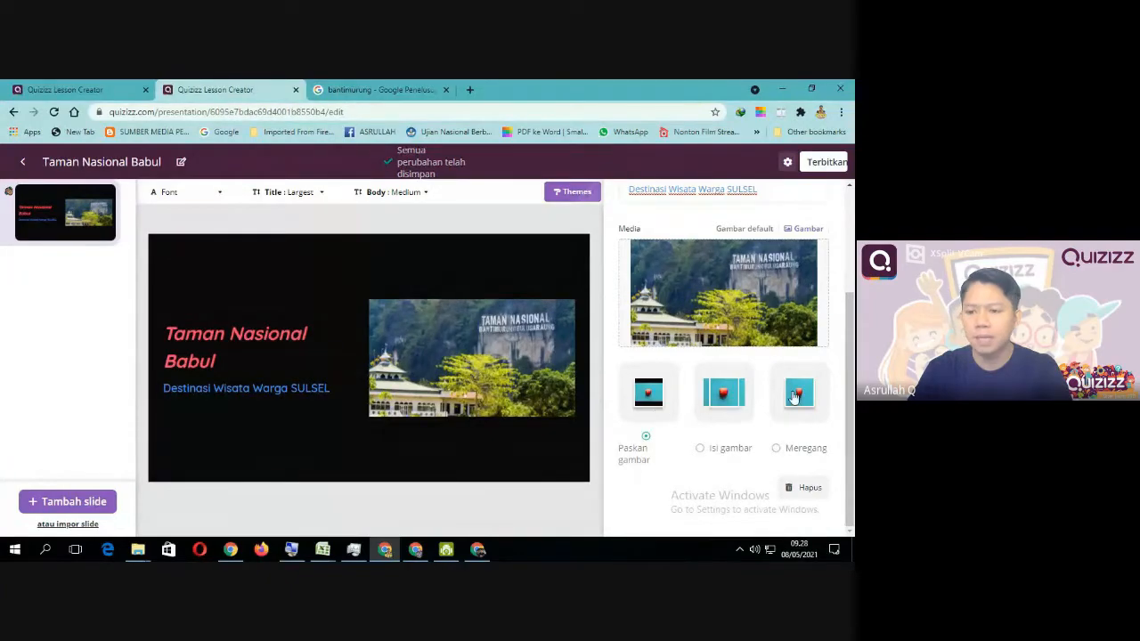
pyautogui.click(724, 389)
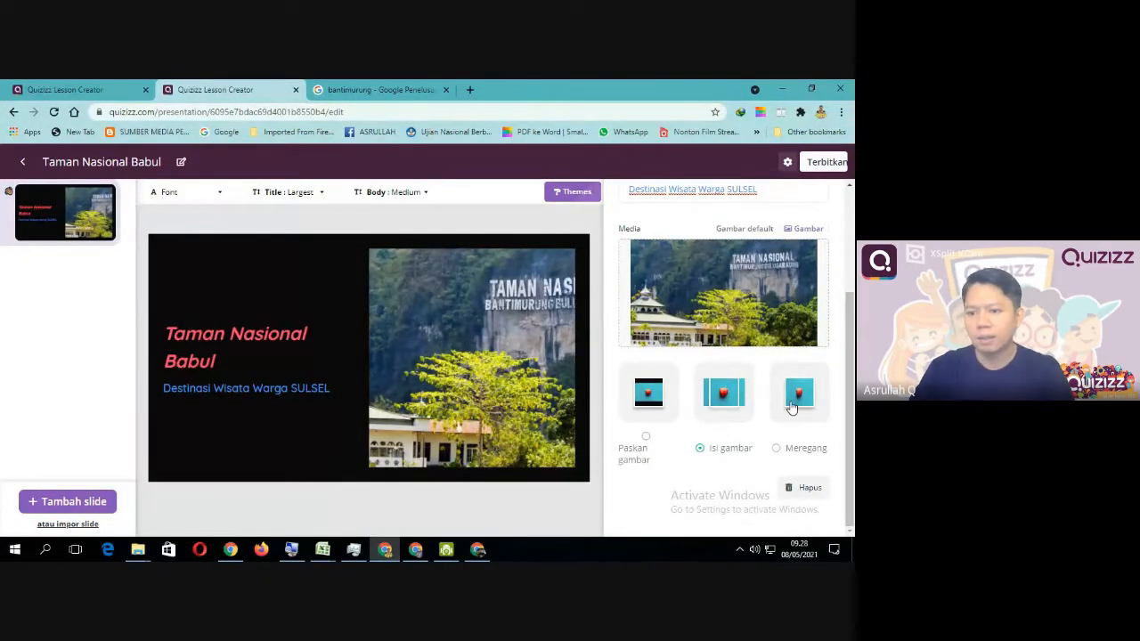
pyautogui.click(792, 407)
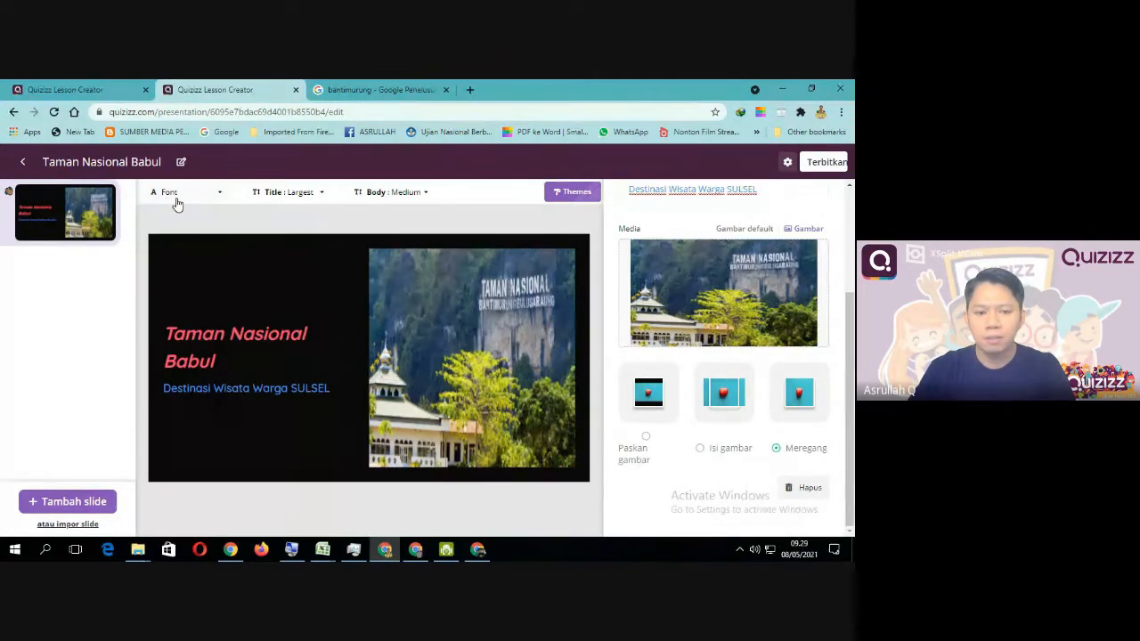
# Step: Try the Small title size on the first slide and return the title to Largest
pyautogui.click(220, 198)
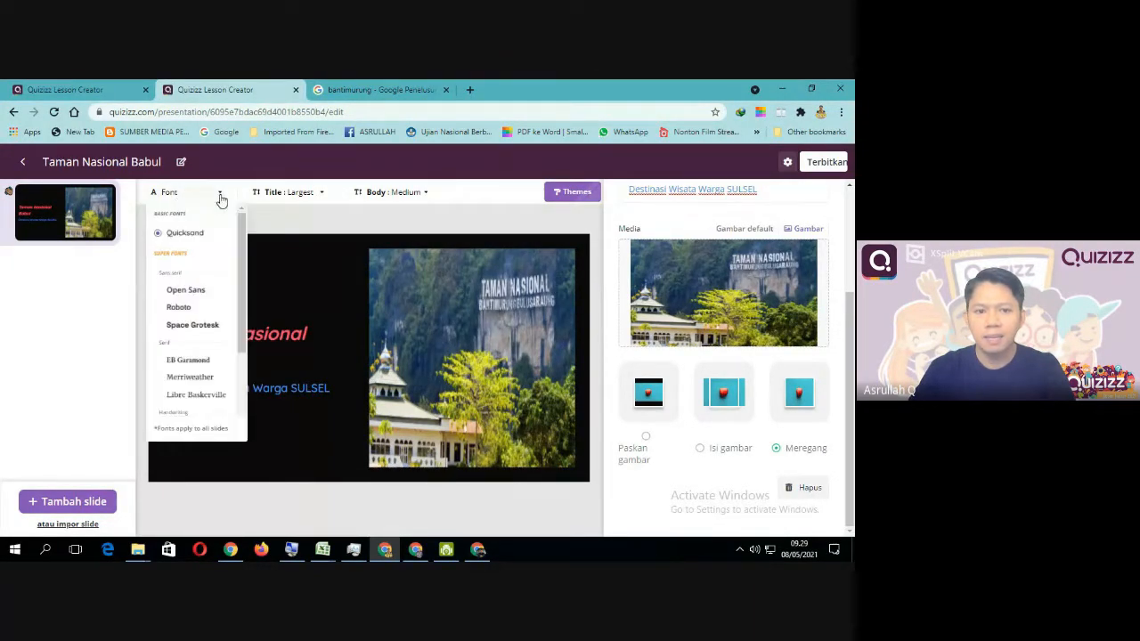
pyautogui.click(318, 201)
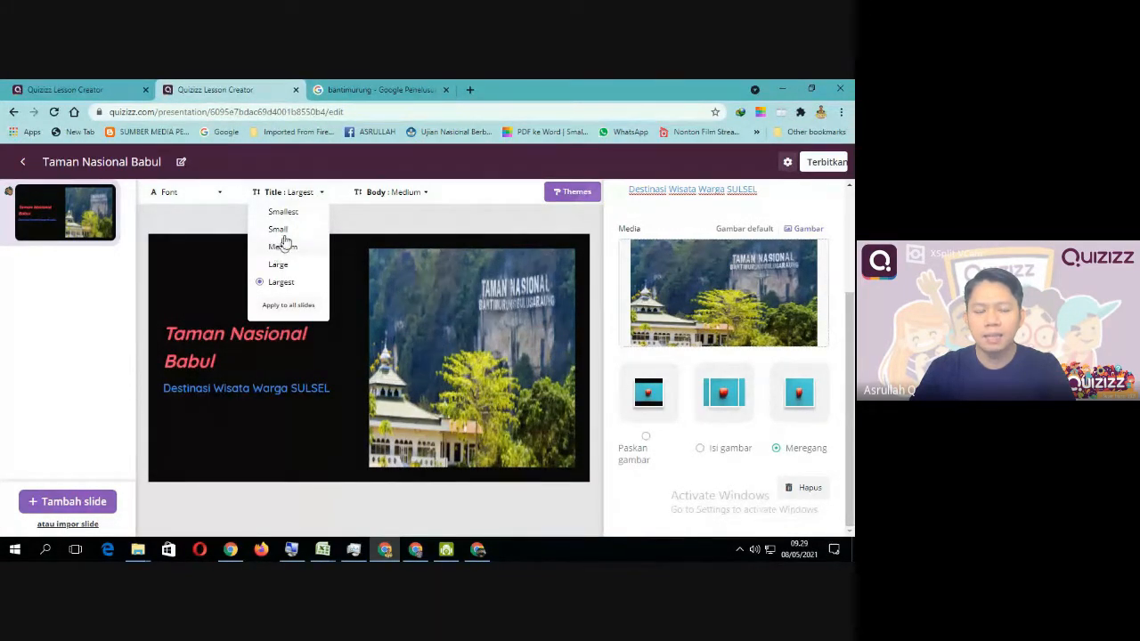
pyautogui.click(339, 227)
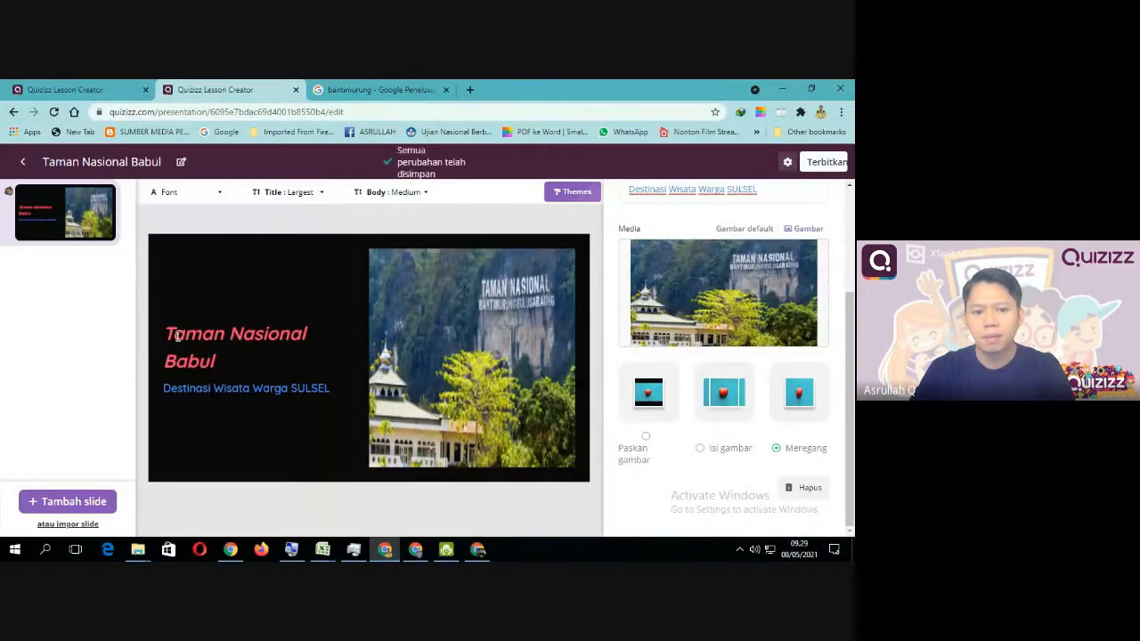
pyautogui.moveTo(169, 333); pyautogui.dragTo(242, 354)
pyautogui.click(164, 334)
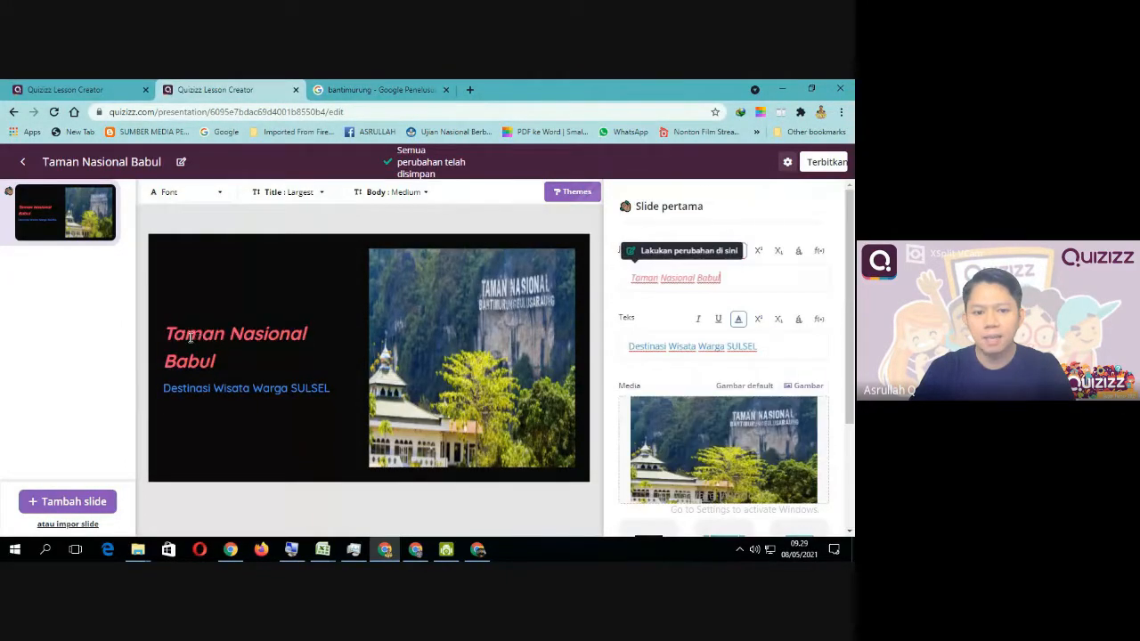
pyautogui.click(321, 193)
pyautogui.click(285, 231)
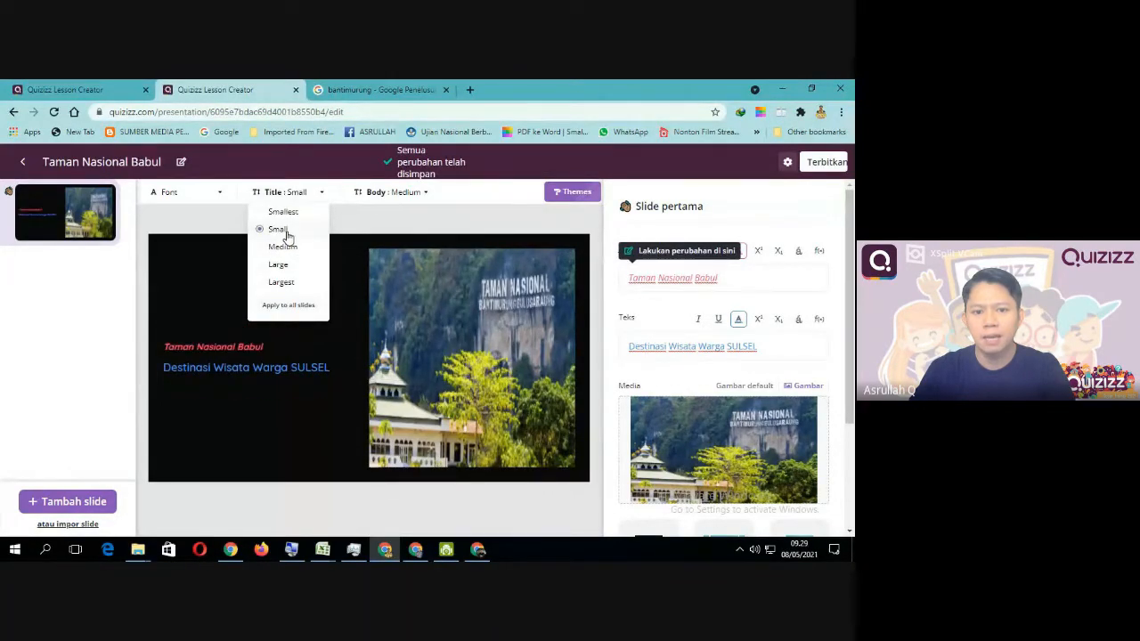
pyautogui.click(281, 283)
pyautogui.click(372, 219)
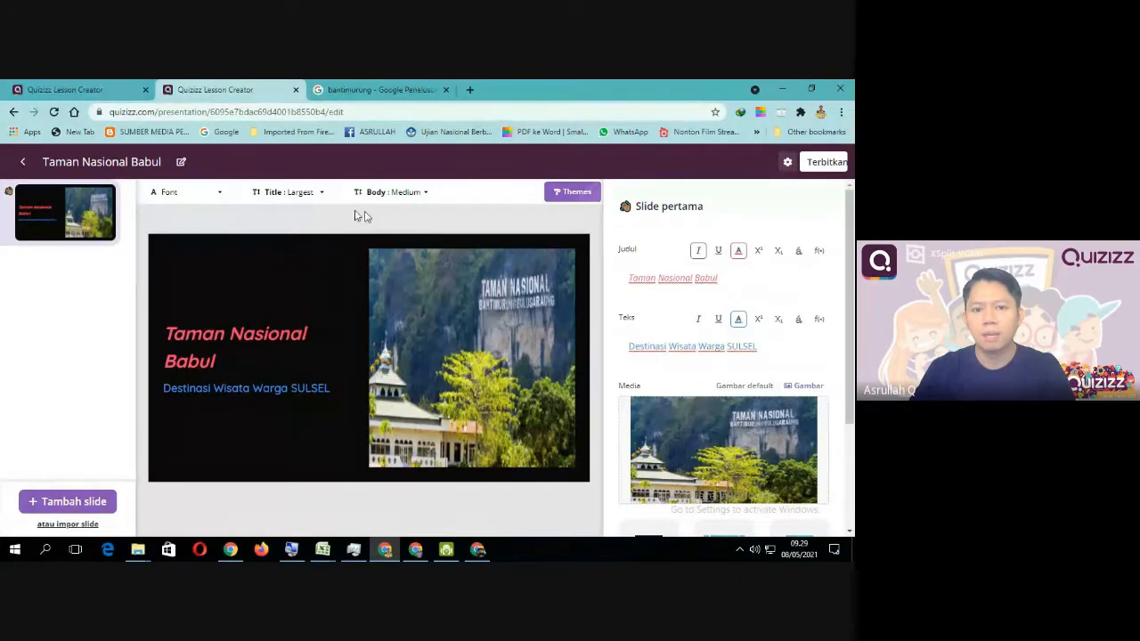
# Step: Examine the basic and super fonts available for the lesson, keeping Quicksand selected
pyautogui.click(220, 194)
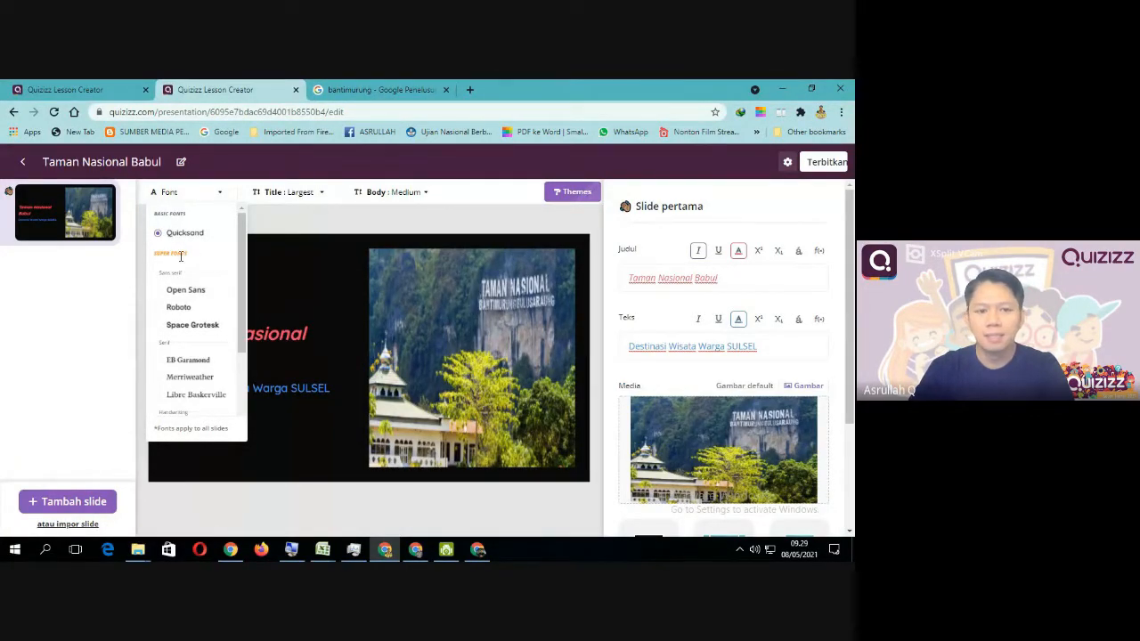
pyautogui.click(189, 234)
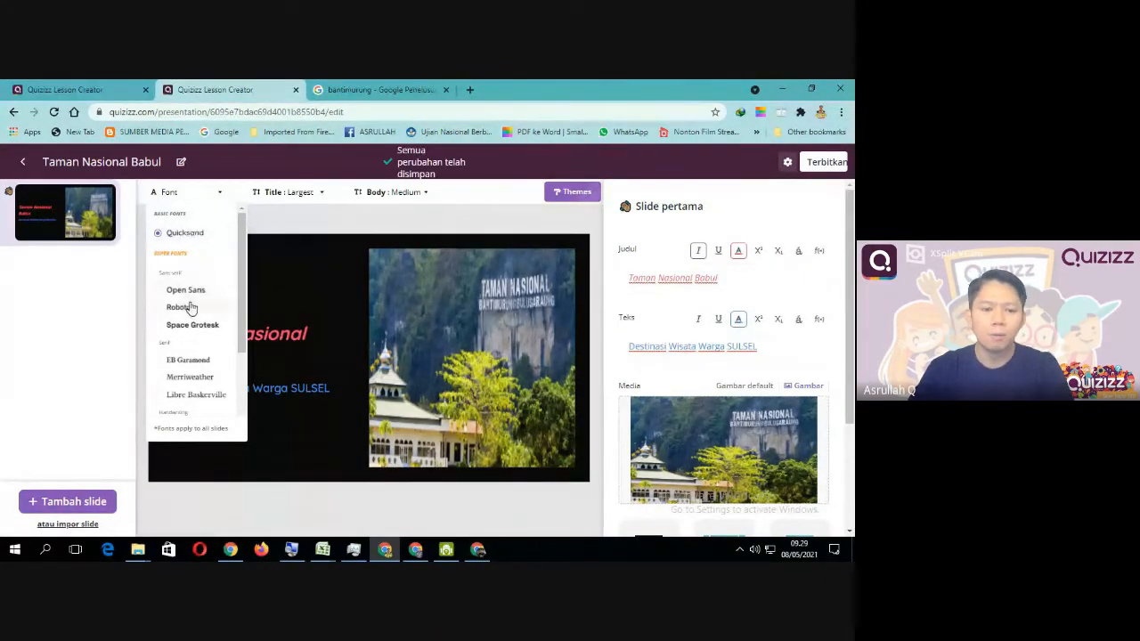
pyautogui.scroll(-3, 190, 312)
pyautogui.scroll(3, 210, 383)
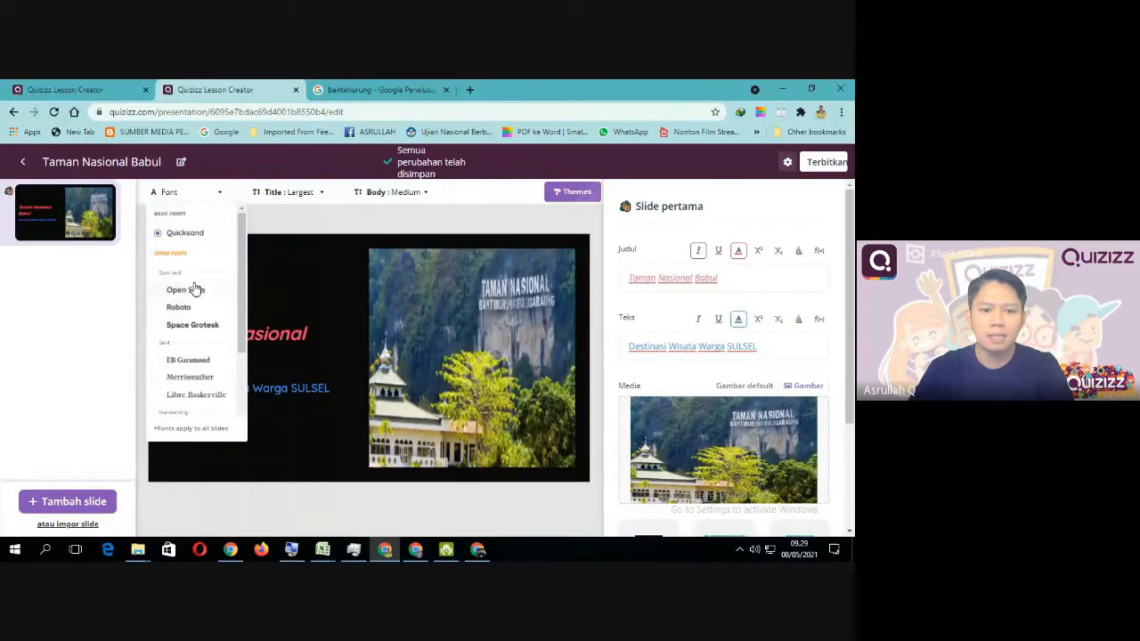
pyautogui.scroll(-3, 191, 303)
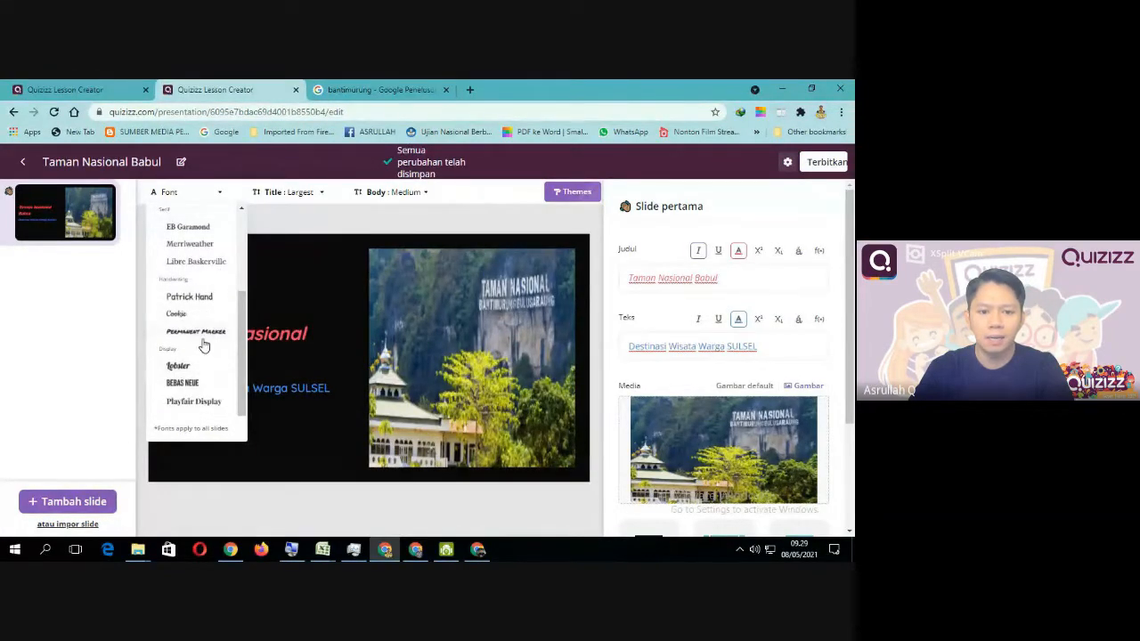
pyautogui.scroll(3, 203, 343)
pyautogui.scroll(-2, 188, 361)
pyautogui.scroll(2, 191, 329)
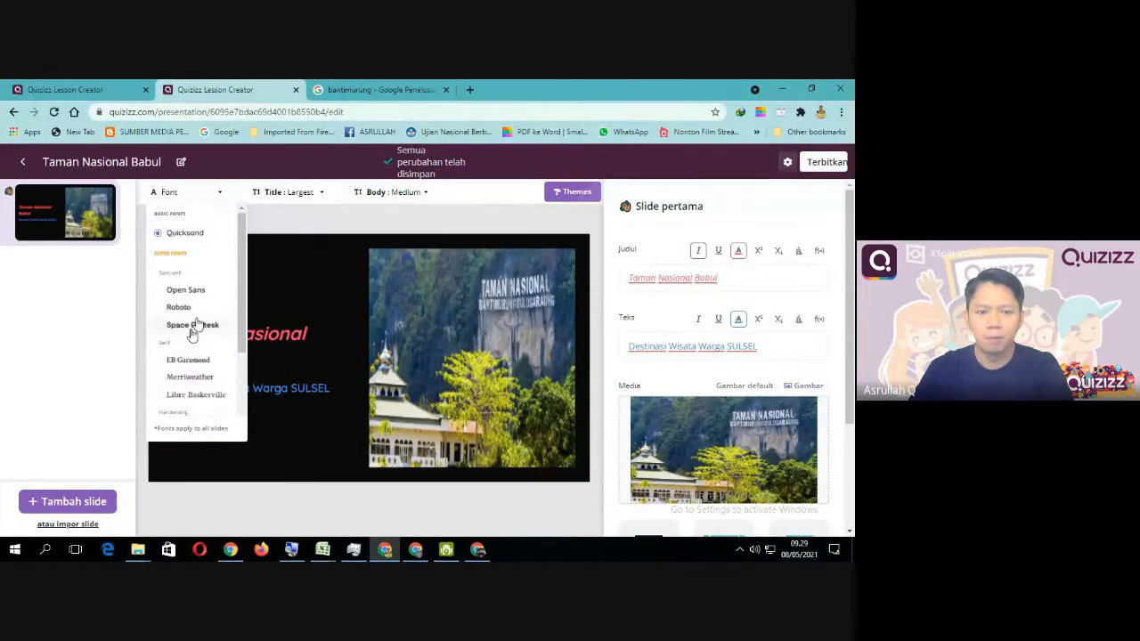
pyautogui.click(272, 223)
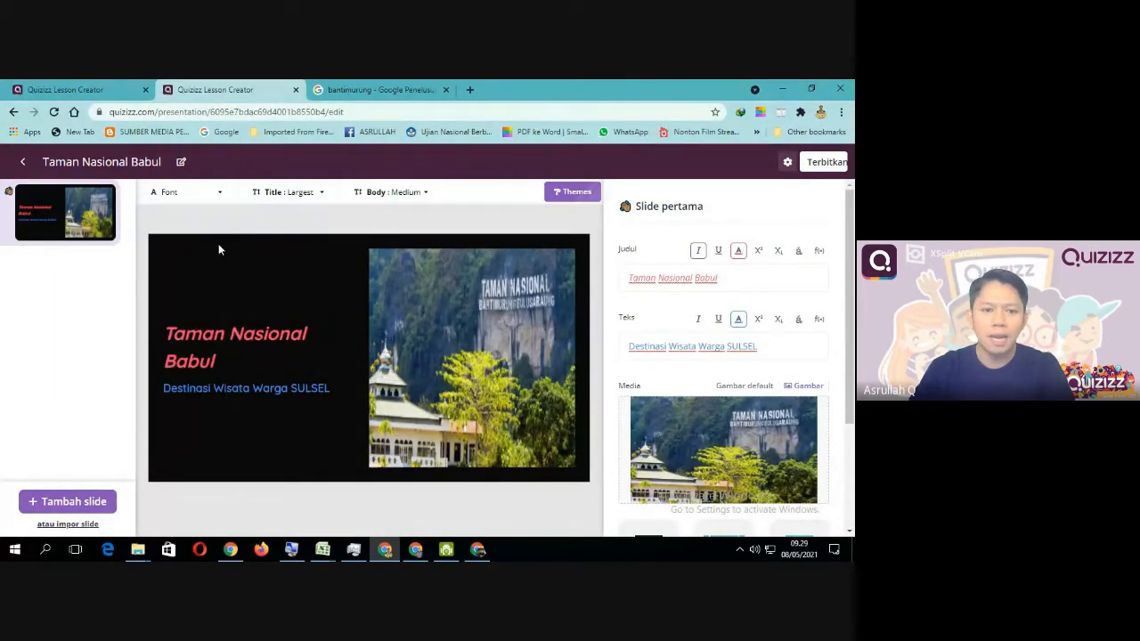
pyautogui.click(190, 196)
pyautogui.click(272, 218)
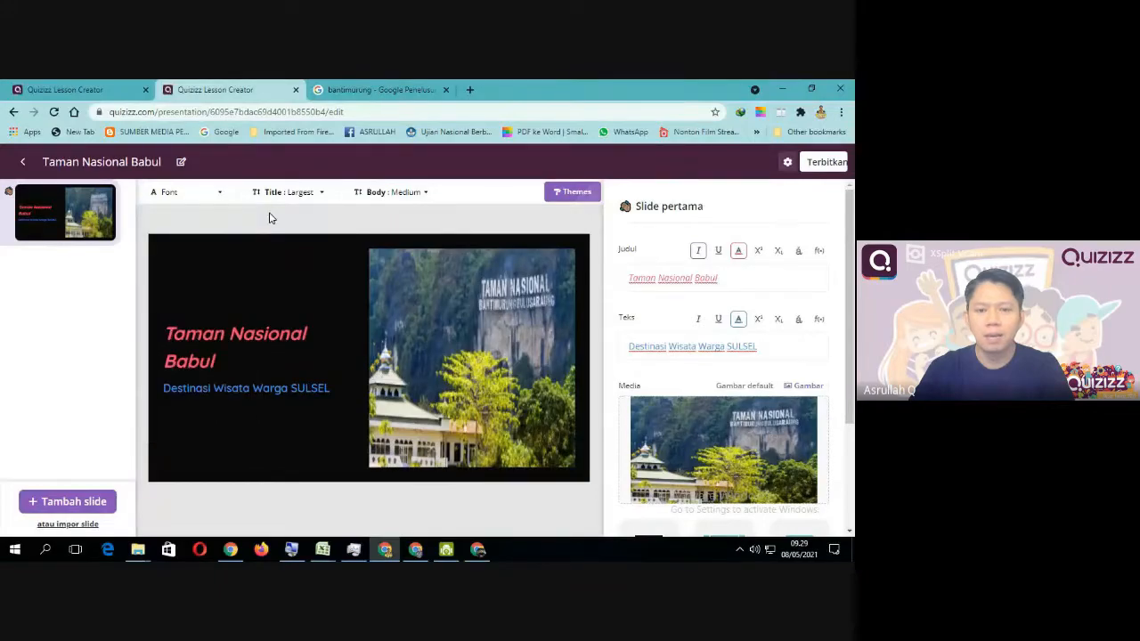
# Step: Try the body text size Large on the first slide and switch it to Smallest
pyautogui.click(424, 194)
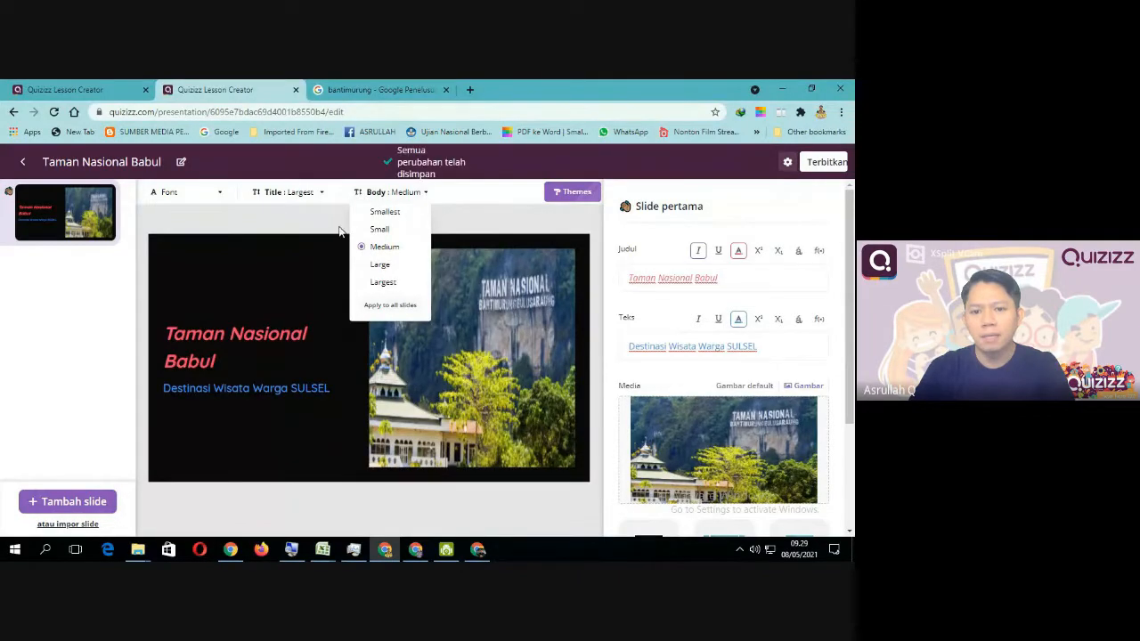
pyautogui.click(373, 264)
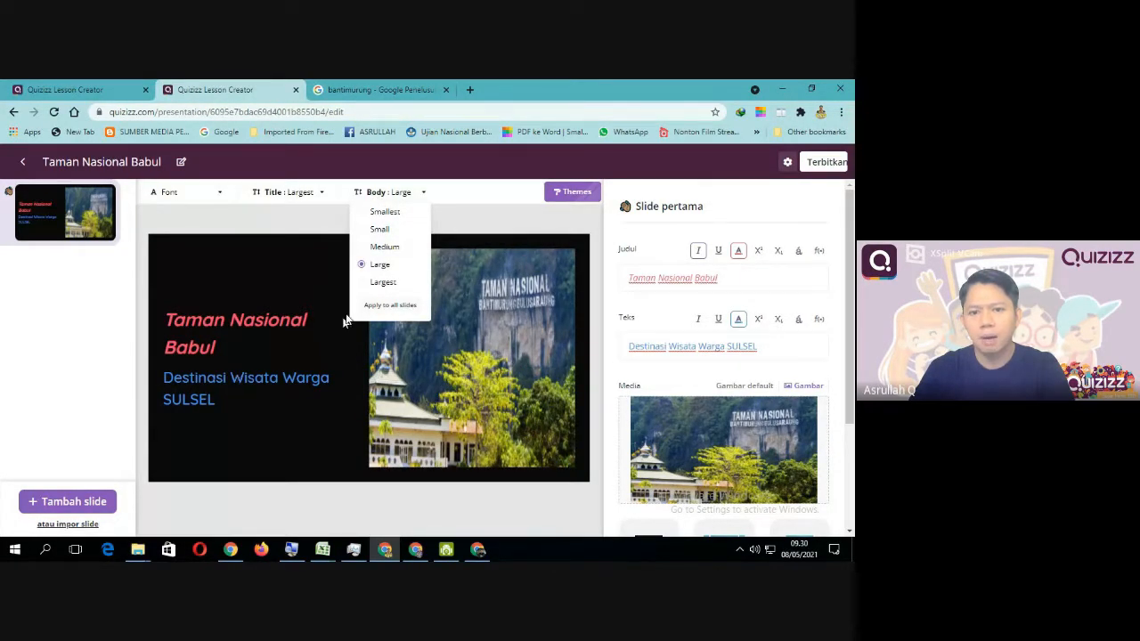
pyautogui.click(382, 214)
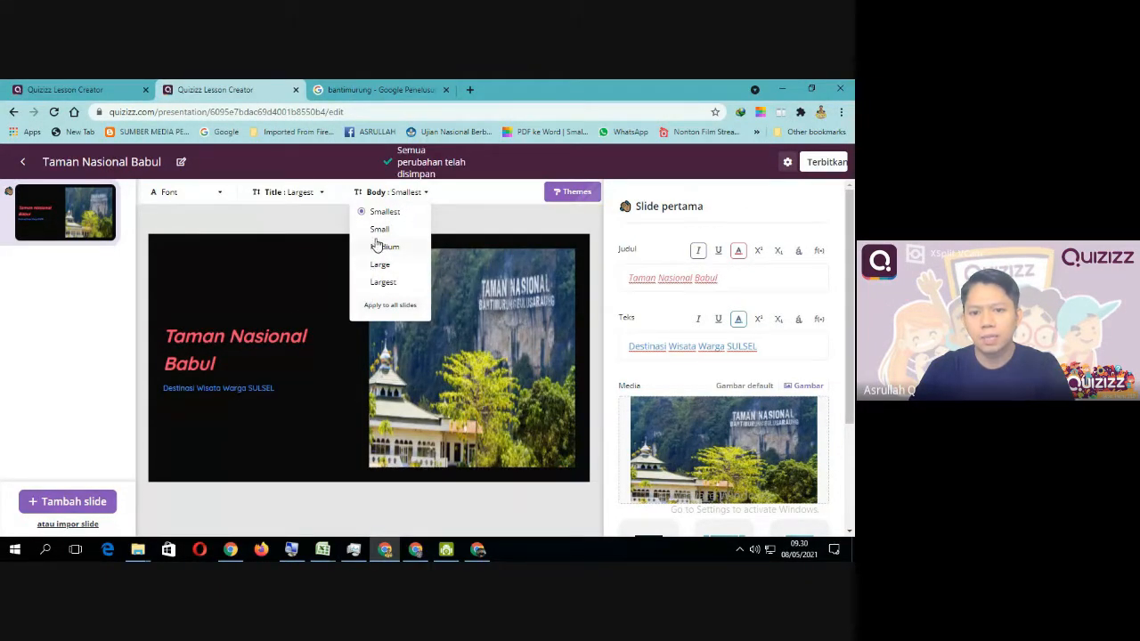
# Step: Set the first slide's body text size to Medium
pyautogui.click(377, 249)
pyautogui.click(446, 221)
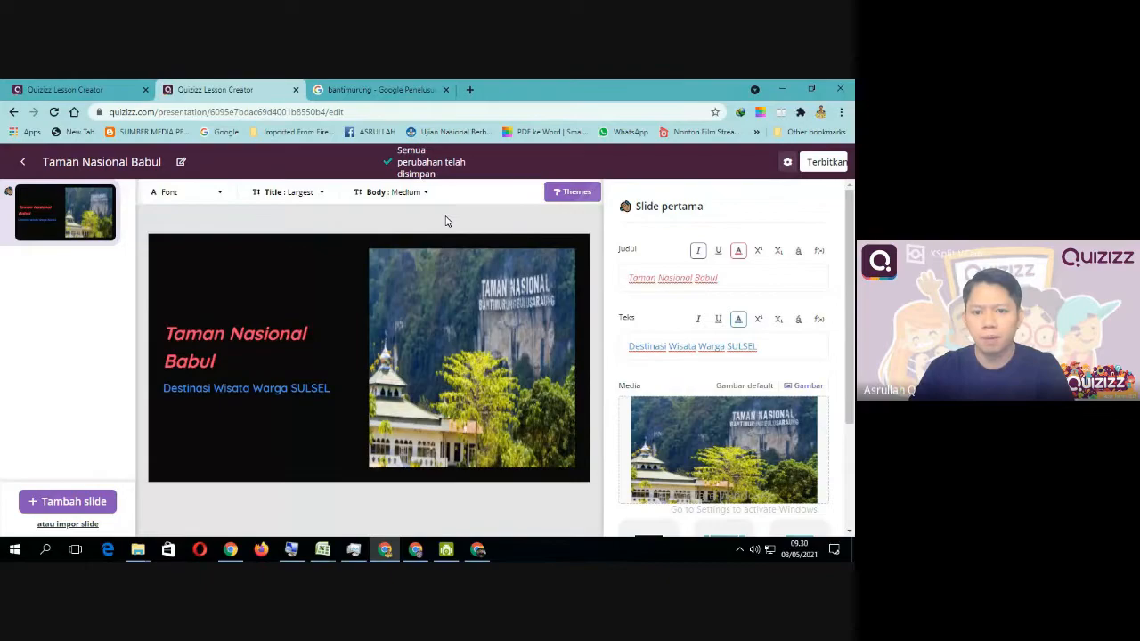
# Step: Try the red-orange Colorful theme on the first slide by applying it to that slide only
pyautogui.click(567, 197)
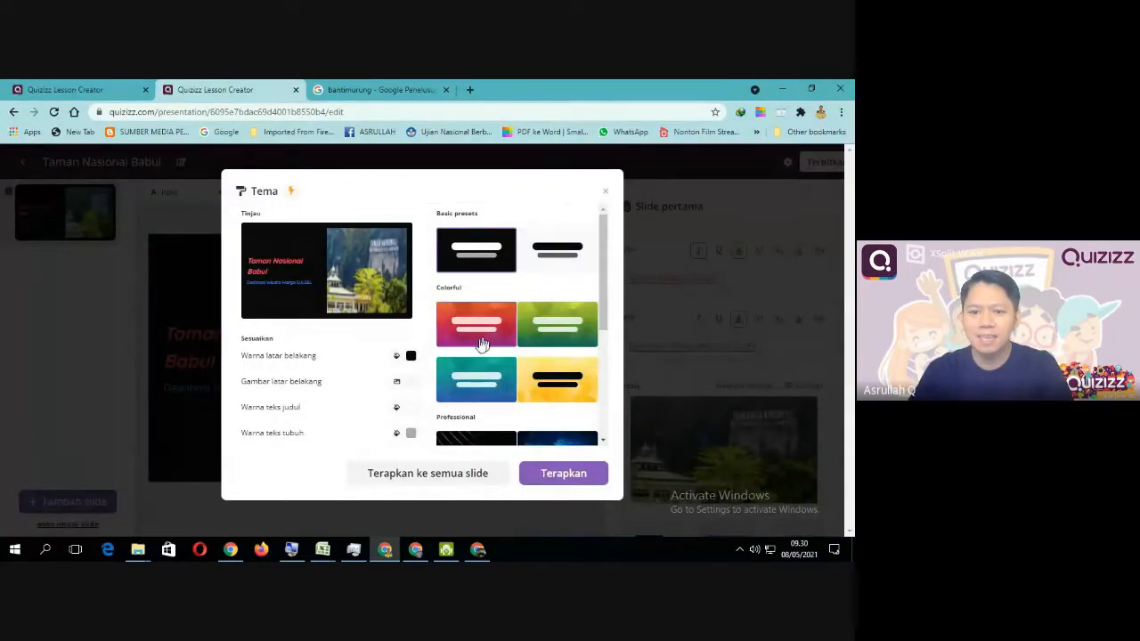
pyautogui.doubleClick(472, 195)
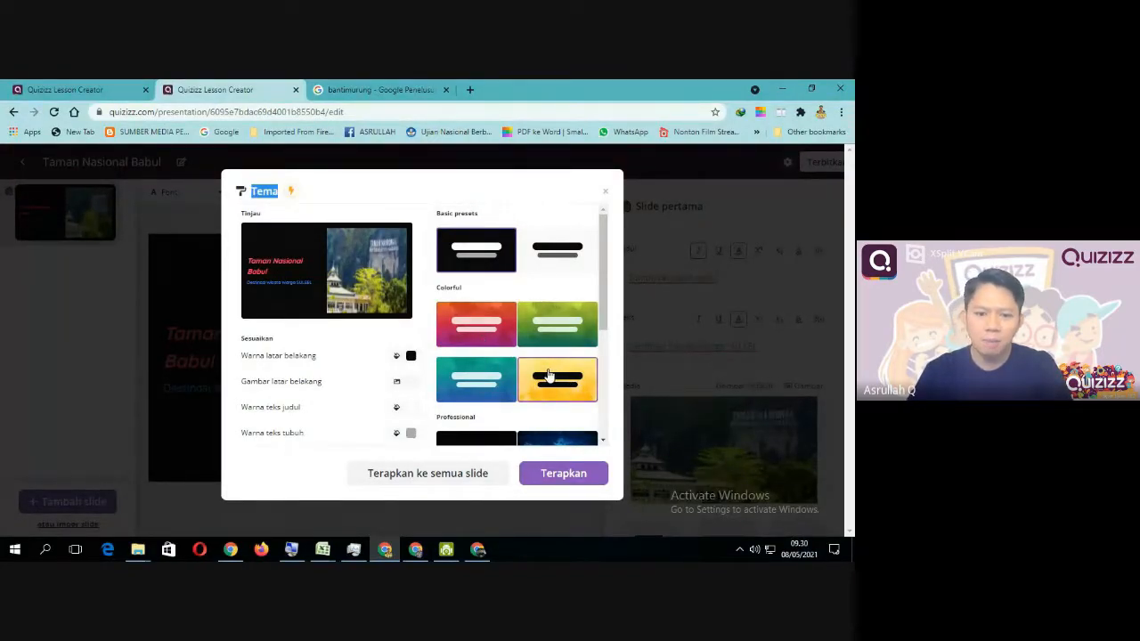
pyautogui.click(493, 318)
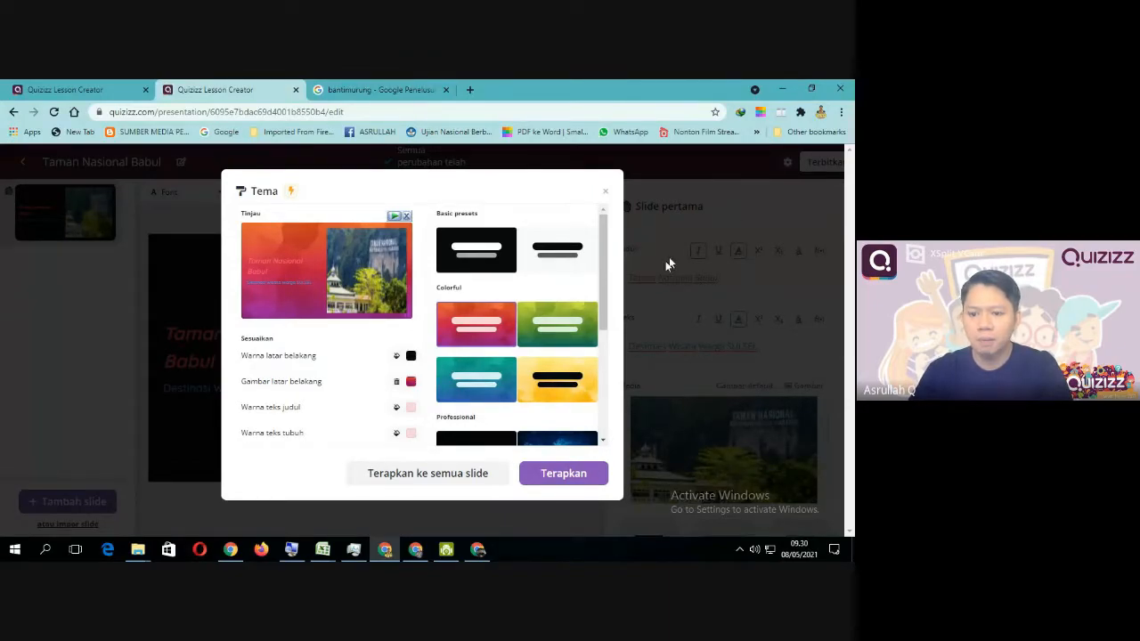
pyautogui.click(527, 467)
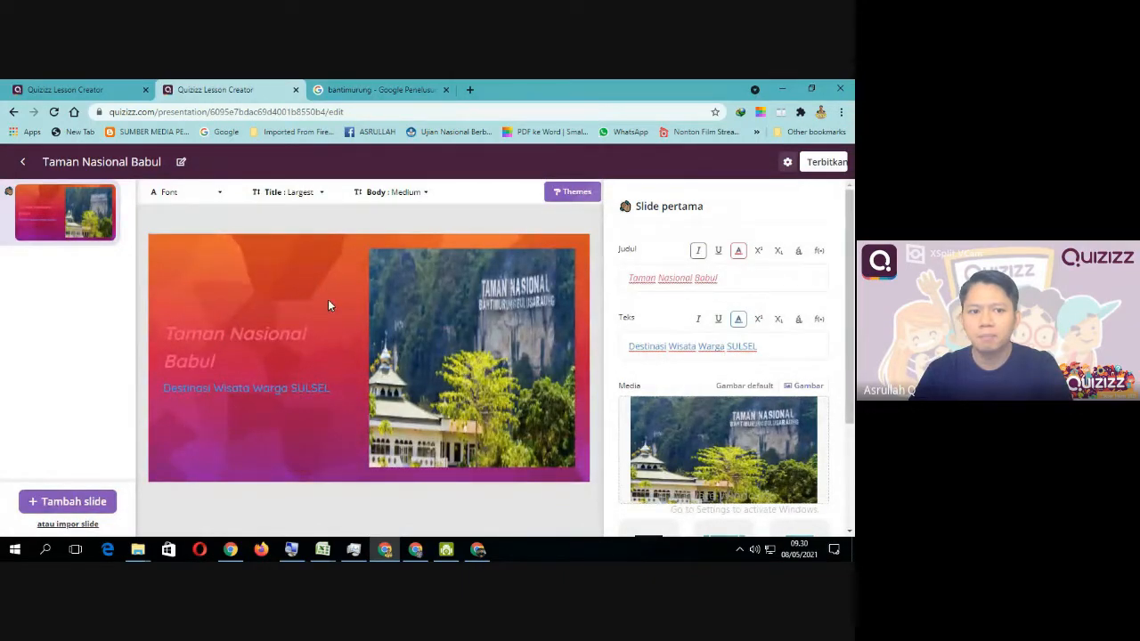
# Step: Compare the black and white basic preset themes and apply the white one to the first slide only
pyautogui.click(571, 194)
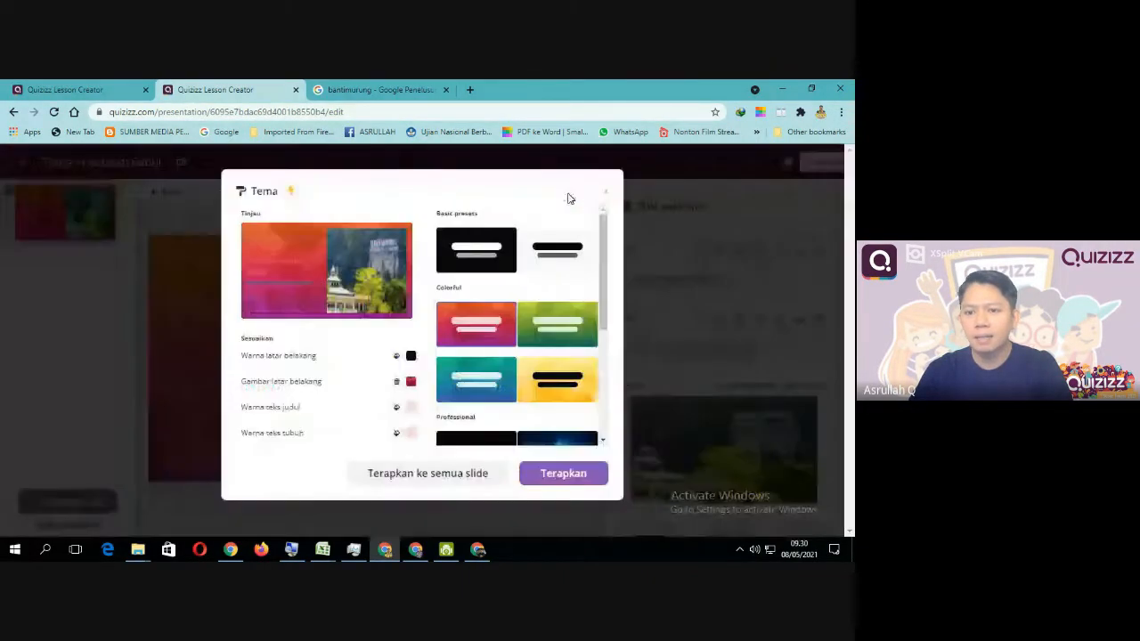
pyautogui.click(452, 254)
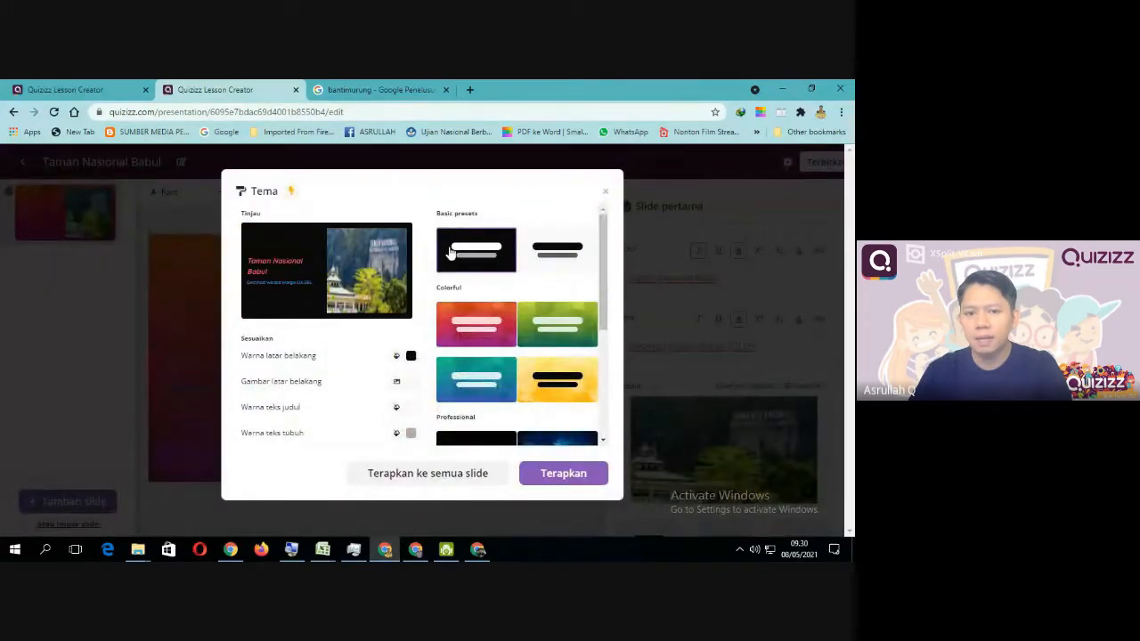
pyautogui.click(545, 253)
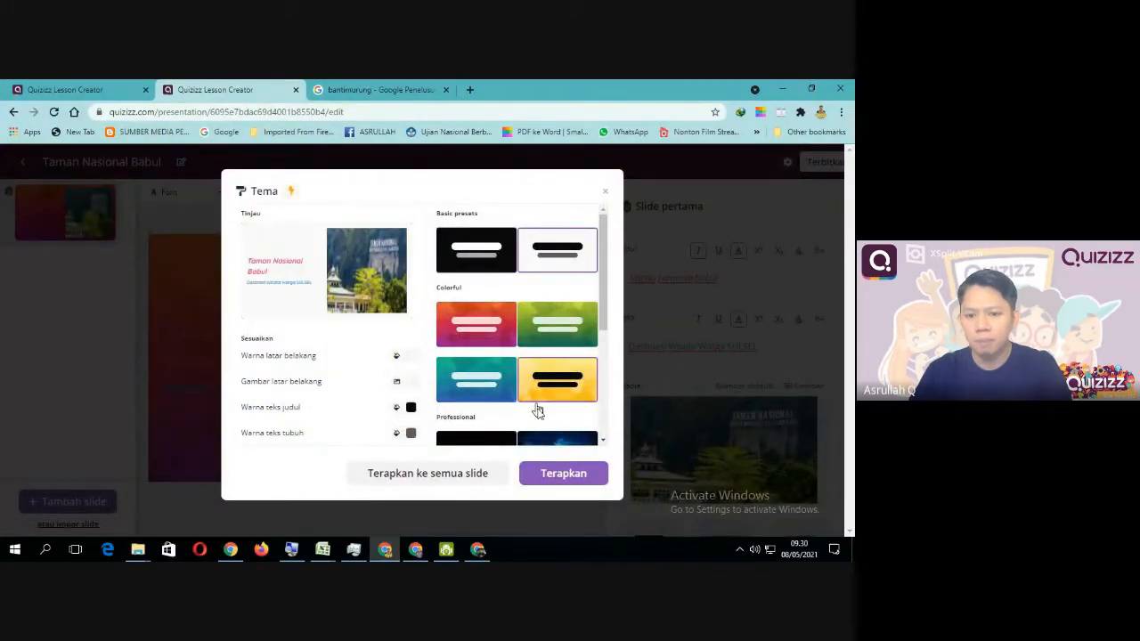
pyautogui.click(553, 478)
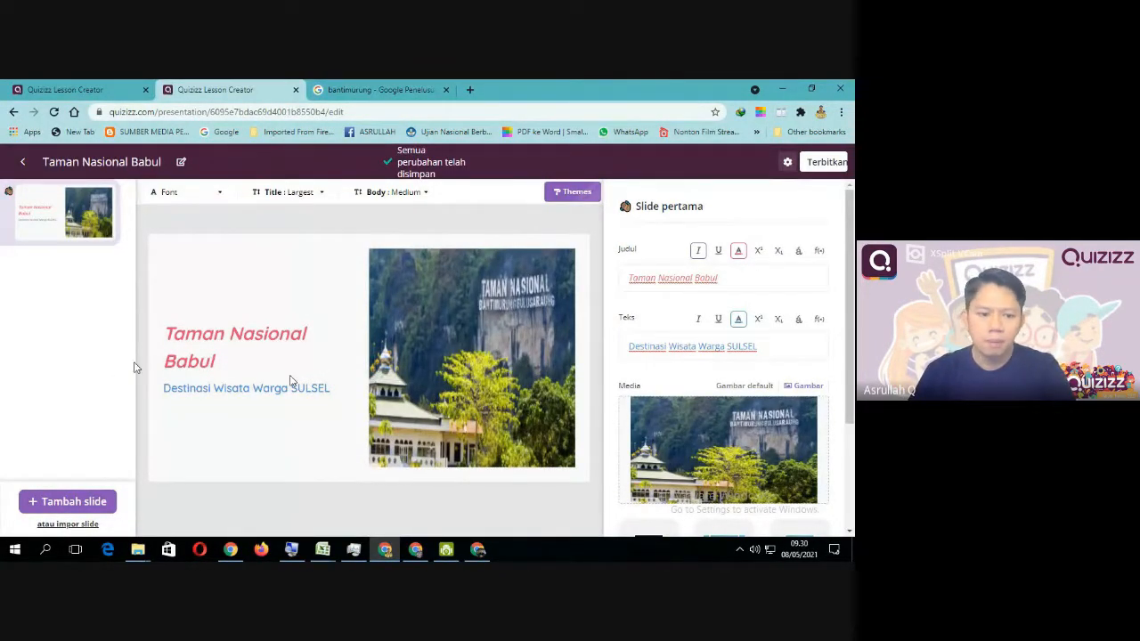
# Step: Examine the slide types that can be added to the lesson, including web content, text layouts, media layouts and interactive questions
pyautogui.click(55, 504)
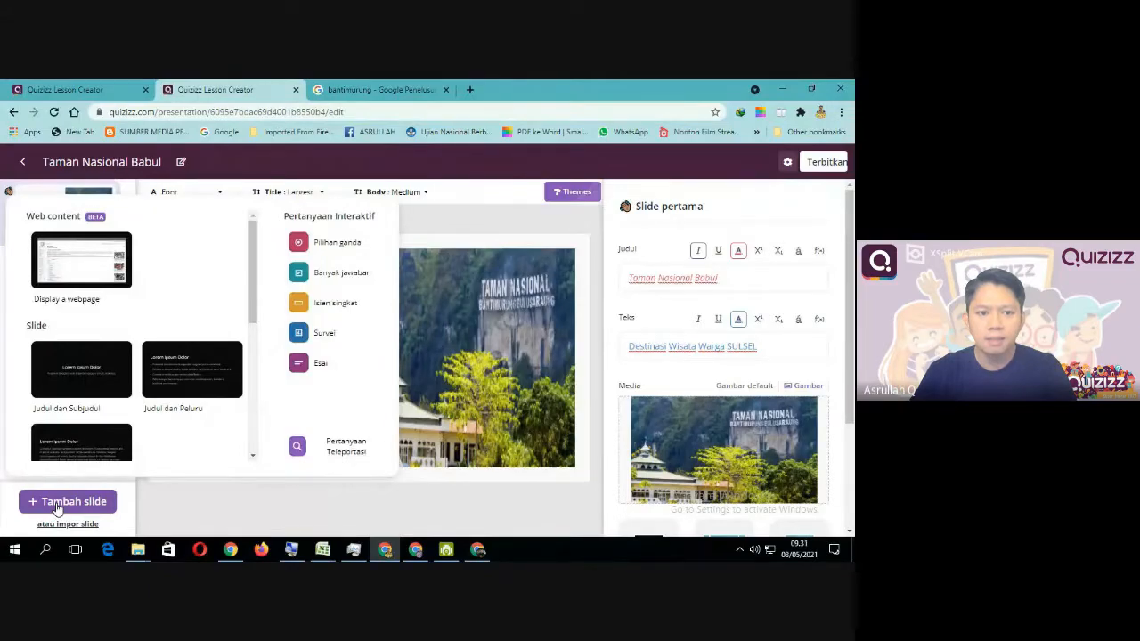
pyautogui.scroll(-3, 201, 326)
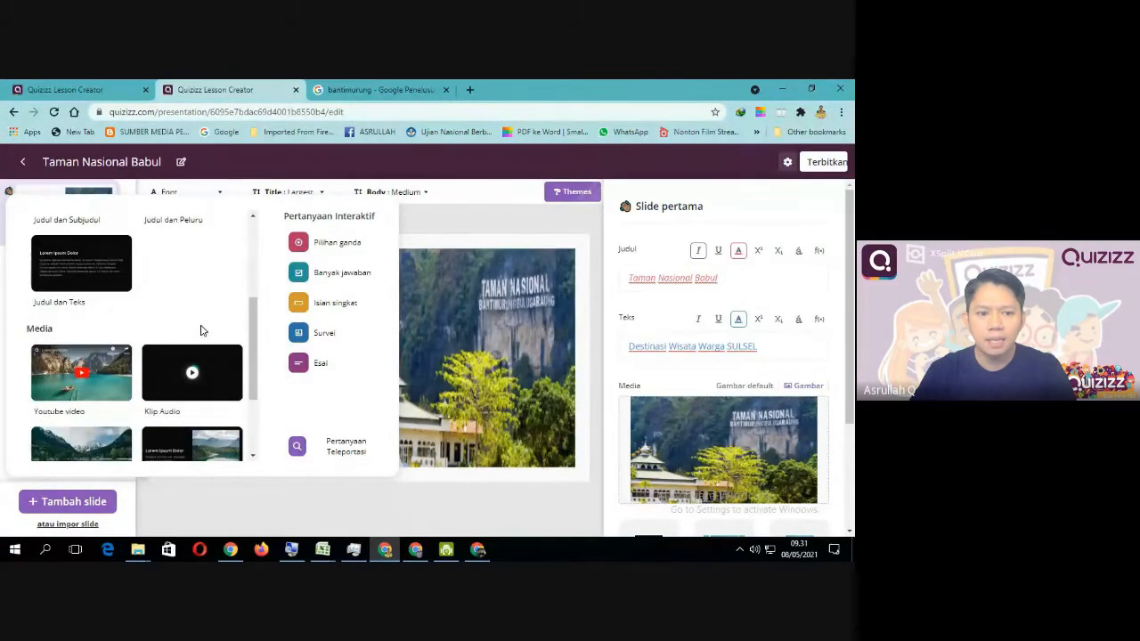
pyautogui.scroll(3, 201, 330)
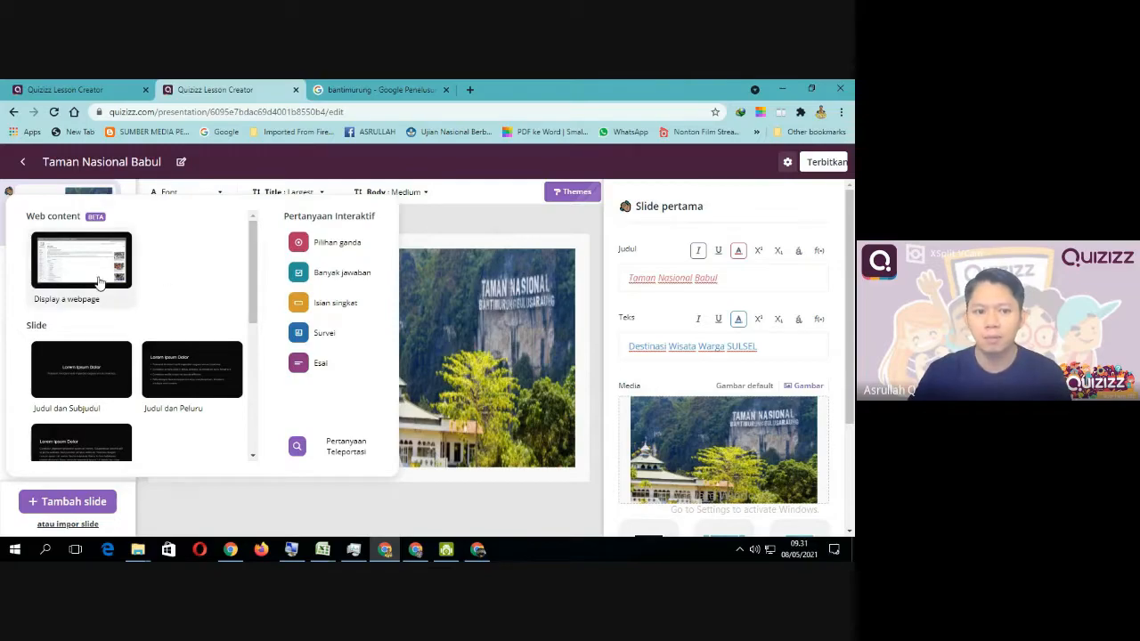
pyautogui.scroll(-2, 186, 323)
pyautogui.scroll(1, 148, 351)
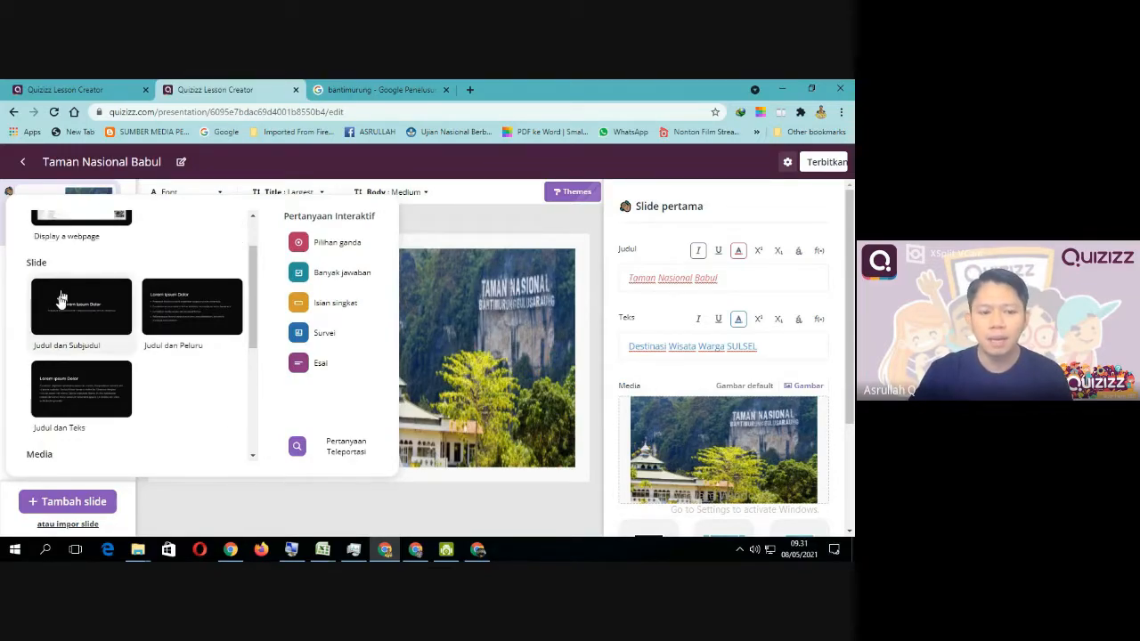
pyautogui.scroll(1, 116, 301)
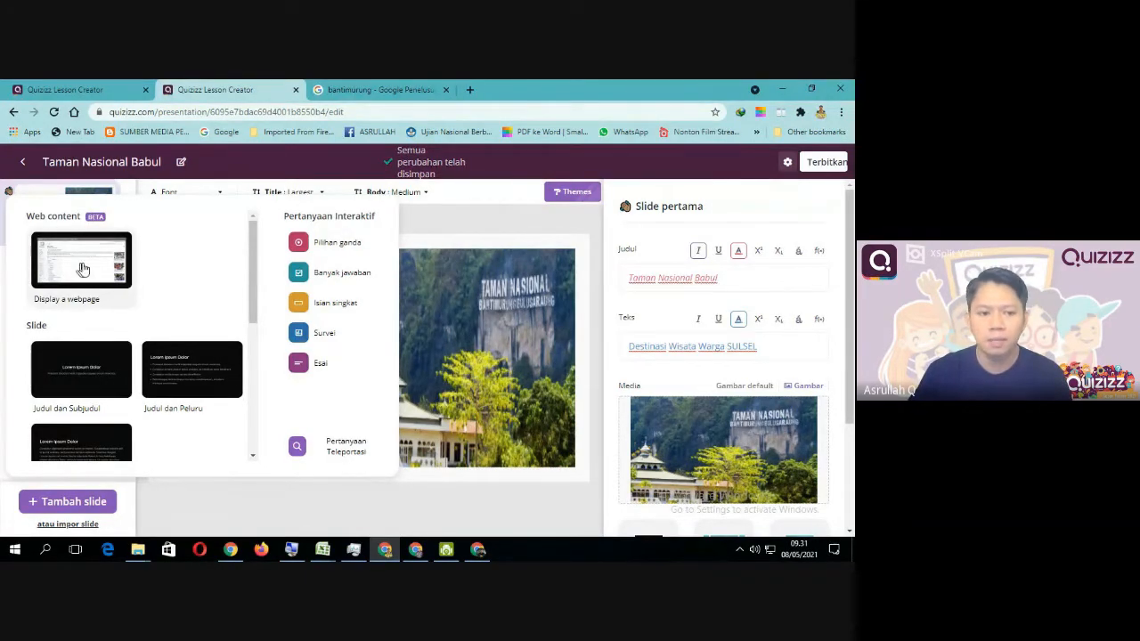
pyautogui.scroll(-1, 77, 300)
pyautogui.scroll(1, 77, 305)
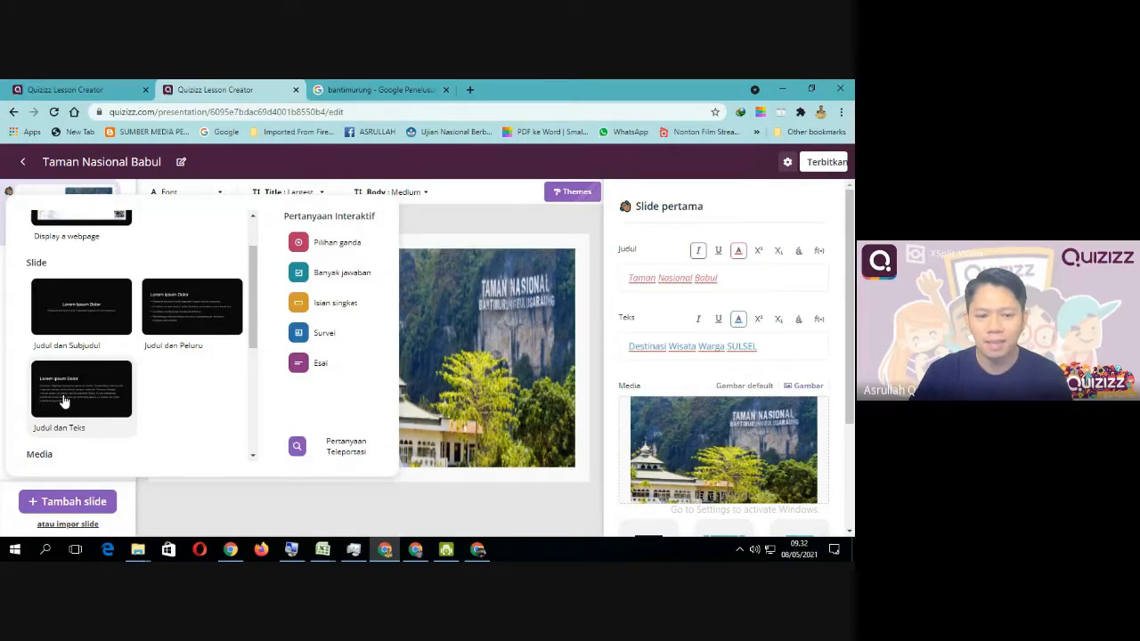
pyautogui.scroll(-3, 65, 401)
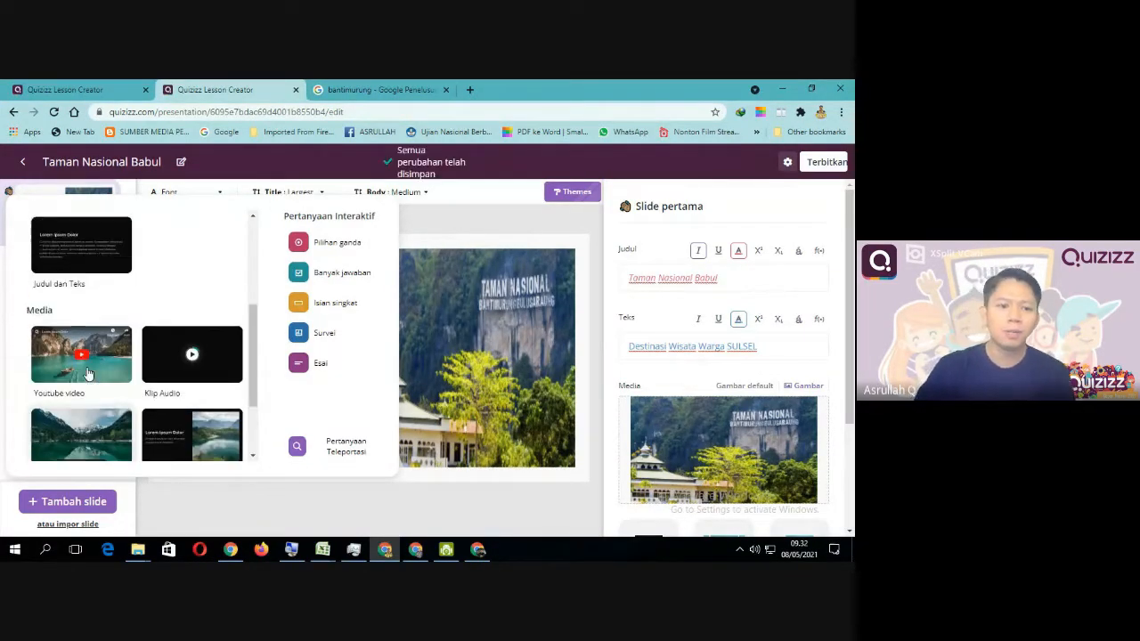
pyautogui.scroll(-1, 87, 374)
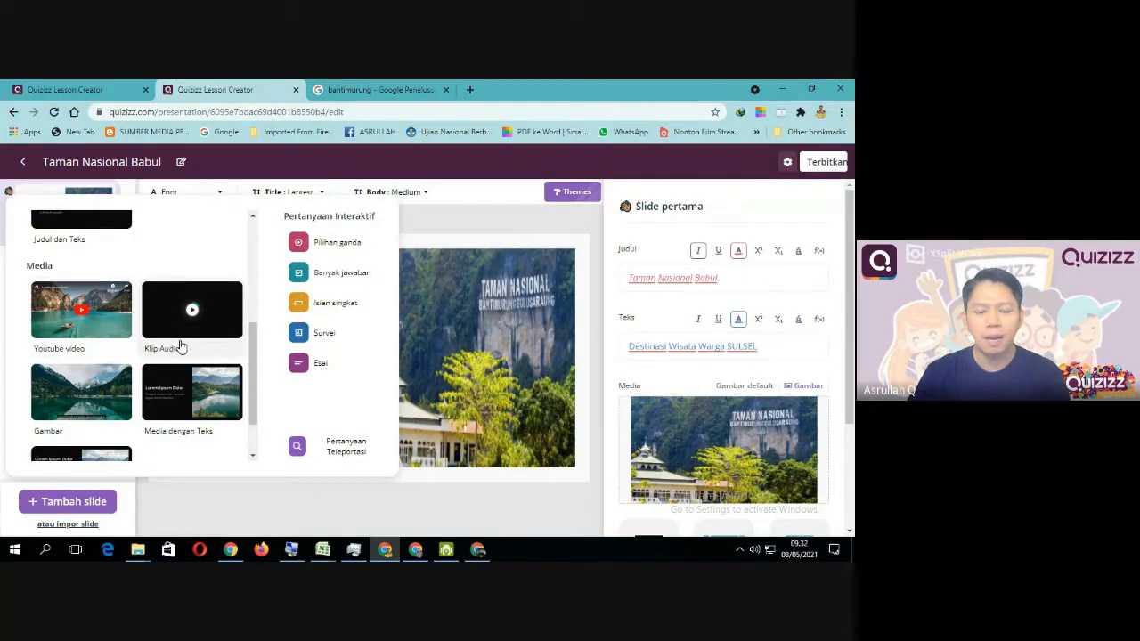
pyautogui.scroll(-1, 183, 322)
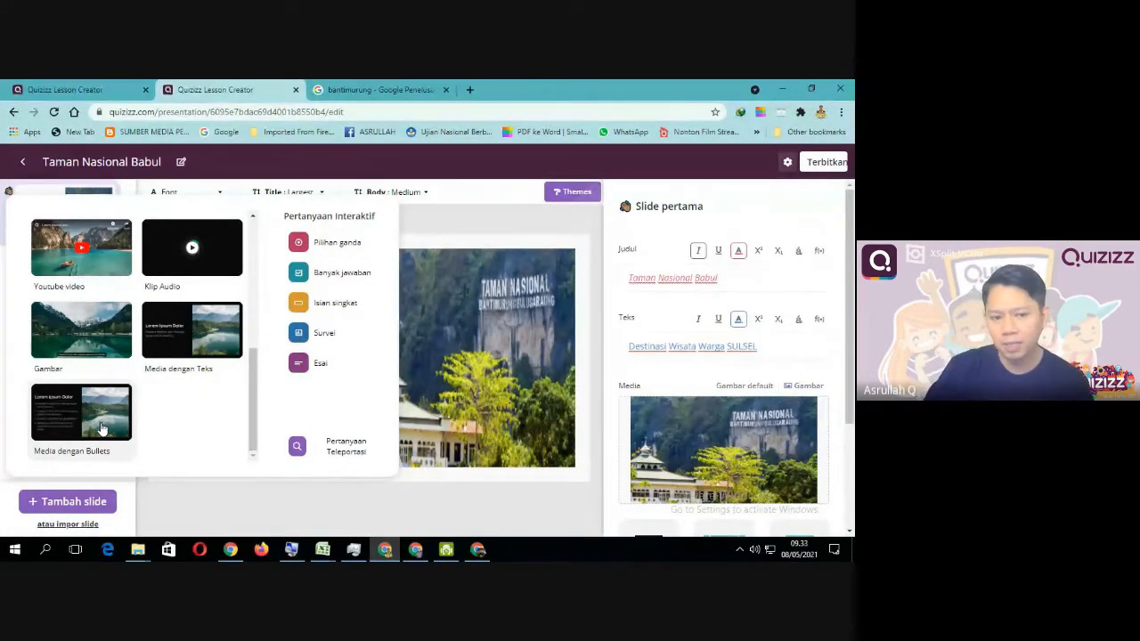
pyautogui.scroll(2, 102, 429)
pyautogui.scroll(-2, 102, 428)
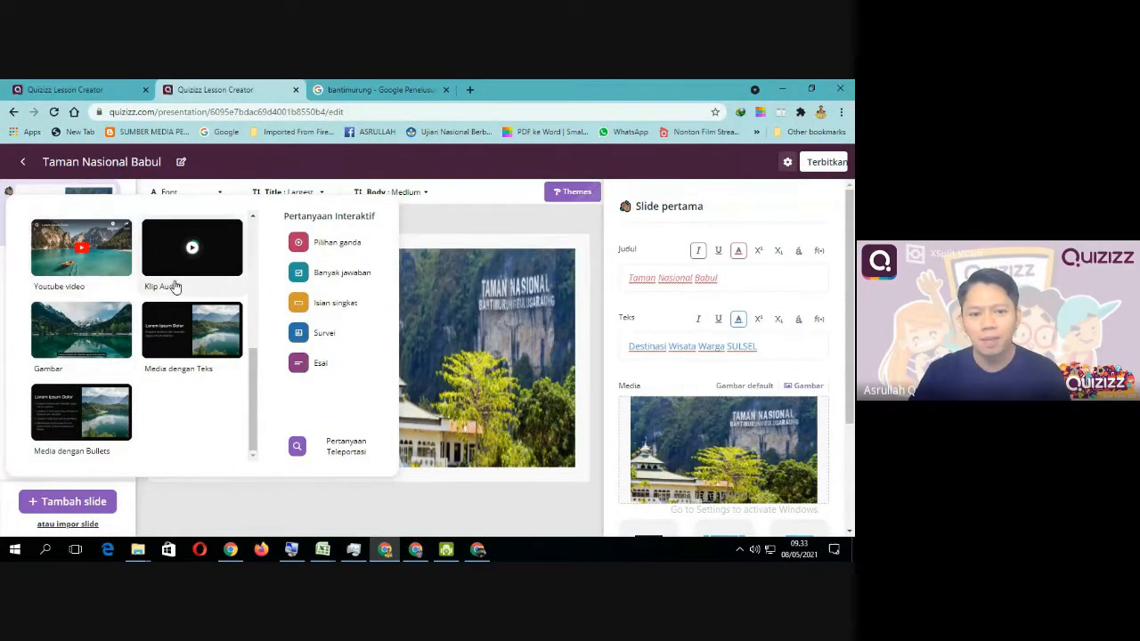
pyautogui.scroll(1, 205, 282)
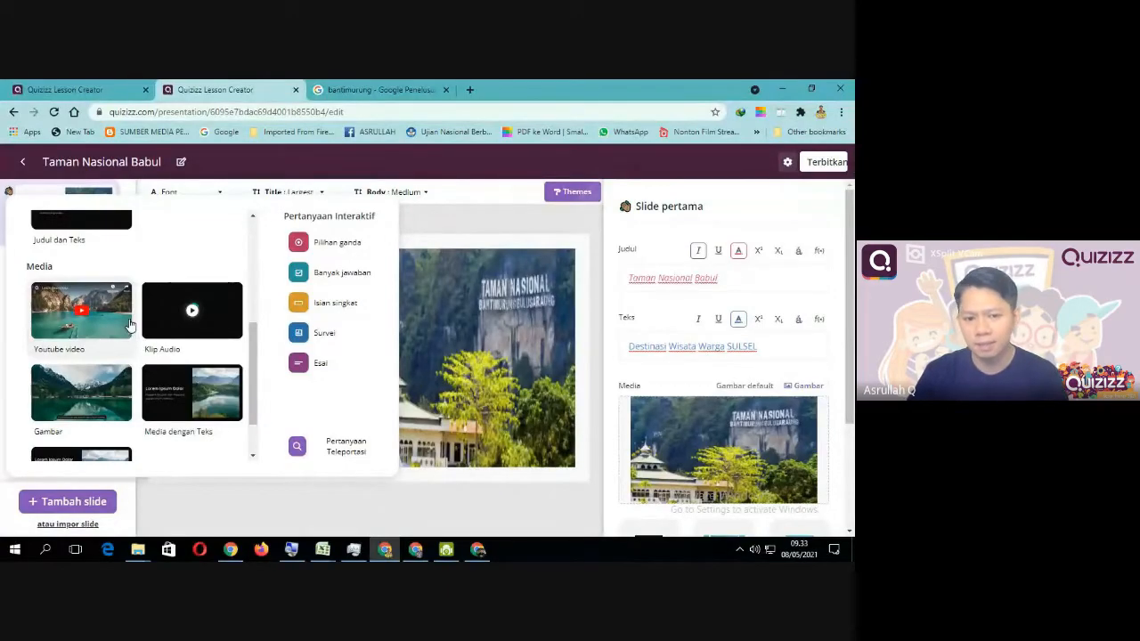
# Step: Add a second slide using the Judul dan Peluru layout
pyautogui.moveTo(258, 375); pyautogui.dragTo(259, 270)
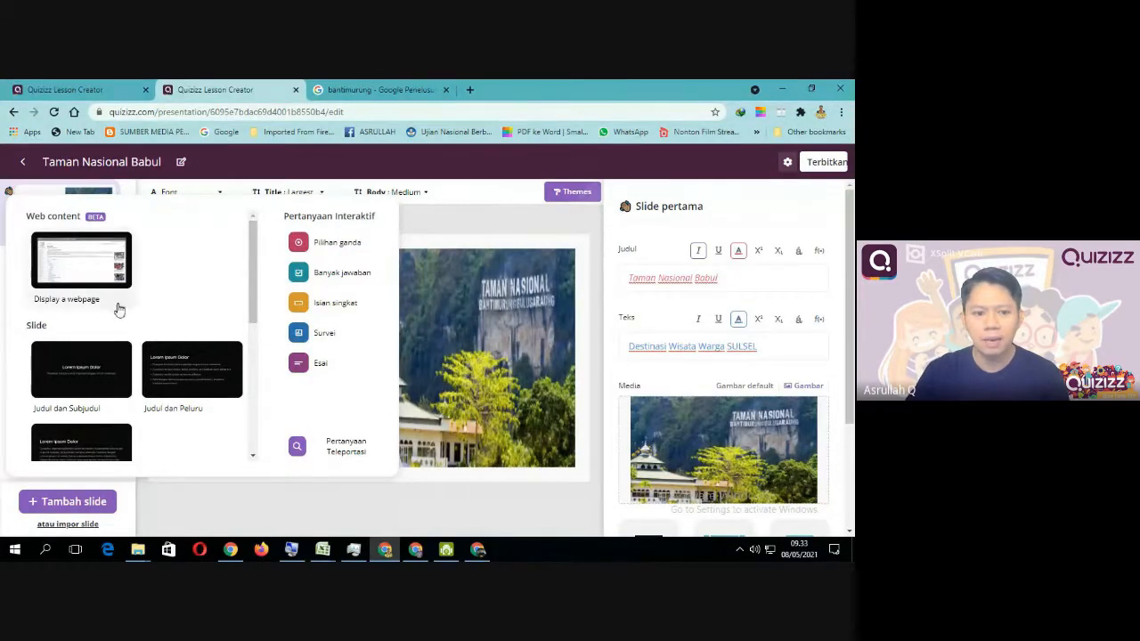
pyautogui.scroll(-3, 117, 312)
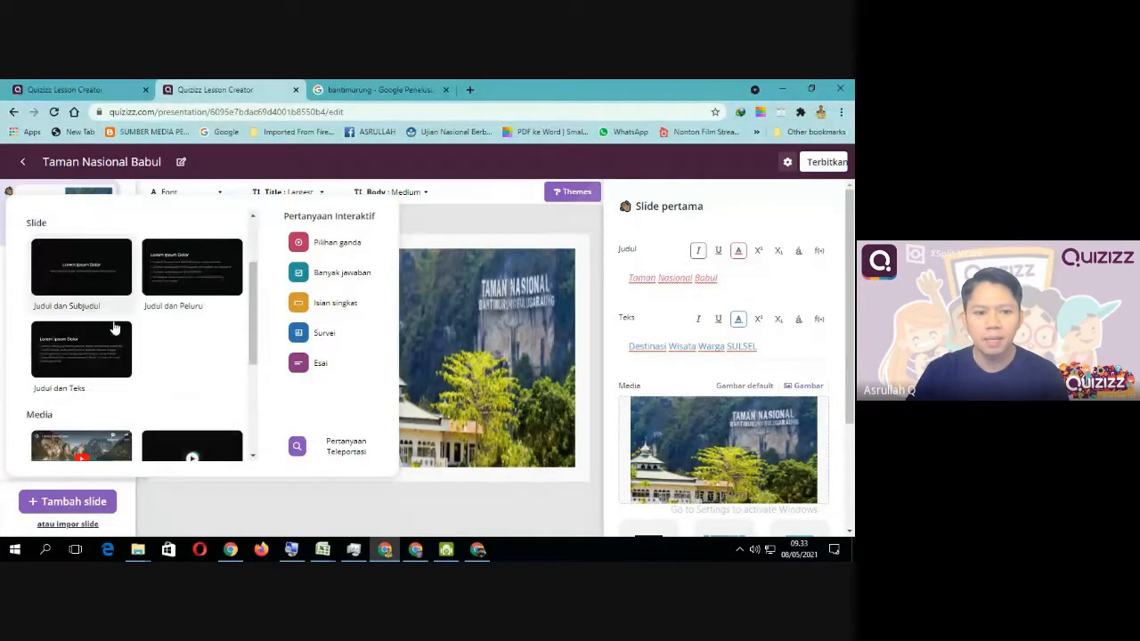
pyautogui.click(190, 259)
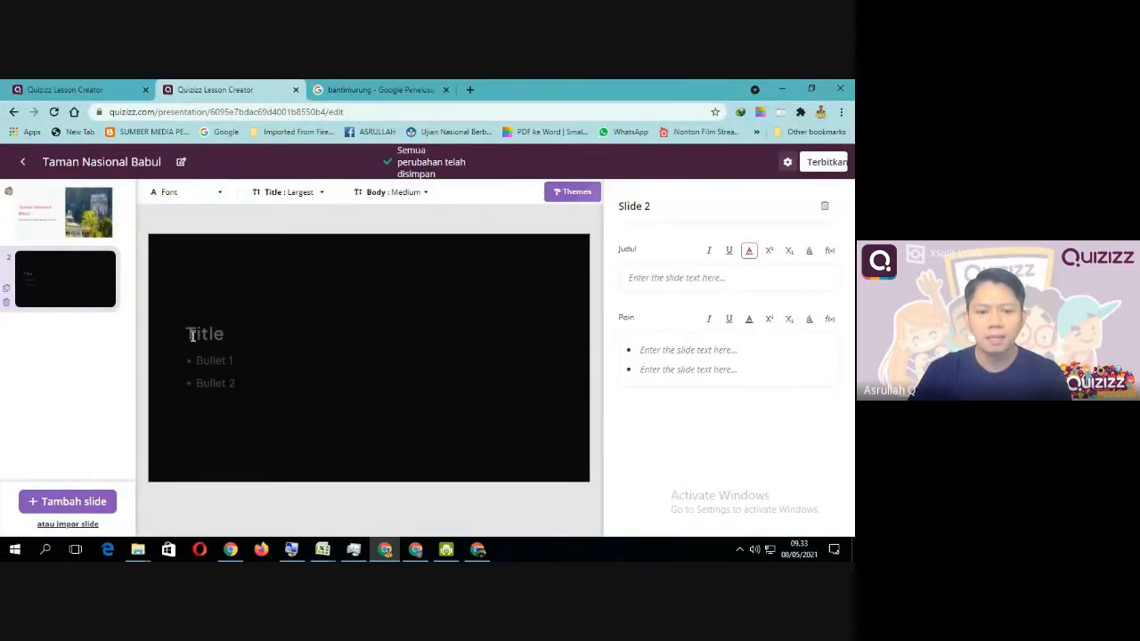
# Step: Enter "FAKTA SEPUTAR BABUL" as the title of slide 2
pyautogui.click(192, 336)
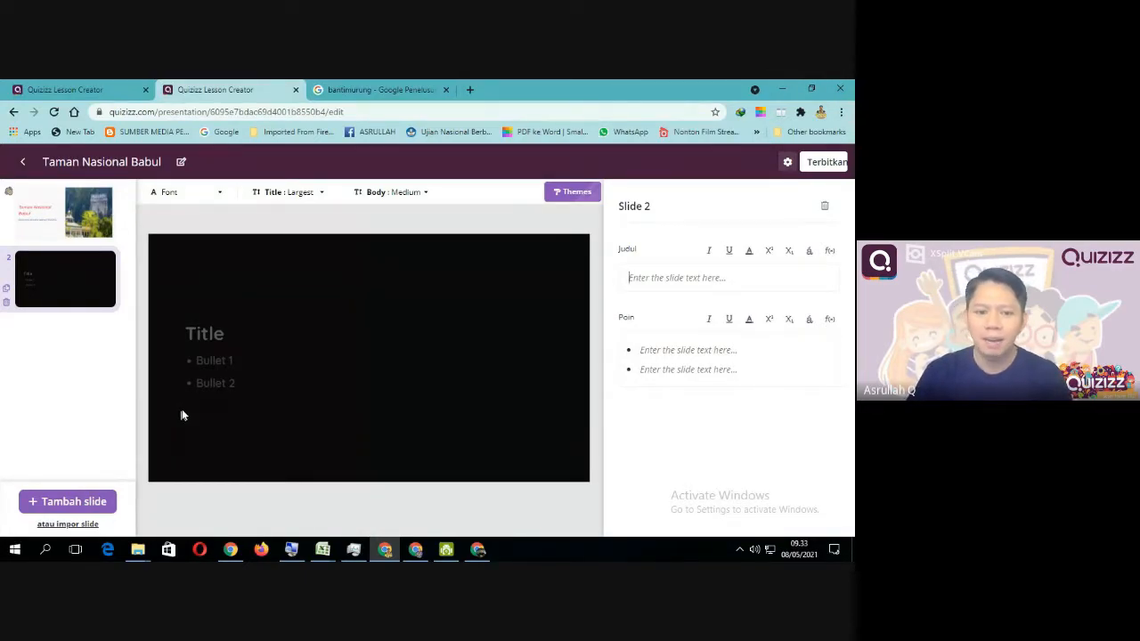
pyautogui.click(216, 328)
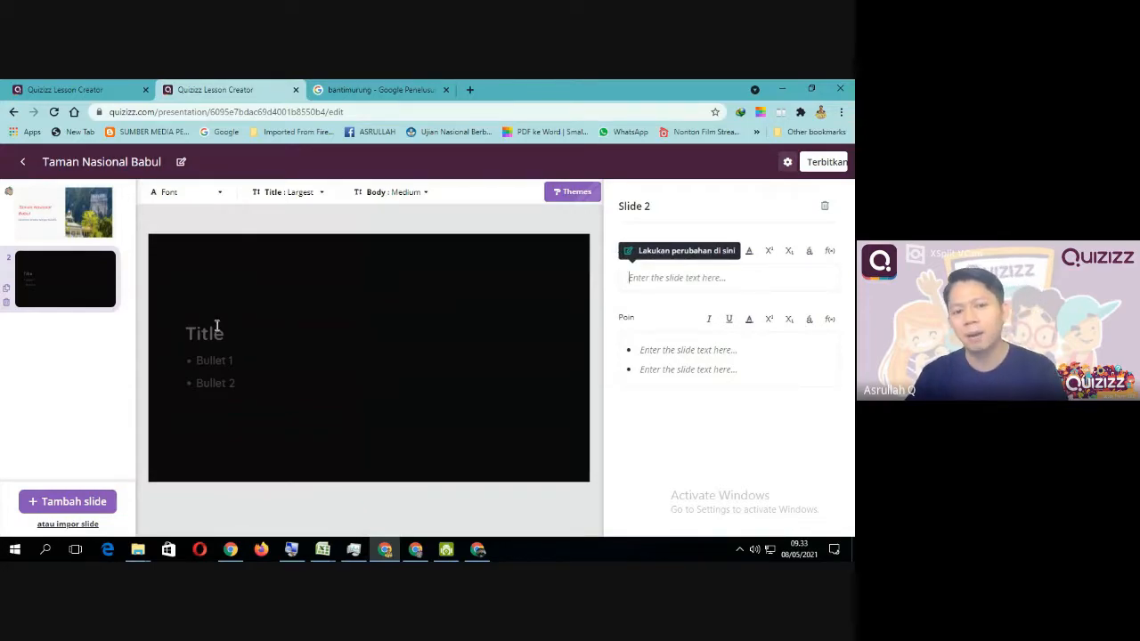
pyautogui.click(628, 278)
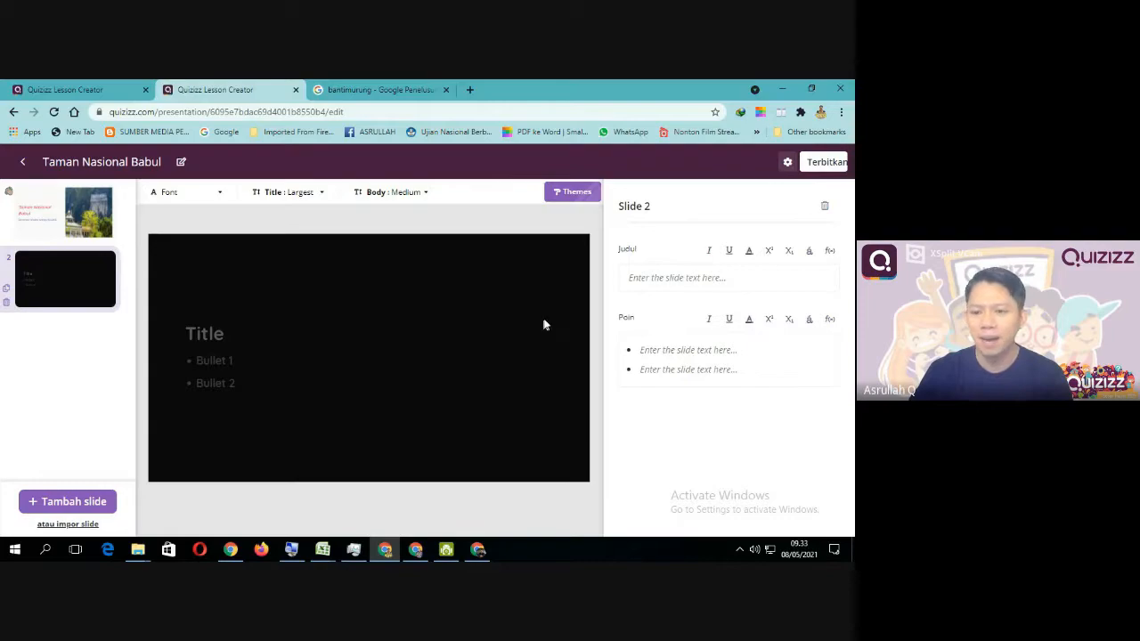
pyautogui.write('F')
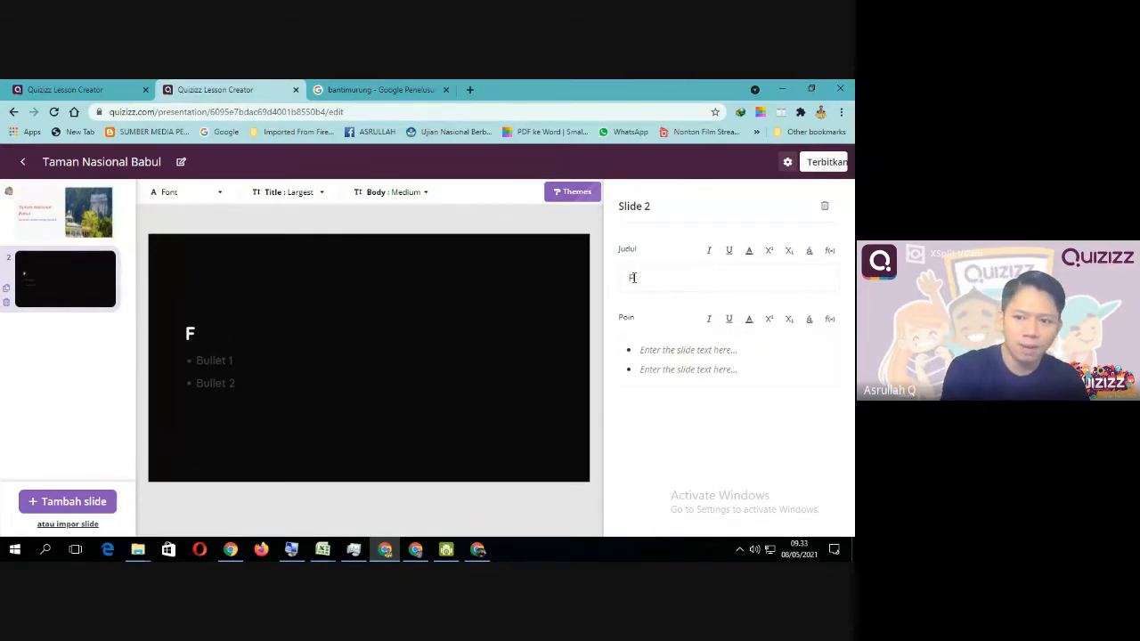
pyautogui.write('a')
pyautogui.press('BackSpace')
pyautogui.write('AKTA ')
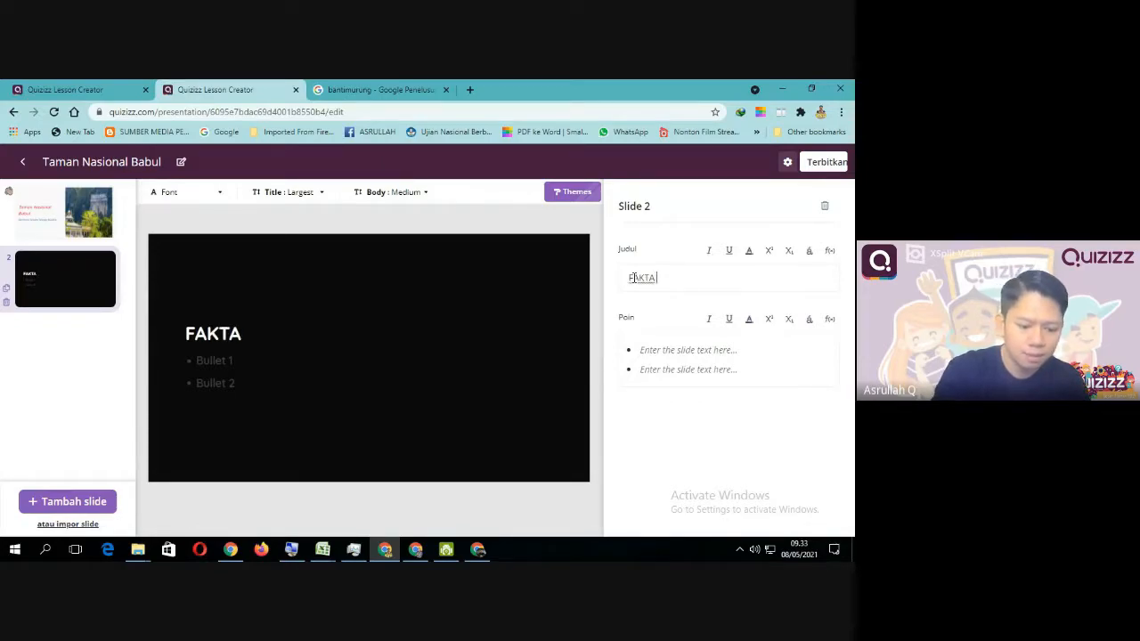
pyautogui.write('SEPU')
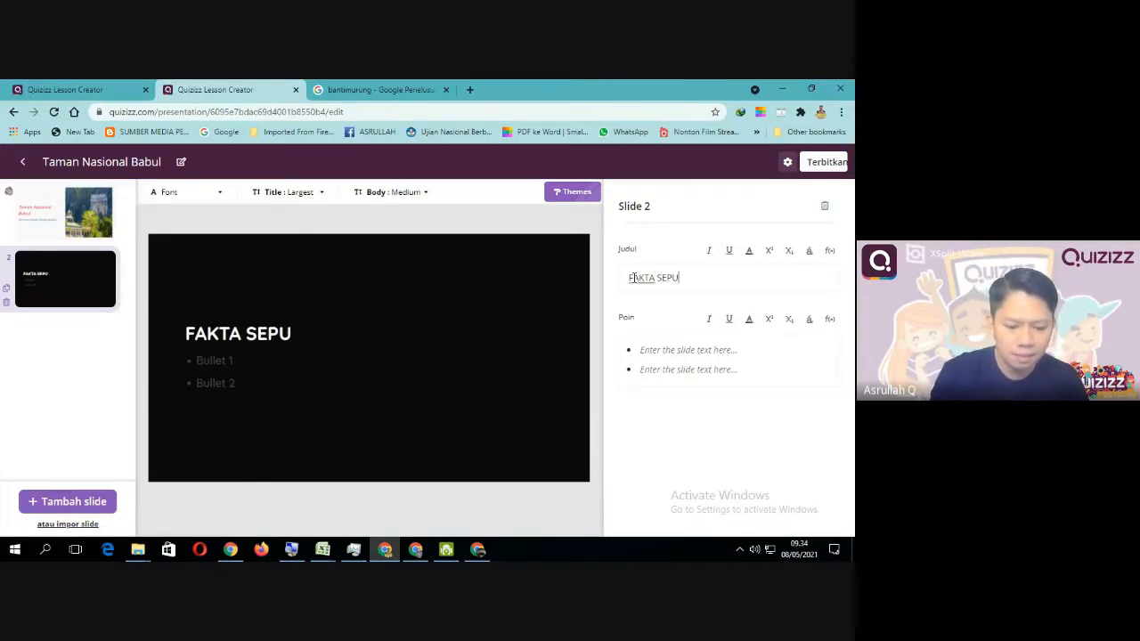
pyautogui.write('TAR BABUL')
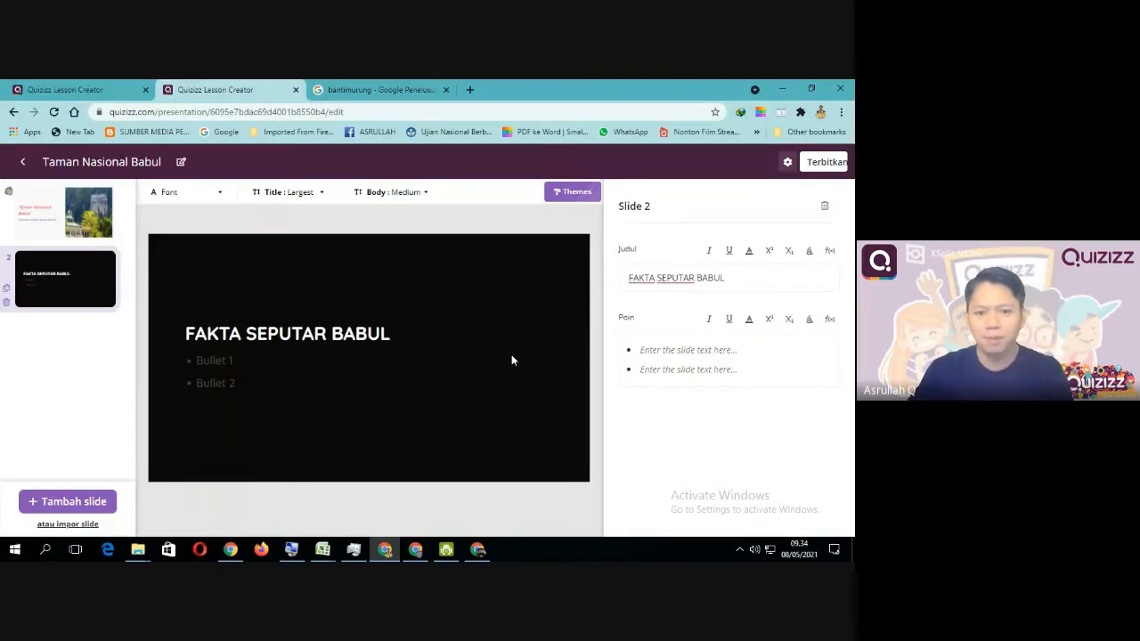
# Step: Enter "BENTANG KARTS TERLUAS KE 2 DI DUNIA" as the first bullet point of slide 2
pyautogui.click(232, 360)
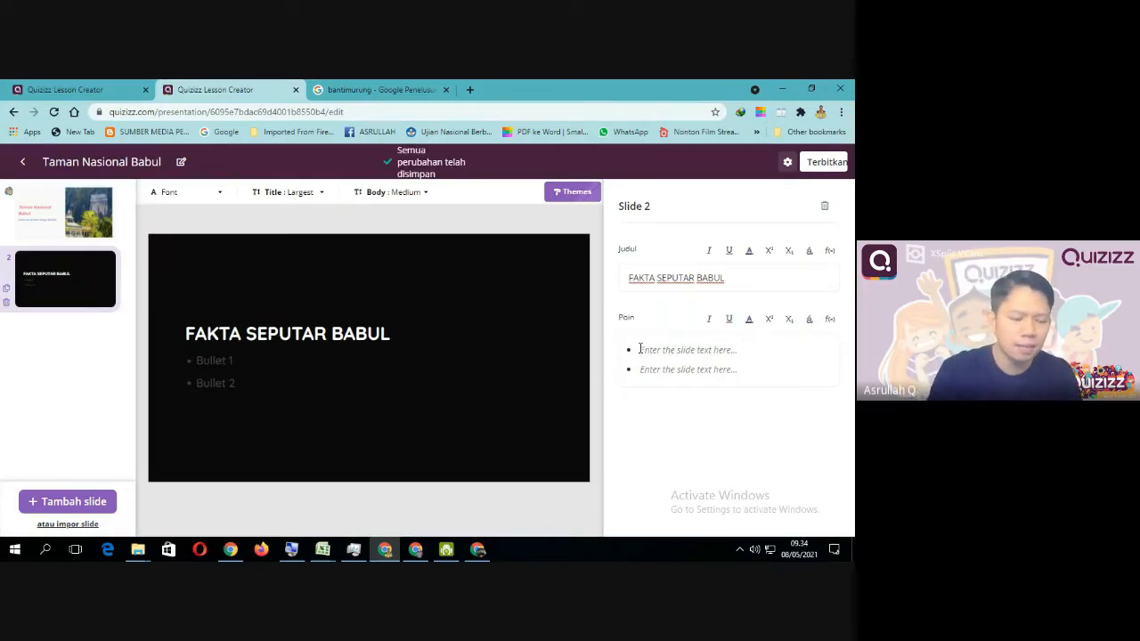
pyautogui.click(640, 349)
pyautogui.write('B')
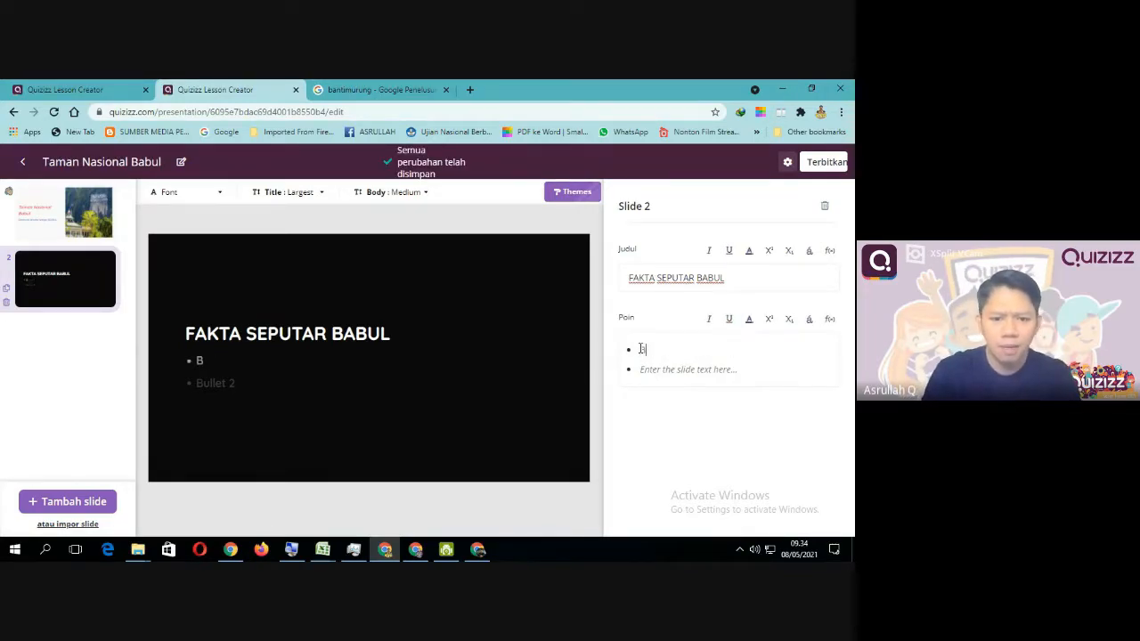
pyautogui.write('ENTANG')
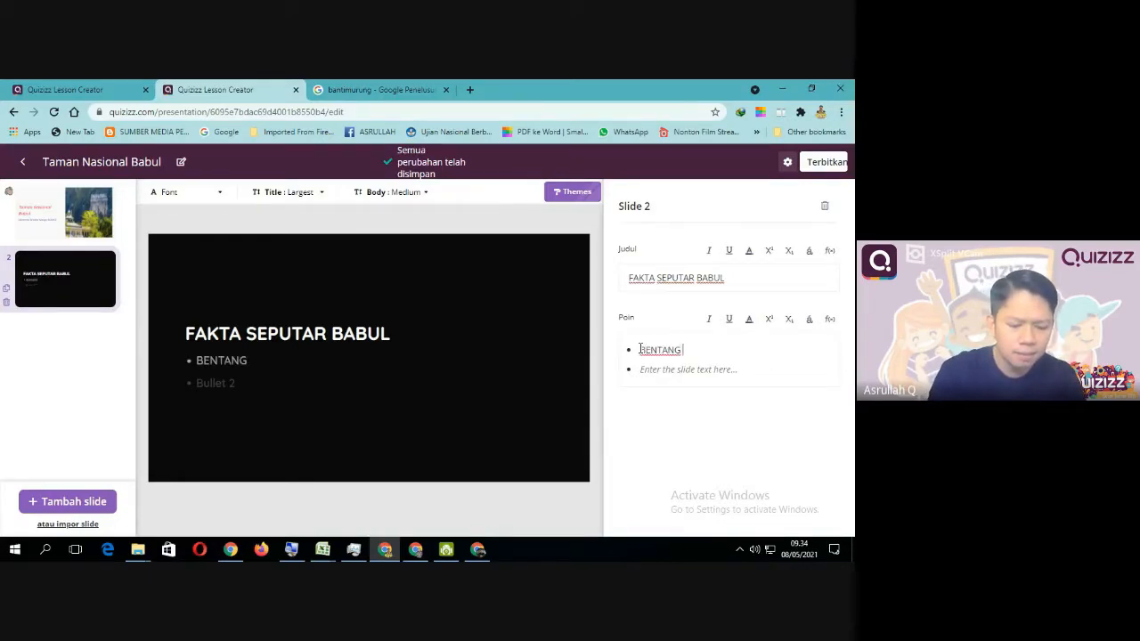
pyautogui.write(' KARTS')
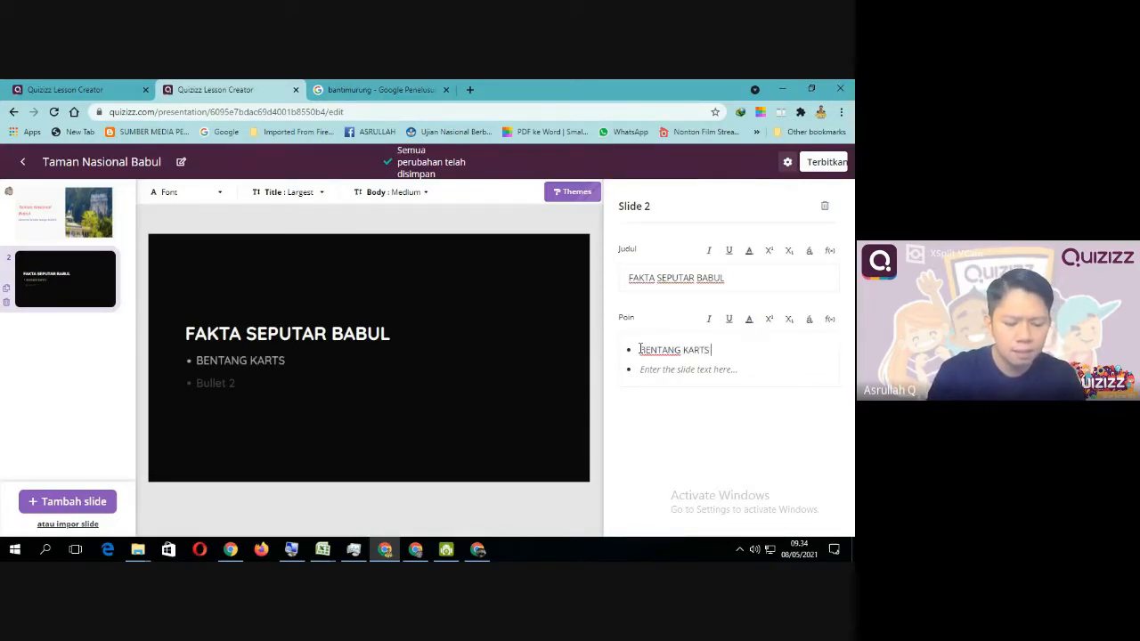
pyautogui.write(' TERL')
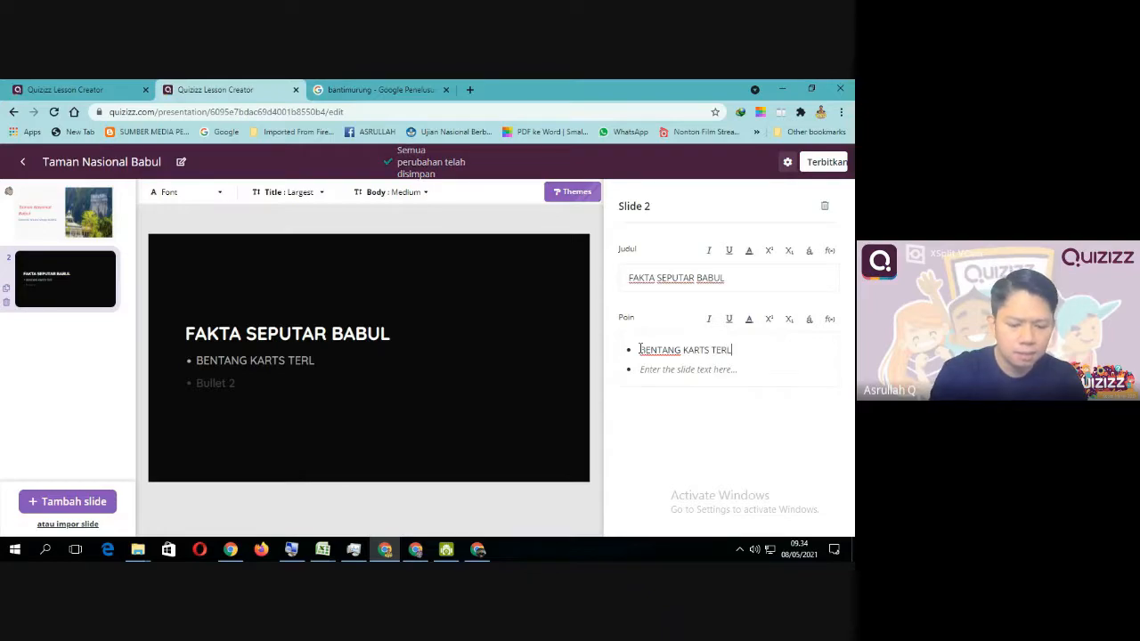
pyautogui.write('UAS KE 2 DU')
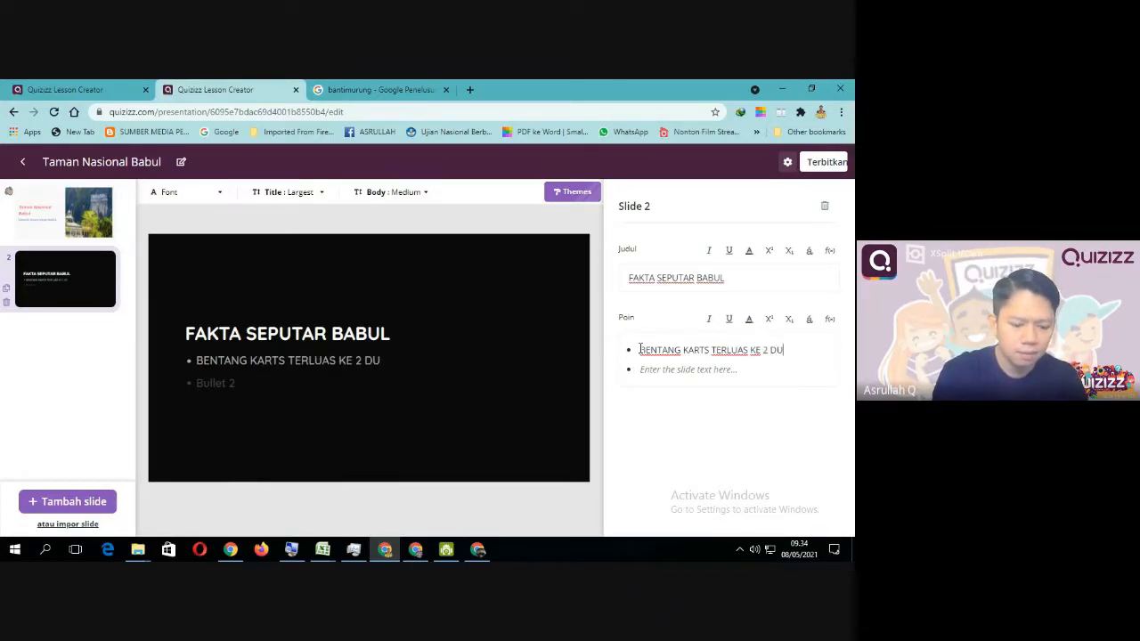
pyautogui.write('D')
pyautogui.press('BackSpace')
pyautogui.press('BackSpace')
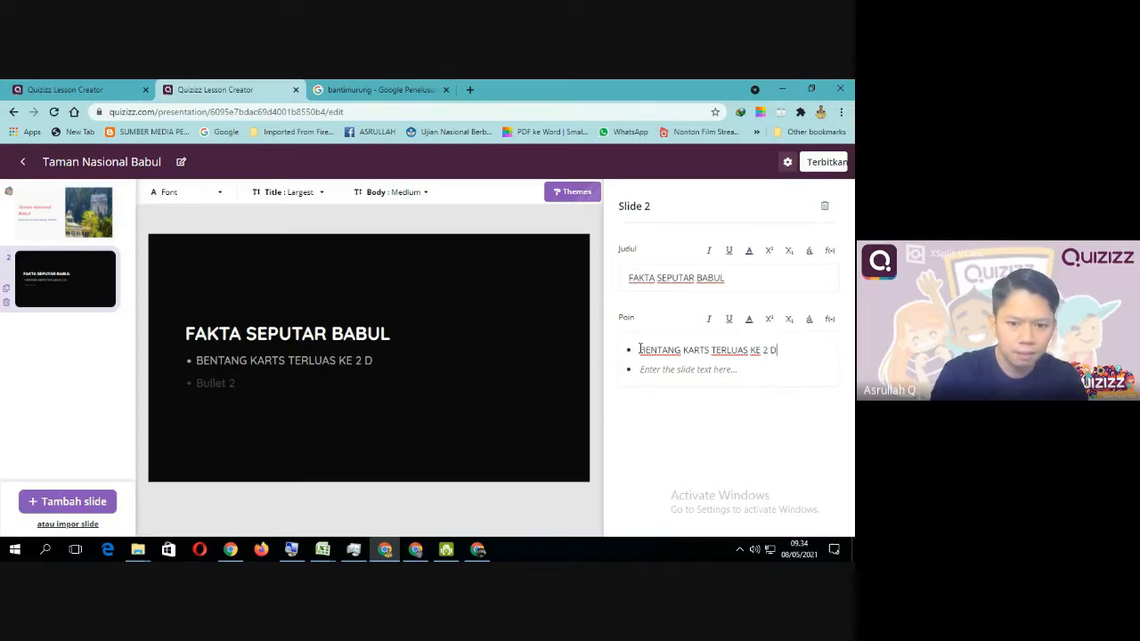
pyautogui.write('I DUNIA')
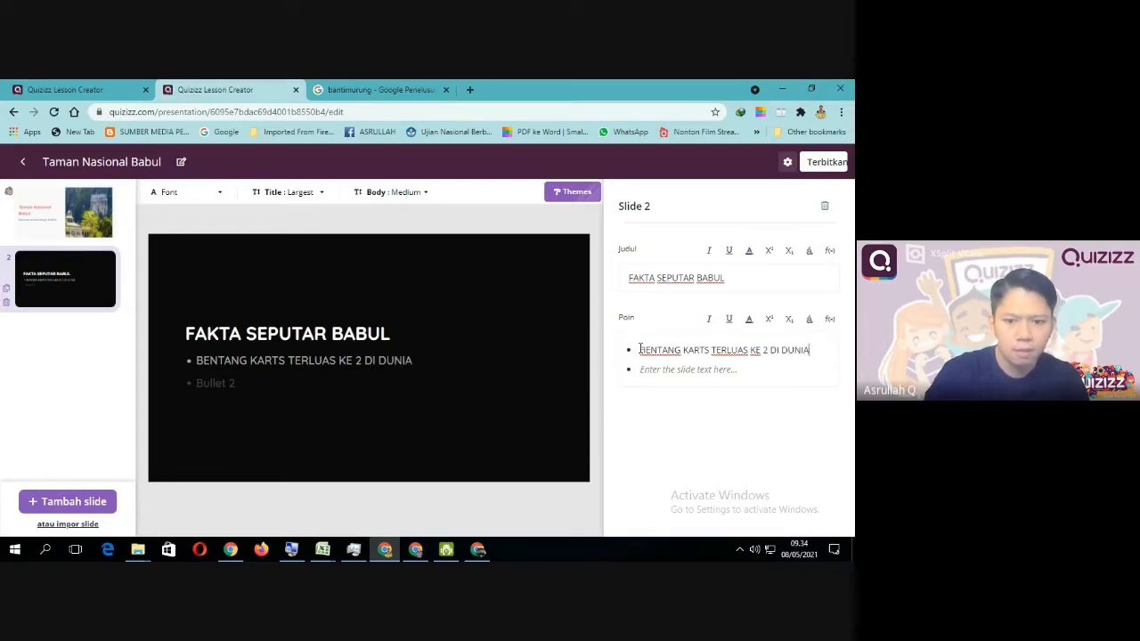
# Step: Enter "KERAJAAN KUPU-KUPU" as the second bullet point of slide 2
pyautogui.click(206, 383)
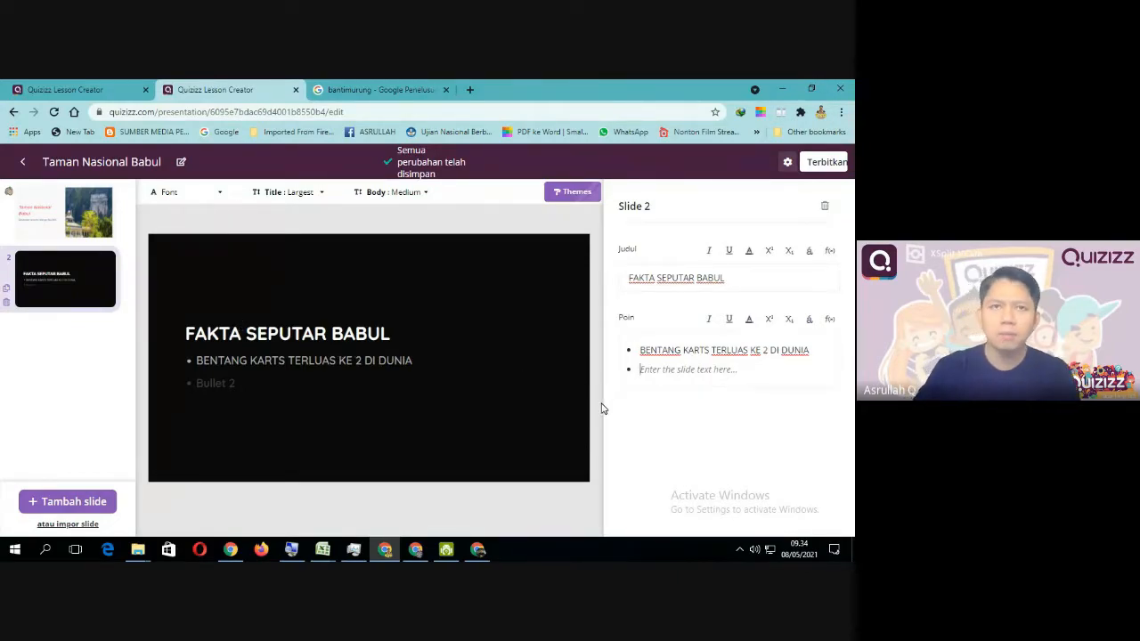
pyautogui.click(642, 370)
pyautogui.write('KERA')
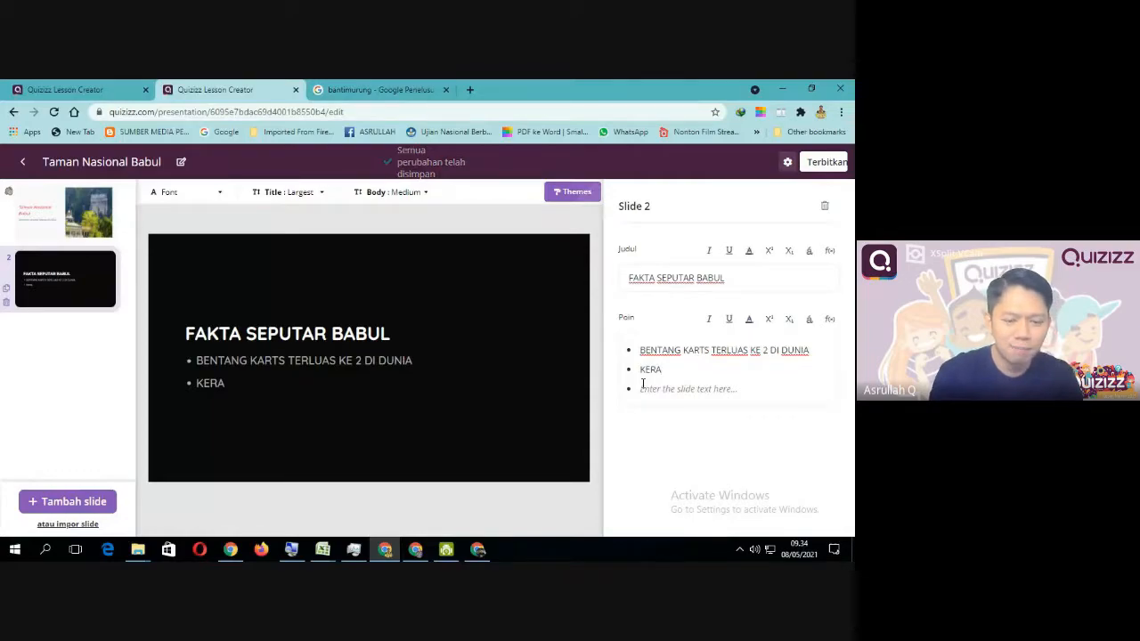
pyautogui.write('JAAN')
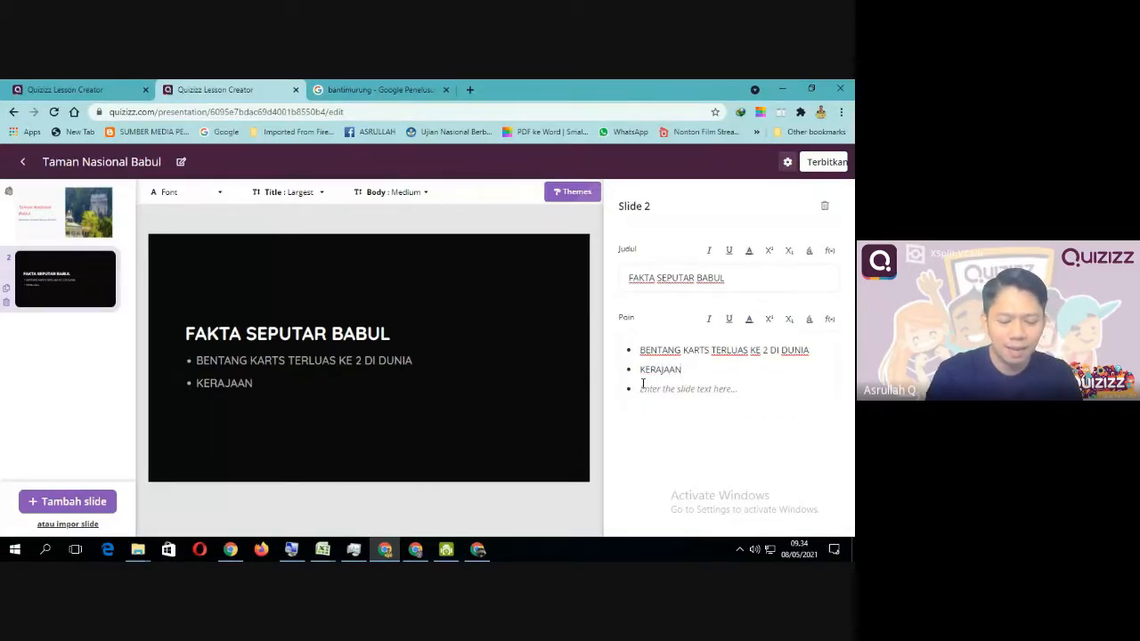
pyautogui.write(' KU')
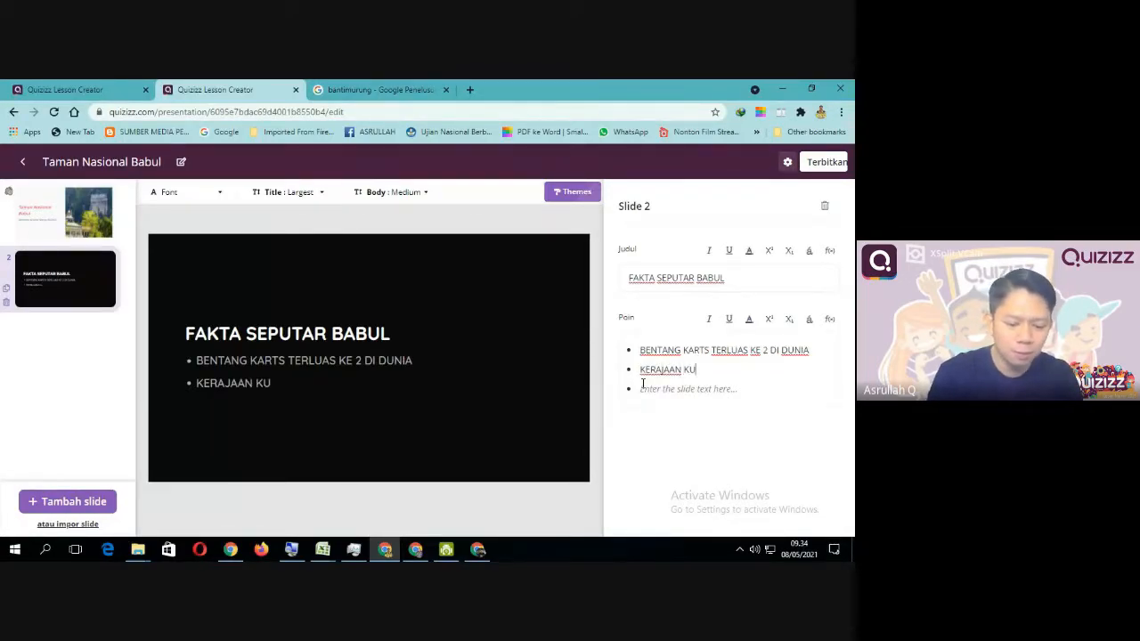
pyautogui.write('PU-KUPU')
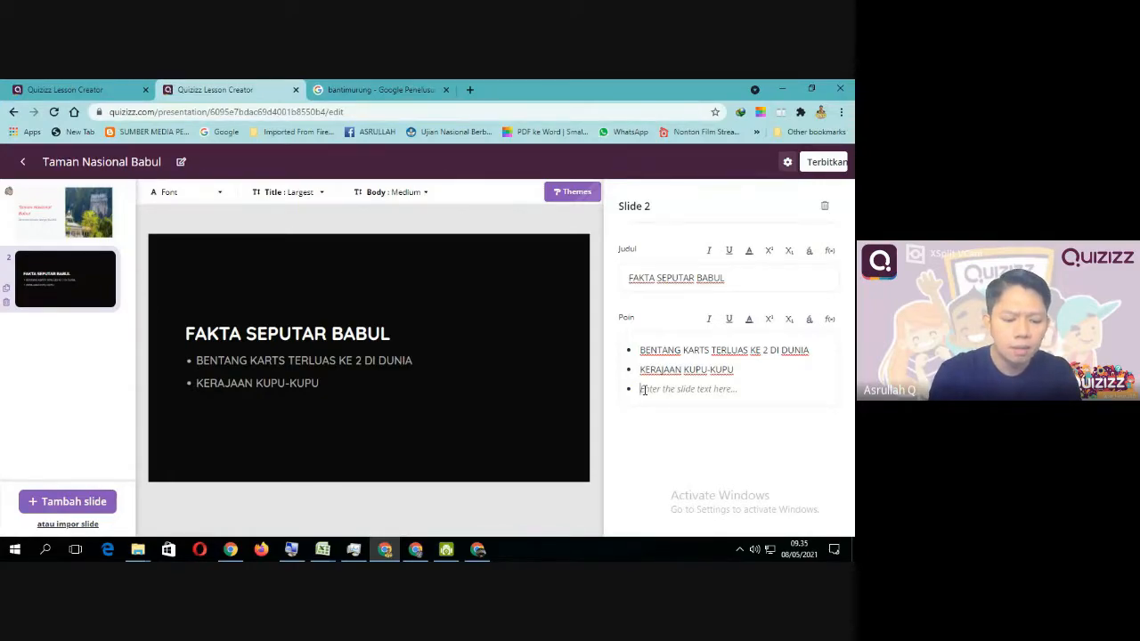
# Step: Add "TARSIUS, PRIMATA TERKECIL DIDUNIA" as the third bullet point of slide 2
pyautogui.write('TARS')
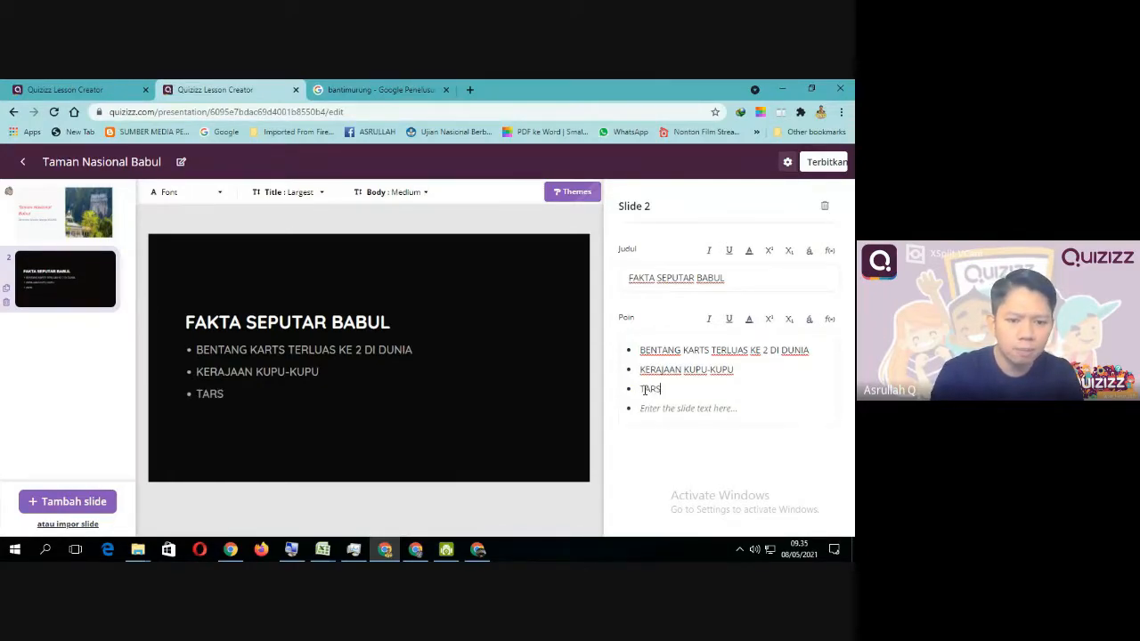
pyautogui.write('IUS')
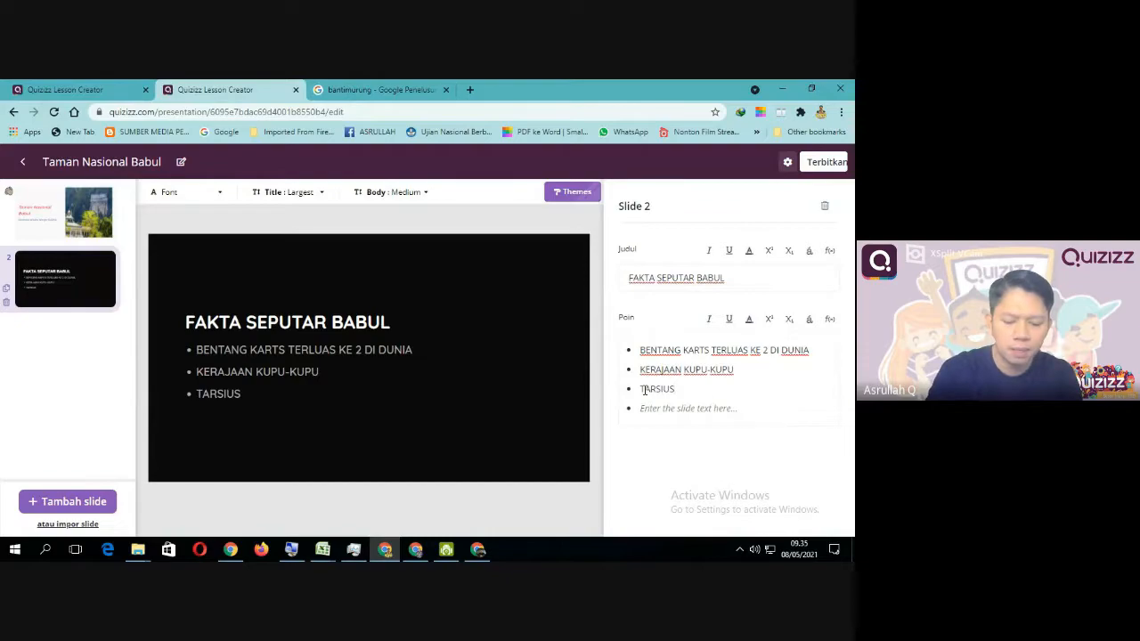
pyautogui.write(', PR')
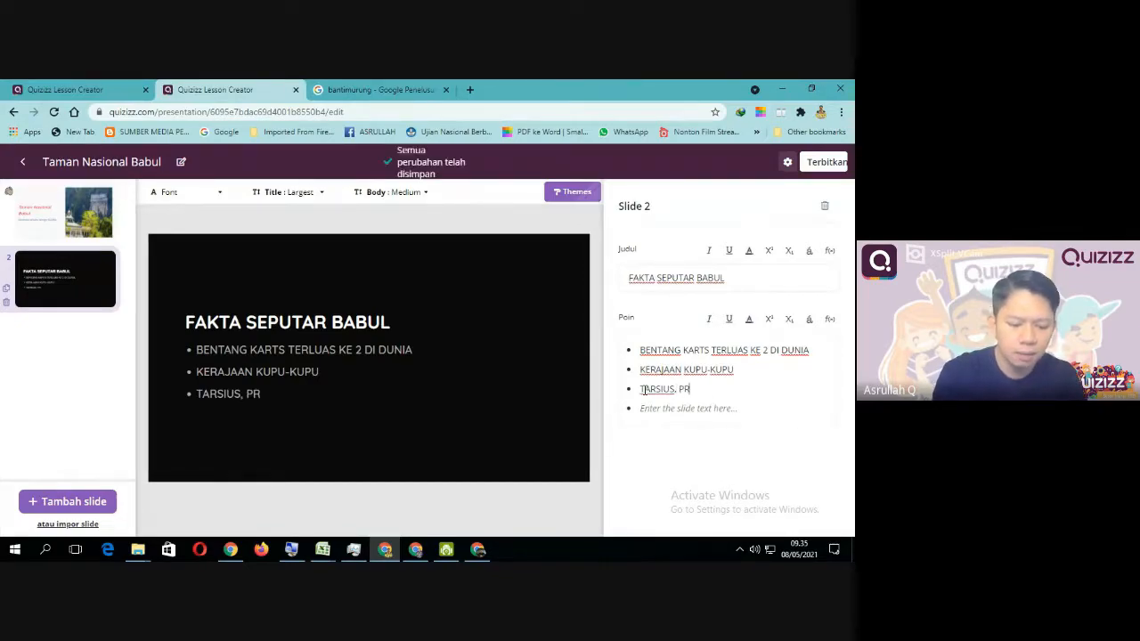
pyautogui.write('IMATA TE')
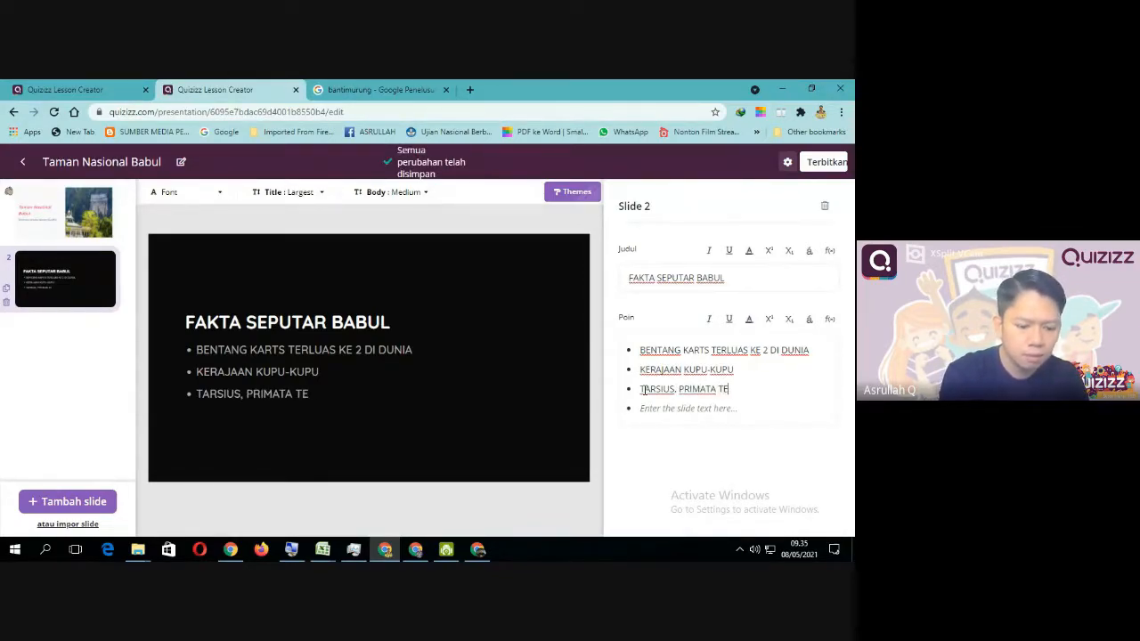
pyautogui.write('RKECIL ')
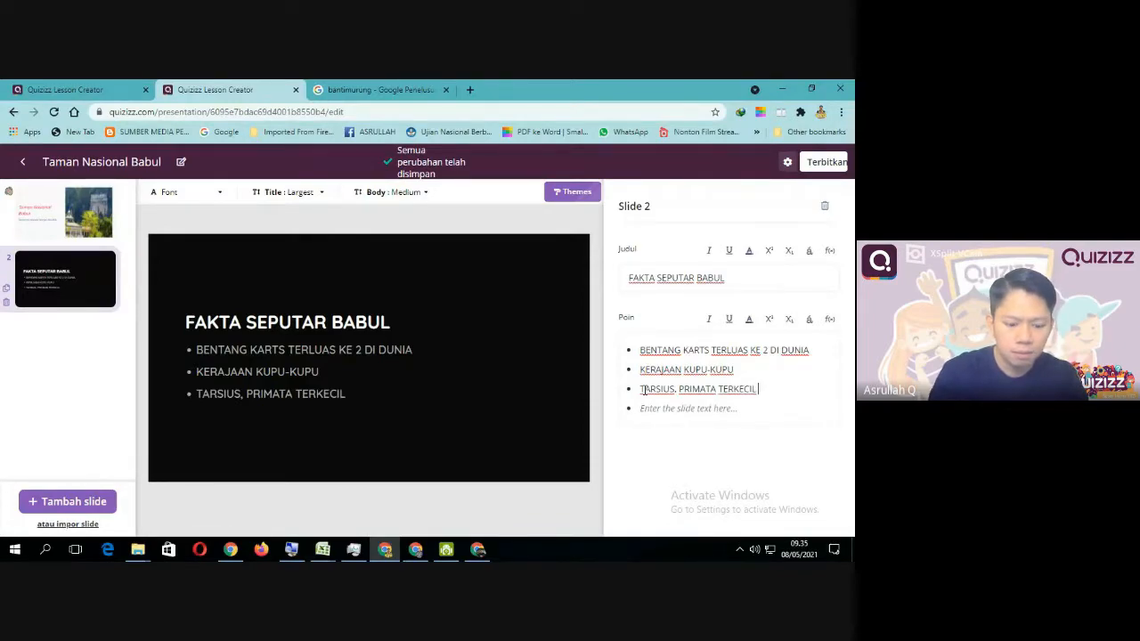
pyautogui.write('DIDUNIA')
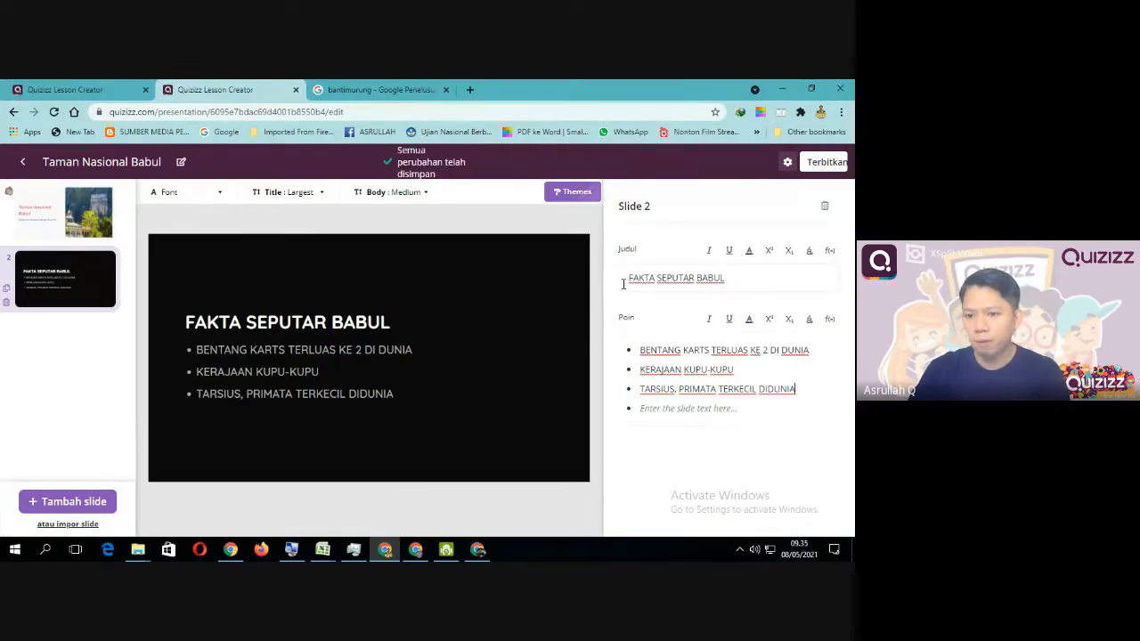
pyautogui.moveTo(625, 280); pyautogui.dragTo(755, 286)
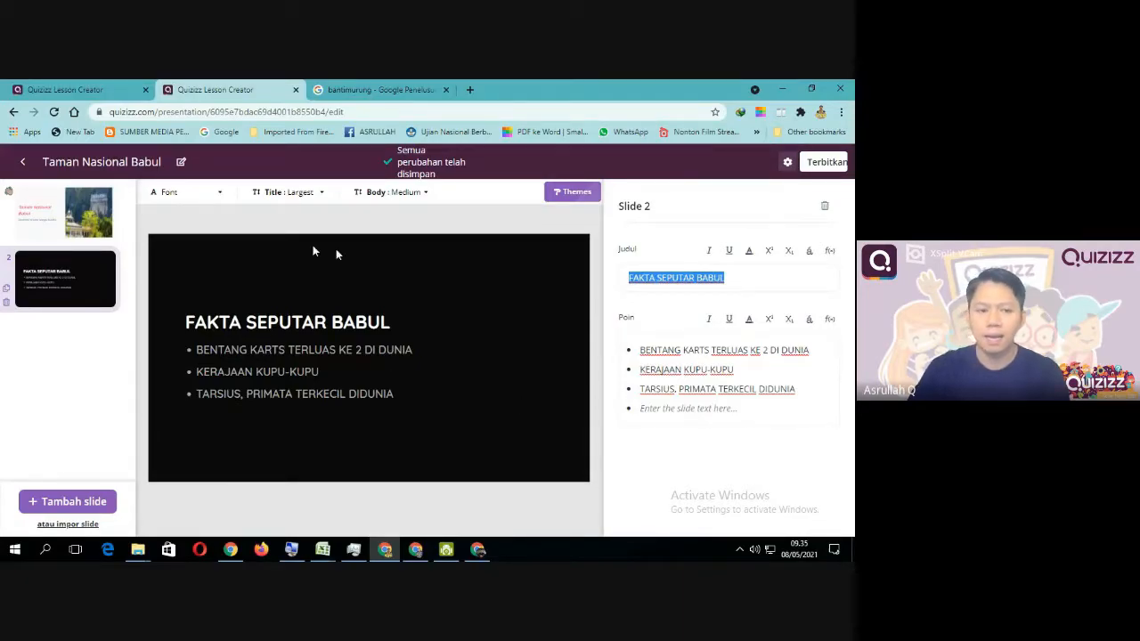
pyautogui.click(445, 262)
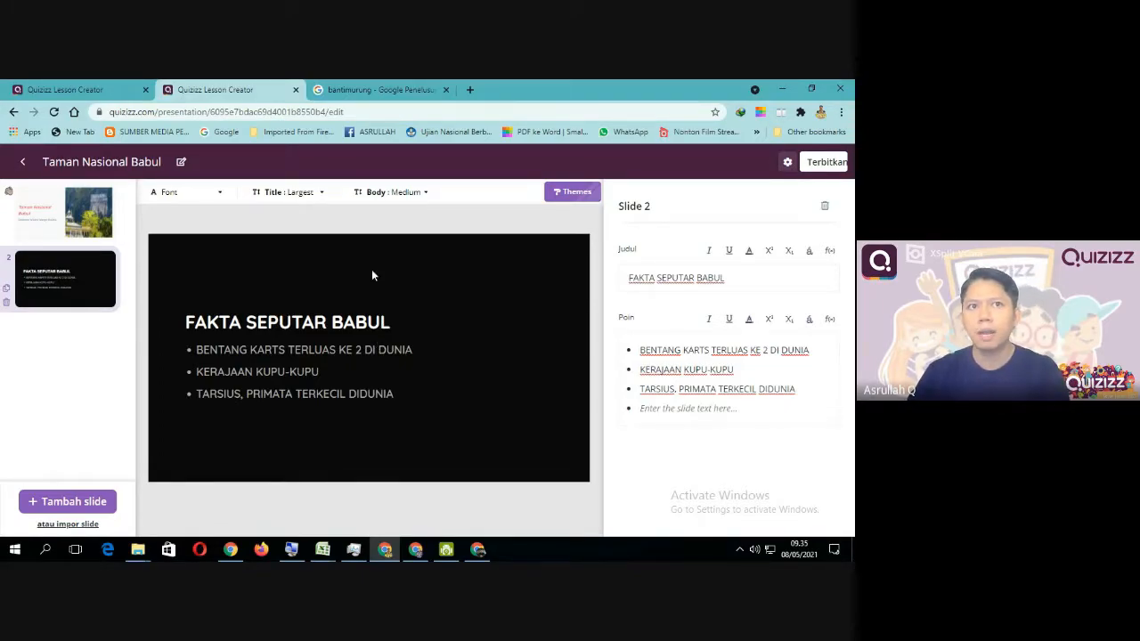
# Step: Add a third slide using the Gambar media layout
pyautogui.click(102, 501)
pyautogui.scroll(-2, 107, 392)
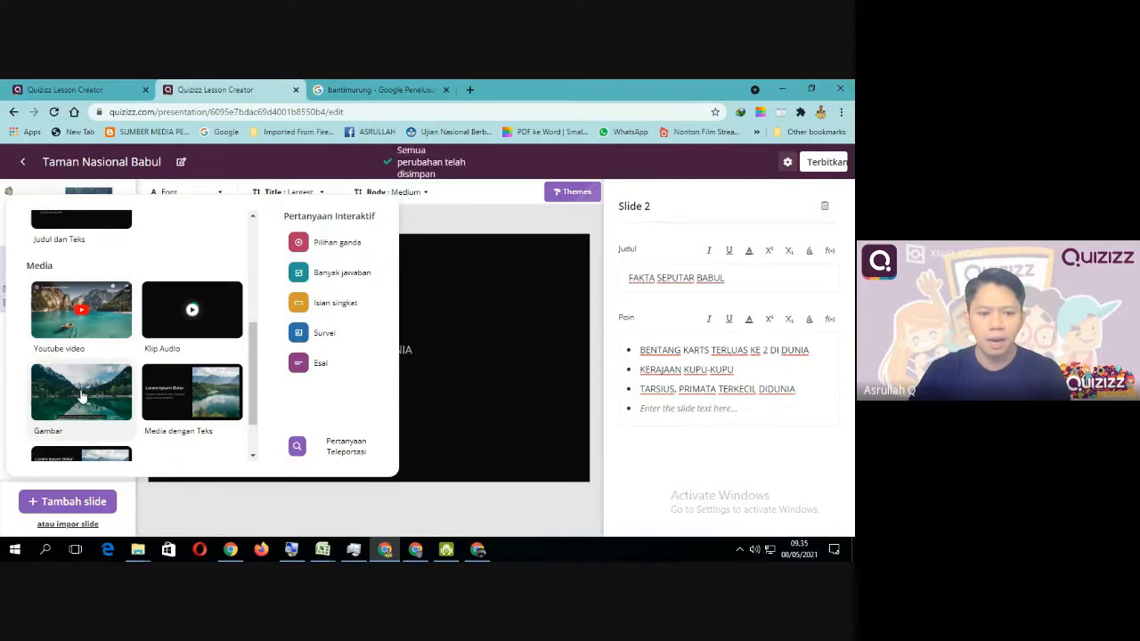
pyautogui.click(81, 392)
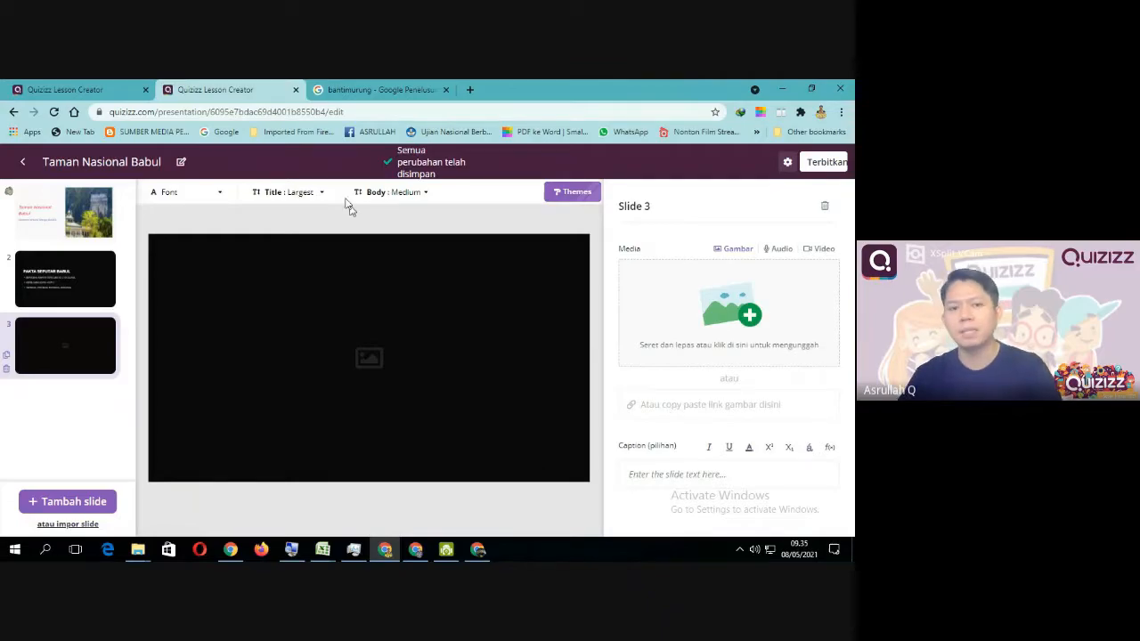
# Step: Switch to the Google image results for "bantimurung" and look through the pictures, previewing the Bantimurung Waterpark photo
pyautogui.click(378, 90)
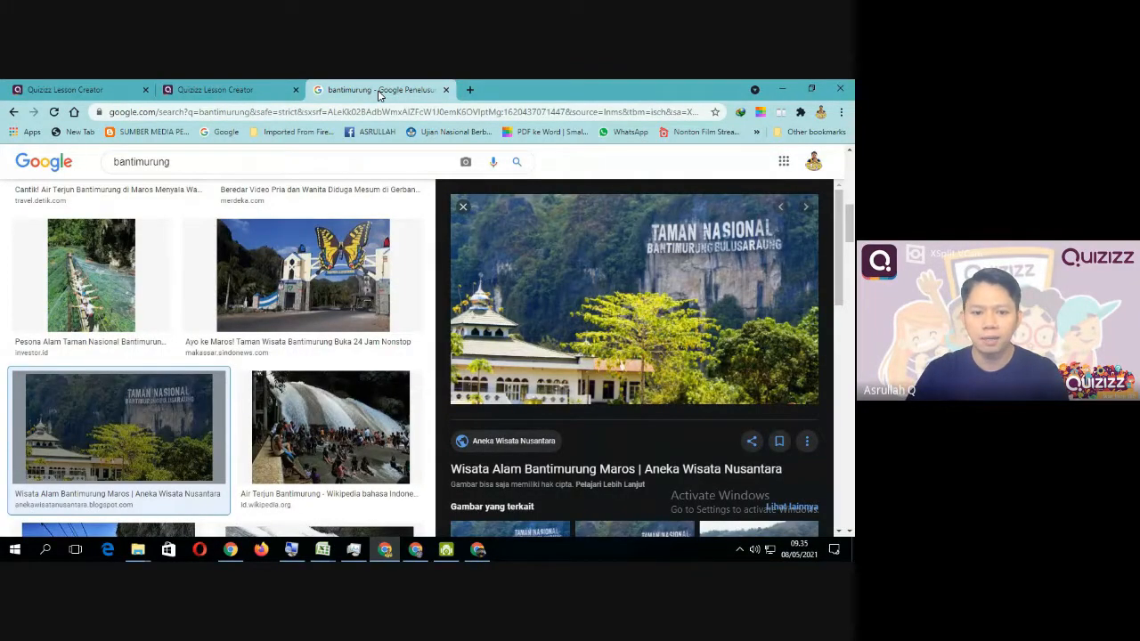
pyautogui.scroll(-2, 265, 341)
pyautogui.scroll(-3, 265, 341)
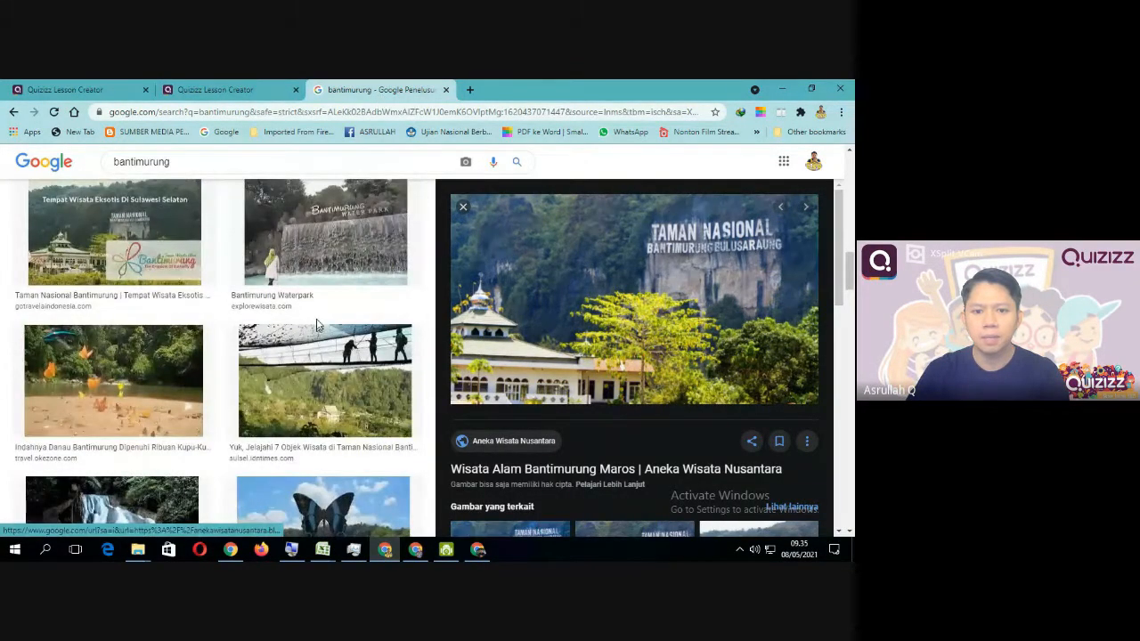
pyautogui.click(330, 240)
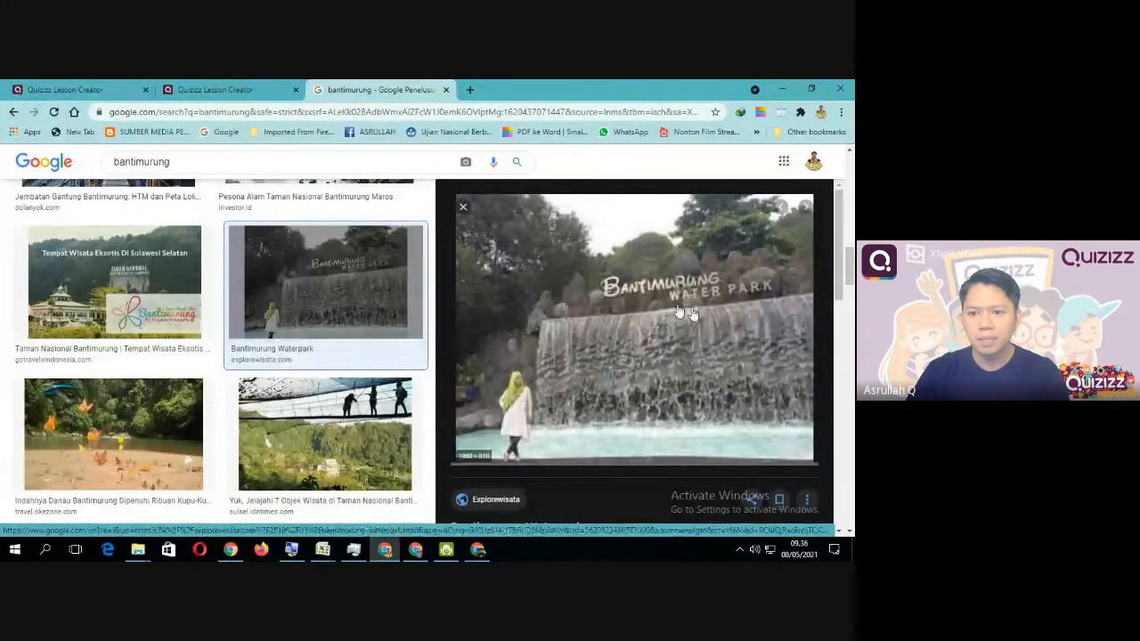
pyautogui.scroll(-5, 224, 294)
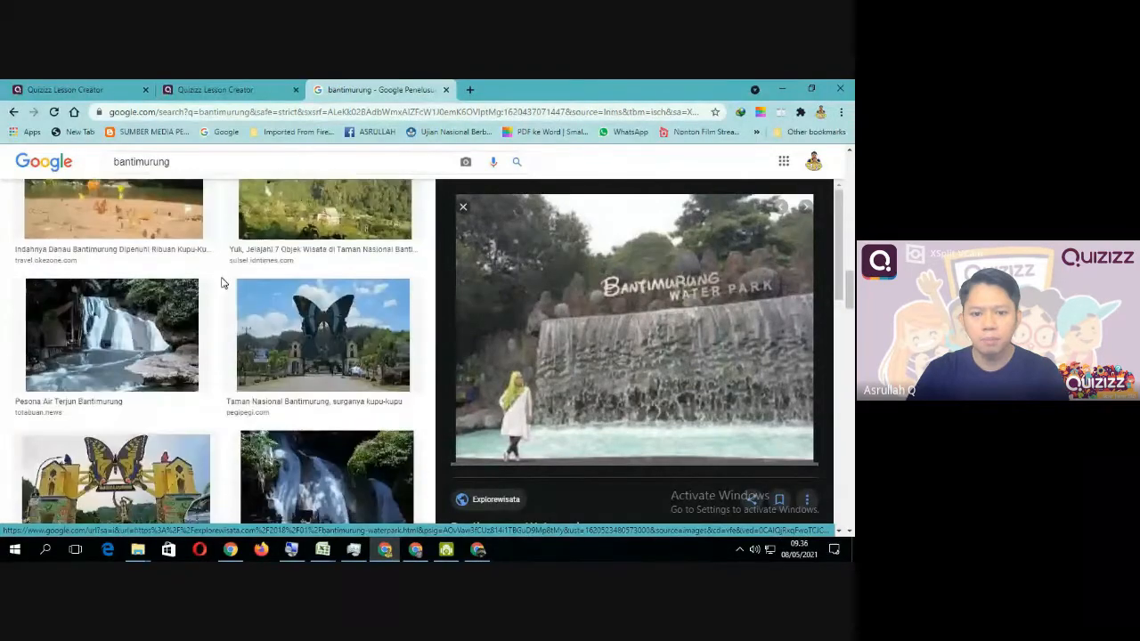
pyautogui.scroll(4, 232, 290)
pyautogui.scroll(10, 285, 325)
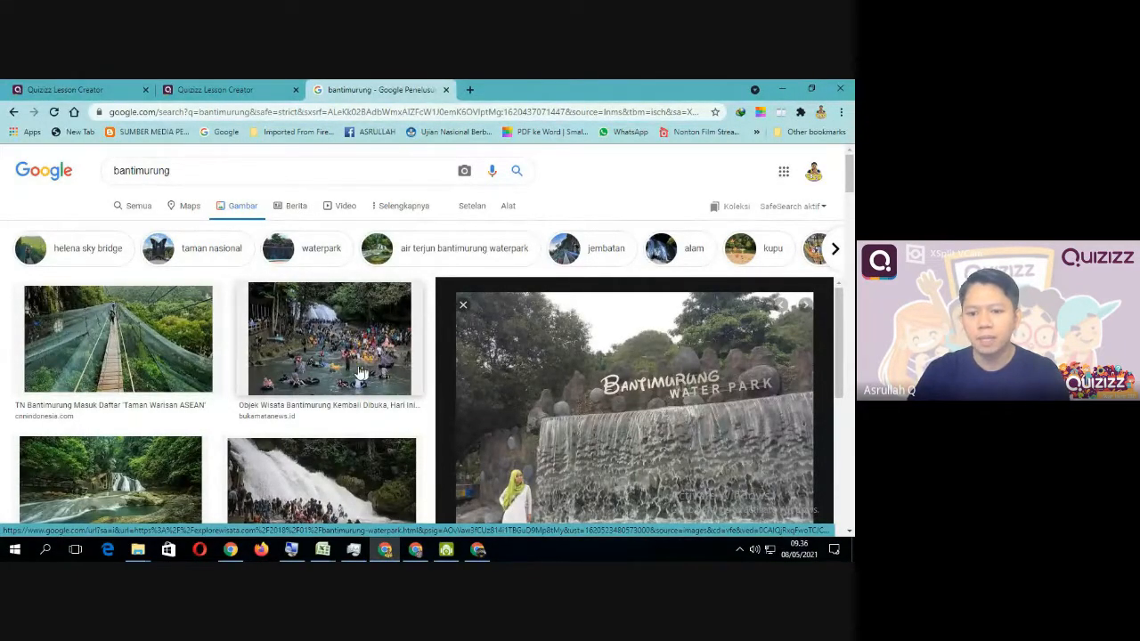
pyautogui.scroll(-3, 389, 354)
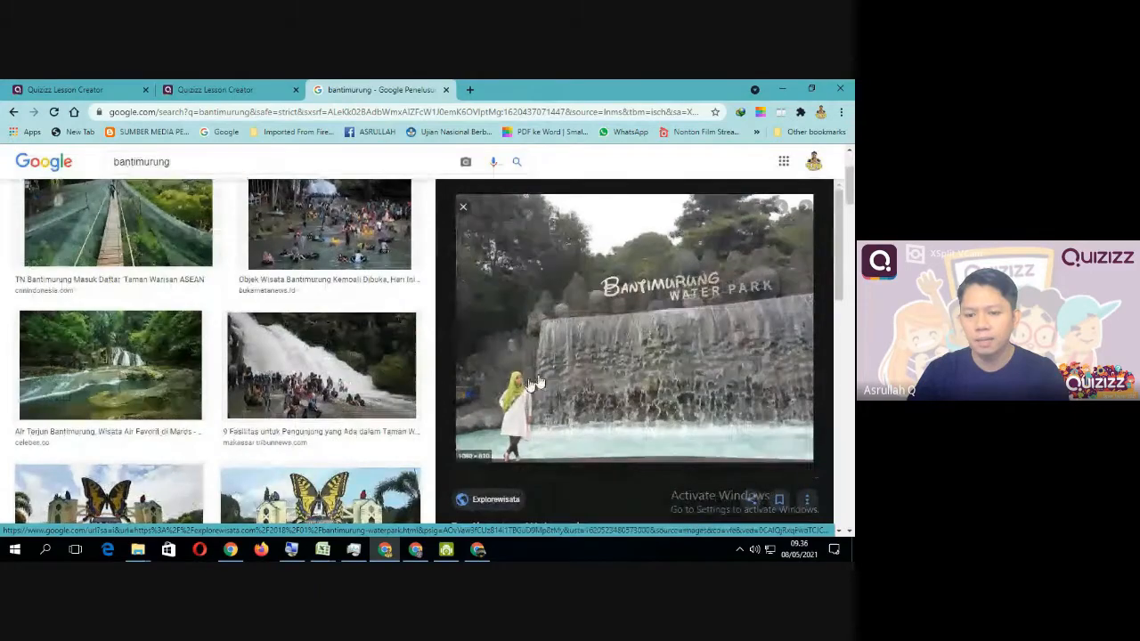
pyautogui.scroll(3, 525, 252)
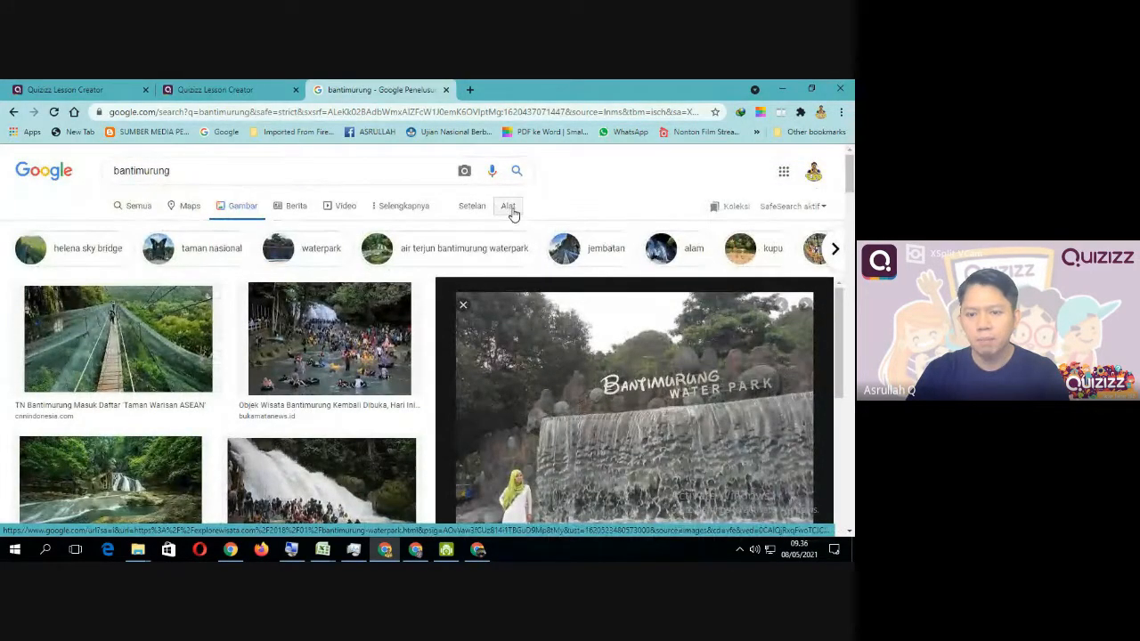
# Step: Filter the "bantimurung" image results to the size Besar and look over the large pictures
pyautogui.click(506, 207)
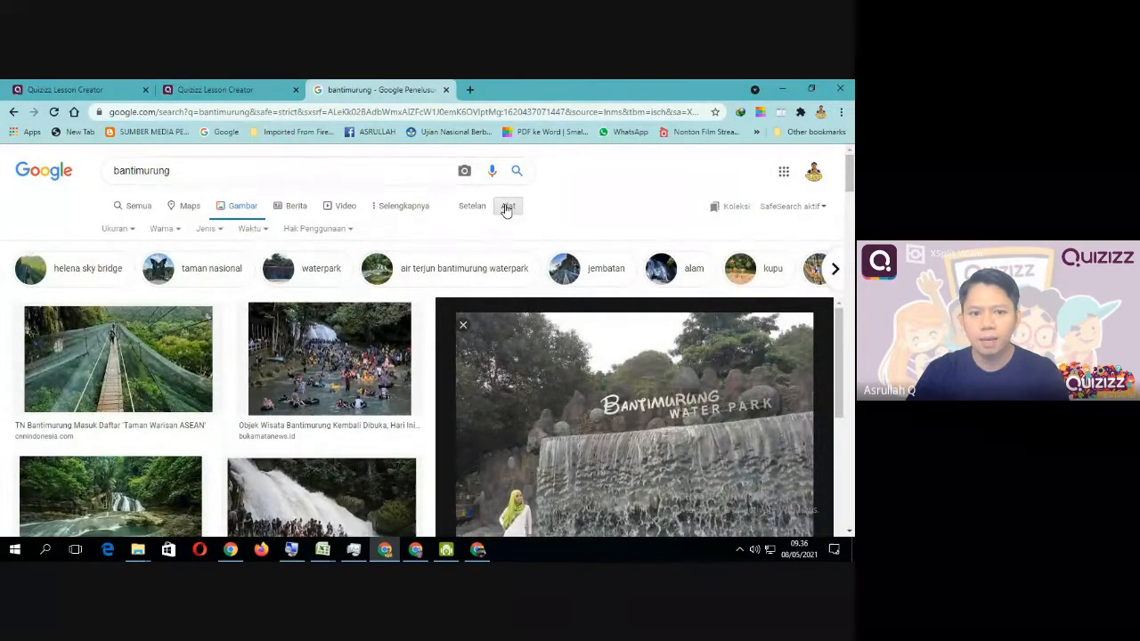
pyautogui.click(130, 230)
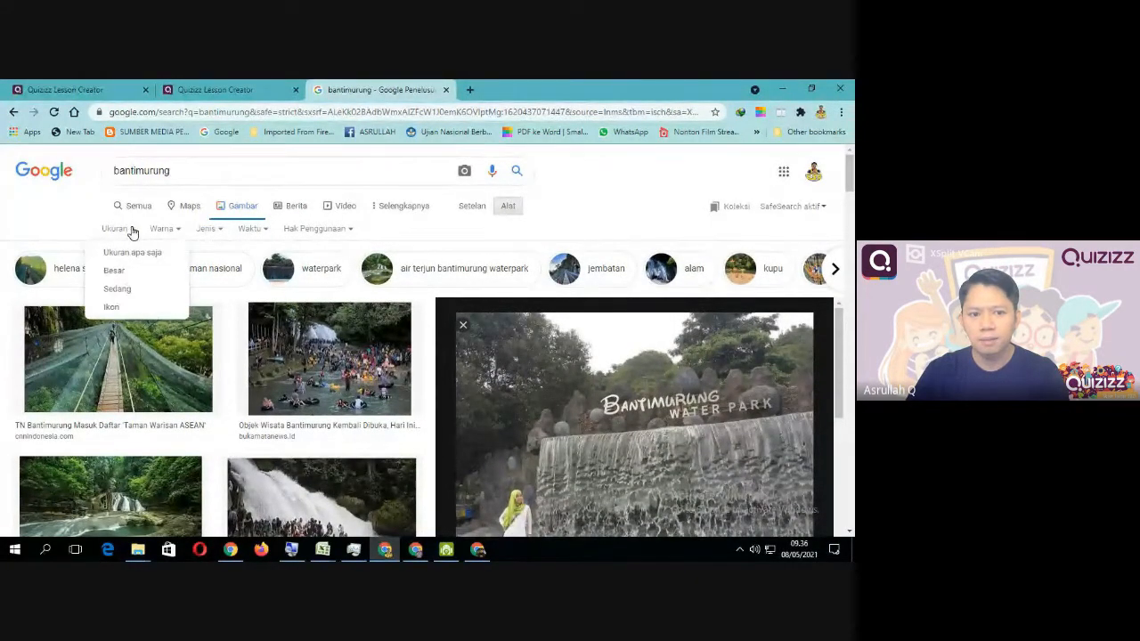
pyautogui.click(108, 271)
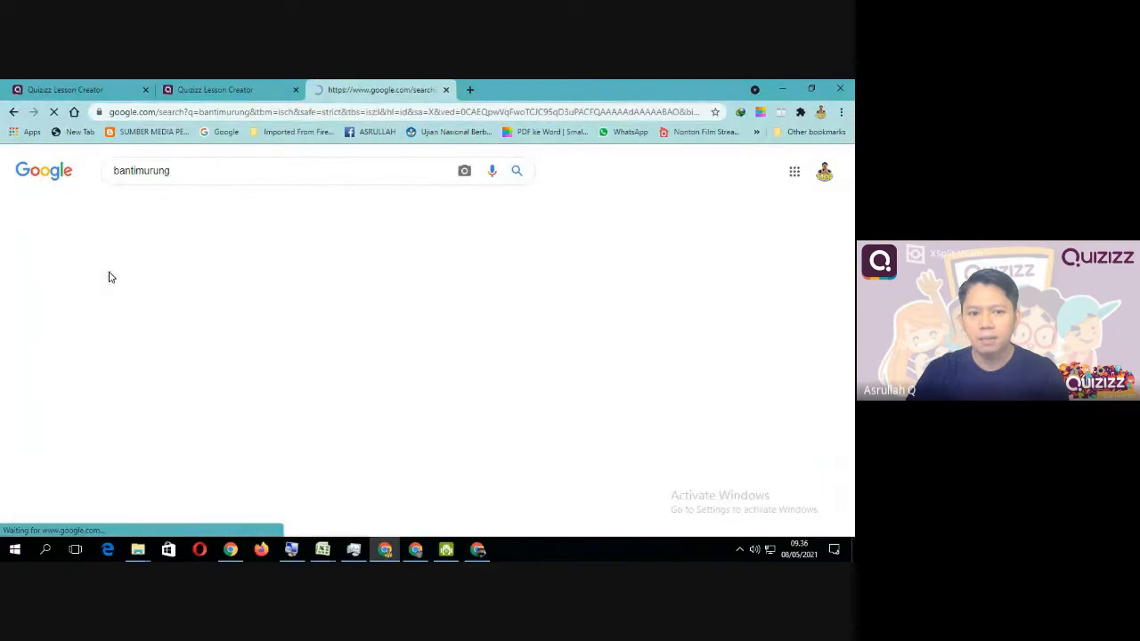
pyautogui.scroll(-2, 481, 338)
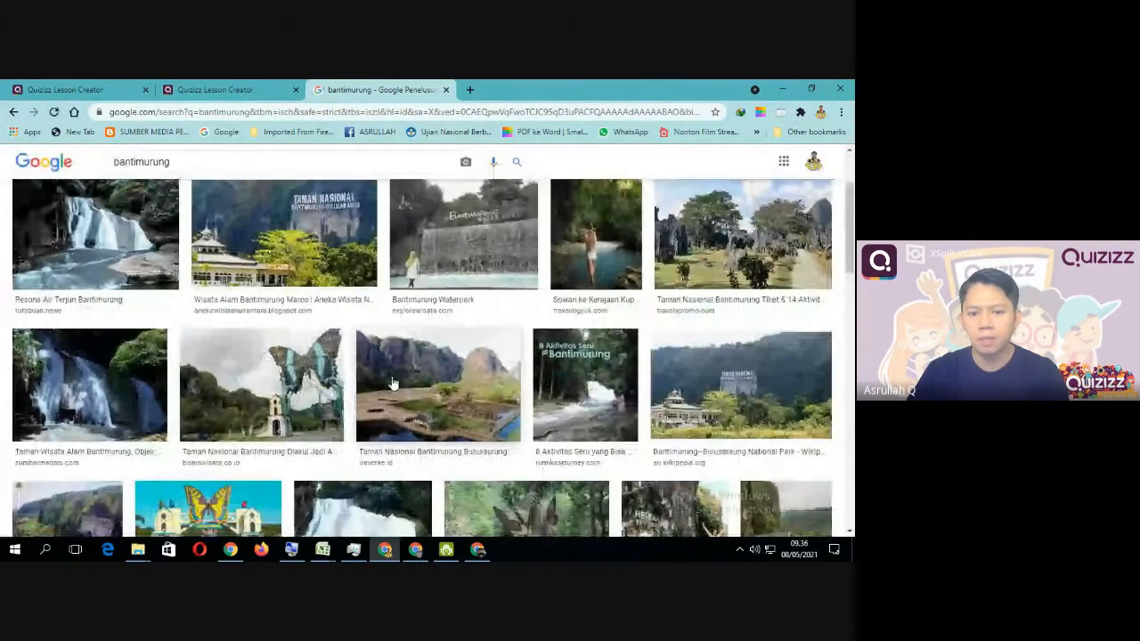
pyautogui.scroll(2, 465, 333)
pyautogui.scroll(-1, 261, 354)
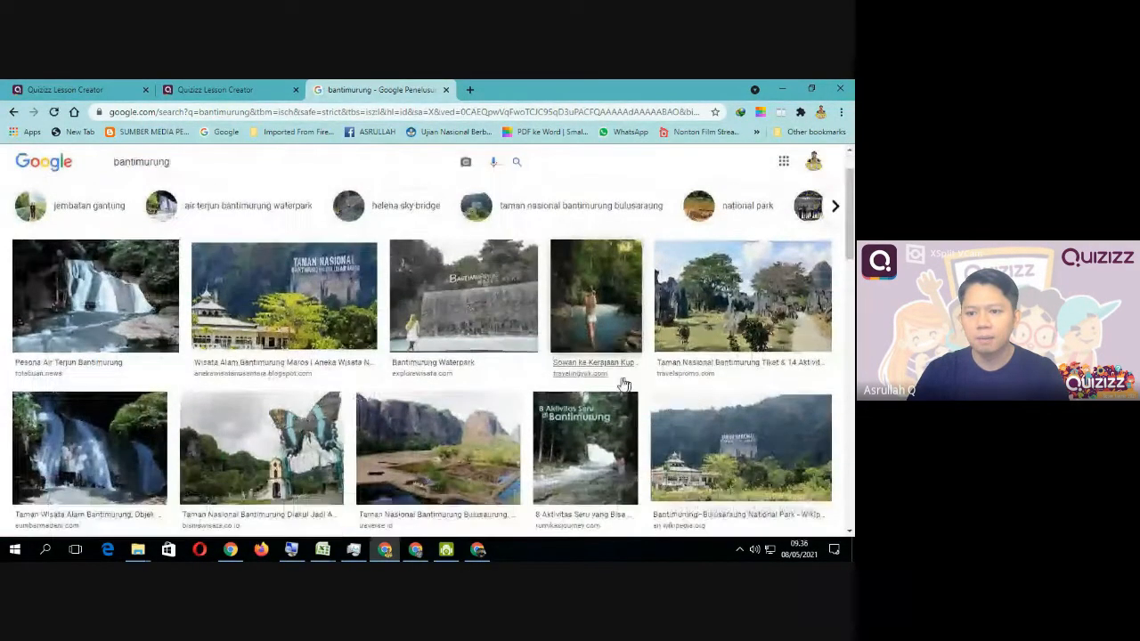
# Step: Look through the large "bantimurung" pictures for one that suits slide 3, previewing the Bantimurung Waterpark photo again
pyautogui.scroll(-1, 261, 355)
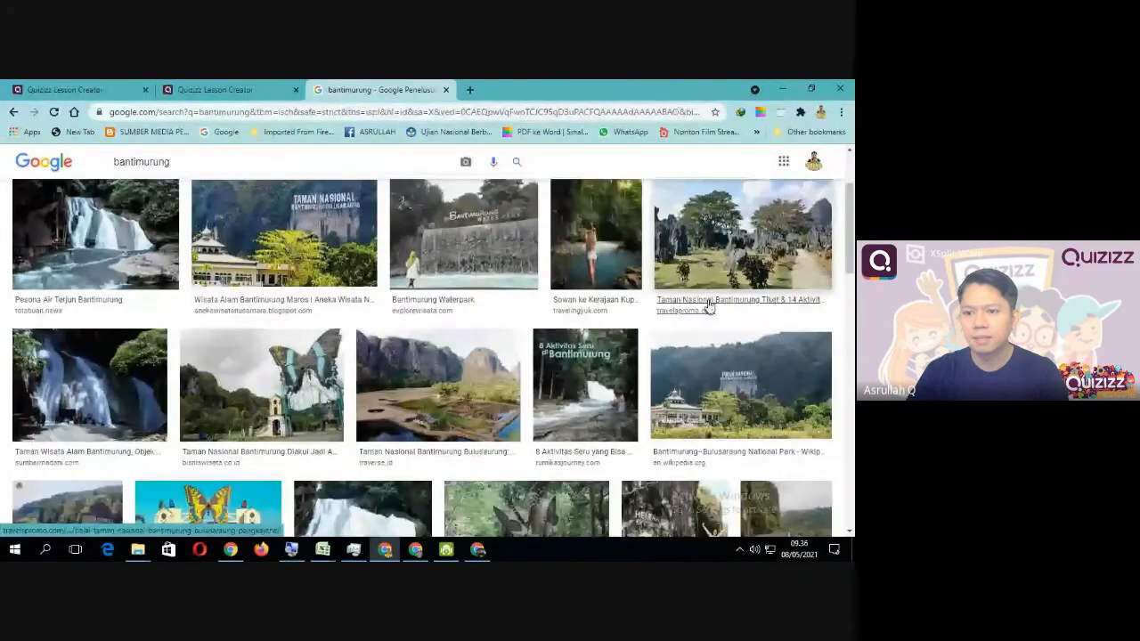
pyautogui.rightClick(723, 237)
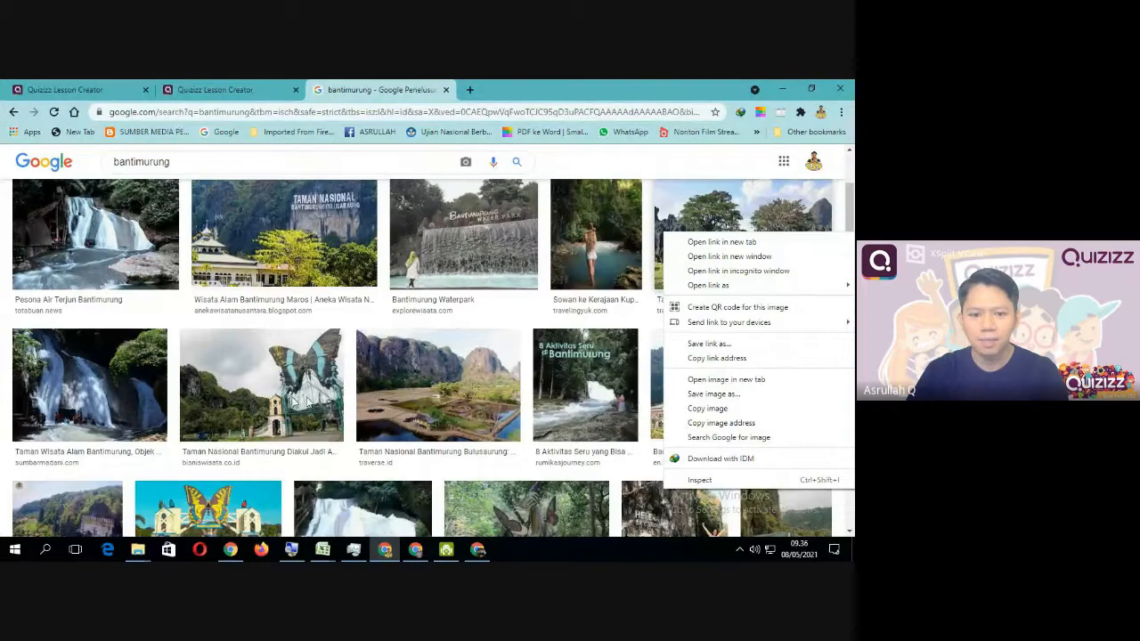
pyautogui.scroll(-1, 60, 326)
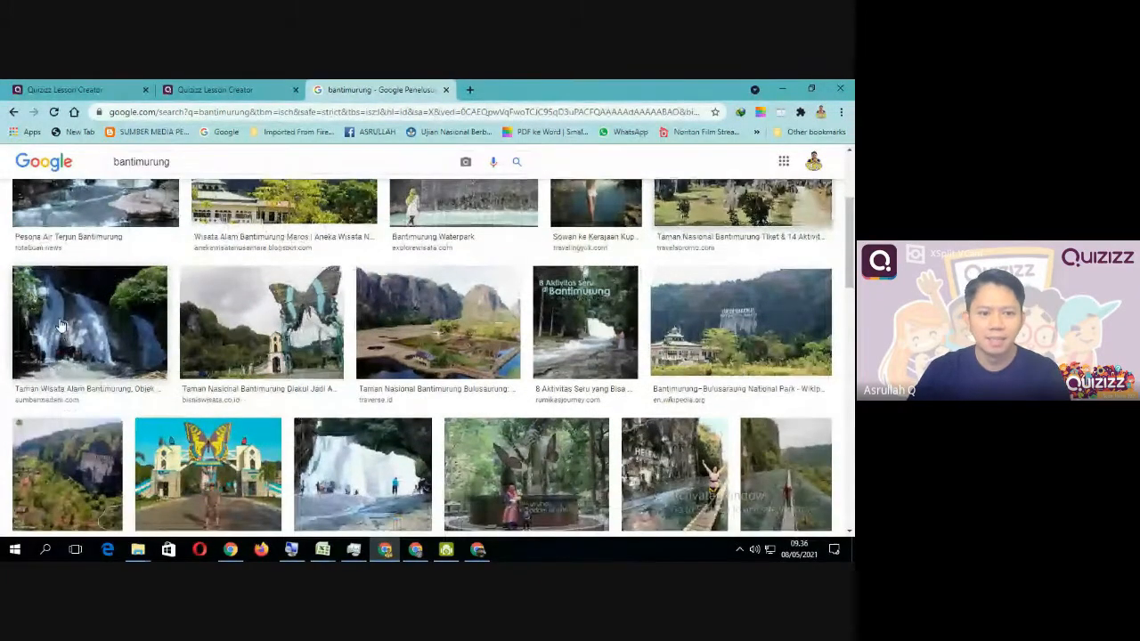
pyautogui.click(61, 326)
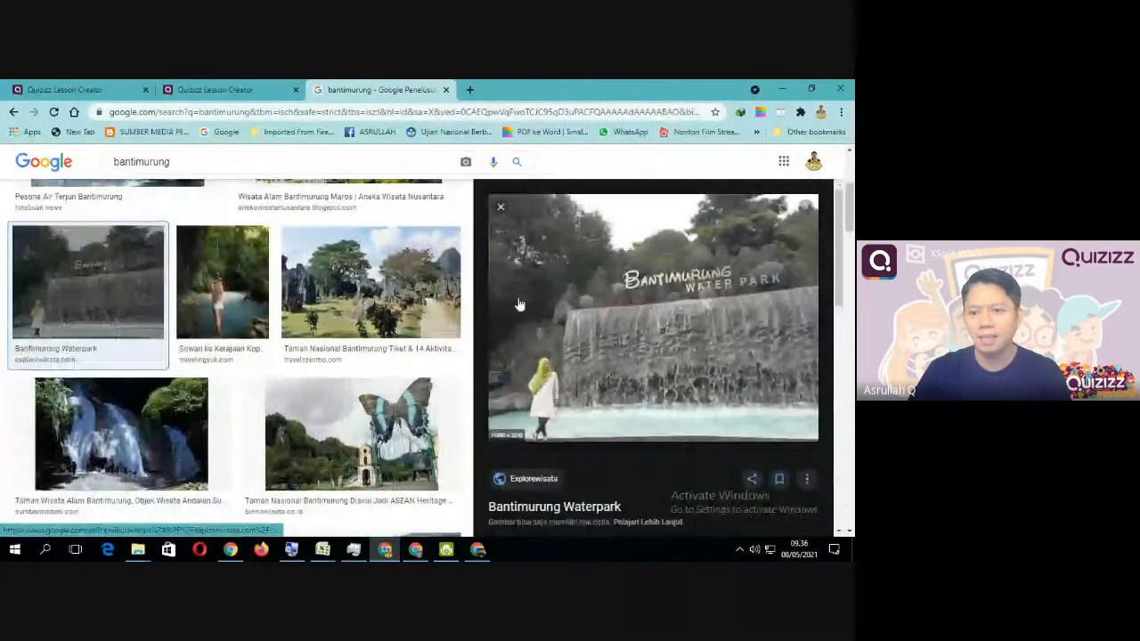
pyautogui.scroll(3, 203, 357)
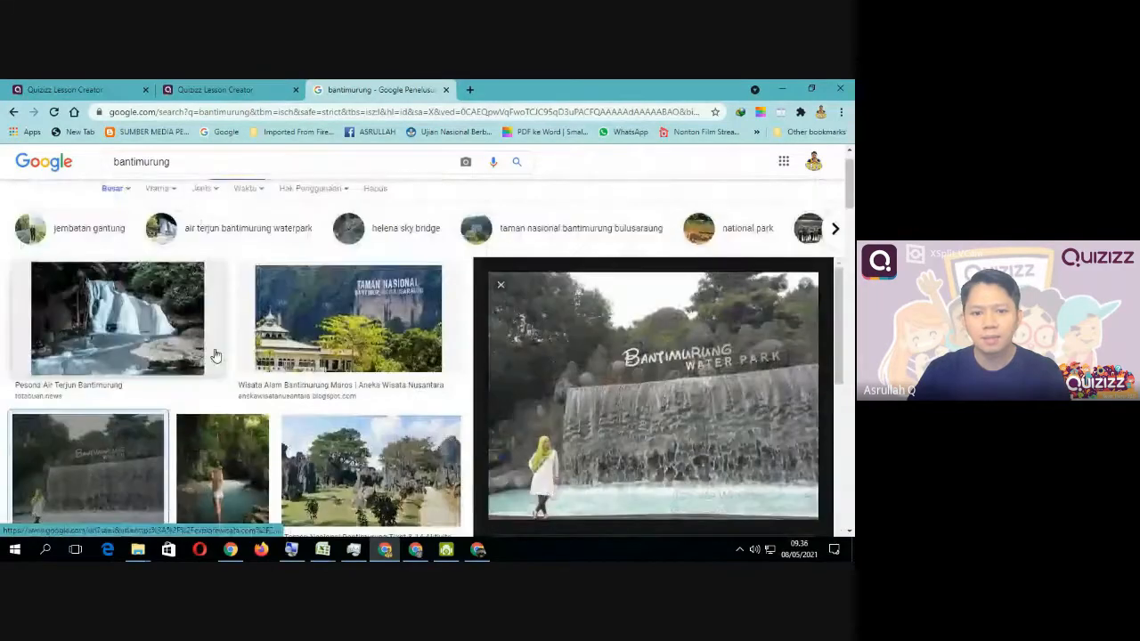
# Step: Preview the "Pesona Air Terjun Bantimurung" waterfall photo from Totabuan.news and copy its image address
pyautogui.scroll(-1, 142, 325)
pyautogui.click(142, 324)
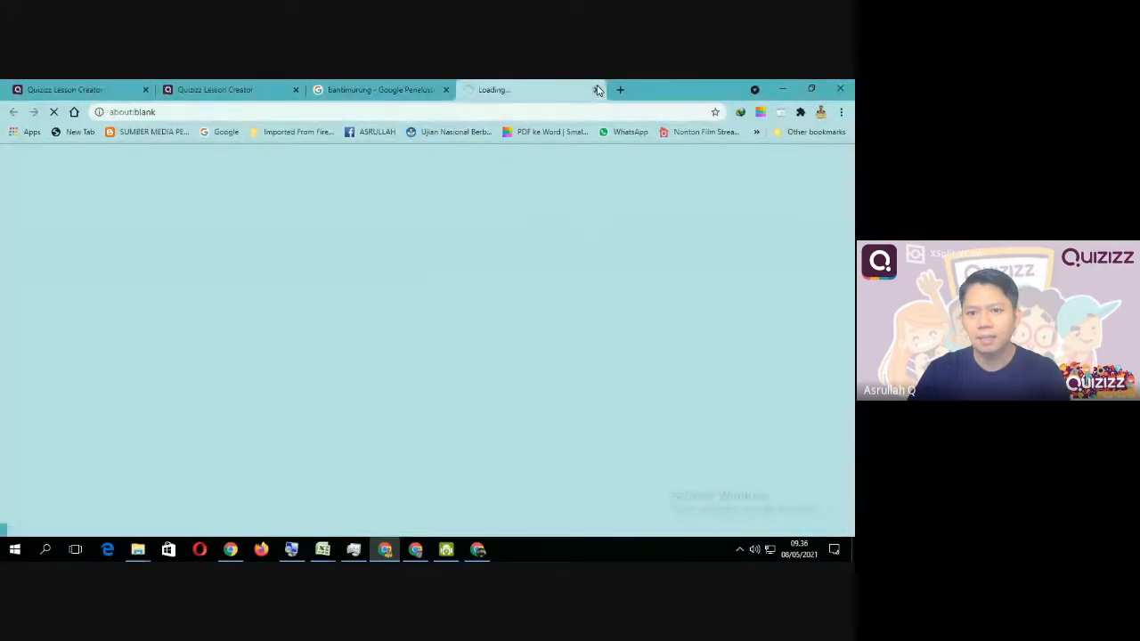
pyautogui.click(314, 89)
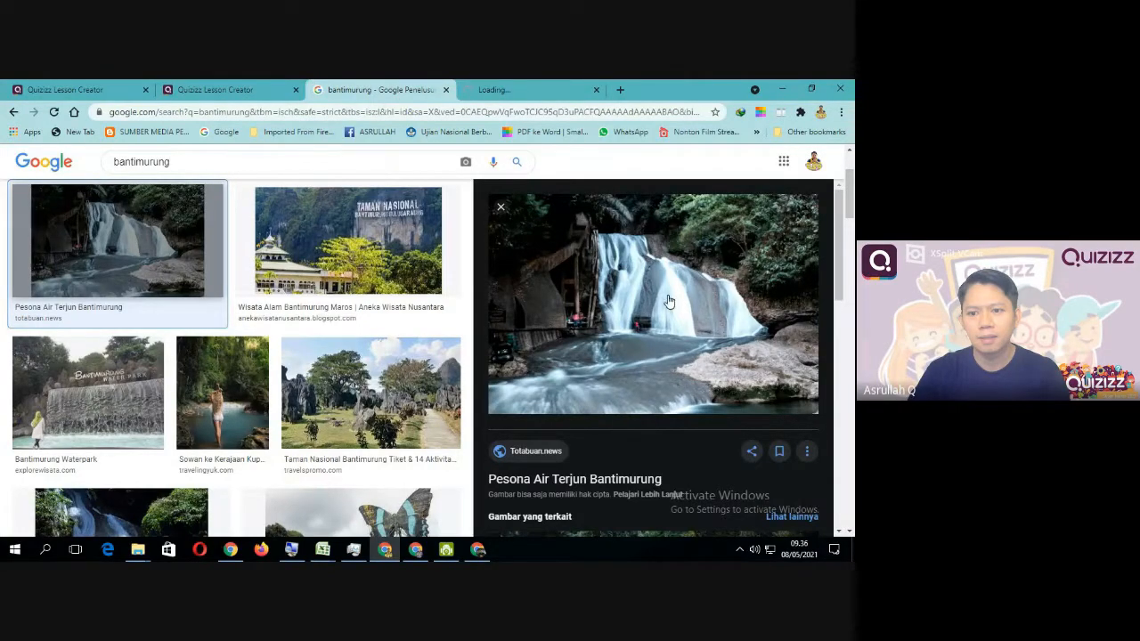
pyautogui.rightClick(647, 272)
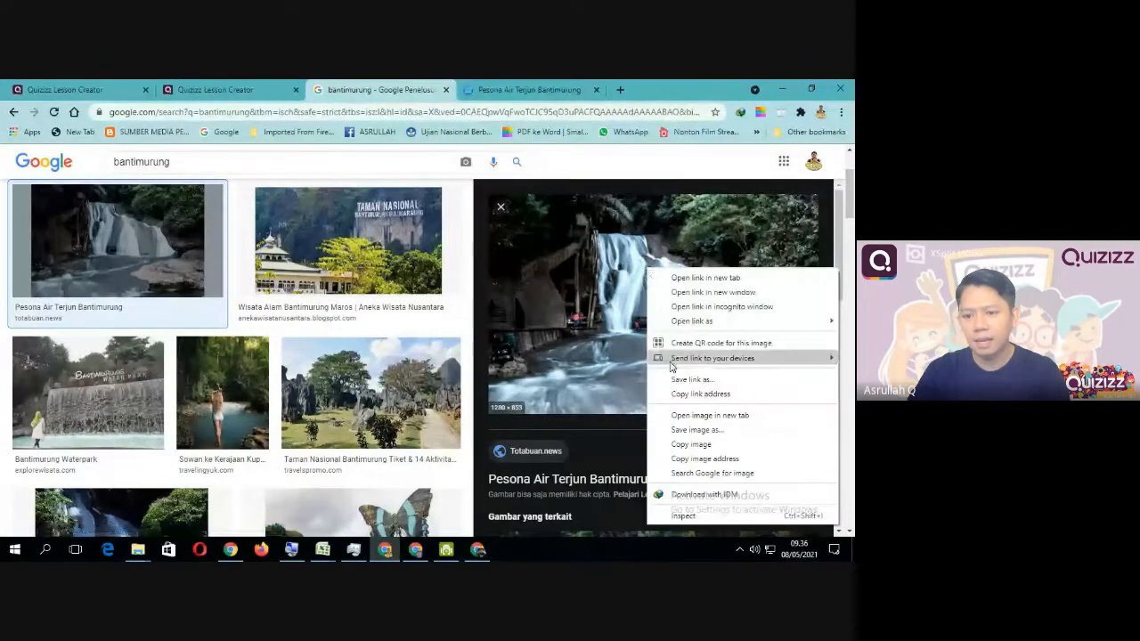
pyautogui.click(673, 460)
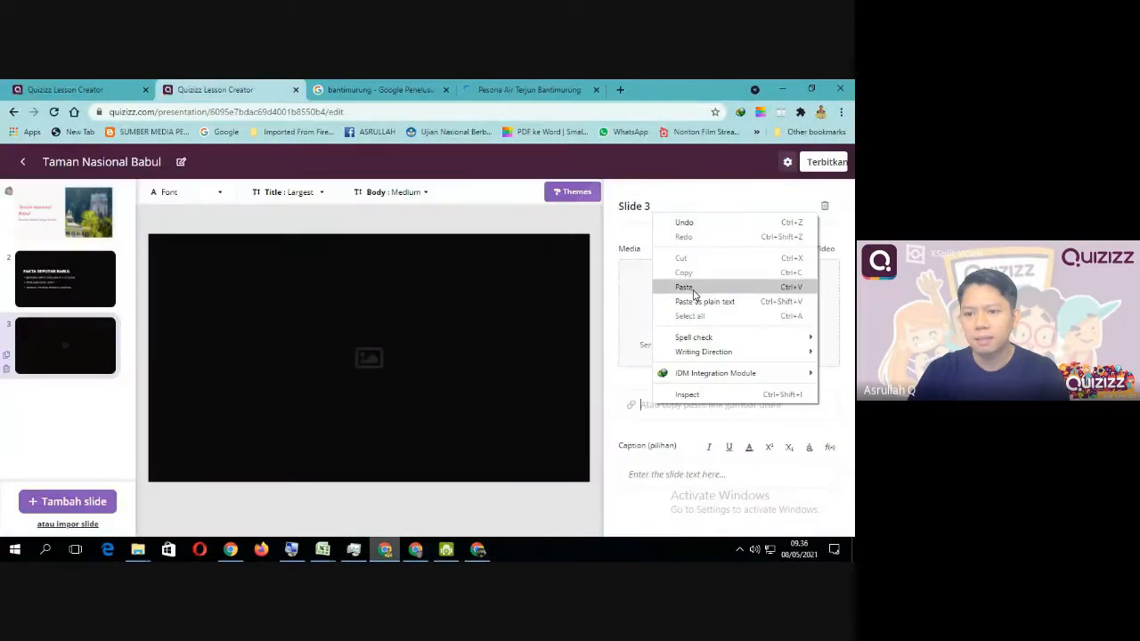
# Step: Paste the copied waterfall image address as slide 3's picture and set its fit to Isi gambar
pyautogui.click(698, 292)
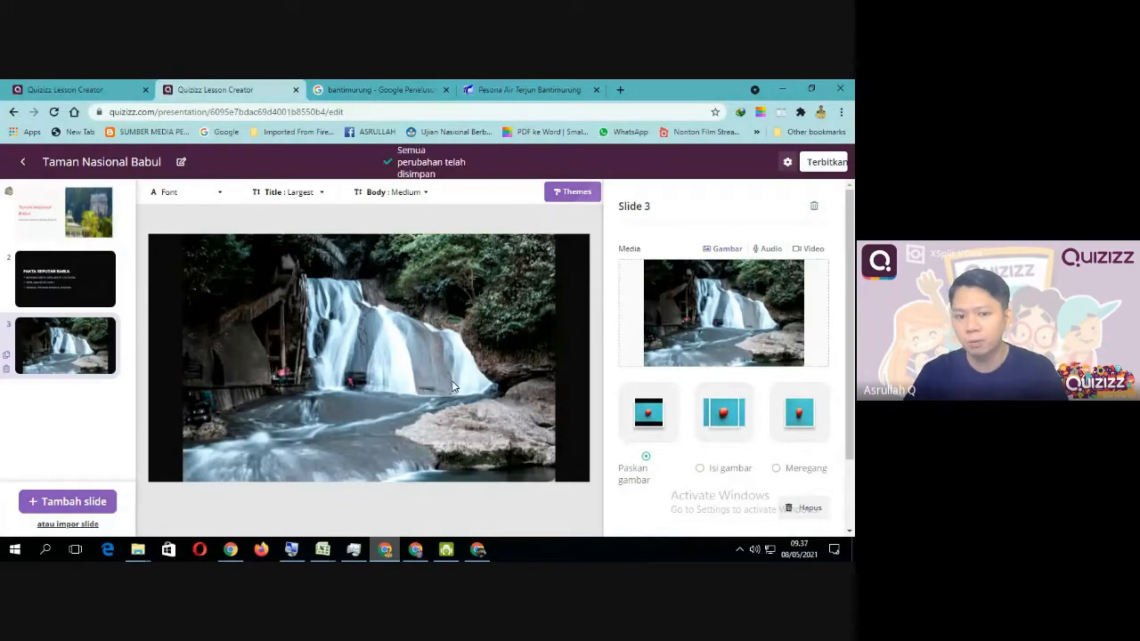
pyautogui.click(715, 415)
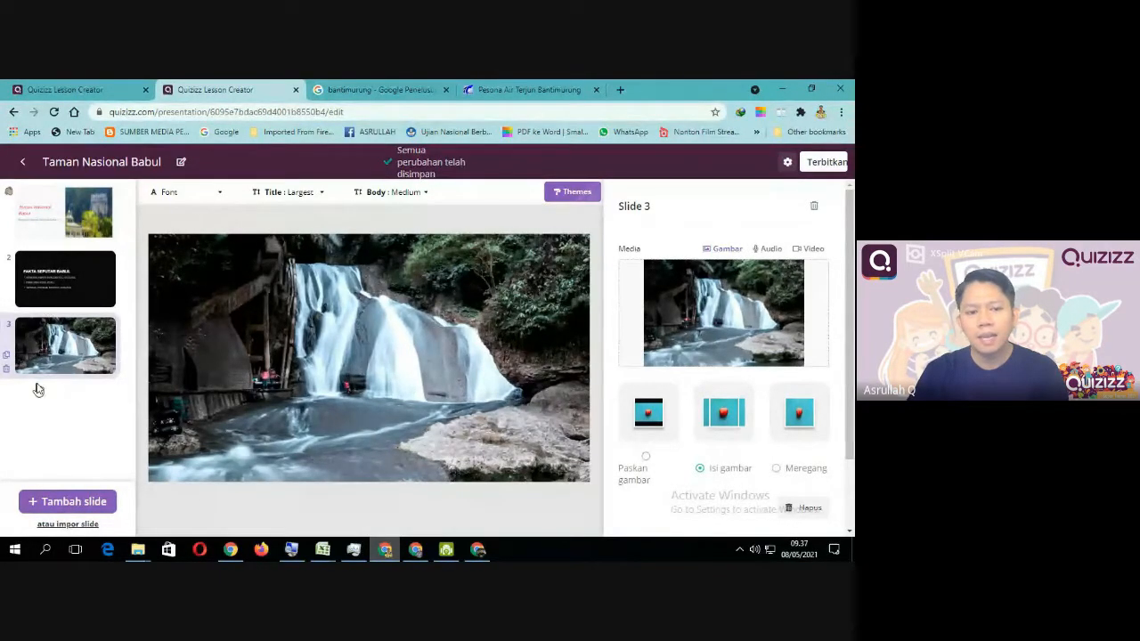
# Step: Add a fourth slide as a Pilihan ganda interactive question and open its question text for editing
pyautogui.click(56, 504)
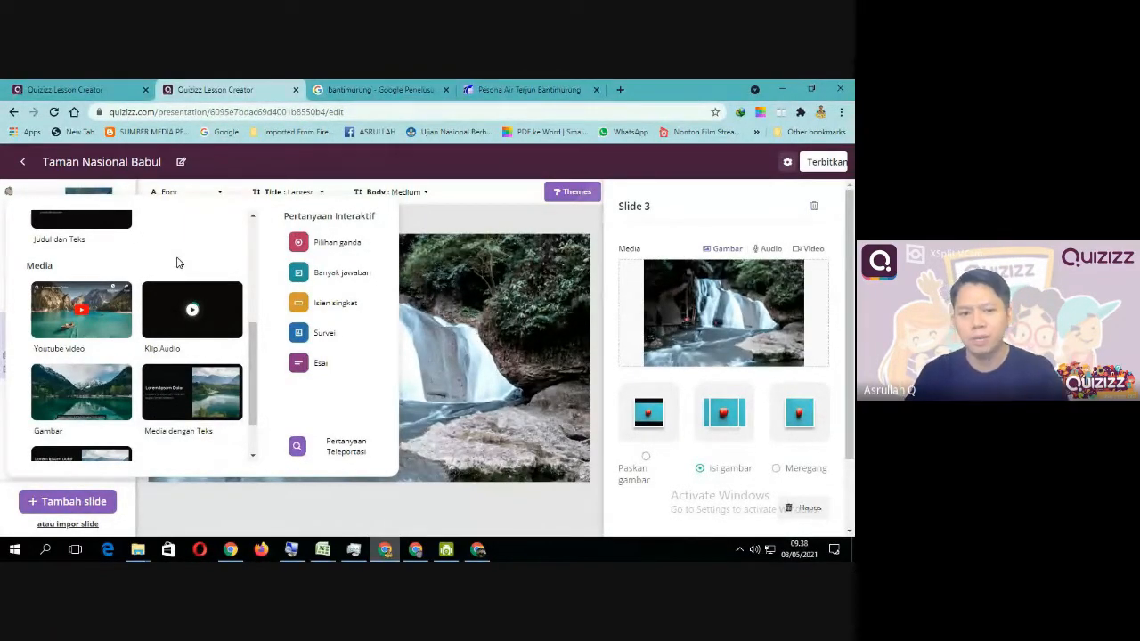
pyautogui.moveTo(251, 374); pyautogui.dragTo(263, 302)
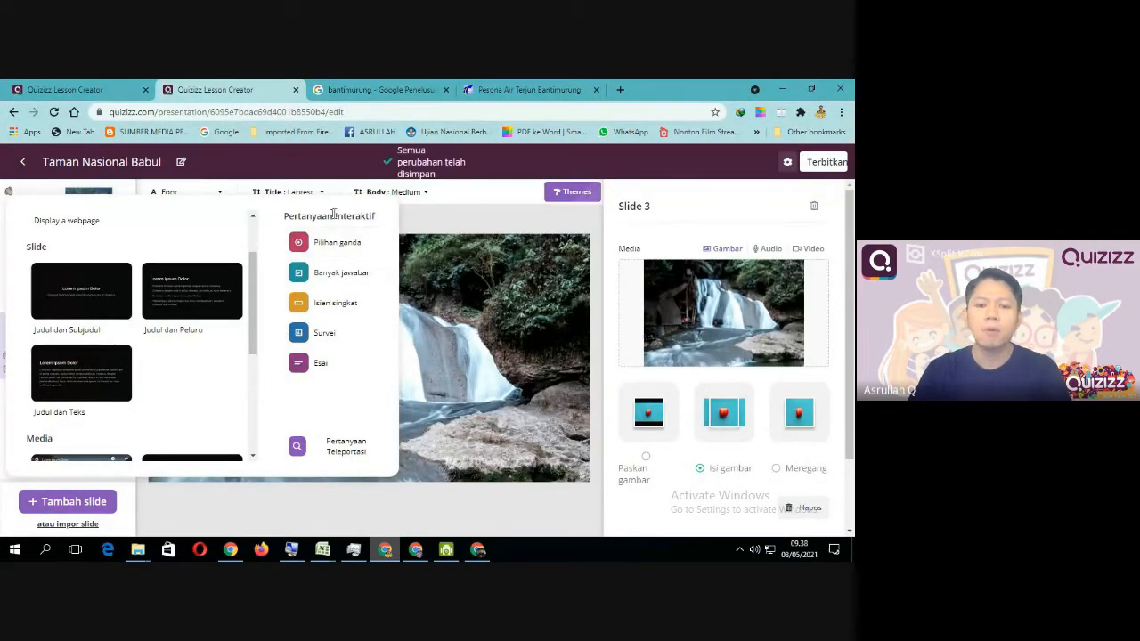
pyautogui.click(344, 244)
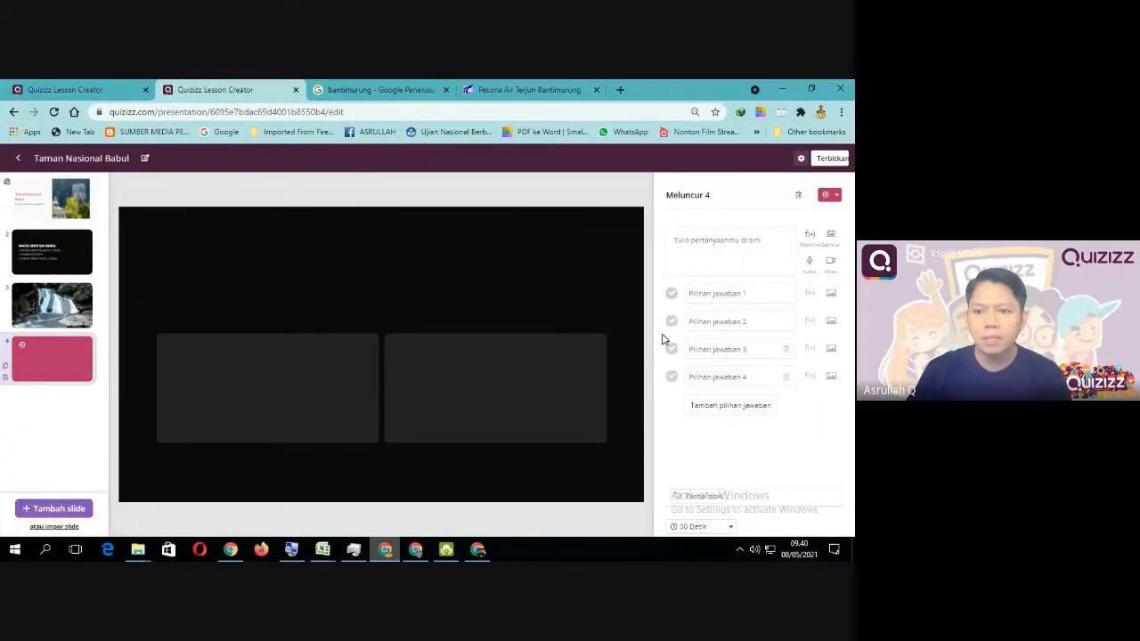
pyautogui.click(679, 242)
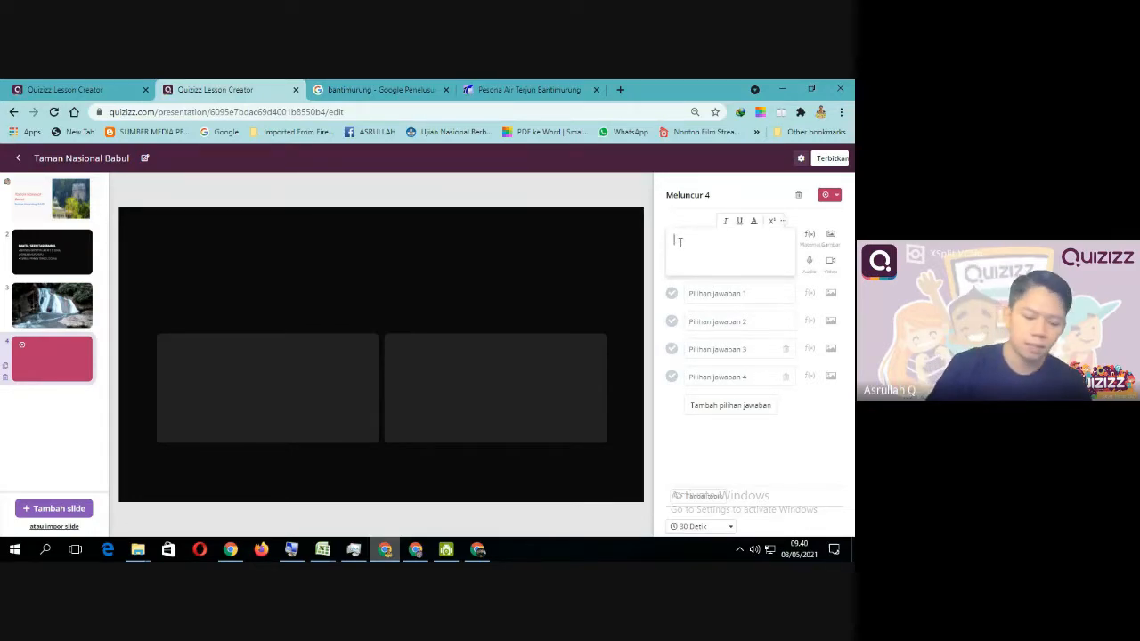
pyautogui.write('DIKOTA')
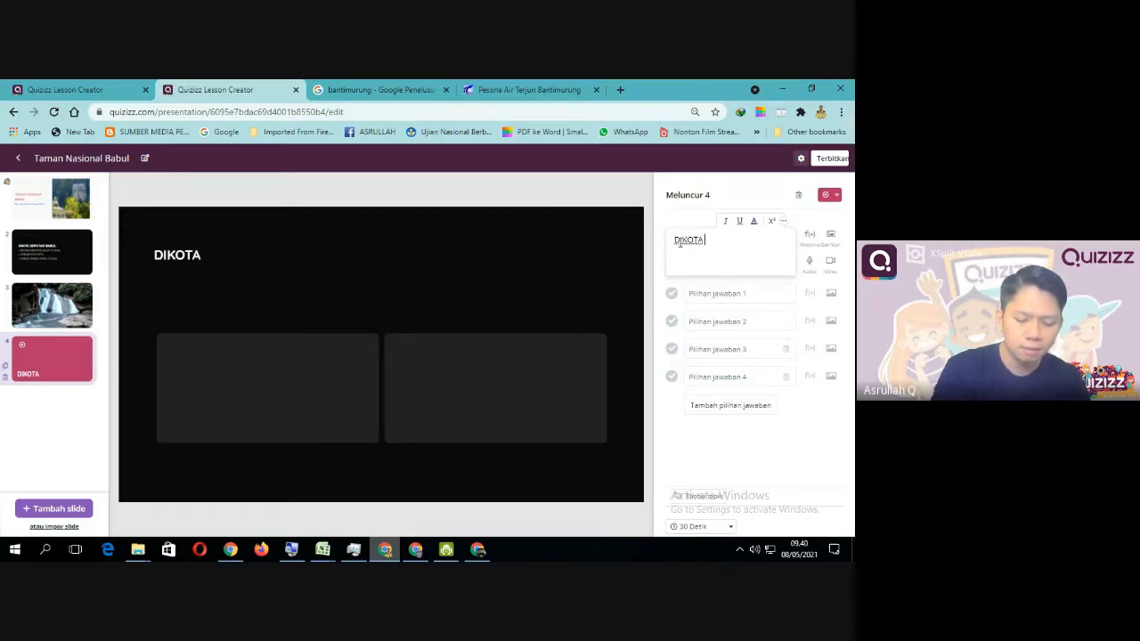
pyautogui.write(' MANA')
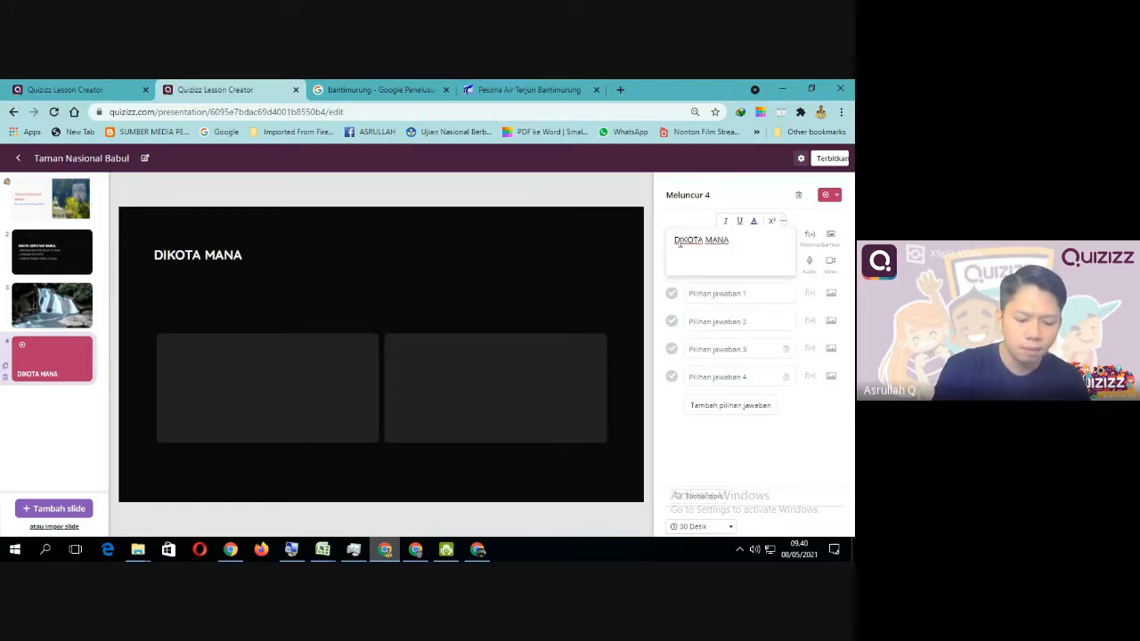
pyautogui.hotkey('ctrl', 'a')
pyautogui.press('BackSpace')
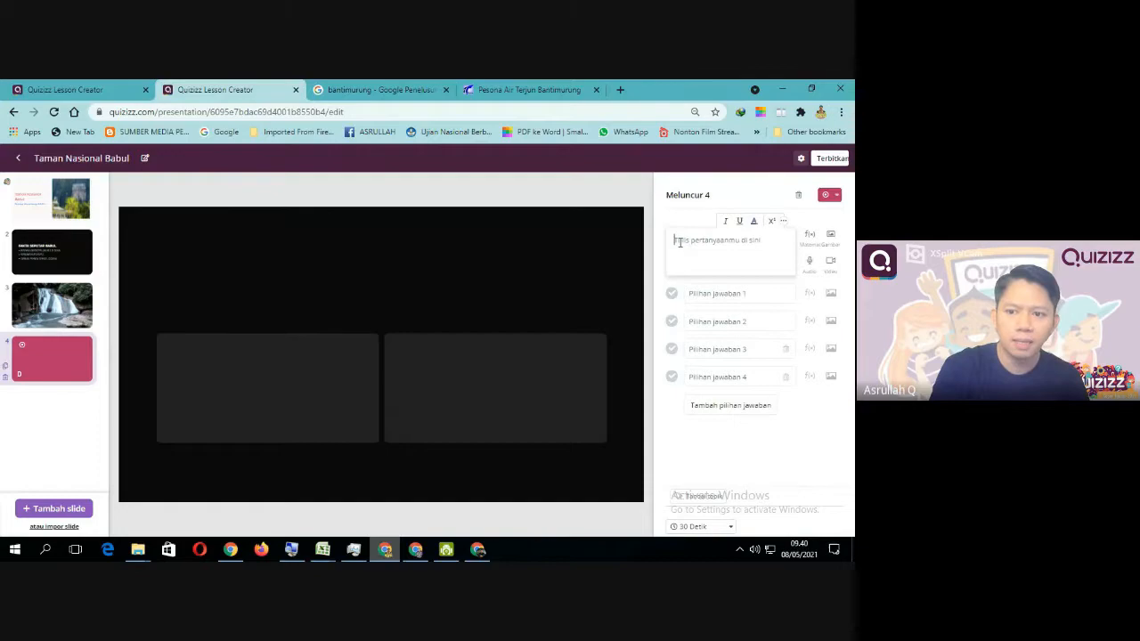
# Step: Enter "BABUL TERLETAK DI KOTA MANA" as the question text of slide 4
pyautogui.write('BABU')
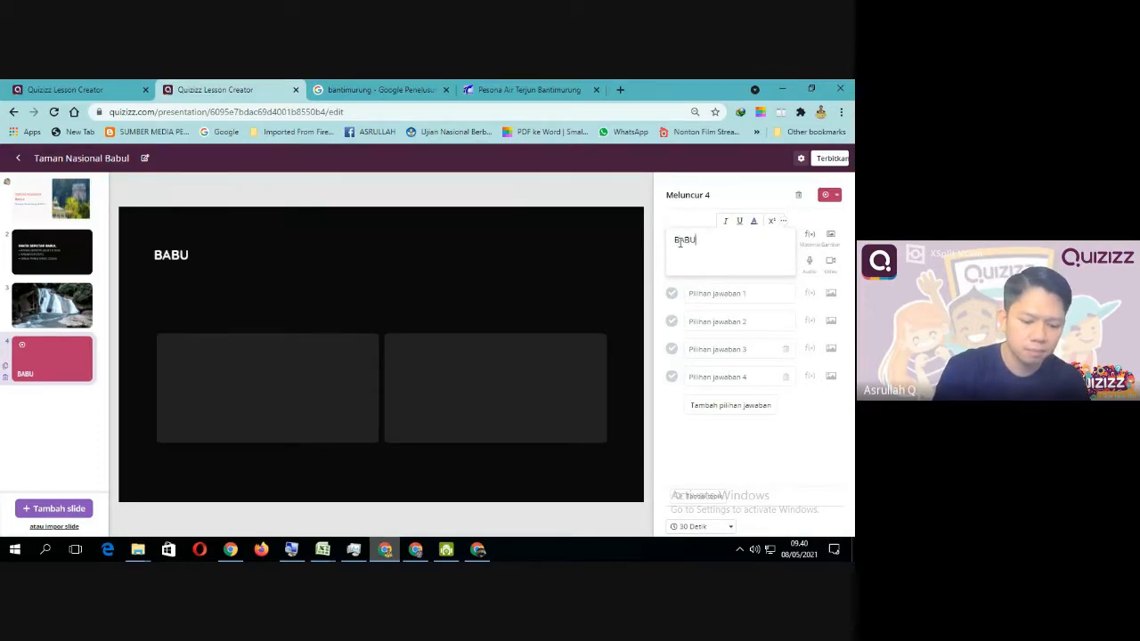
pyautogui.write('L TERLET')
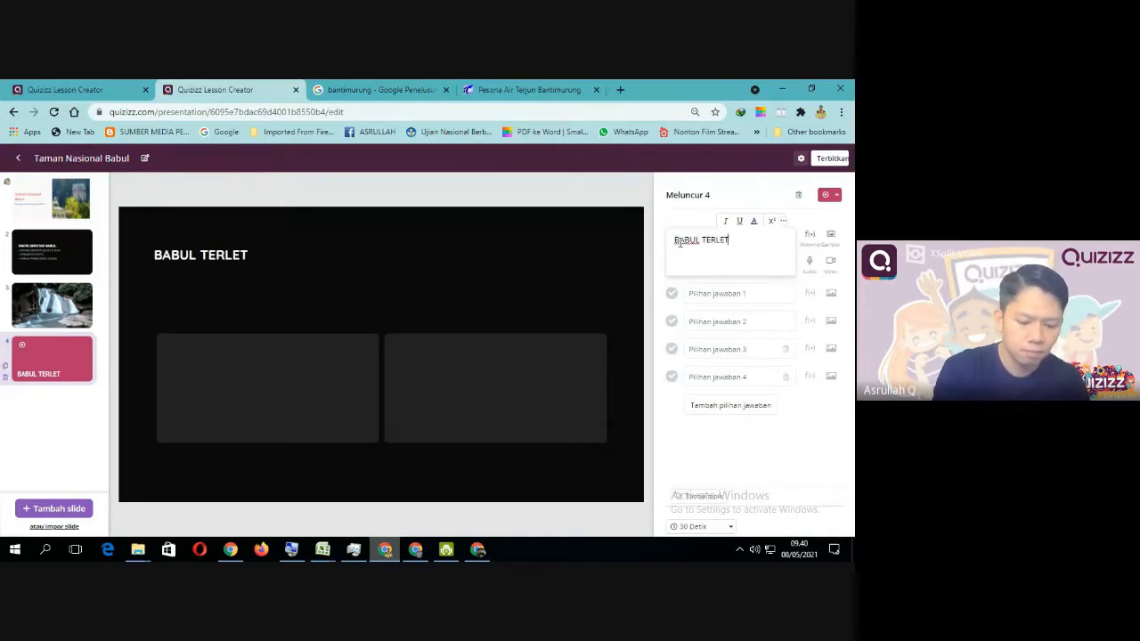
pyautogui.write('AK DI K')
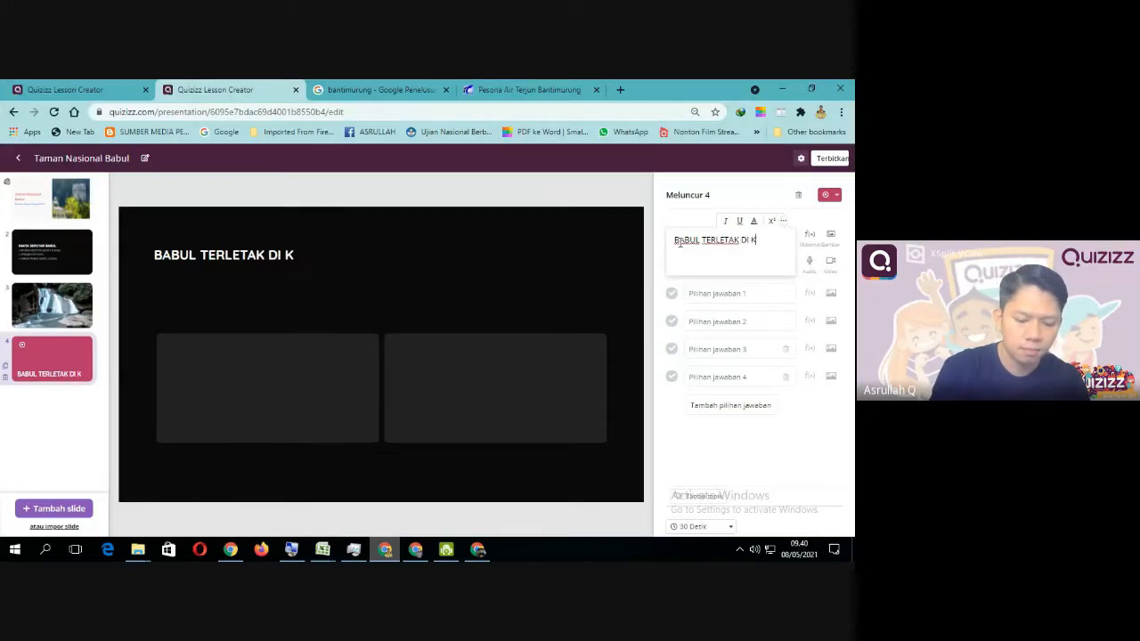
pyautogui.write('OTA MANA')
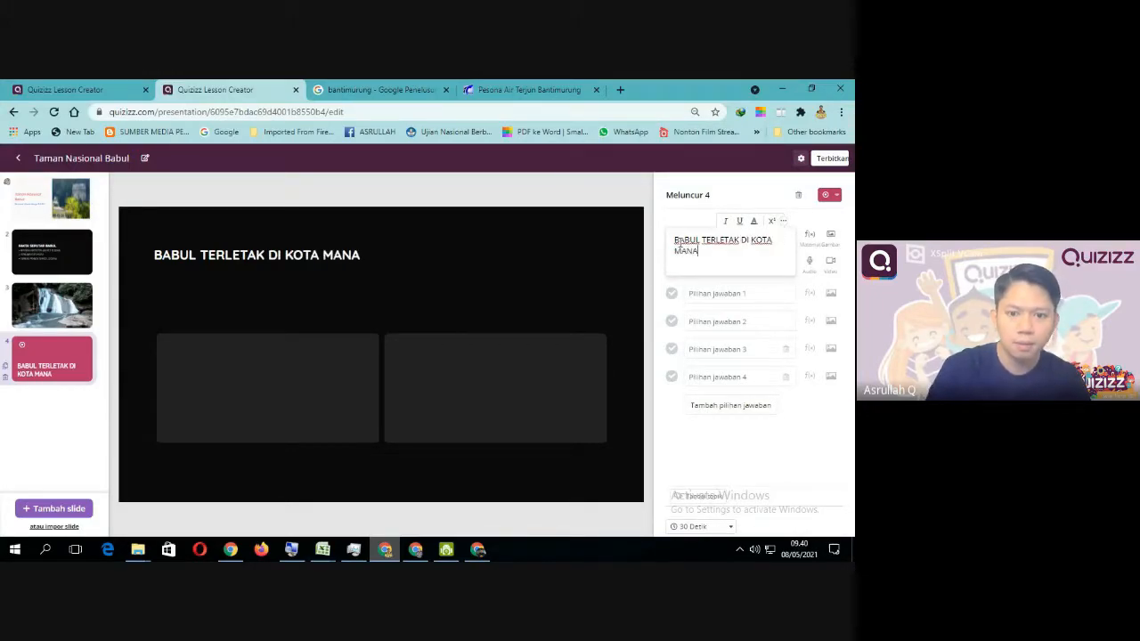
# Step: Fill in the four answer options of slide 4 in order as MAROS, BARRU, PANGKEP and GOWA
pyautogui.click(706, 293)
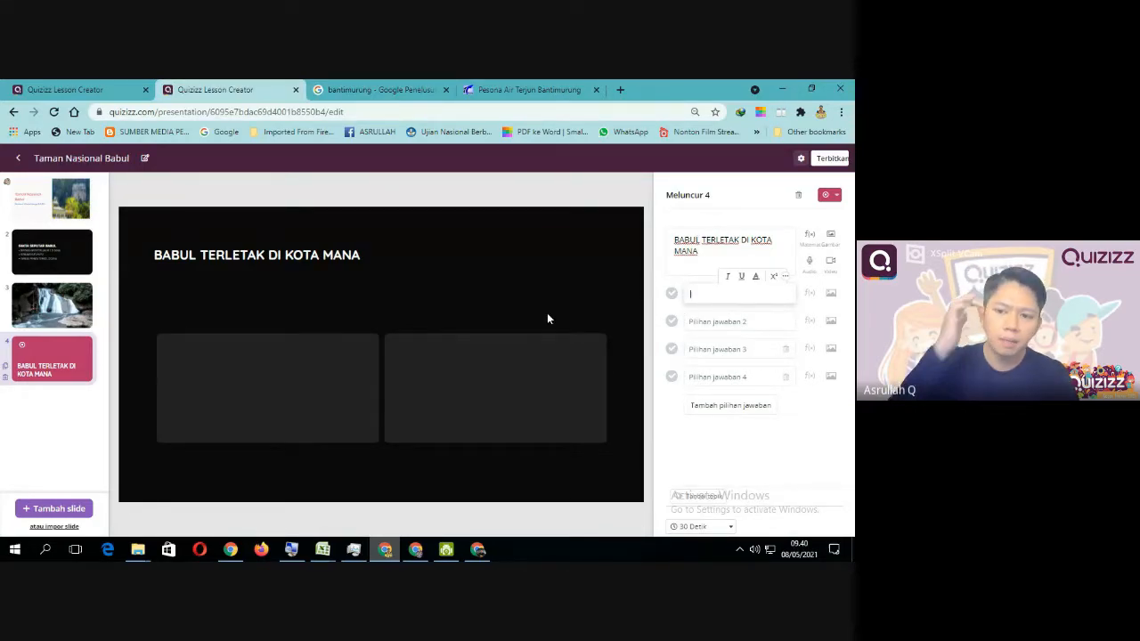
pyautogui.write('MAROS')
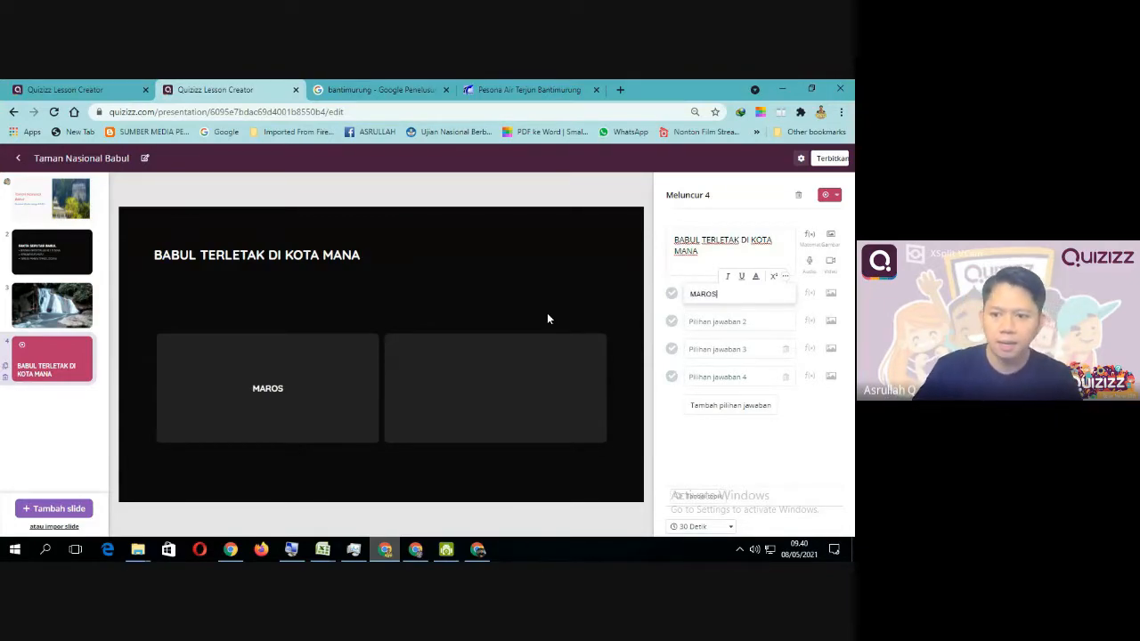
pyautogui.click(708, 320)
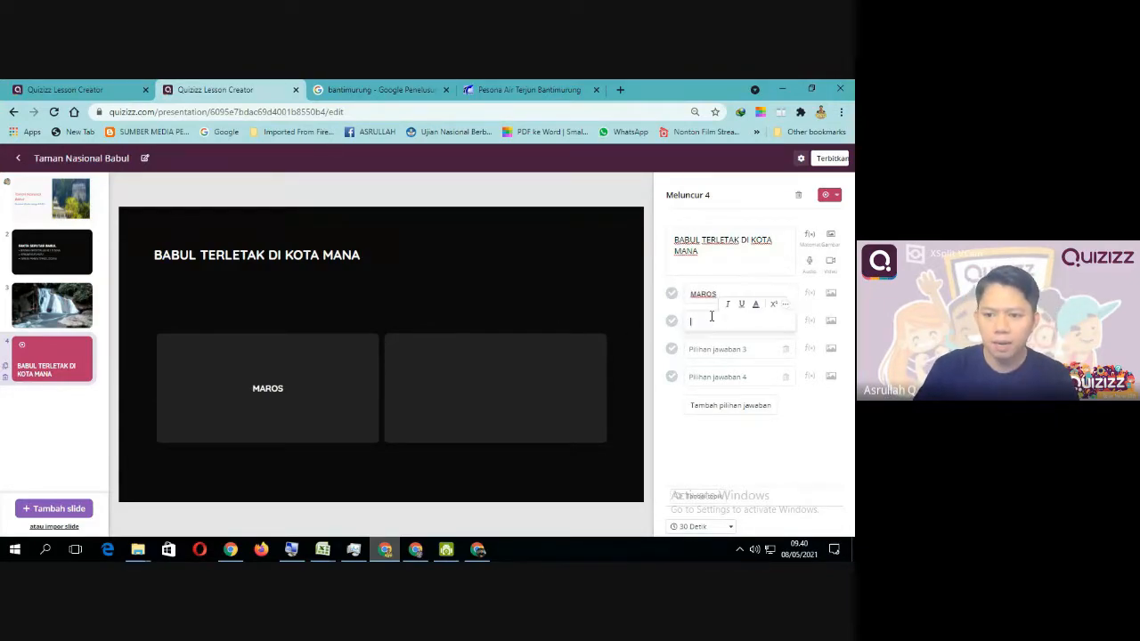
pyautogui.write('BARRU')
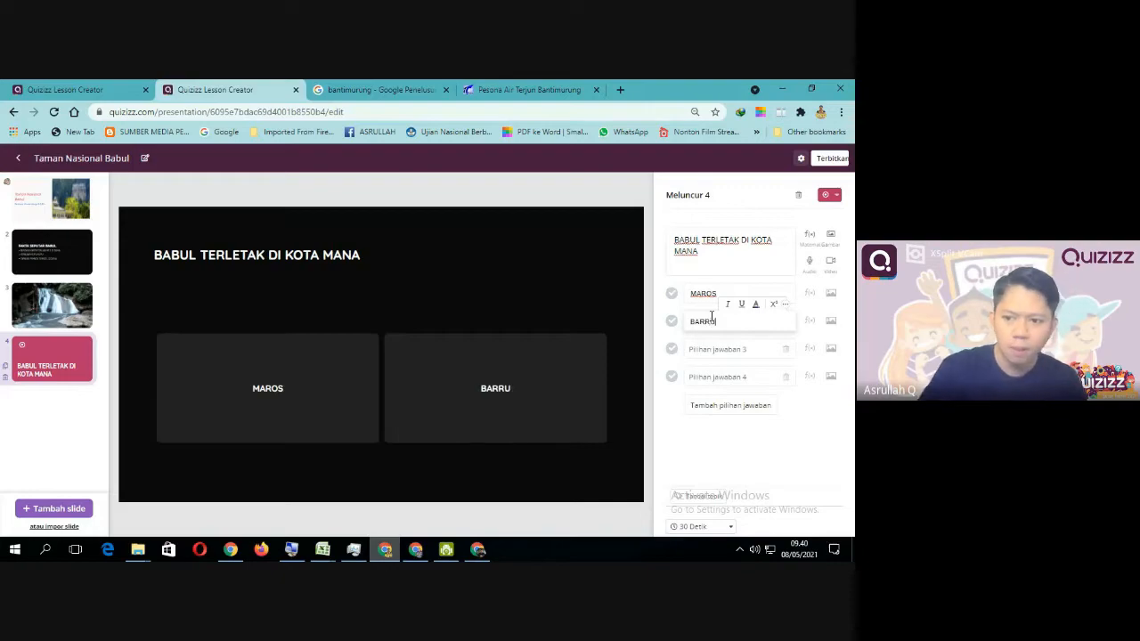
pyautogui.click(711, 349)
pyautogui.write('PA')
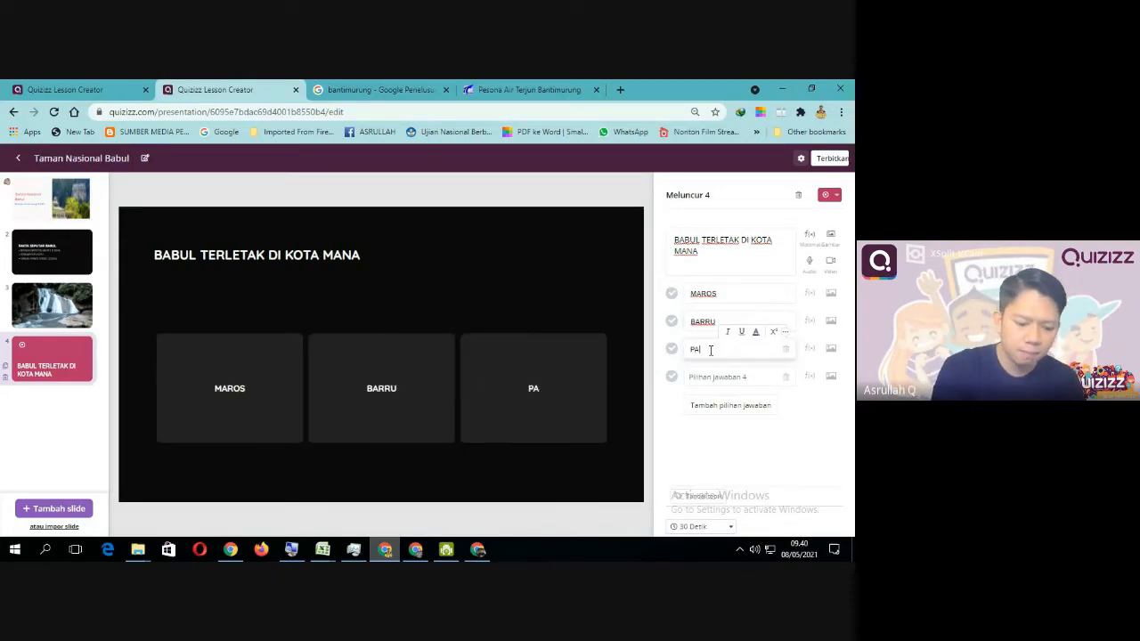
pyautogui.write('NGKEP')
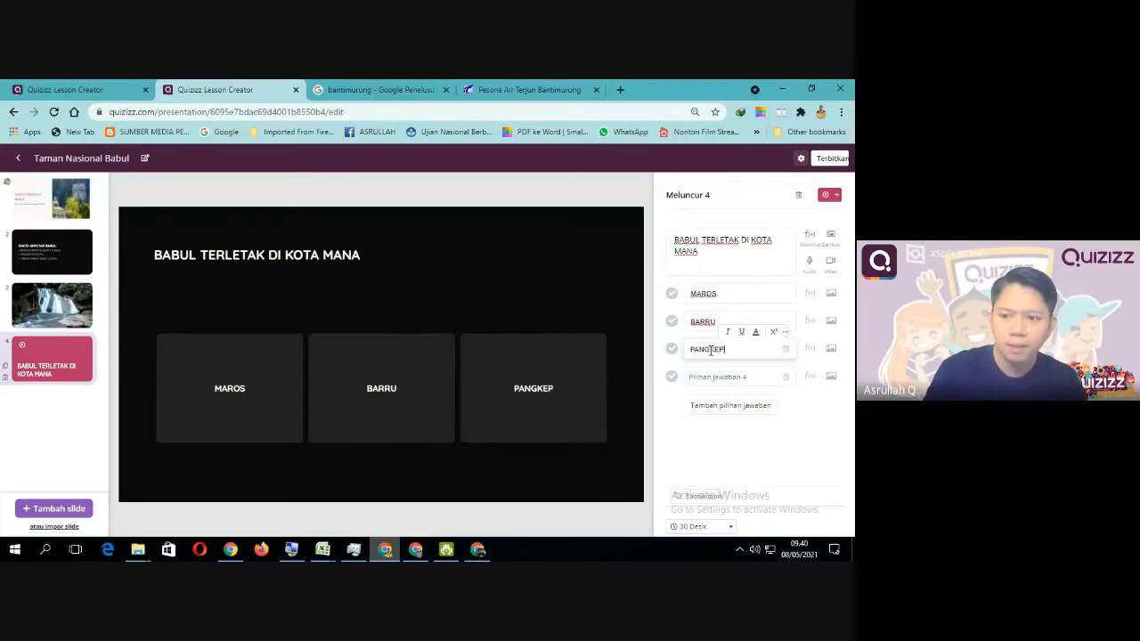
pyautogui.click(703, 373)
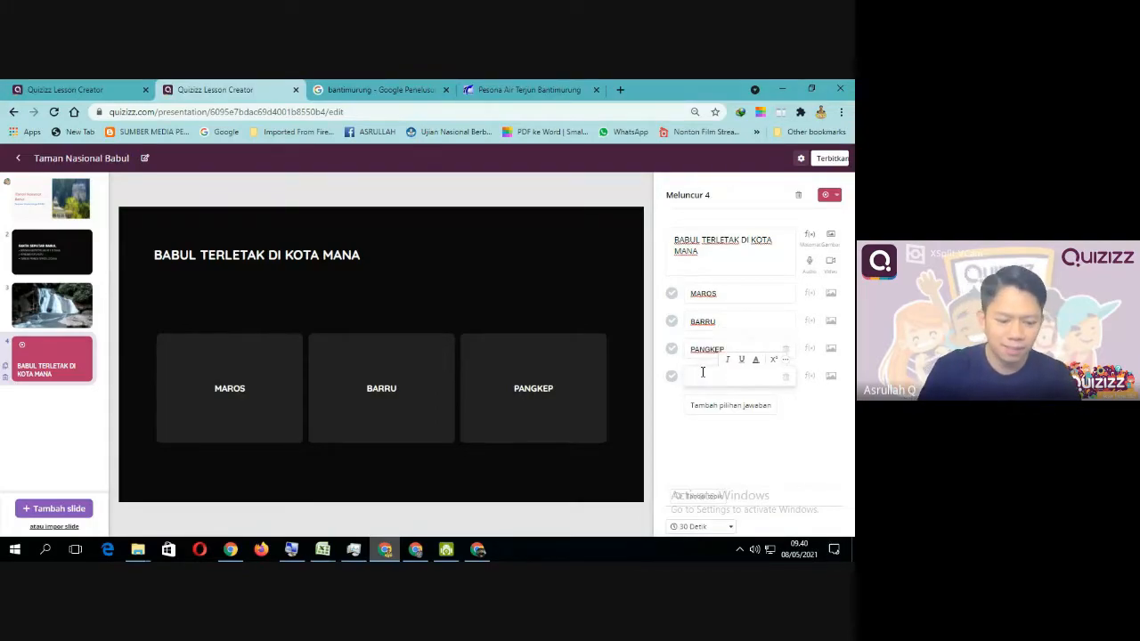
pyautogui.write('GOWA')
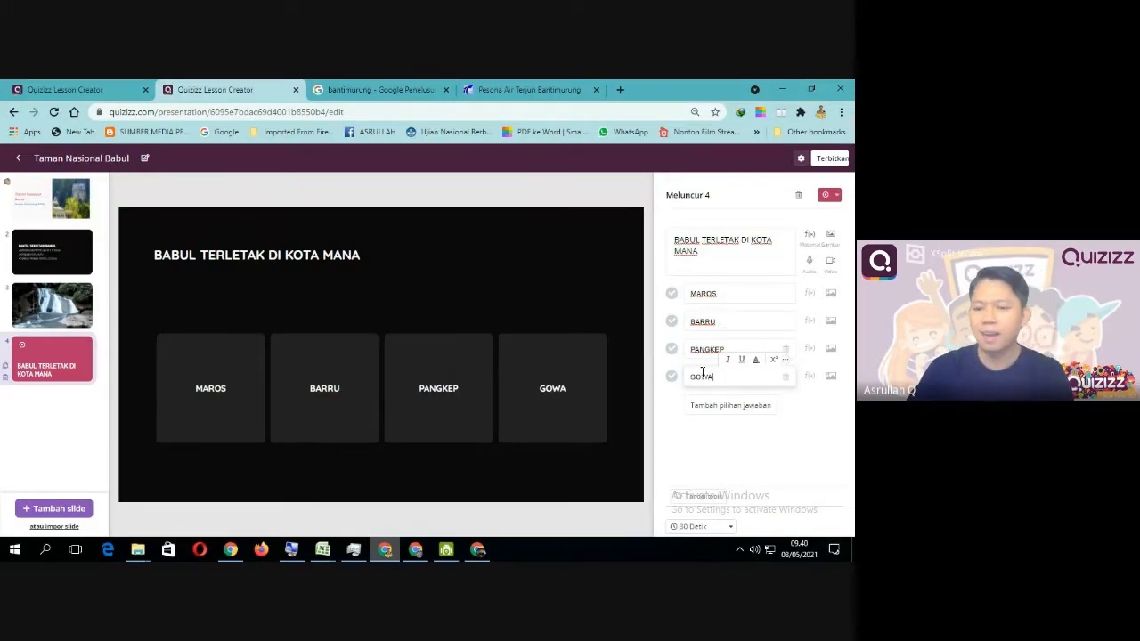
pyautogui.click(699, 442)
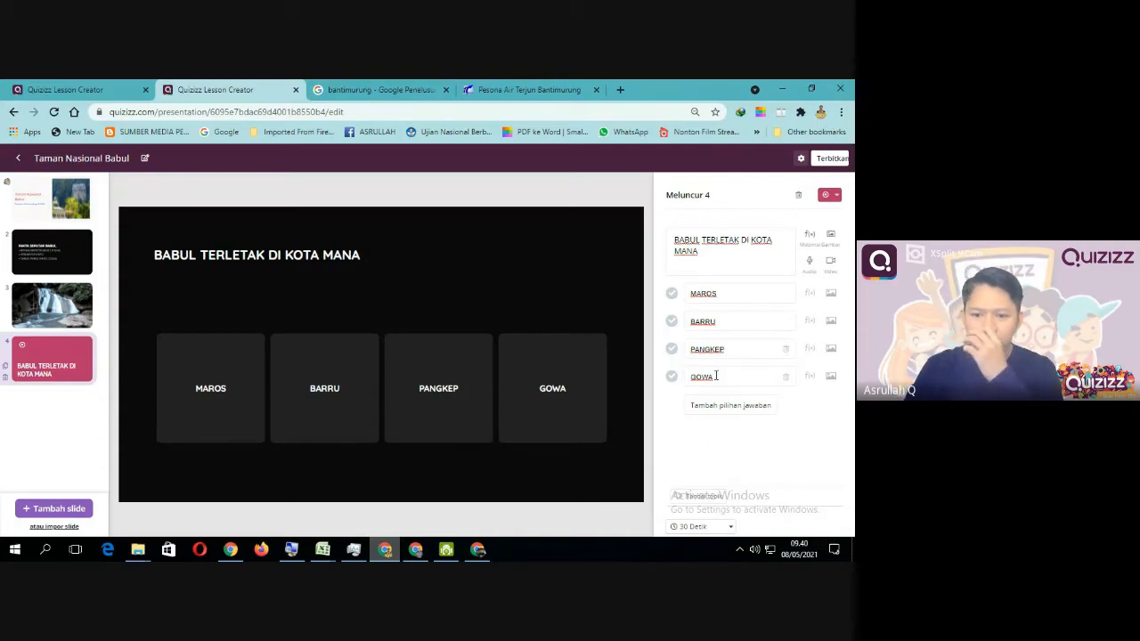
# Step: Mark MAROS as the correct answer and set the question's time limit to 20 Detik
pyautogui.click(671, 293)
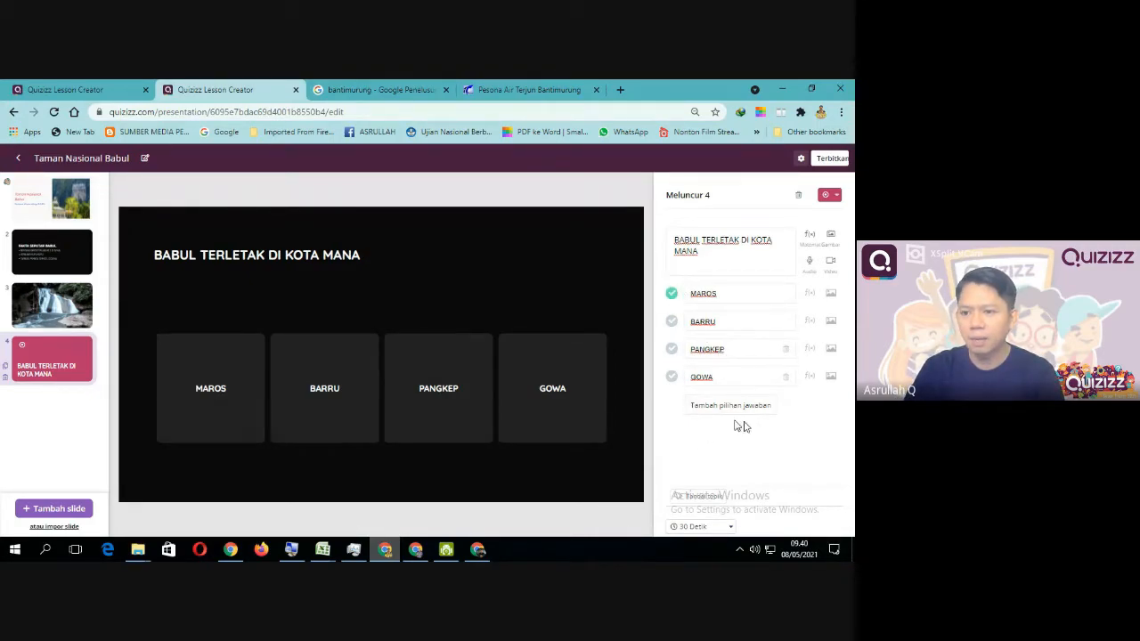
pyautogui.click(713, 529)
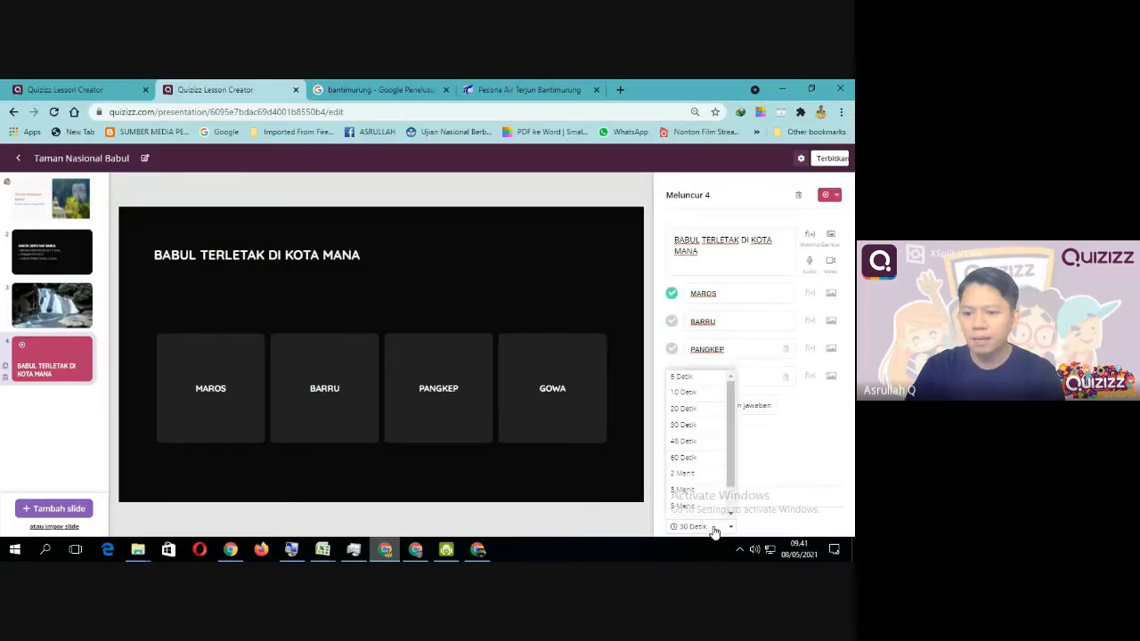
pyautogui.click(686, 408)
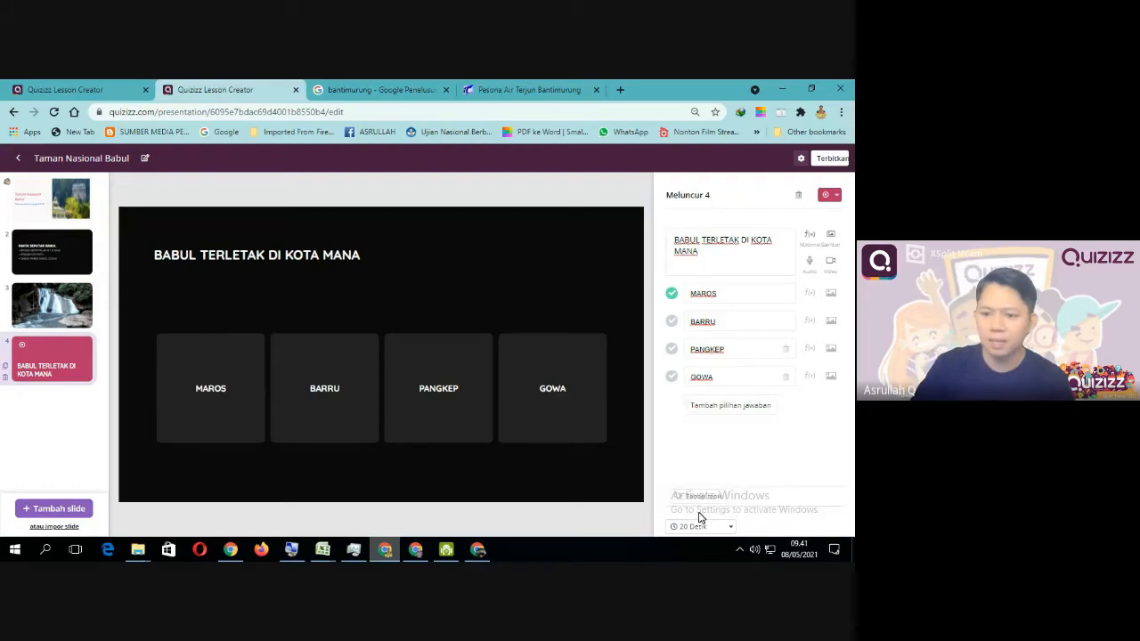
pyautogui.hotkey('ctrl', '-')
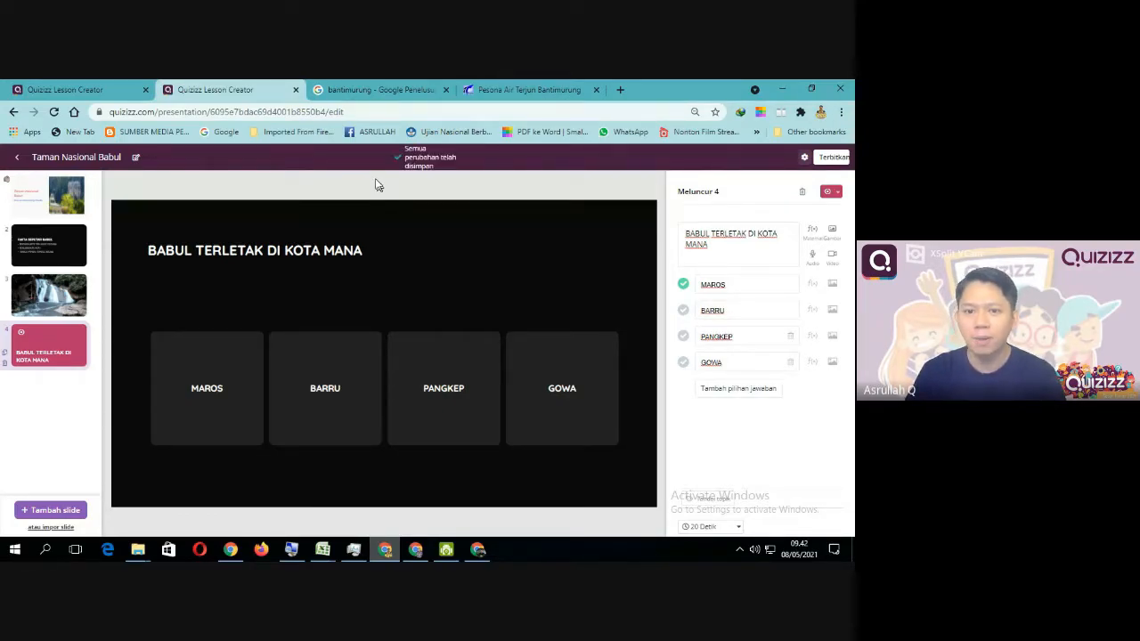
# Step: Add a fifth slide as a Survei interactive question with the question text "SEBERAPA MENARIK TN BABUL BAGI ANDI"
pyautogui.click(52, 513)
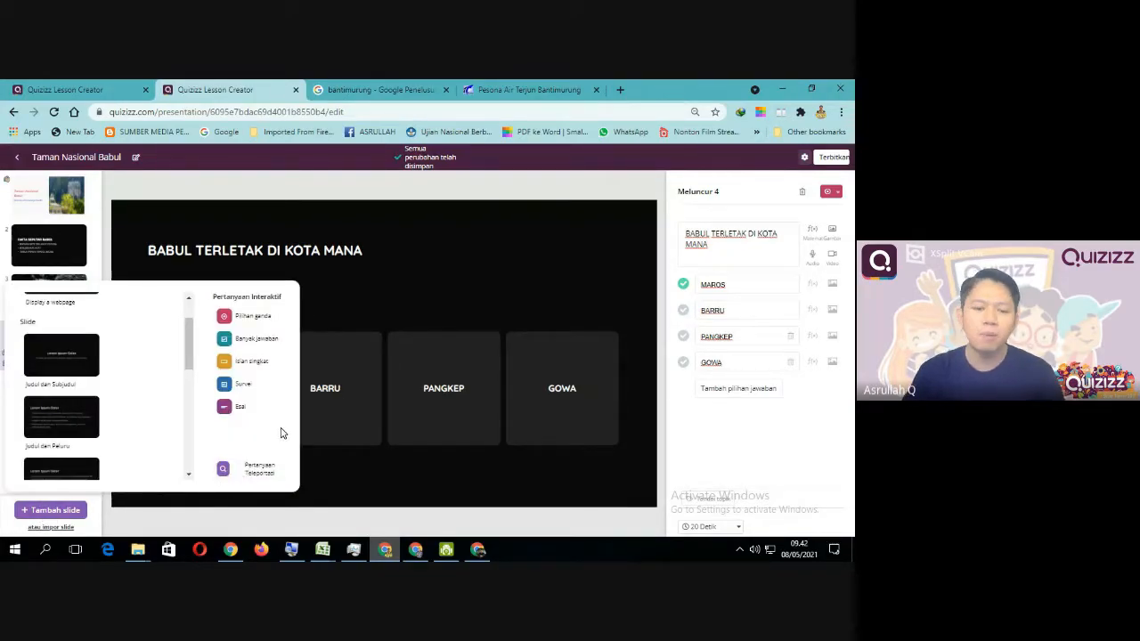
pyautogui.click(263, 388)
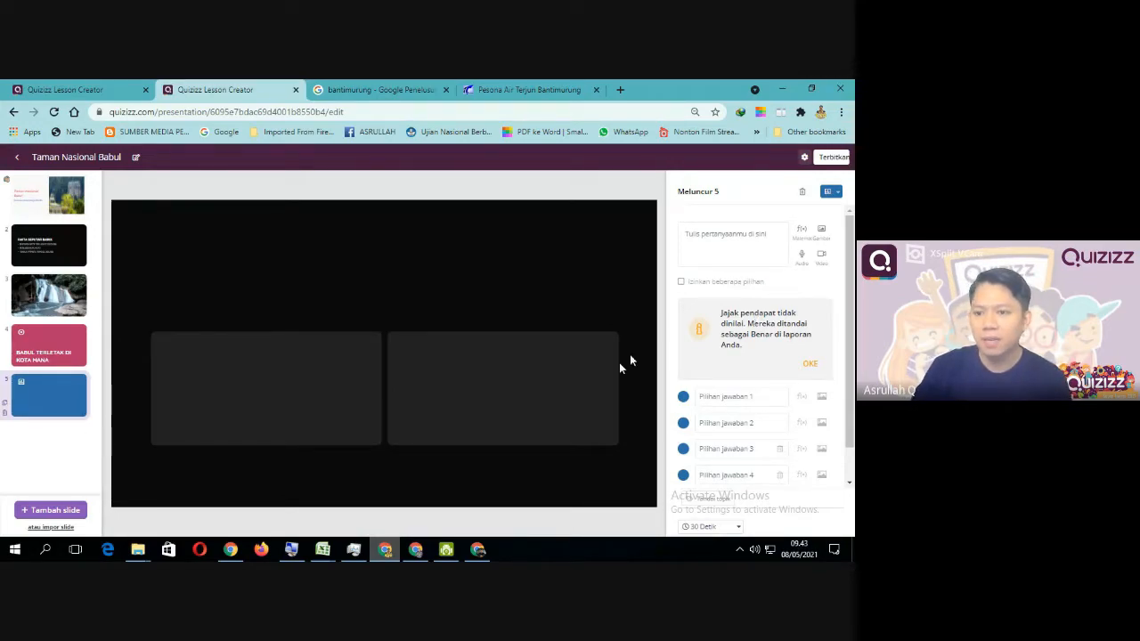
pyautogui.click(700, 236)
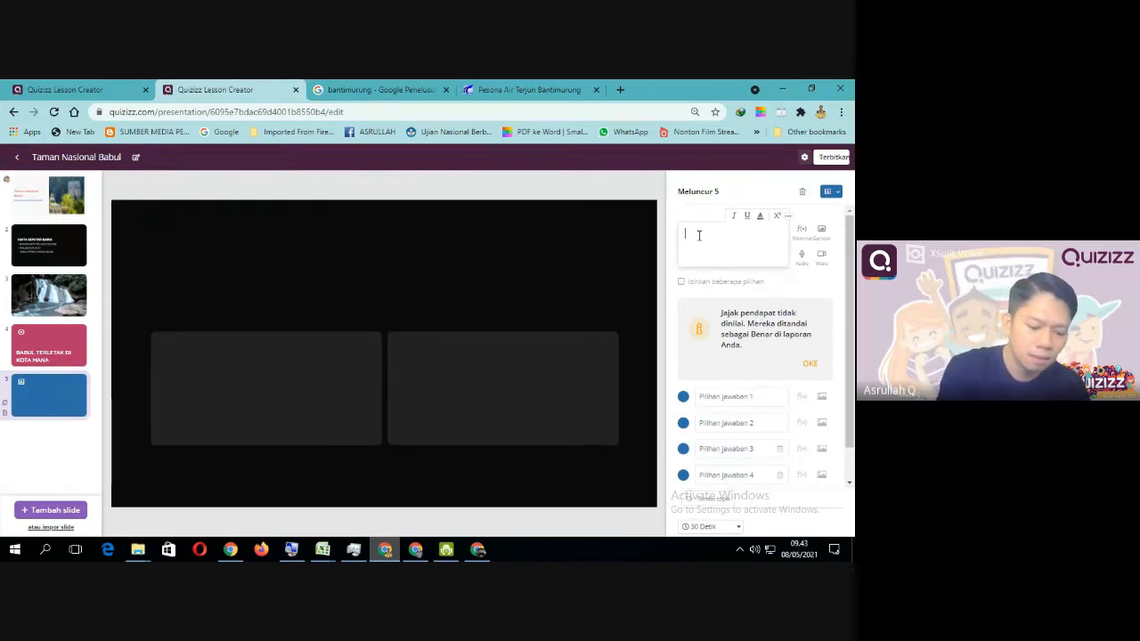
pyautogui.write('B')
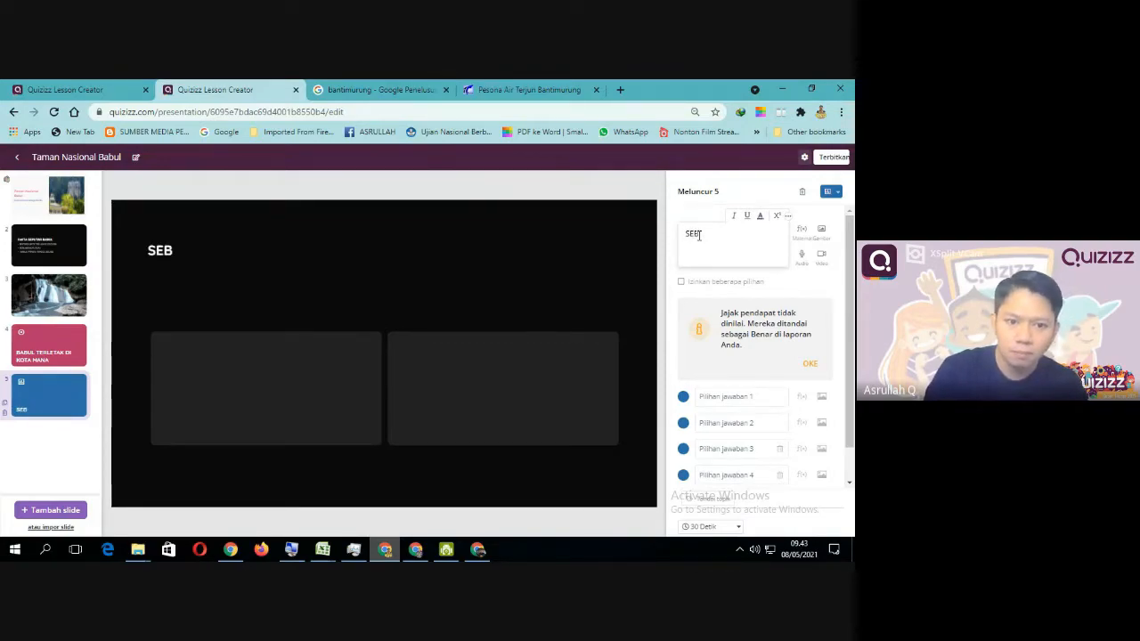
pyautogui.write('ERAPA MENARIK T')
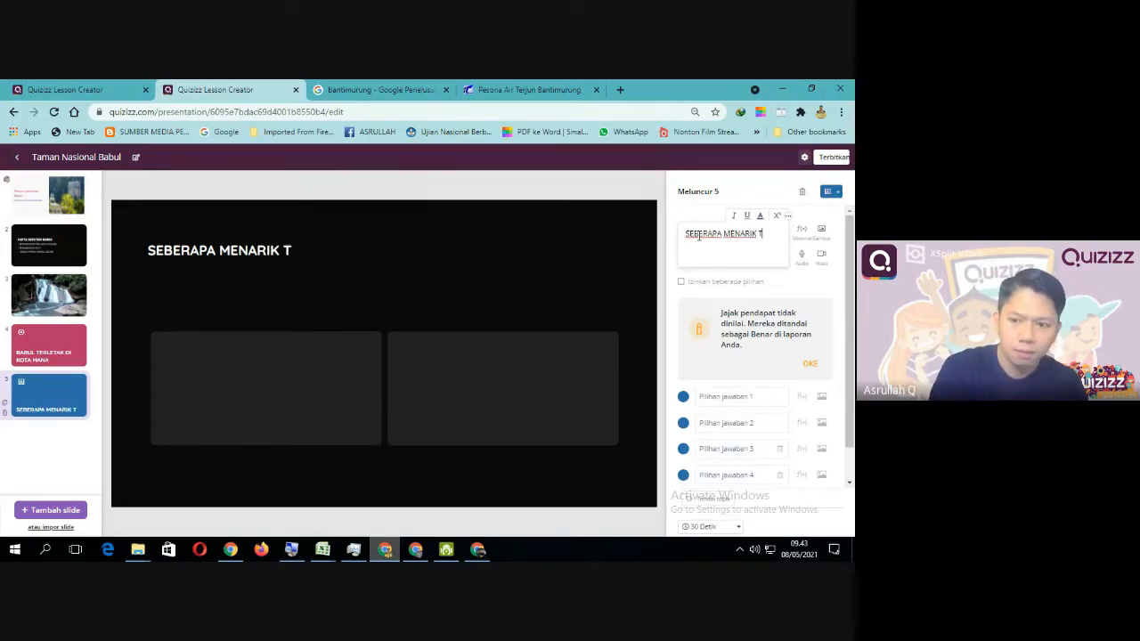
pyautogui.write('N B')
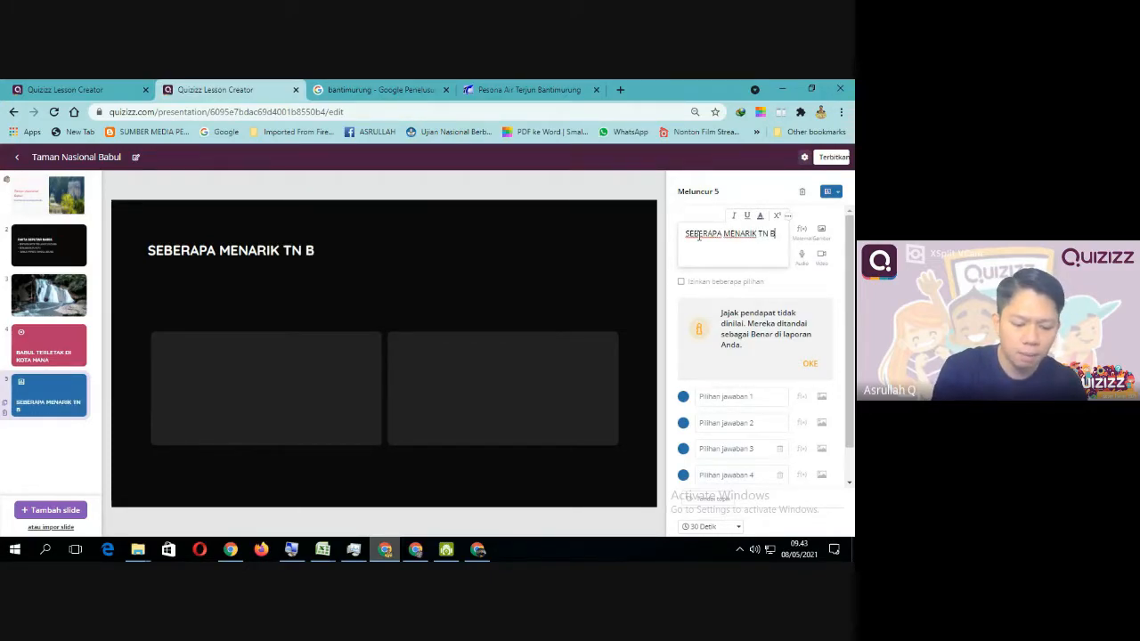
pyautogui.write('ABUL BAGI ANDI')
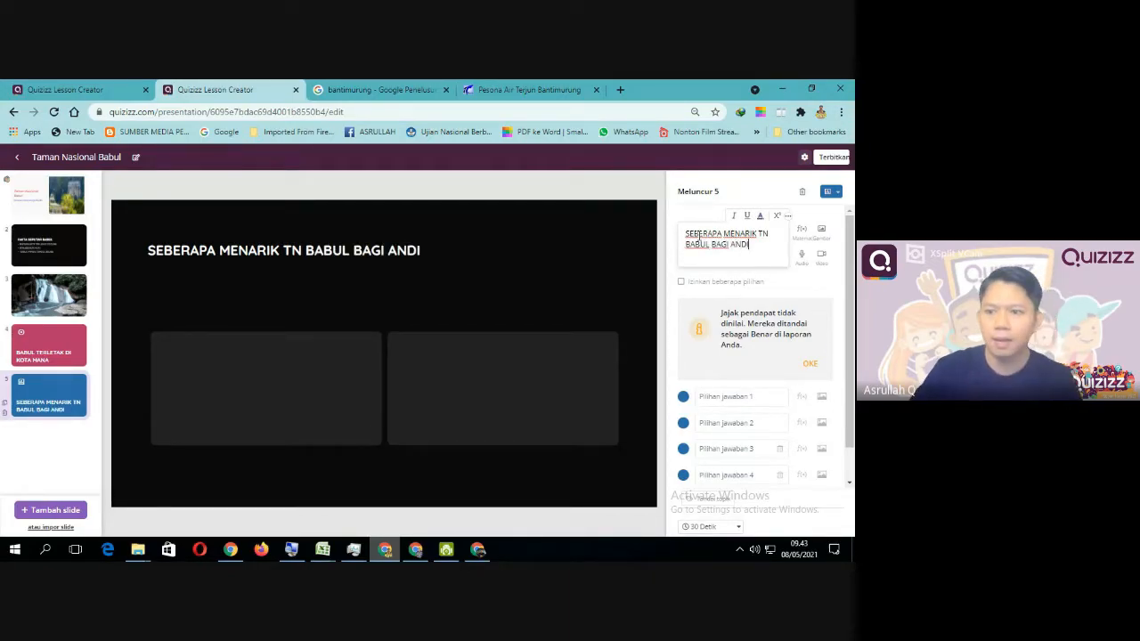
# Step: Fill in the first two answer options of the slide 5 survey as SANGAT MENARIK and MENARIK
pyautogui.click(729, 397)
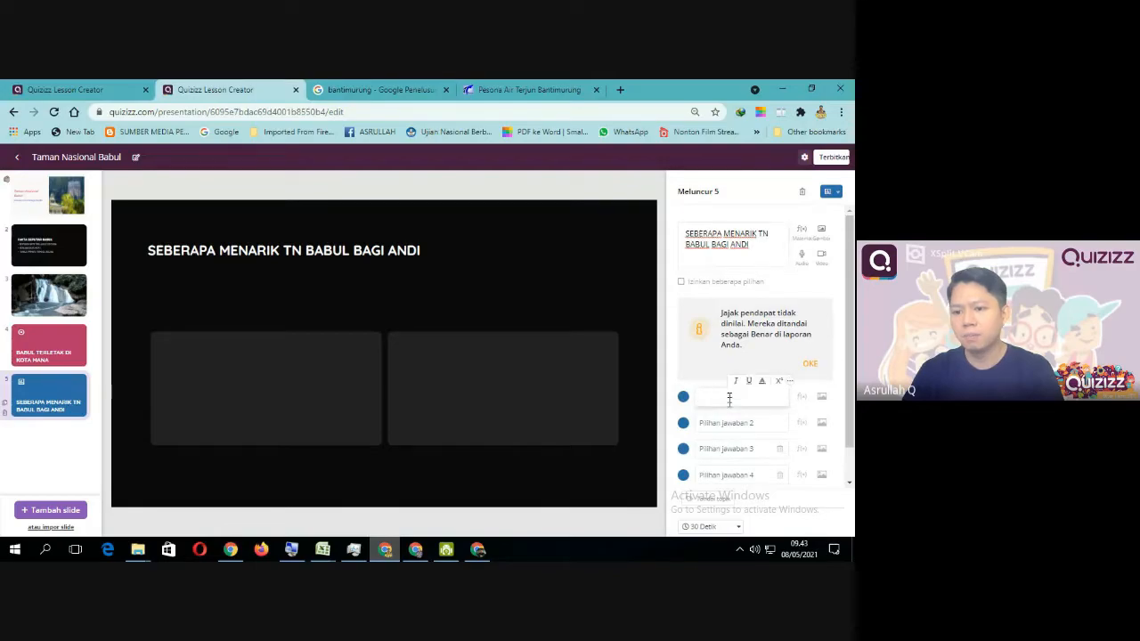
pyautogui.write('SANGAT')
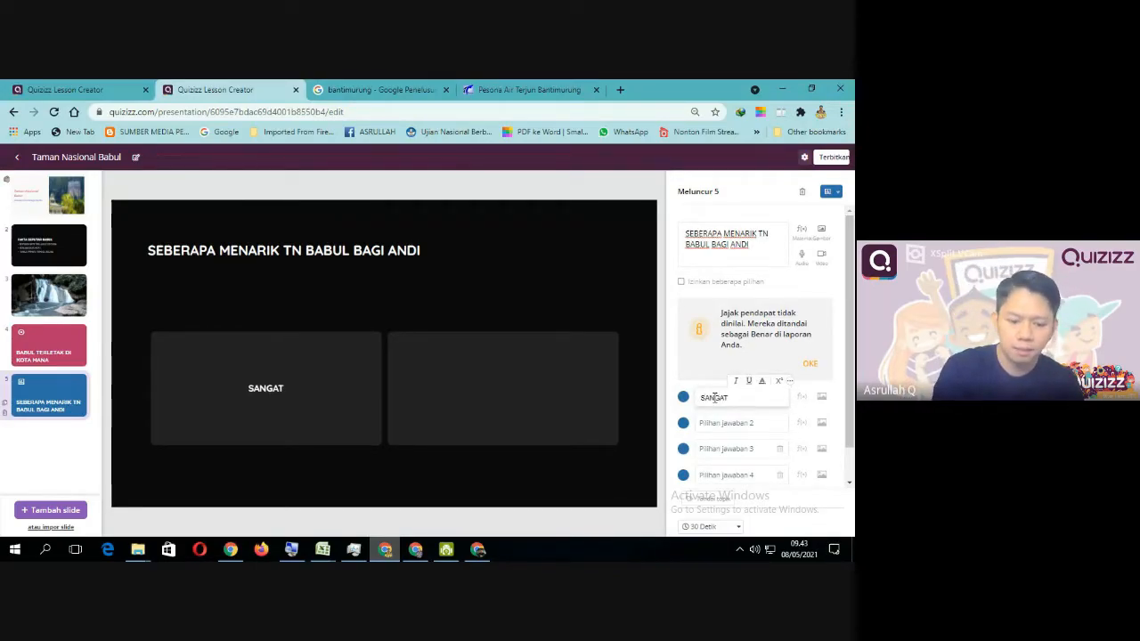
pyautogui.write(' MENARIK')
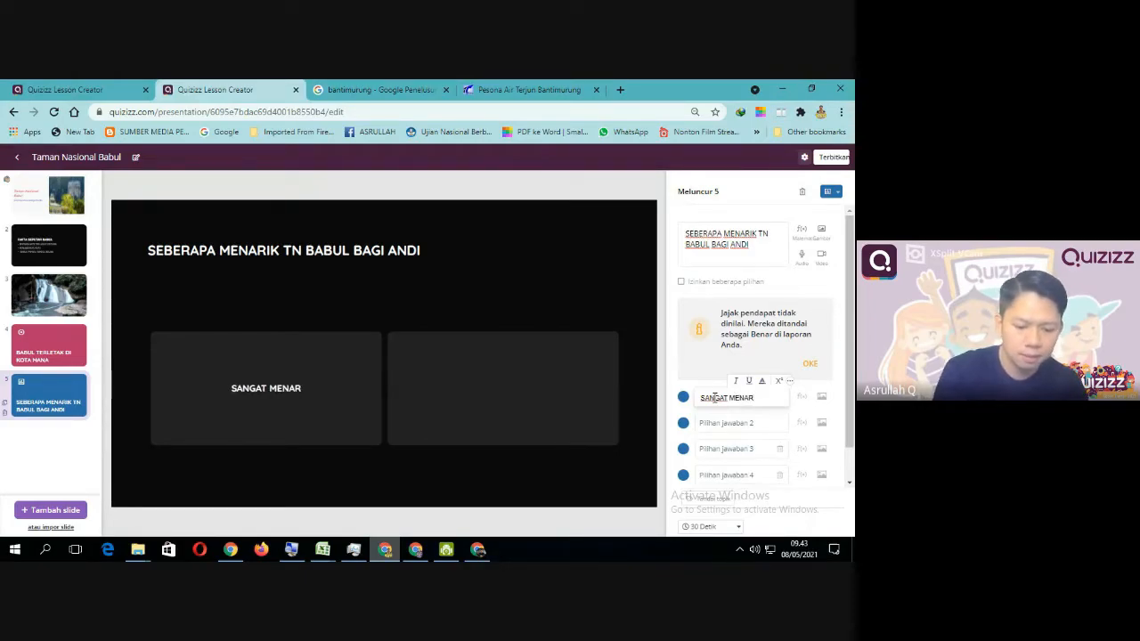
pyautogui.click(721, 424)
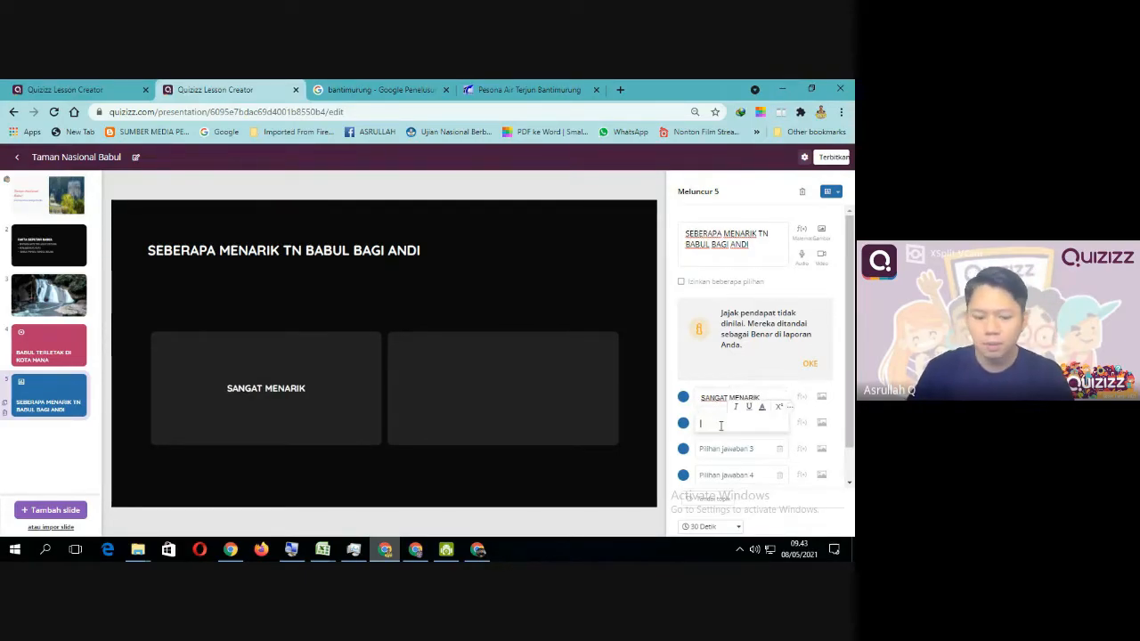
pyautogui.write('MENARIK')
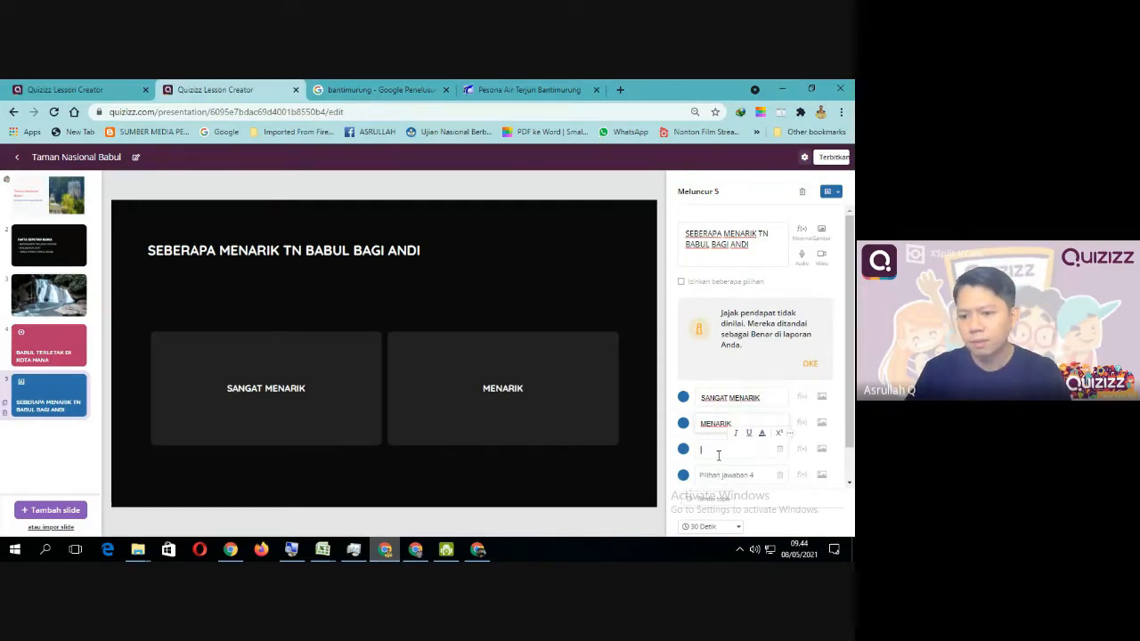
# Step: Fill in the third and fourth answer options of the slide 5 survey as CUKUP MENARIK and KURANG MENARIK
pyautogui.click(719, 451)
pyautogui.write('S')
pyautogui.press('BackSpace')
pyautogui.write('CY')
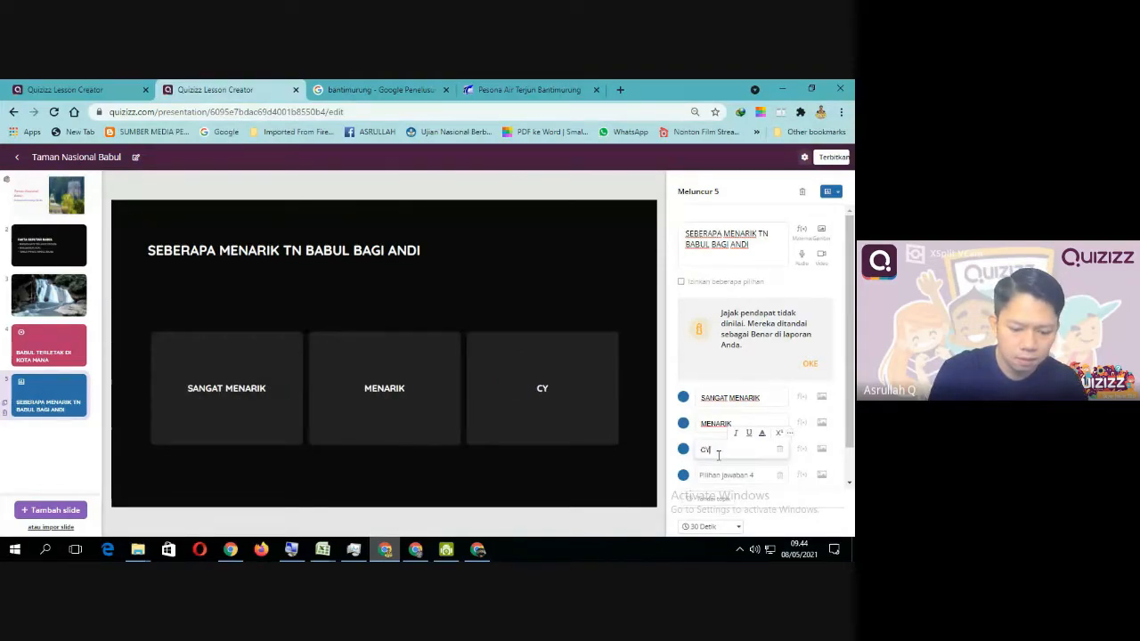
pyautogui.write('KUP')
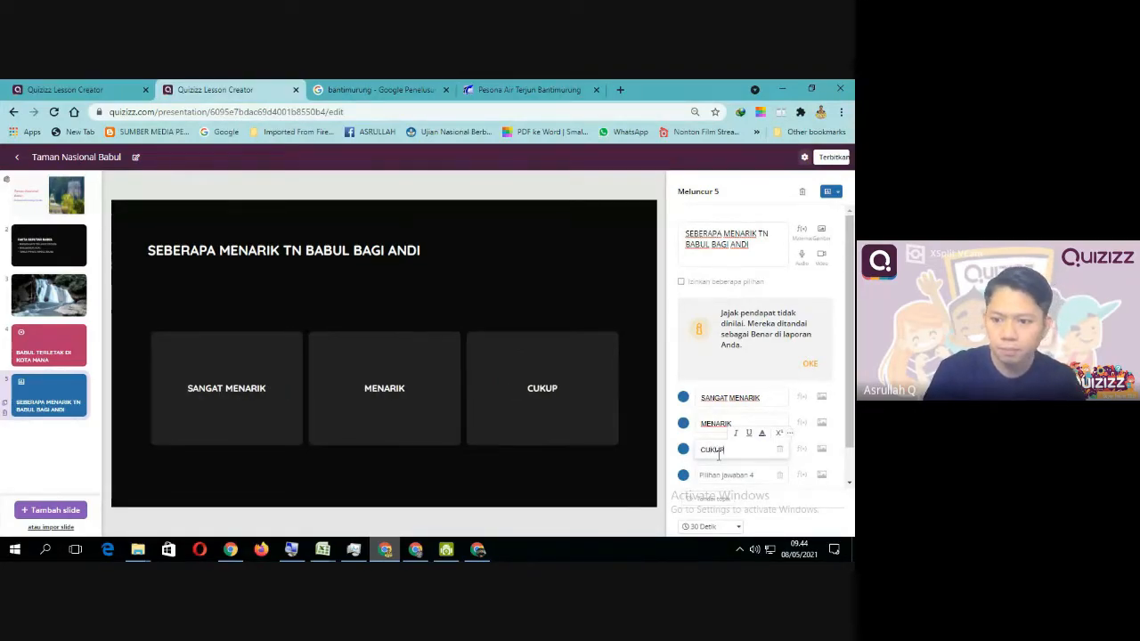
pyautogui.write(' MENARIK')
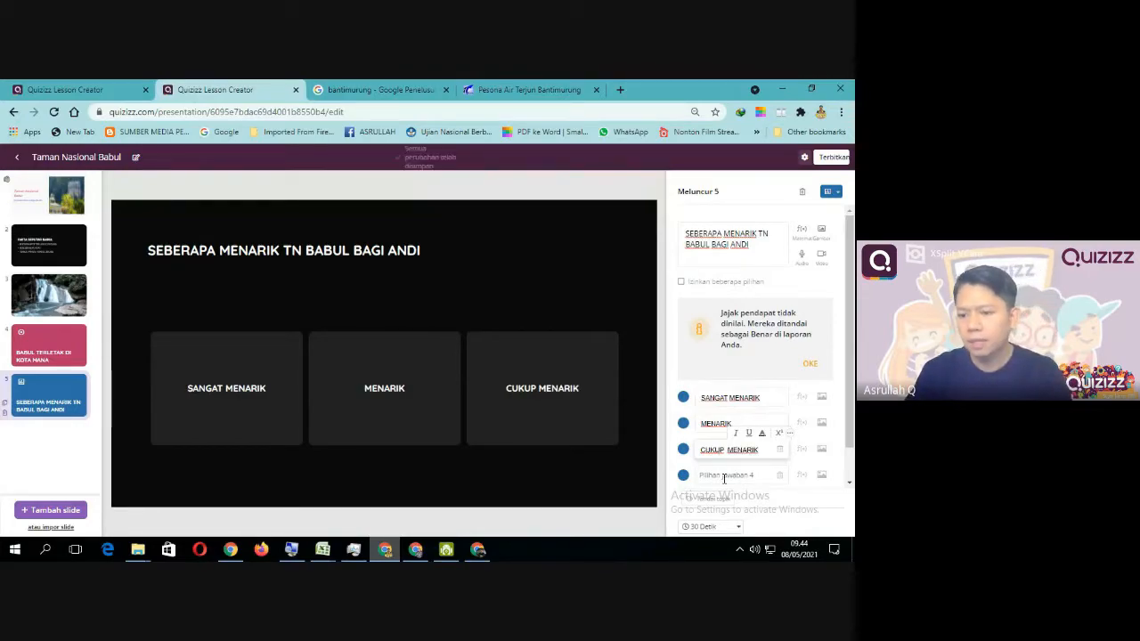
pyautogui.click(724, 477)
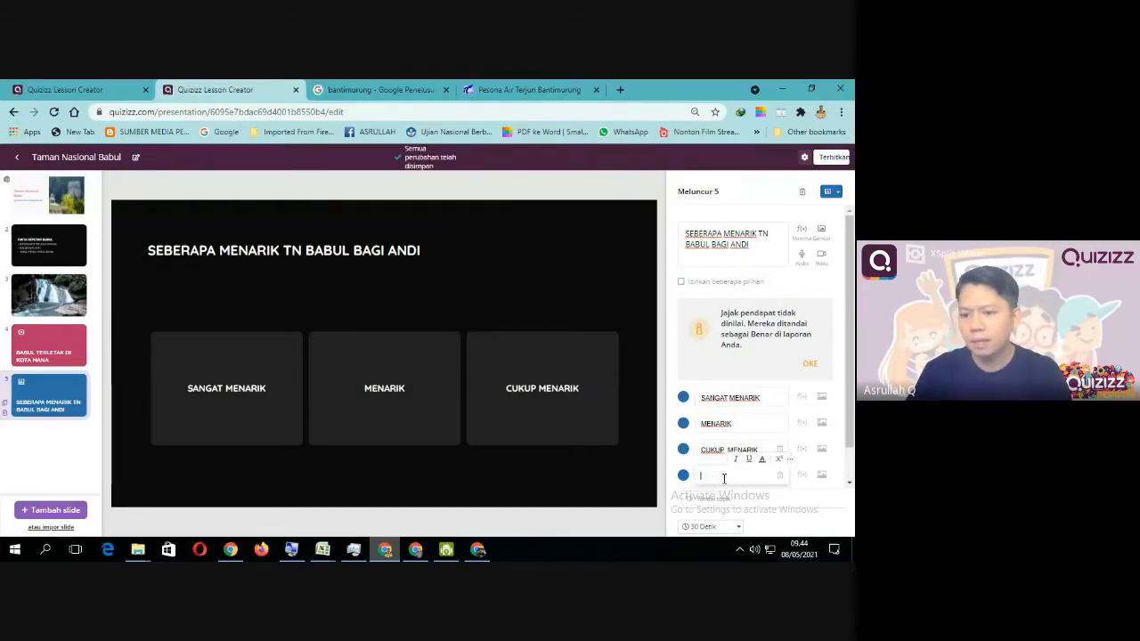
pyautogui.write('KURA')
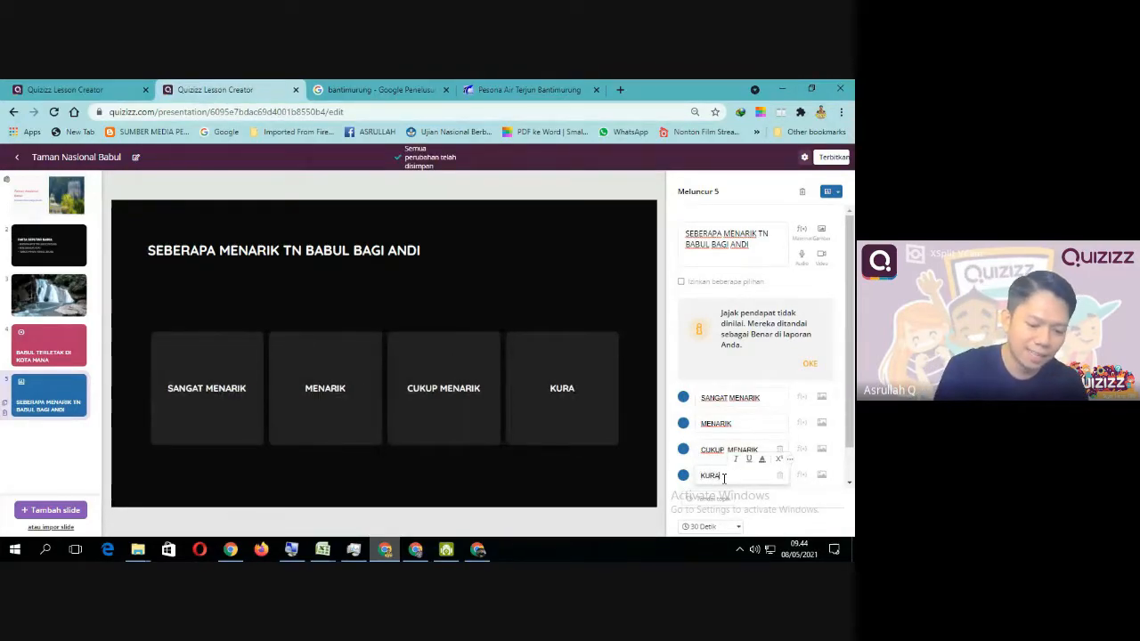
pyautogui.write('NG MENARIK')
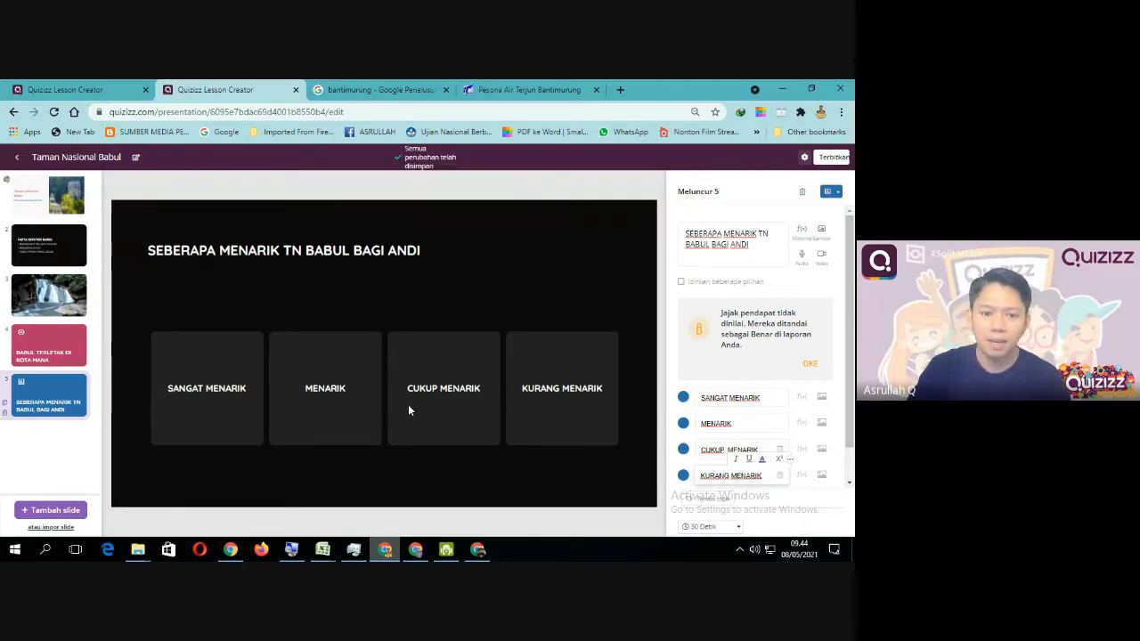
# Step: Open the question teleport for a new slide and search the public quizzes for "BANTI MURUNG", looking through the results
pyautogui.click(54, 511)
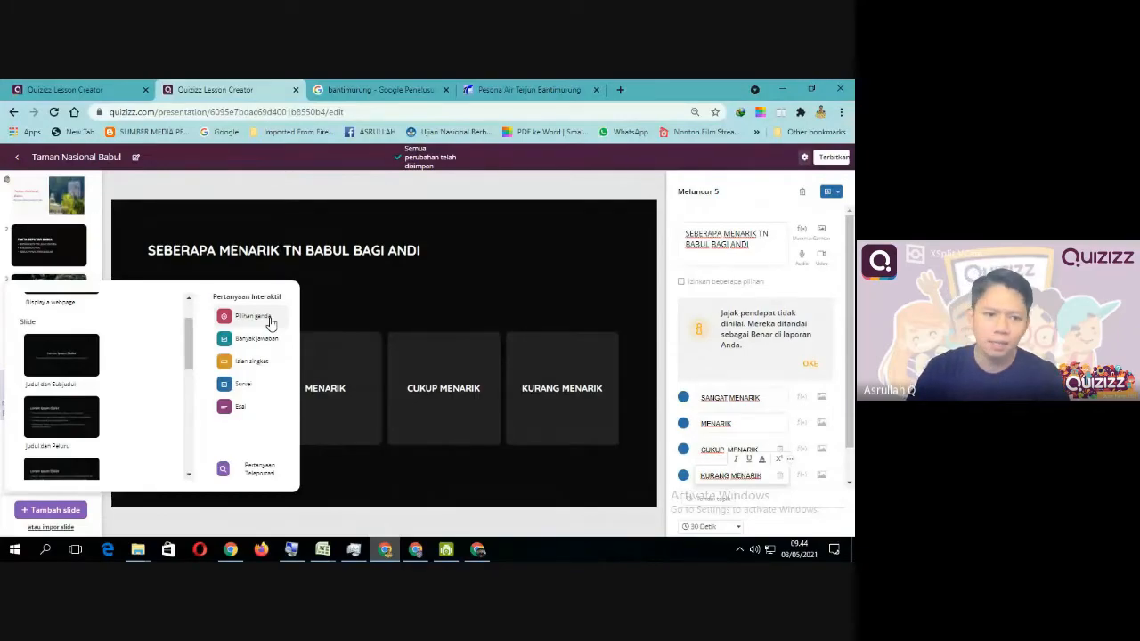
pyautogui.click(256, 471)
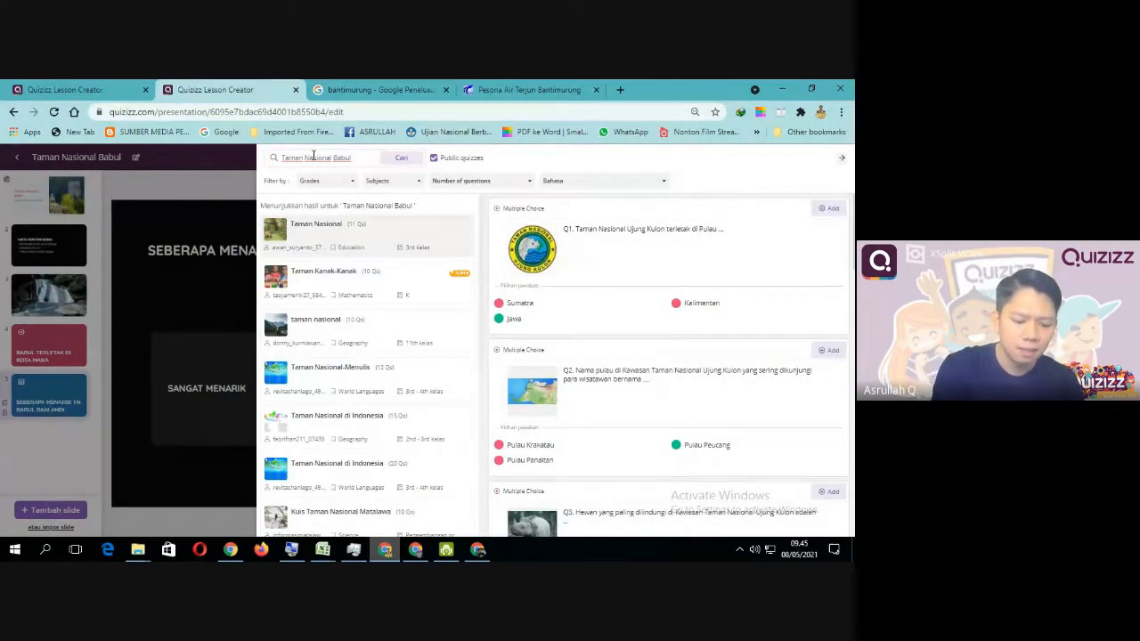
pyautogui.write('BANTI MURUMG')
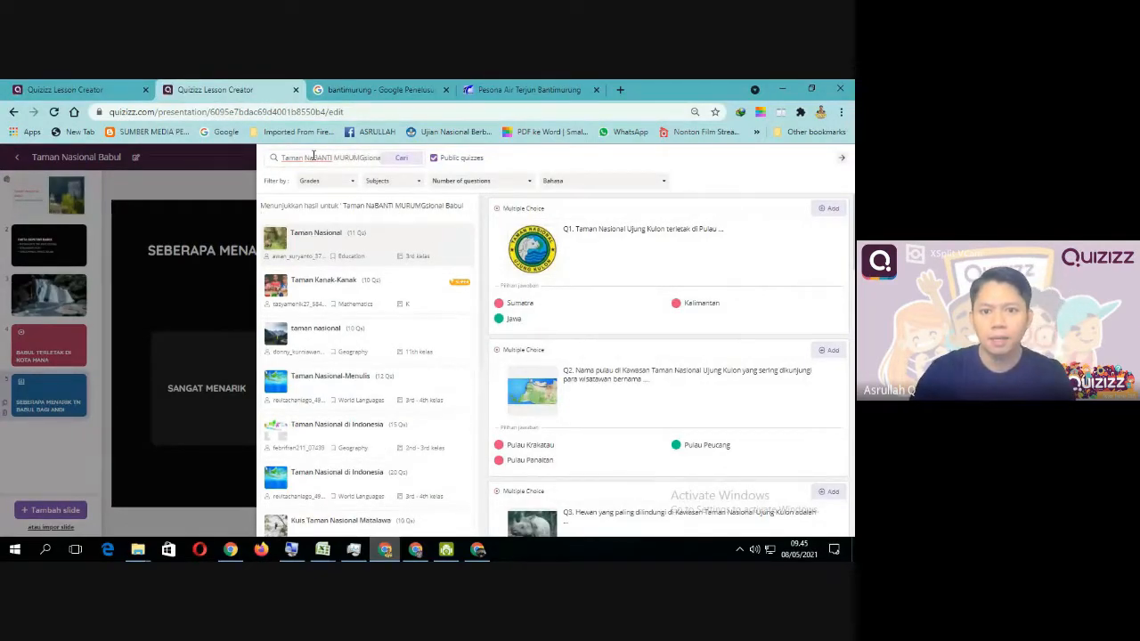
pyautogui.moveTo(283, 158); pyautogui.dragTo(413, 167)
pyautogui.write('BAN')
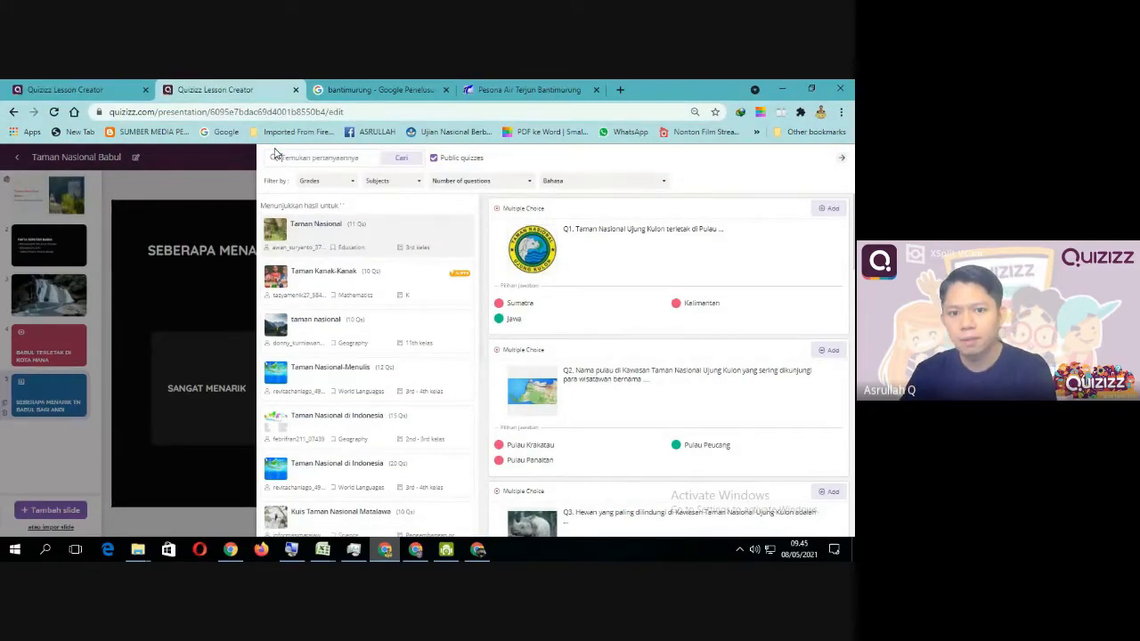
pyautogui.write('TI MURUNG')
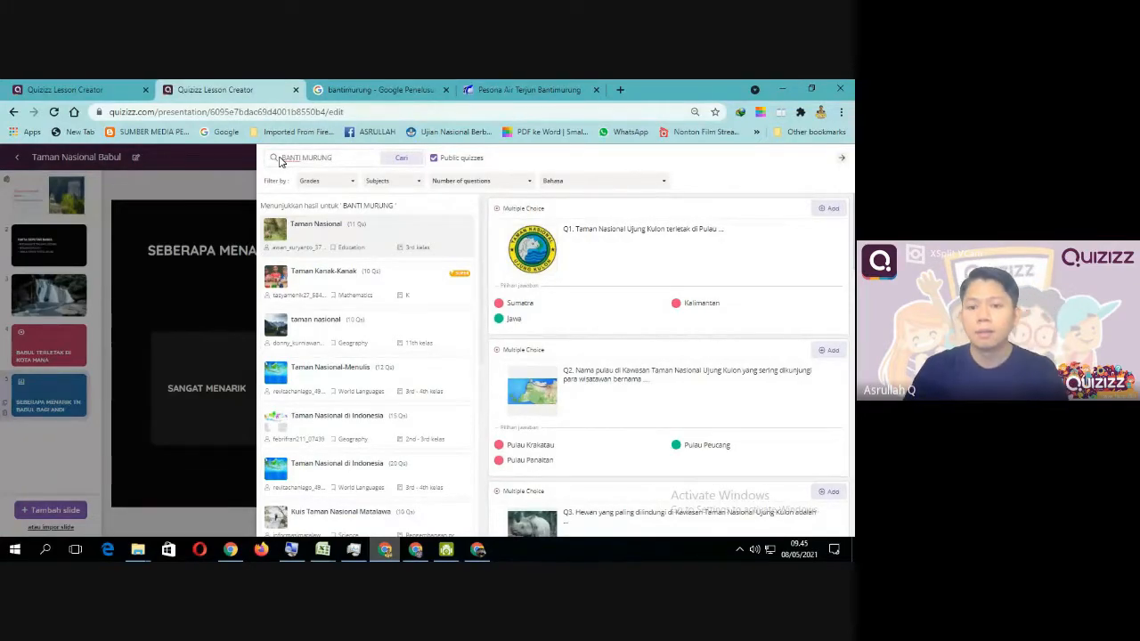
pyautogui.click(407, 158)
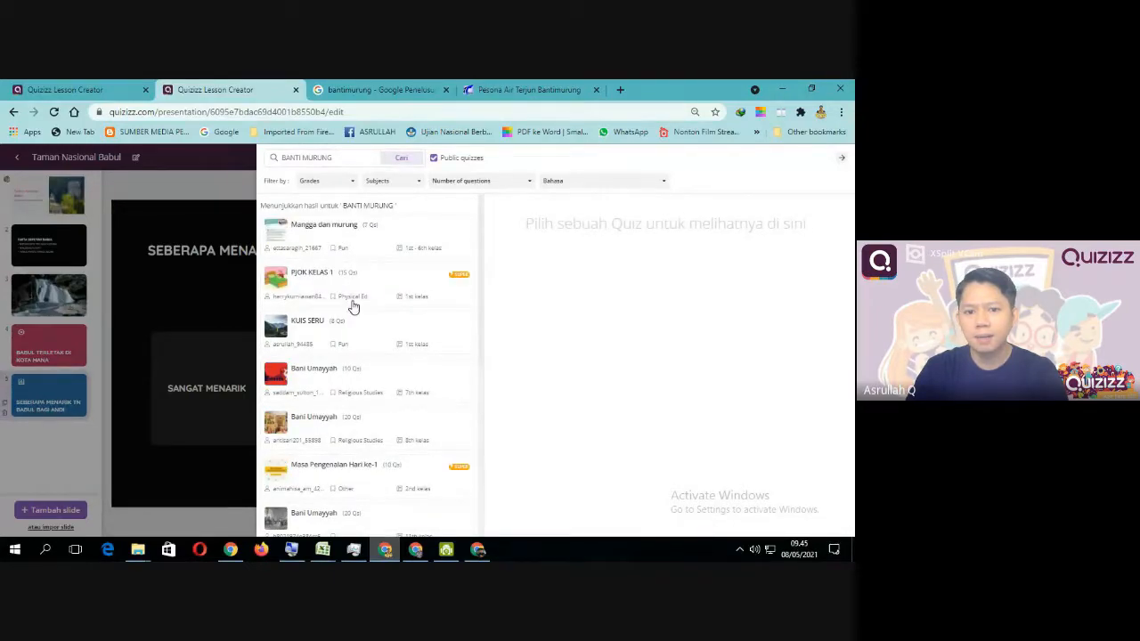
pyautogui.scroll(-2, 357, 320)
pyautogui.scroll(-2, 348, 333)
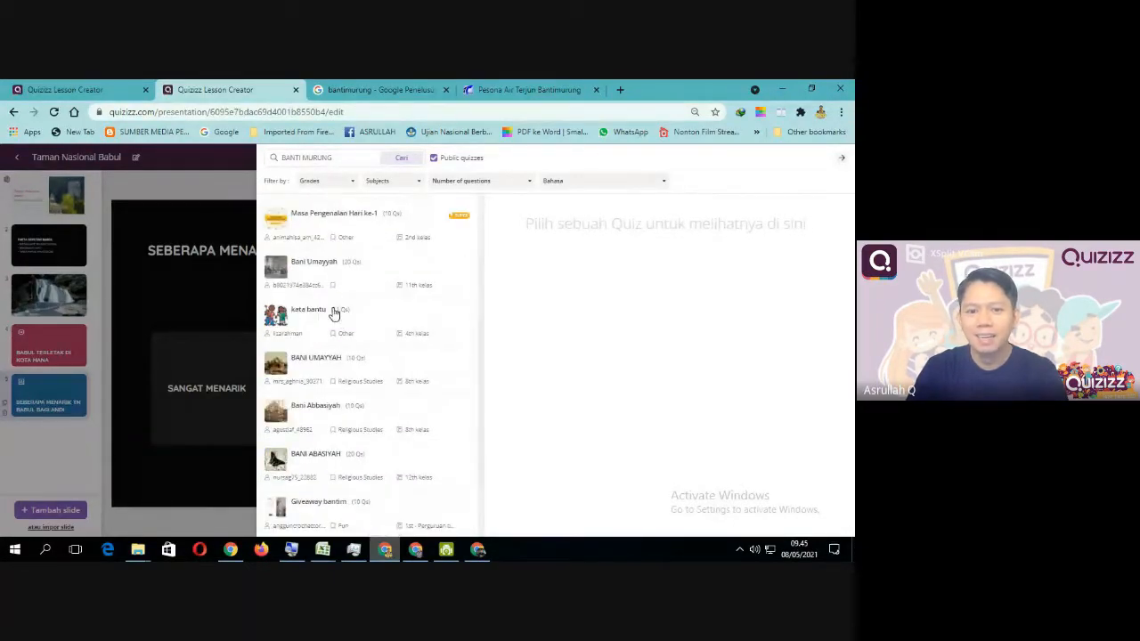
pyautogui.scroll(-2, 349, 344)
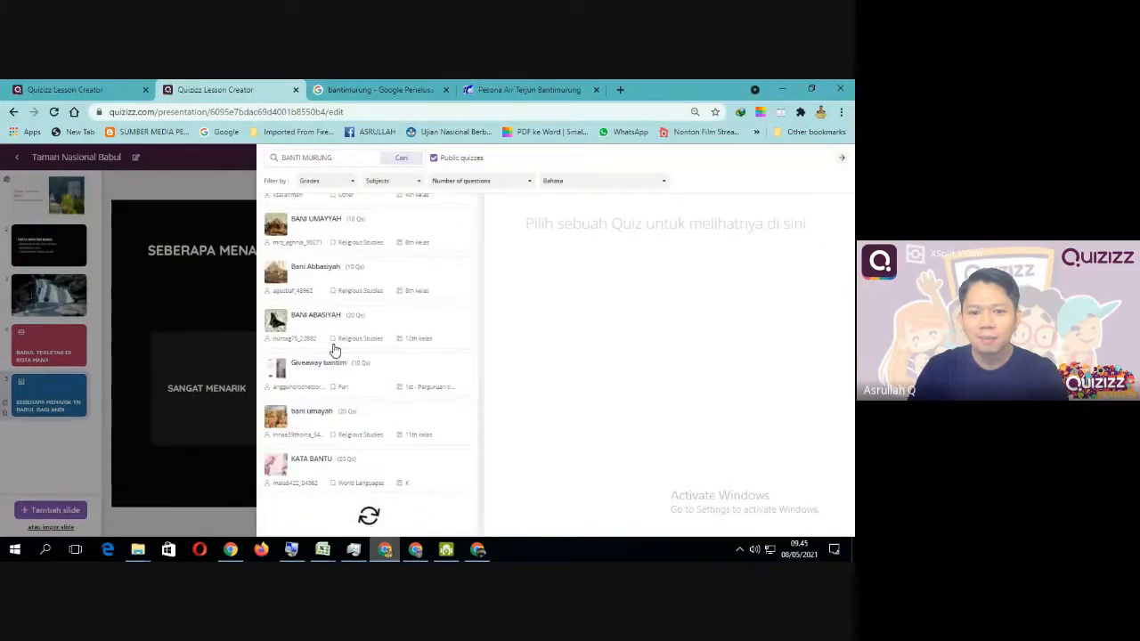
pyautogui.scroll(10, 352, 293)
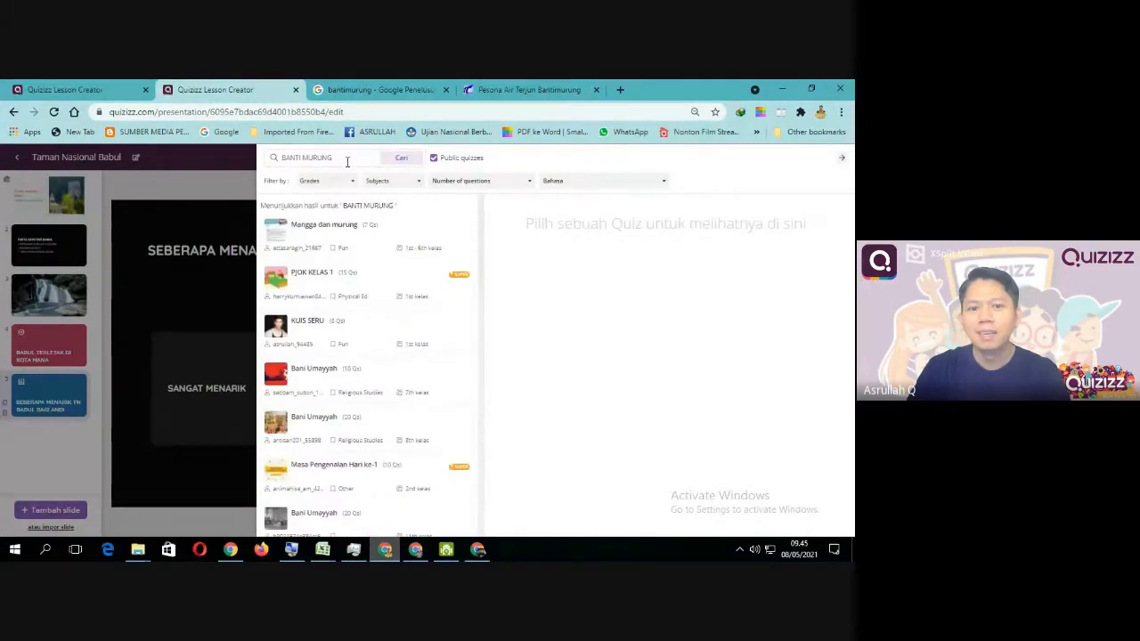
# Step: Correct the search term to the single word "BANTIMURUNG" and search the public quizzes again
pyautogui.click(304, 157)
pyautogui.press('BackSpace')
pyautogui.press('Return')
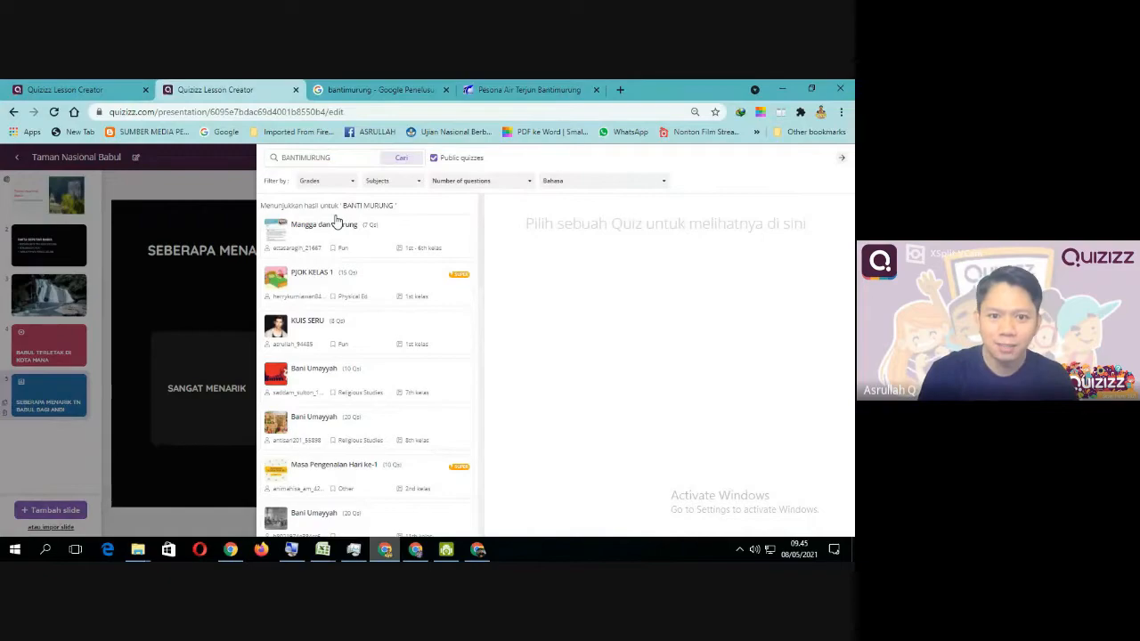
pyautogui.click(398, 160)
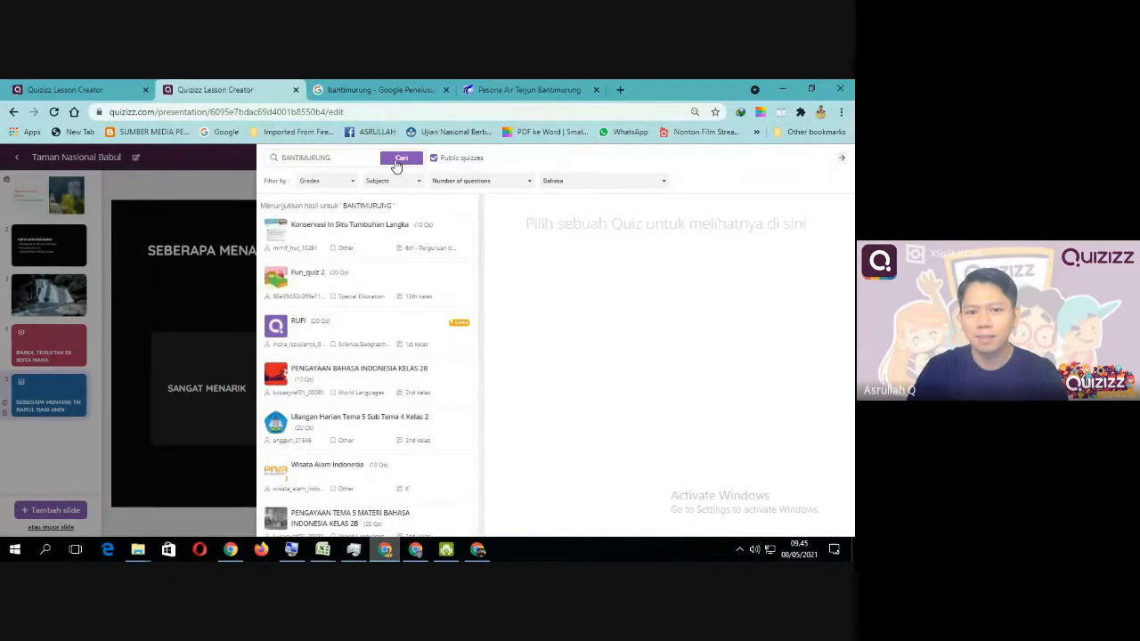
# Step: Look through the quizzes listed for BANTIMURUNG for one with questions suited to the lesson
pyautogui.scroll(-3, 341, 374)
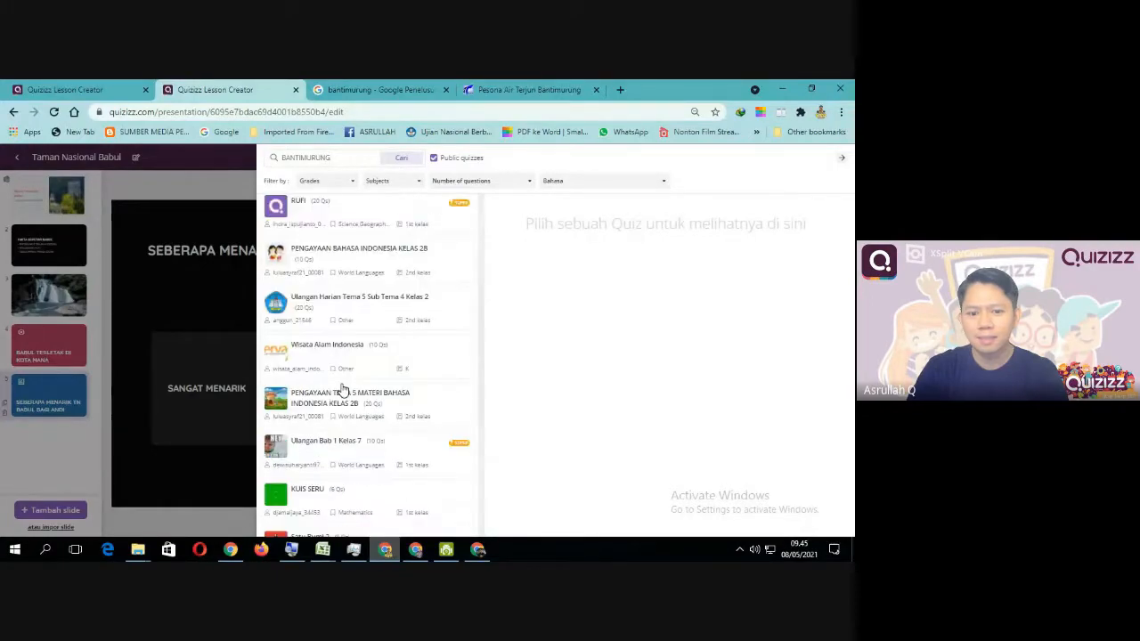
pyautogui.scroll(-3, 341, 392)
pyautogui.scroll(3, 339, 367)
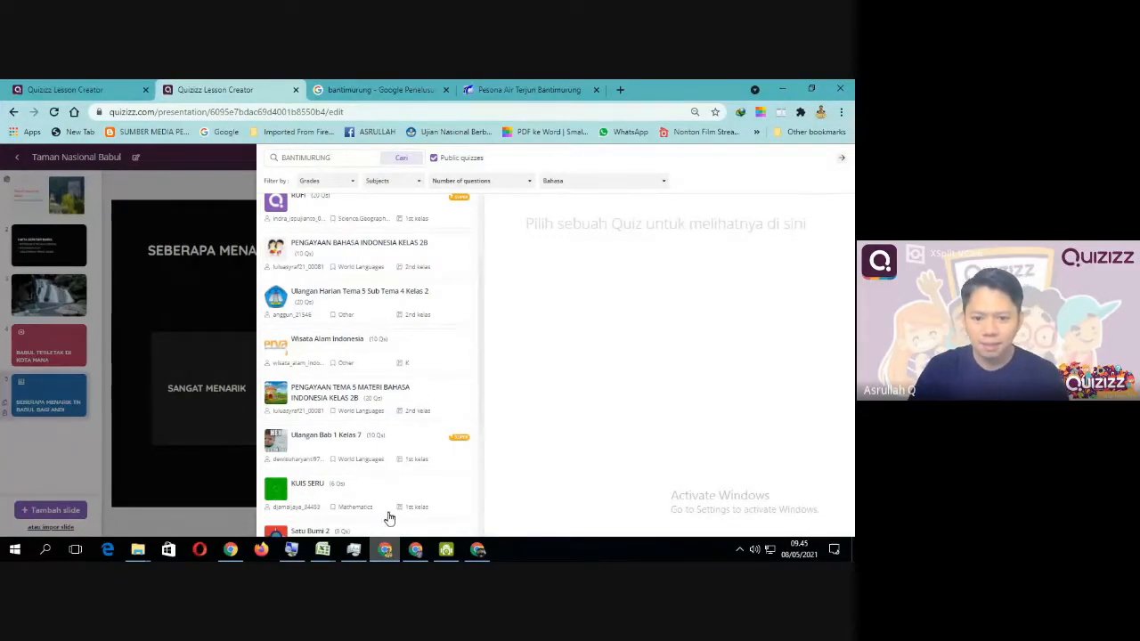
pyautogui.click(341, 157)
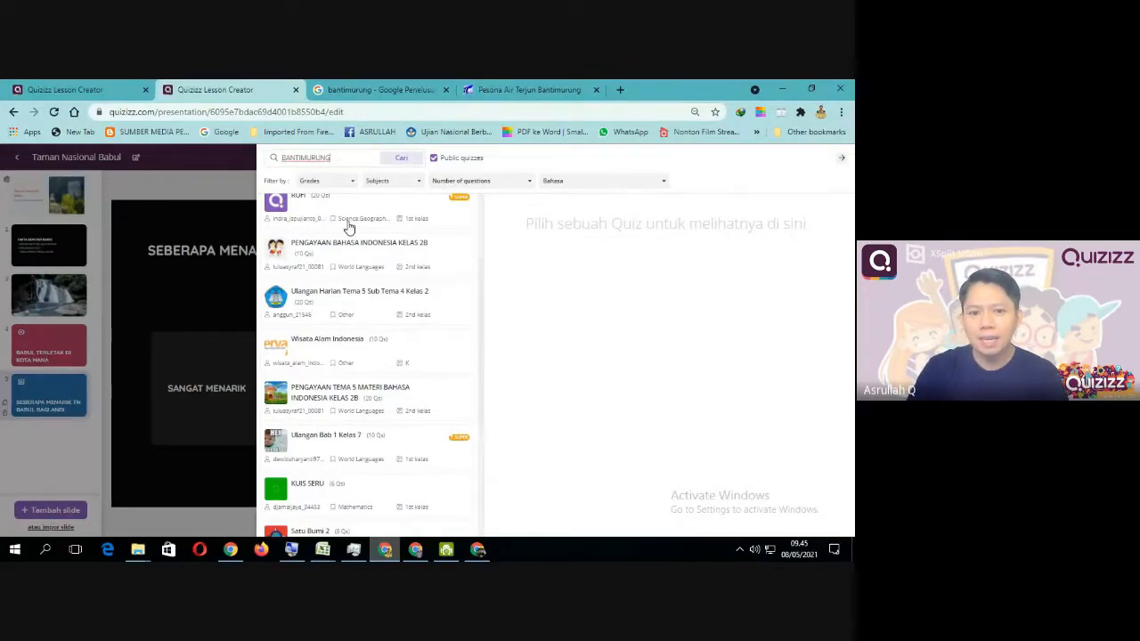
pyautogui.scroll(-3, 342, 348)
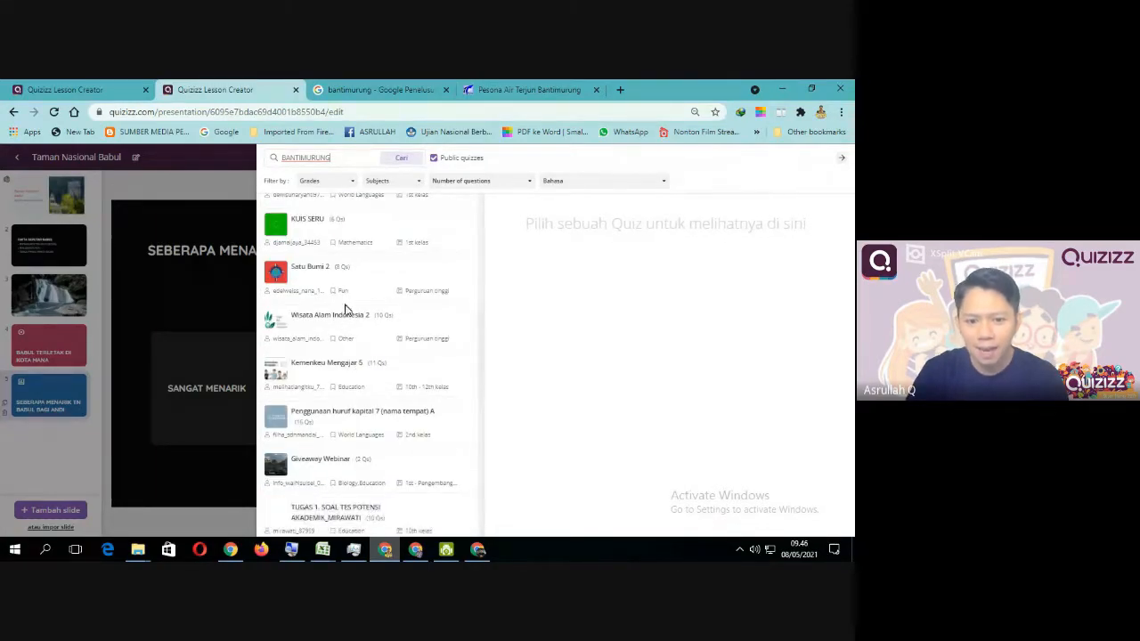
pyautogui.scroll(-2, 344, 307)
pyautogui.scroll(-3, 370, 348)
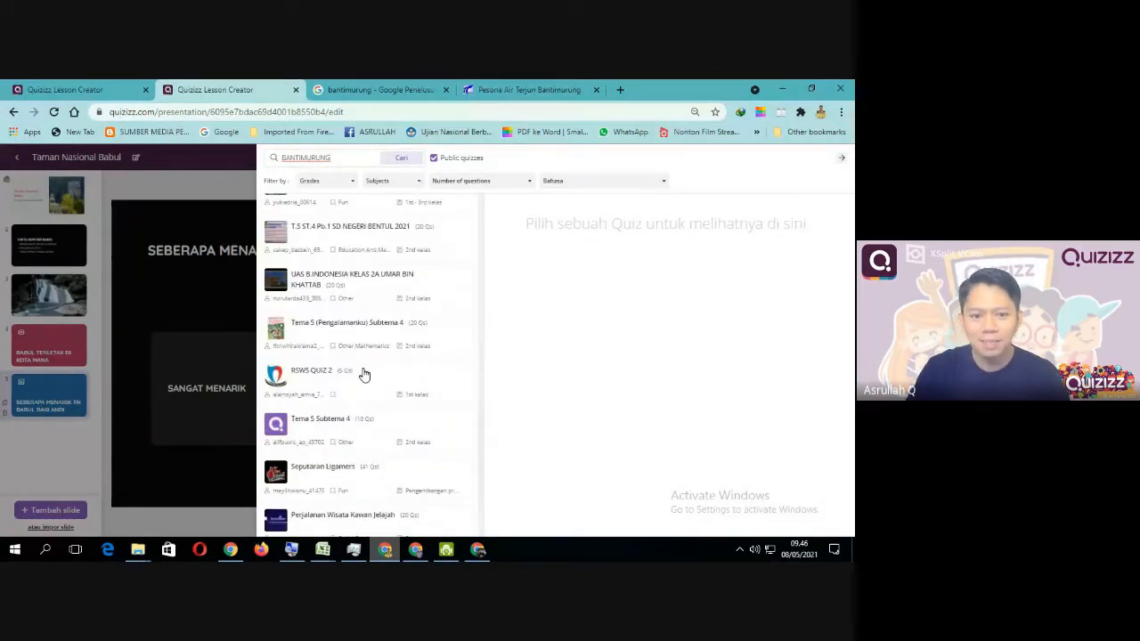
pyautogui.scroll(-6, 366, 368)
pyautogui.scroll(2, 361, 395)
pyautogui.scroll(-1, 355, 393)
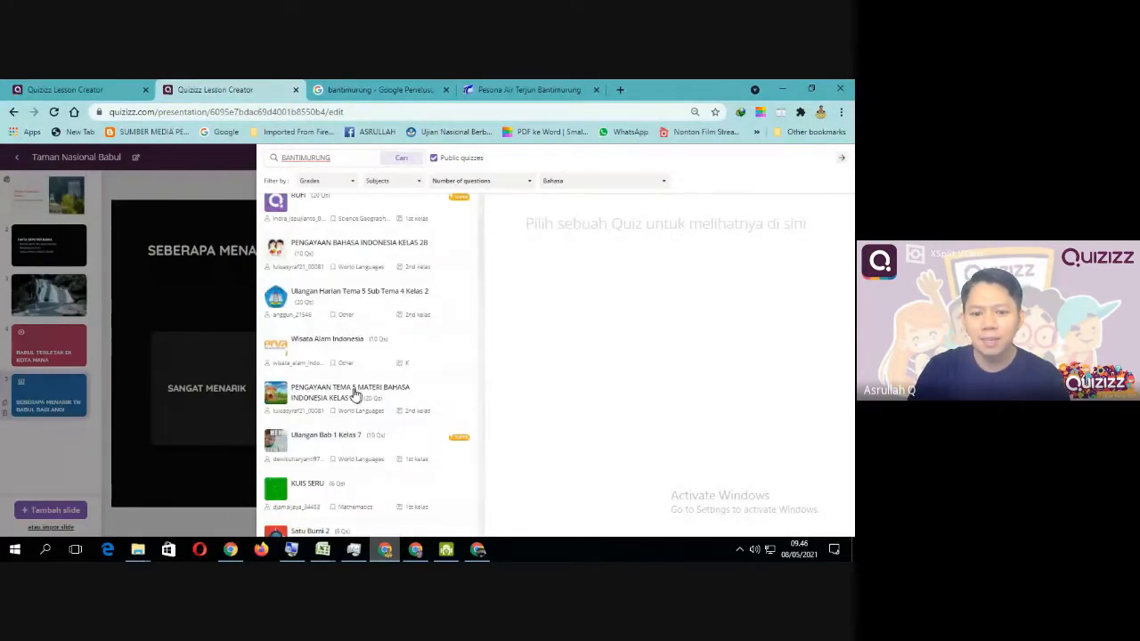
# Step: Teleport the "Africa Van Java" question from the Wisata Alam Indonesia quiz into the lesson, and close the quiz search
pyautogui.click(328, 351)
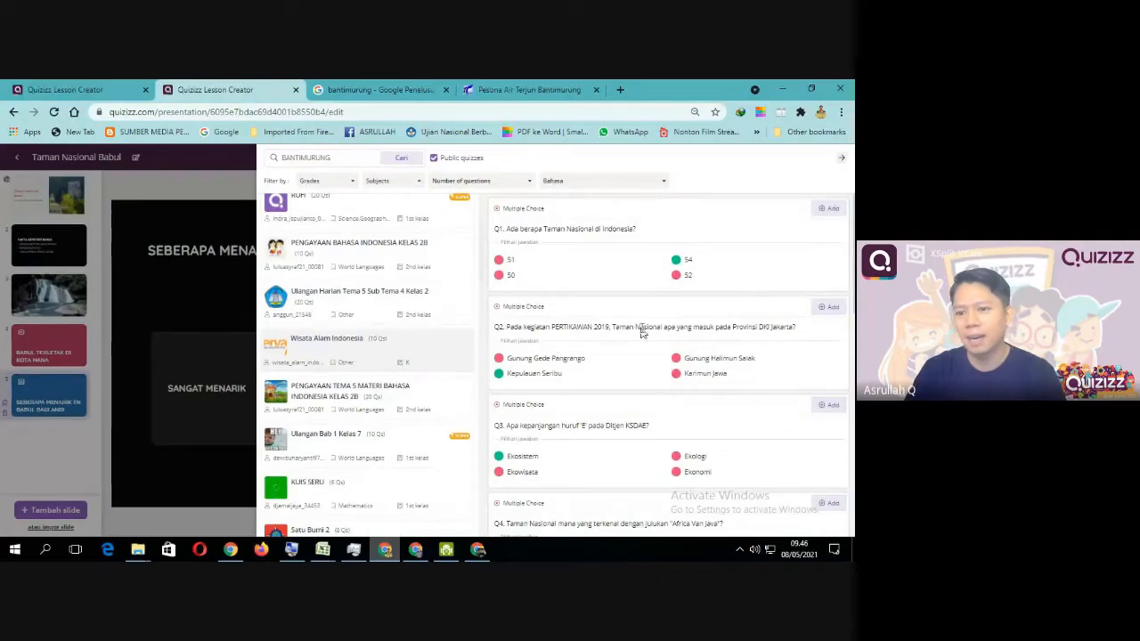
pyautogui.scroll(-1, 553, 328)
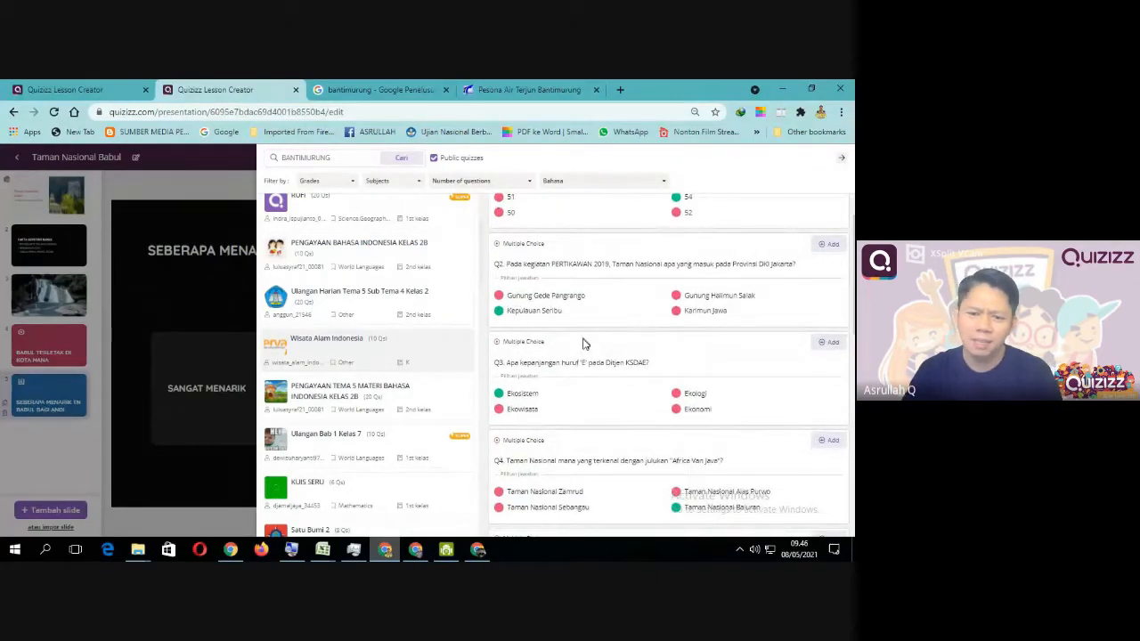
pyautogui.scroll(-1, 606, 330)
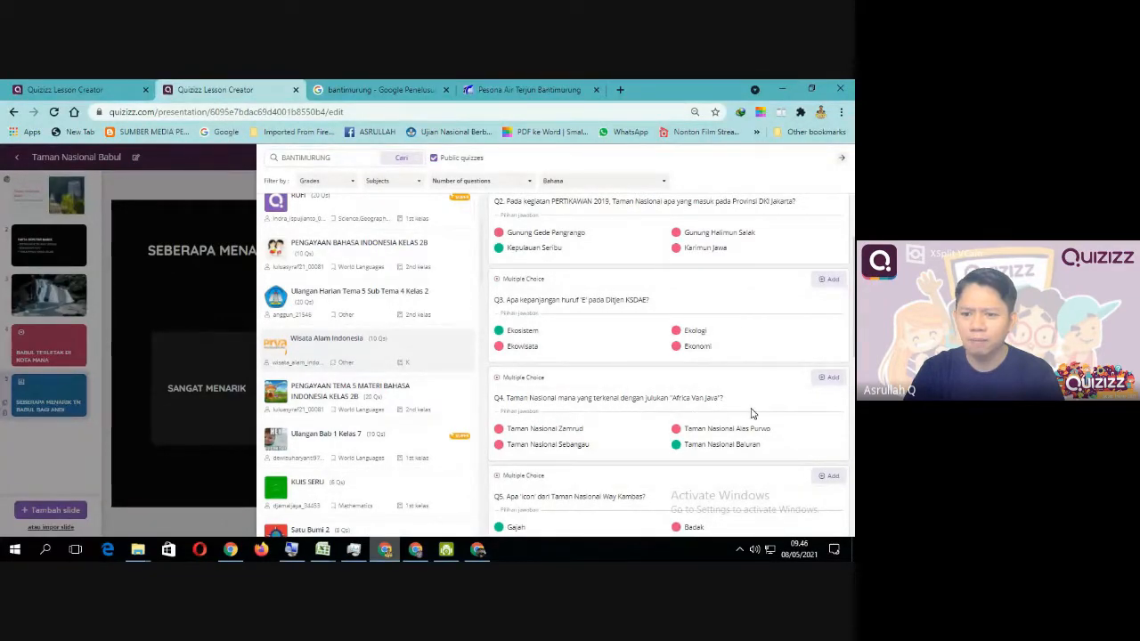
pyautogui.click(830, 381)
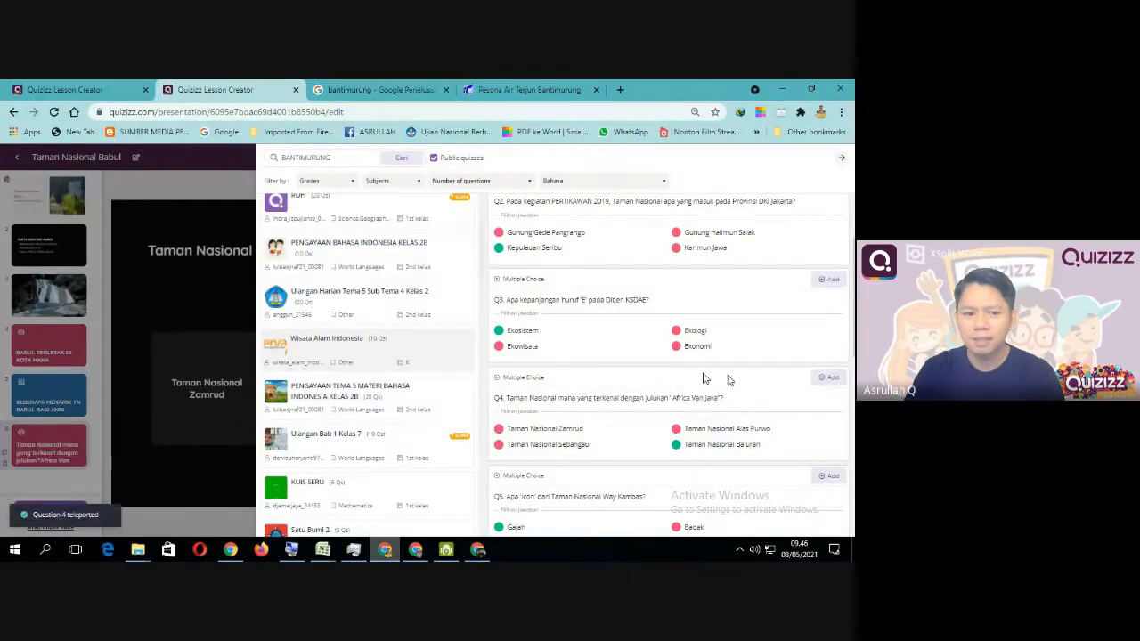
pyautogui.click(841, 158)
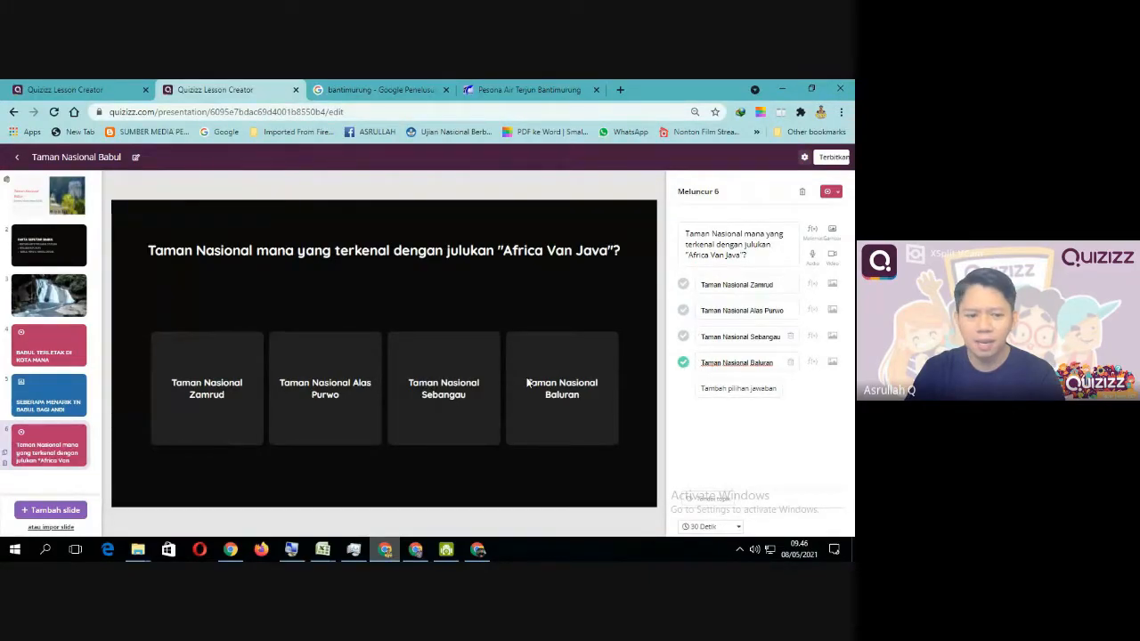
# Step: Teleport question 2, about flora and fauna conservation areas, from the 10-question "taman nasional" Geography quiz into the lesson
pyautogui.click(41, 512)
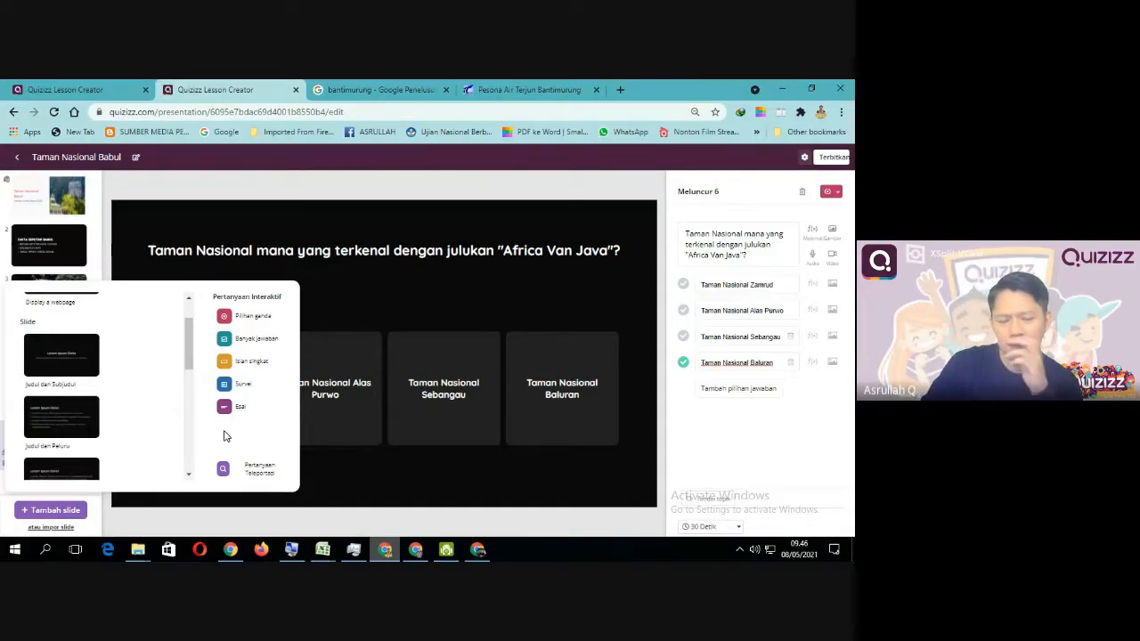
pyautogui.click(259, 472)
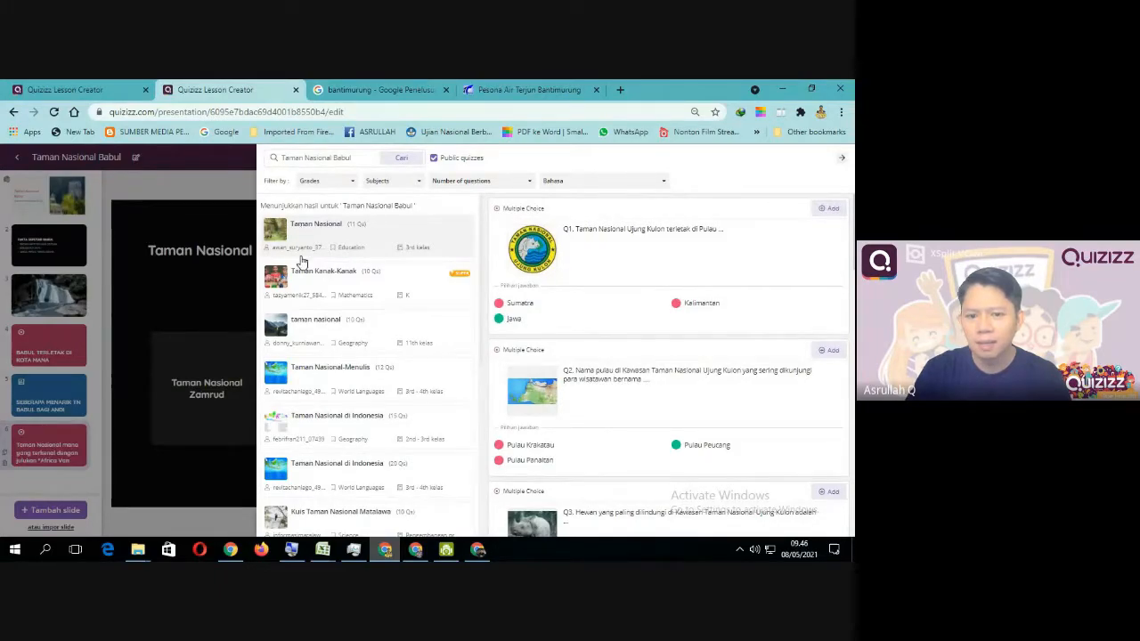
pyautogui.click(299, 328)
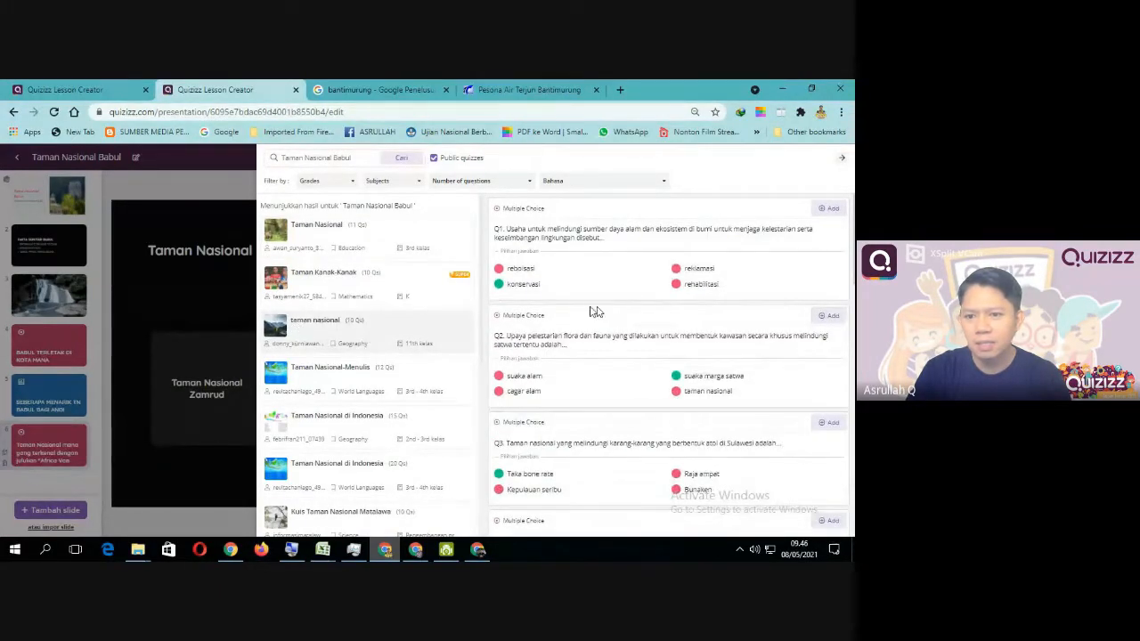
pyautogui.scroll(-2, 677, 374)
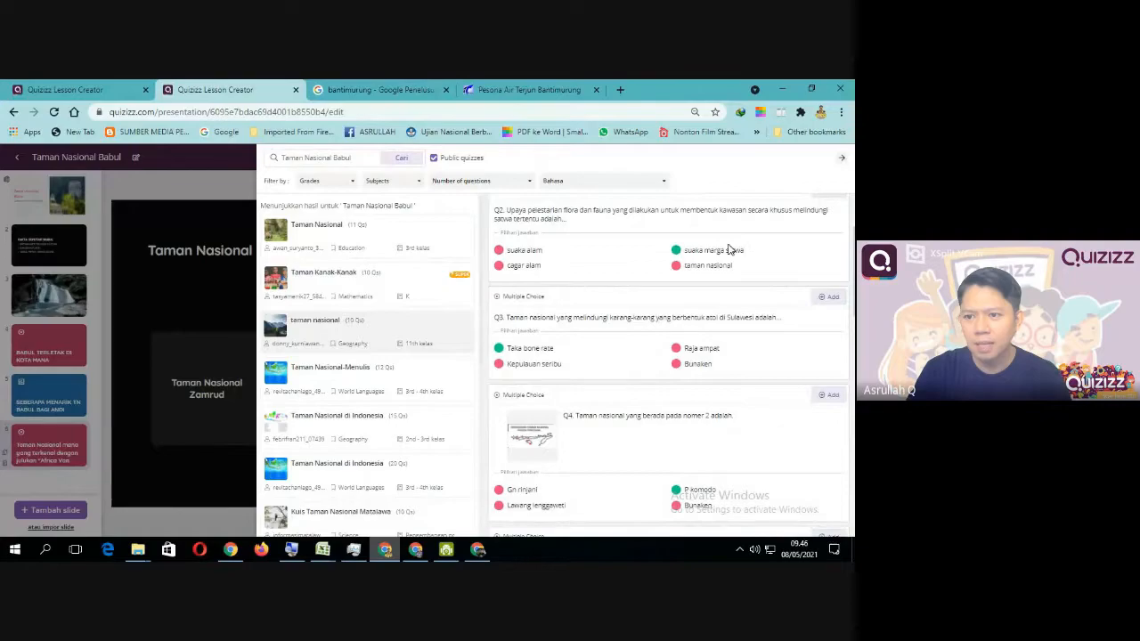
pyautogui.scroll(1, 733, 250)
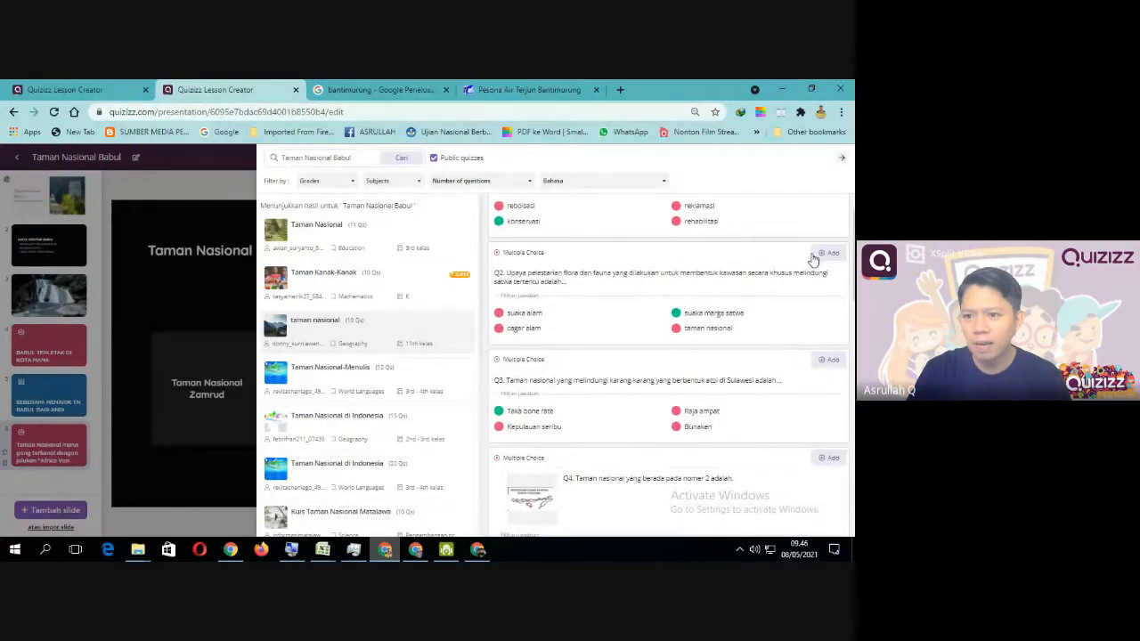
pyautogui.click(830, 255)
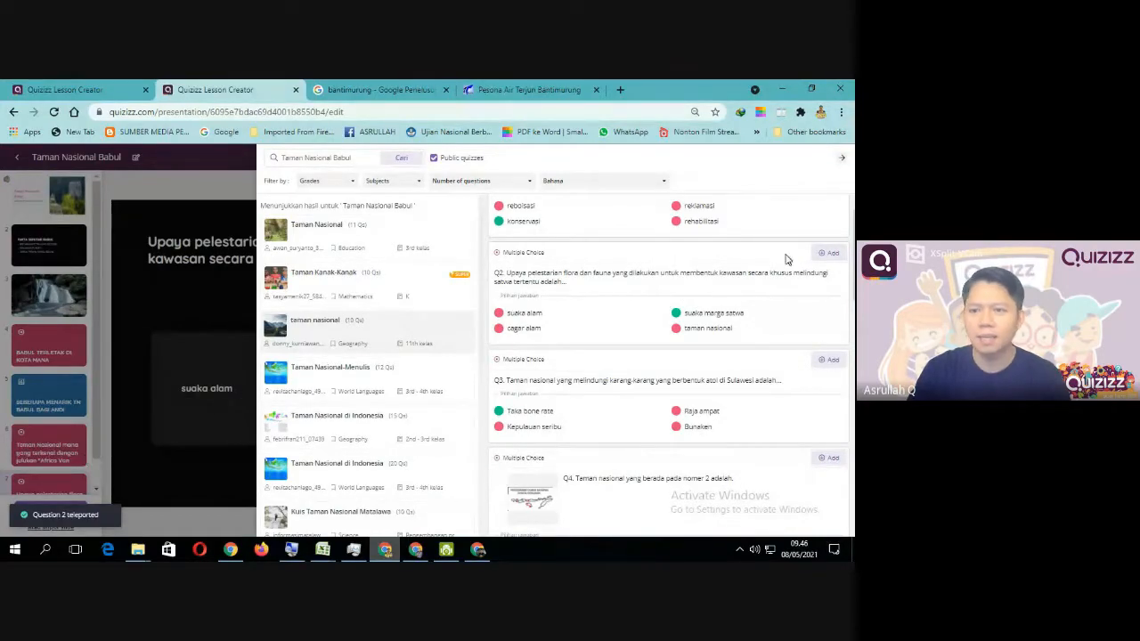
pyautogui.click(841, 157)
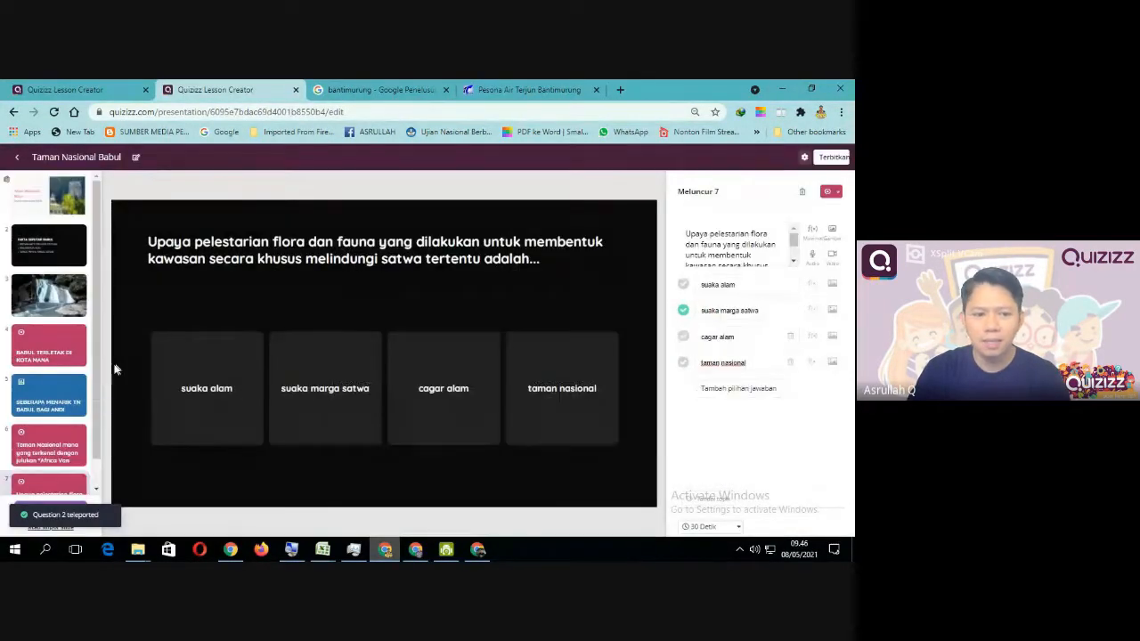
# Step: Review the lesson's slide list from the title slide through slide 7
pyautogui.scroll(-1, 99, 389)
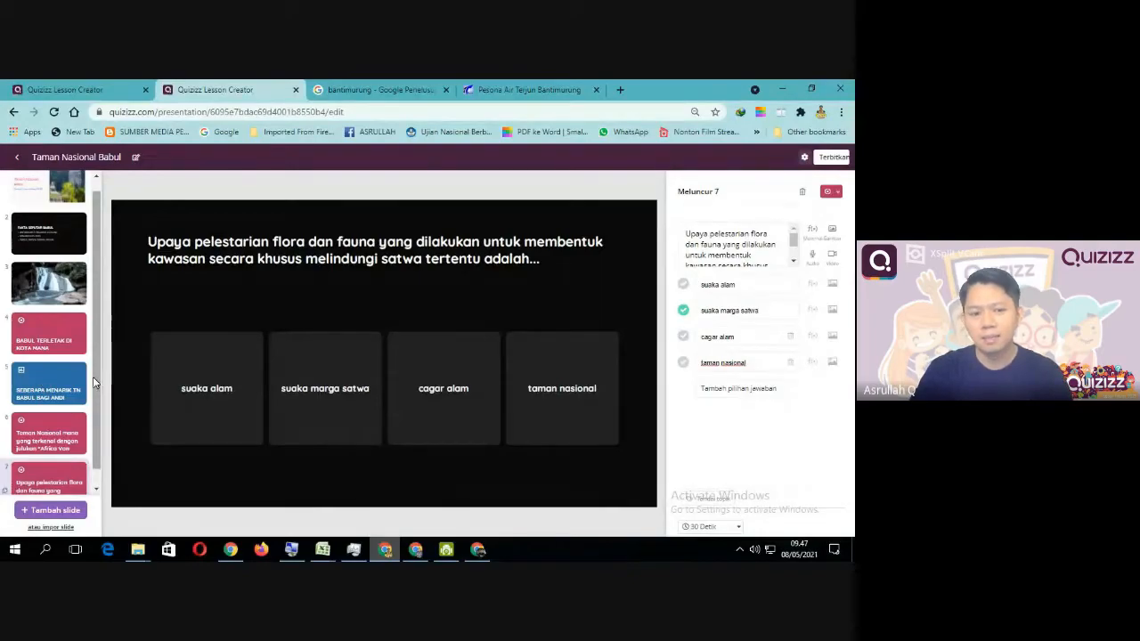
pyautogui.scroll(-1, 97, 375)
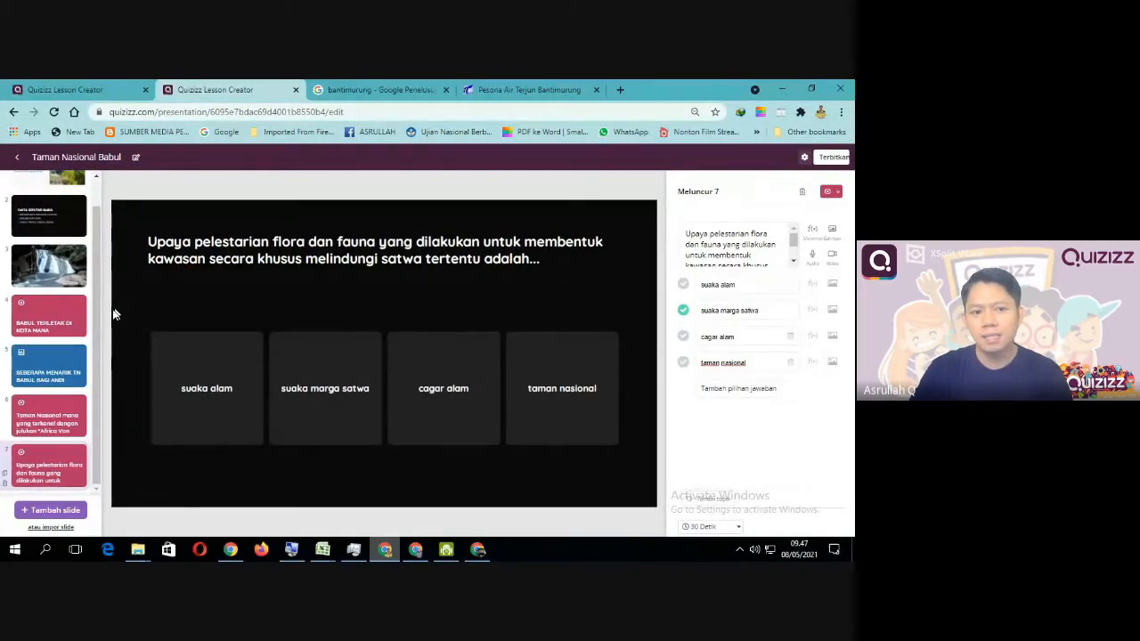
pyautogui.scroll(2, 97, 303)
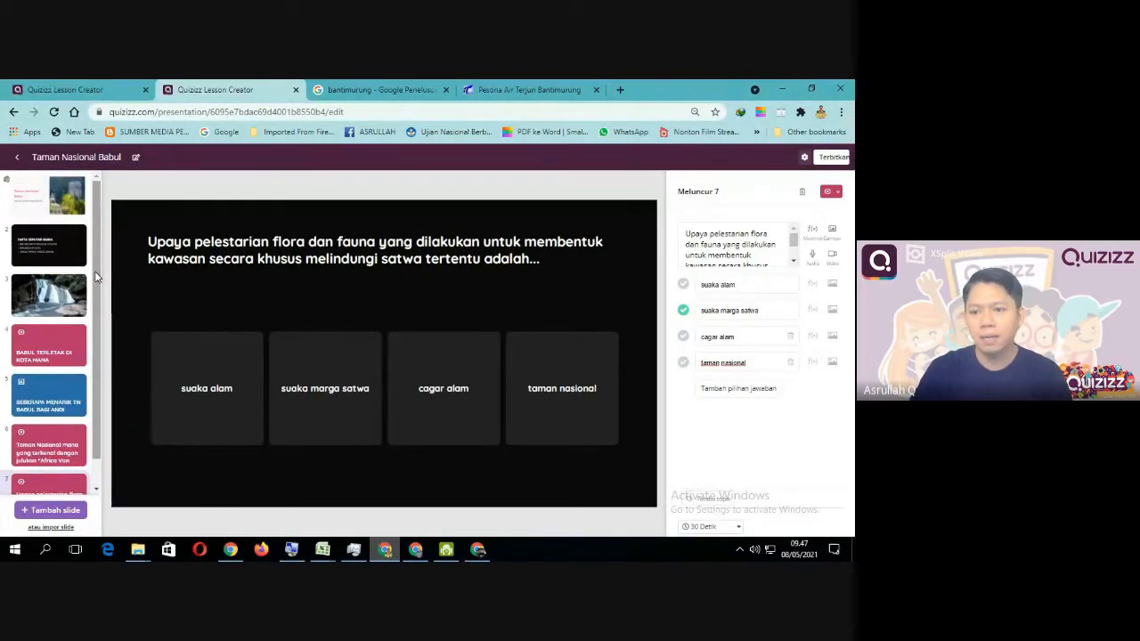
pyautogui.scroll(-2, 96, 273)
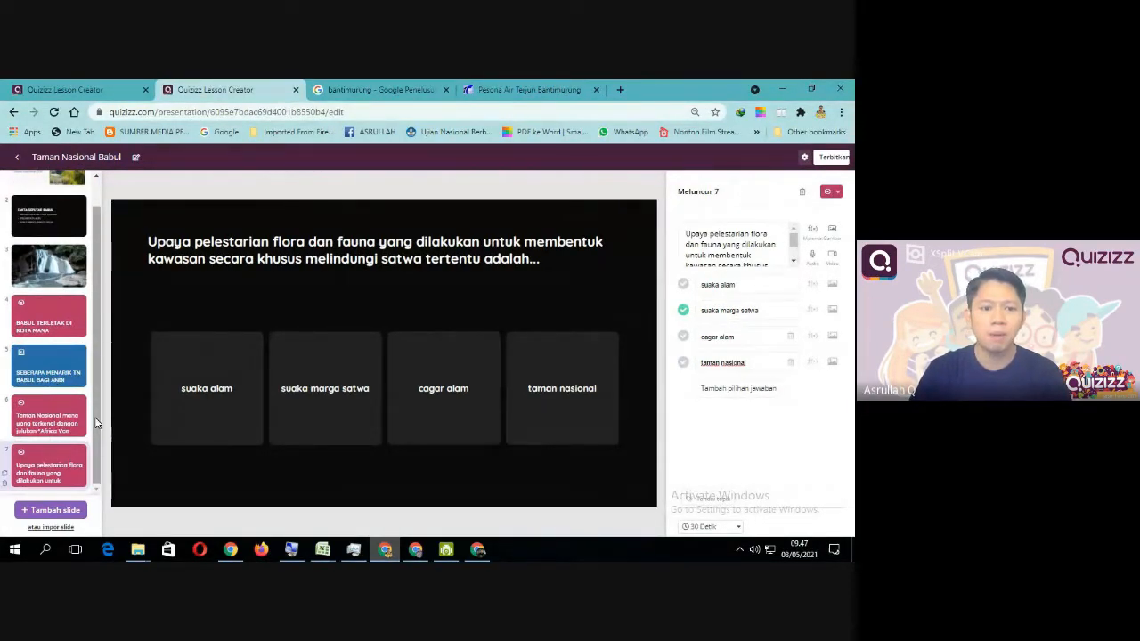
pyautogui.scroll(2, 97, 350)
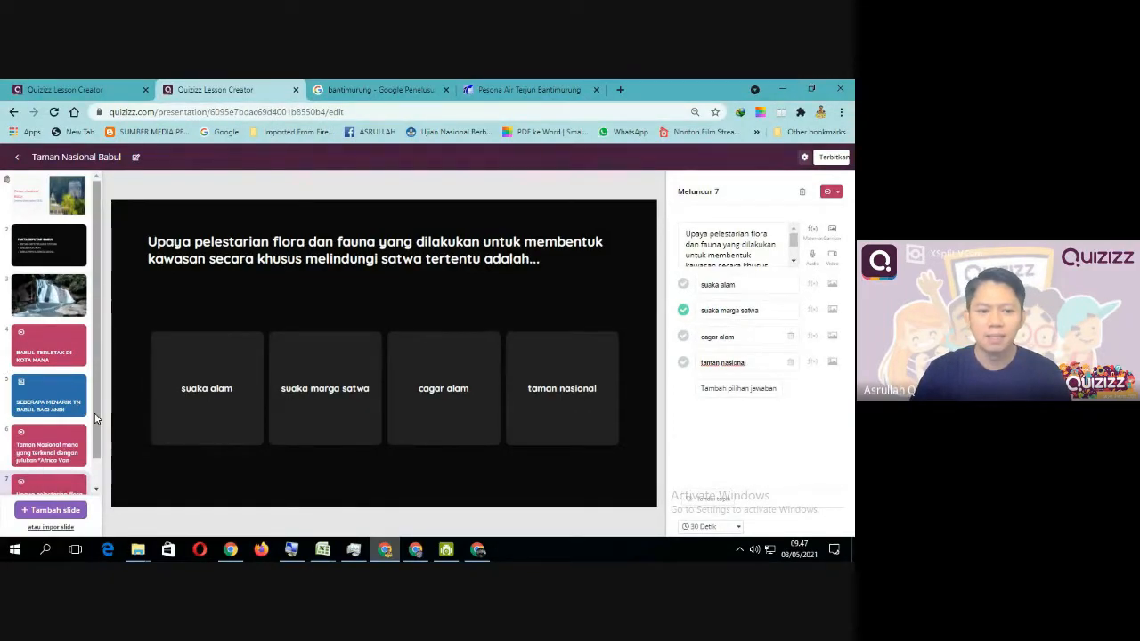
pyautogui.scroll(-1, 81, 462)
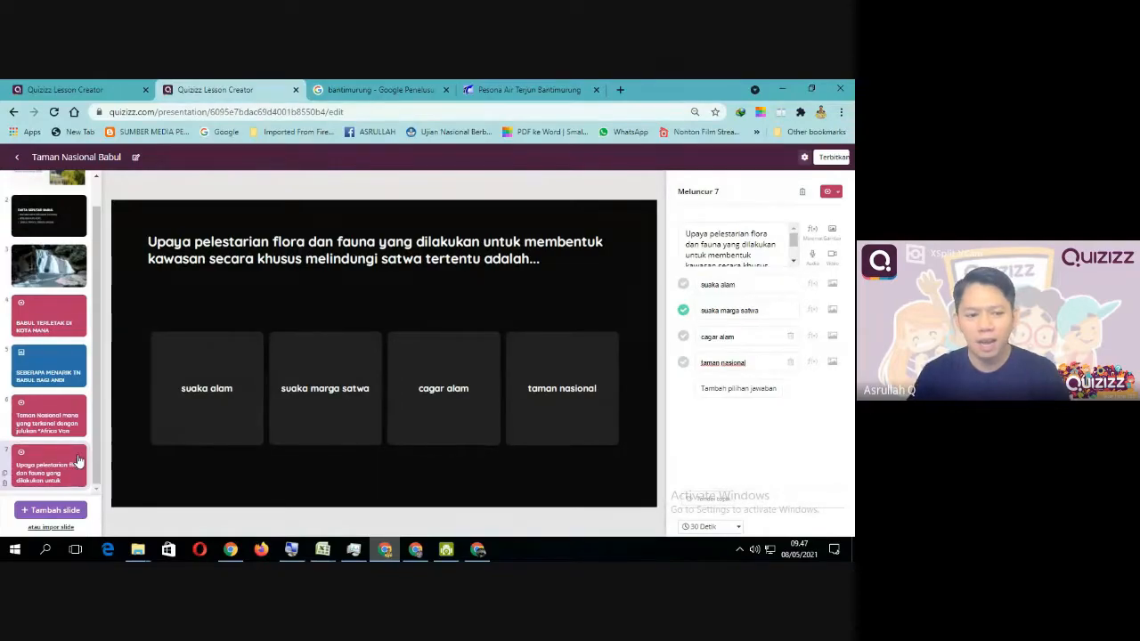
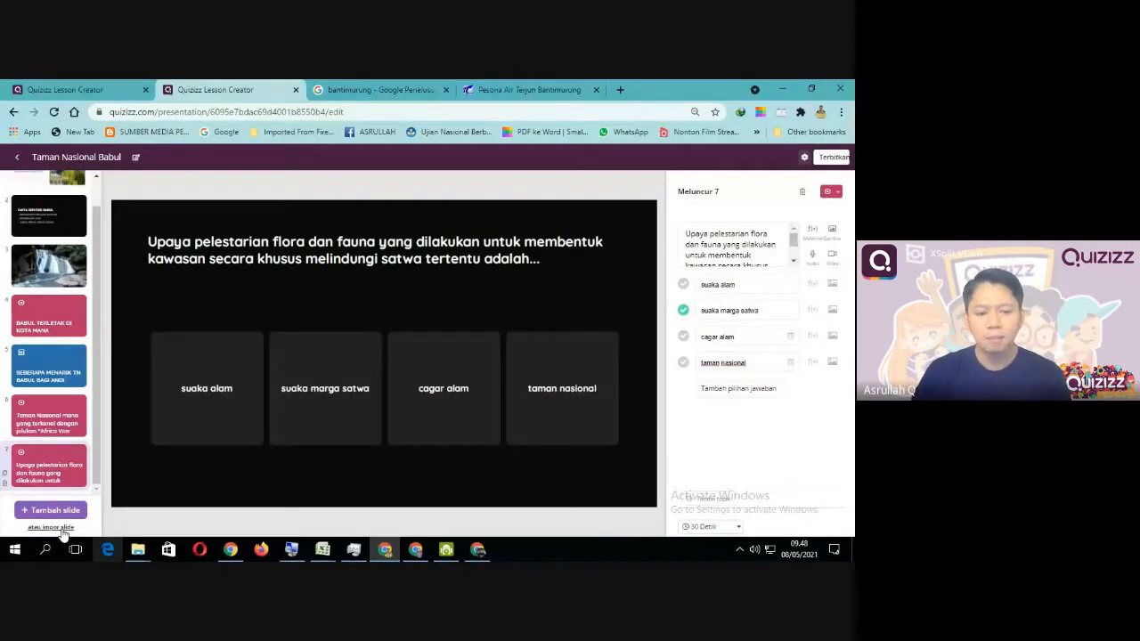
# Step: Open the slide import for this lesson and view the instructions for Google Slides and Powerpoint sources
pyautogui.click(62, 528)
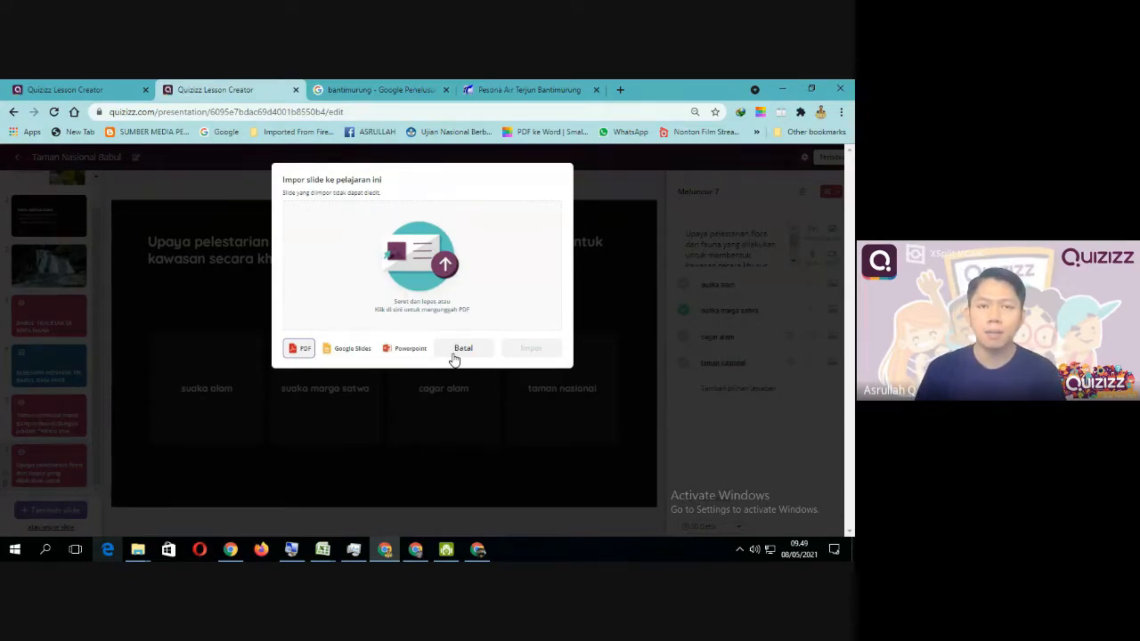
pyautogui.click(350, 351)
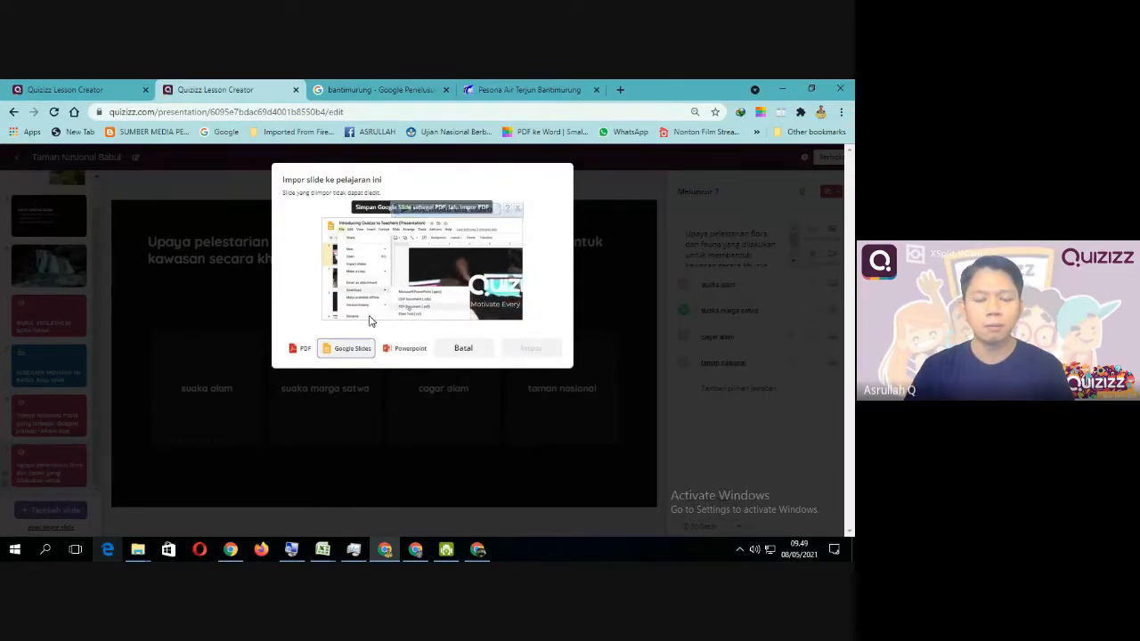
pyautogui.click(392, 350)
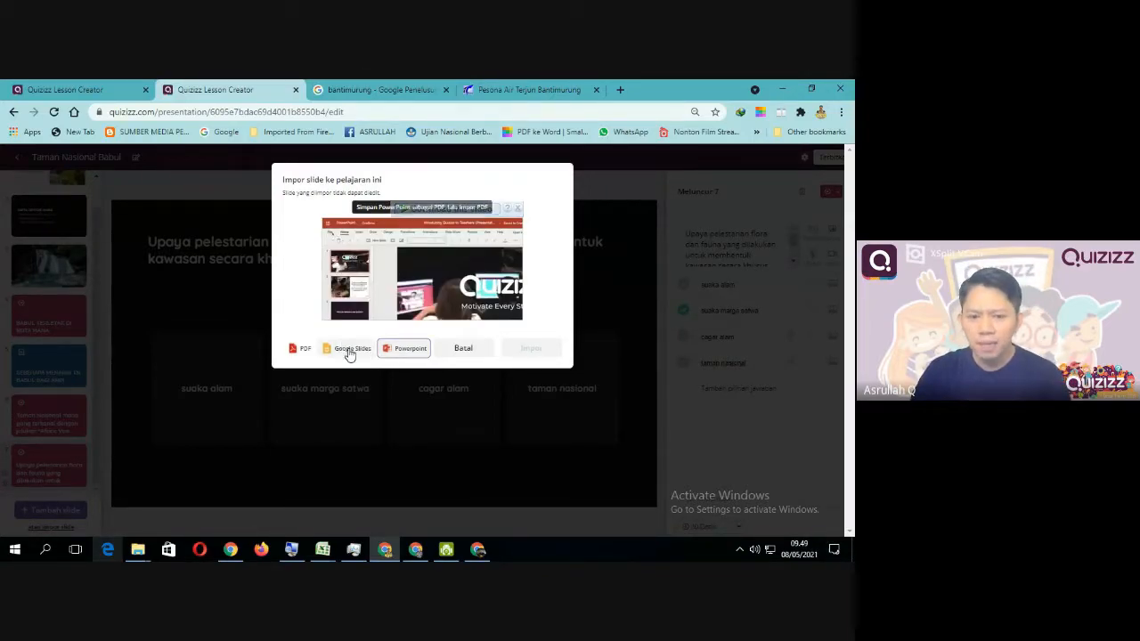
# Step: Switch to the PENDAHULUAN QUIZIZZ presentation in Google Slides and download it as a PDF to the Downloads\Documents folder
pyautogui.click(419, 550)
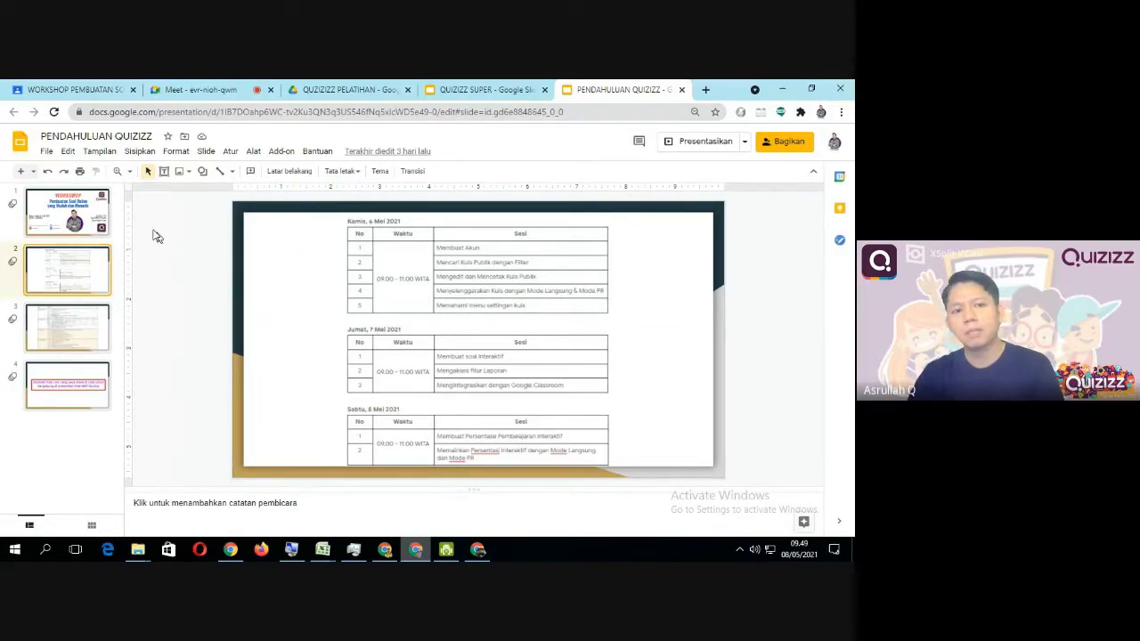
pyautogui.click(46, 151)
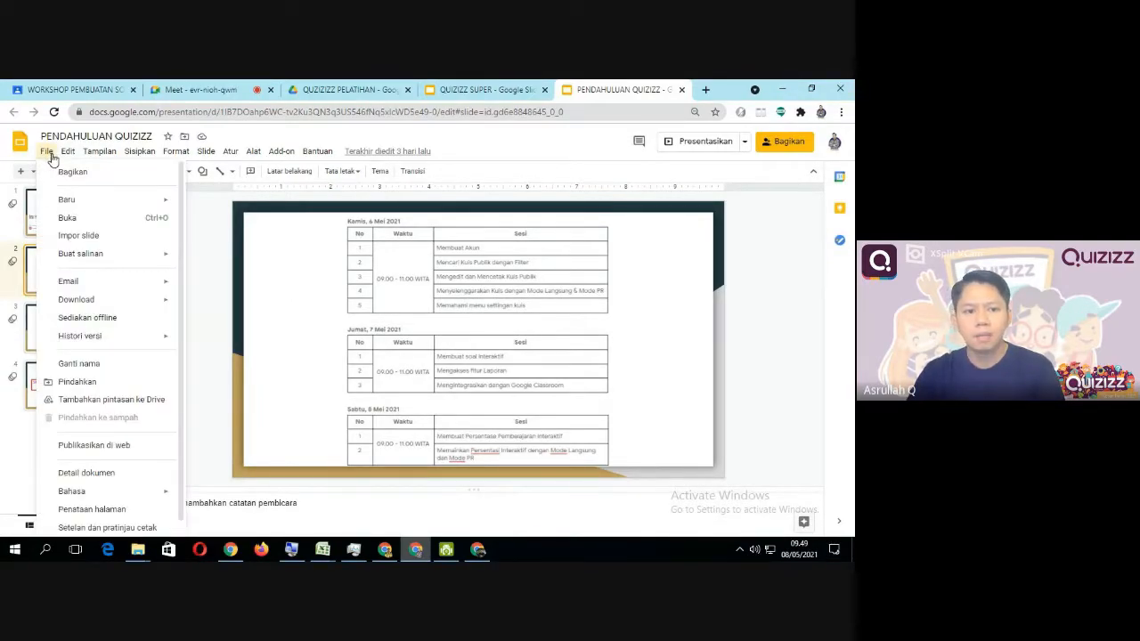
pyautogui.moveTo(89, 301)
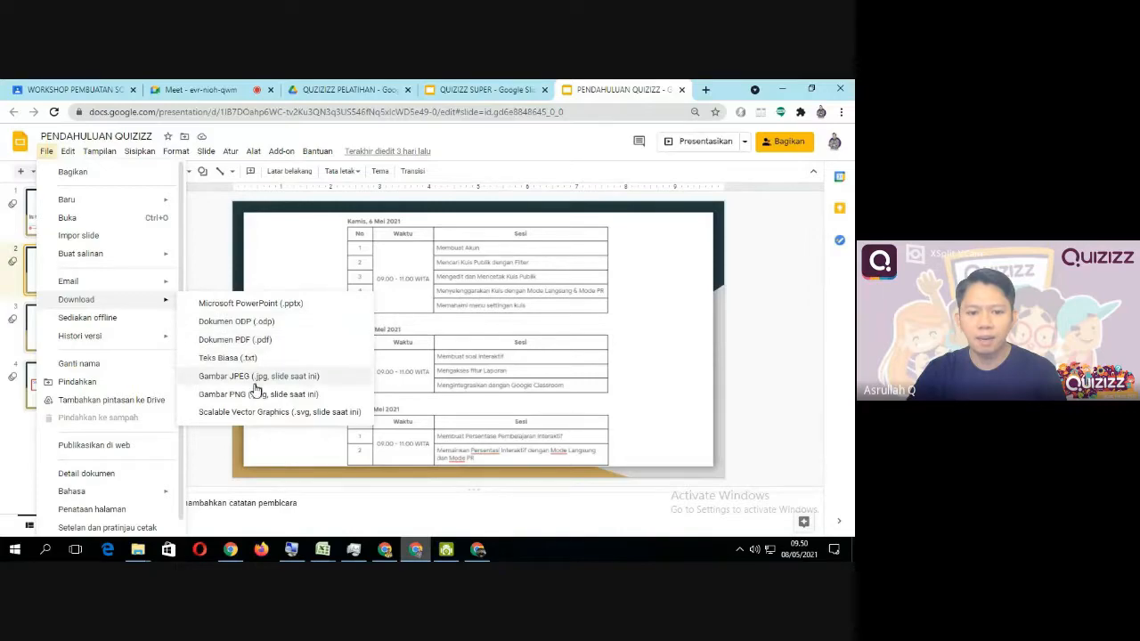
pyautogui.click(248, 347)
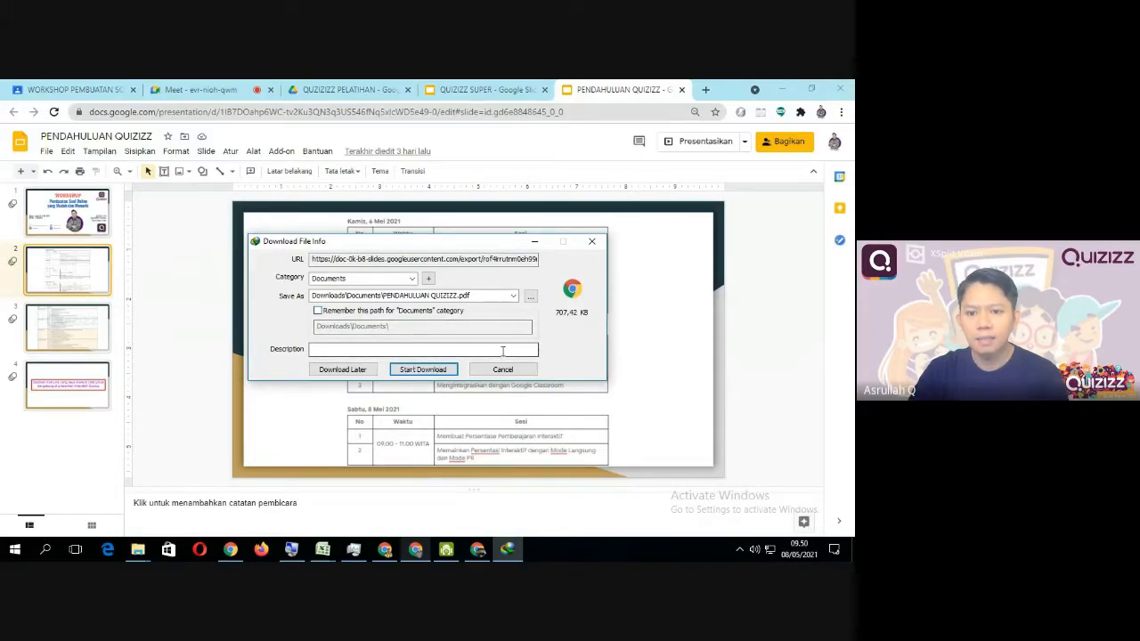
pyautogui.click(514, 297)
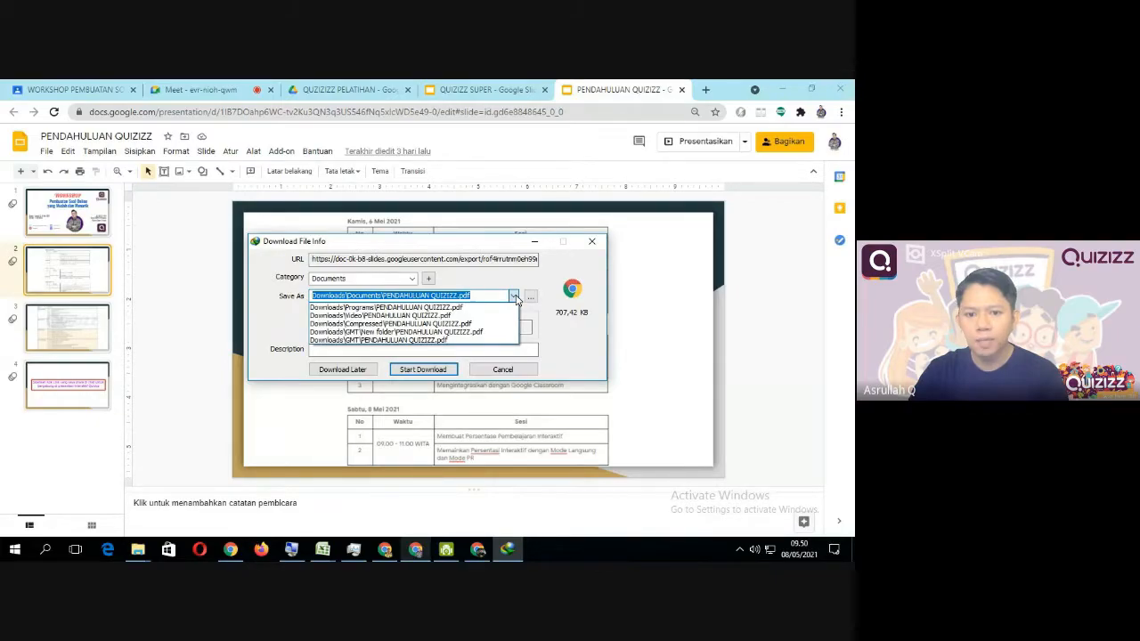
pyautogui.click(504, 283)
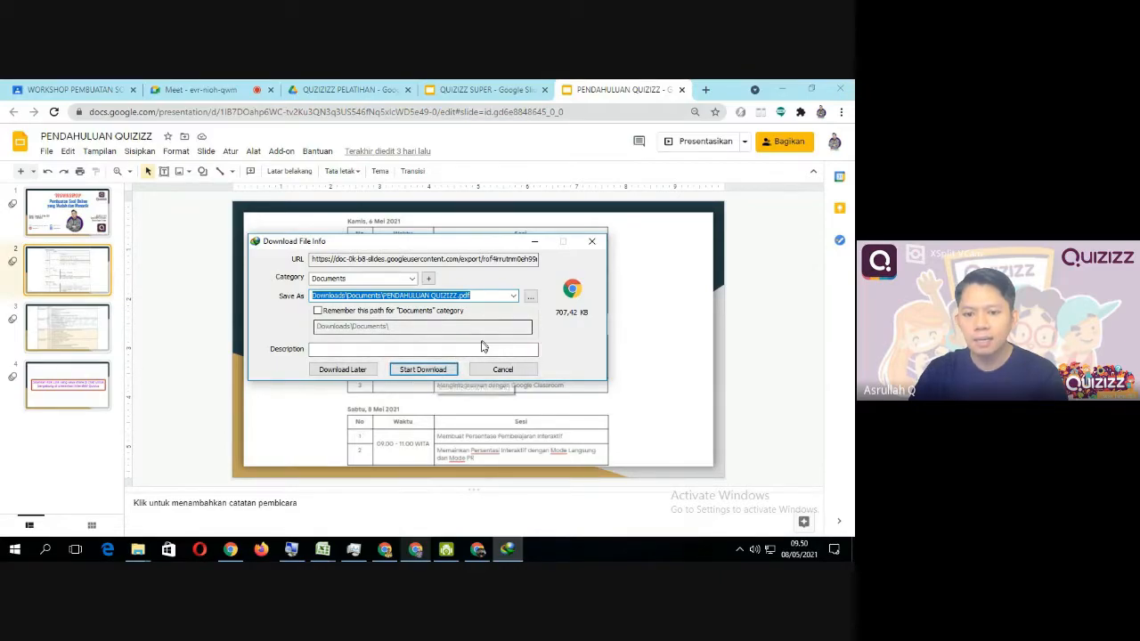
pyautogui.click(429, 372)
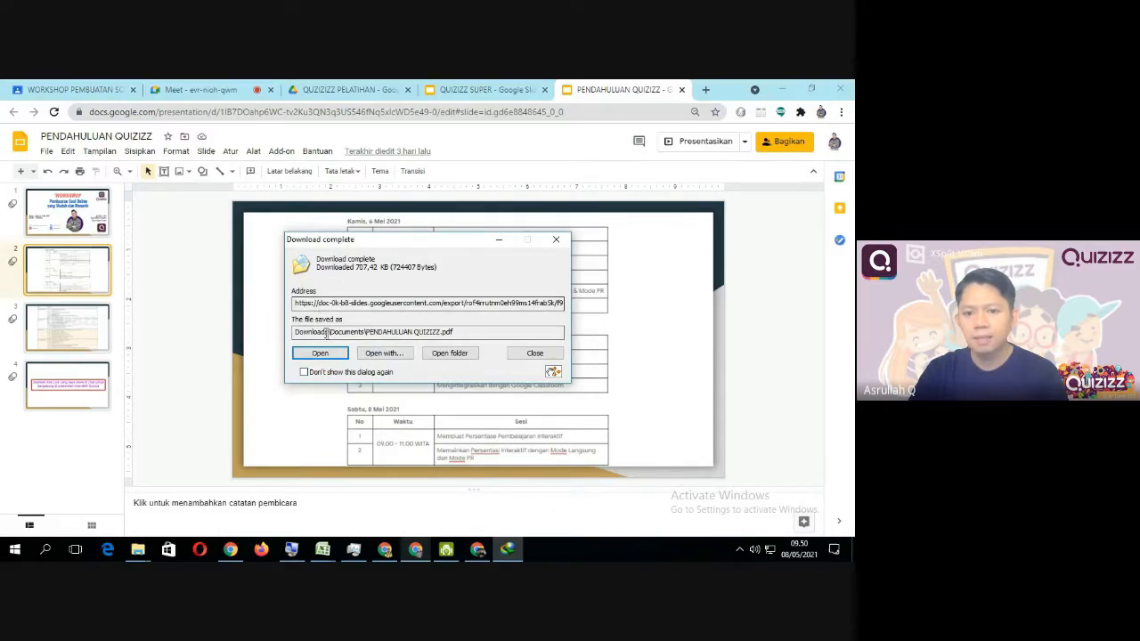
# Step: Show the downloaded PENDAHULUAN QUIZIZZ PDF in its folder and view the file's available actions
pyautogui.click(454, 354)
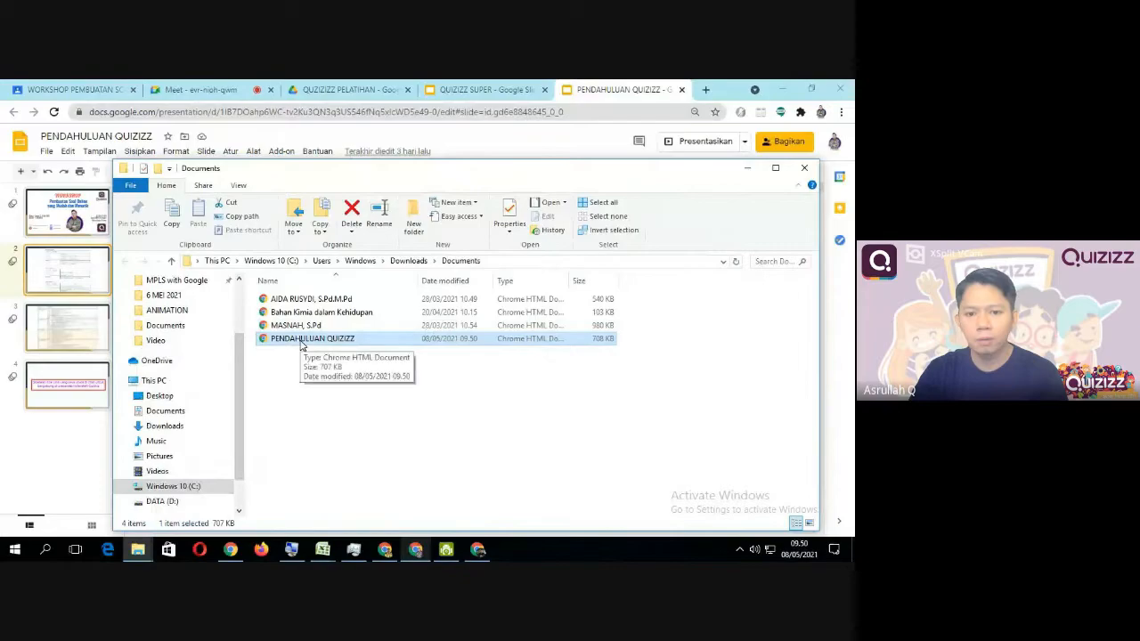
pyautogui.rightClick(301, 345)
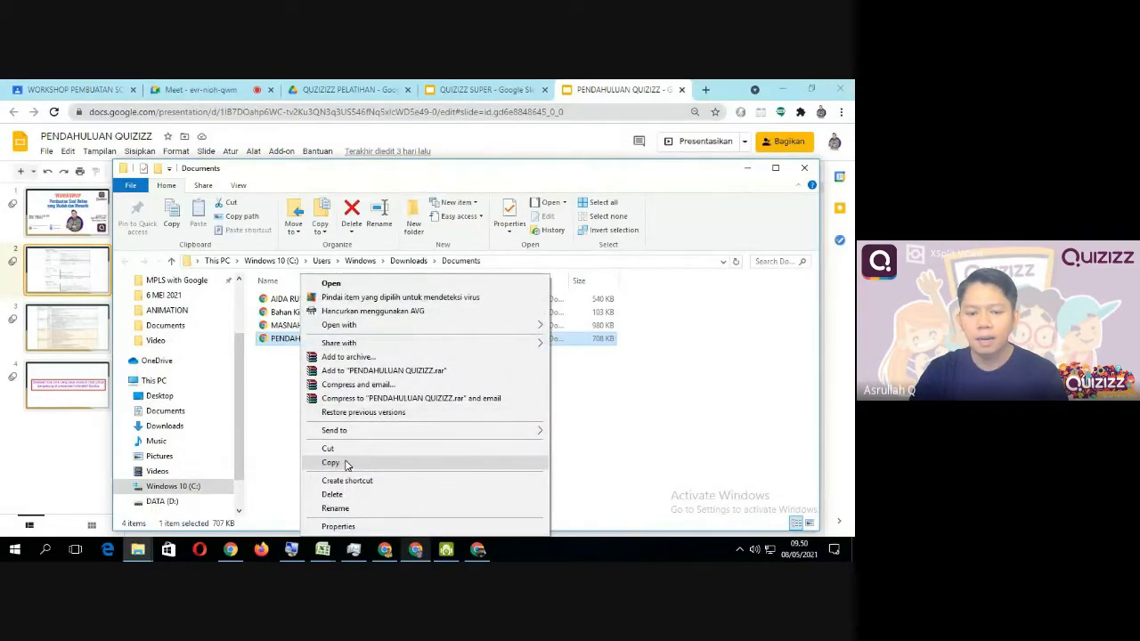
pyautogui.click(659, 348)
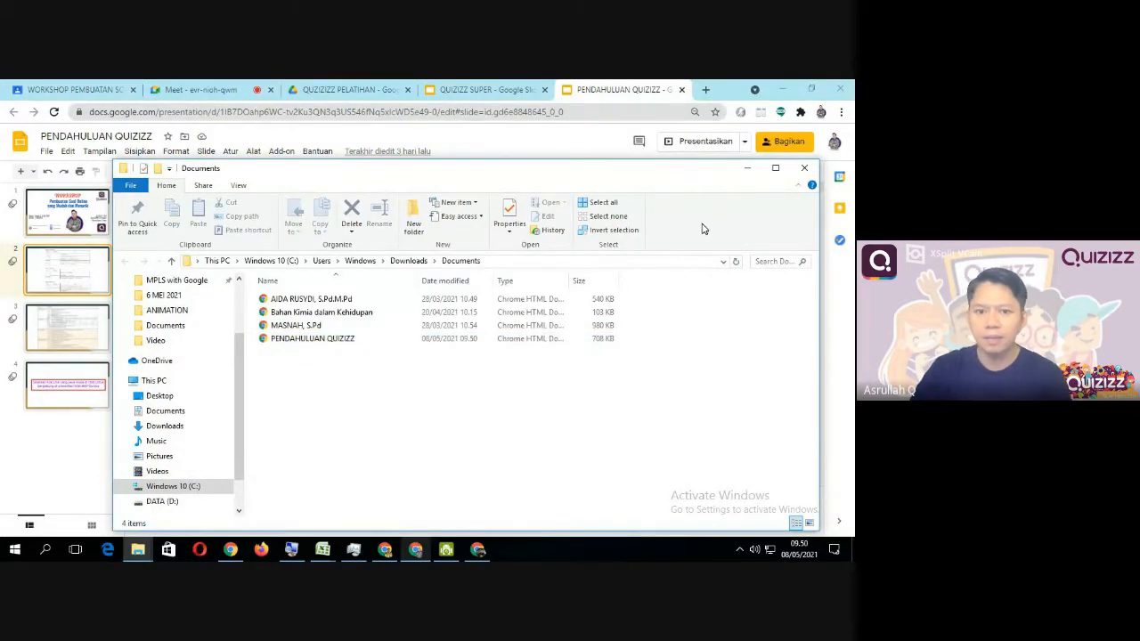
# Step: Minimize the Documents folder and all open browser windows to show the desktop, and refresh it
pyautogui.click(748, 168)
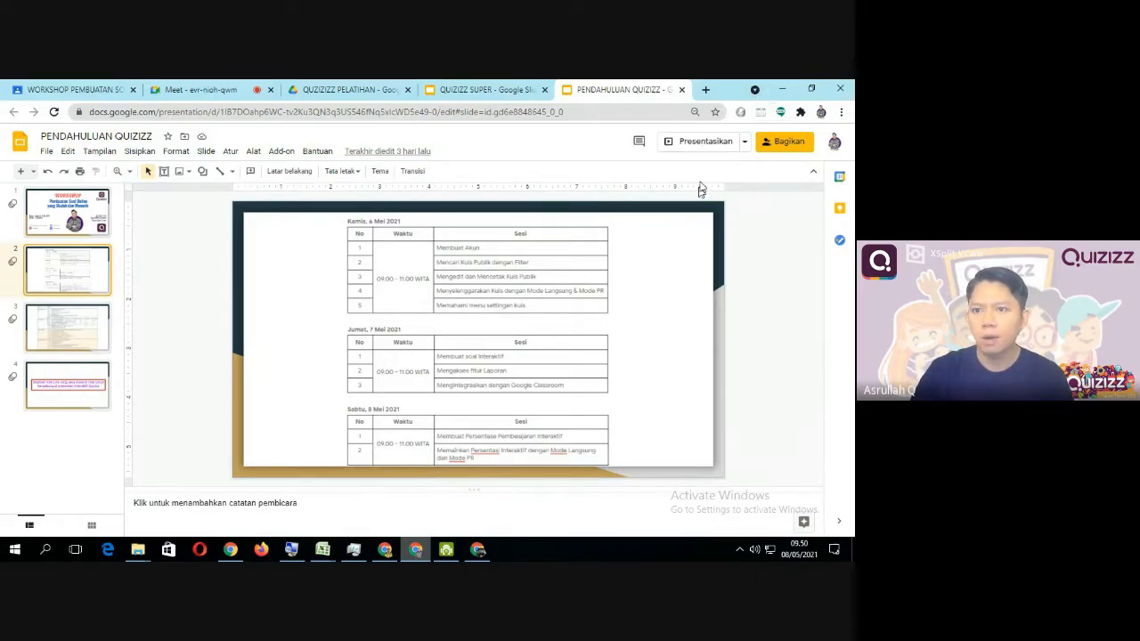
pyautogui.click(780, 89)
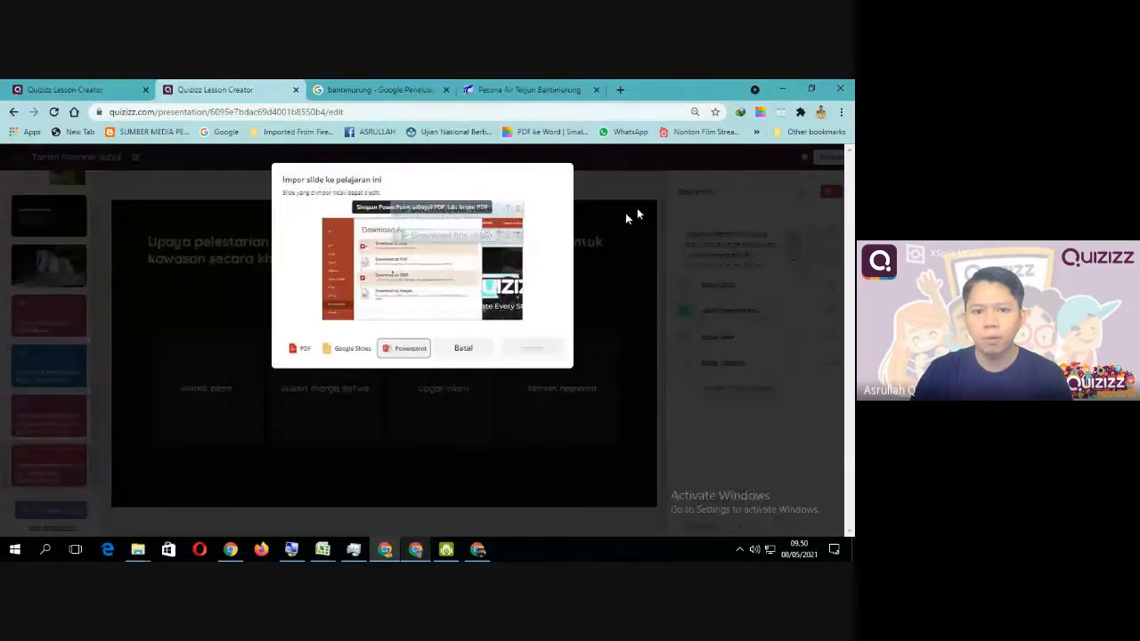
pyautogui.click(782, 90)
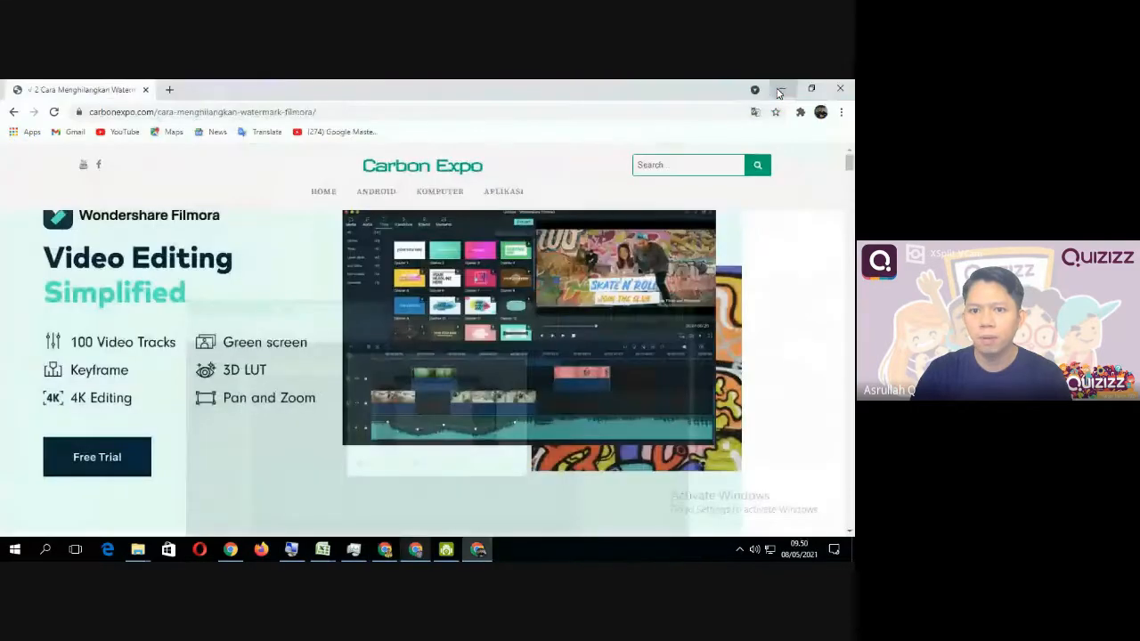
pyautogui.click(784, 89)
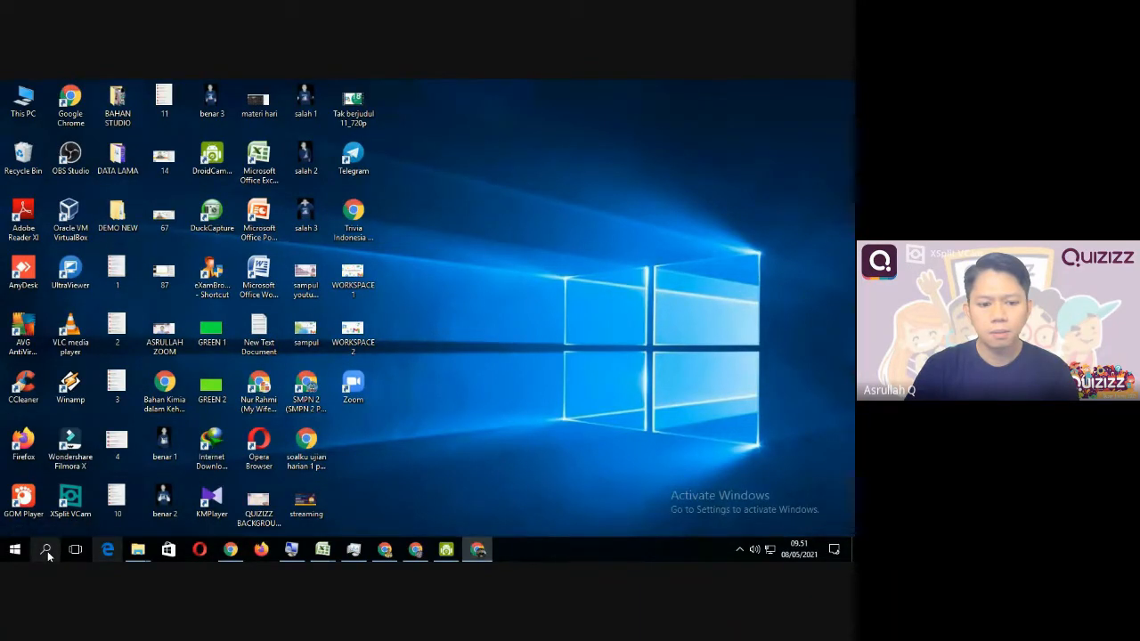
pyautogui.rightClick(596, 220)
pyautogui.click(628, 260)
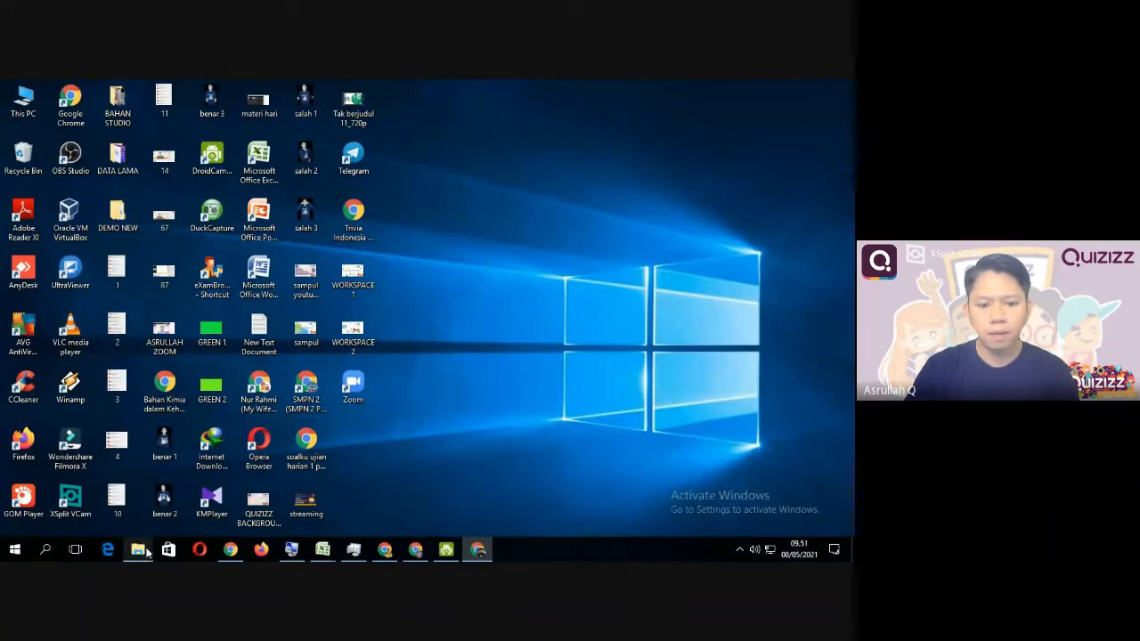
# Step: Search the DATA (D:) drive for "PPT" in File Explorer and close the folder window
pyautogui.moveTo(148, 552)
pyautogui.click(66, 499)
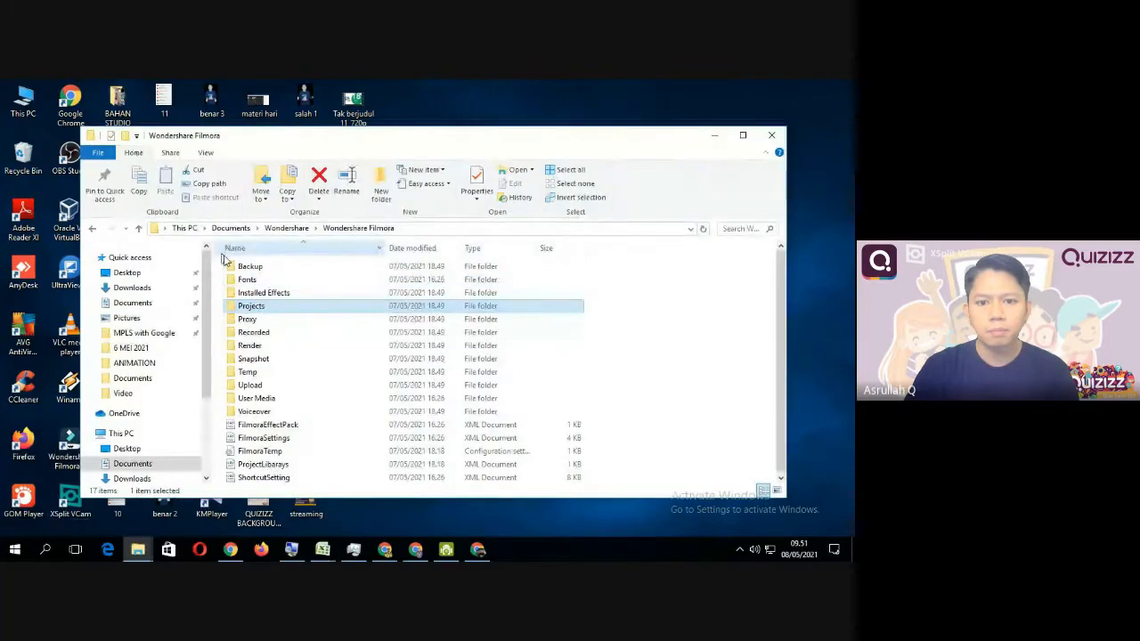
pyautogui.scroll(-2, 171, 433)
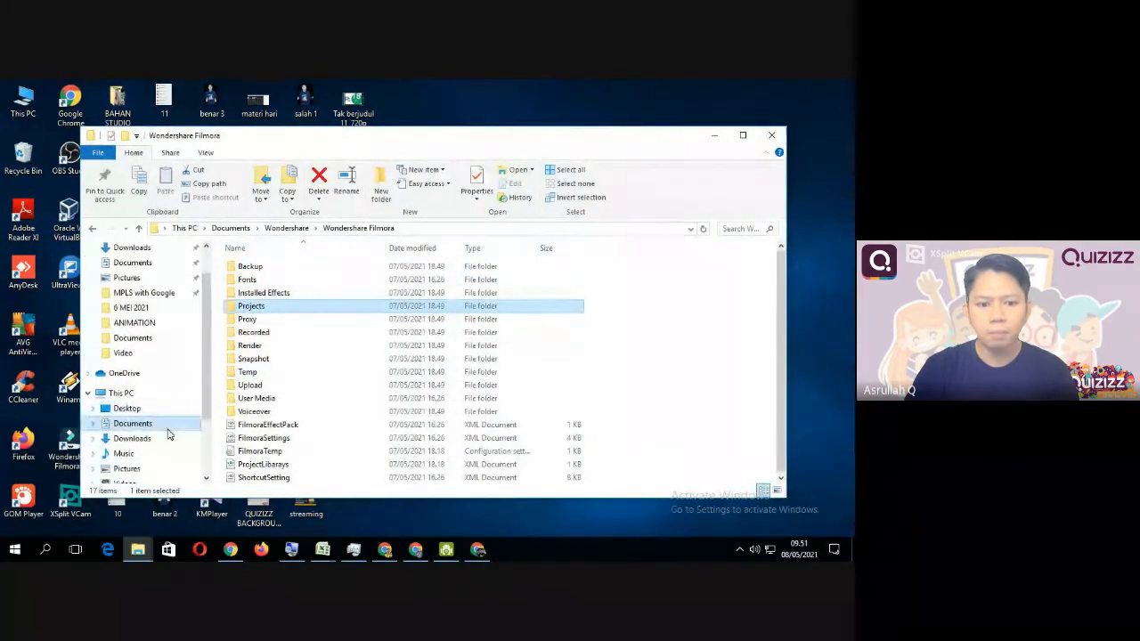
pyautogui.scroll(-1, 170, 437)
pyautogui.click(163, 424)
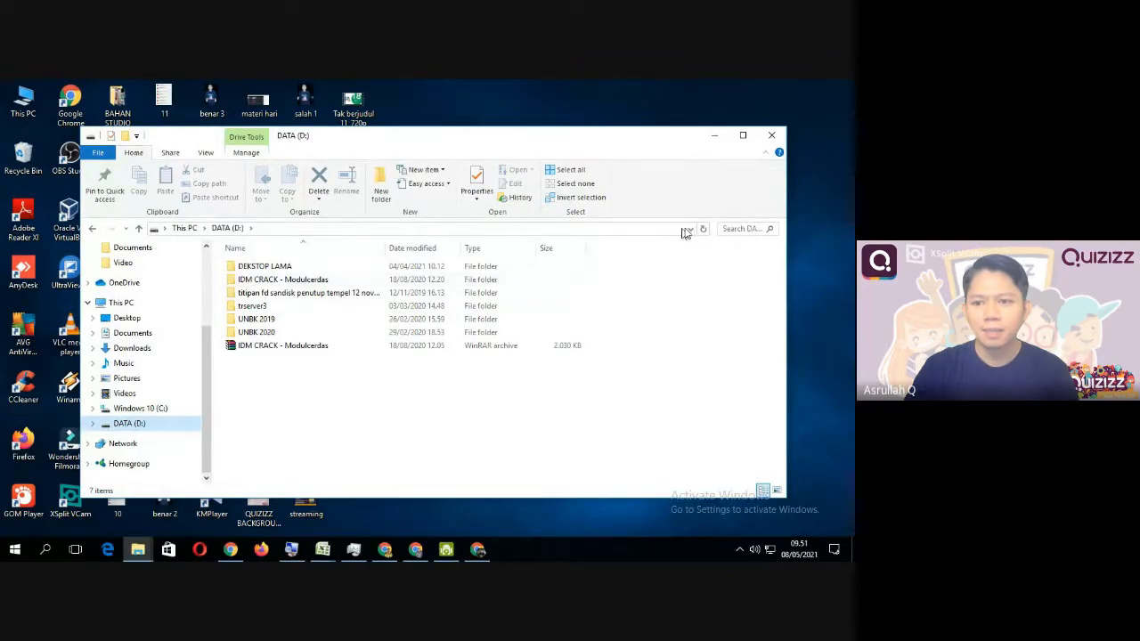
pyautogui.click(727, 229)
pyautogui.write('PPT')
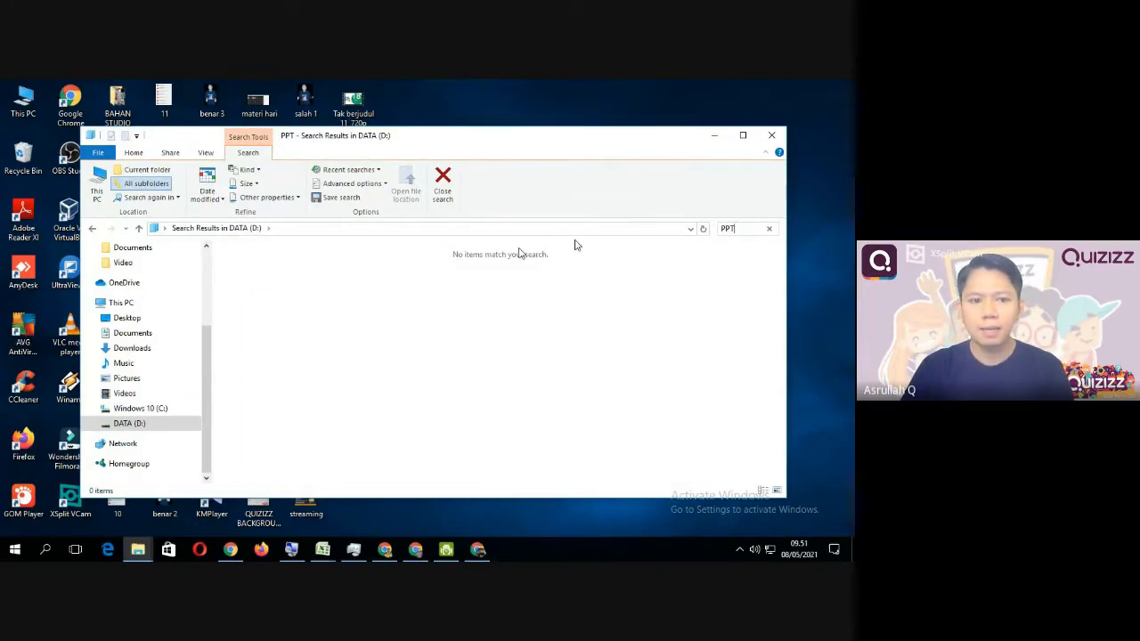
pyautogui.click(772, 135)
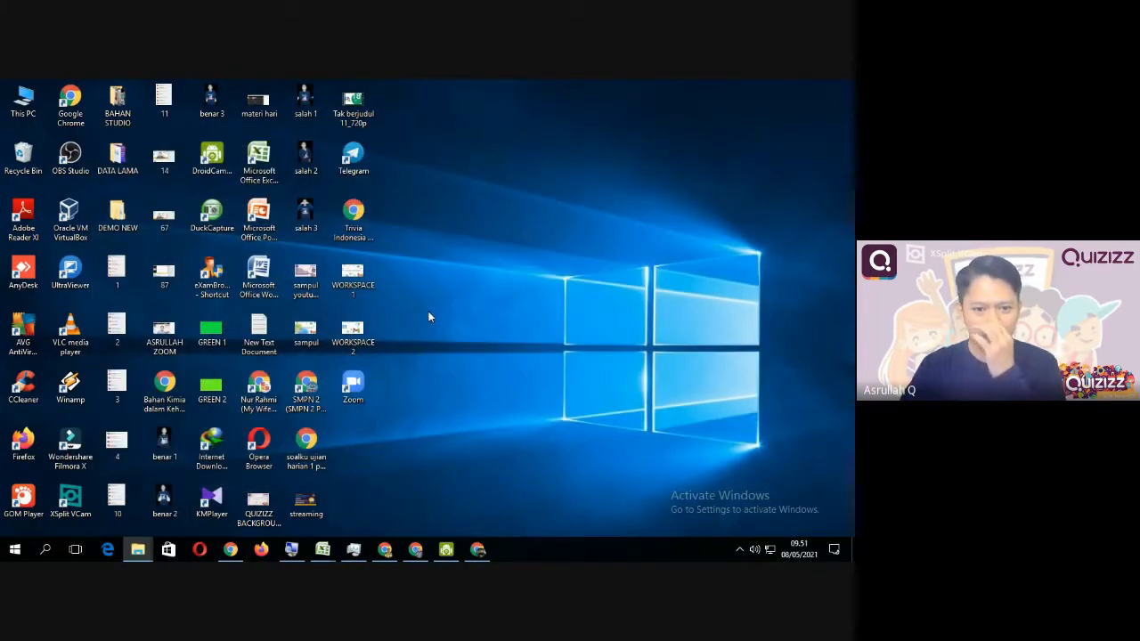
# Step: Open PowerPoint with a blank presentation, view the file types offered for saving it, and close the dialog without saving
pyautogui.doubleClick(258, 218)
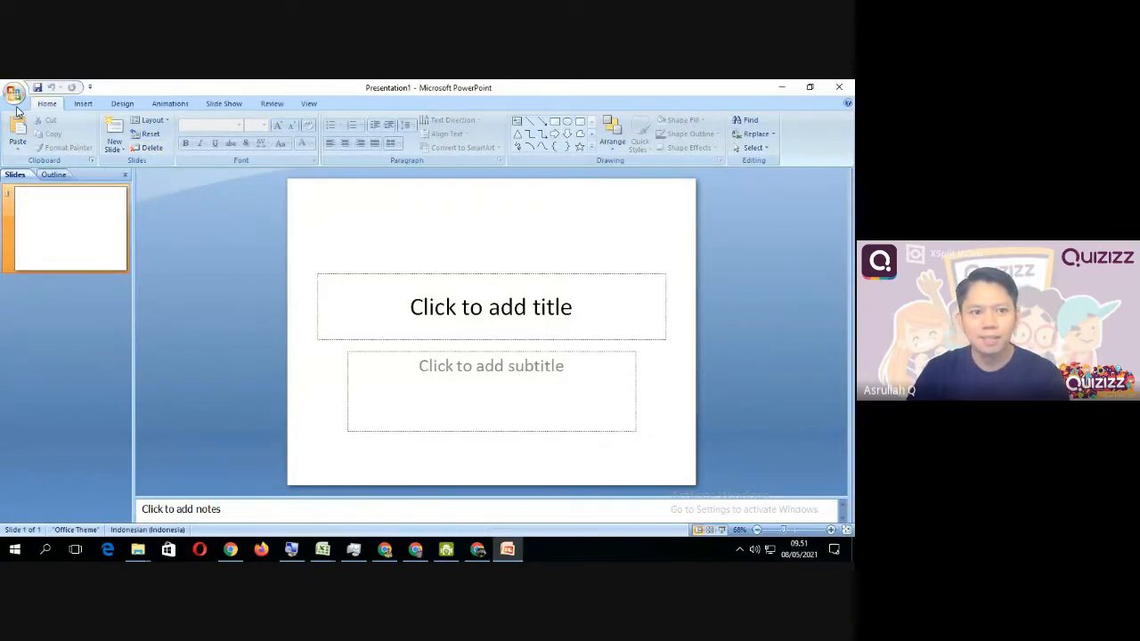
pyautogui.click(90, 88)
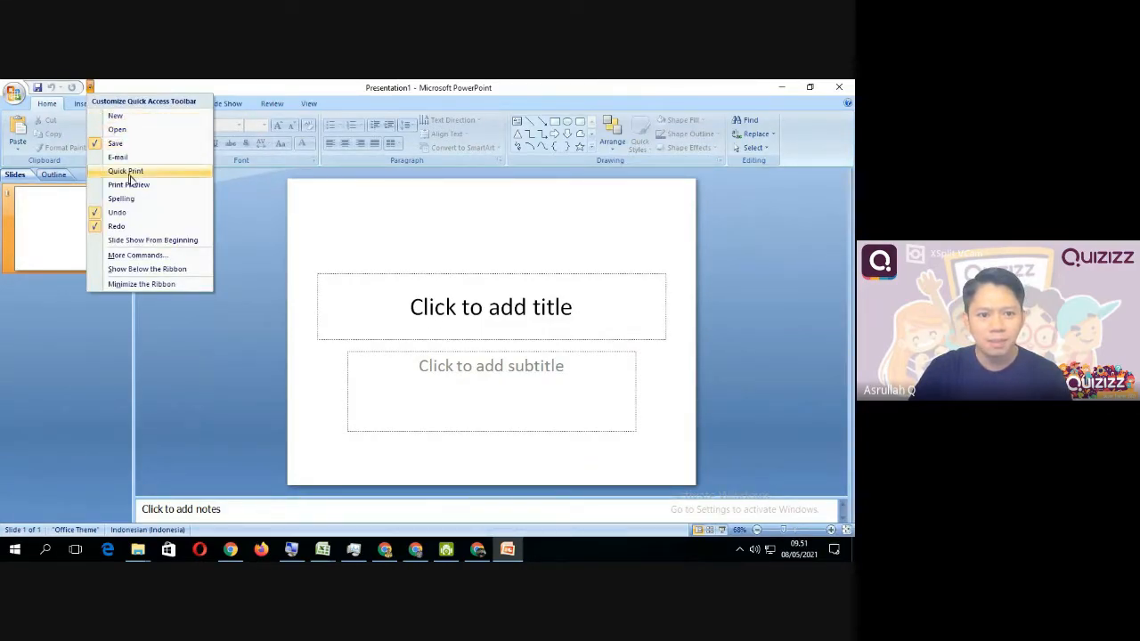
pyautogui.click(235, 200)
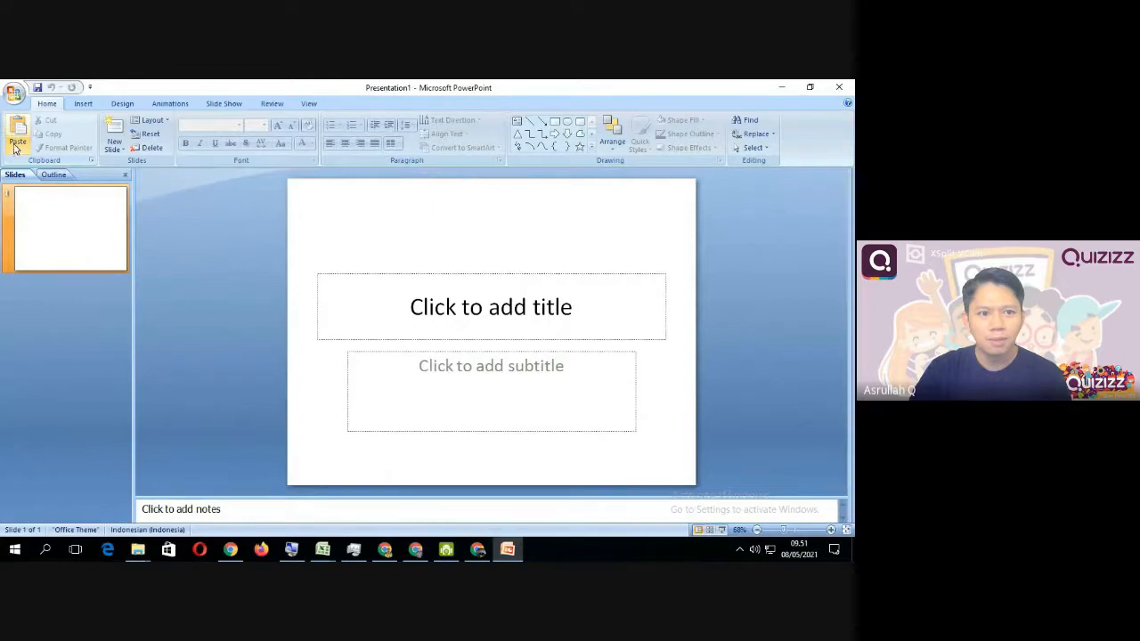
pyautogui.click(20, 97)
pyautogui.moveTo(40, 203)
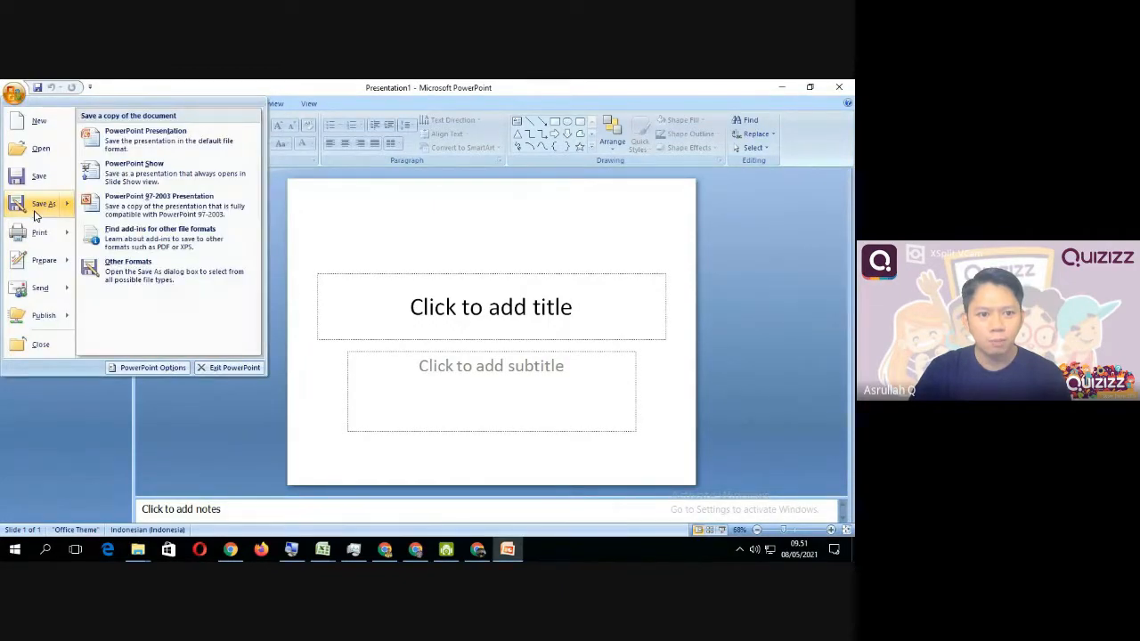
pyautogui.click(152, 140)
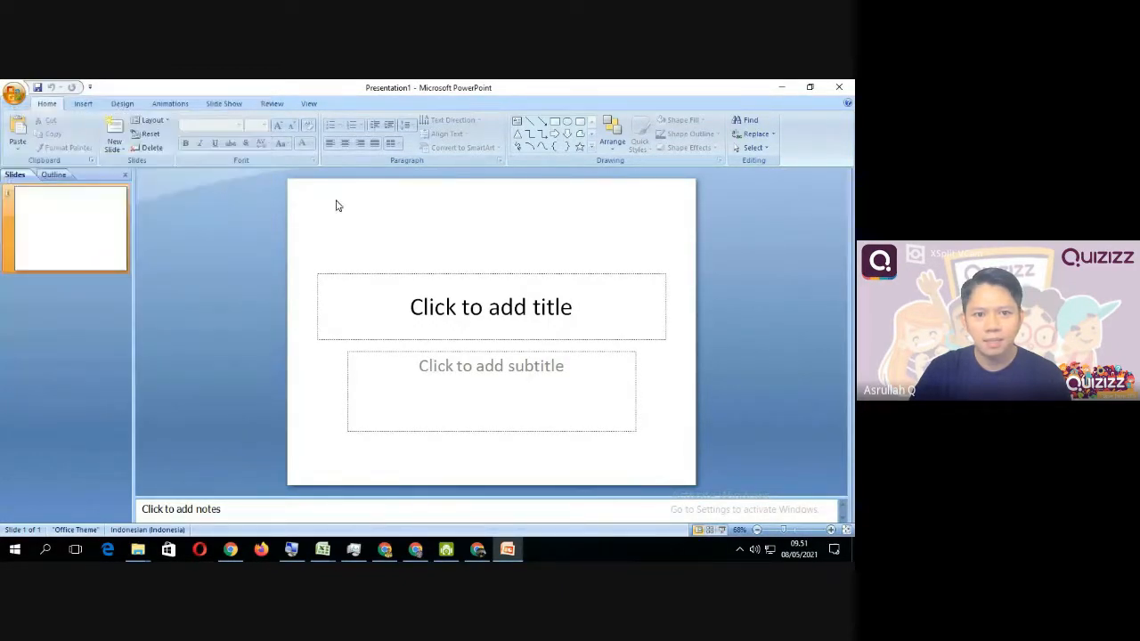
pyautogui.click(413, 294)
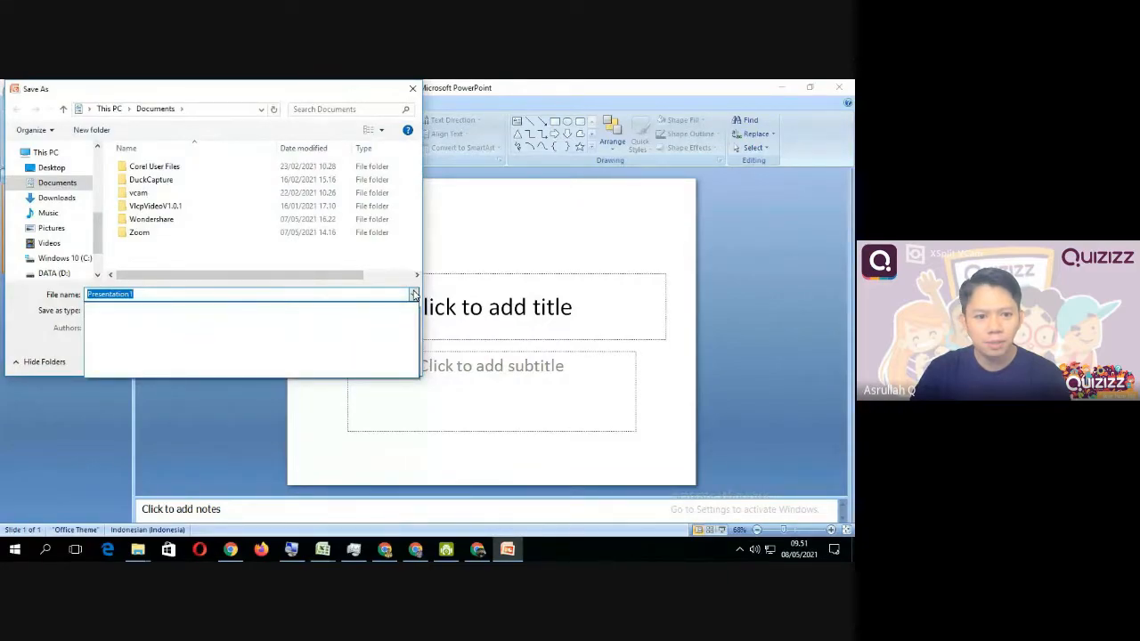
pyautogui.click(407, 296)
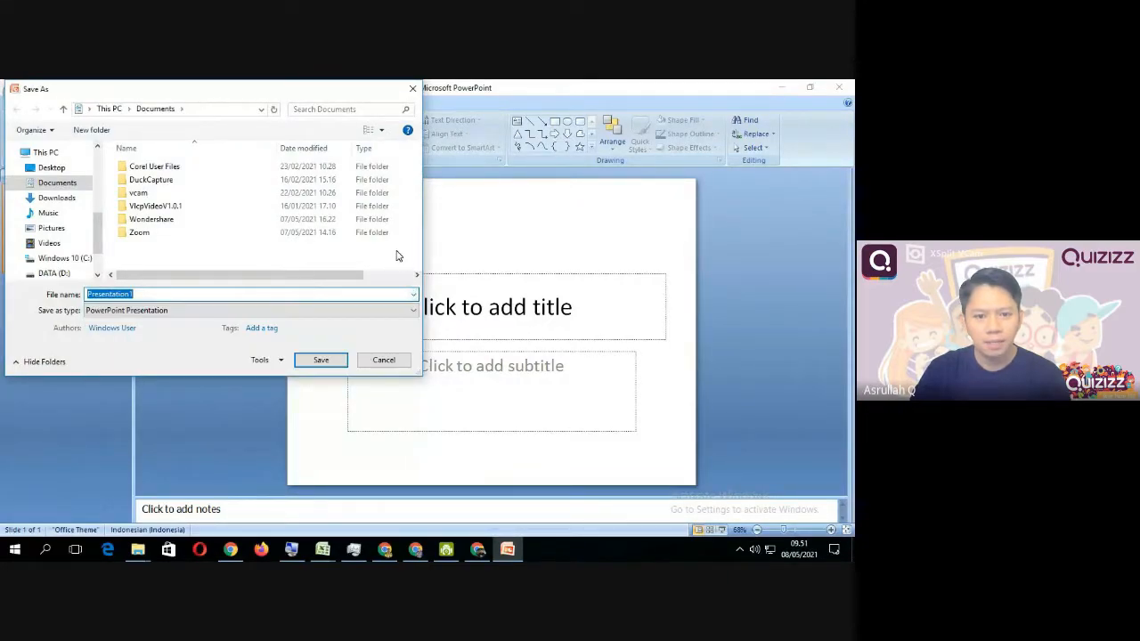
pyautogui.click(415, 307)
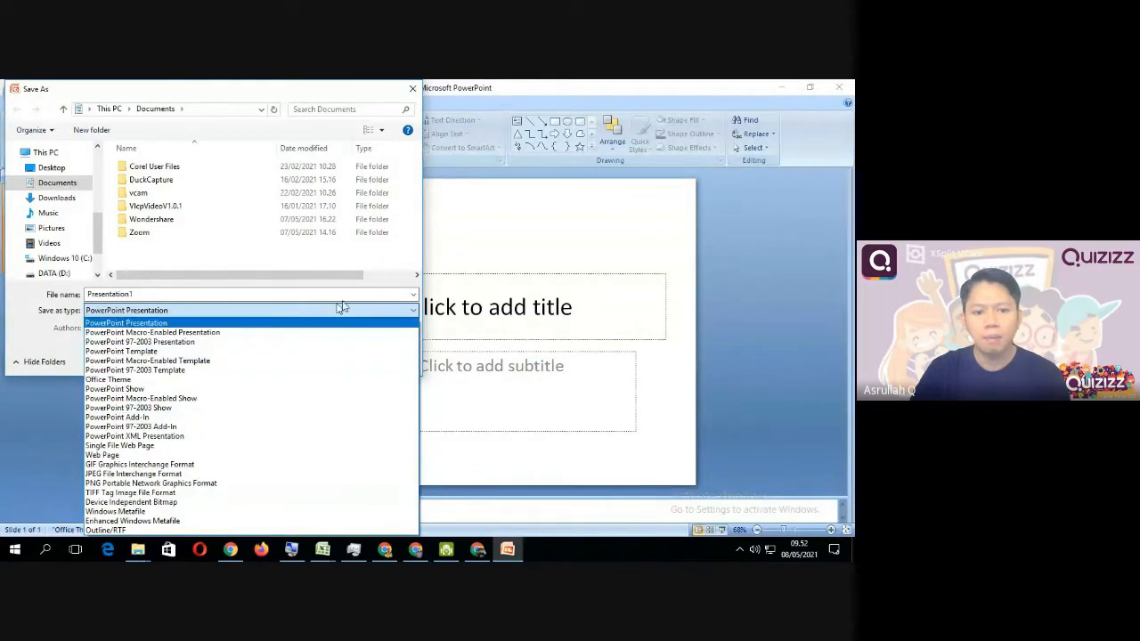
pyautogui.click(417, 94)
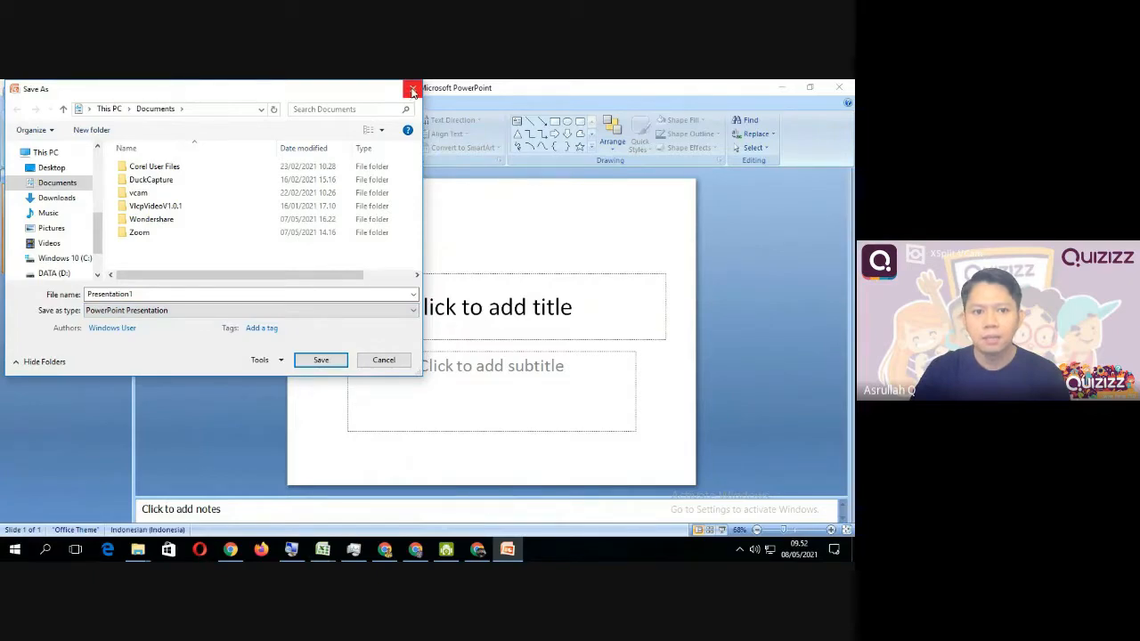
pyautogui.click(413, 90)
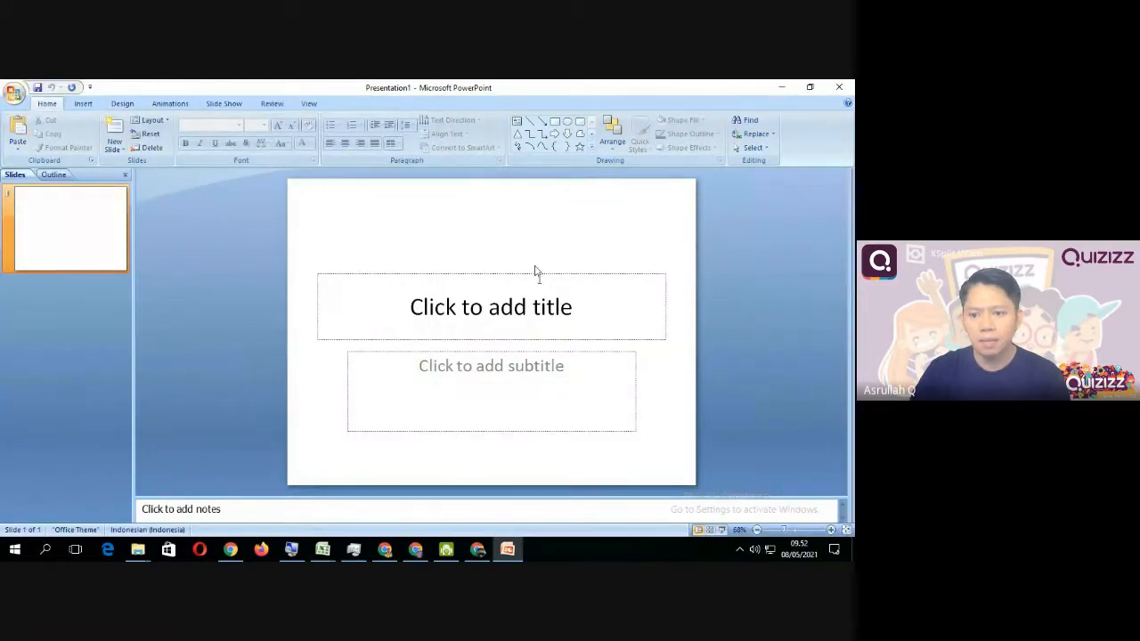
# Step: View the help on add-ins for saving the presentation to other formats such as PDF or XPS, and close it
pyautogui.click(13, 90)
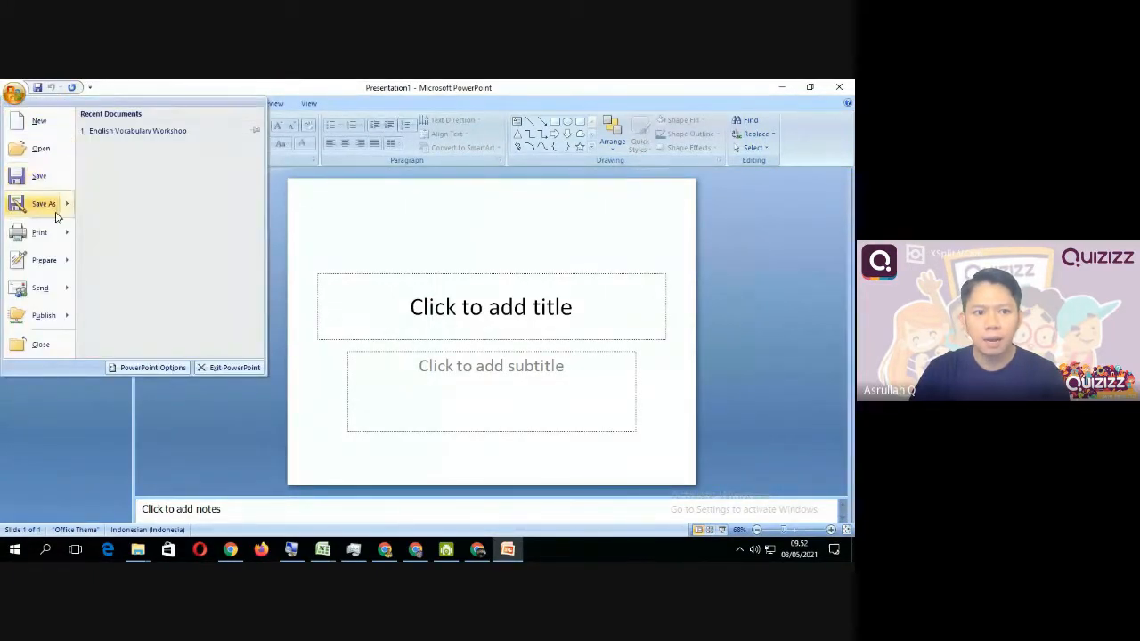
pyautogui.moveTo(55, 213)
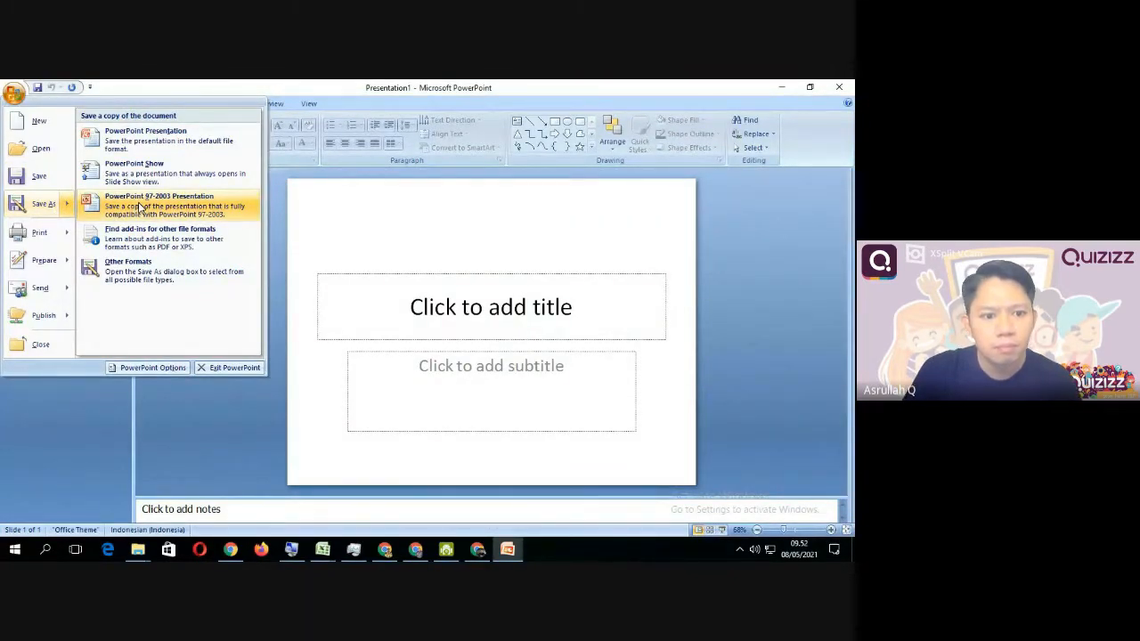
pyautogui.click(158, 241)
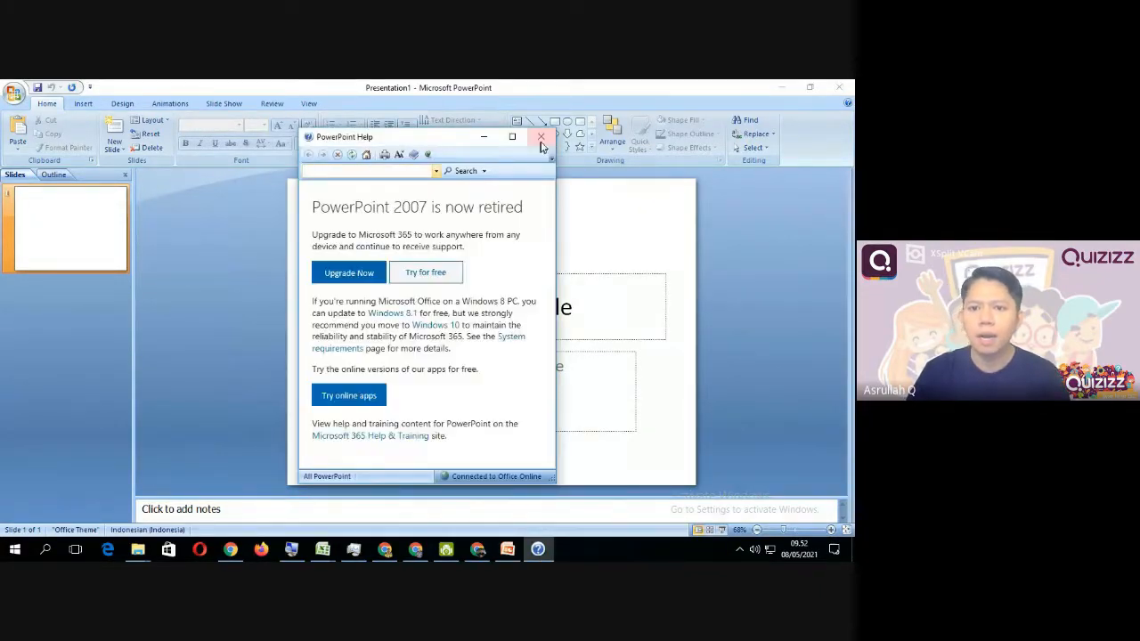
pyautogui.click(542, 137)
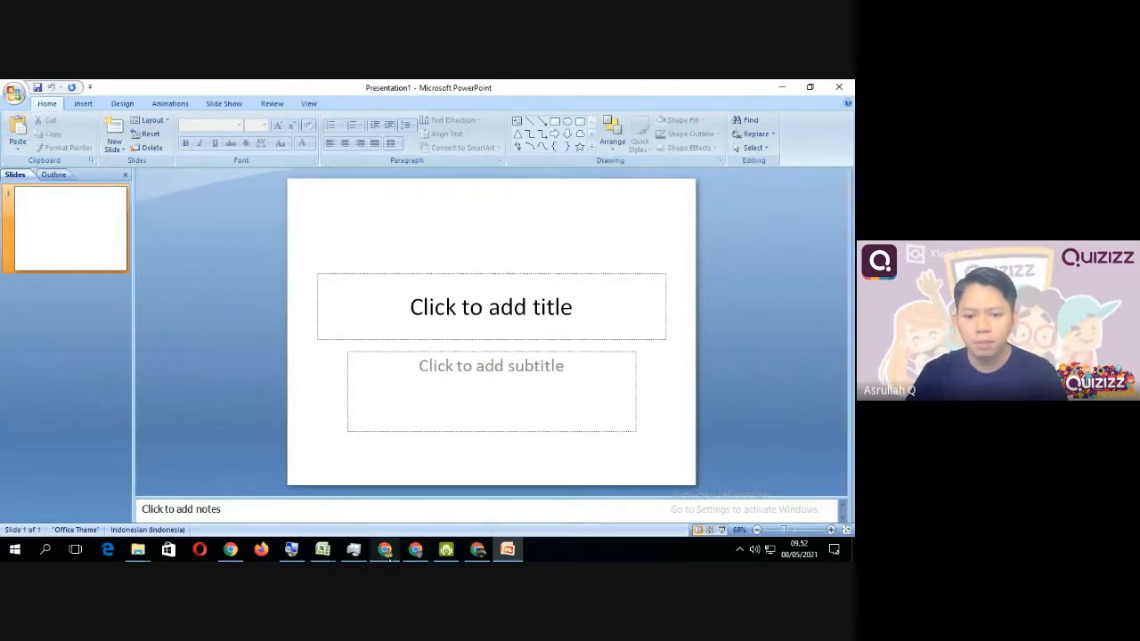
# Step: Switch back to the Quizizz lesson and upload the PENDAHULUAN QUIZIZZ PDF from Downloads\Documents as the slide import source
pyautogui.click(385, 550)
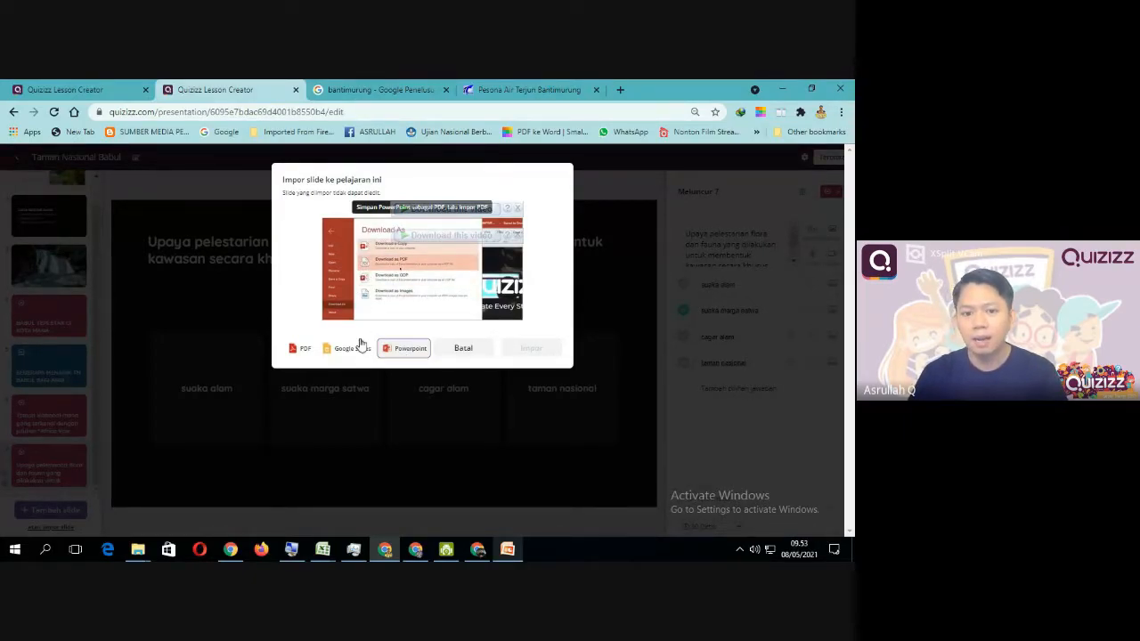
pyautogui.click(300, 349)
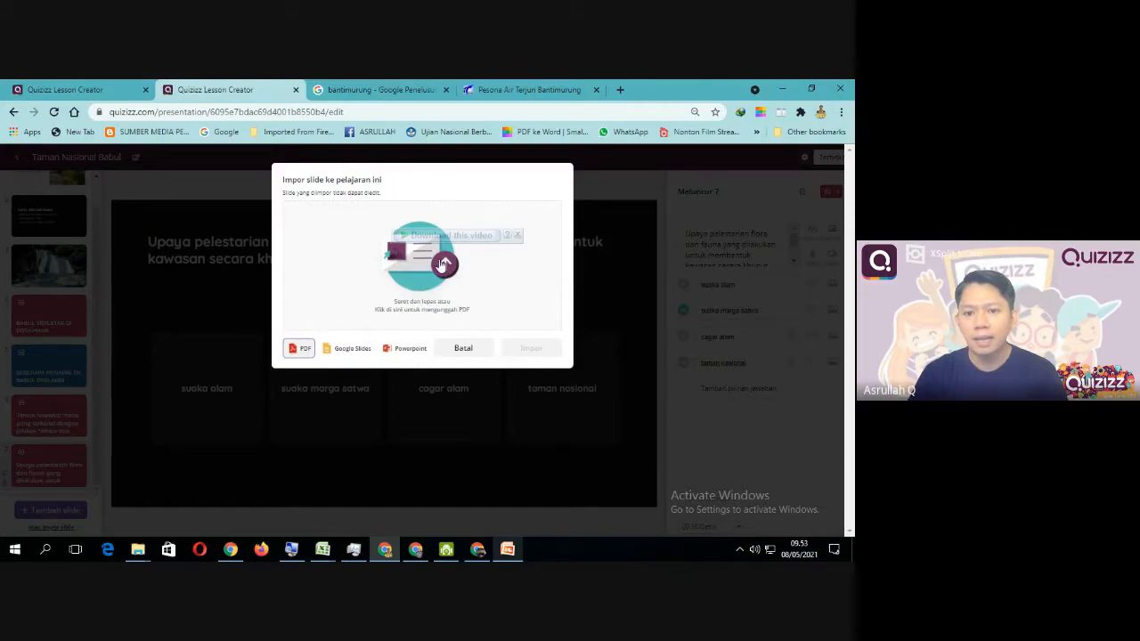
pyautogui.click(430, 312)
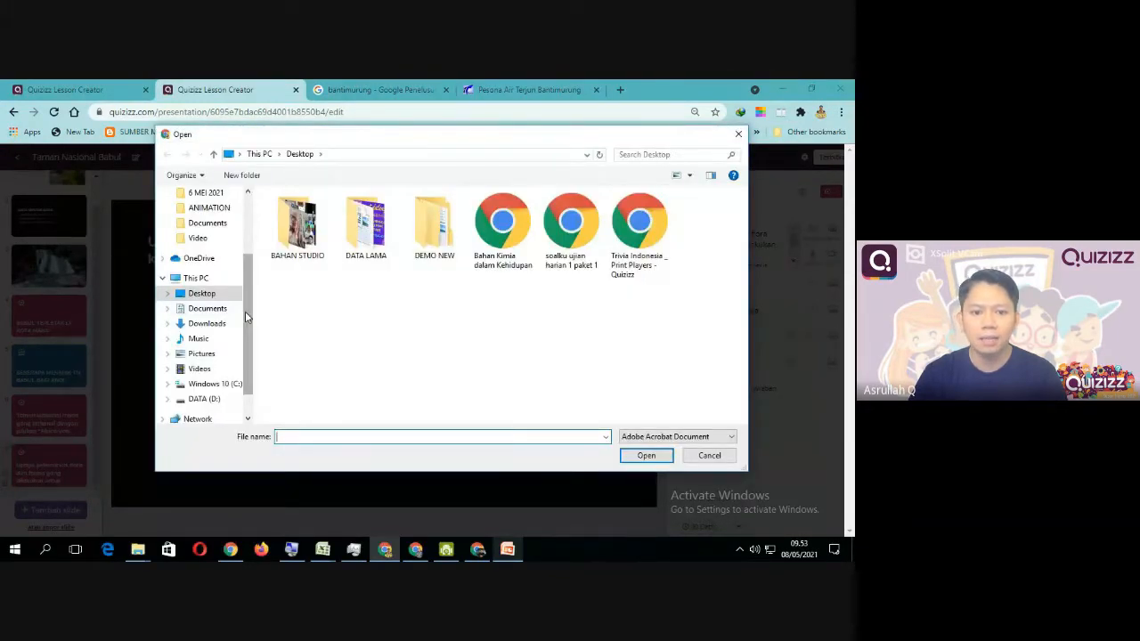
pyautogui.scroll(3, 247, 314)
pyautogui.click(217, 236)
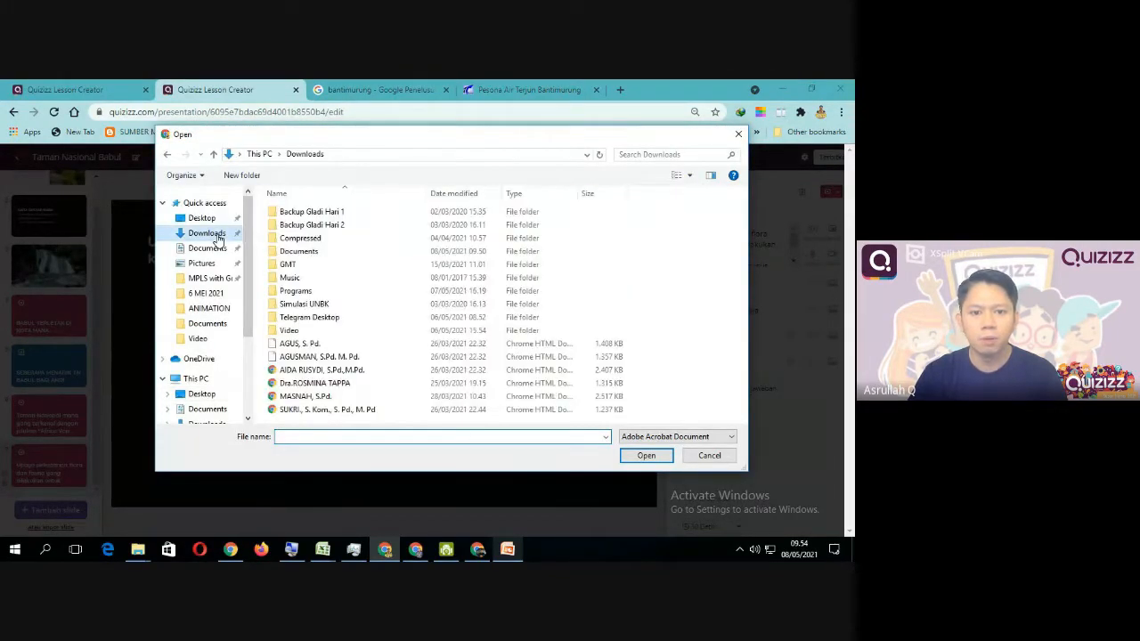
pyautogui.doubleClick(311, 253)
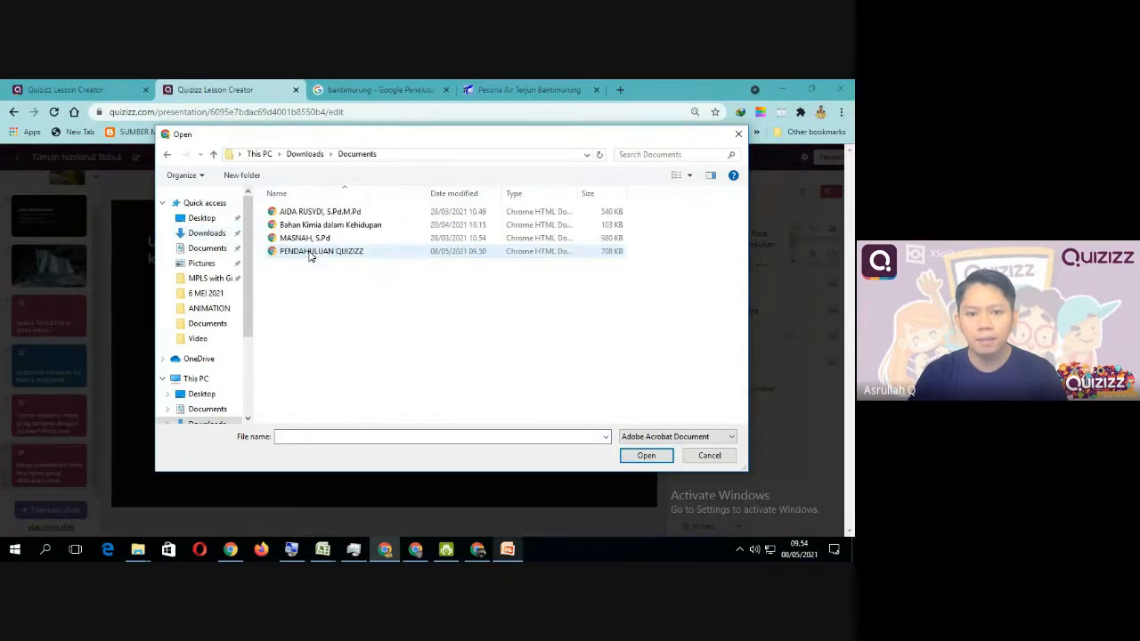
pyautogui.click(359, 254)
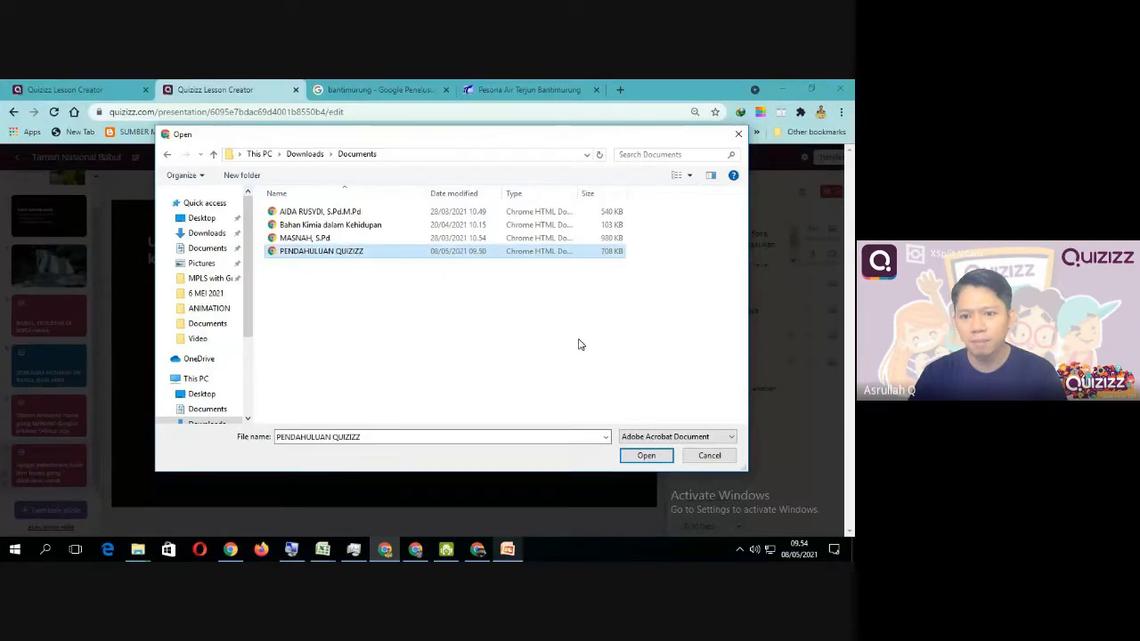
pyautogui.click(646, 459)
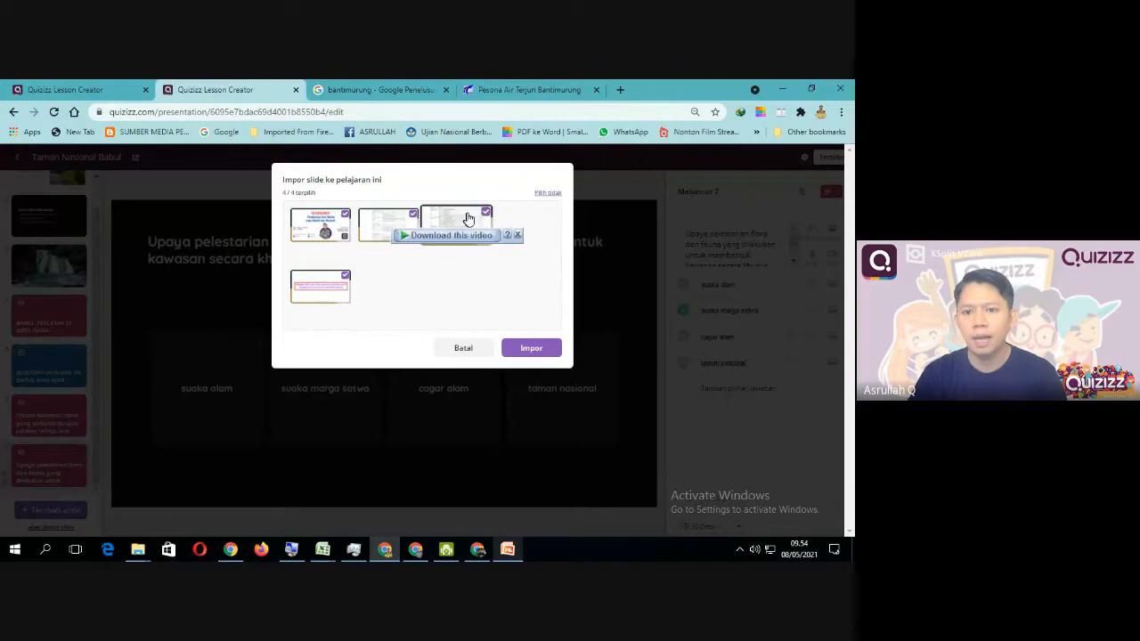
# Step: Keep only the first two PDF slides selected and import them into the lesson
pyautogui.click(349, 282)
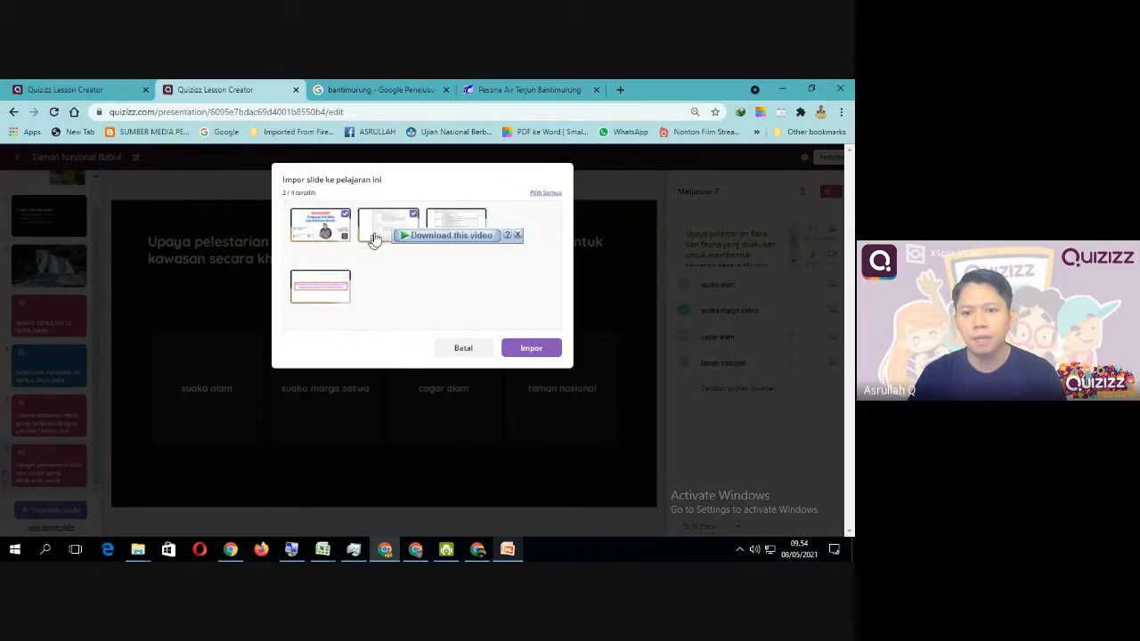
pyautogui.click(545, 194)
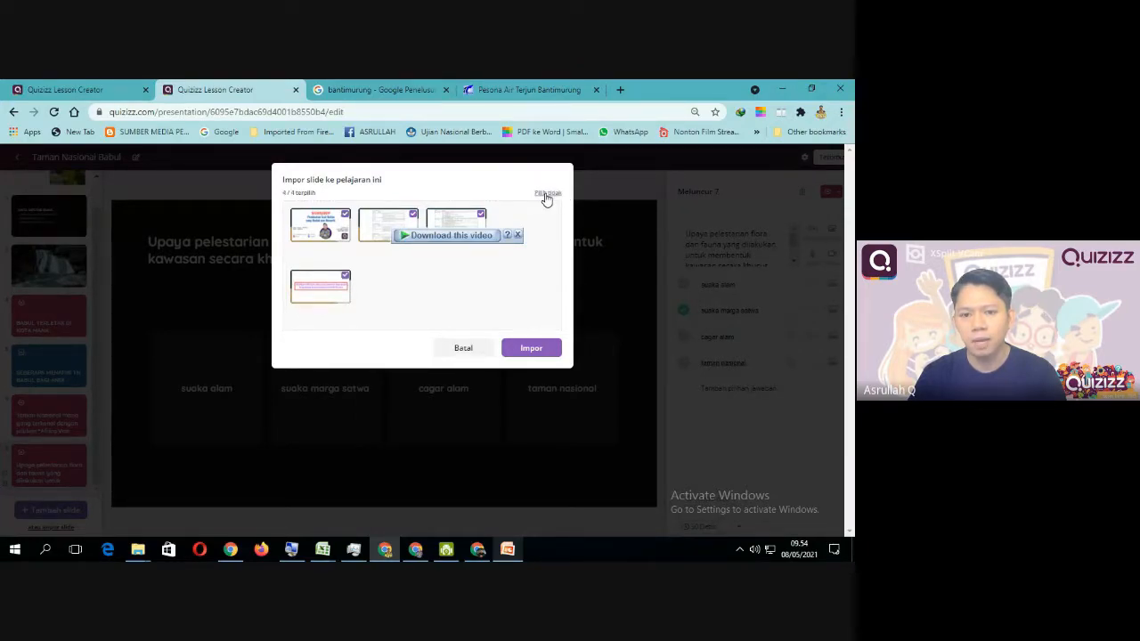
pyautogui.click(462, 219)
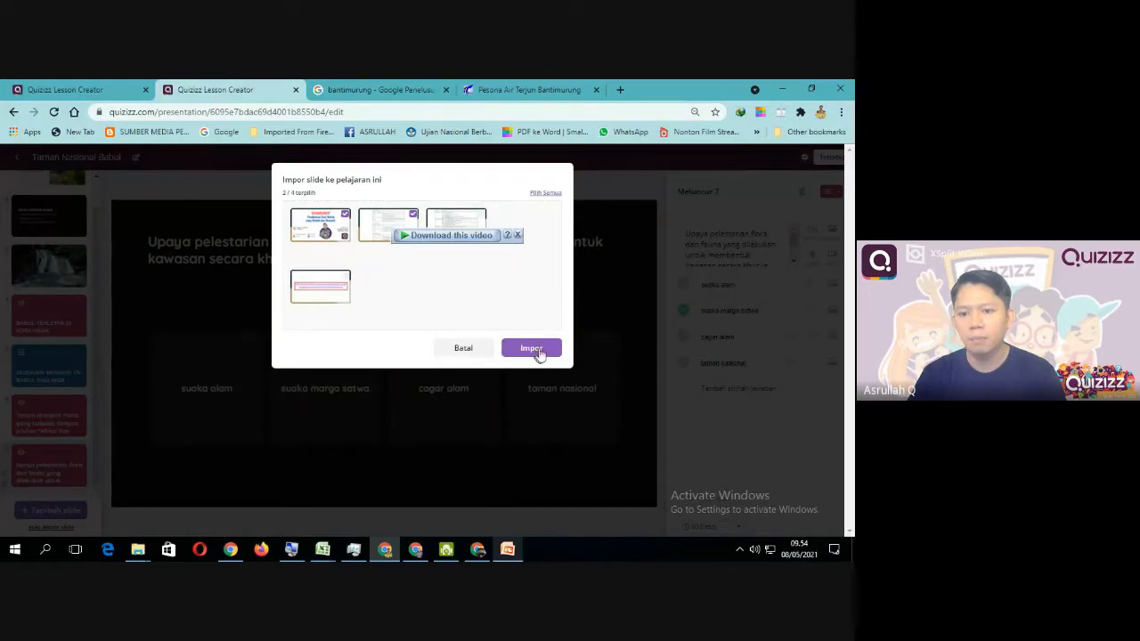
pyautogui.click(526, 352)
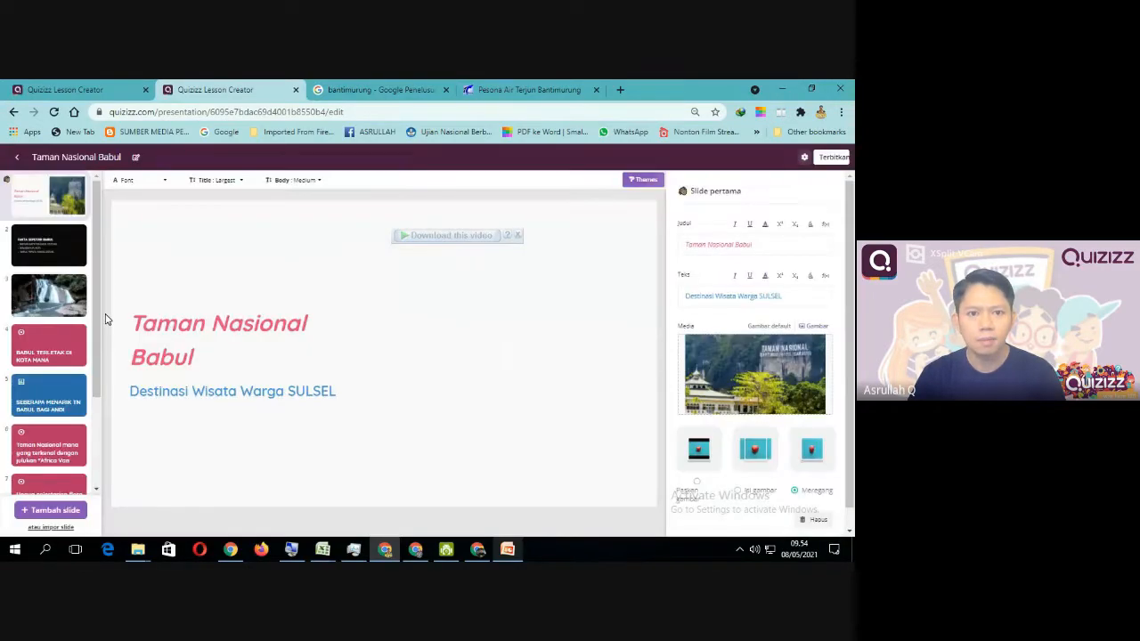
# Step: Add a title-and-subtitle slide to the lesson and title it "TERIMA KASIH SUDAH BERPARTISIPASI"
pyautogui.scroll(-3, 54, 356)
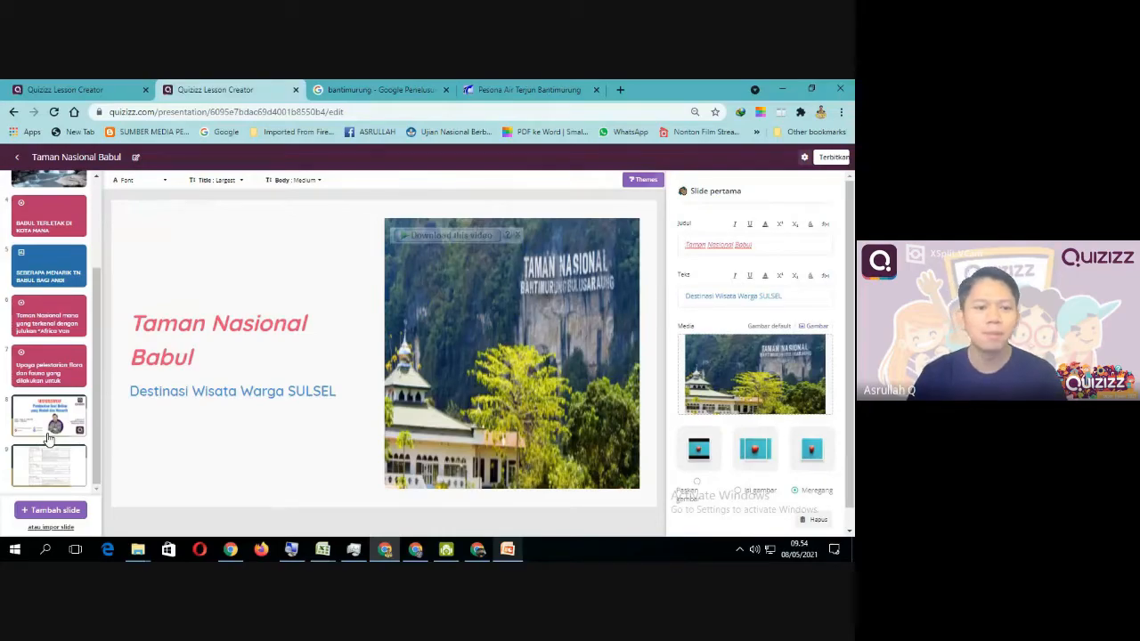
pyautogui.moveTo(100, 415); pyautogui.dragTo(99, 329)
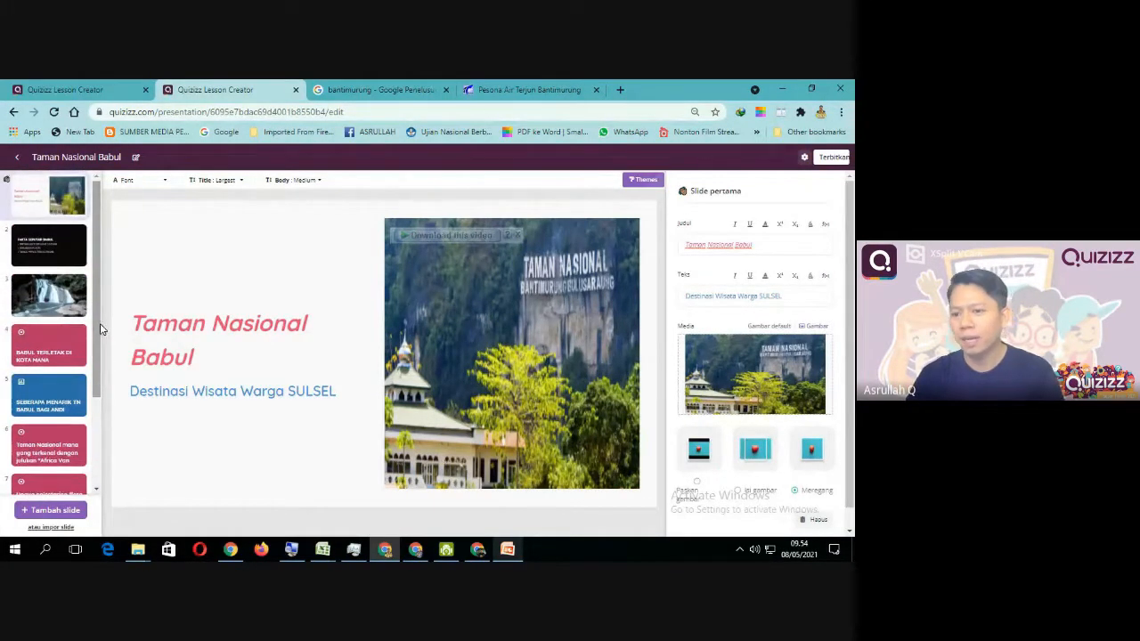
pyautogui.moveTo(99, 333); pyautogui.dragTo(89, 434)
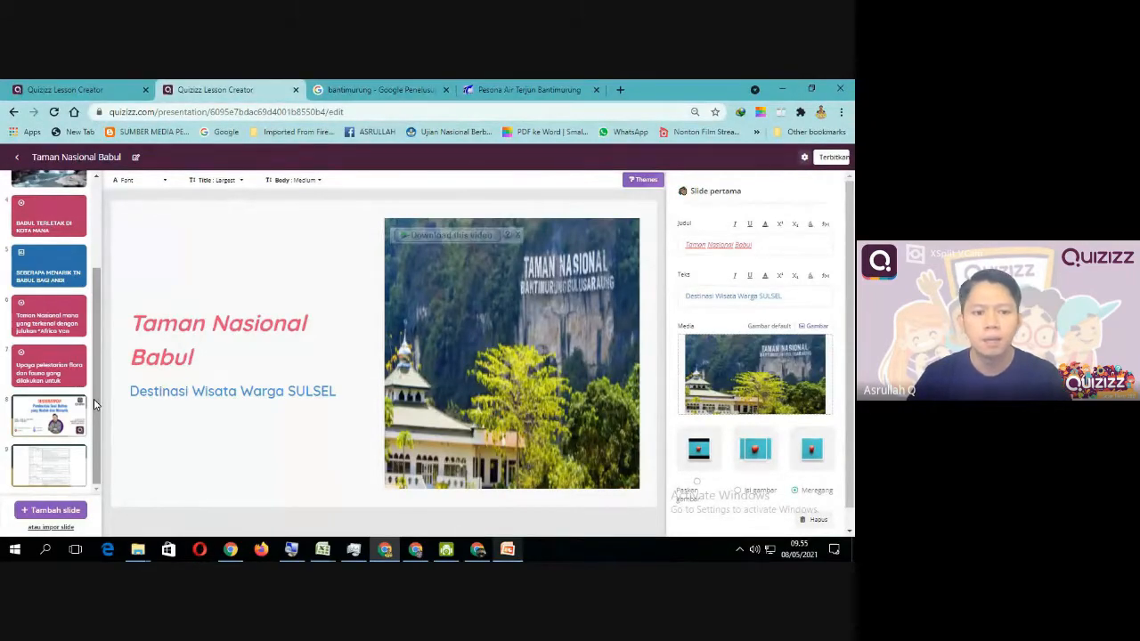
pyautogui.click(49, 509)
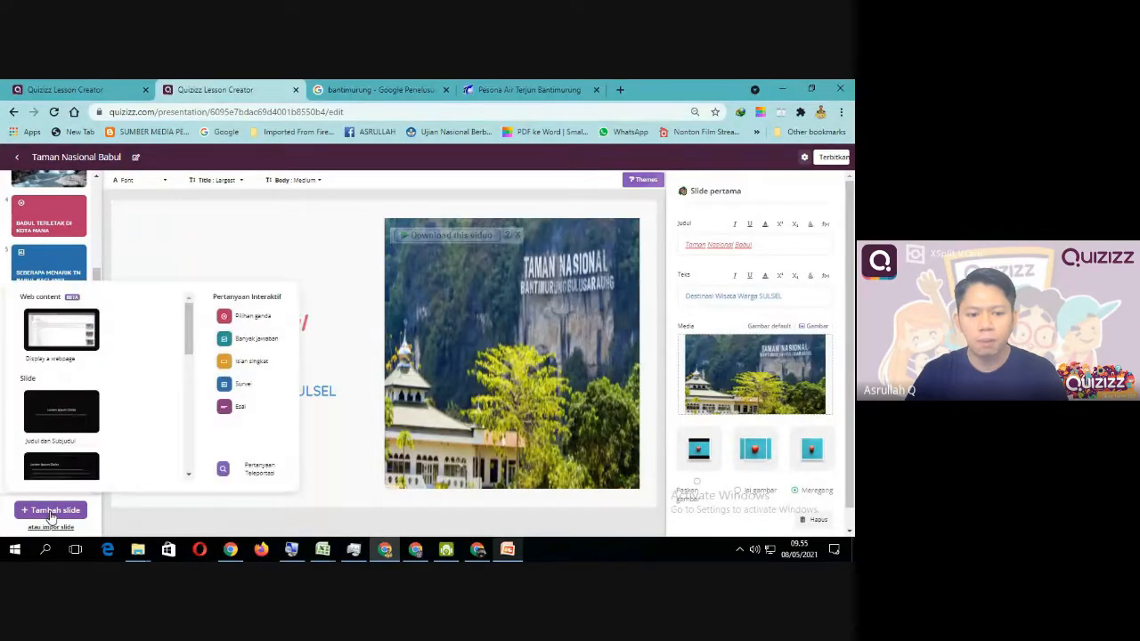
pyautogui.click(69, 415)
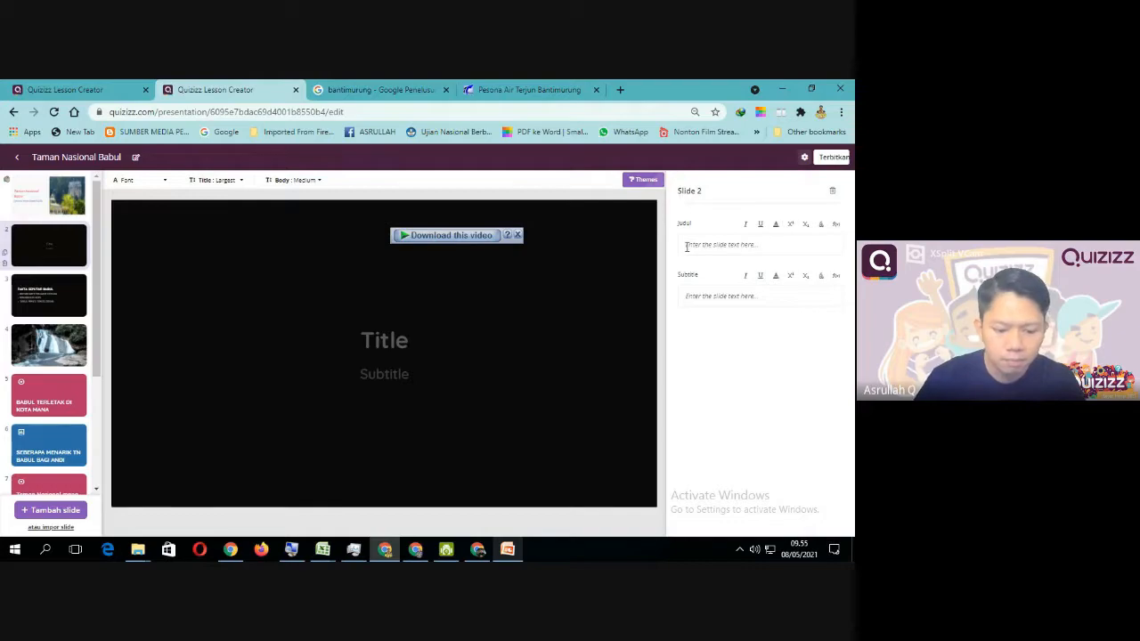
pyautogui.click(687, 247)
pyautogui.write('TER')
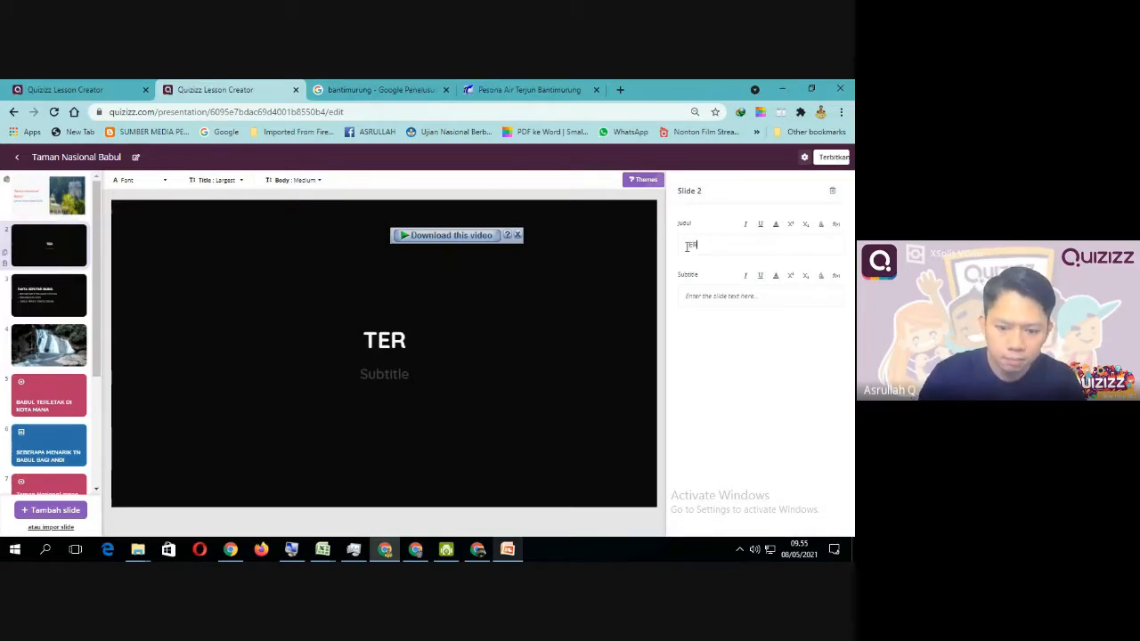
pyautogui.write('IMA KASI')
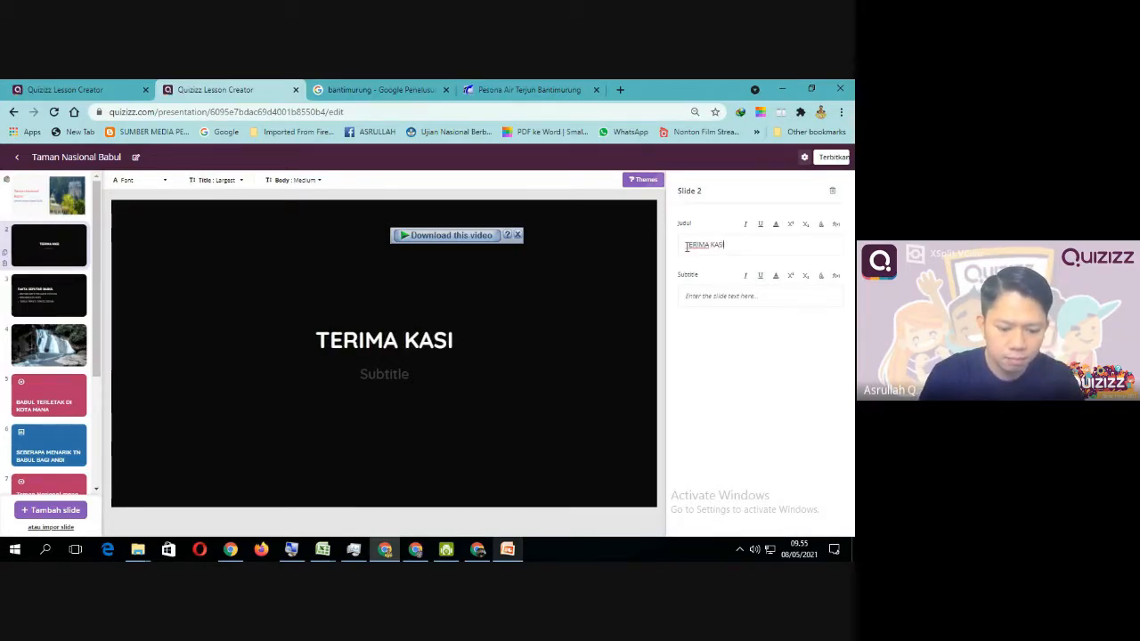
pyautogui.write('H SUDAH B')
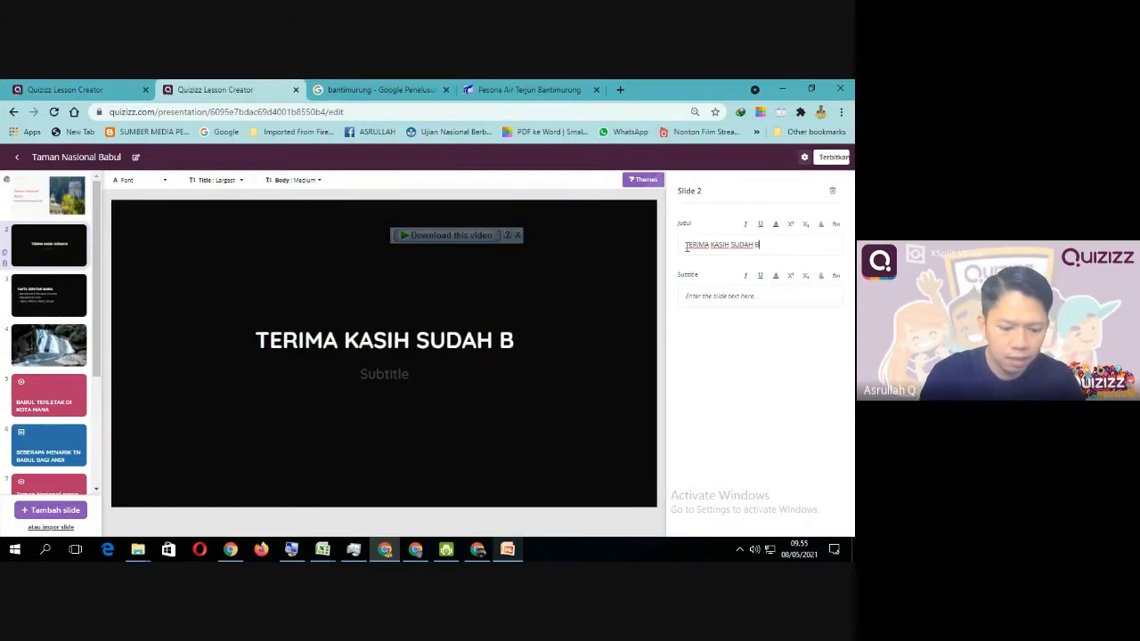
pyautogui.write('ERPART')
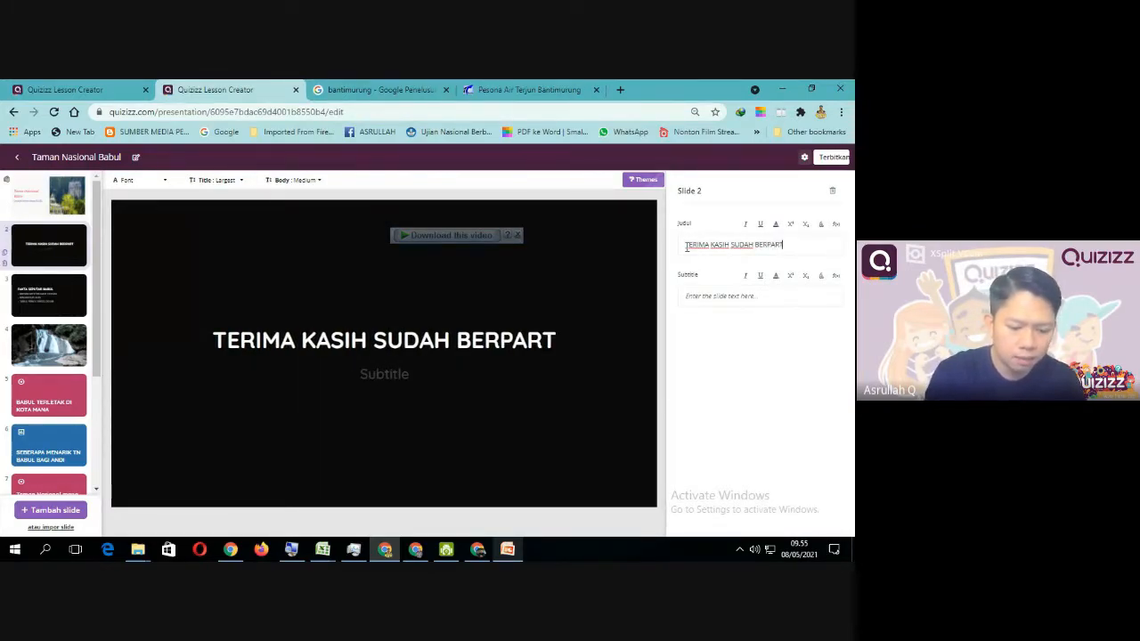
pyautogui.write('ISIPASI')
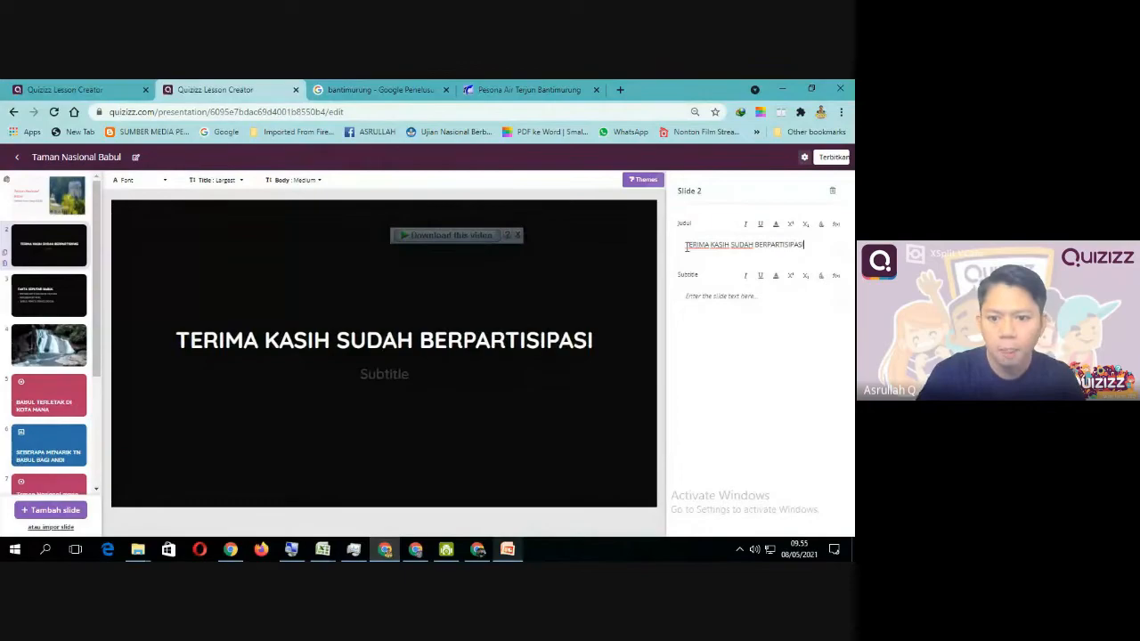
# Step: Enter "SAMPAI KETEMU LAGI" as the subtitle of the thank-you slide
pyautogui.click(398, 374)
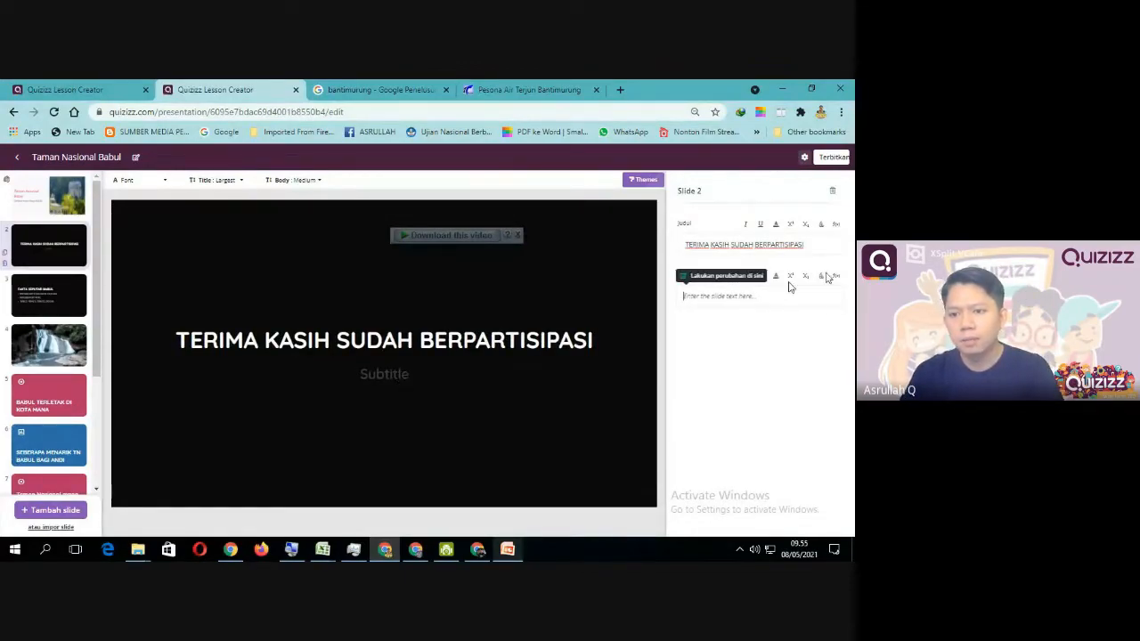
pyautogui.click(726, 295)
pyautogui.write('SAMP')
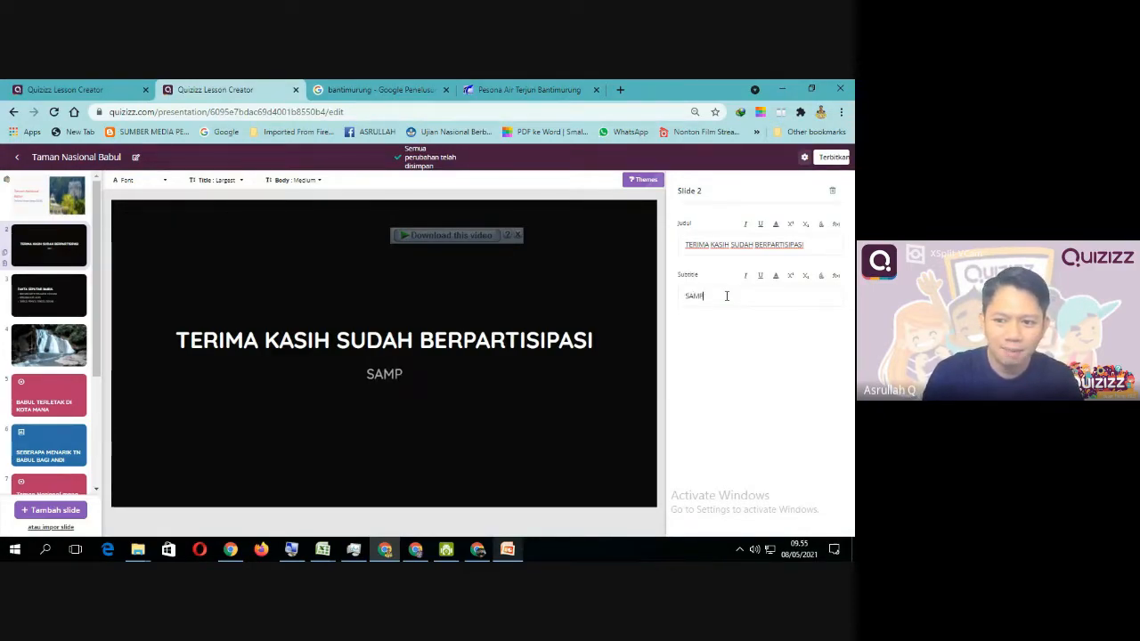
pyautogui.write('AI KETE')
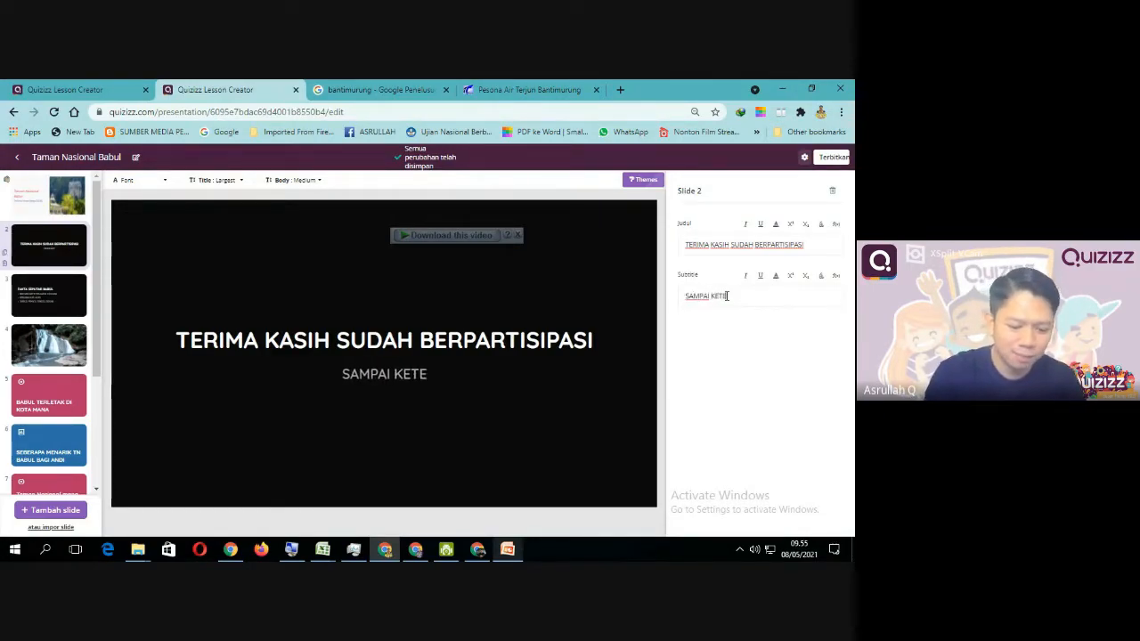
pyautogui.write('MU LAGI')
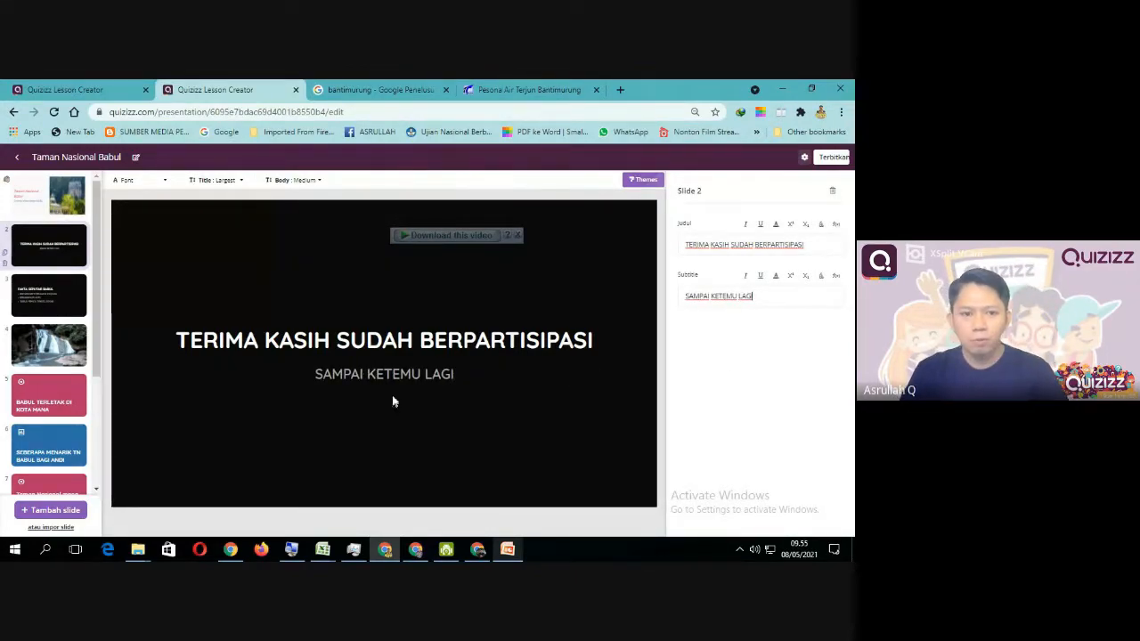
# Step: Try the Lobster font for the lesson, and settle on Space Grotesk
pyautogui.click(166, 183)
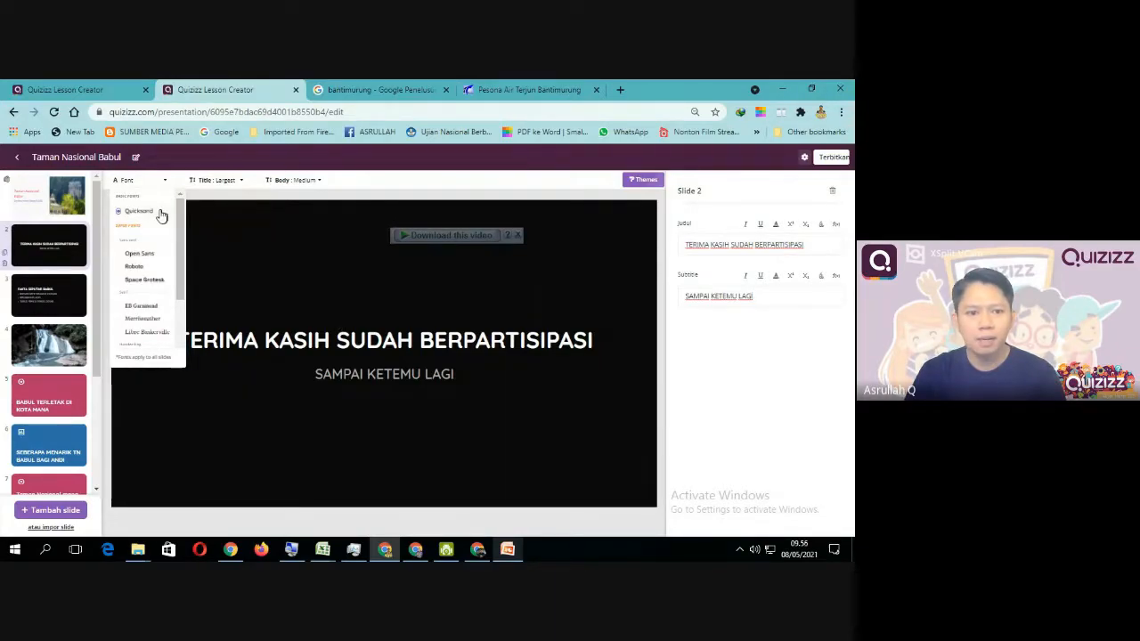
pyautogui.scroll(-3, 148, 276)
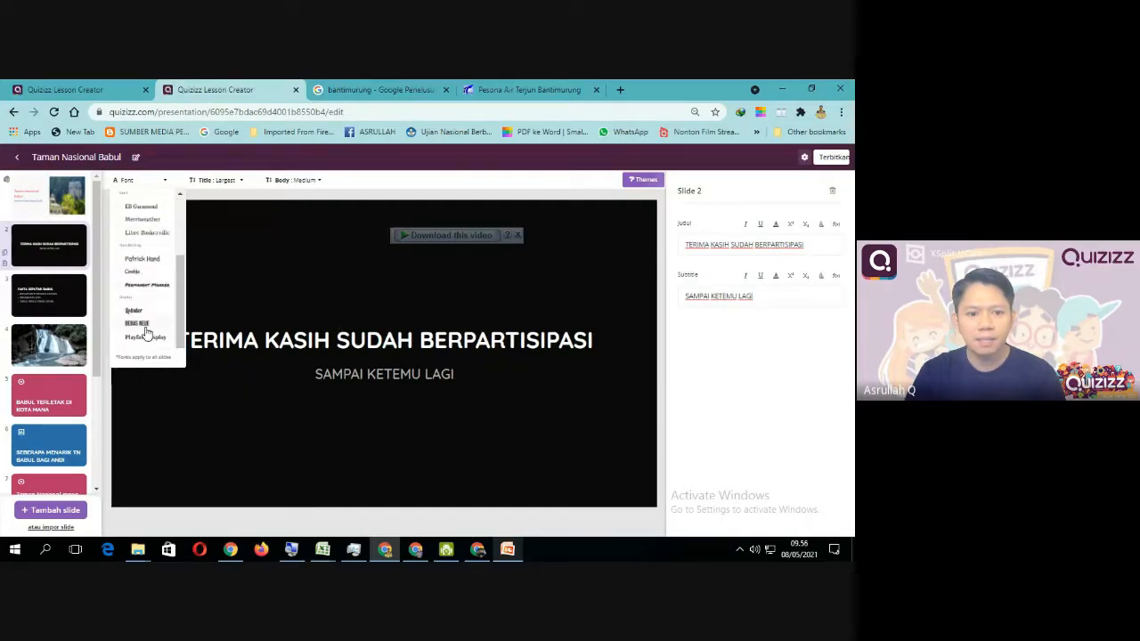
pyautogui.click(135, 312)
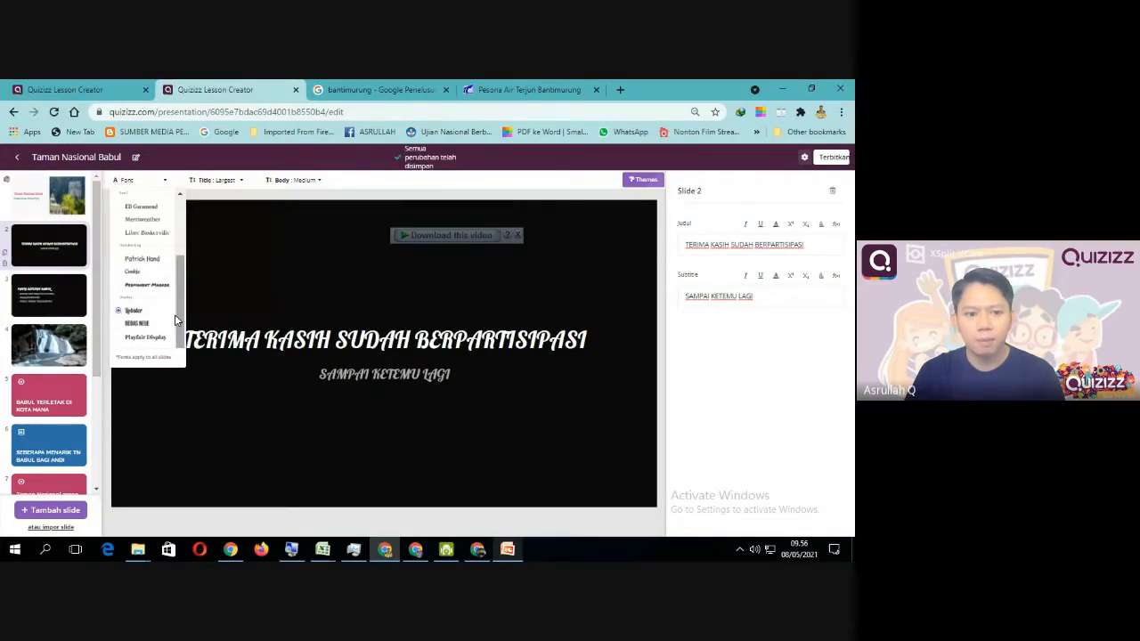
pyautogui.scroll(3, 161, 268)
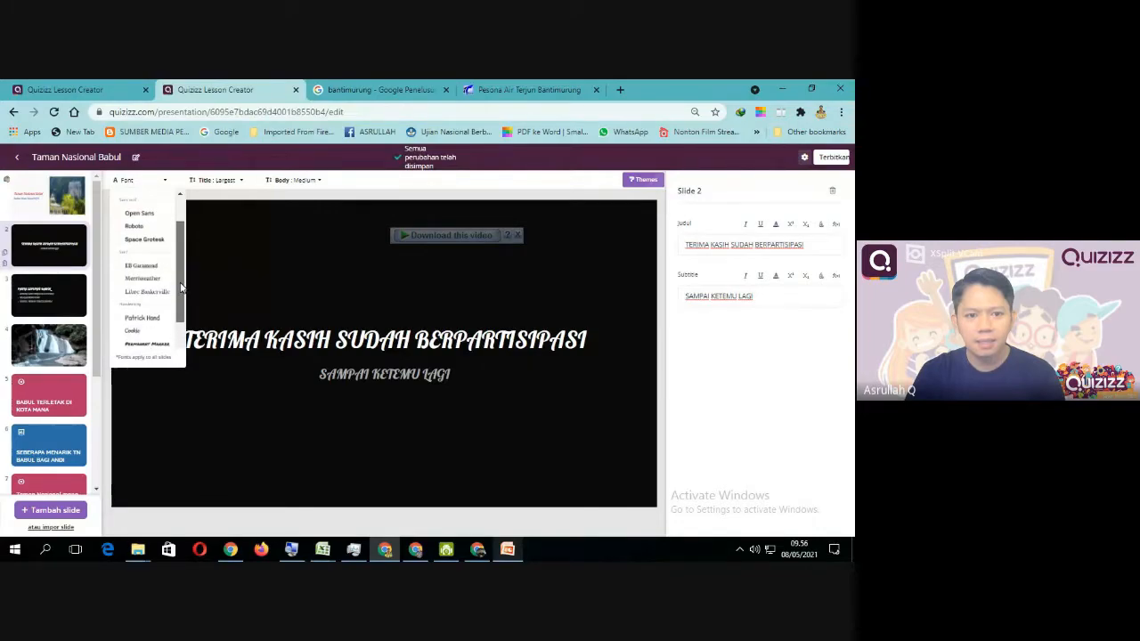
pyautogui.click(146, 242)
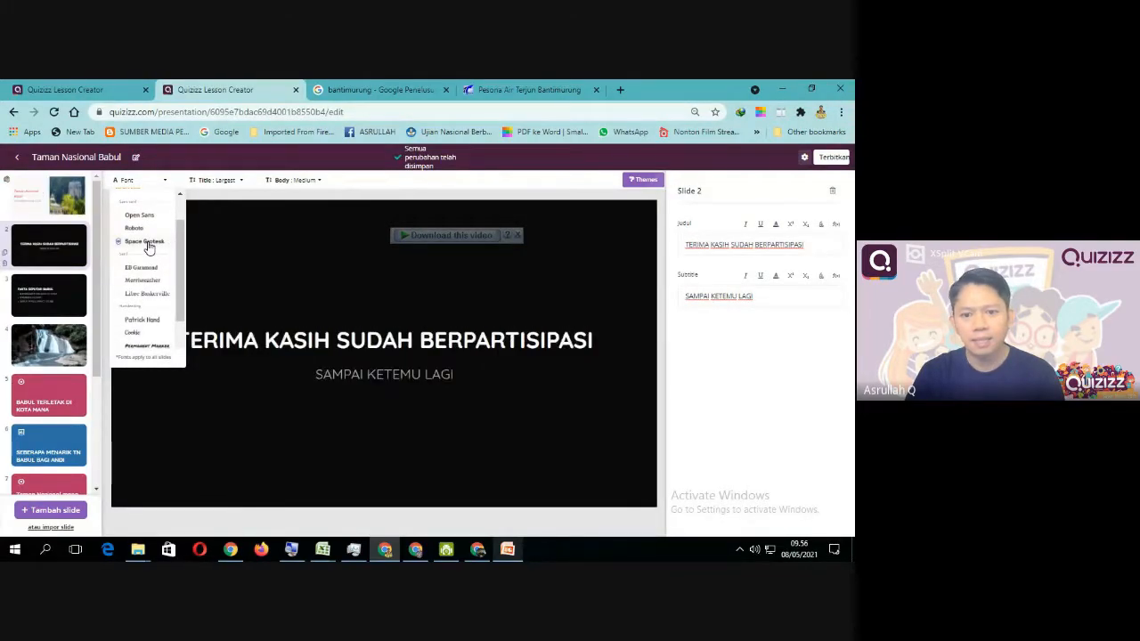
pyautogui.click(227, 201)
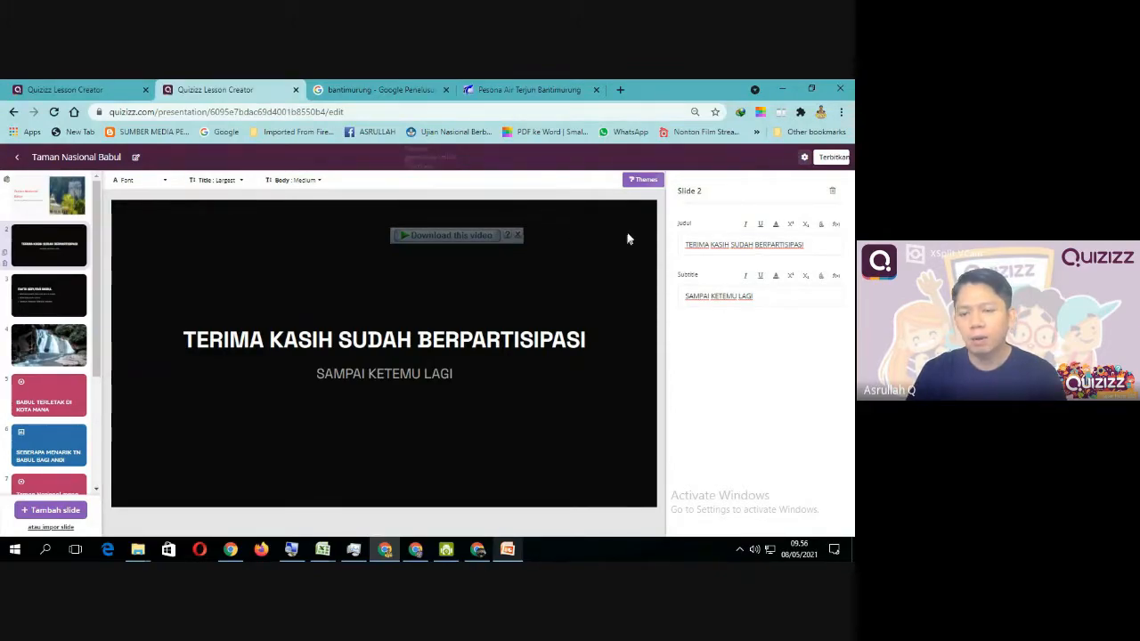
# Step: Apply the dark blue theme with glowing connected dots to the thank-you slide only
pyautogui.click(643, 180)
pyautogui.scroll(-6, 502, 285)
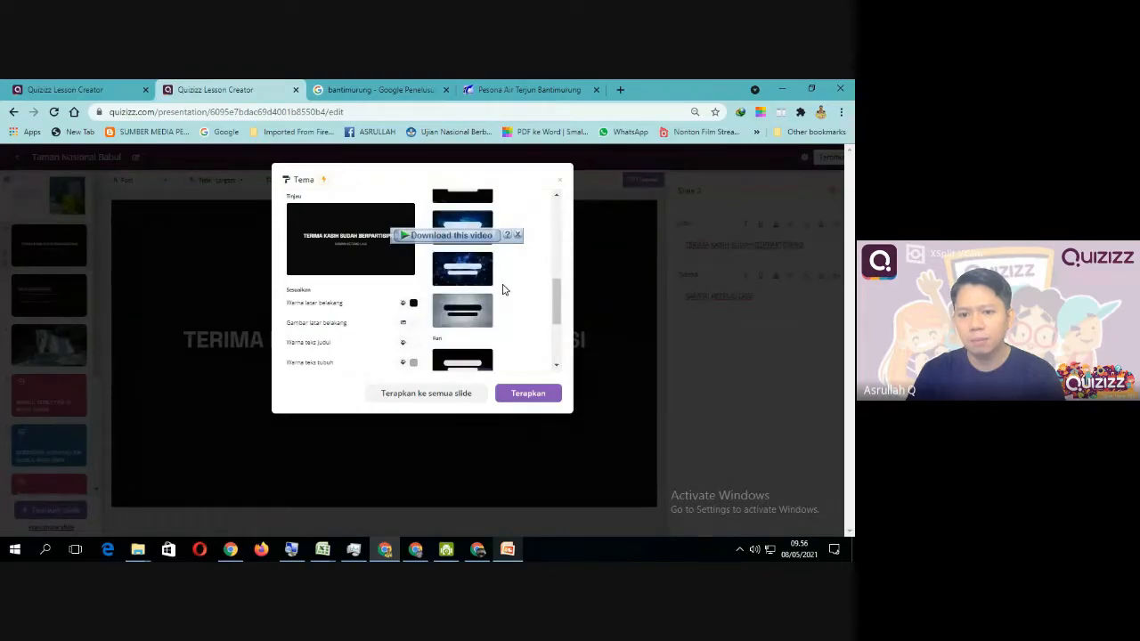
pyautogui.click(465, 336)
pyautogui.click(523, 395)
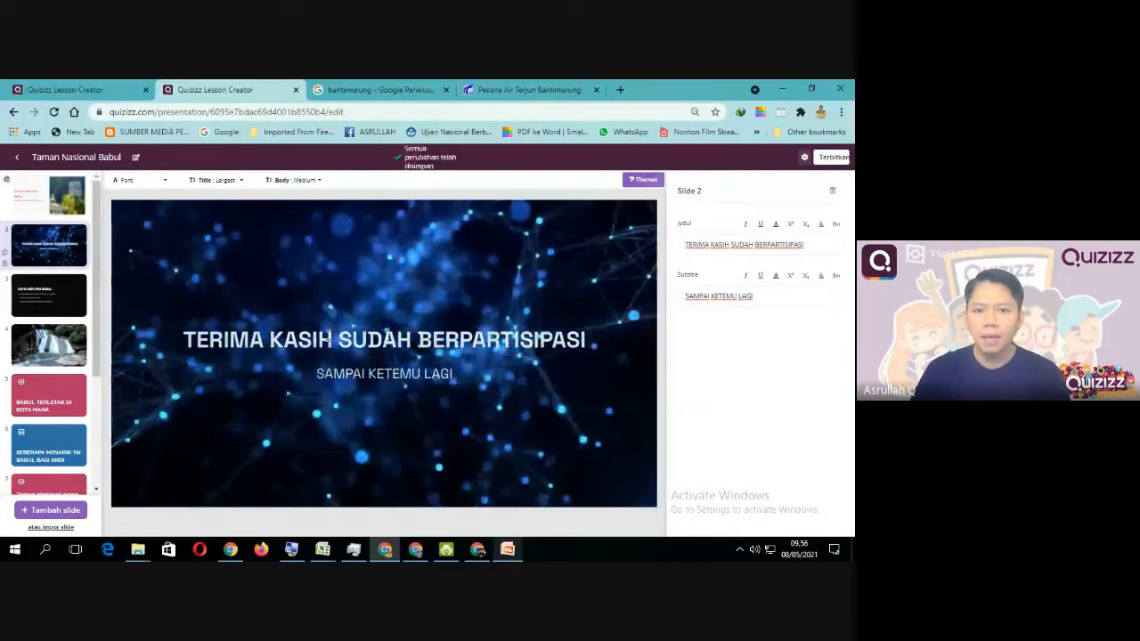
# Step: Add an empty YouTube video slide to the lesson
pyautogui.moveTo(97, 364); pyautogui.dragTo(110, 488)
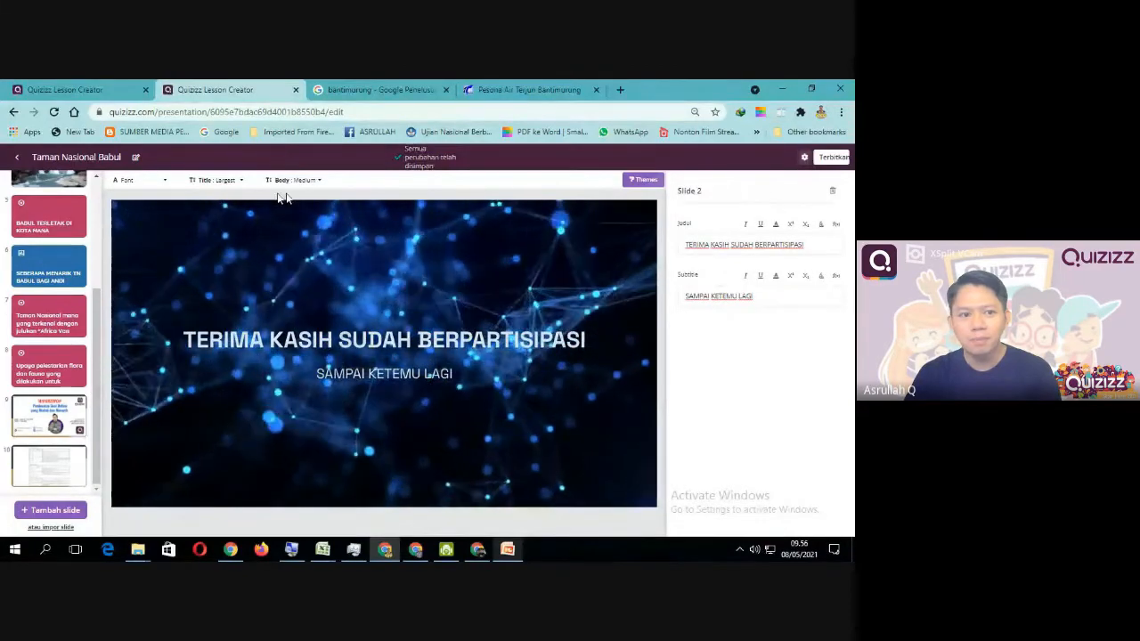
pyautogui.click(52, 515)
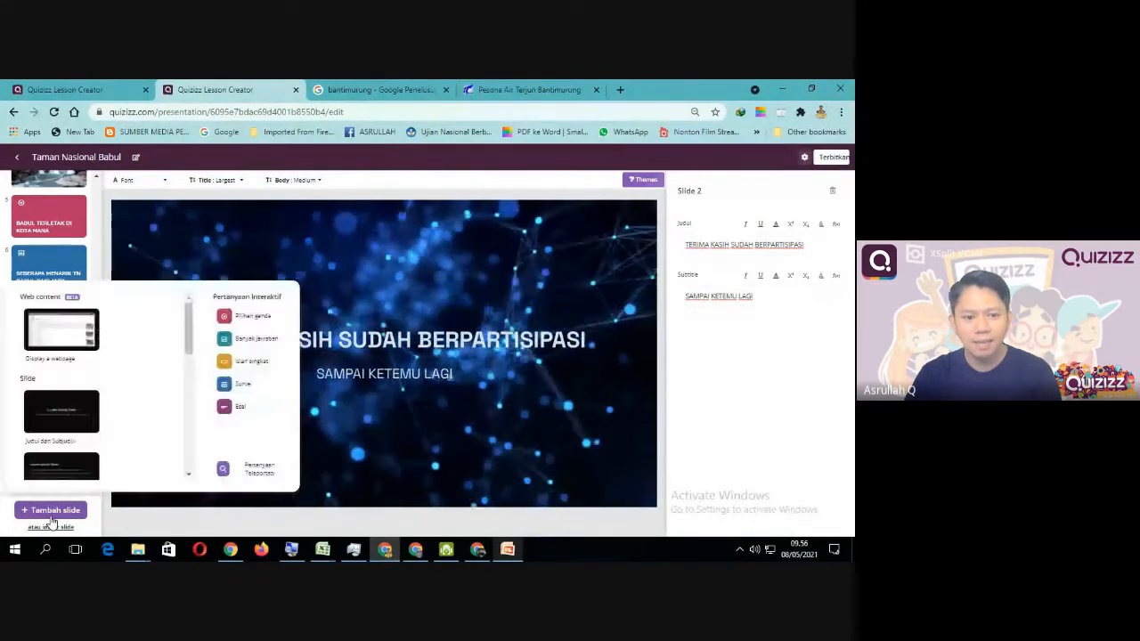
pyautogui.scroll(-3, 86, 420)
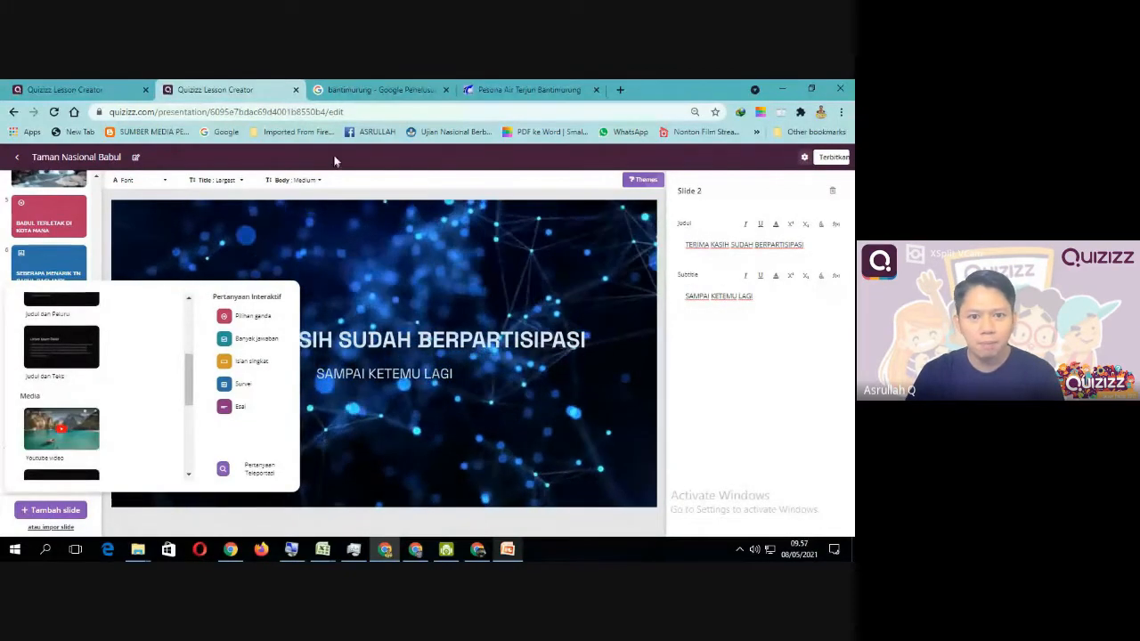
pyautogui.scroll(-1, 90, 381)
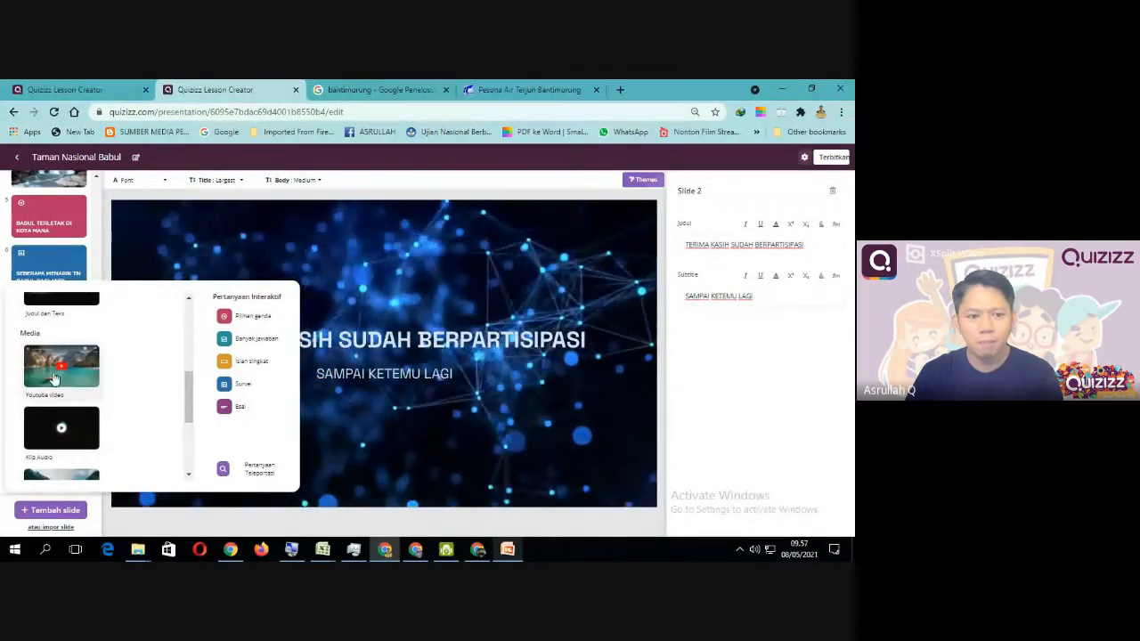
pyautogui.click(90, 381)
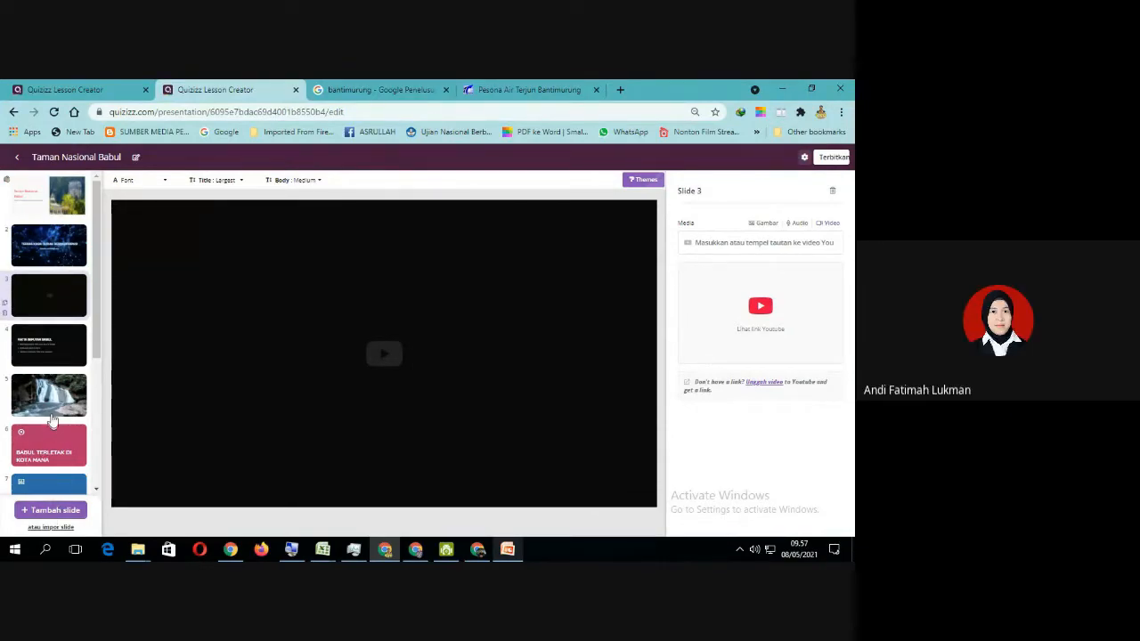
# Step: Move the empty video slide to the end of the lesson, after the imported PDF slides
pyautogui.scroll(-1, 94, 320)
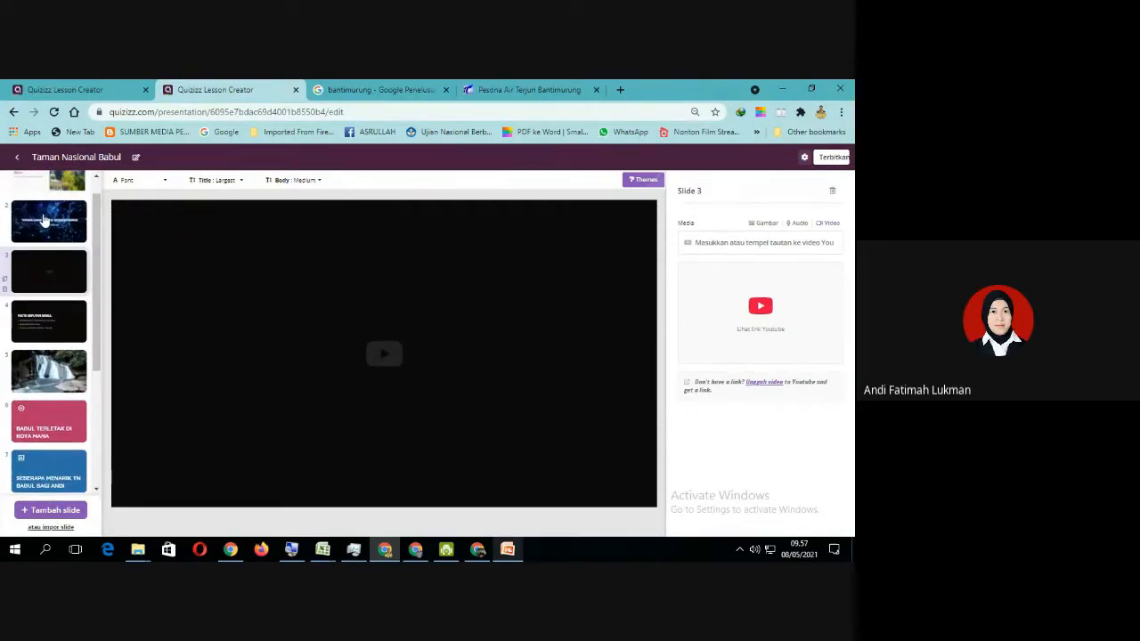
pyautogui.scroll(-3, 58, 461)
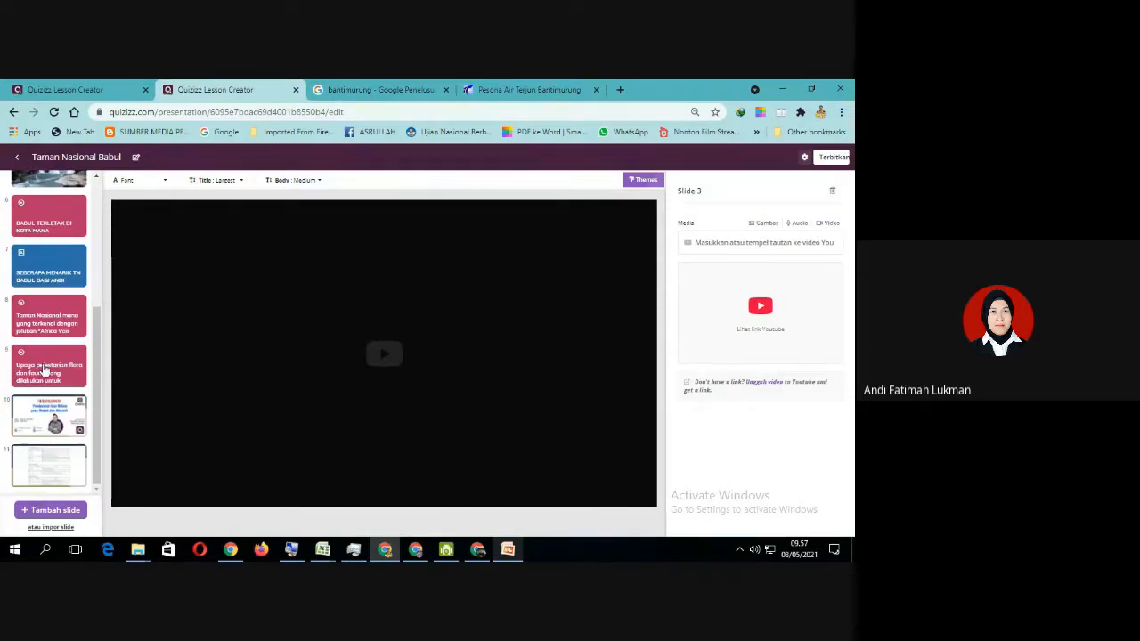
pyautogui.scroll(3, 43, 343)
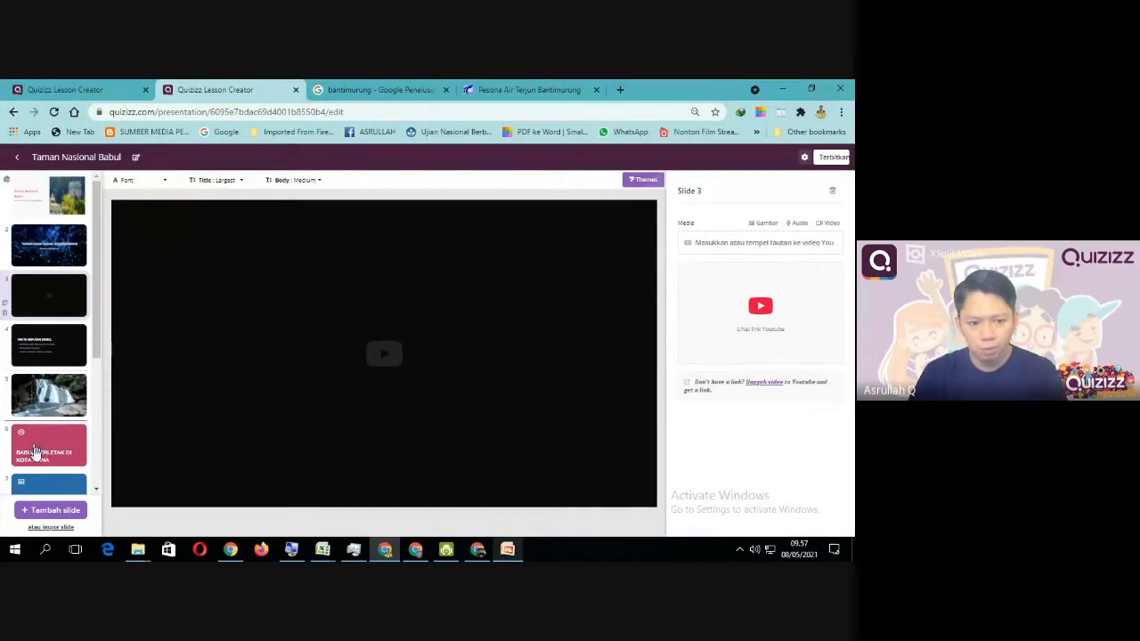
pyautogui.moveTo(34, 479); pyautogui.dragTo(35, 467)
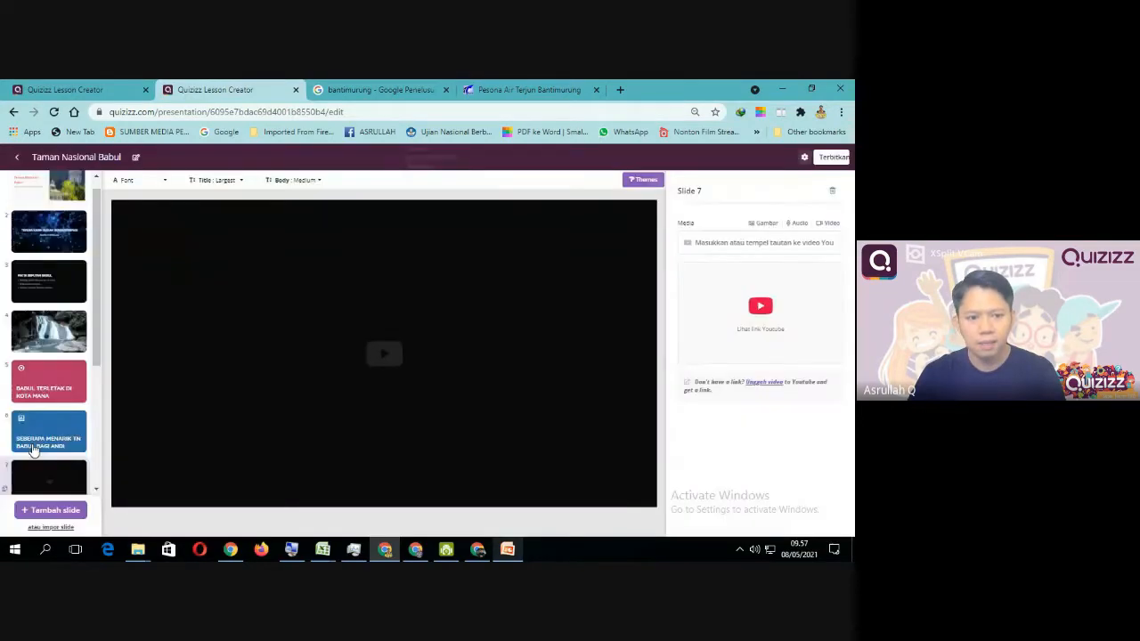
pyautogui.scroll(-3, 36, 445)
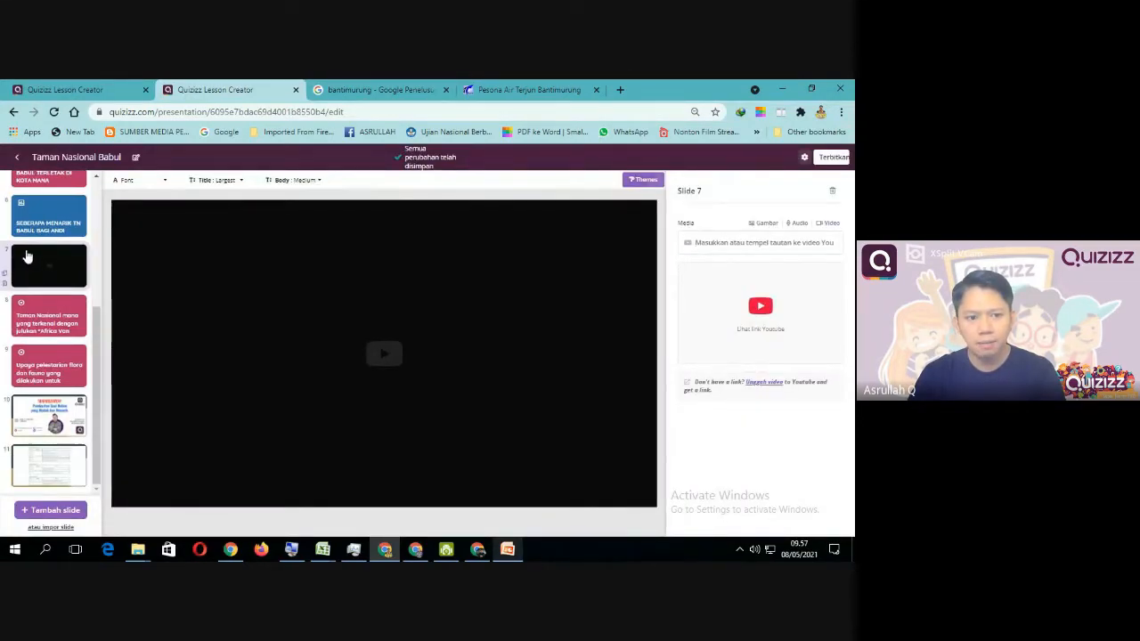
pyautogui.moveTo(39, 497); pyautogui.dragTo(43, 496)
pyautogui.scroll(3, 67, 366)
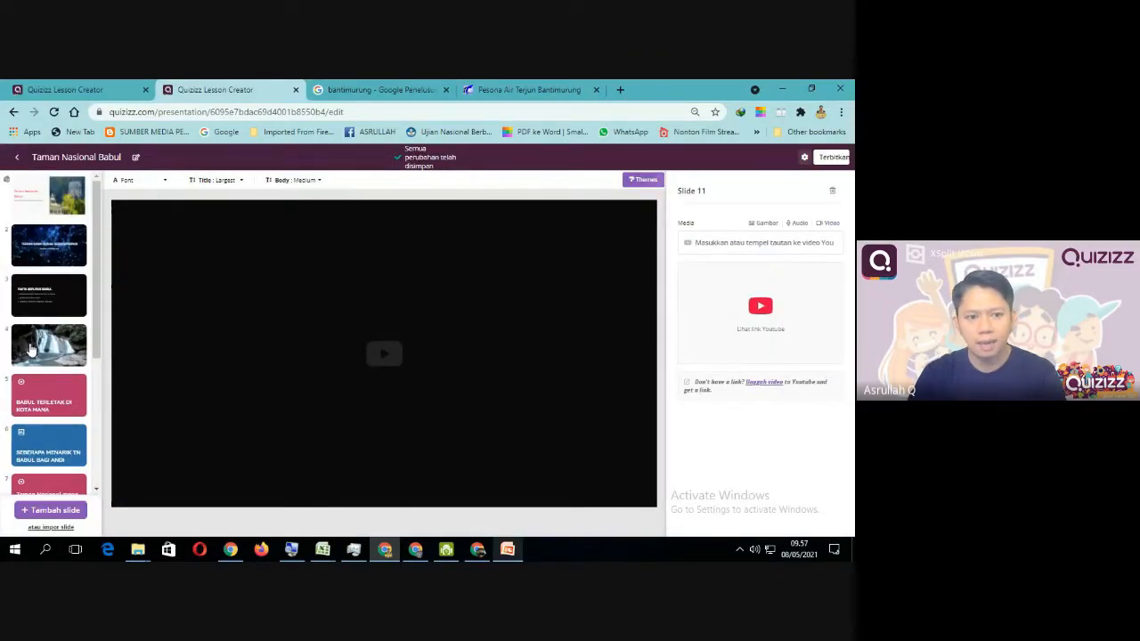
# Step: Move the "TERIMA KASIH SUDAH BERPARTISIPASI" slide down the lesson, between the imported PDF slides and the empty video slide
pyautogui.click(16, 235)
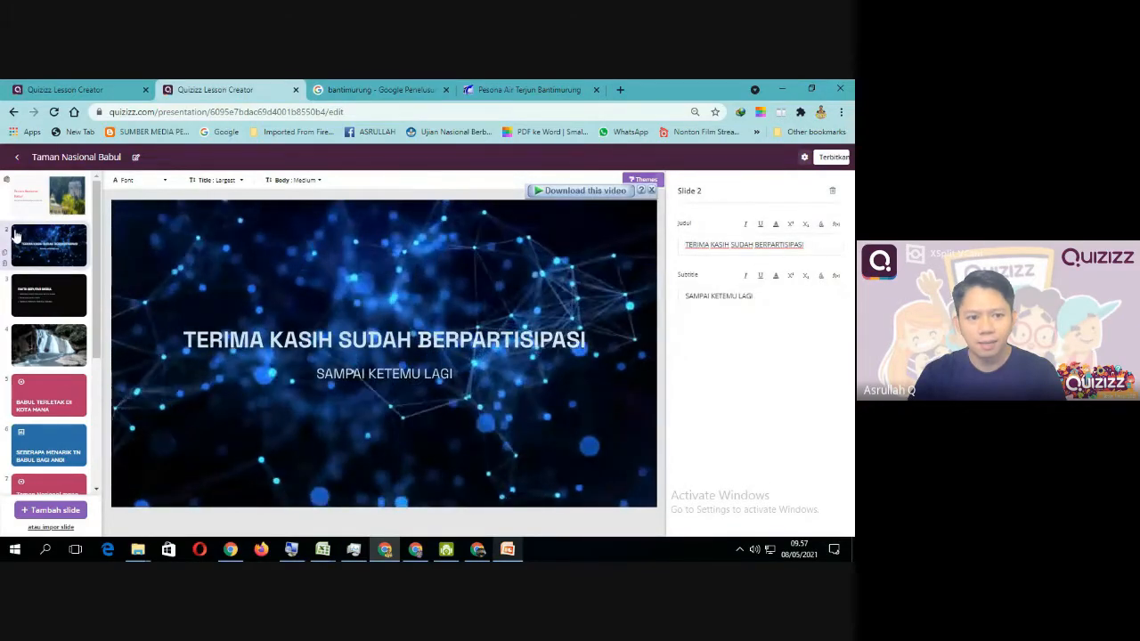
pyautogui.moveTo(19, 422); pyautogui.dragTo(42, 456)
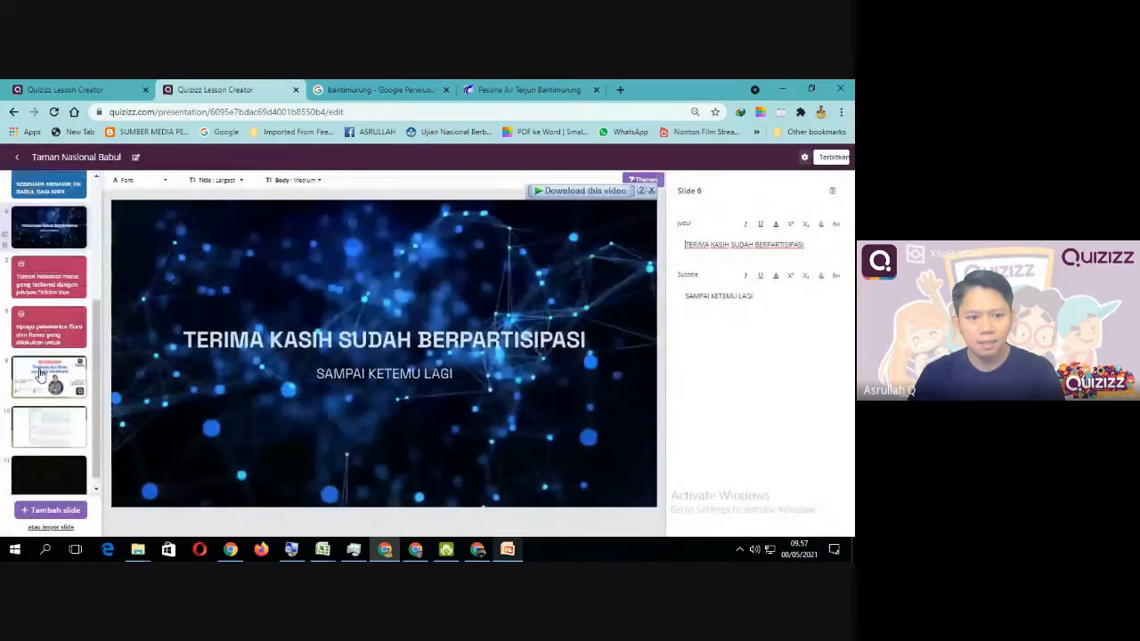
pyautogui.moveTo(30, 208); pyautogui.dragTo(98, 441)
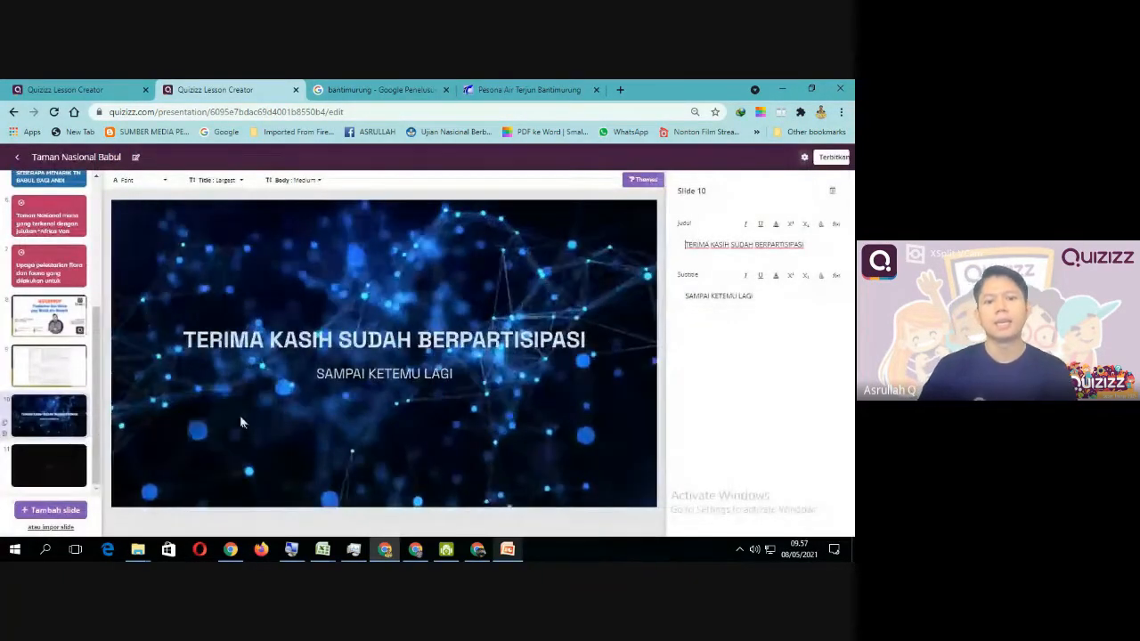
# Step: Select the empty video slide, then switch to YouTube in a new browser tab and search for "sistem pernapasan manusia kelas 8"
pyautogui.click(43, 466)
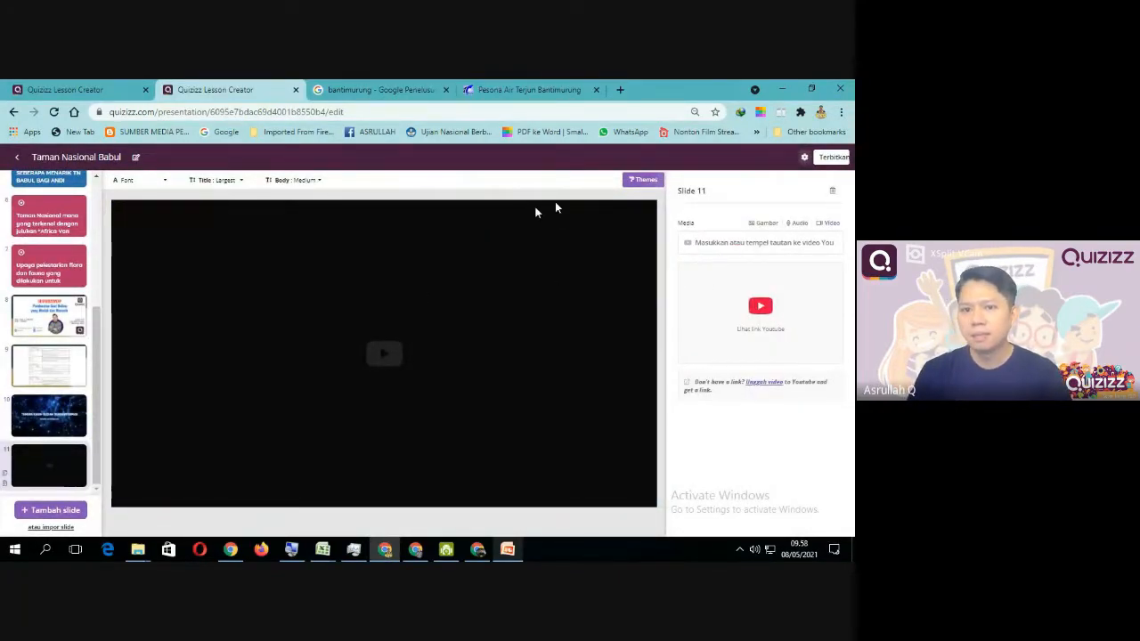
pyautogui.click(621, 92)
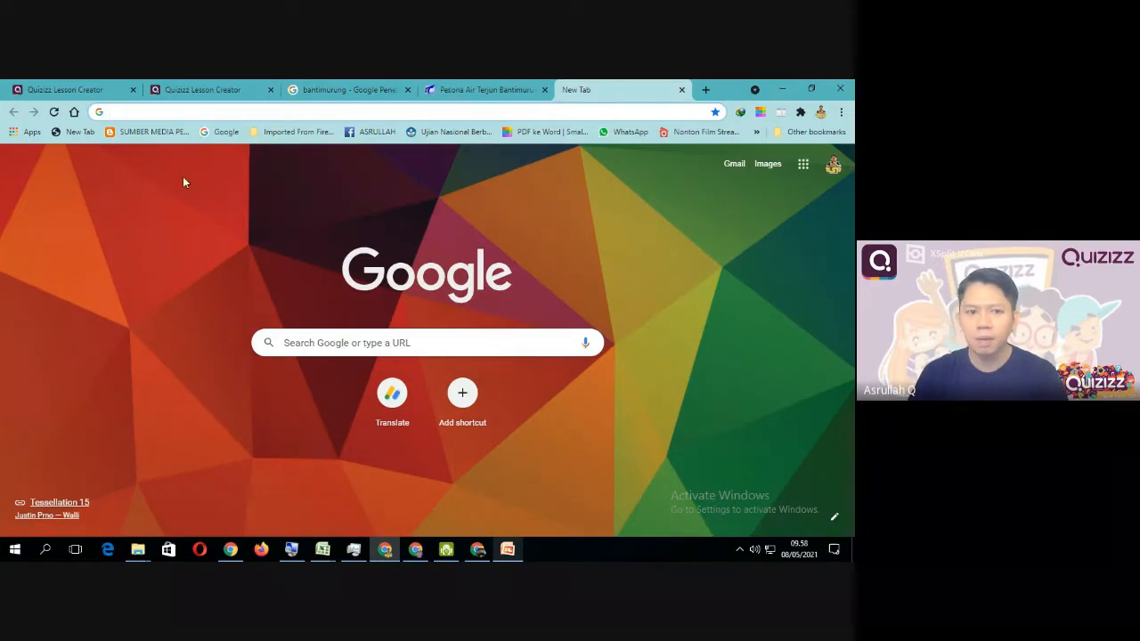
pyautogui.click(802, 167)
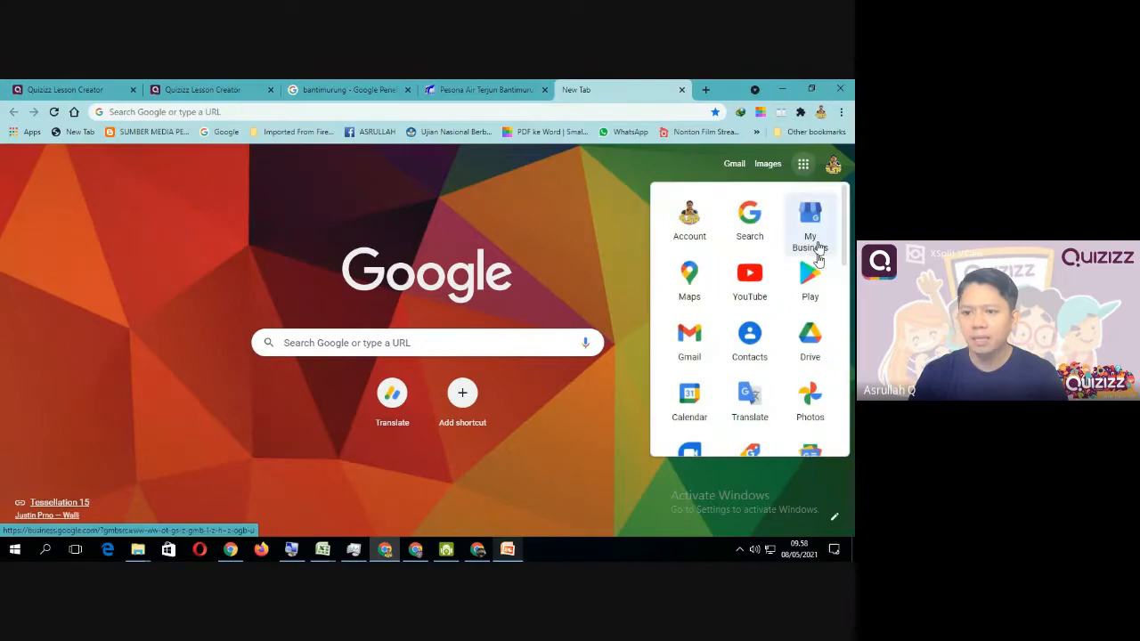
pyautogui.click(750, 273)
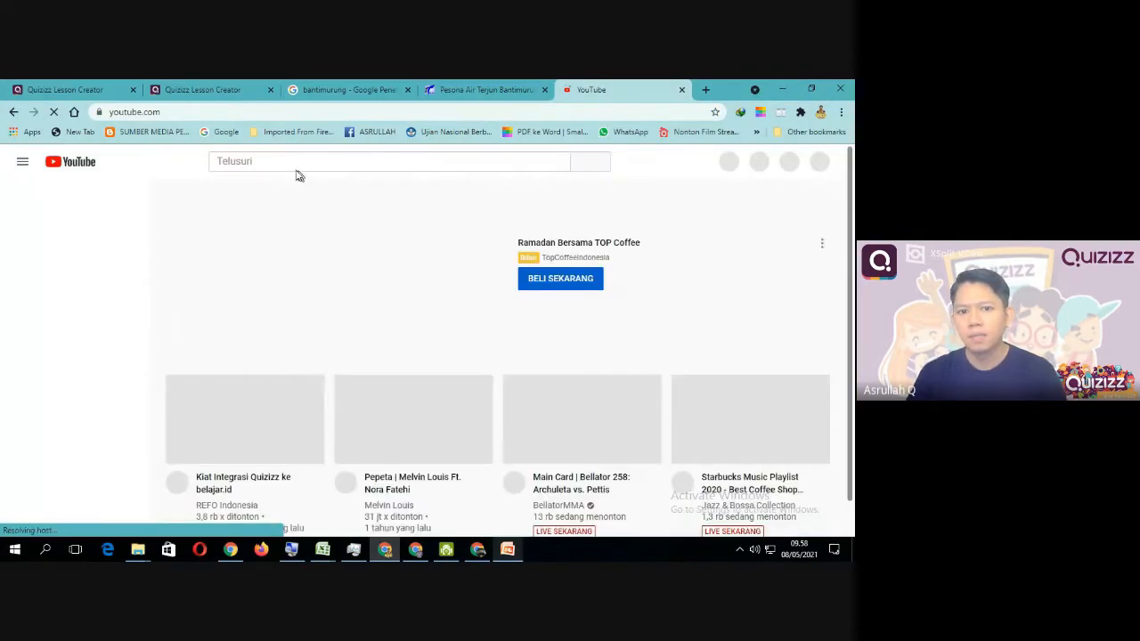
pyautogui.click(270, 156)
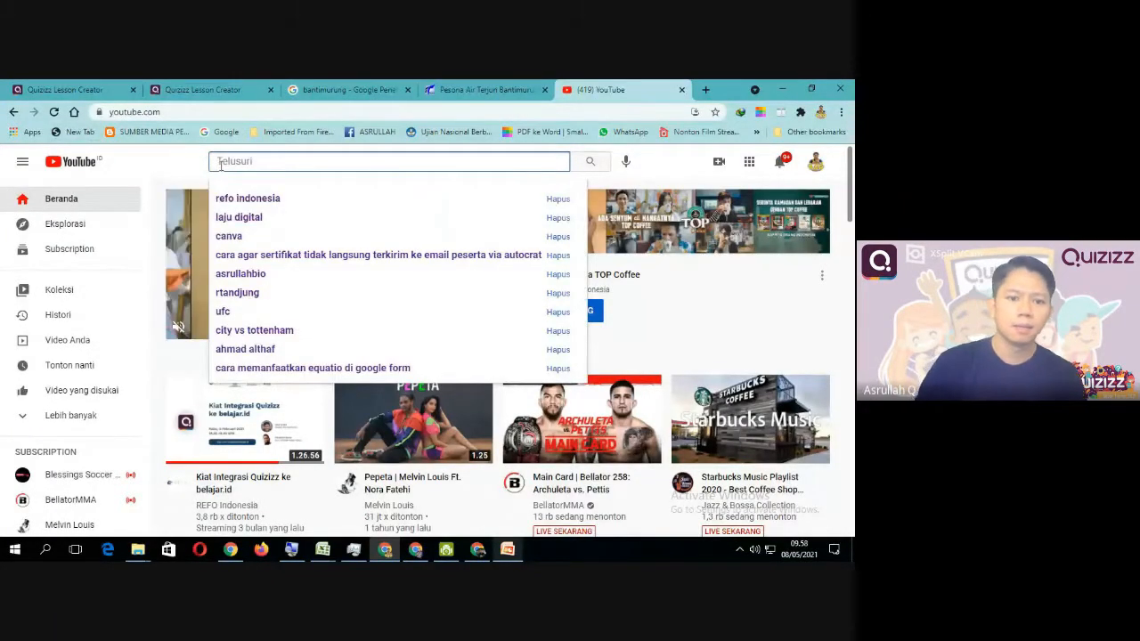
pyautogui.write('S')
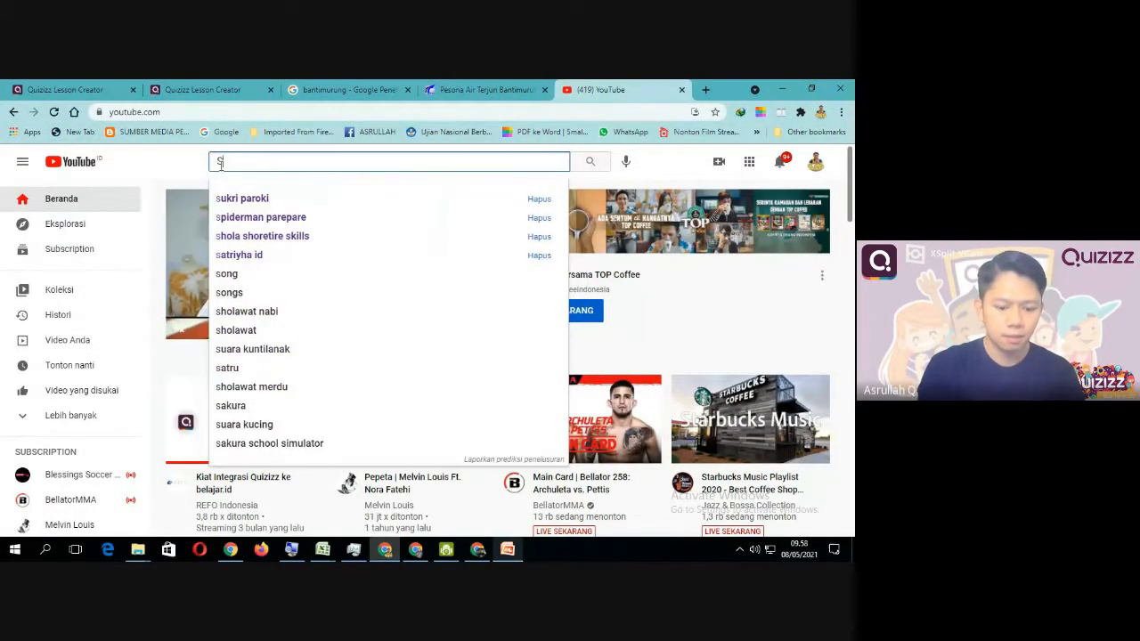
pyautogui.write('ISTEM PERNAFASAN')
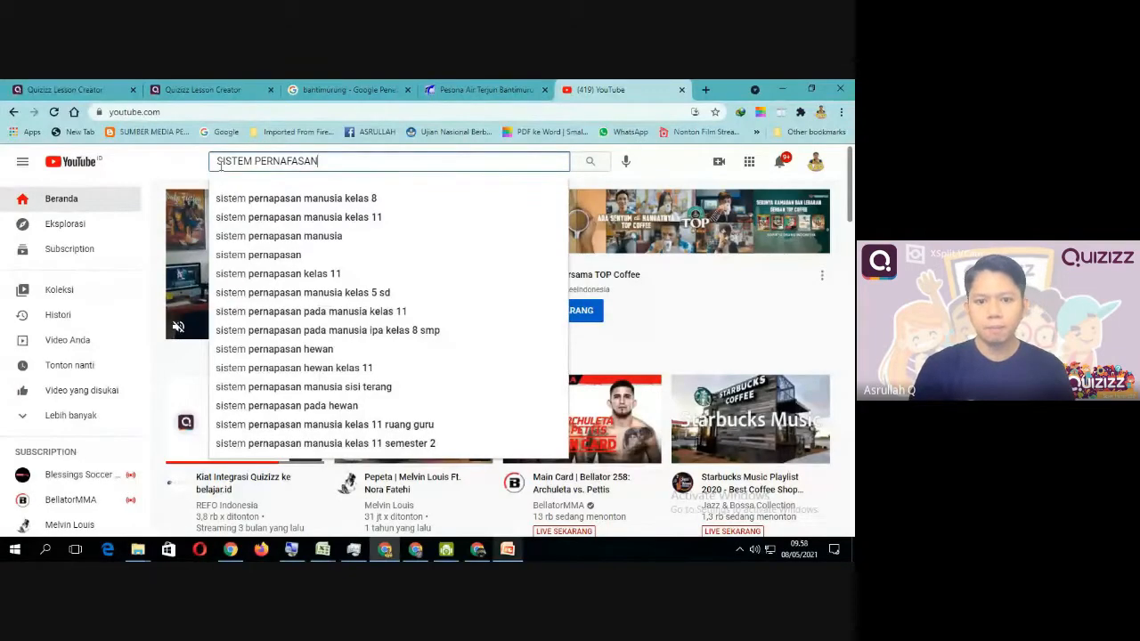
pyautogui.click(289, 200)
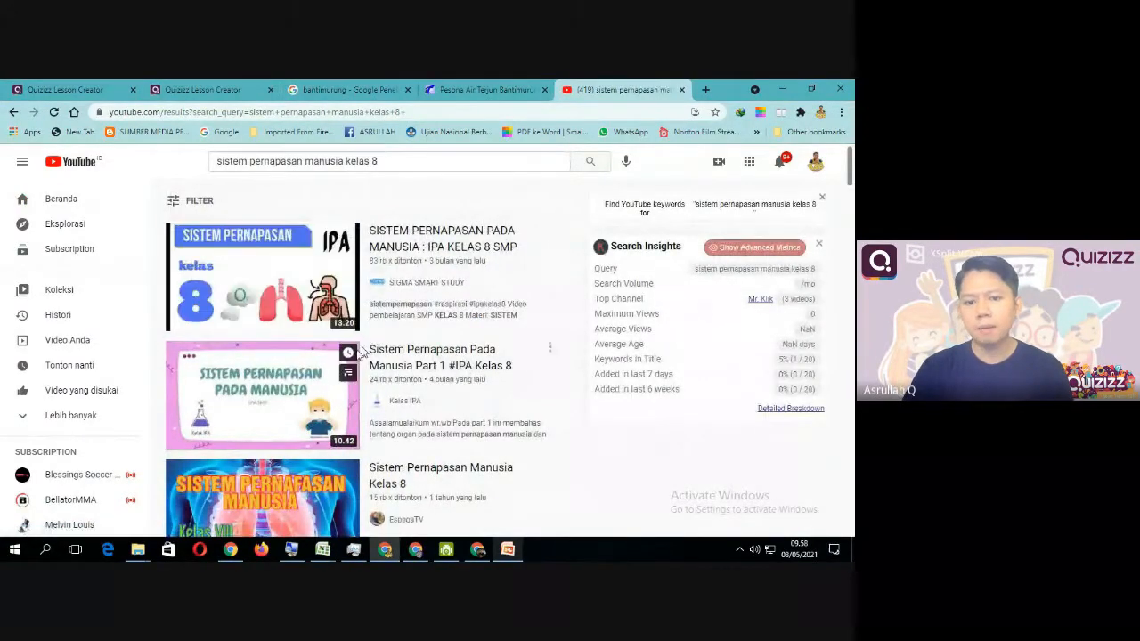
# Step: Browse the YouTube search results for a human respiratory system video suitable for the lesson's video slide
pyautogui.scroll(-2, 345, 395)
pyautogui.scroll(-4, 346, 395)
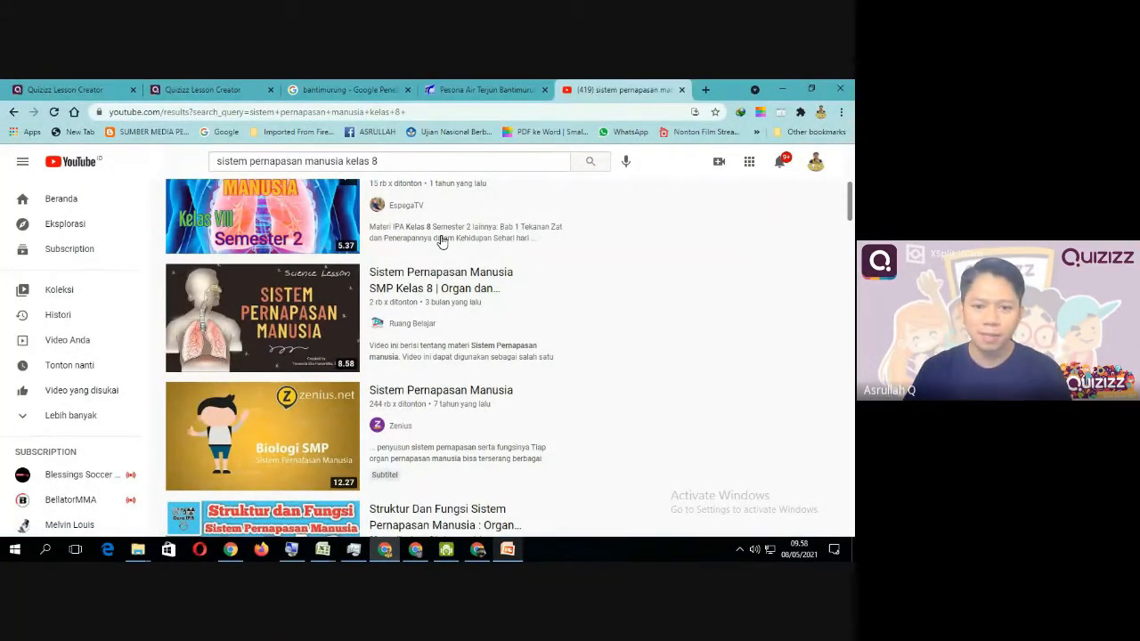
pyautogui.scroll(1, 374, 290)
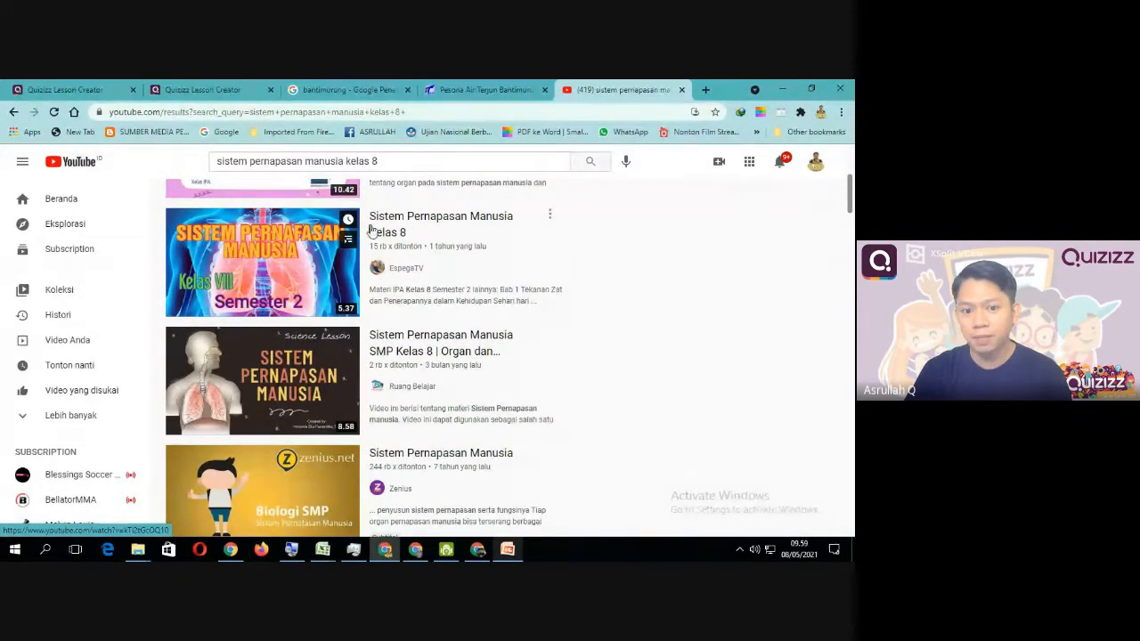
pyautogui.scroll(-2, 382, 216)
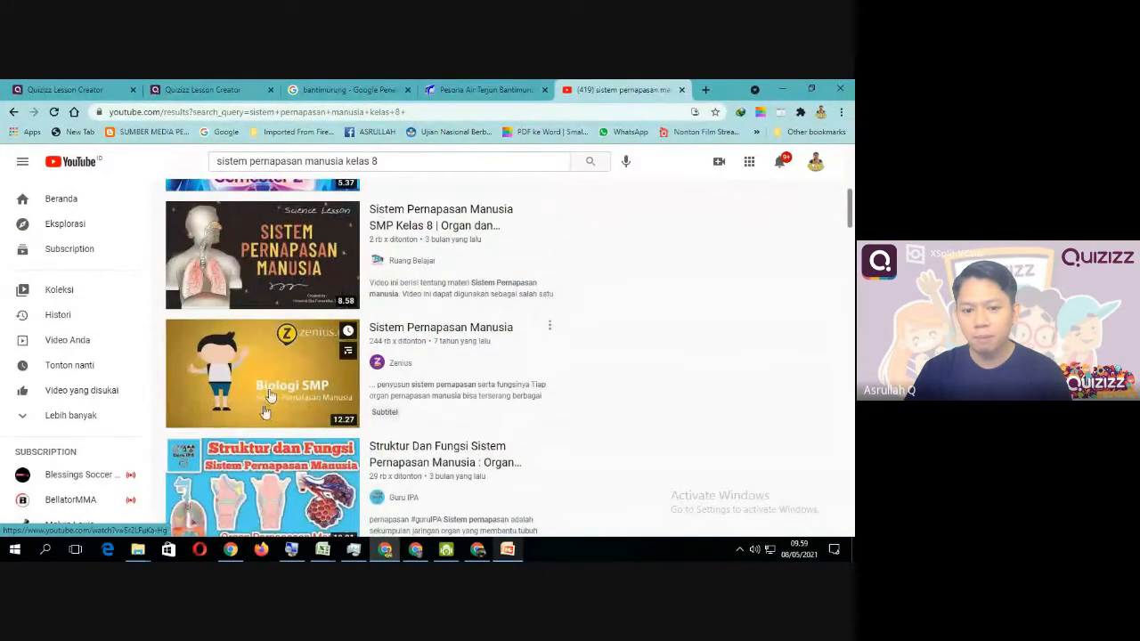
pyautogui.scroll(-2, 373, 457)
pyautogui.scroll(4, 392, 374)
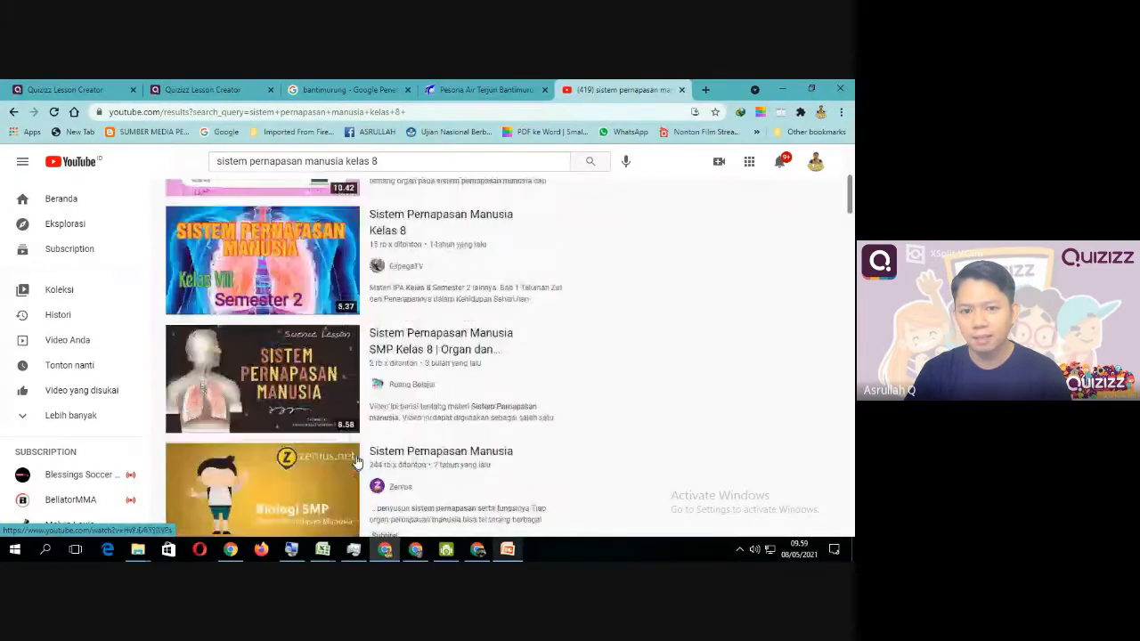
# Step: Open the YouTube video "Sistem Pernapasan Manusia SMP Kelas 8 | Organ dan Mekanisme Pernapasan" from the search results and pause it
pyautogui.click(406, 343)
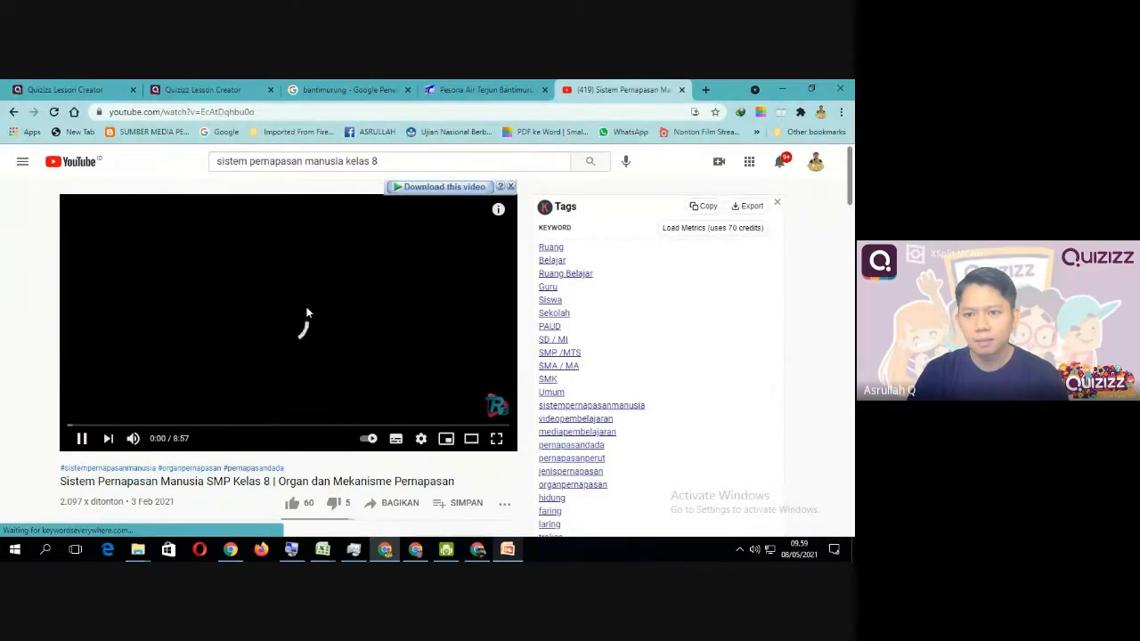
pyautogui.scroll(-2, 294, 303)
pyautogui.scroll(1, 303, 308)
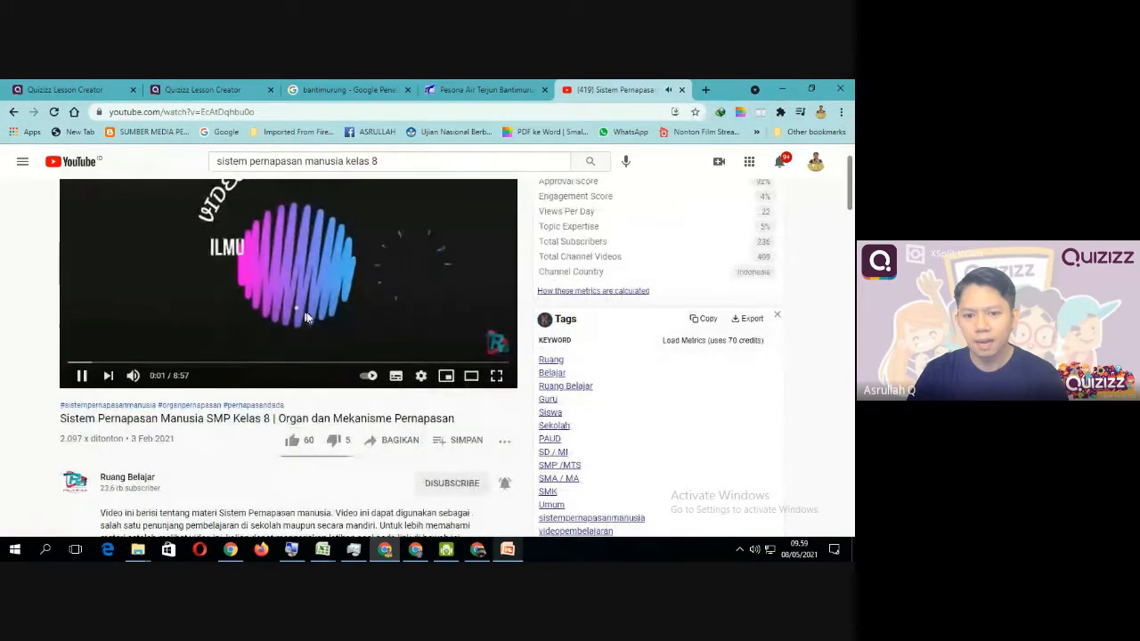
pyautogui.scroll(1, 308, 285)
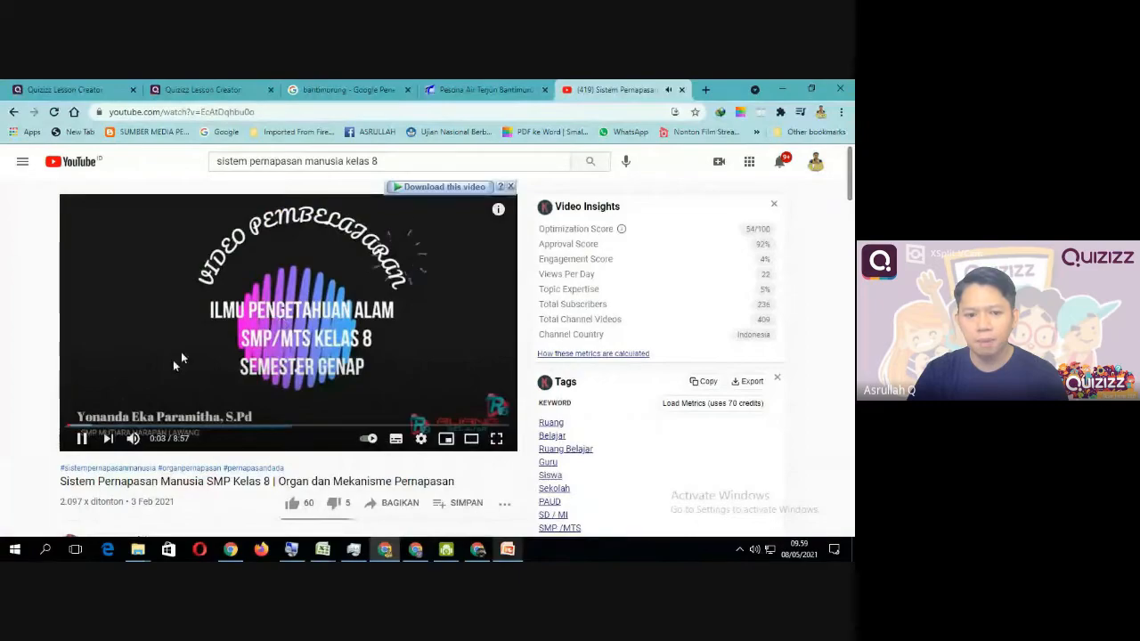
pyautogui.click(81, 439)
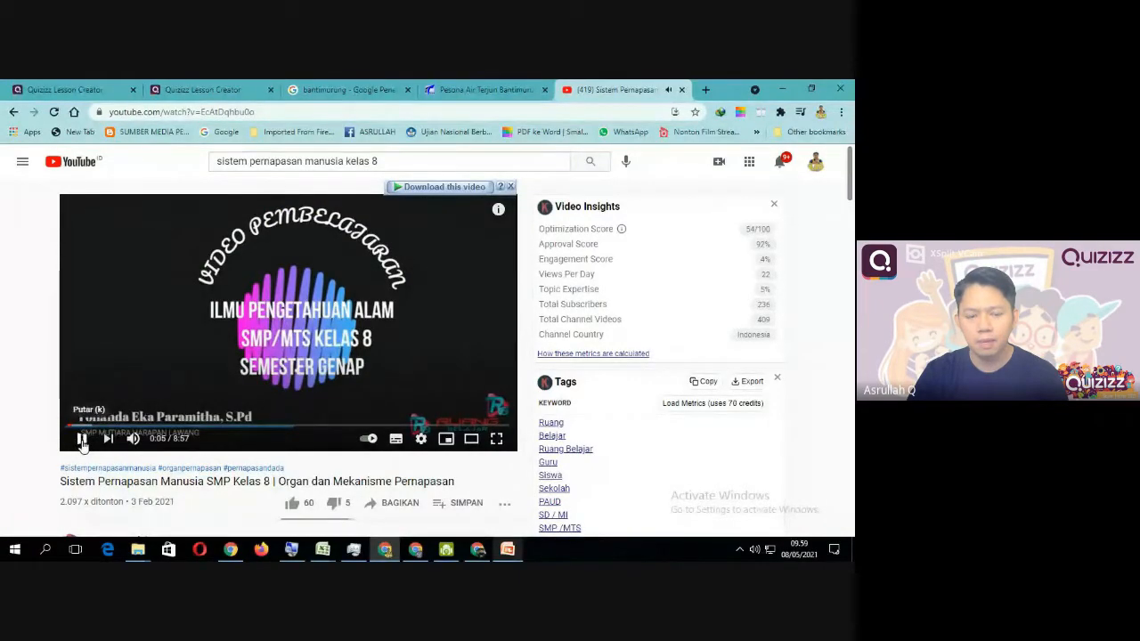
# Step: Copy the share link of the paused respiratory system video
pyautogui.scroll(-2, 343, 450)
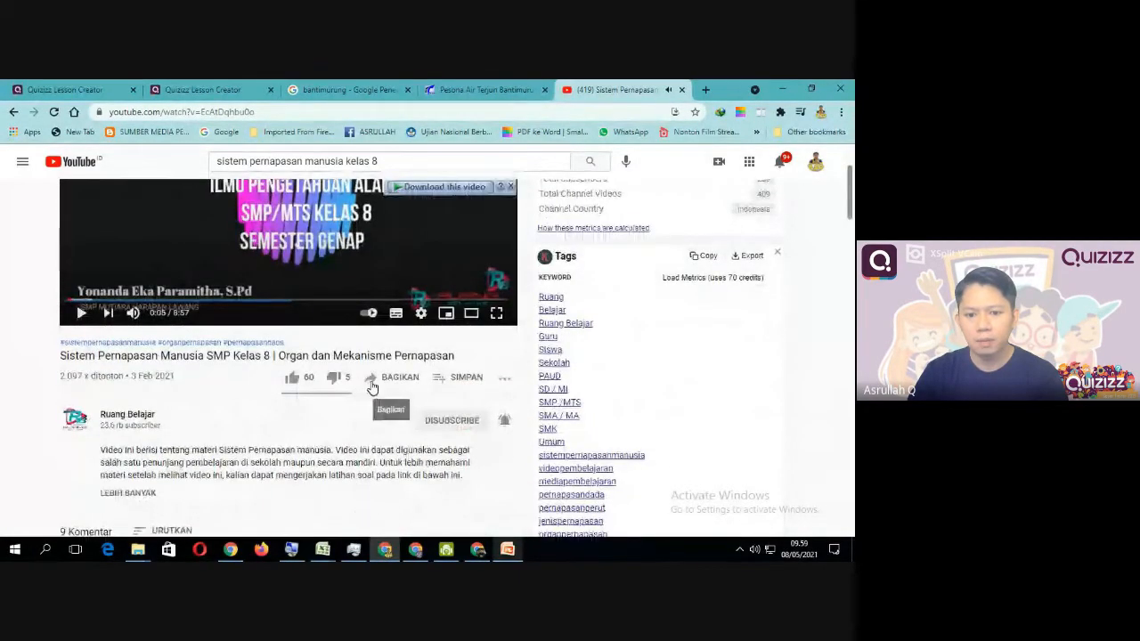
pyautogui.click(378, 383)
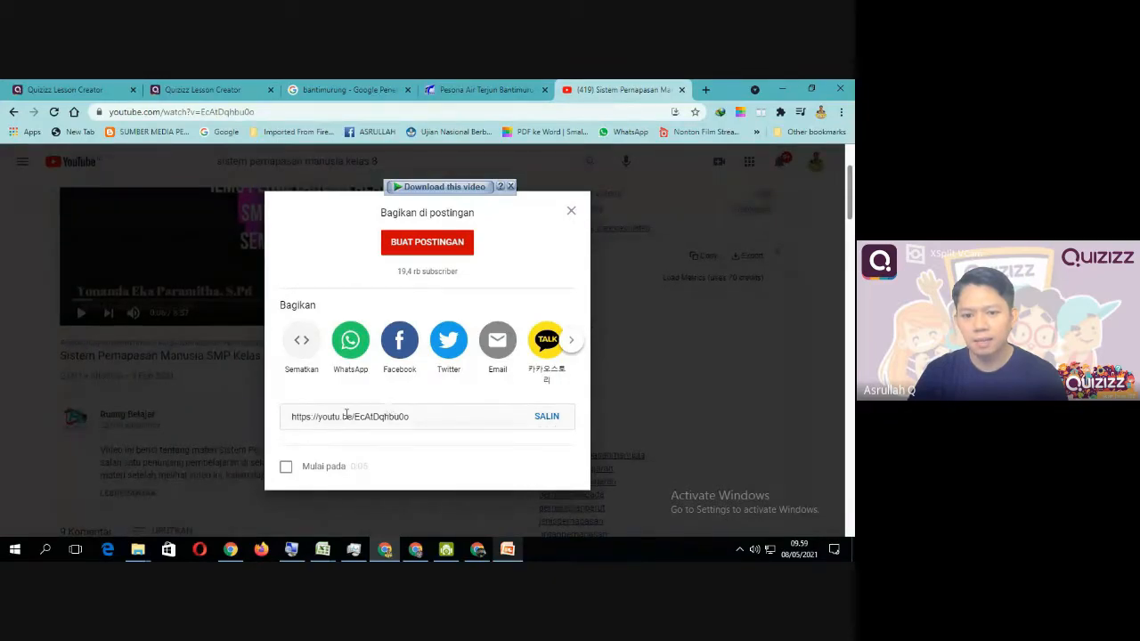
pyautogui.click(547, 417)
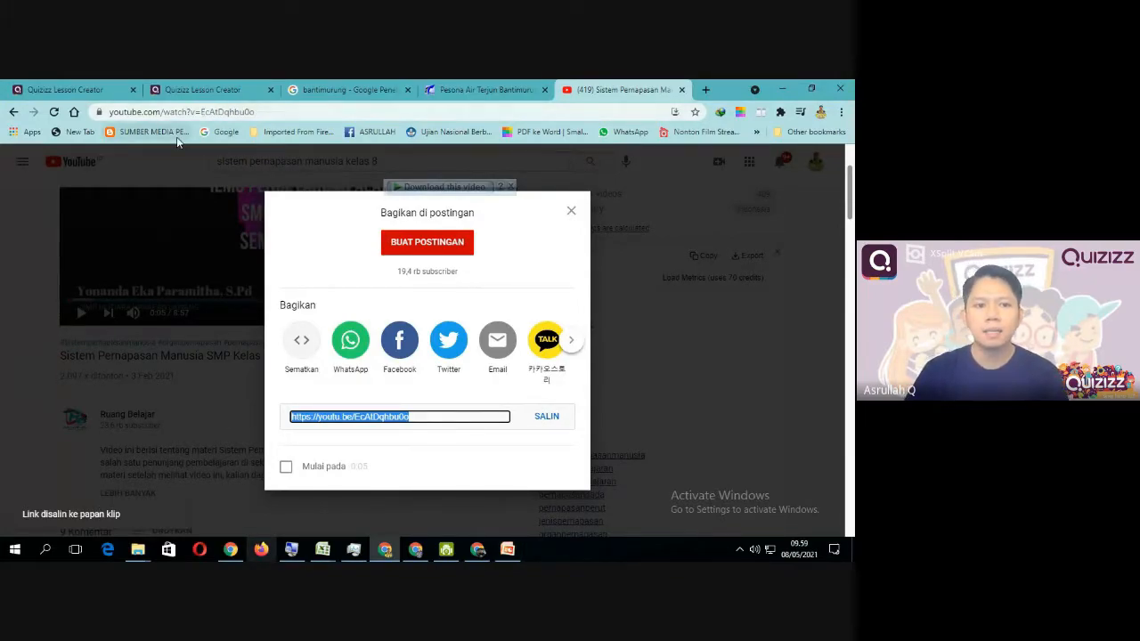
# Step: Embed the copied YouTube link in slide 11 of the Quizizz lesson and preview the video's playback briefly
pyautogui.click(204, 96)
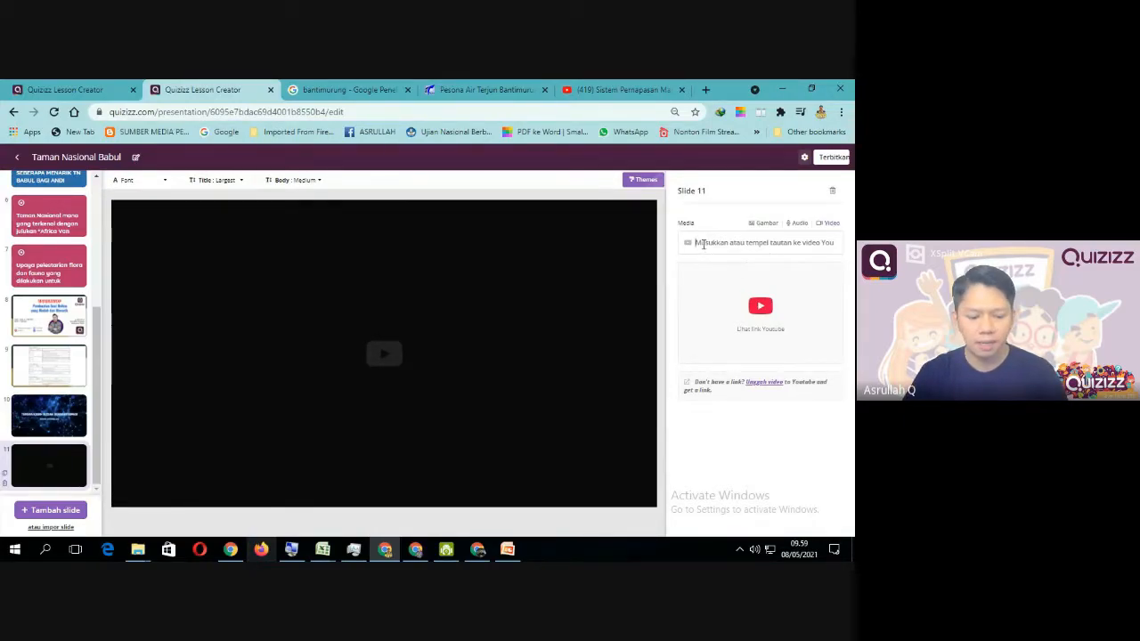
pyautogui.write('https://youtu.be/EcAtDghbu0o')
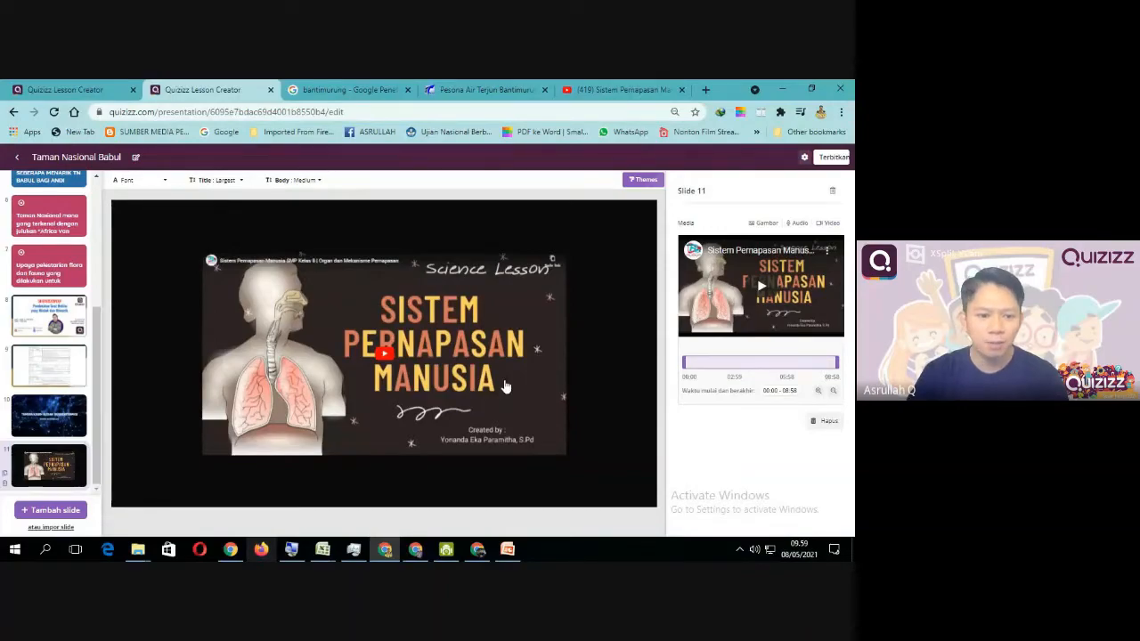
pyautogui.click(381, 355)
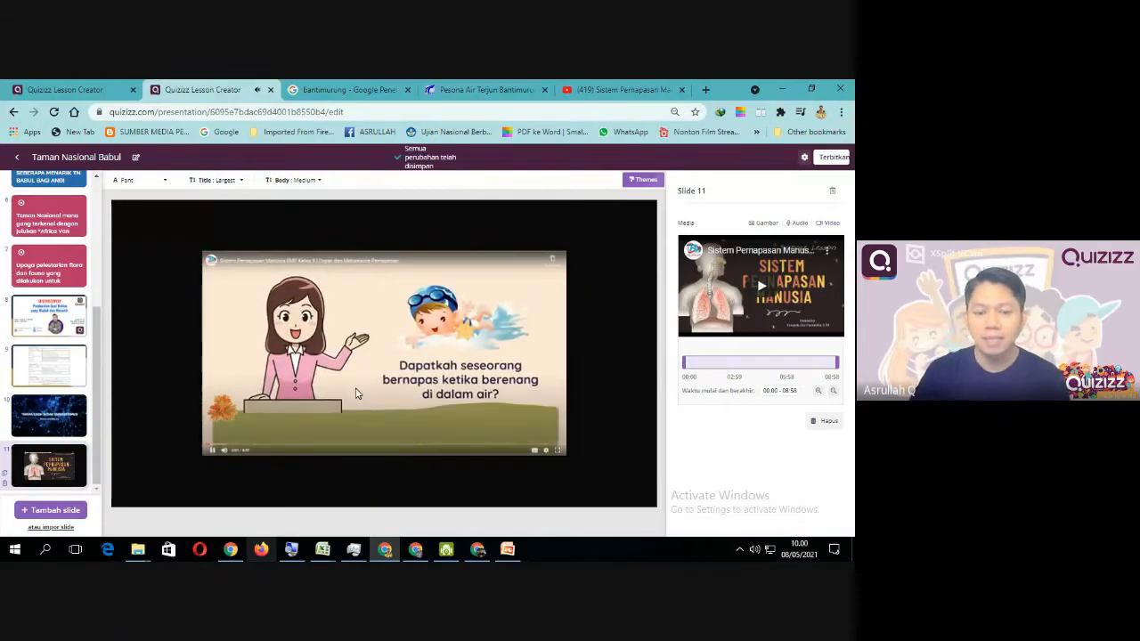
pyautogui.click(213, 451)
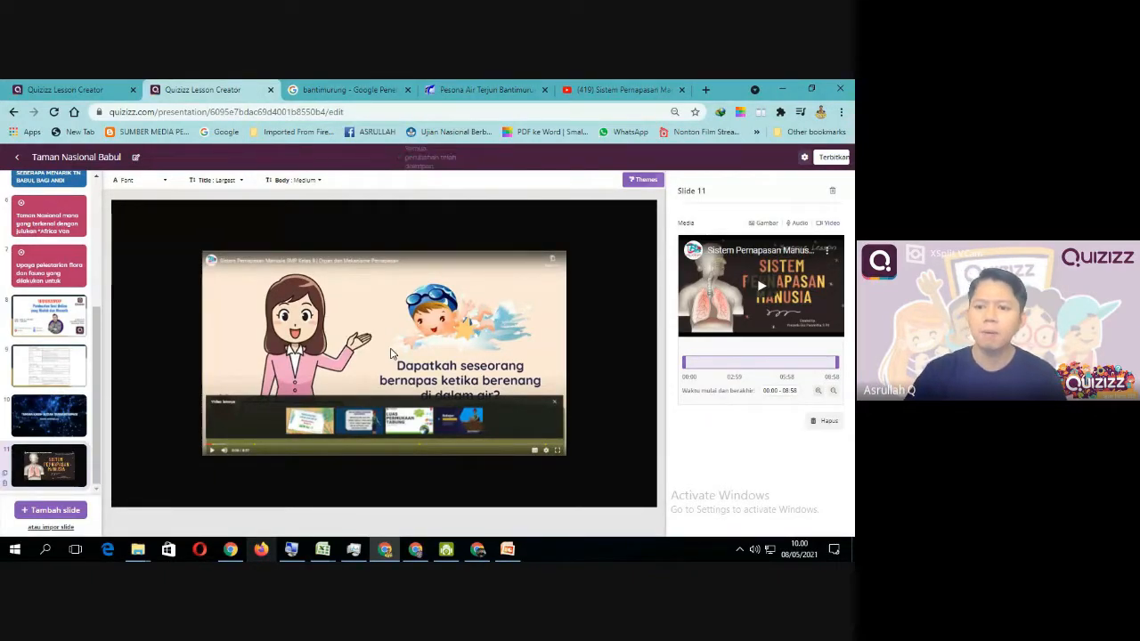
# Step: Trim slide 11's video to the 02:45–06:11 range and play the trimmed clip to check its start
pyautogui.moveTo(683, 364); pyautogui.dragTo(731, 364)
pyautogui.moveTo(836, 360); pyautogui.dragTo(791, 362)
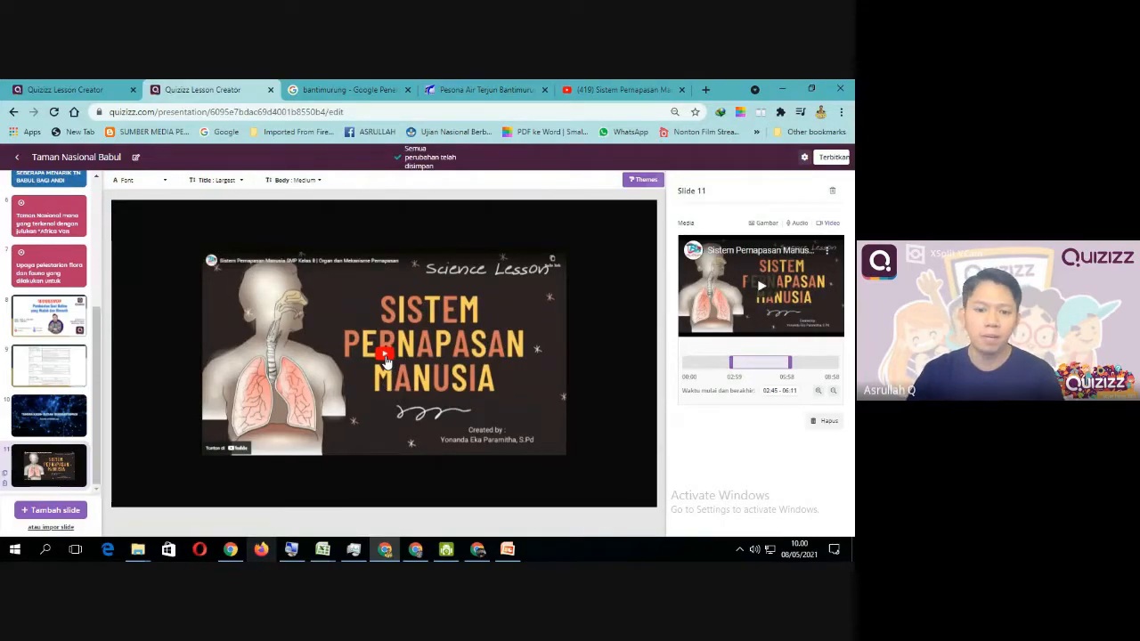
pyautogui.click(386, 359)
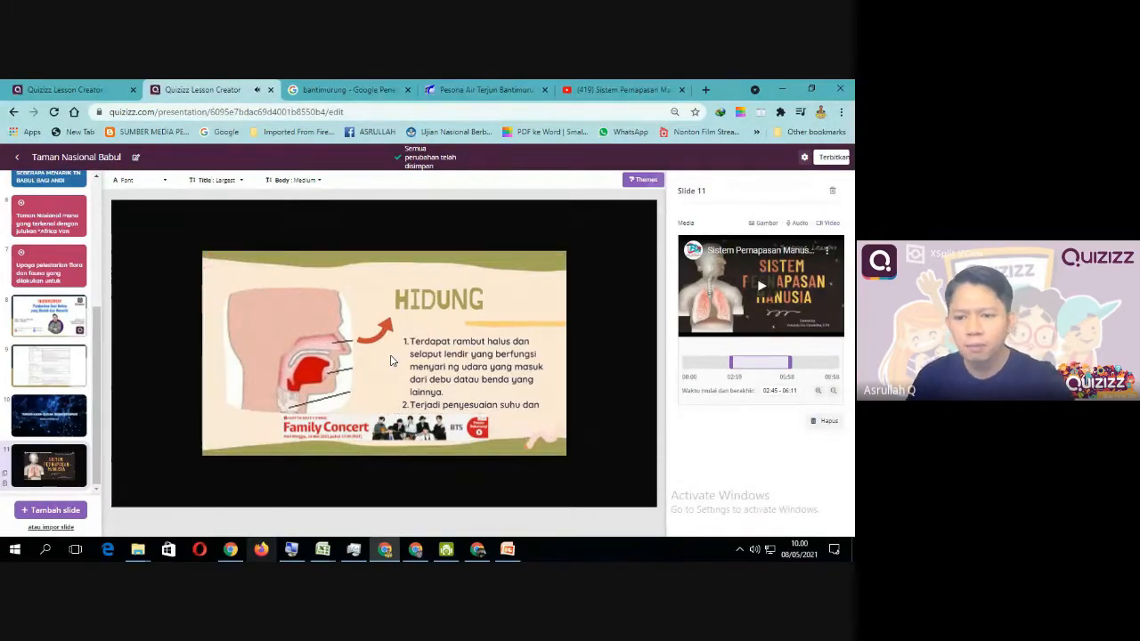
pyautogui.click(236, 400)
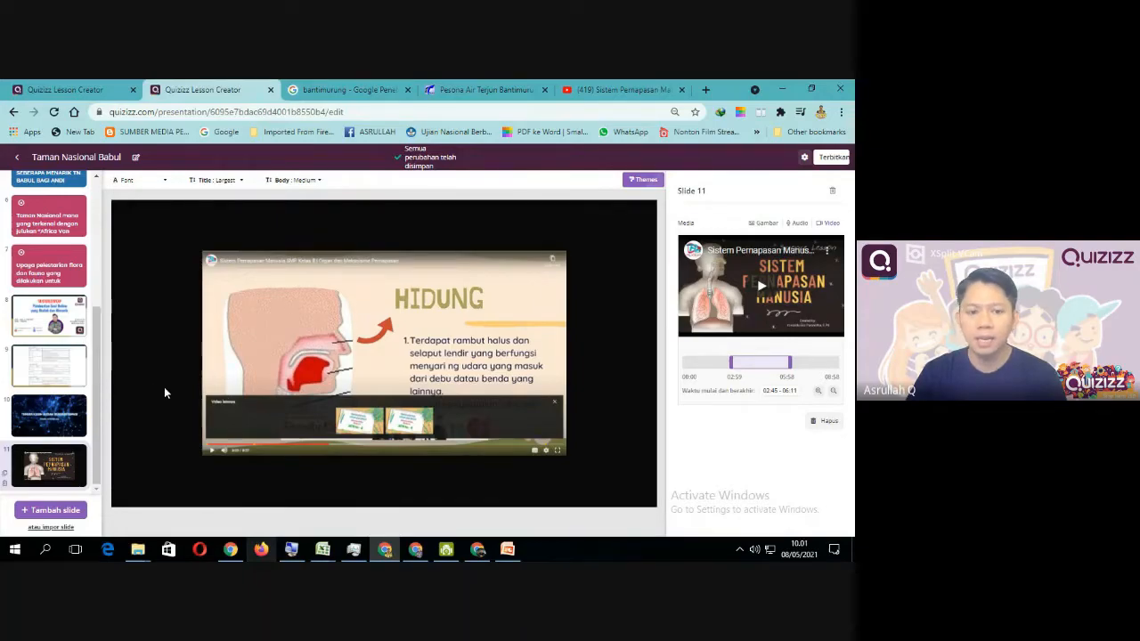
pyautogui.click(555, 405)
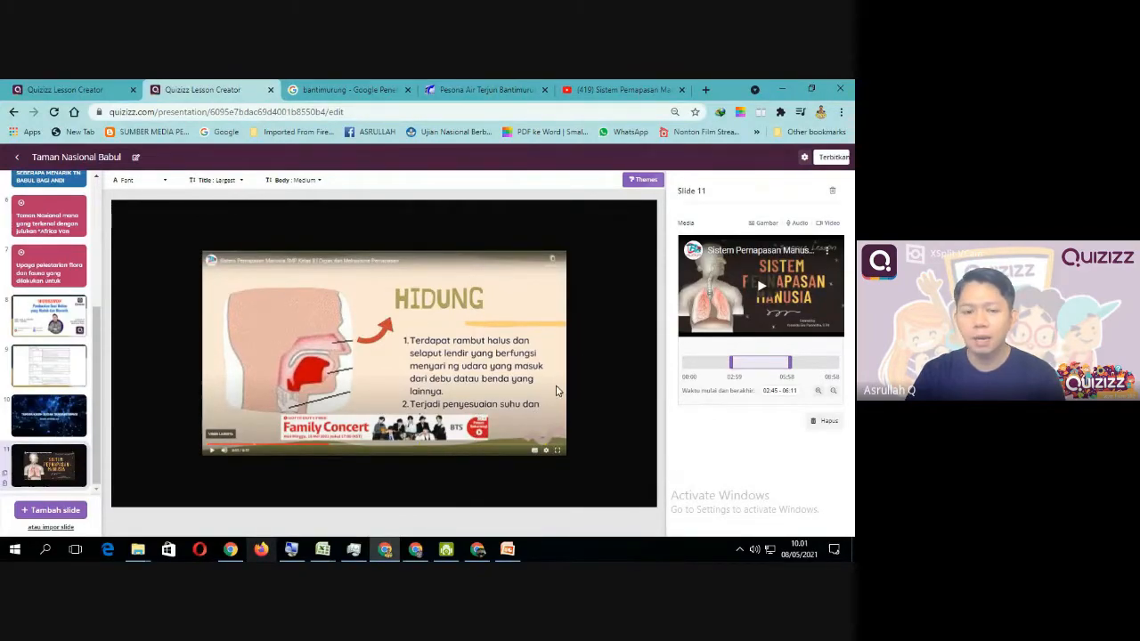
# Step: Add an audio clip slide after the video slide and allow the site to use the microphone for recording
pyautogui.click(45, 509)
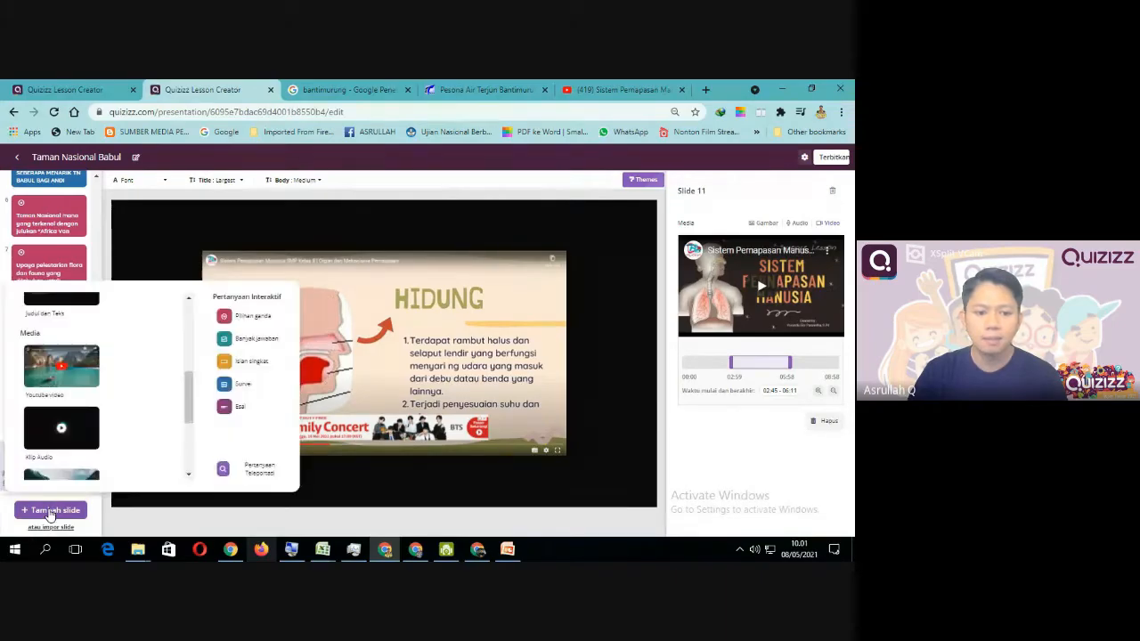
pyautogui.scroll(-1, 129, 416)
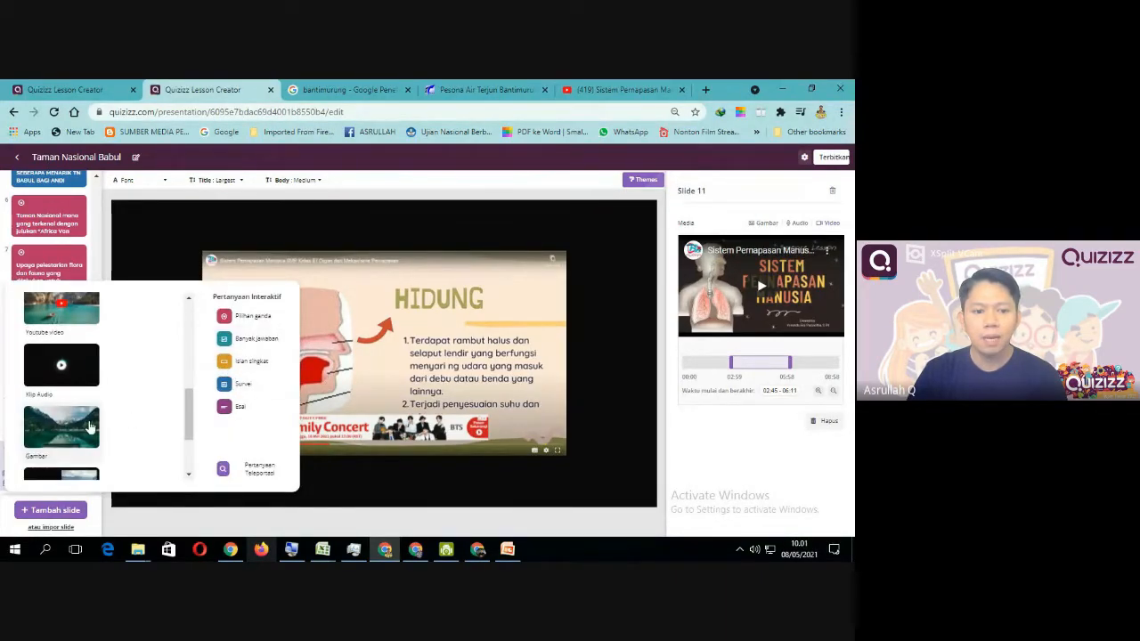
pyautogui.click(36, 369)
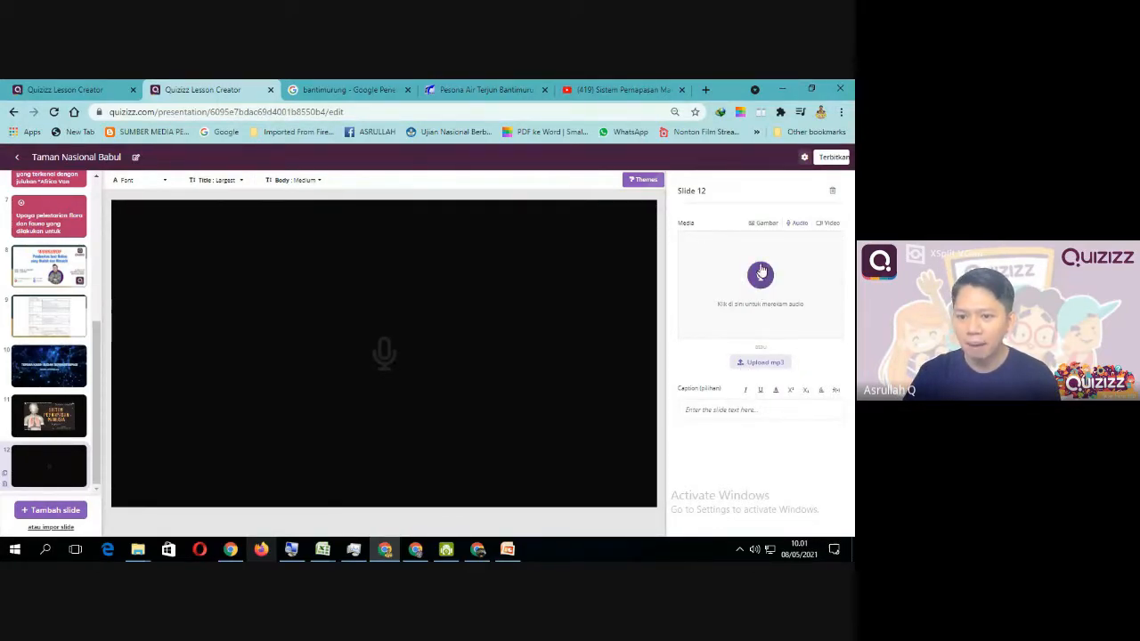
pyautogui.click(761, 276)
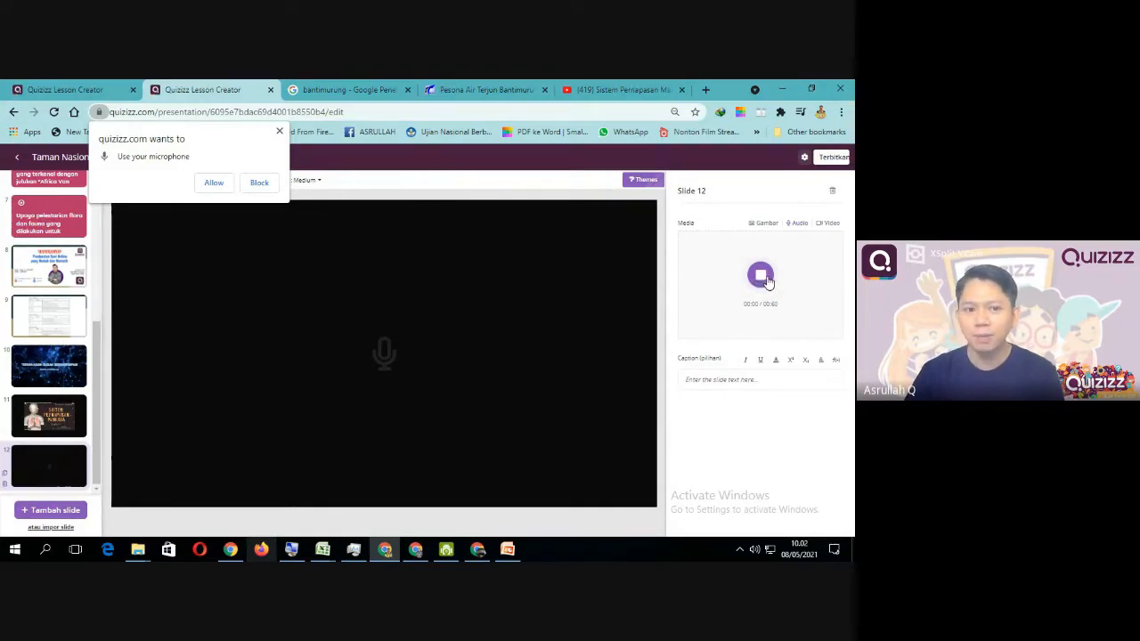
pyautogui.click(216, 184)
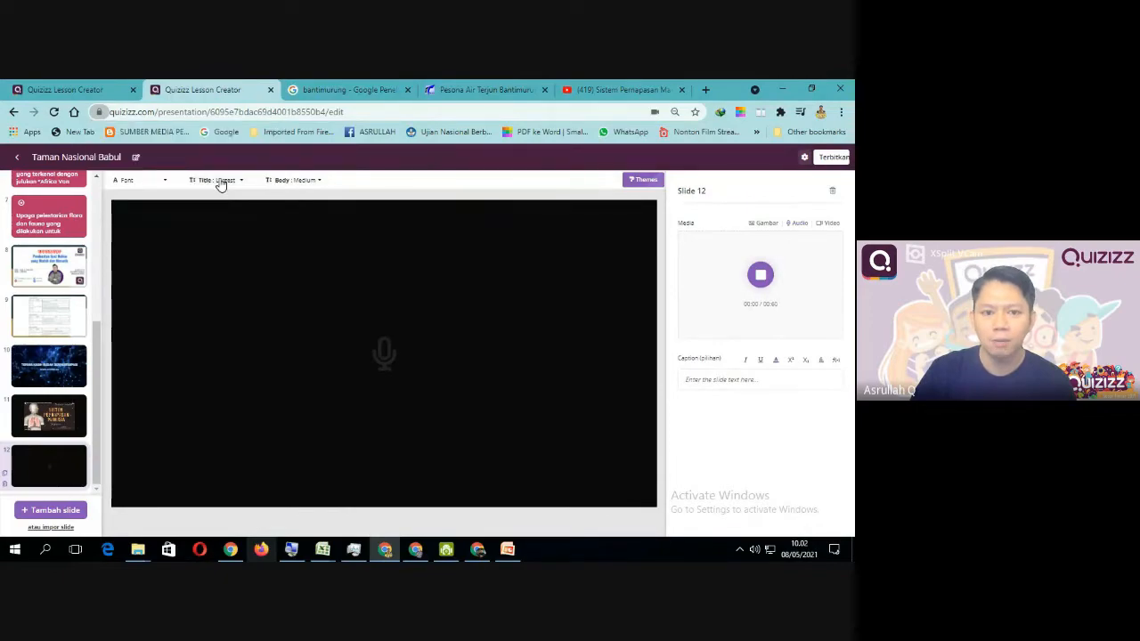
# Step: Discard the first take on slide 12, then record a new voice clip of about 6 seconds and play it back
pyautogui.click(760, 278)
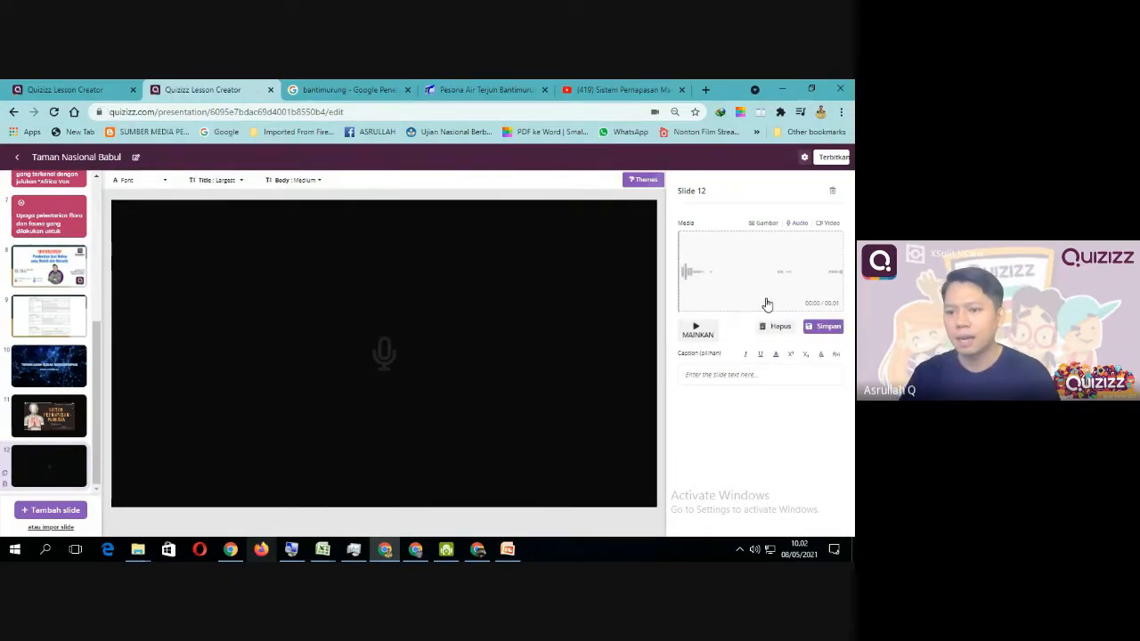
pyautogui.click(770, 326)
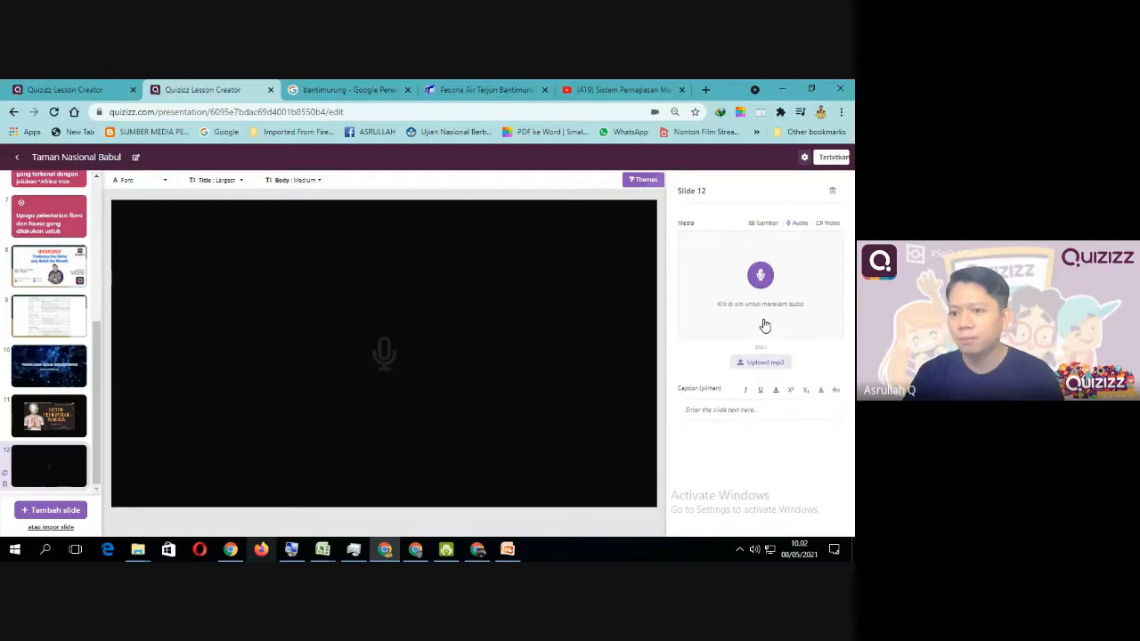
pyautogui.click(761, 276)
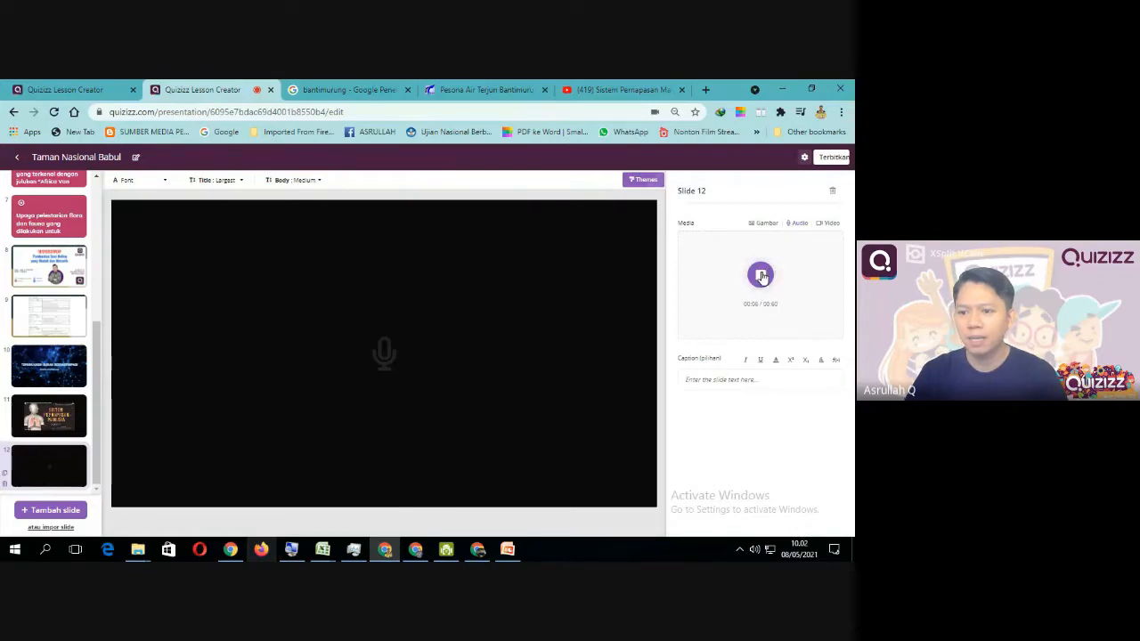
pyautogui.click(761, 277)
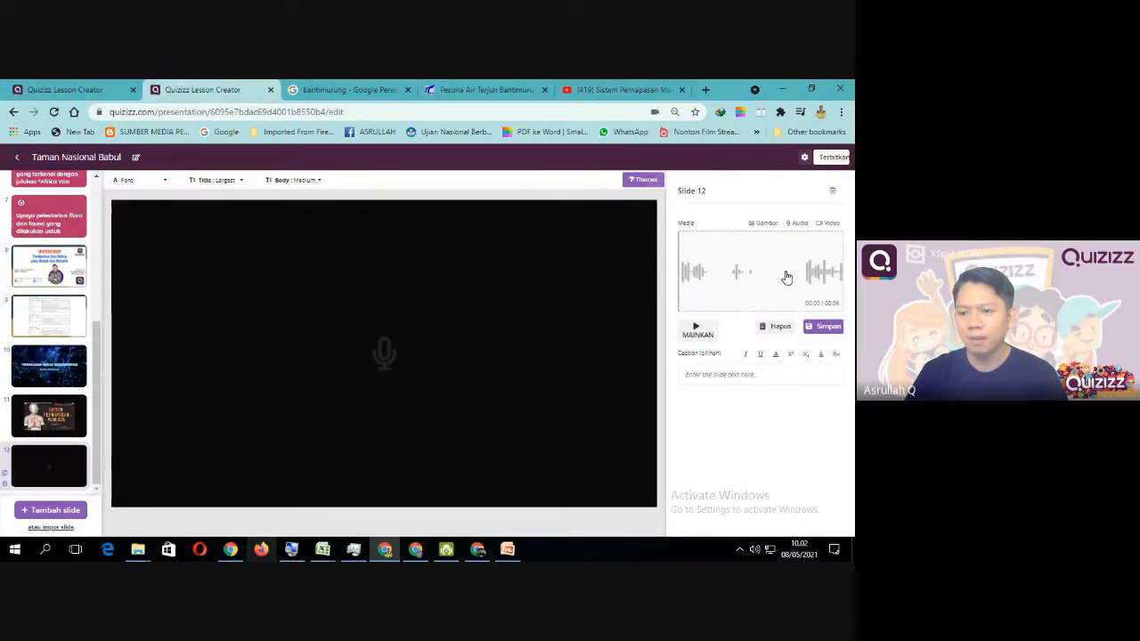
pyautogui.click(695, 332)
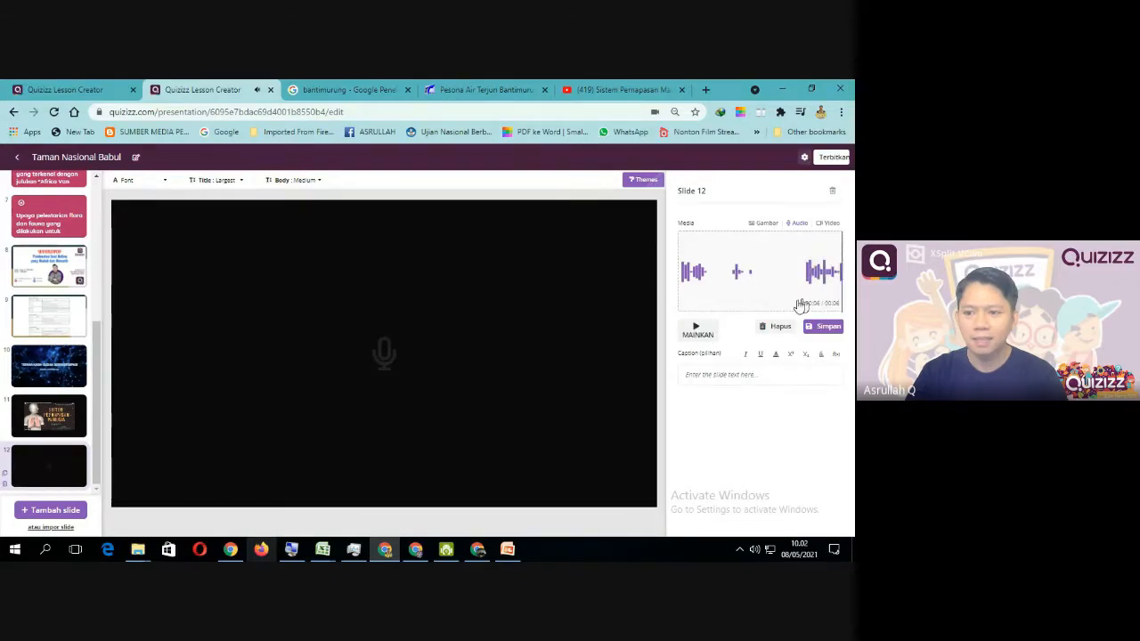
pyautogui.click(699, 330)
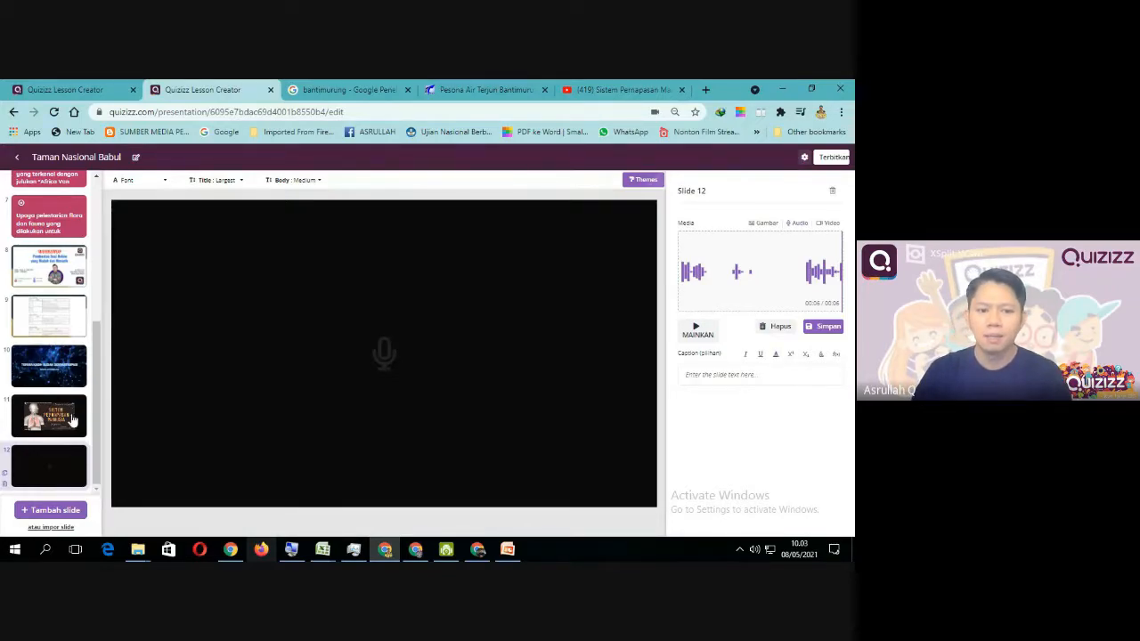
pyautogui.moveTo(97, 452)
pyautogui.mouseDown()
pyautogui.moveTo(95, 426)
pyautogui.moveTo(94, 466)
pyautogui.mouseUp()
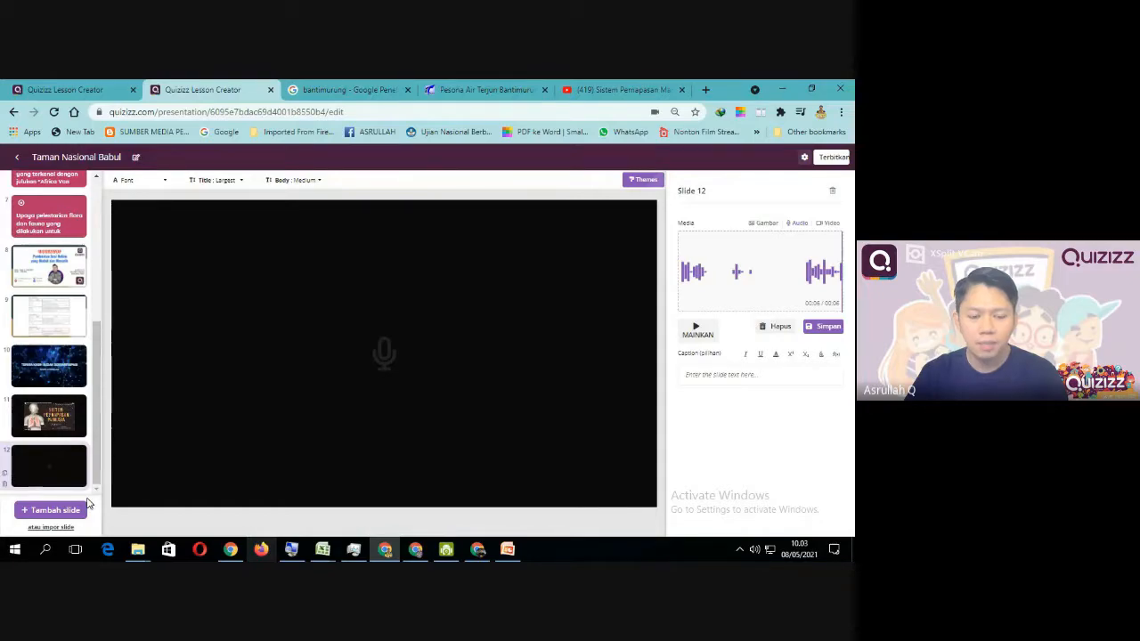
pyautogui.moveTo(97, 470)
pyautogui.mouseDown()
pyautogui.moveTo(115, 400)
pyautogui.moveTo(107, 311)
pyautogui.moveTo(103, 476)
pyautogui.mouseUp()
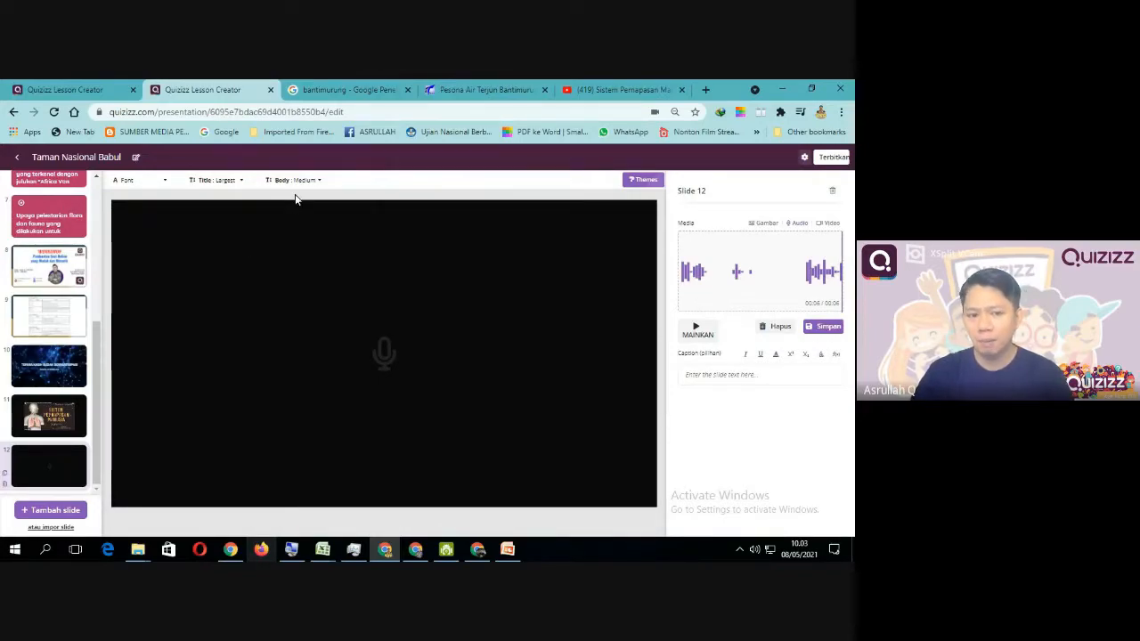
pyautogui.moveTo(97, 364); pyautogui.dragTo(113, 217)
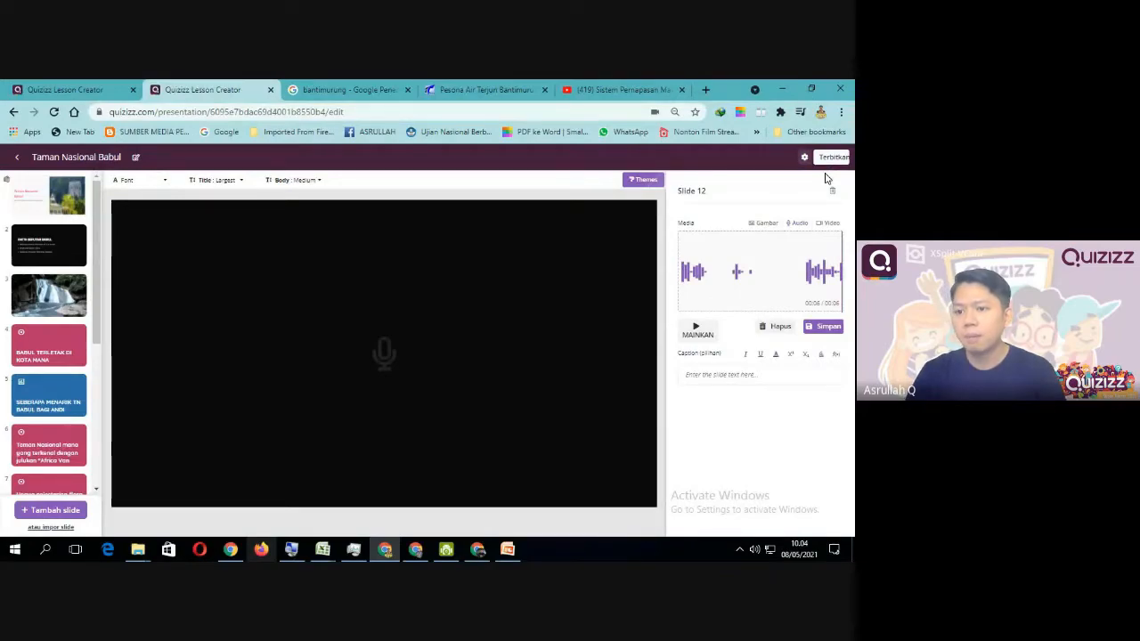
# Step: Open the lesson's publishing details and set its language to Indonesian
pyautogui.click(835, 159)
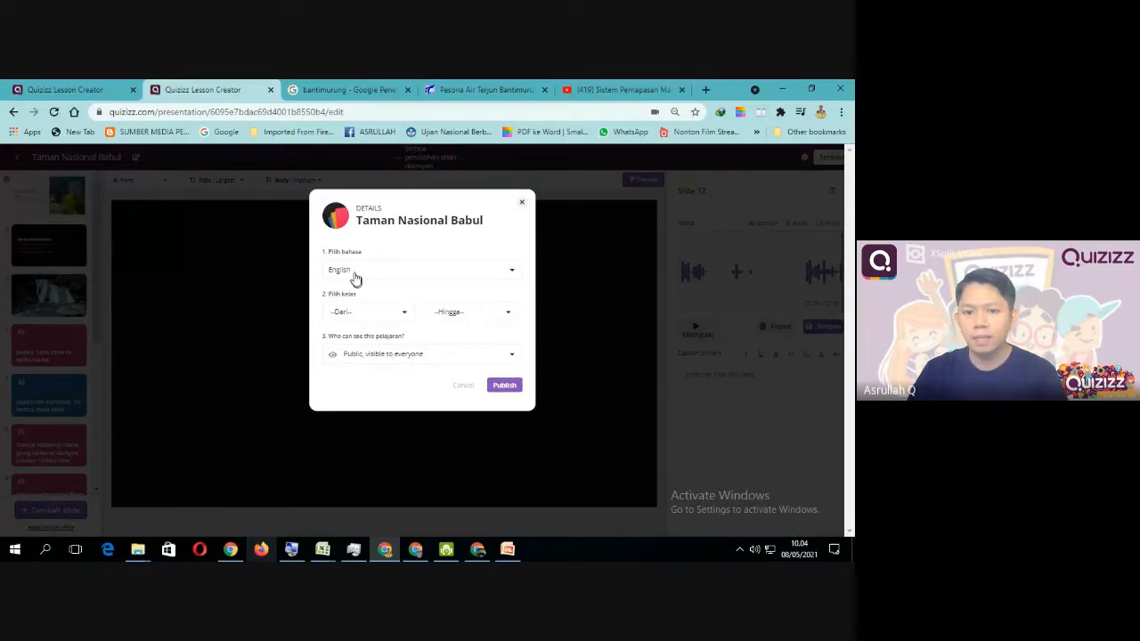
pyautogui.click(378, 274)
pyautogui.scroll(-1, 359, 338)
pyautogui.scroll(1, 356, 326)
pyautogui.click(355, 321)
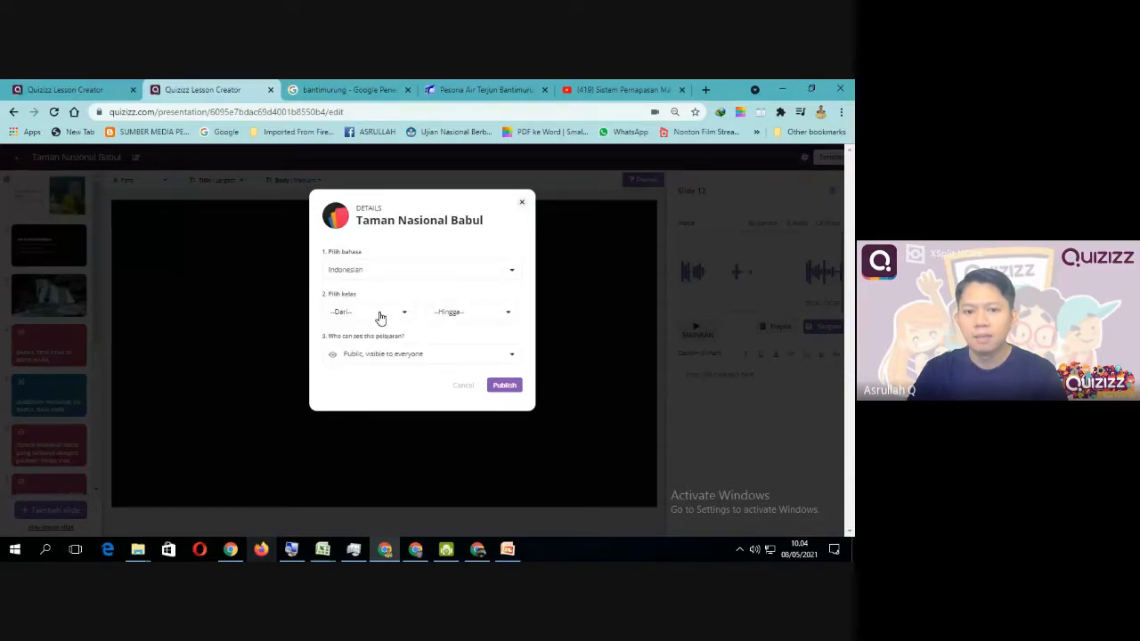
# Step: Set the lesson's class range from 1st to 1st and its visibility to "Private, visible to you"
pyautogui.click(400, 318)
pyautogui.scroll(-2, 361, 361)
pyautogui.scroll(-2, 359, 373)
pyautogui.scroll(4, 355, 379)
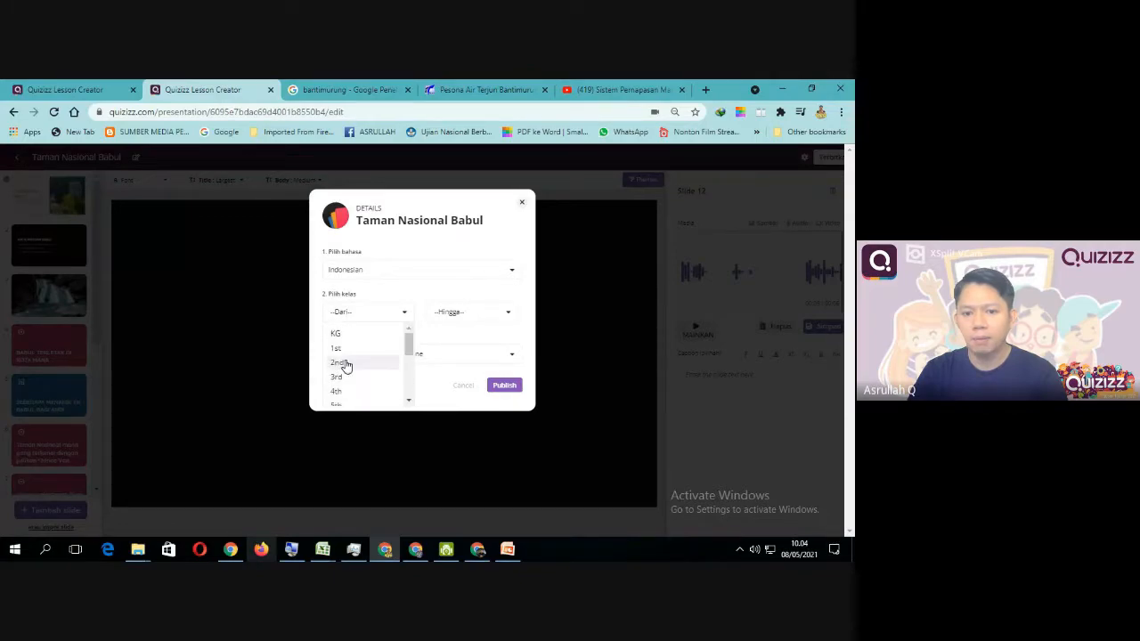
pyautogui.click(343, 350)
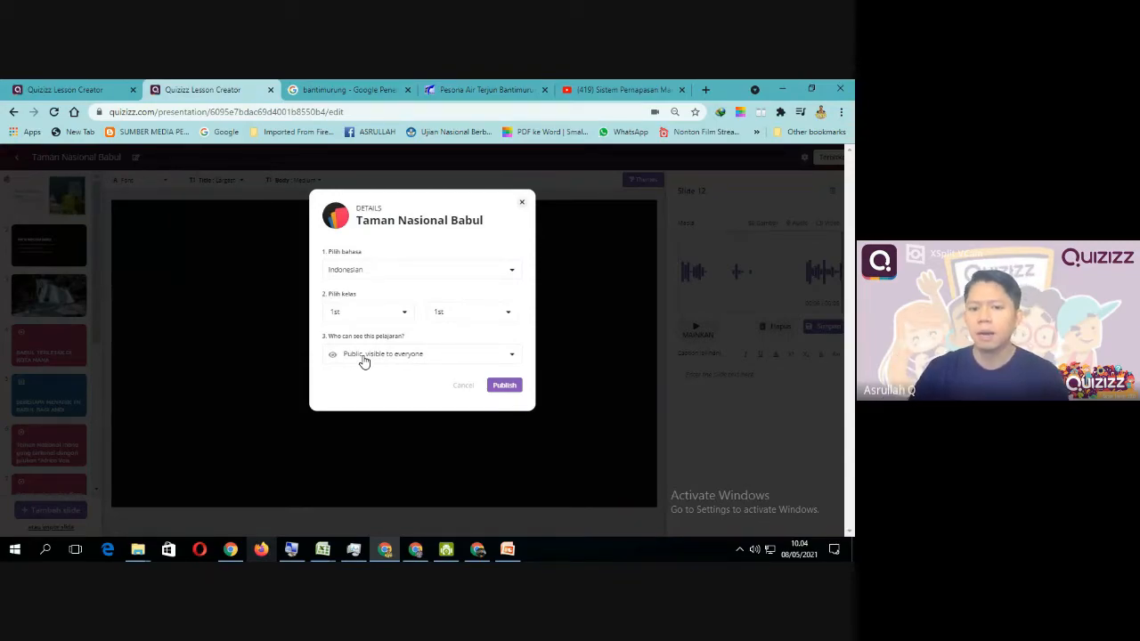
pyautogui.click(514, 356)
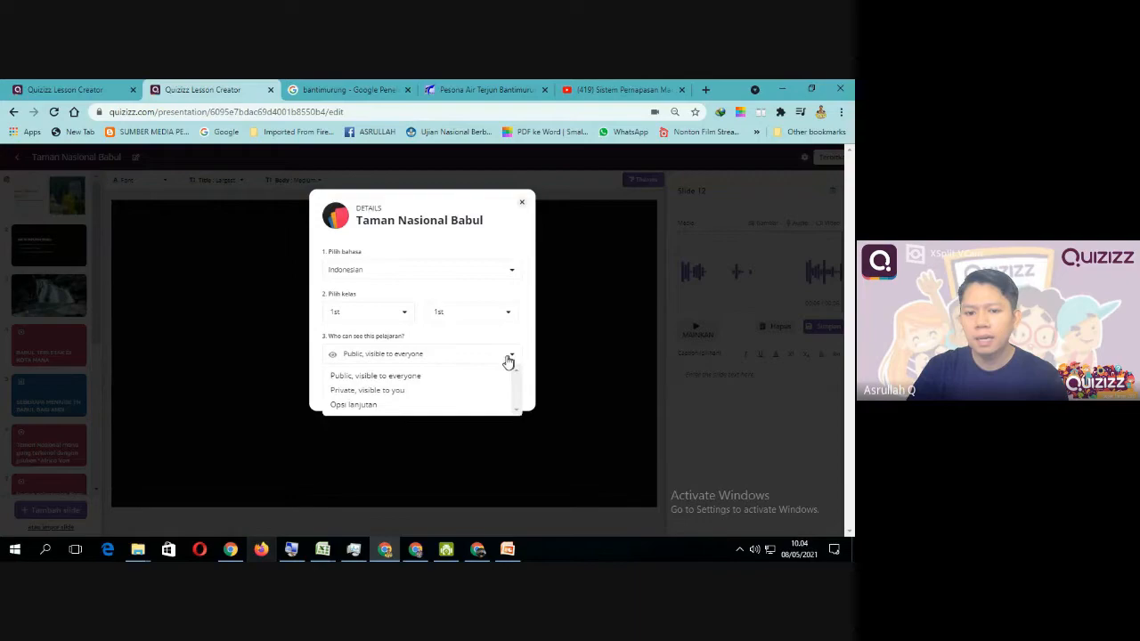
pyautogui.click(369, 391)
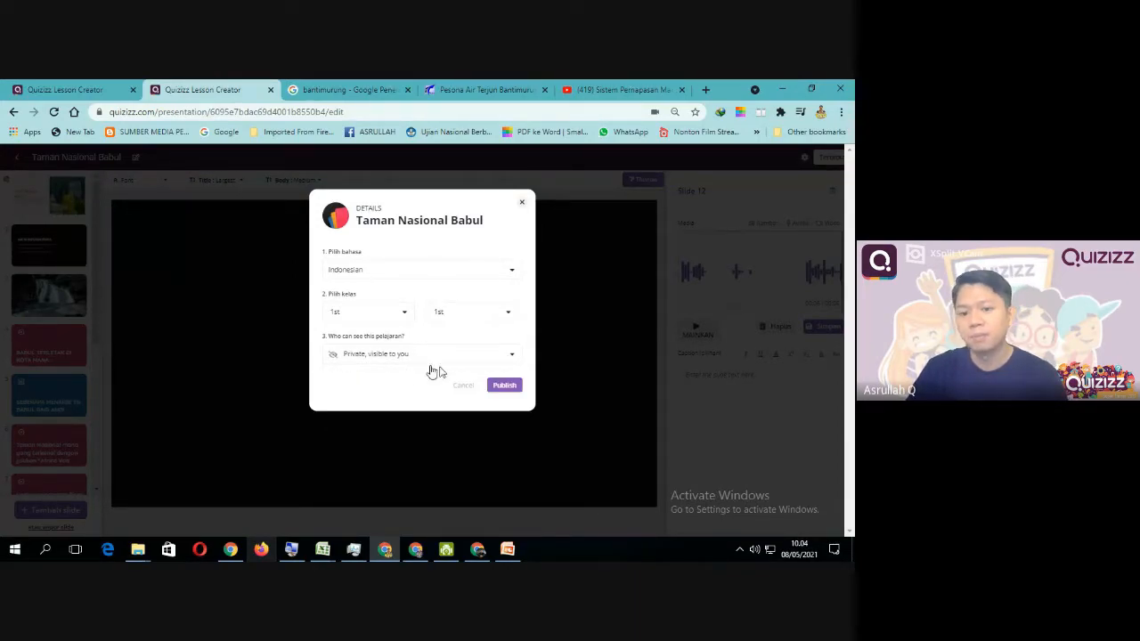
# Step: Set the lesson's visibility to "Public, visible to everyone" and publish it
pyautogui.click(509, 357)
pyautogui.click(365, 377)
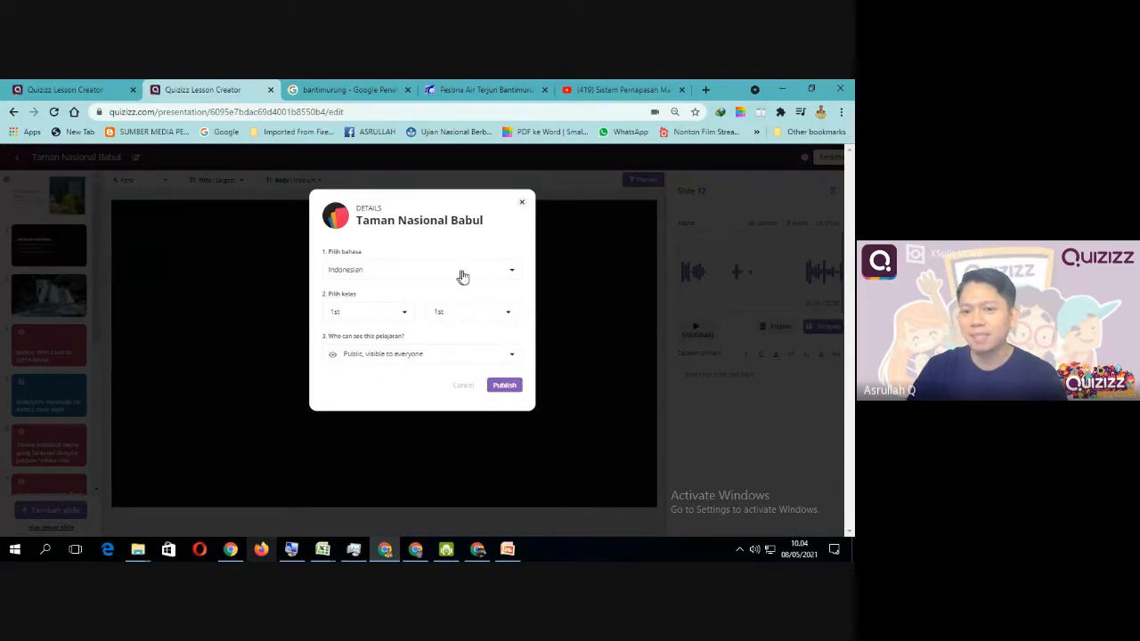
pyautogui.click(505, 386)
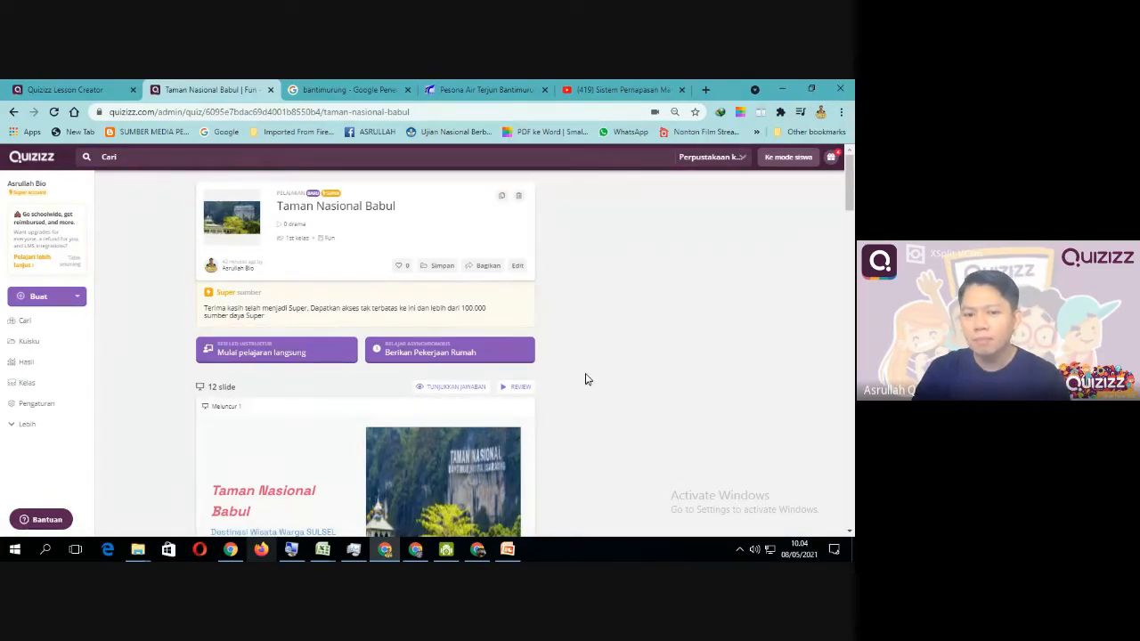
# Step: Review the published Taman Nasional Babul lesson from its first slide through the questions to the video and audio slides
pyautogui.scroll(-2, 587, 372)
pyautogui.scroll(2, 587, 372)
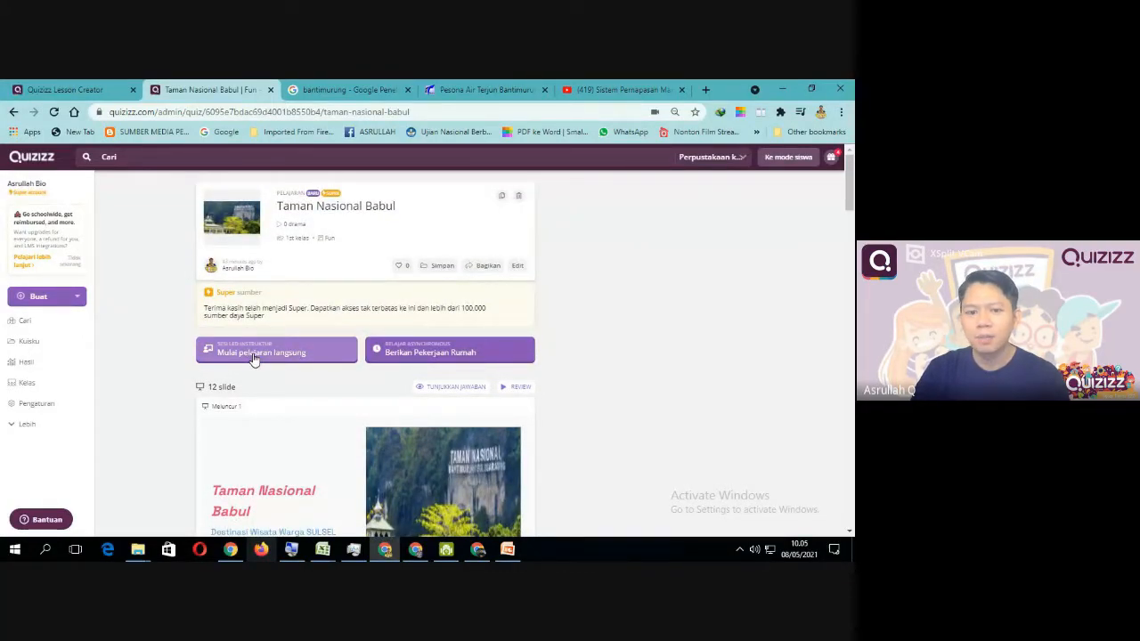
pyautogui.scroll(-1, 254, 358)
pyautogui.scroll(1, 382, 369)
pyautogui.scroll(-1, 394, 377)
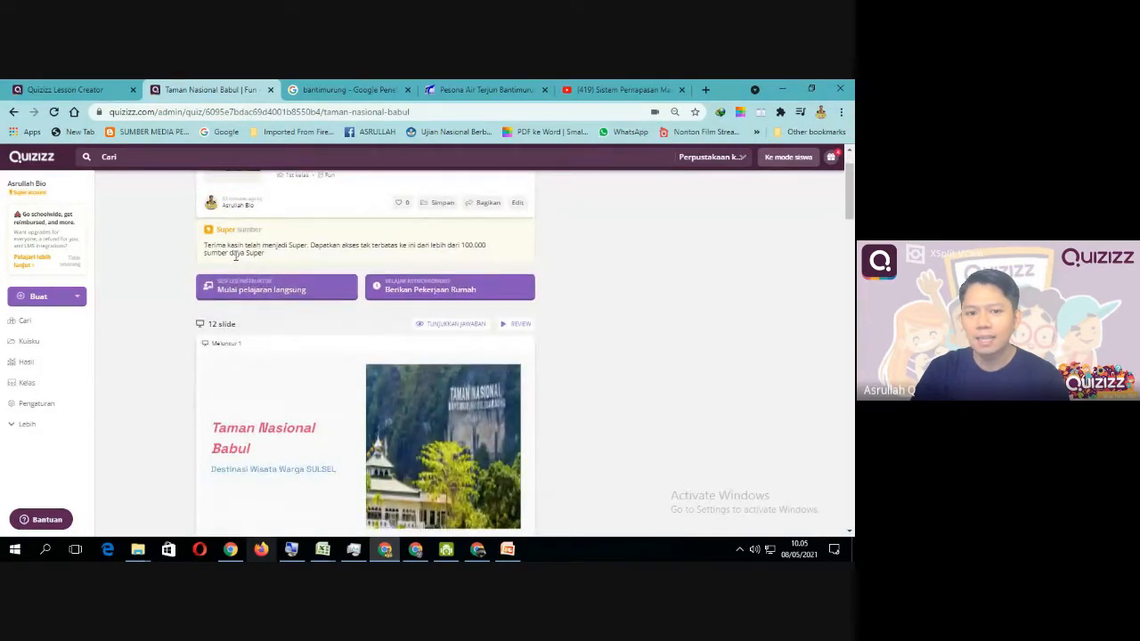
pyautogui.scroll(-15, 308, 394)
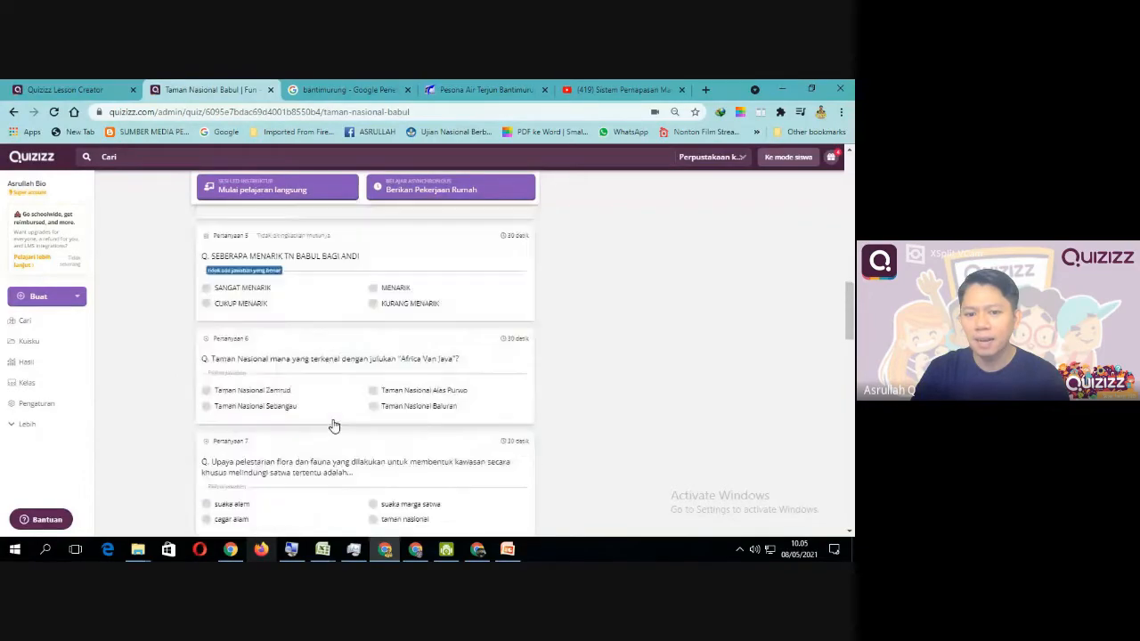
pyautogui.scroll(-6, 334, 430)
pyautogui.scroll(2, 335, 434)
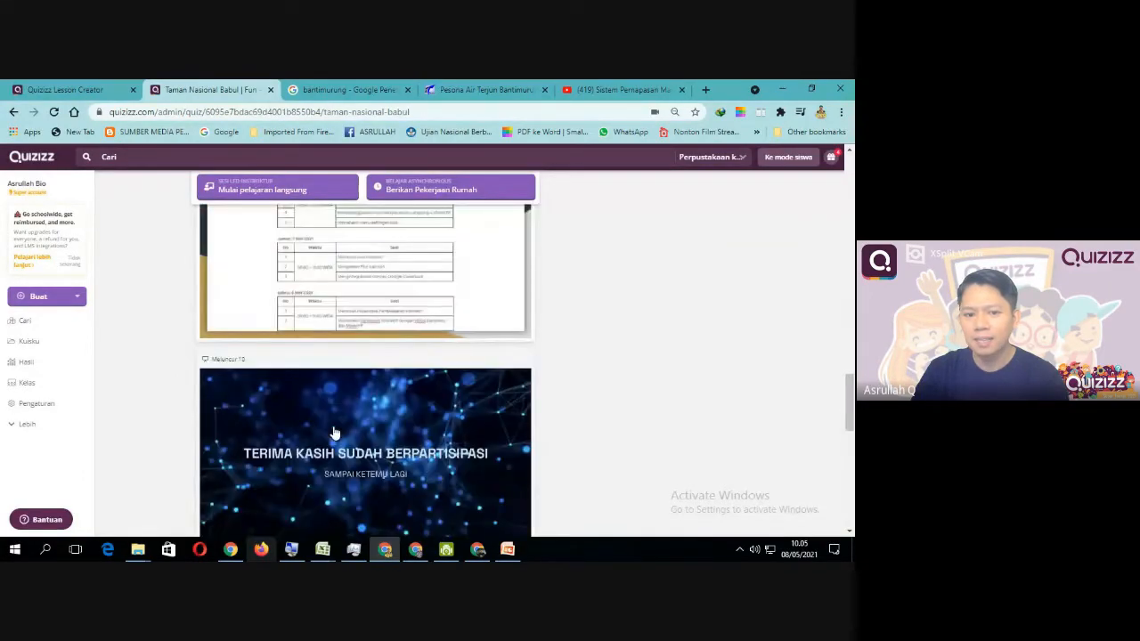
pyautogui.scroll(-5, 334, 434)
pyautogui.scroll(5, 334, 432)
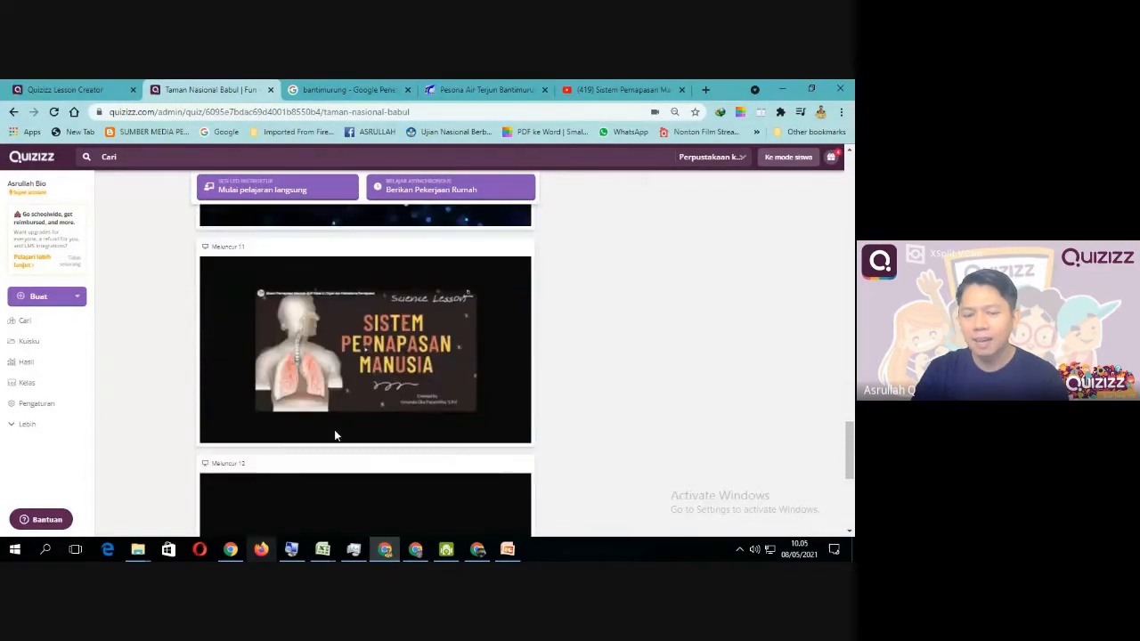
pyautogui.scroll(7, 335, 434)
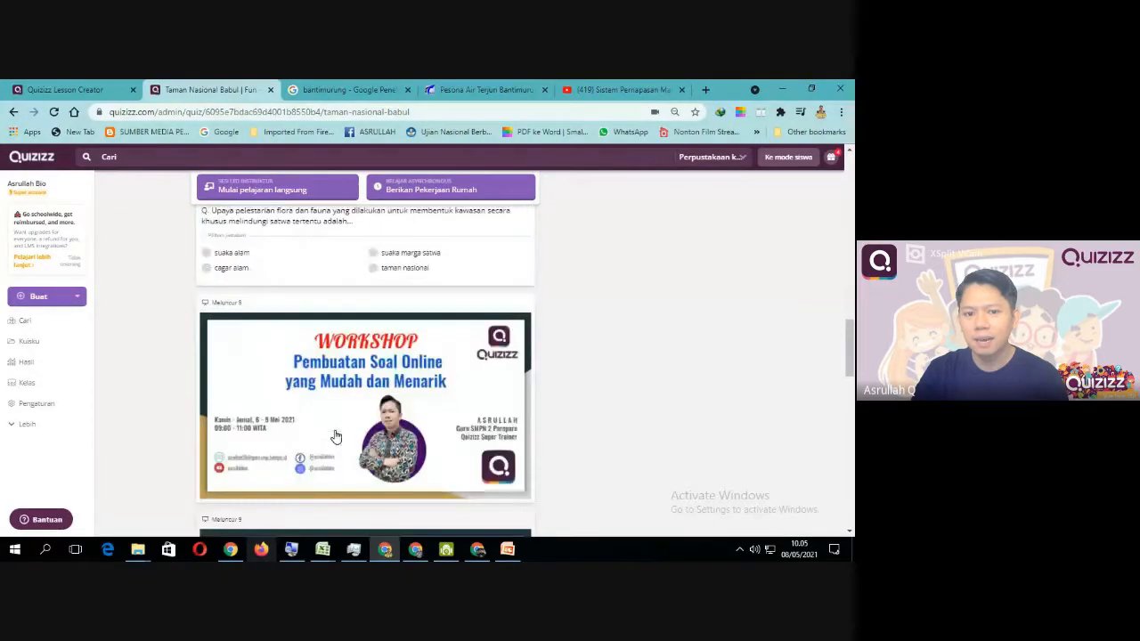
pyautogui.scroll(3, 318, 401)
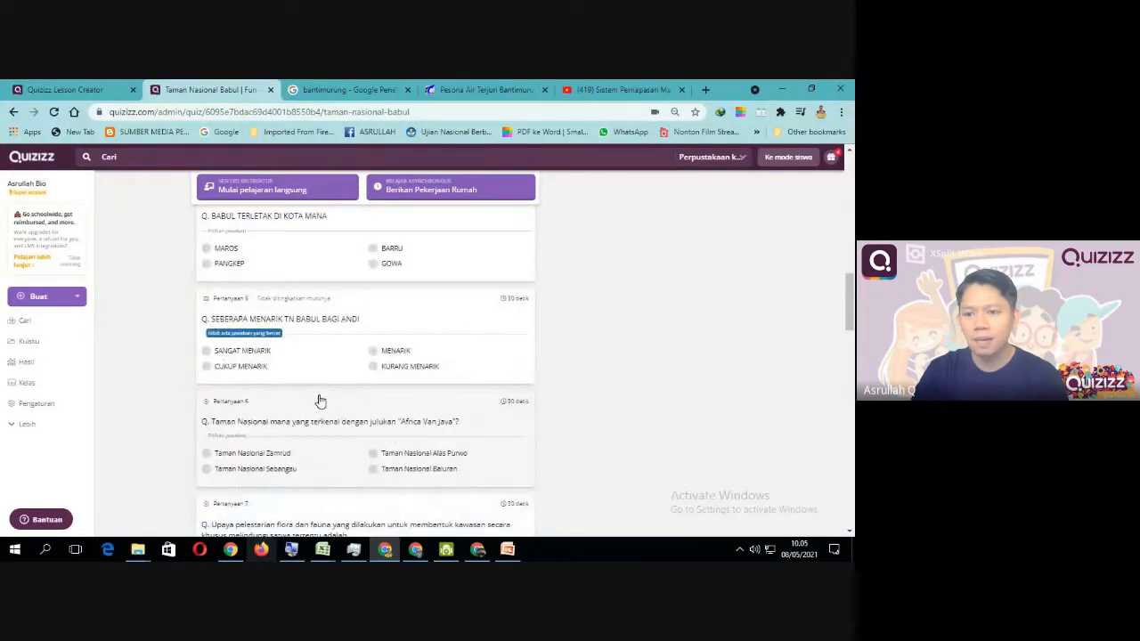
pyautogui.scroll(8, 319, 401)
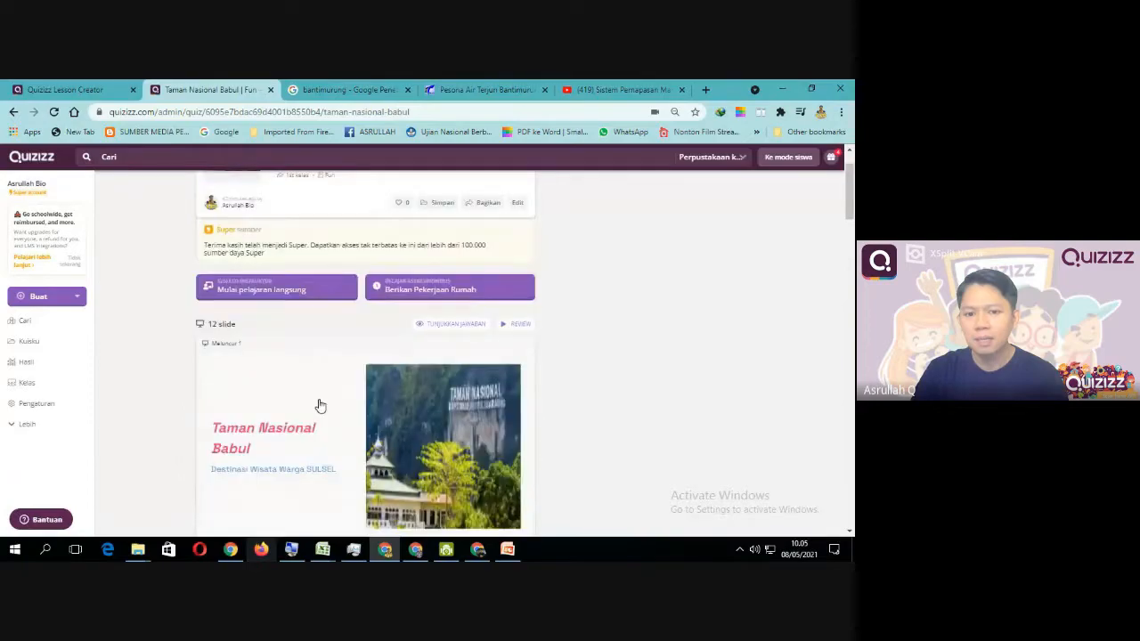
pyautogui.scroll(-5, 320, 406)
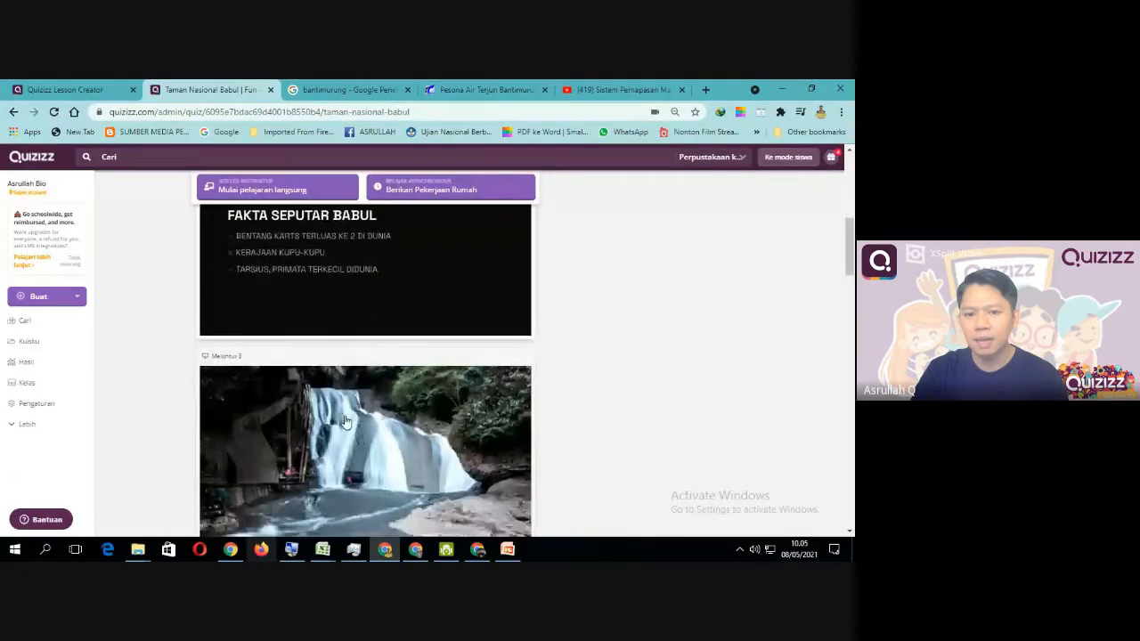
pyautogui.scroll(4, 346, 422)
pyautogui.scroll(2, 282, 319)
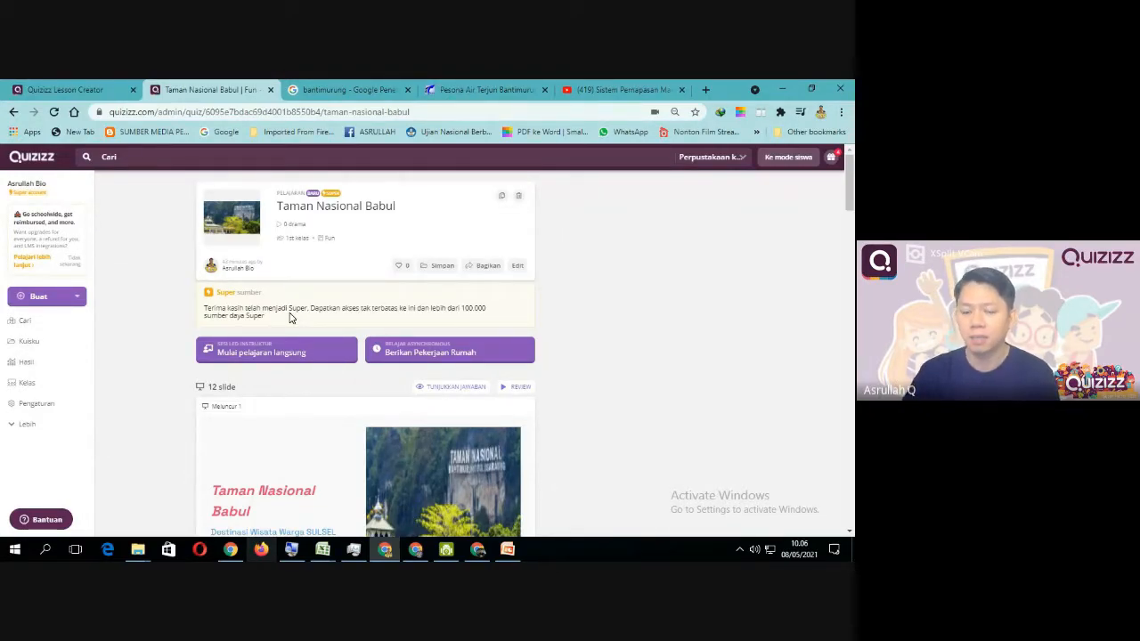
pyautogui.scroll(-15, 440, 368)
pyautogui.scroll(15, 440, 374)
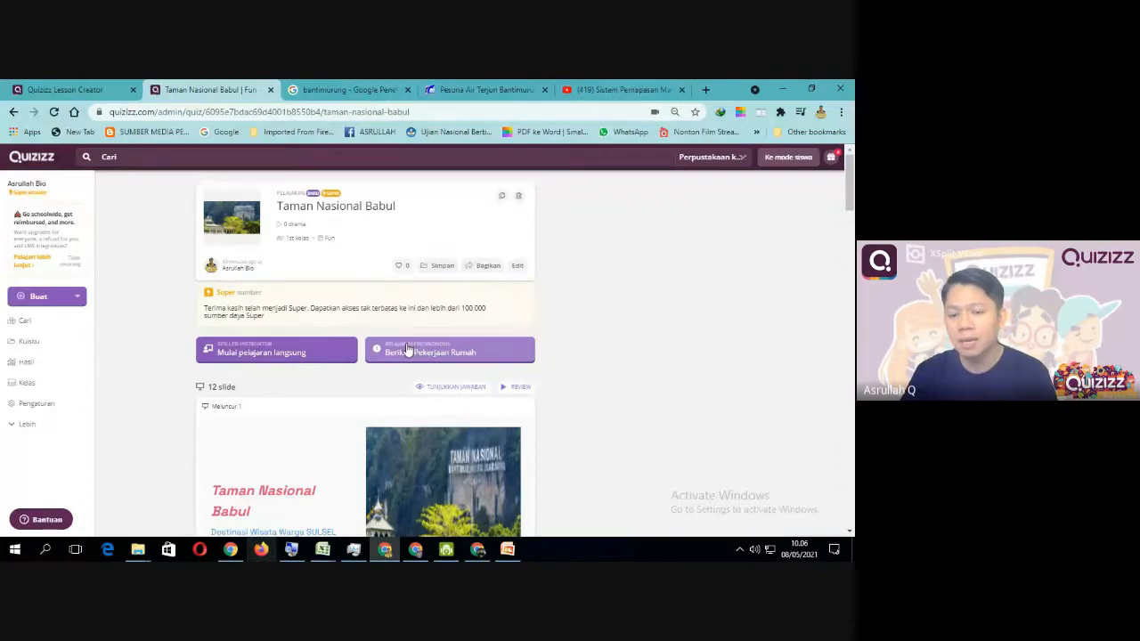
# Step: Open the live session setup for the lesson and review its general and activity settings
pyautogui.click(279, 355)
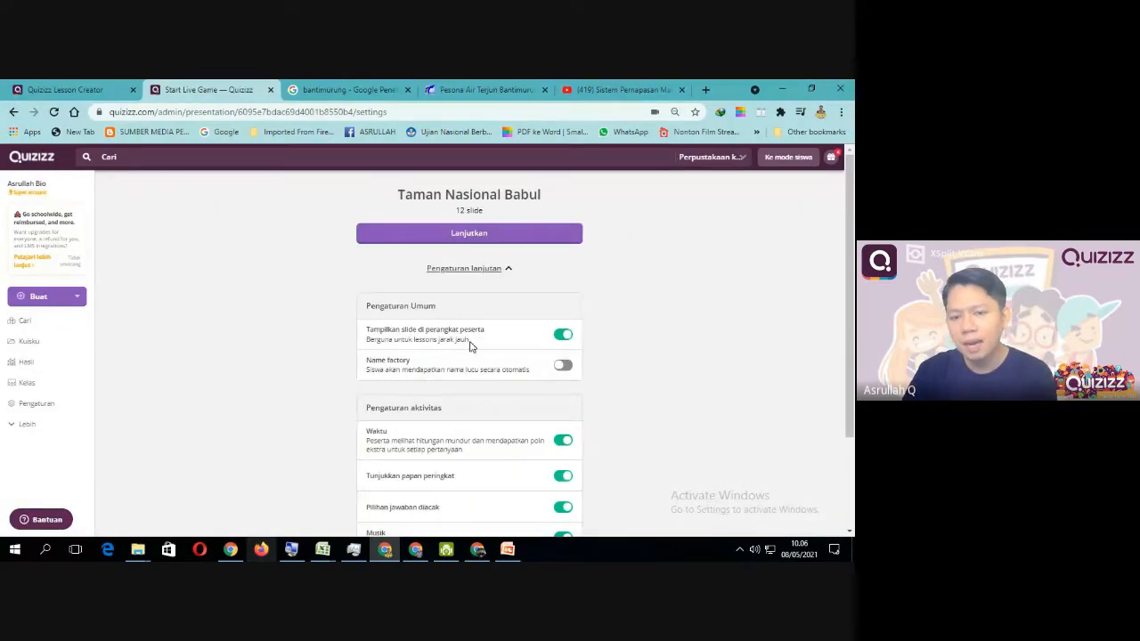
pyautogui.scroll(-2, 598, 307)
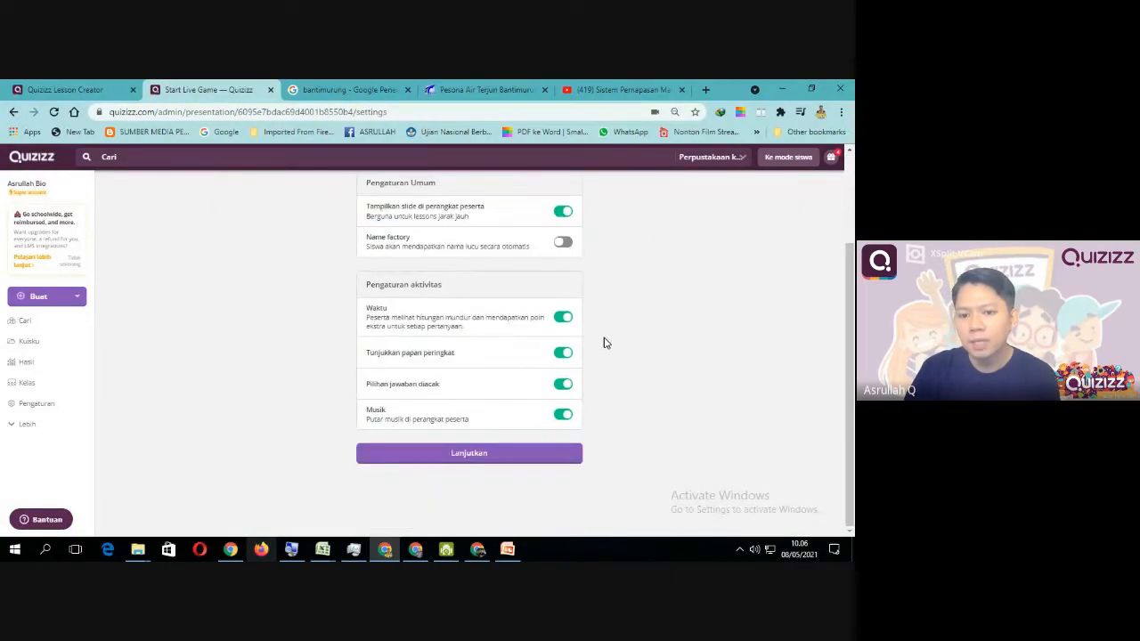
pyautogui.scroll(2, 351, 445)
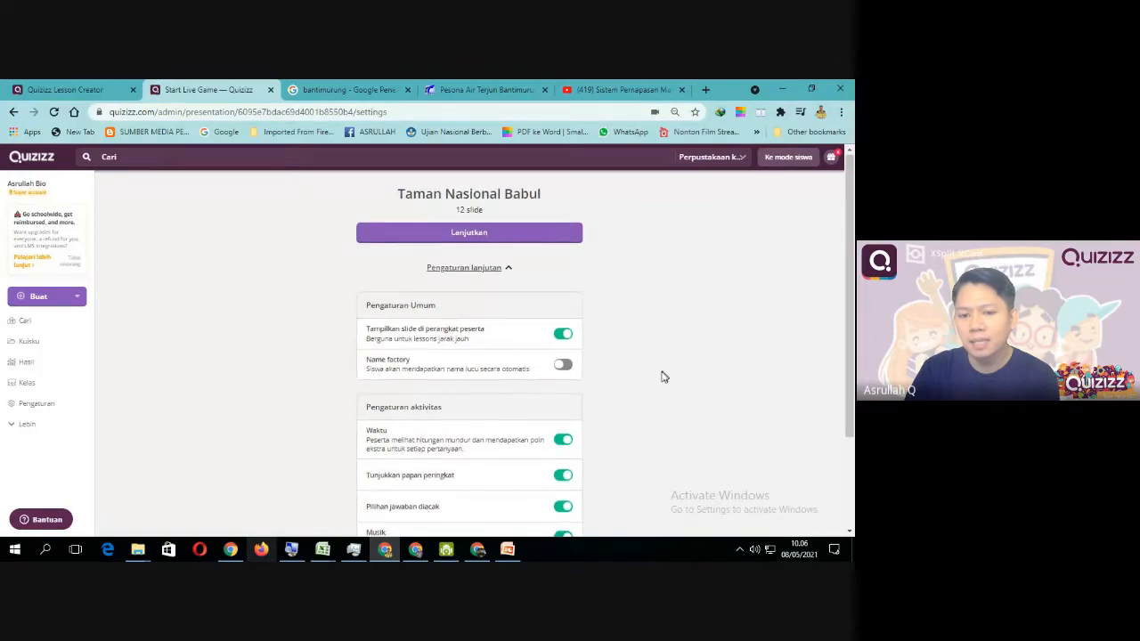
pyautogui.scroll(-2, 659, 383)
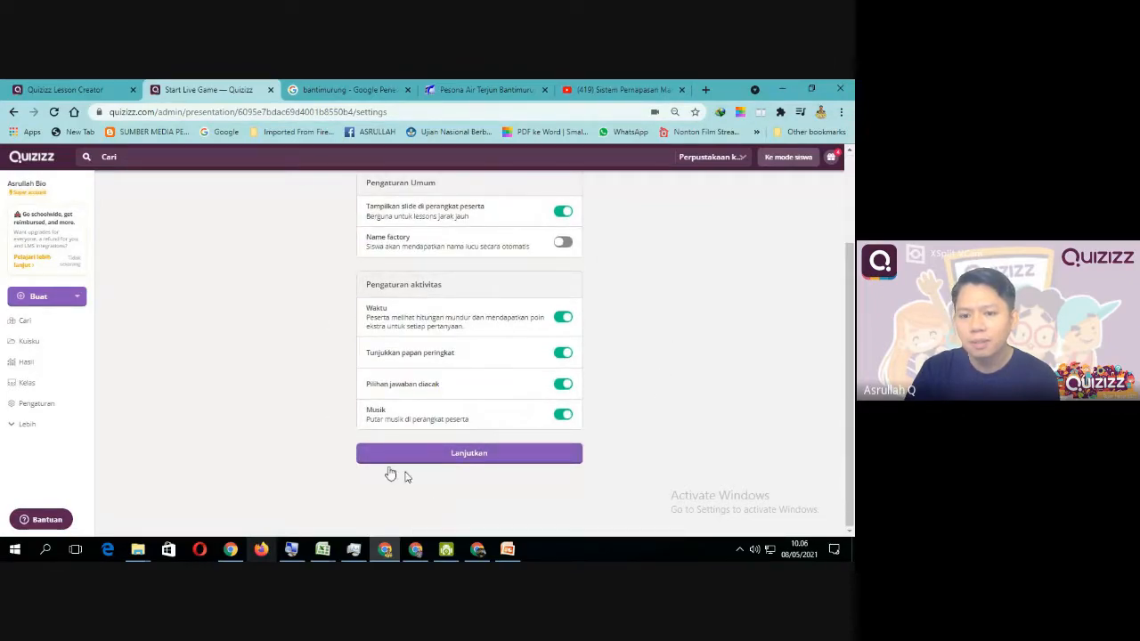
pyautogui.scroll(2, 669, 383)
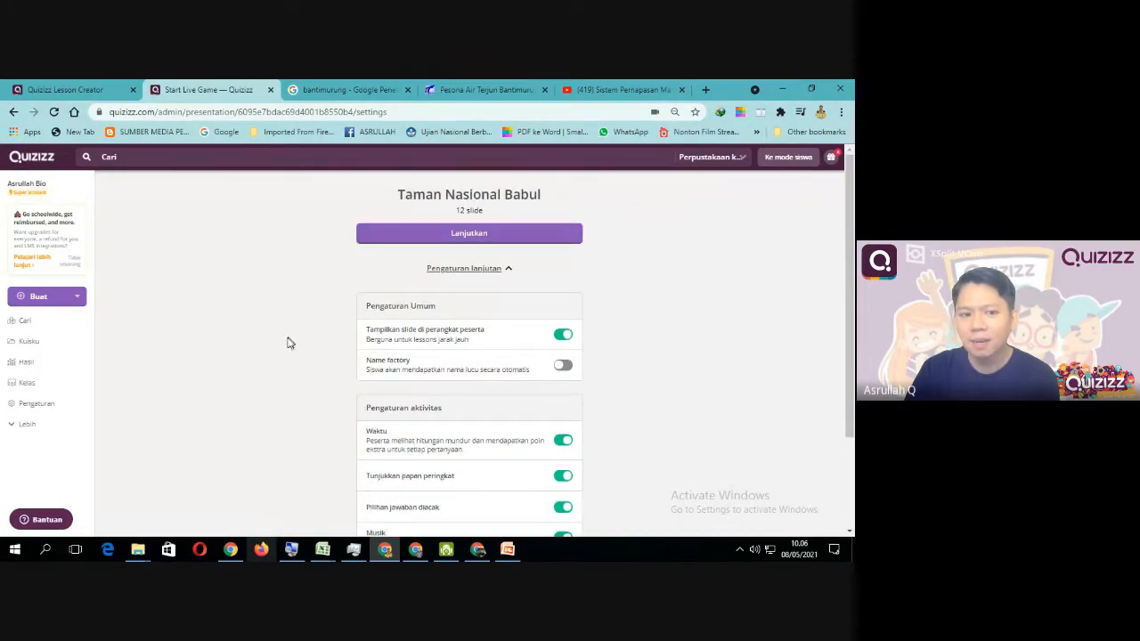
pyautogui.scroll(-2, 287, 347)
pyautogui.scroll(2, 675, 362)
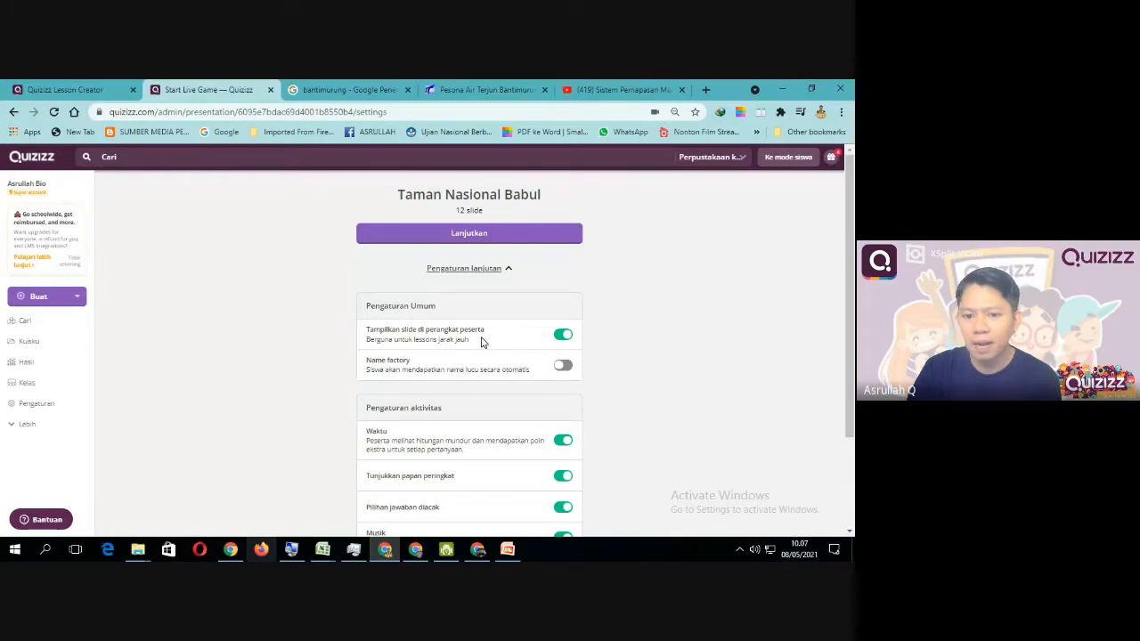
# Step: Switch "Tampilkan slide di perangkat peserta" off and back on in the general settings
pyautogui.click(561, 336)
pyautogui.click(562, 336)
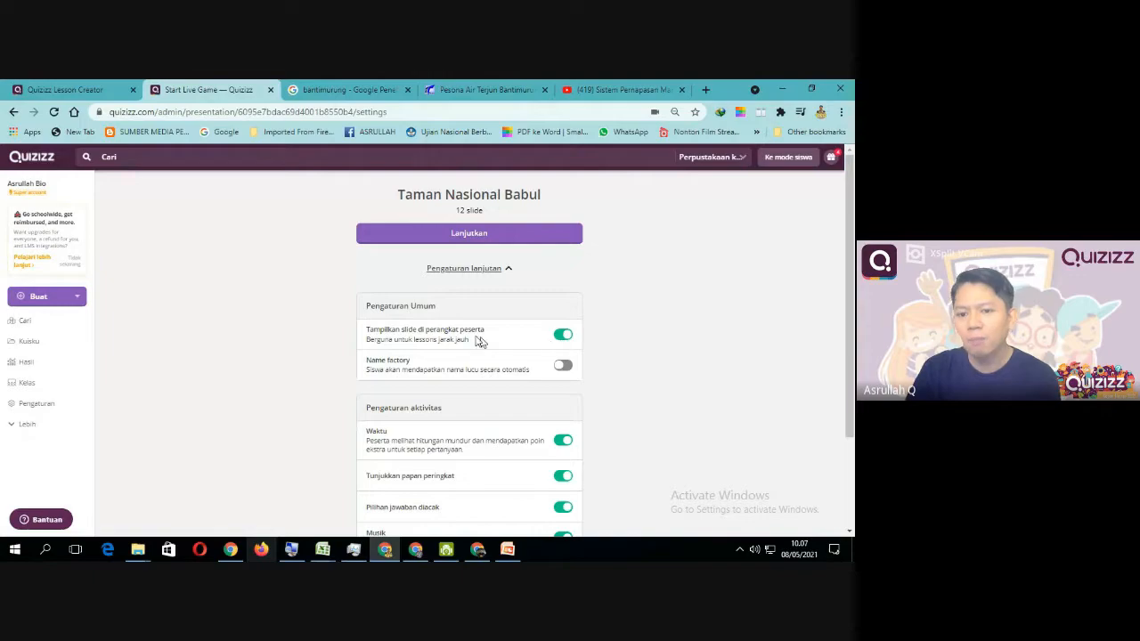
pyautogui.click(563, 339)
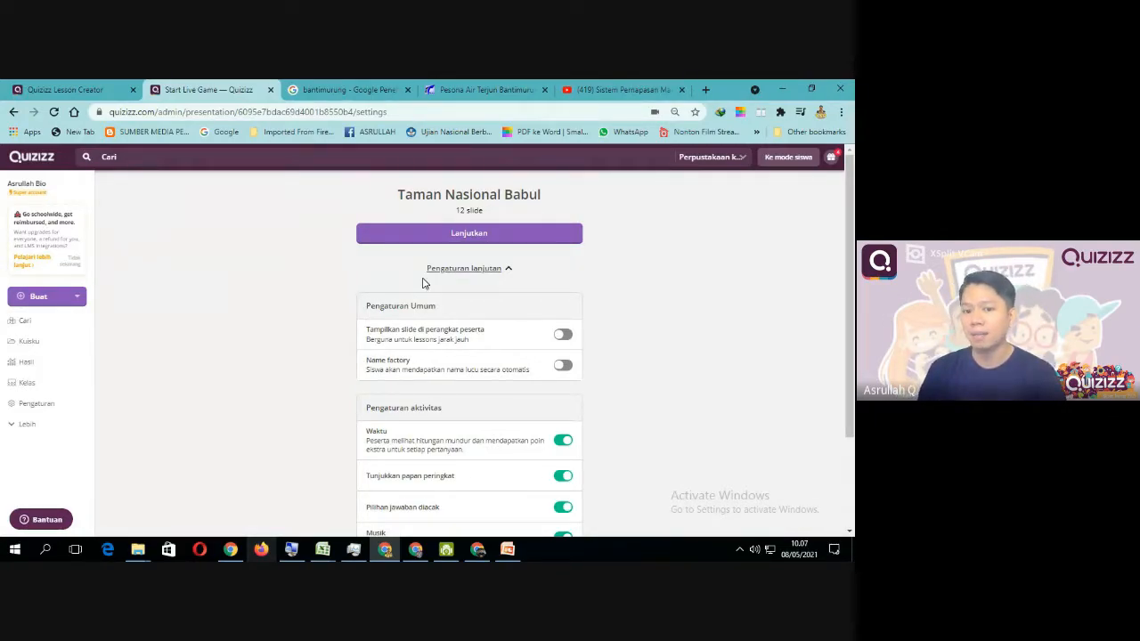
pyautogui.click(566, 335)
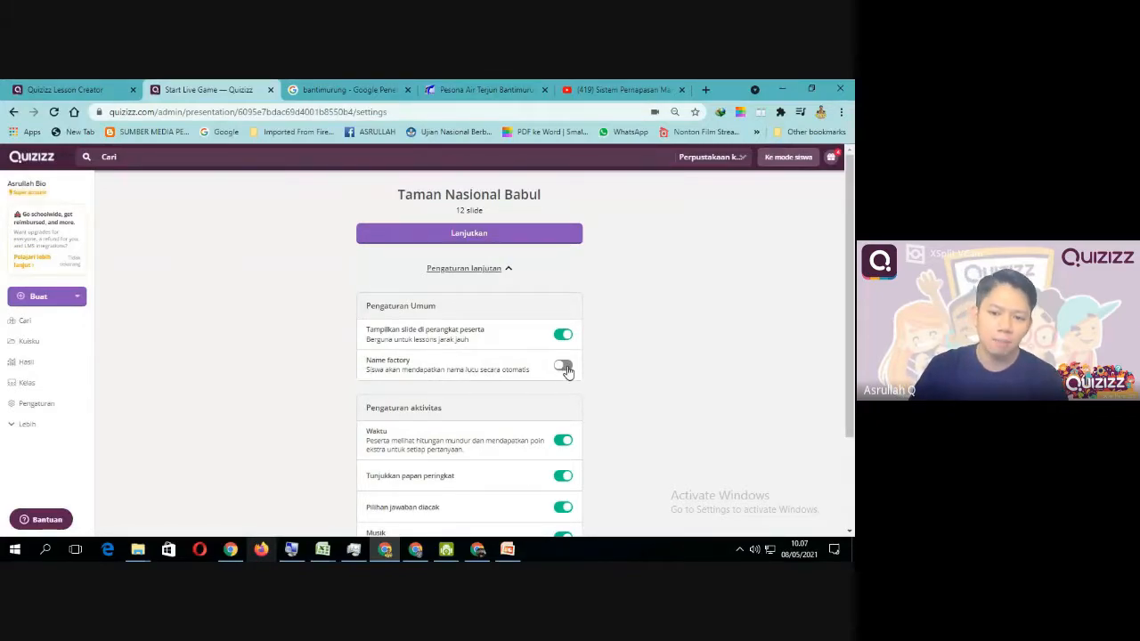
# Step: Check the activity settings for timer, leaderboard, shuffled answers and music, and continue to the live lesson's waiting screen
pyautogui.scroll(-1, 459, 410)
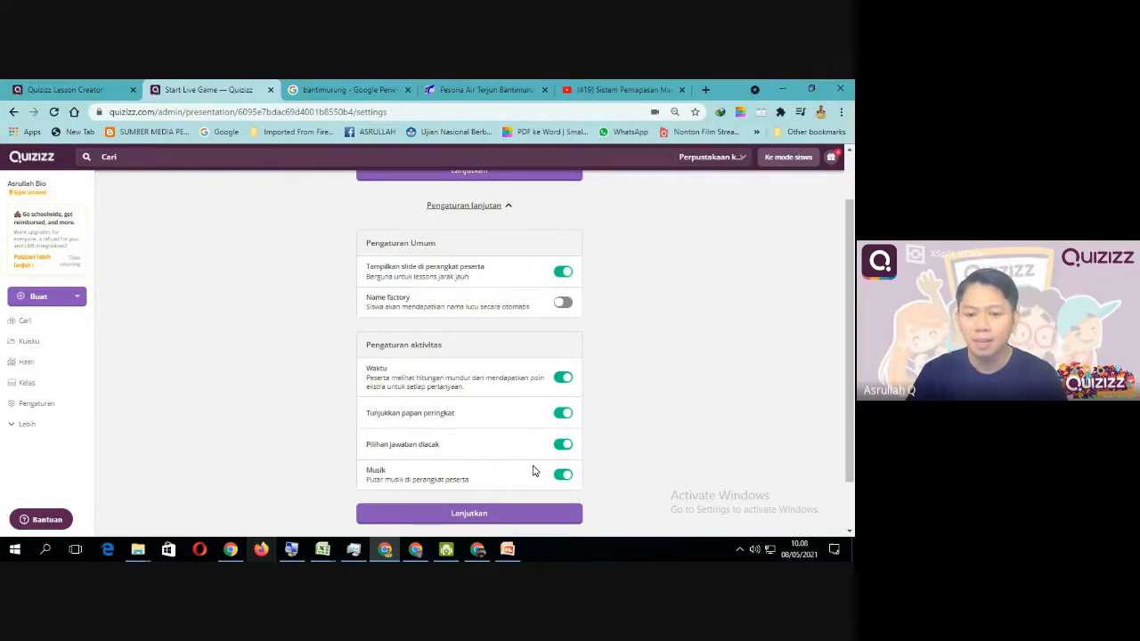
pyautogui.scroll(-1, 474, 449)
pyautogui.scroll(2, 474, 450)
pyautogui.scroll(-2, 475, 450)
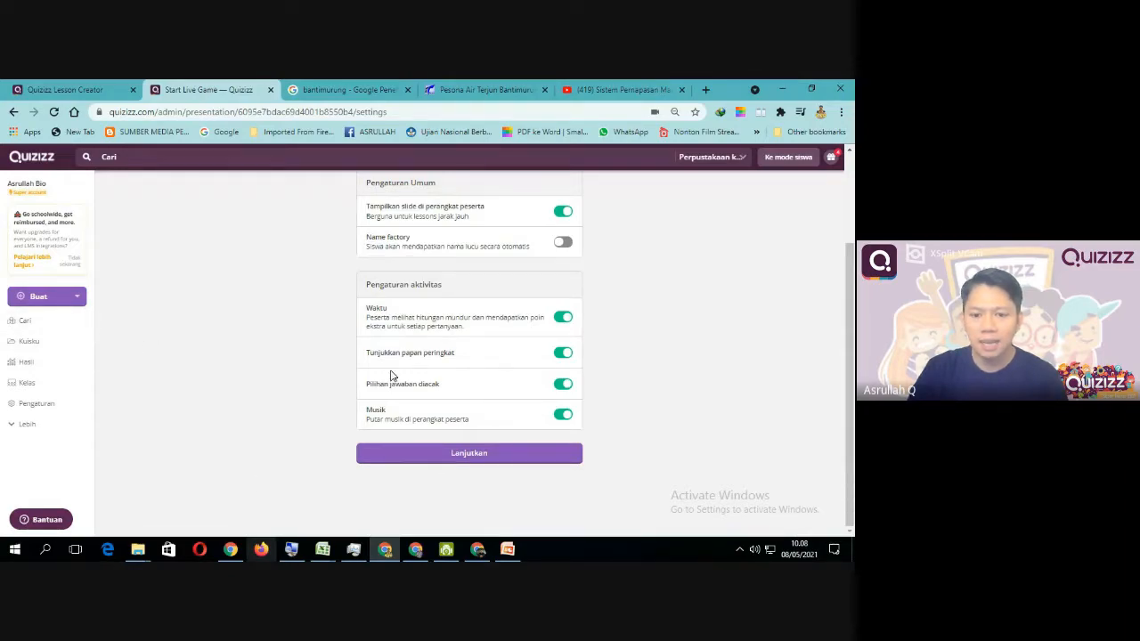
pyautogui.scroll(2, 547, 409)
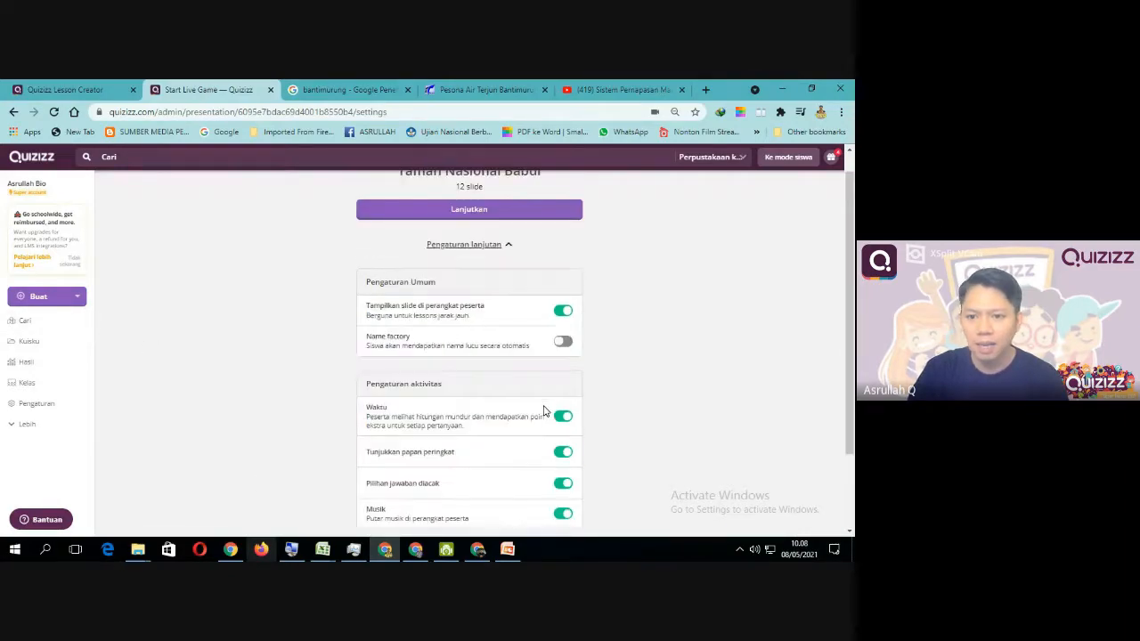
pyautogui.scroll(-1, 523, 319)
pyautogui.scroll(-1, 534, 330)
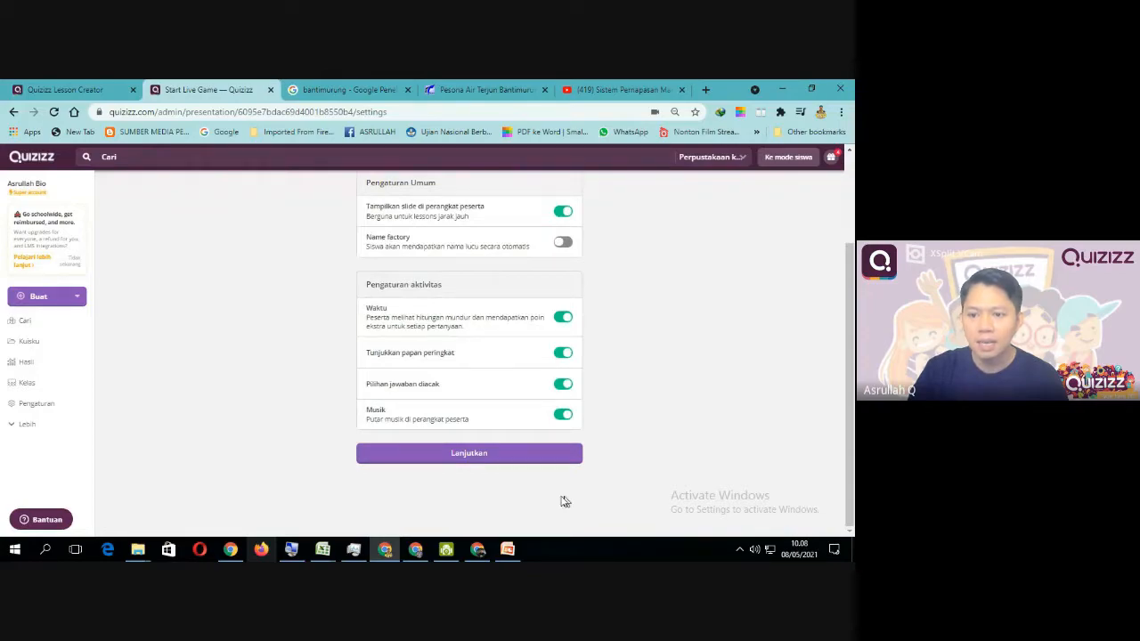
pyautogui.click(489, 458)
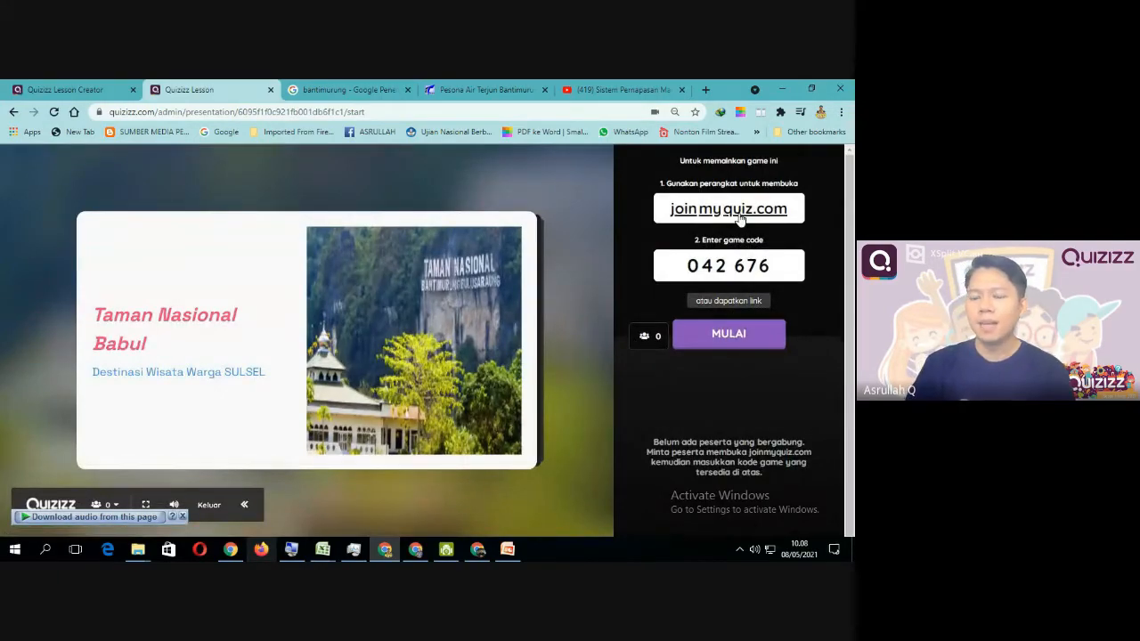
# Step: Copy the live lesson's join link for participants
pyautogui.click(717, 302)
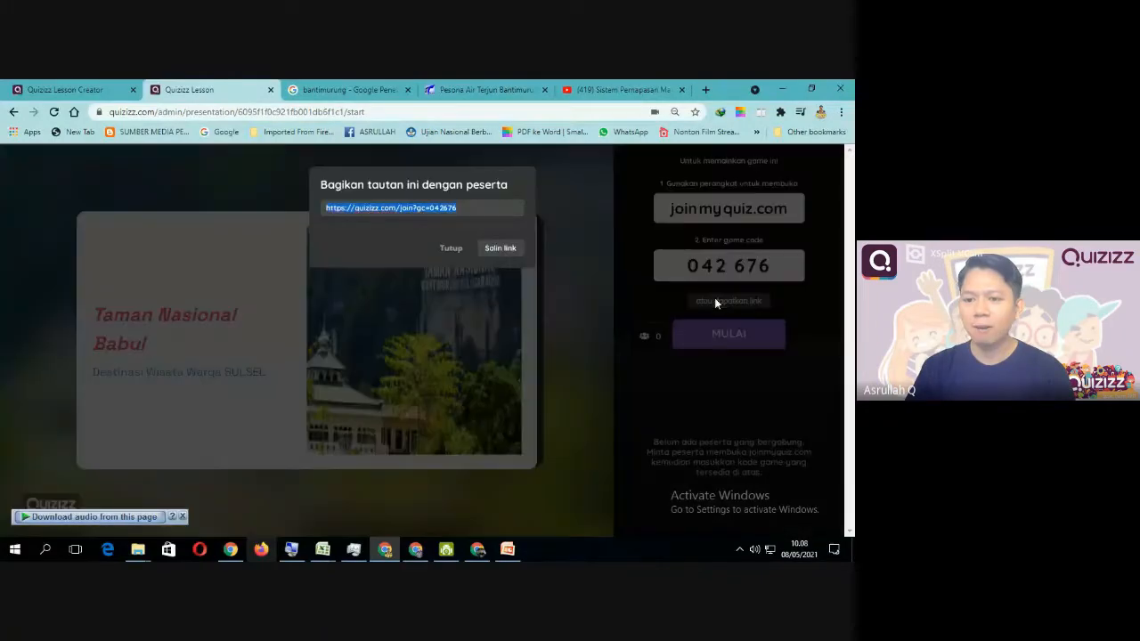
pyautogui.click(499, 244)
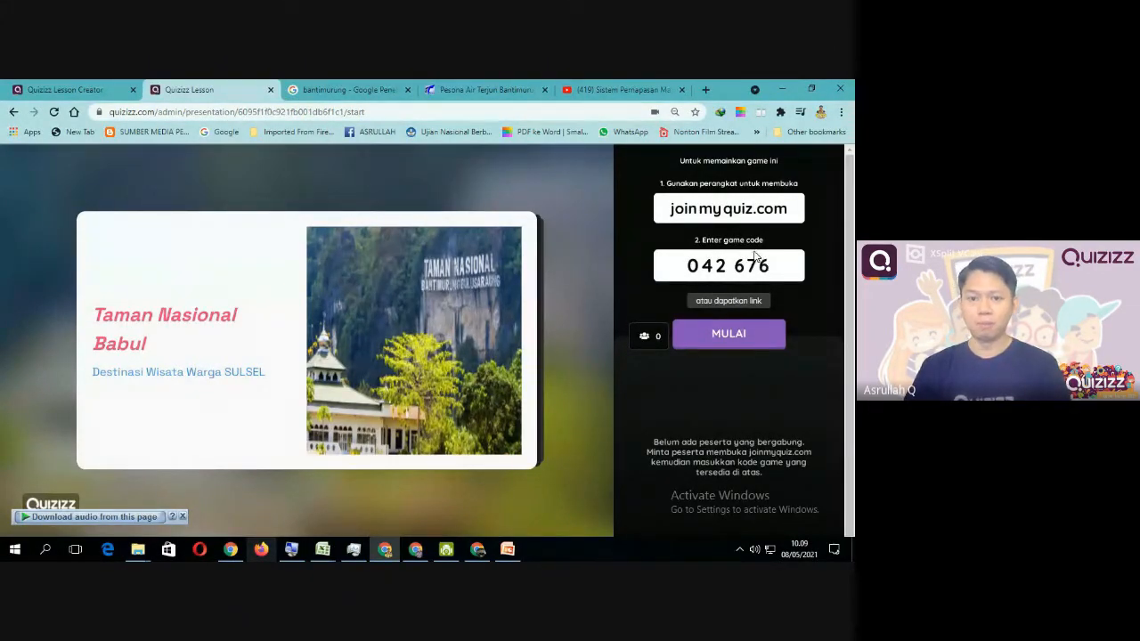
pyautogui.click(714, 303)
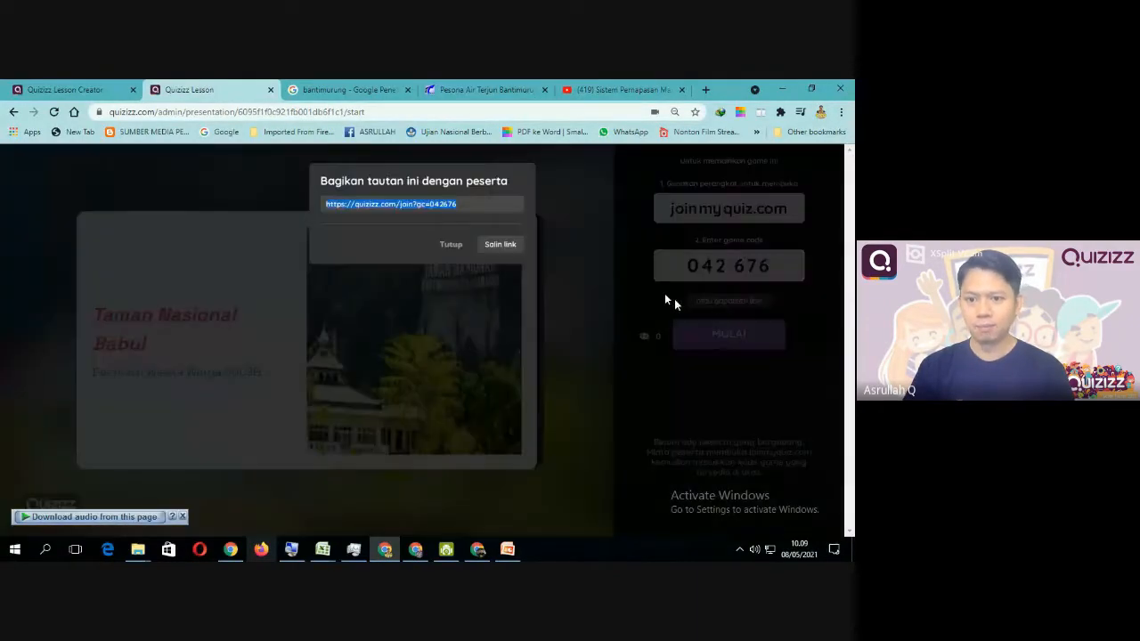
pyautogui.click(499, 246)
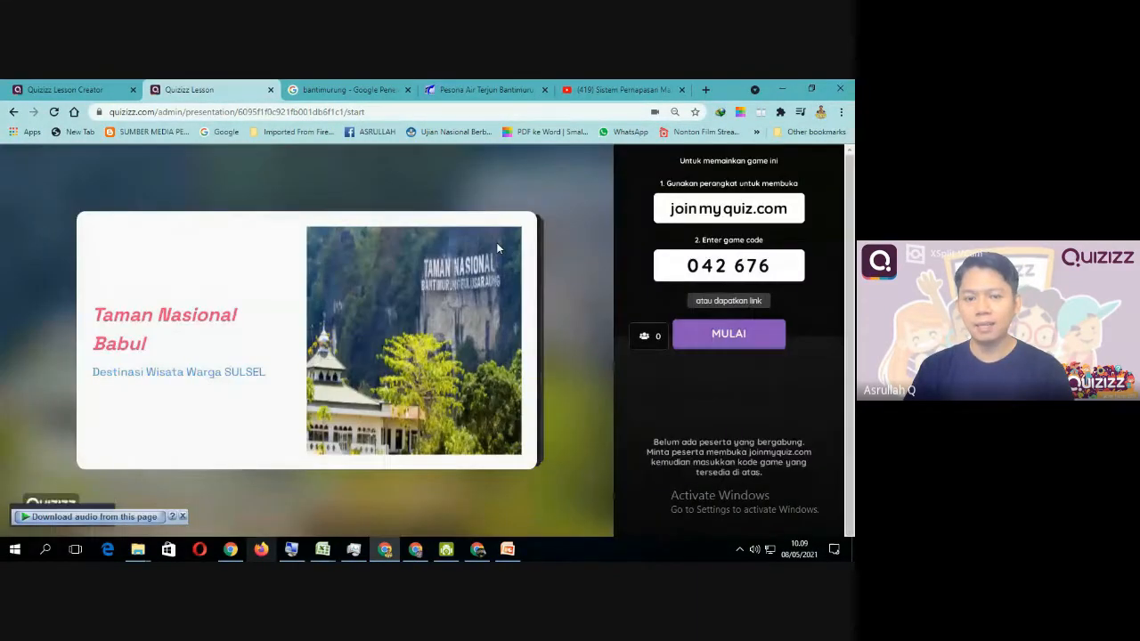
pyautogui.click(415, 549)
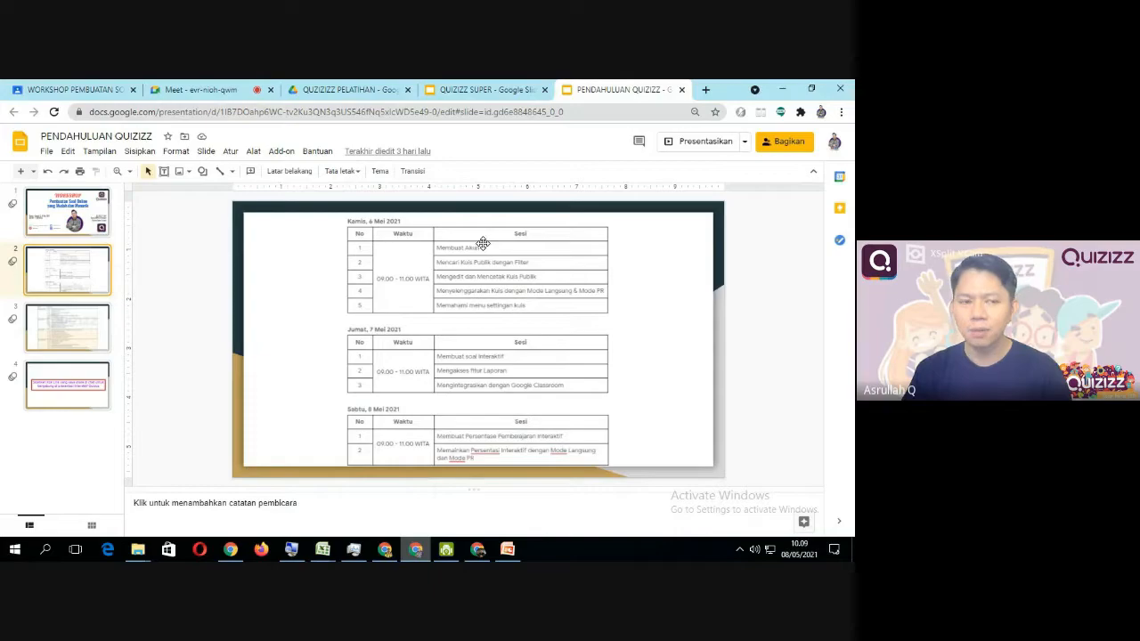
pyautogui.click(232, 90)
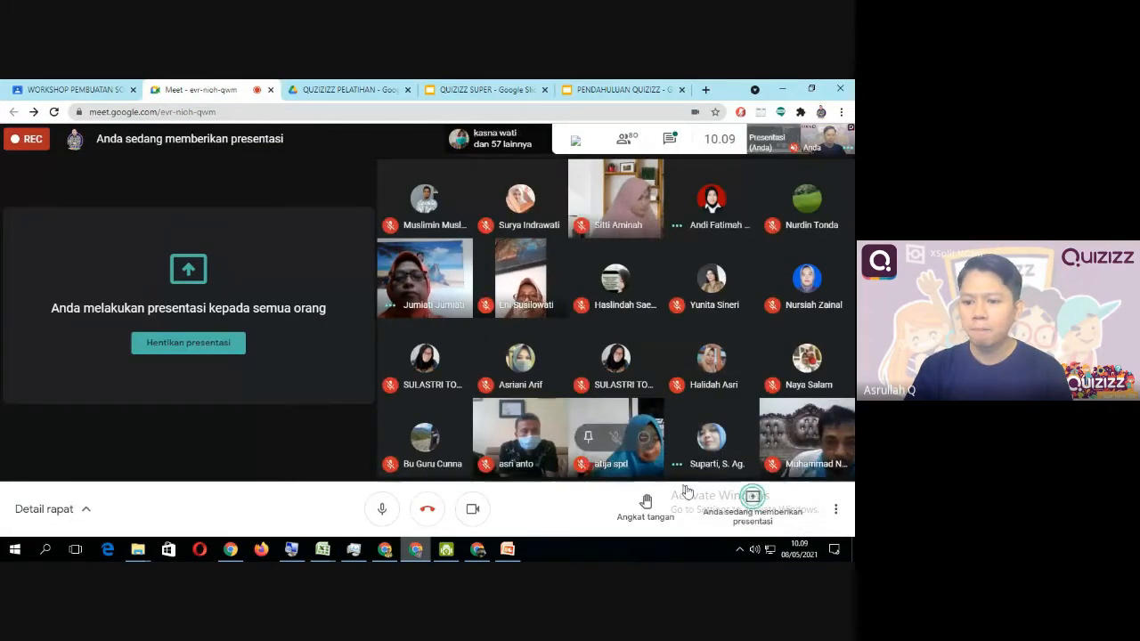
pyautogui.click(670, 148)
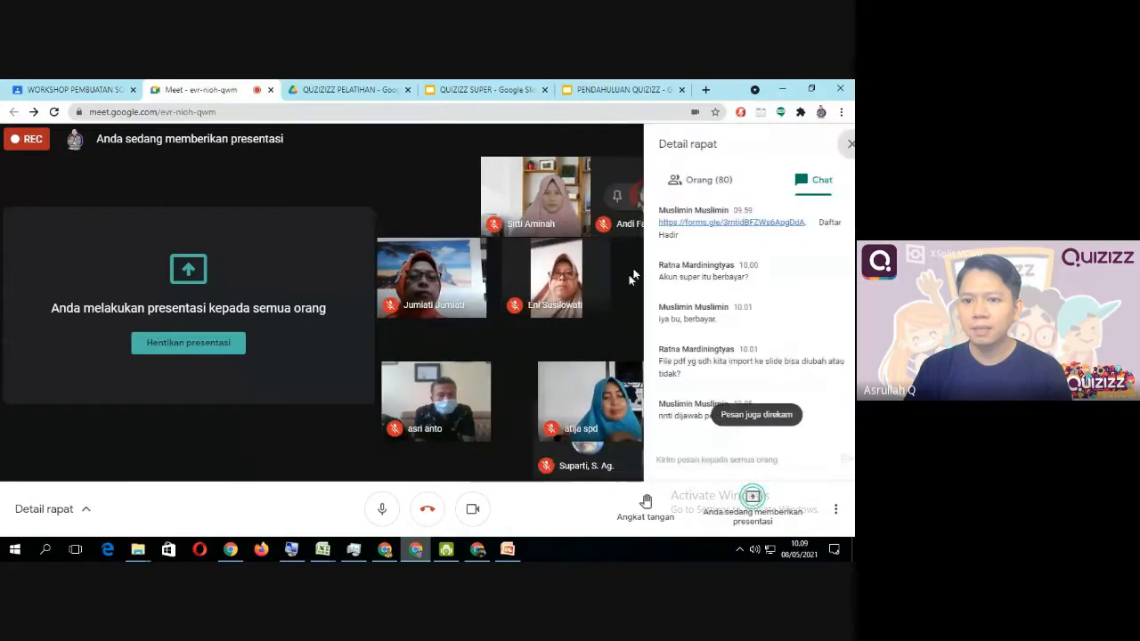
pyautogui.write('https://quizizz.com/join?gc=042676')
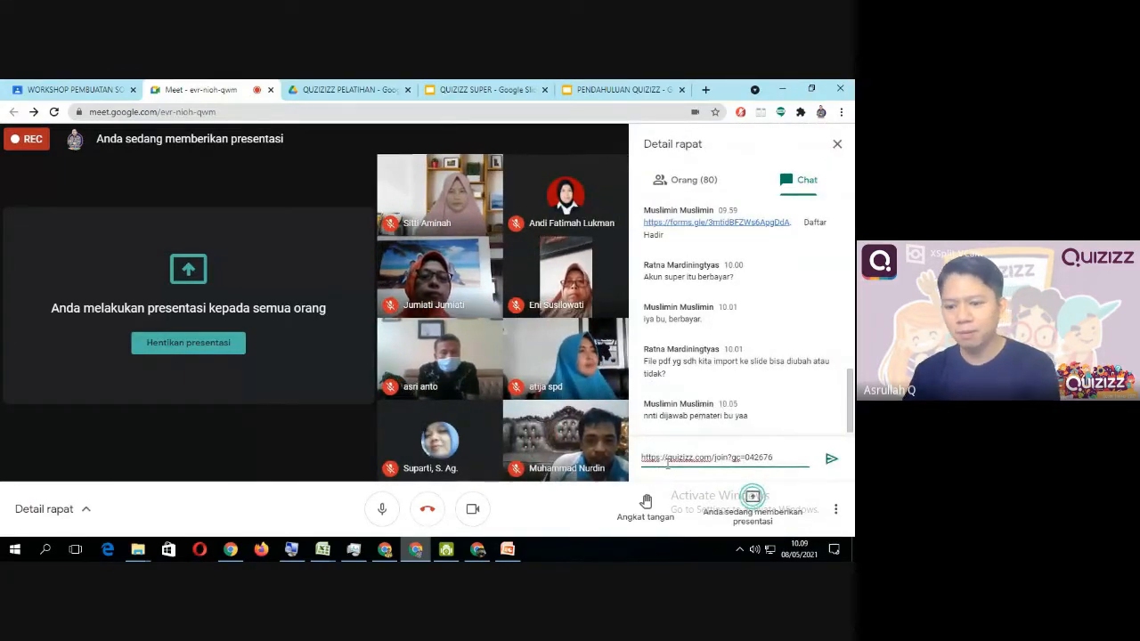
pyautogui.press('Return')
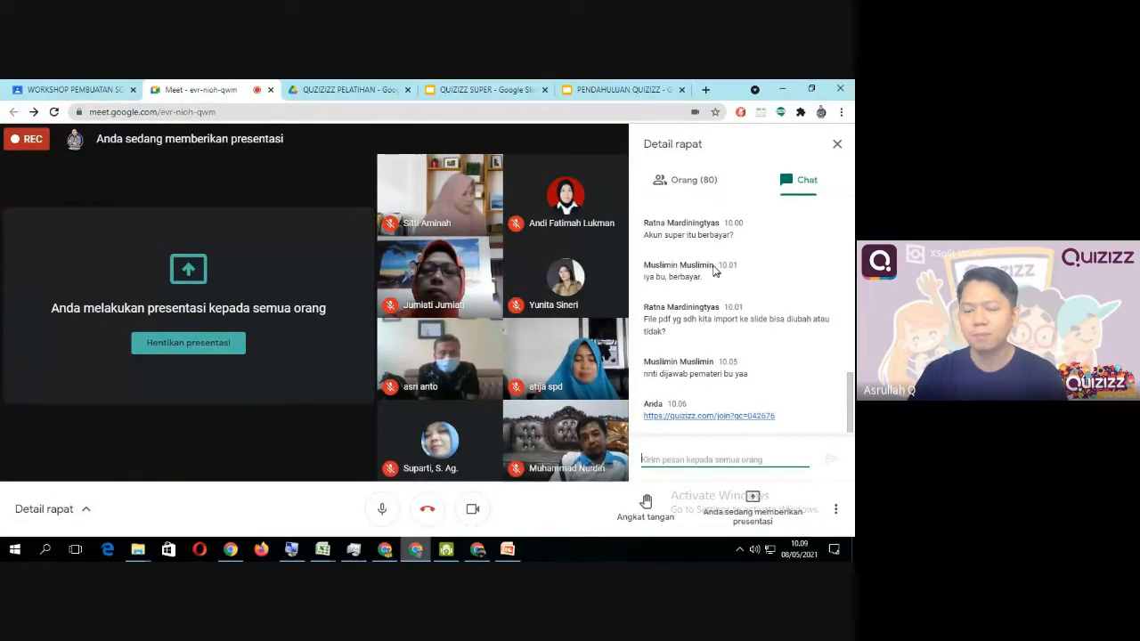
pyautogui.click(830, 146)
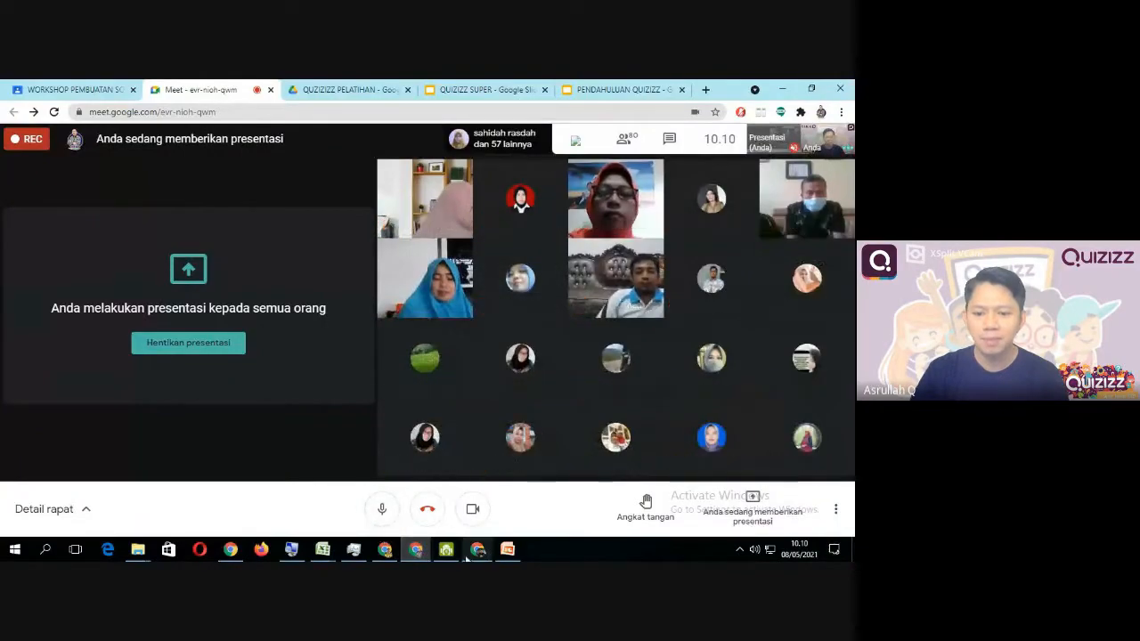
# Step: Return to the Quizizz waiting screen and examine the list of participants who have joined the lesson
pyautogui.click(386, 553)
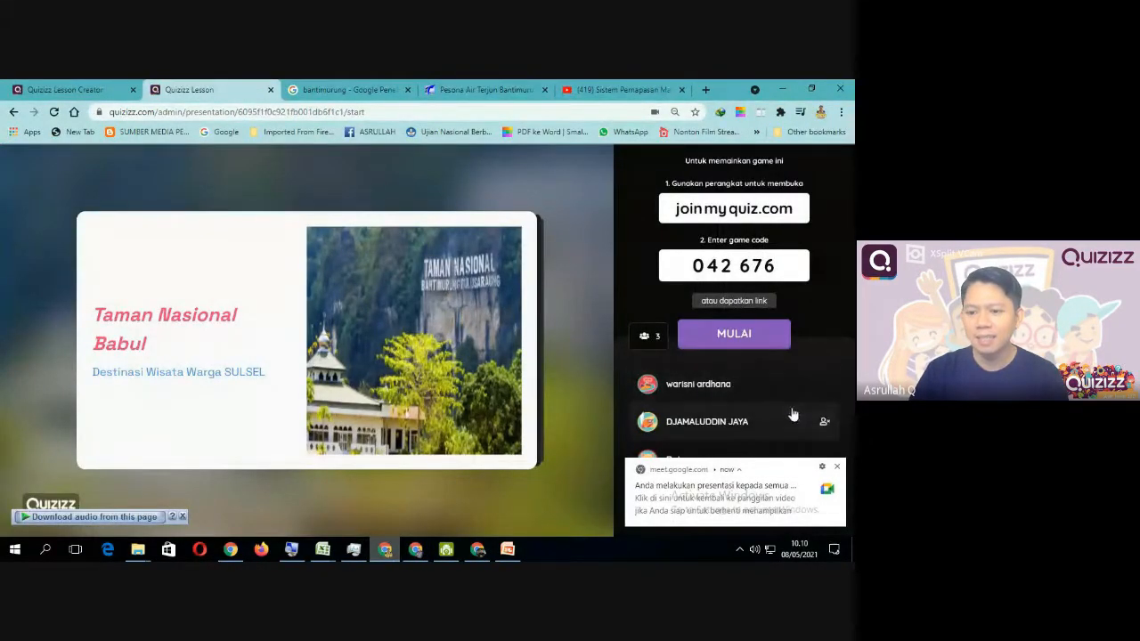
pyautogui.click(839, 468)
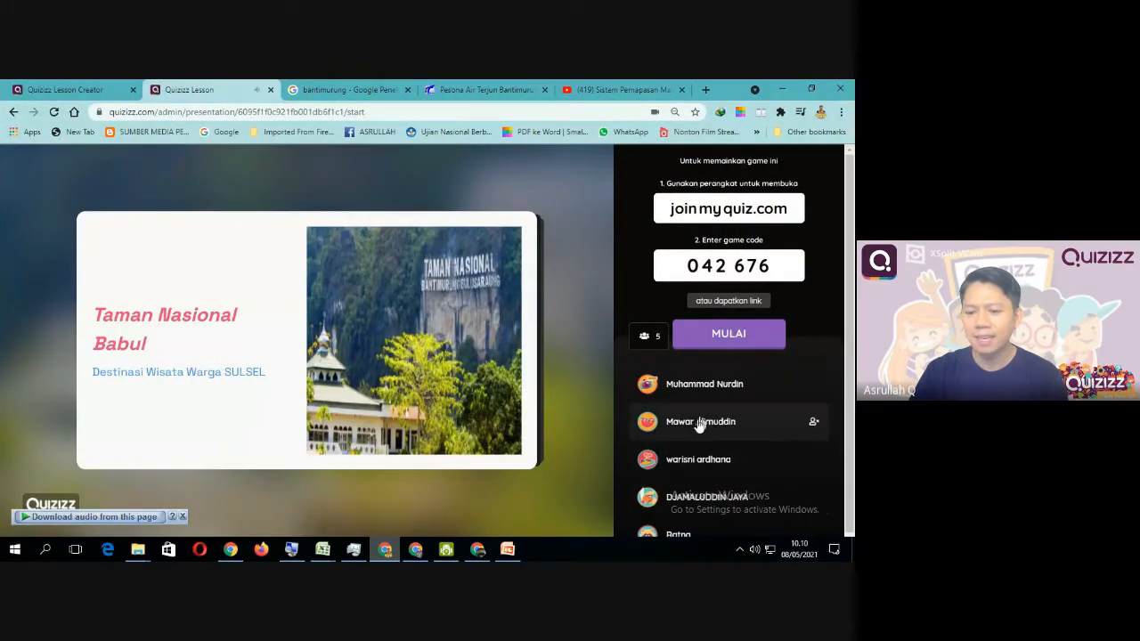
pyautogui.scroll(-1, 689, 426)
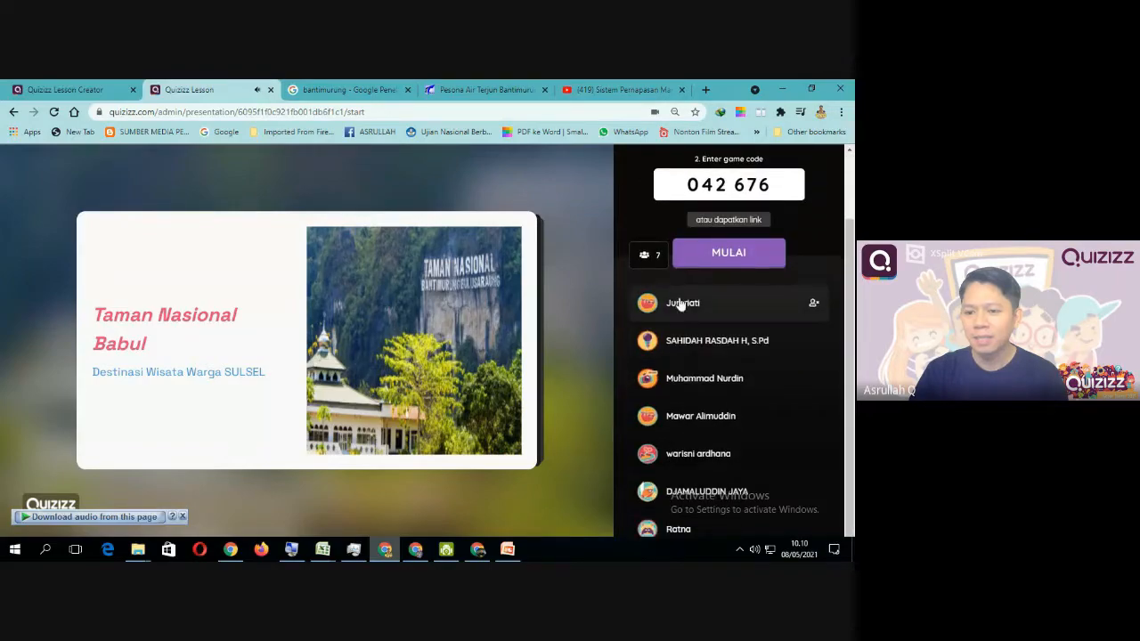
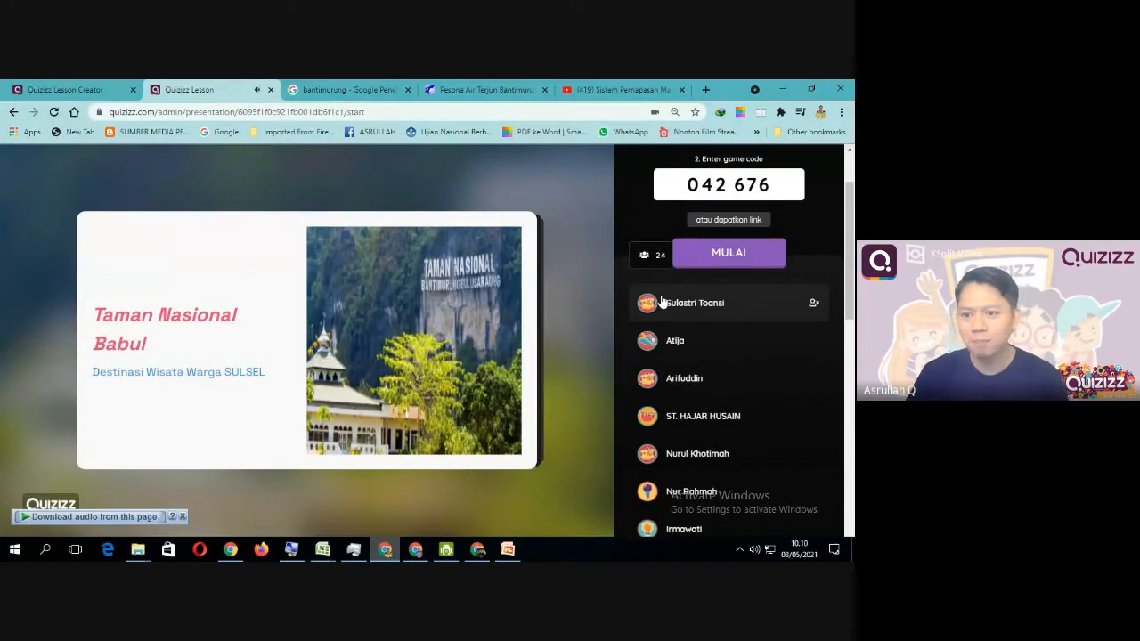
pyautogui.scroll(-3, 661, 301)
pyautogui.scroll(5, 686, 361)
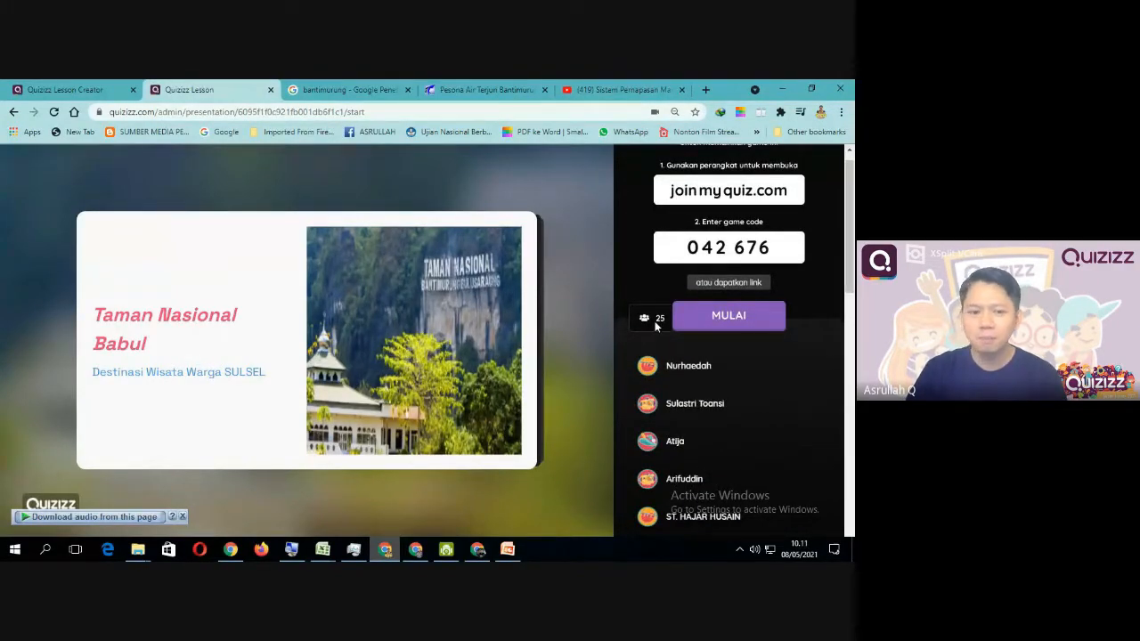
pyautogui.scroll(-8, 676, 330)
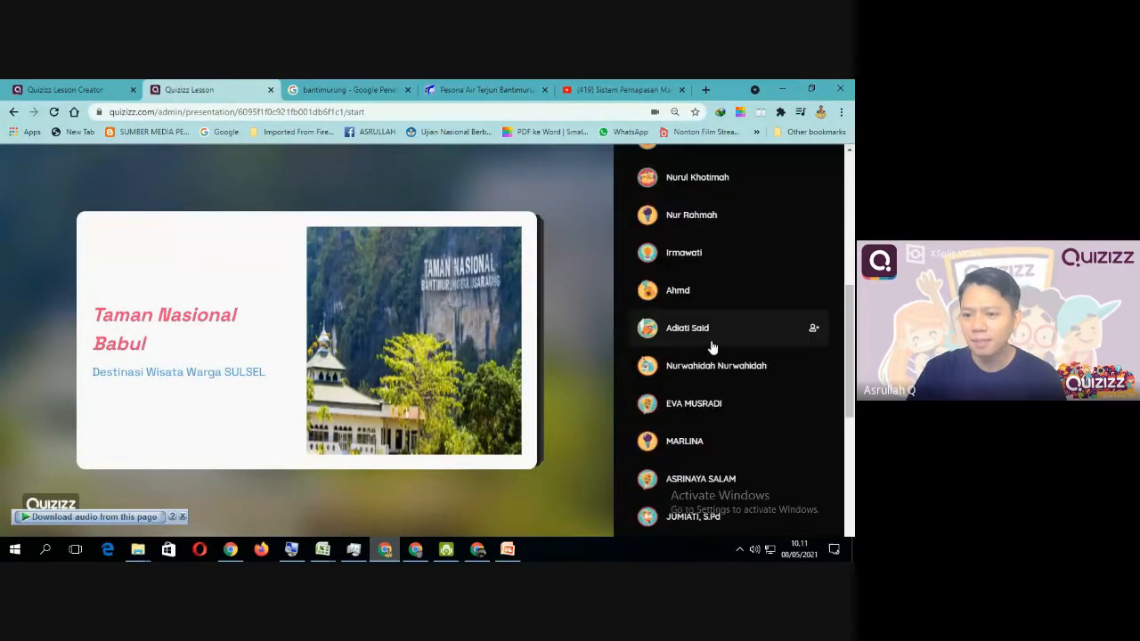
pyautogui.scroll(-1, 712, 348)
pyautogui.scroll(10, 713, 348)
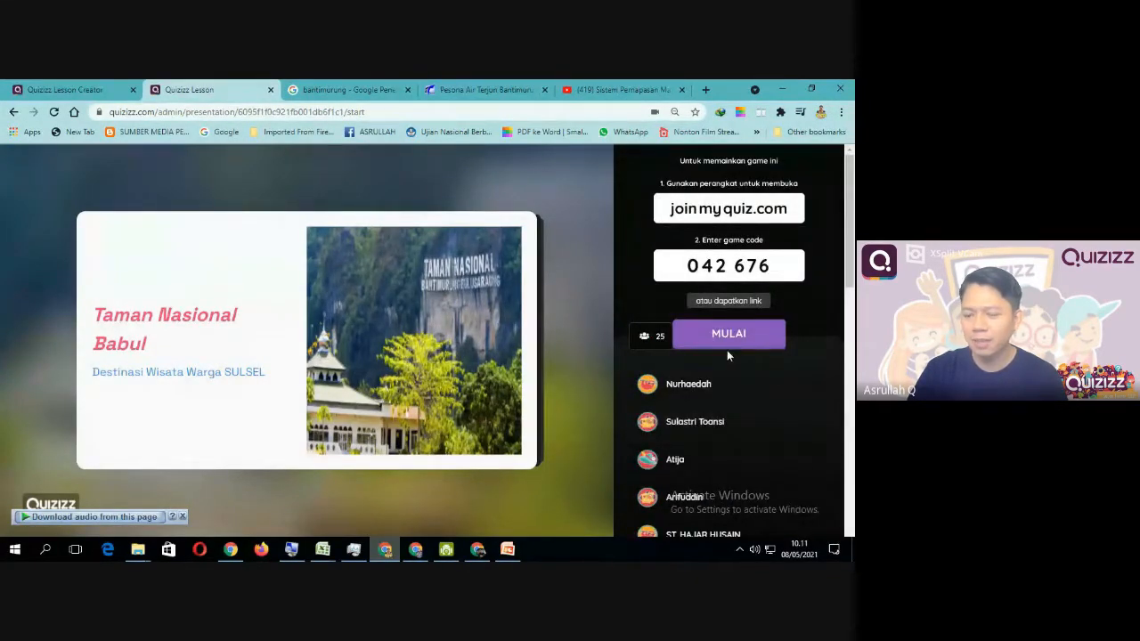
pyautogui.scroll(-15, 668, 454)
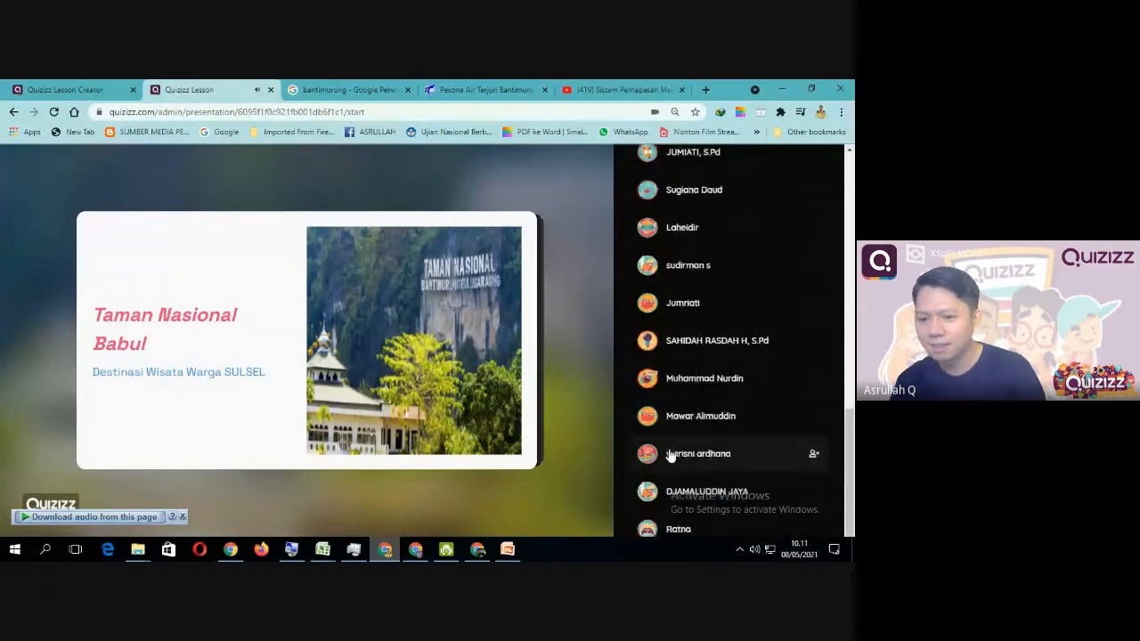
pyautogui.scroll(3, 681, 427)
pyautogui.scroll(10, 682, 428)
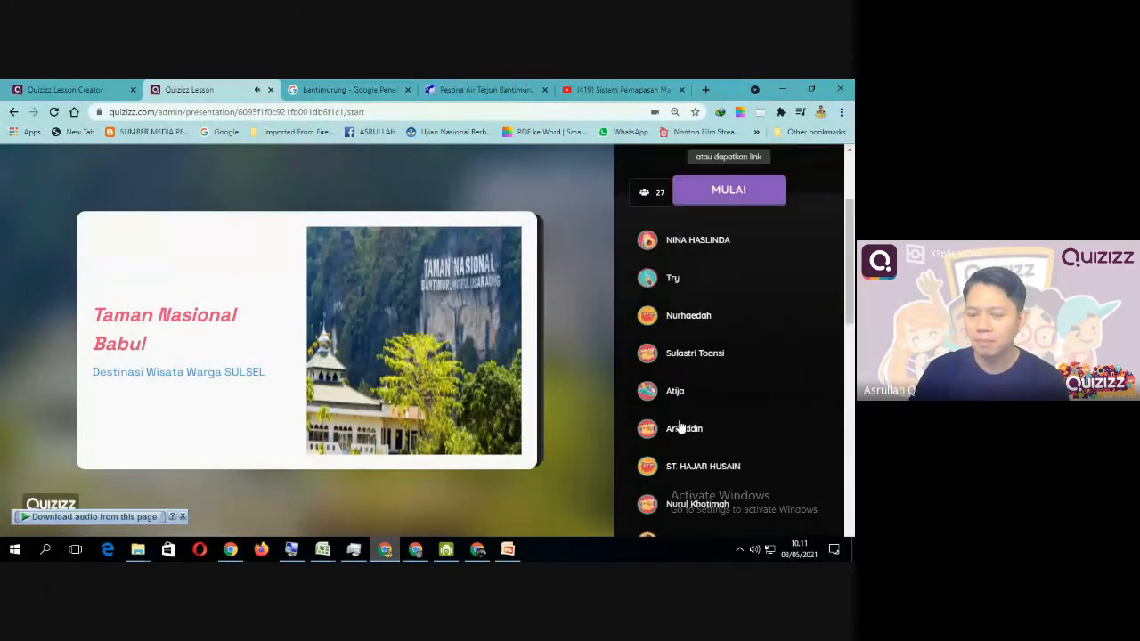
pyautogui.scroll(-15, 716, 419)
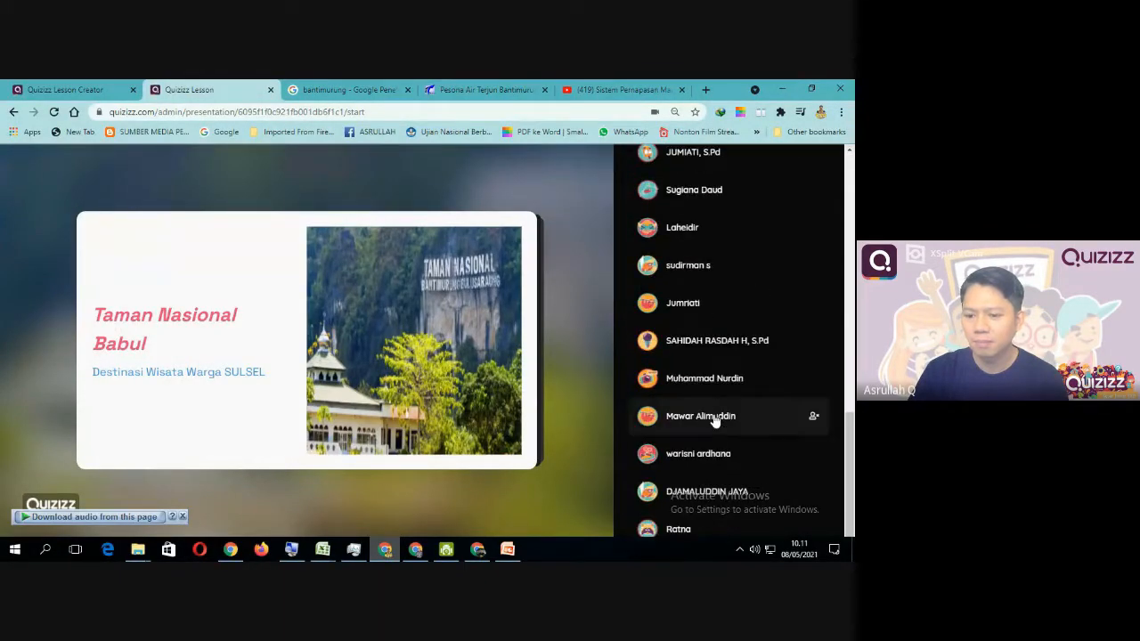
pyautogui.scroll(15, 716, 418)
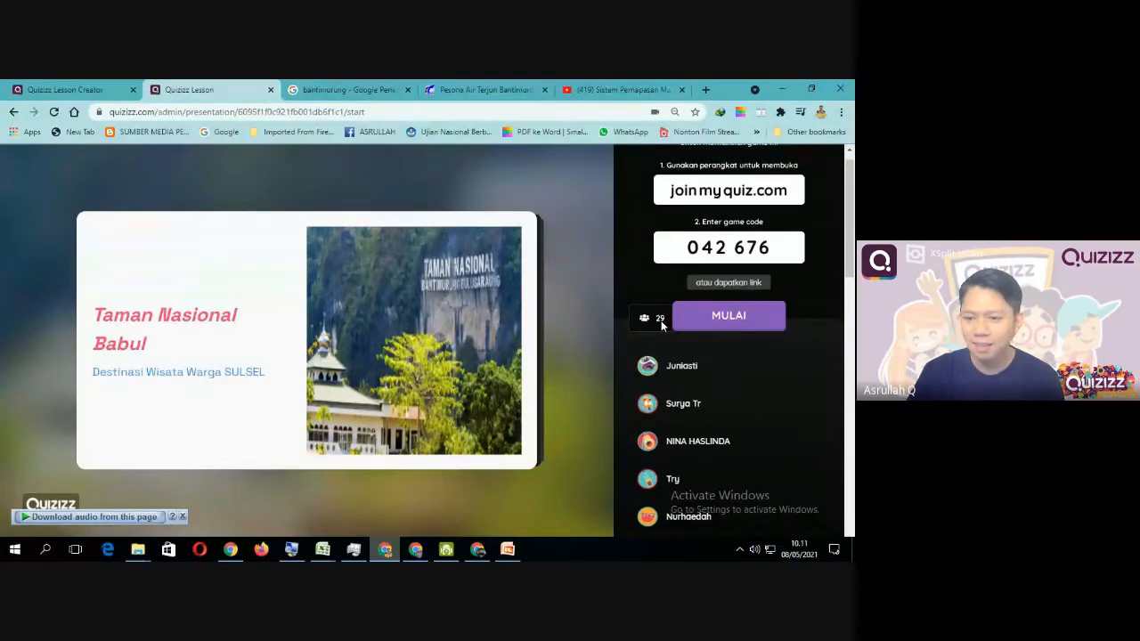
# Step: Start the live lesson "Taman Nasional Babul" and look through its participant list
pyautogui.click(736, 321)
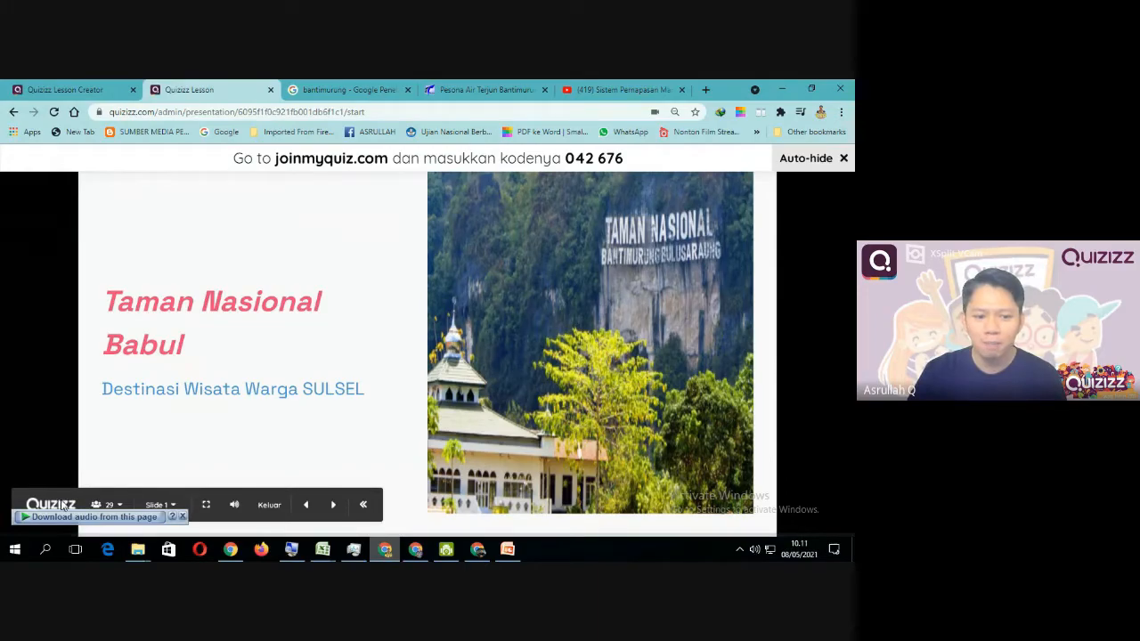
pyautogui.click(183, 518)
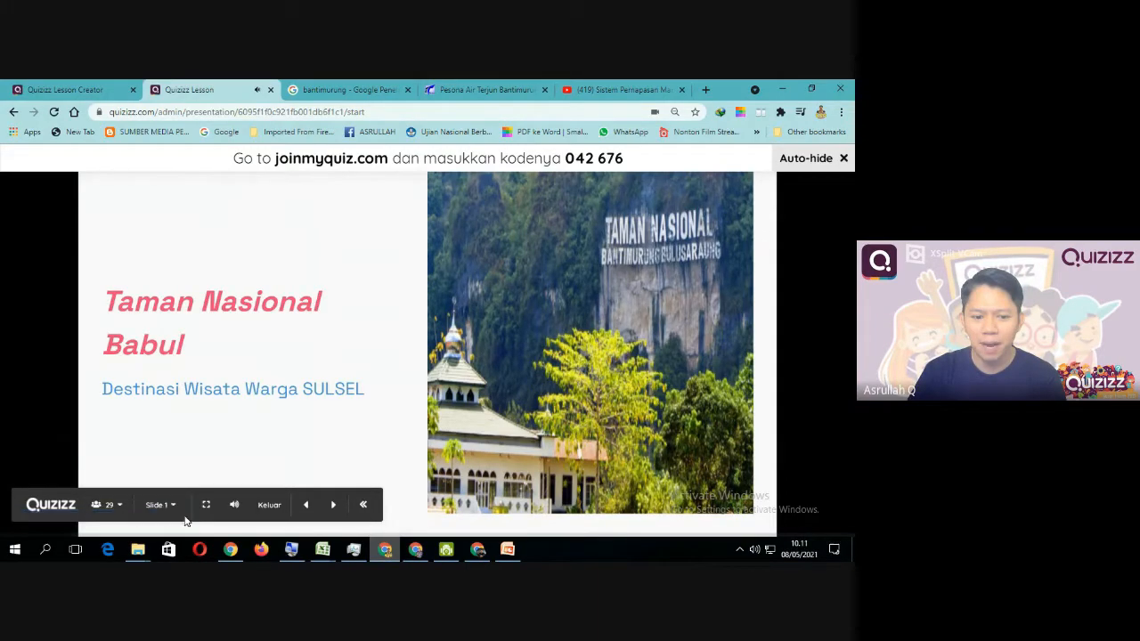
pyautogui.click(122, 510)
pyautogui.scroll(-5, 149, 387)
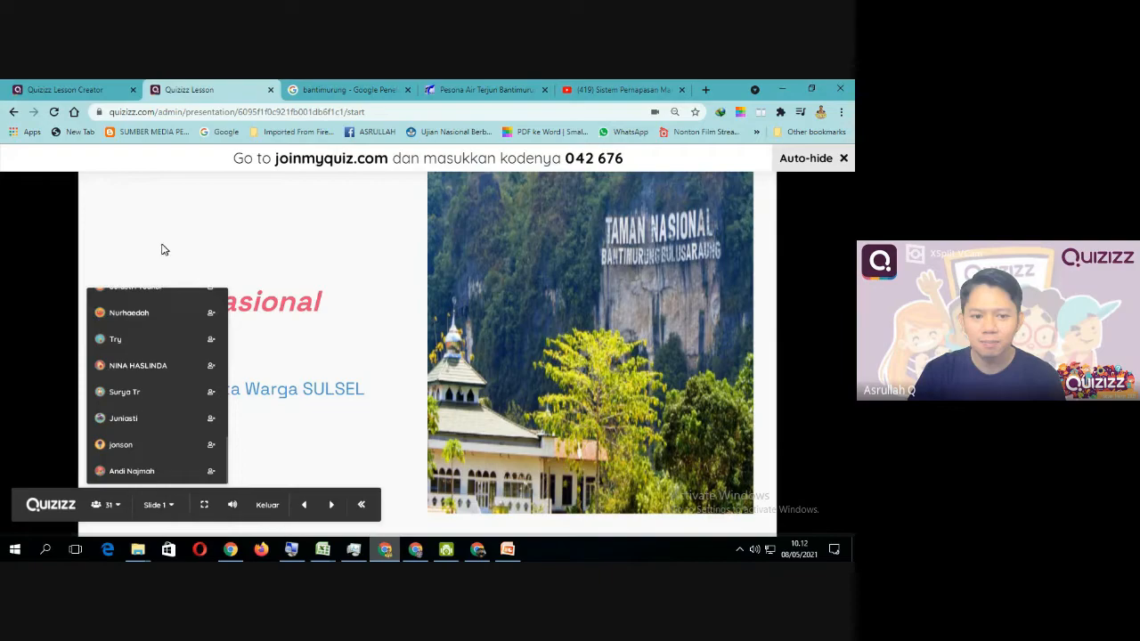
# Step: Browse the lesson's slide list without leaving slide 1 and raise the presentation's sound volume to maximum
pyautogui.click(171, 510)
pyautogui.scroll(-5, 179, 426)
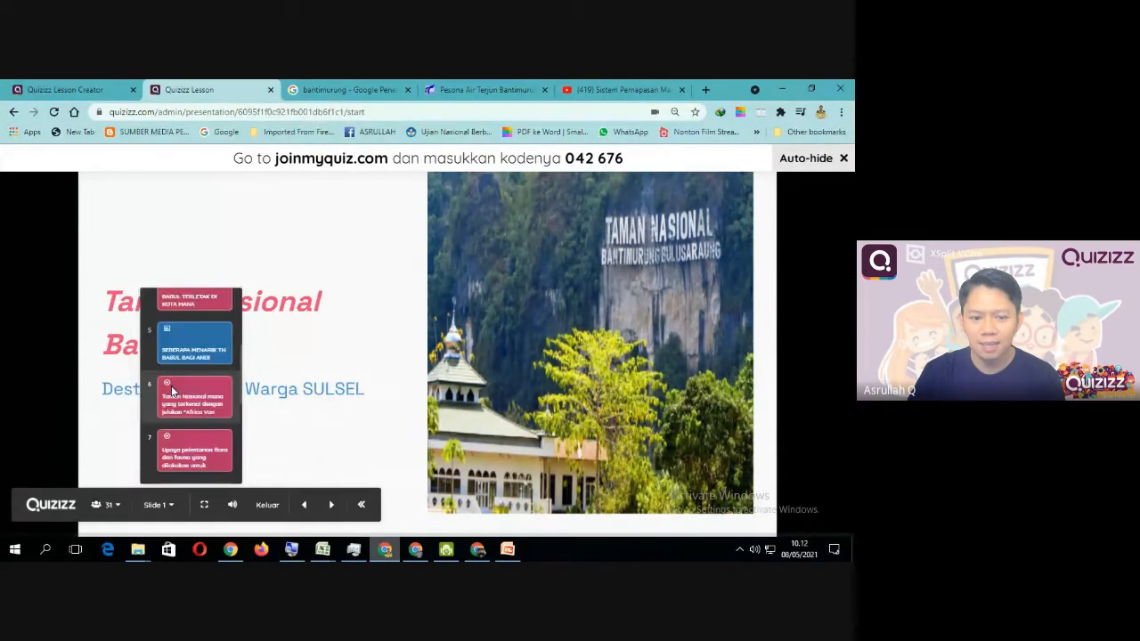
pyautogui.scroll(8, 182, 428)
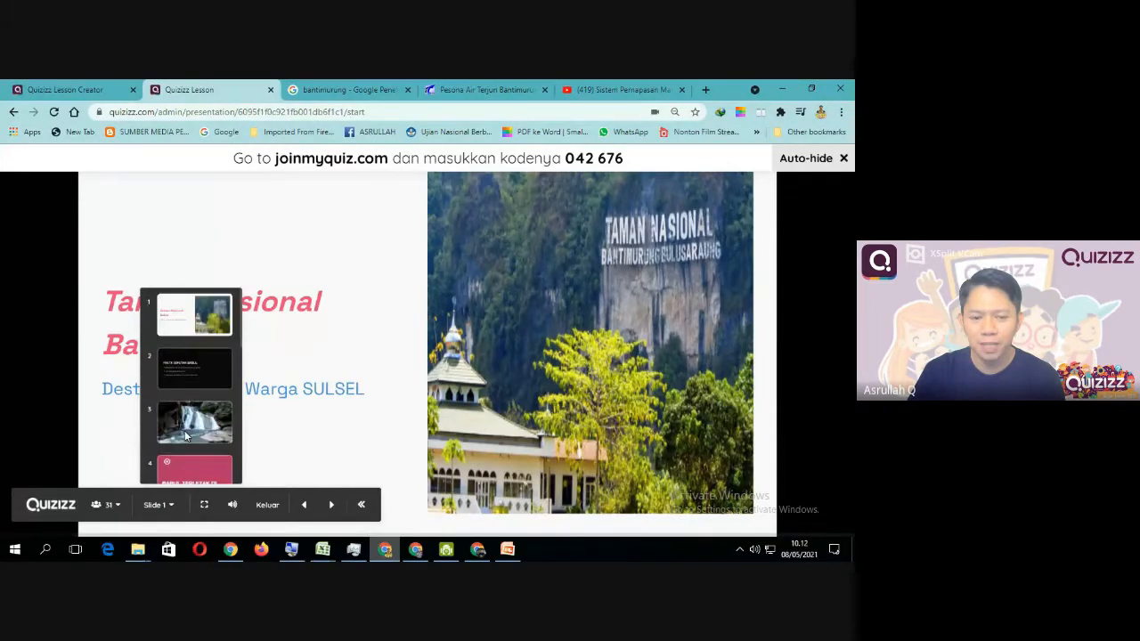
pyautogui.scroll(-2, 198, 477)
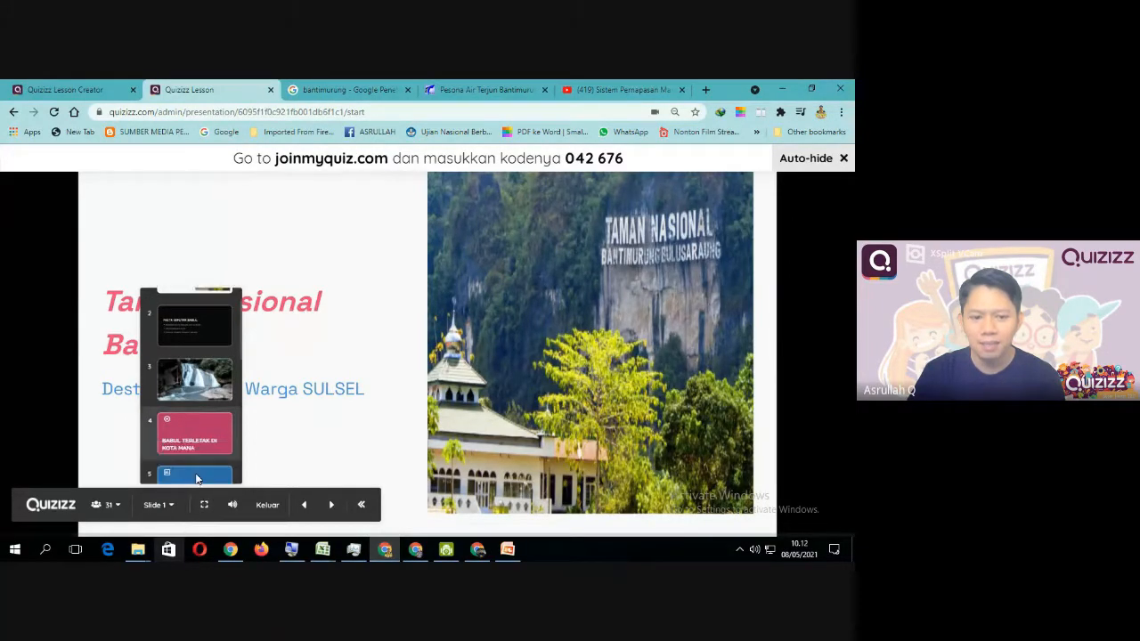
pyautogui.click(233, 508)
pyautogui.moveTo(235, 431); pyautogui.dragTo(233, 401)
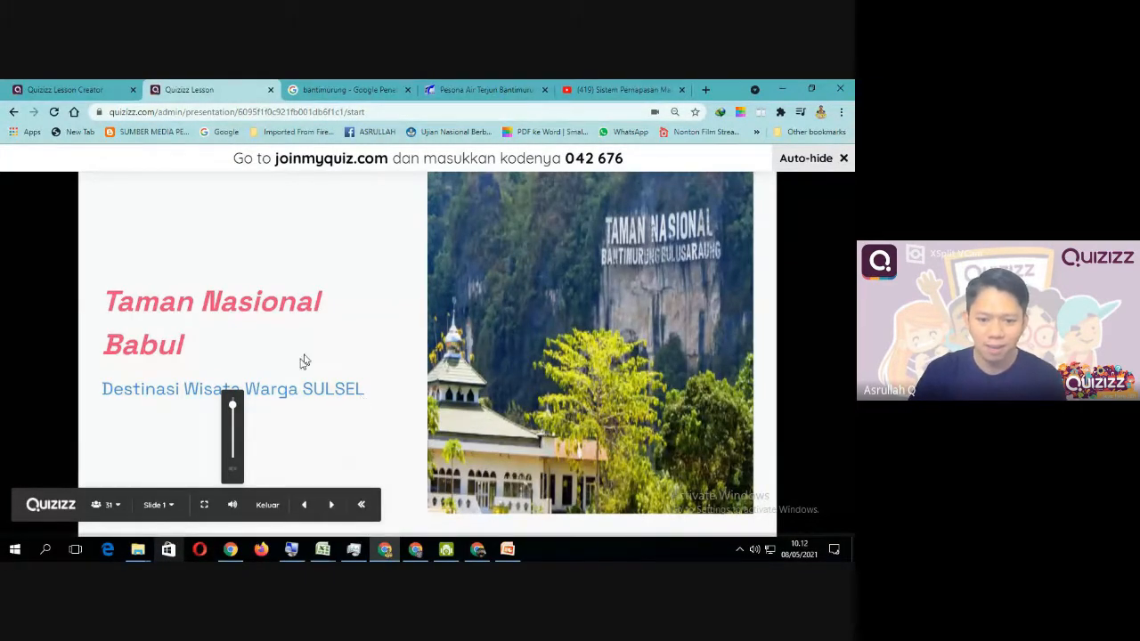
# Step: Advance to the slide "FAKTA SEPUTAR BABUL" and reveal its three bullet points one at a time
pyautogui.click(334, 506)
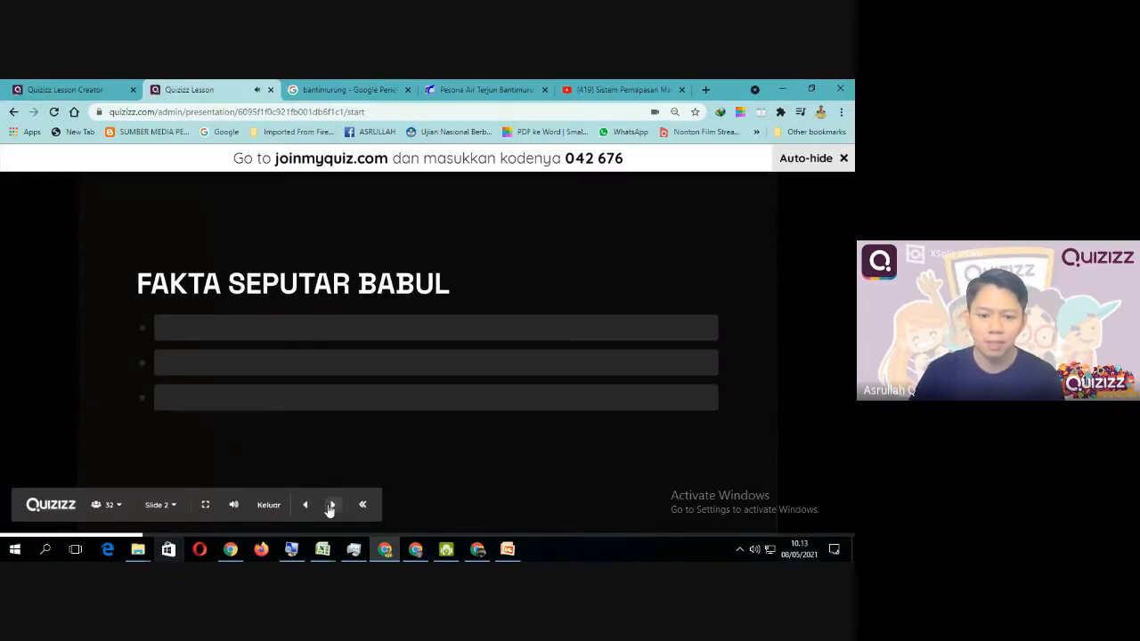
pyautogui.click(334, 505)
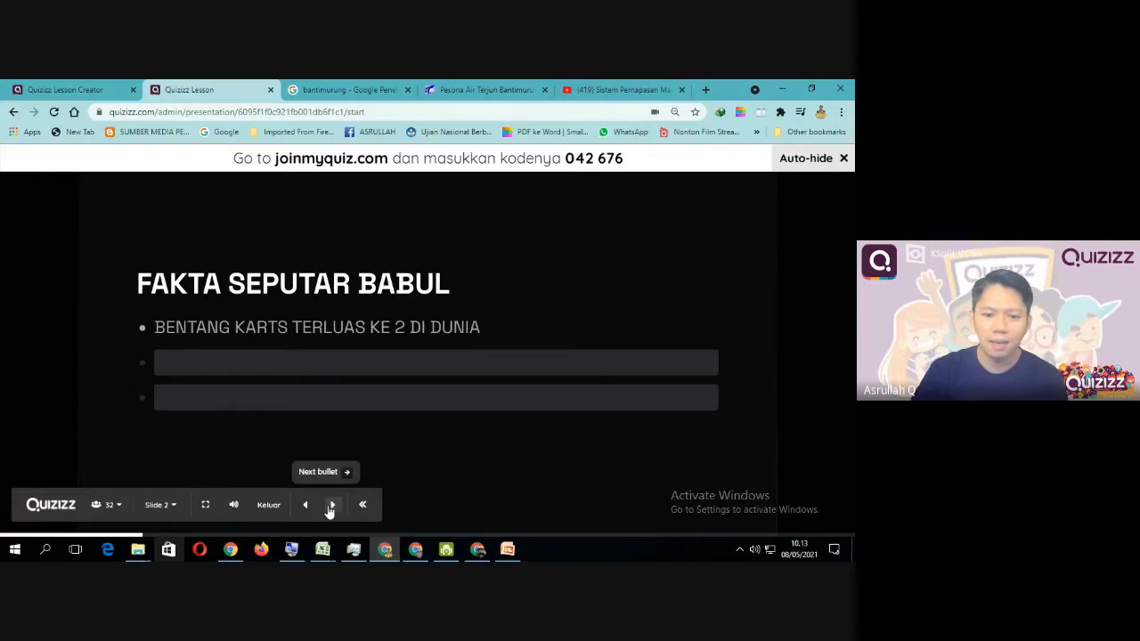
pyautogui.click(331, 506)
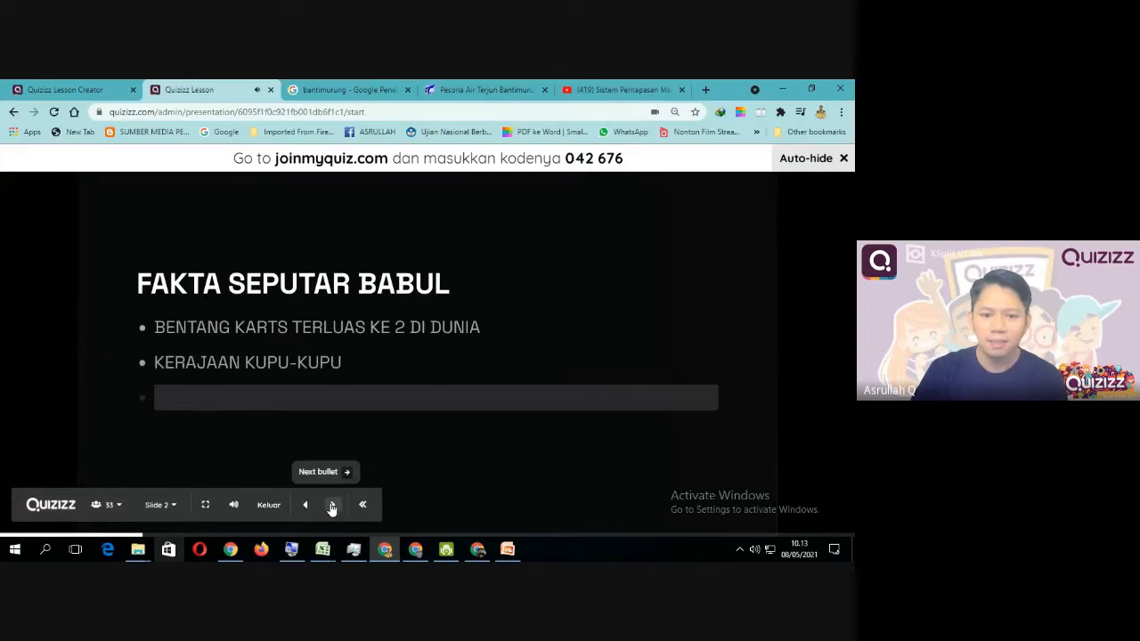
pyautogui.click(333, 505)
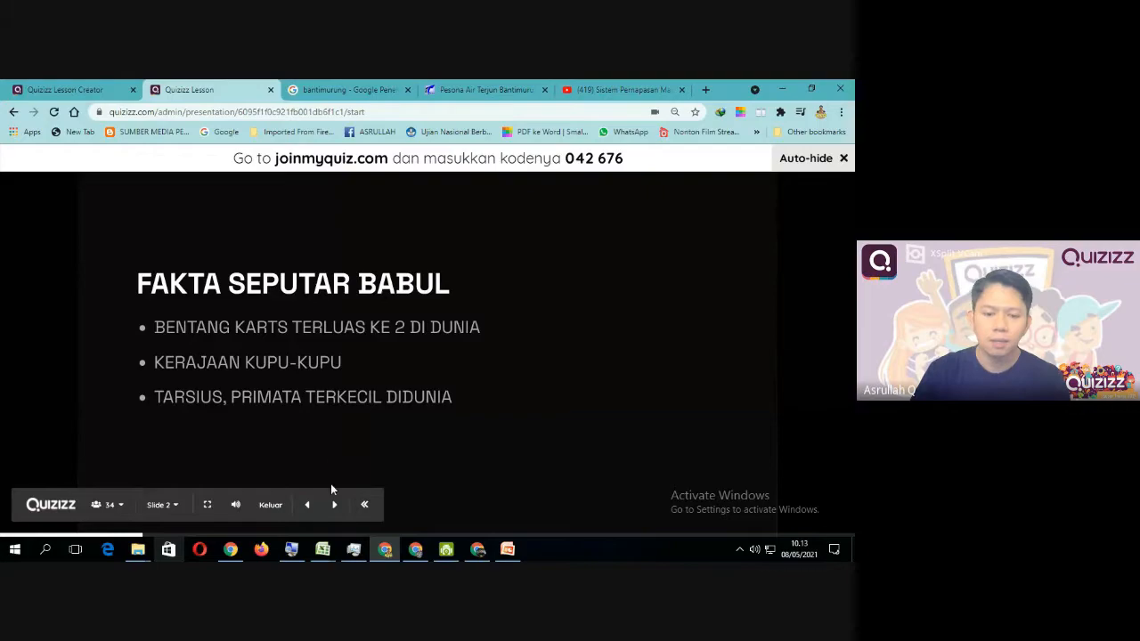
# Step: Advance through the waterfall slide to the question "BABUL TERLETAK DI KOTA MANA" and skip its leaderboard to show the answer chart
pyautogui.click(334, 509)
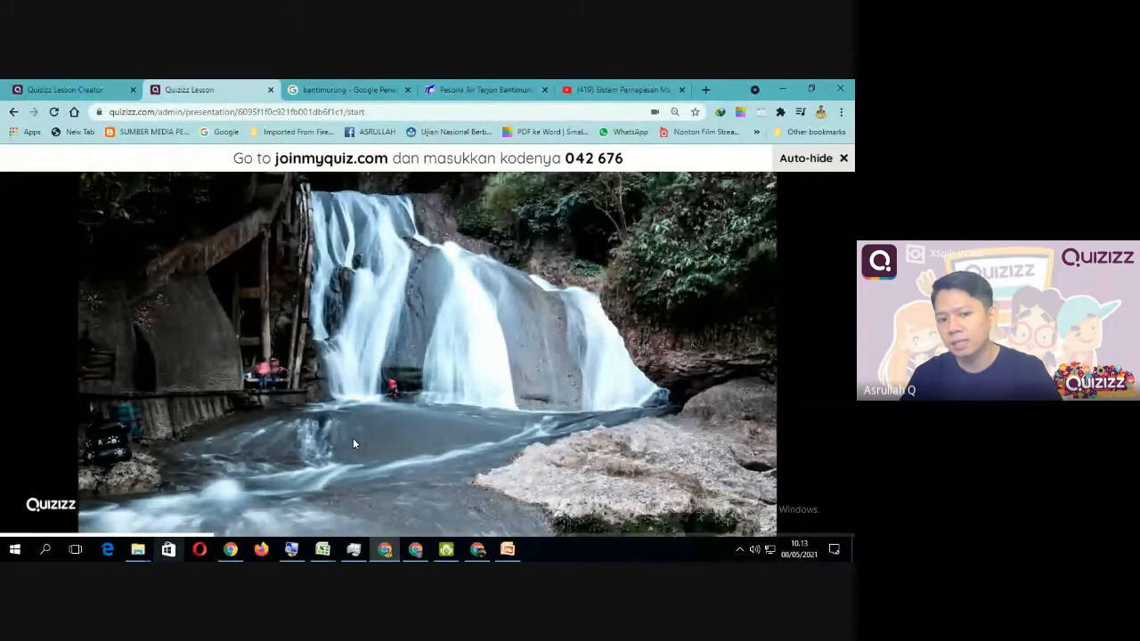
pyautogui.click(333, 505)
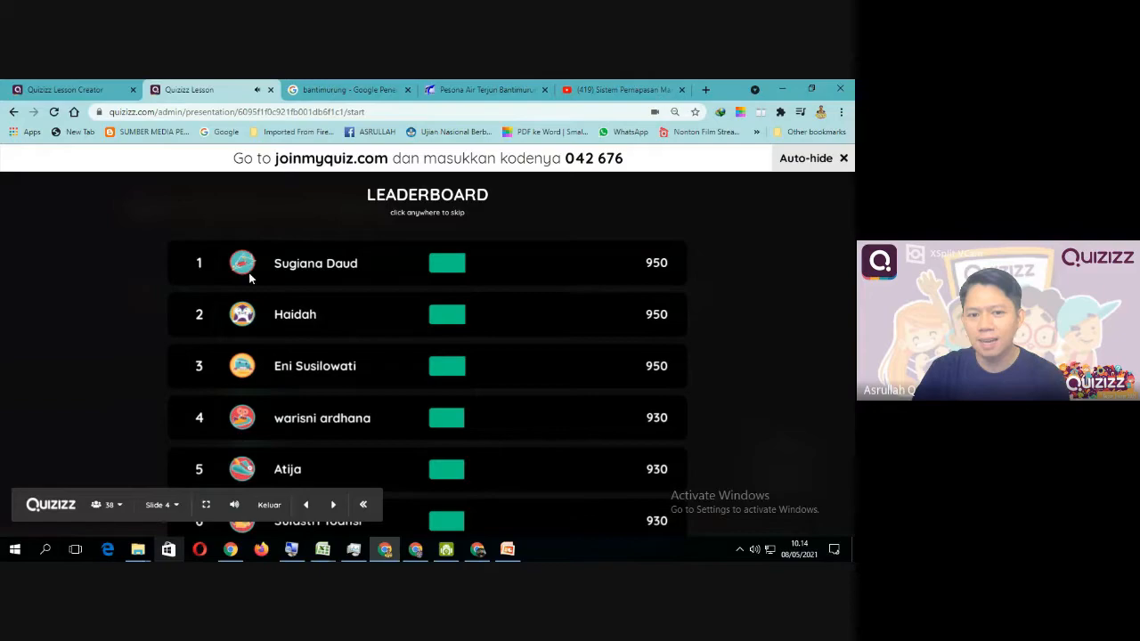
pyautogui.click(249, 273)
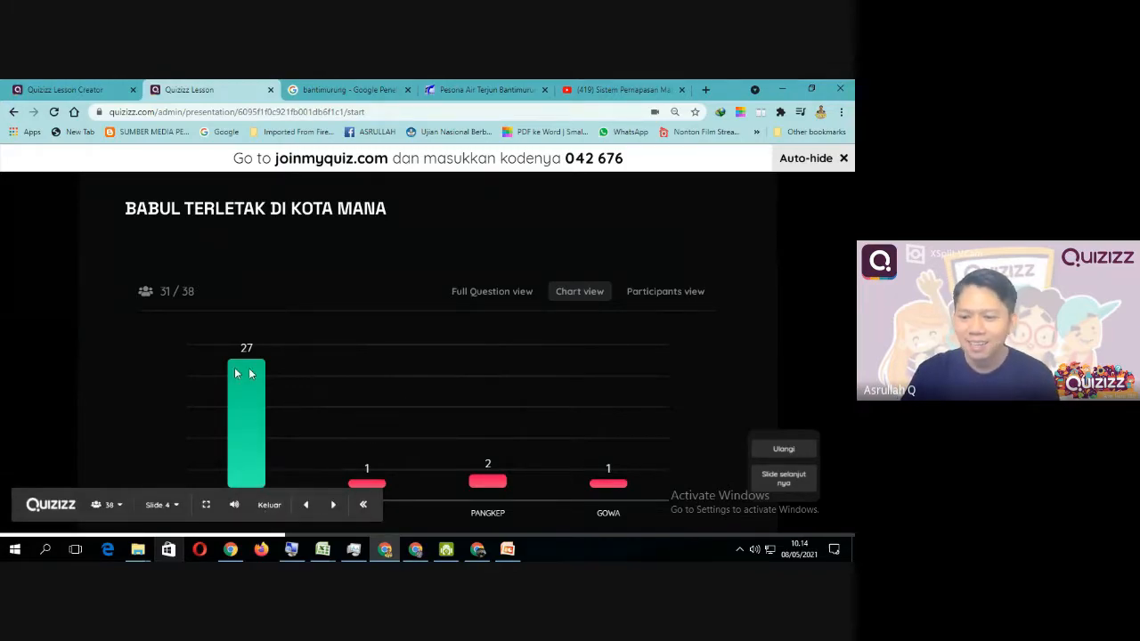
# Step: Run the poll "SEBERAPA MENARIK TN BABUL BAGI ANDI" without its timer and switch its responses to the participants view
pyautogui.click(333, 506)
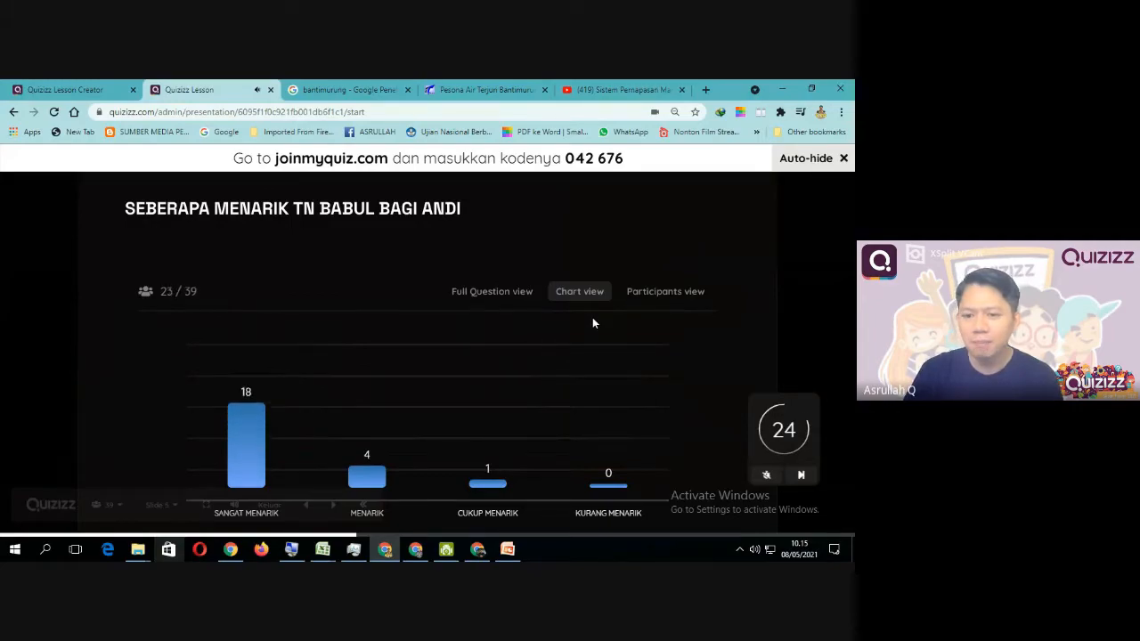
pyautogui.click(767, 478)
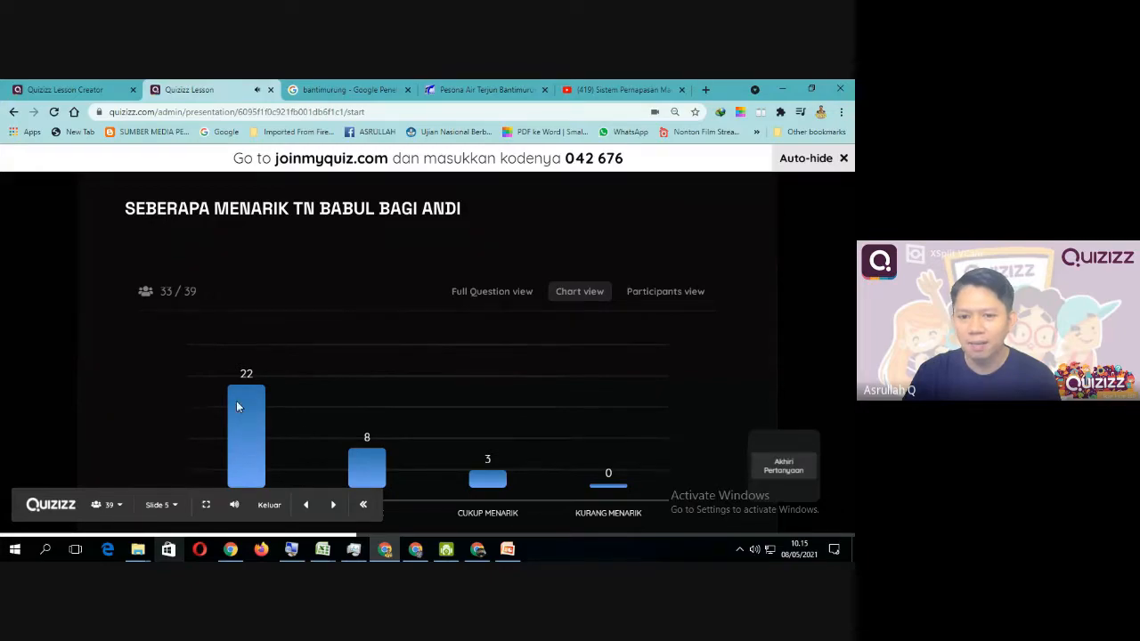
pyautogui.click(621, 292)
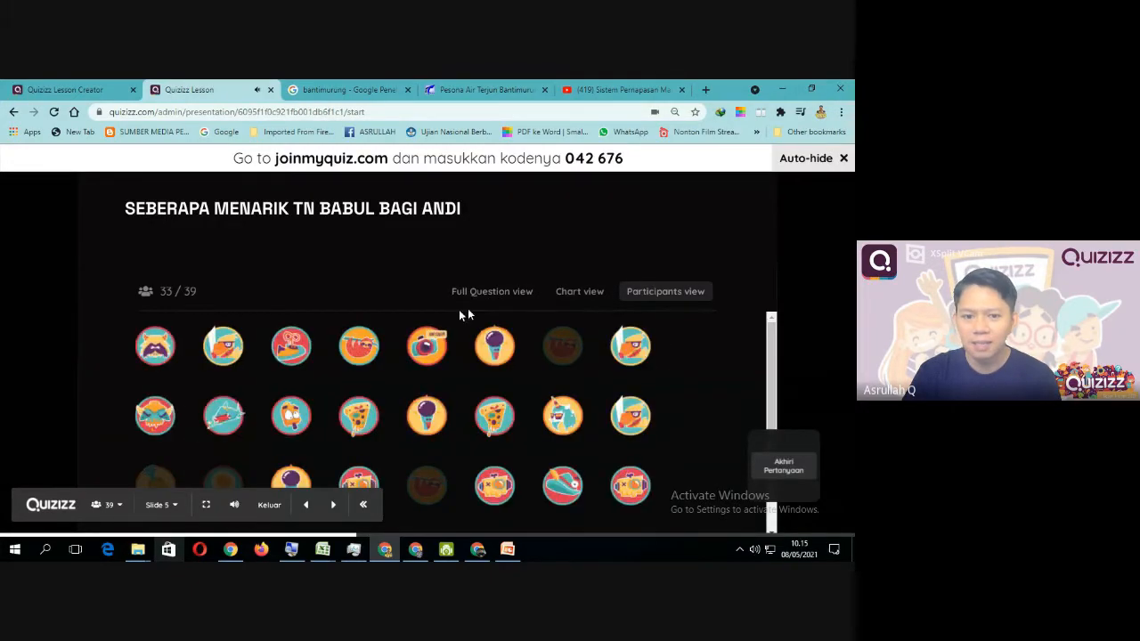
pyautogui.scroll(-1, 303, 384)
pyautogui.scroll(2, 305, 388)
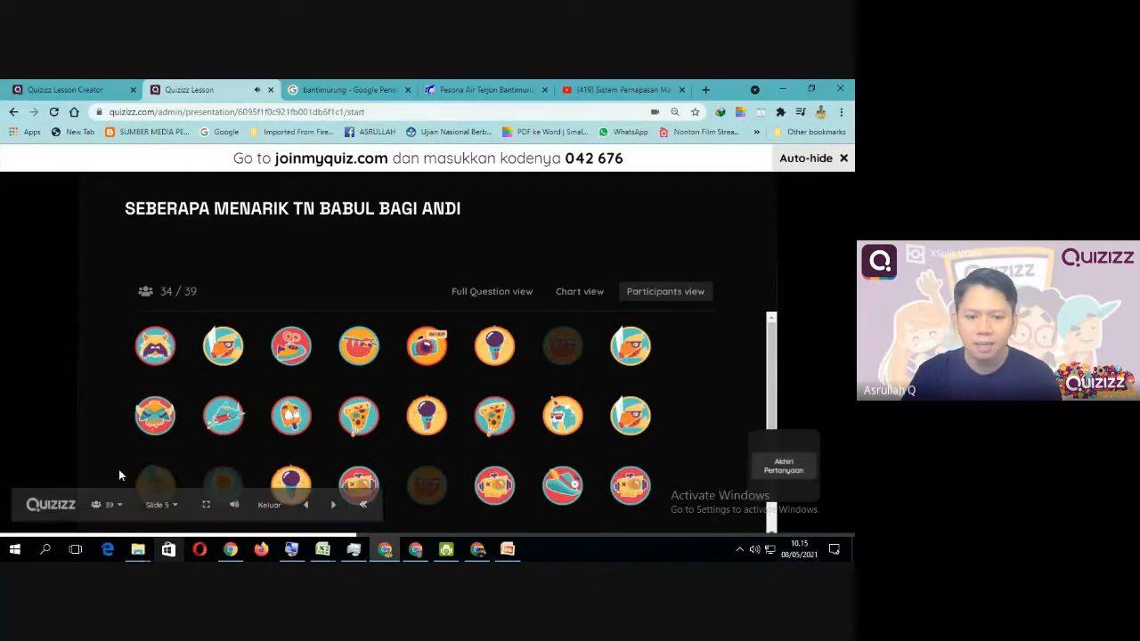
# Step: Check the poll's responses in the participants and full question views, then end the poll in chart view despite missing answers
pyautogui.scroll(-2, 177, 462)
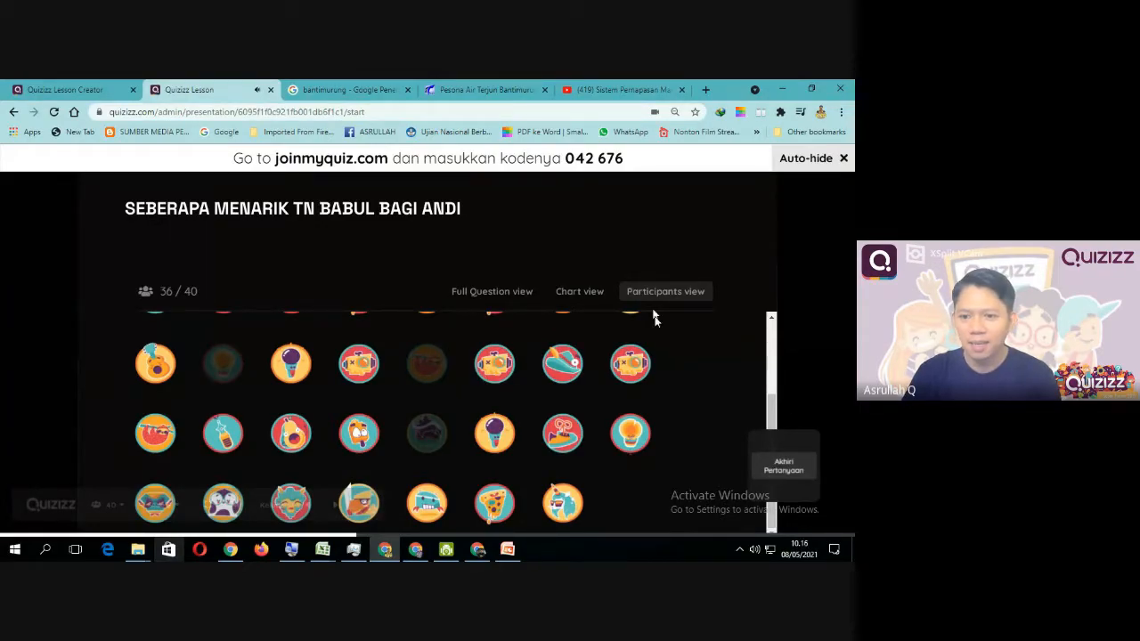
pyautogui.click(786, 470)
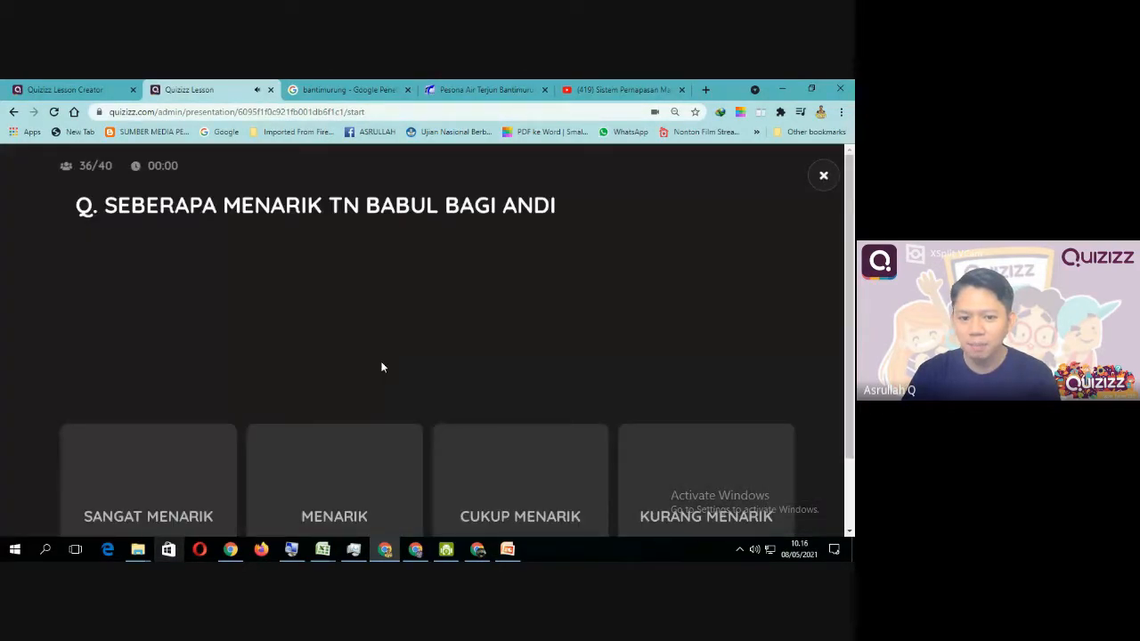
pyautogui.click(820, 178)
pyautogui.click(561, 294)
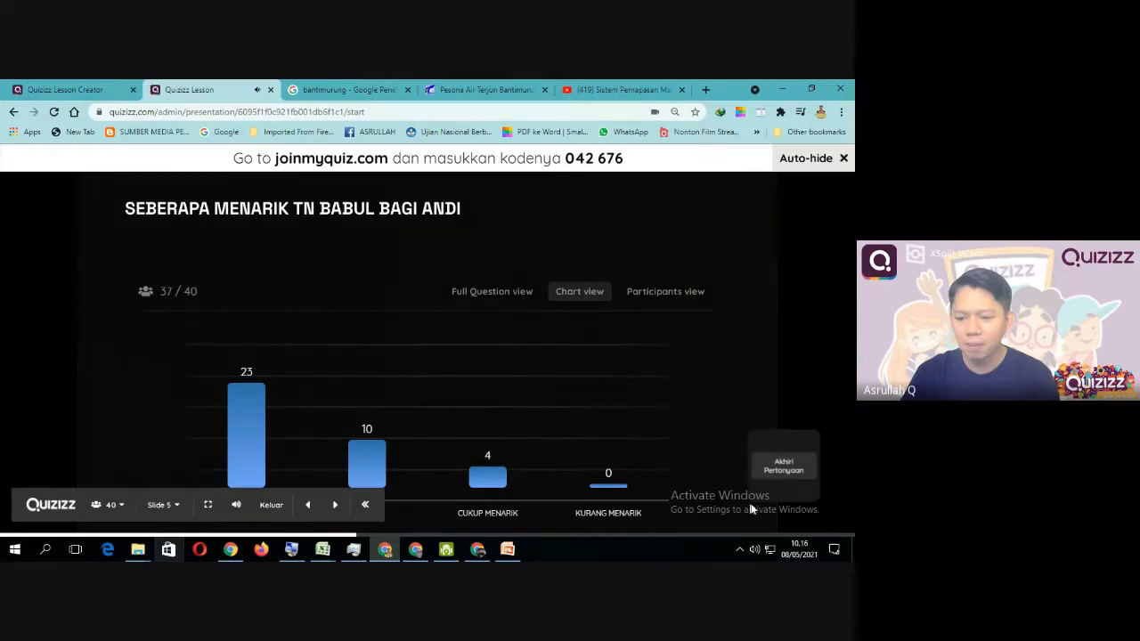
pyautogui.click(784, 468)
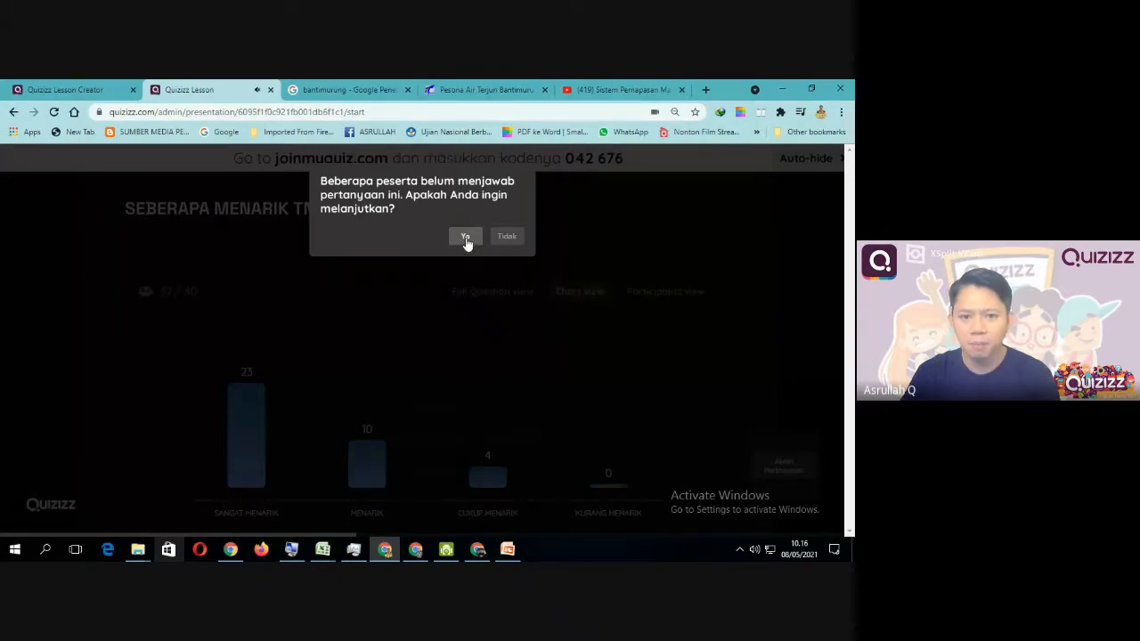
pyautogui.click(465, 237)
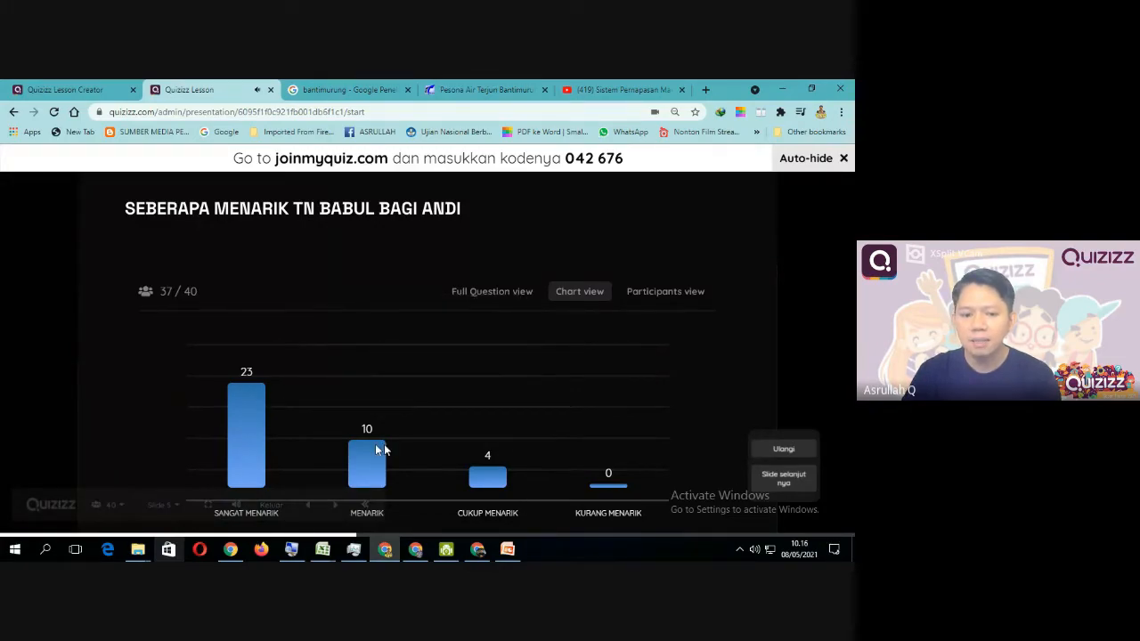
# Step: Run the question about "Africa Van Java" and advance to the question "Upaya pelestarian flora dan fauna" on slide 7
pyautogui.click(335, 506)
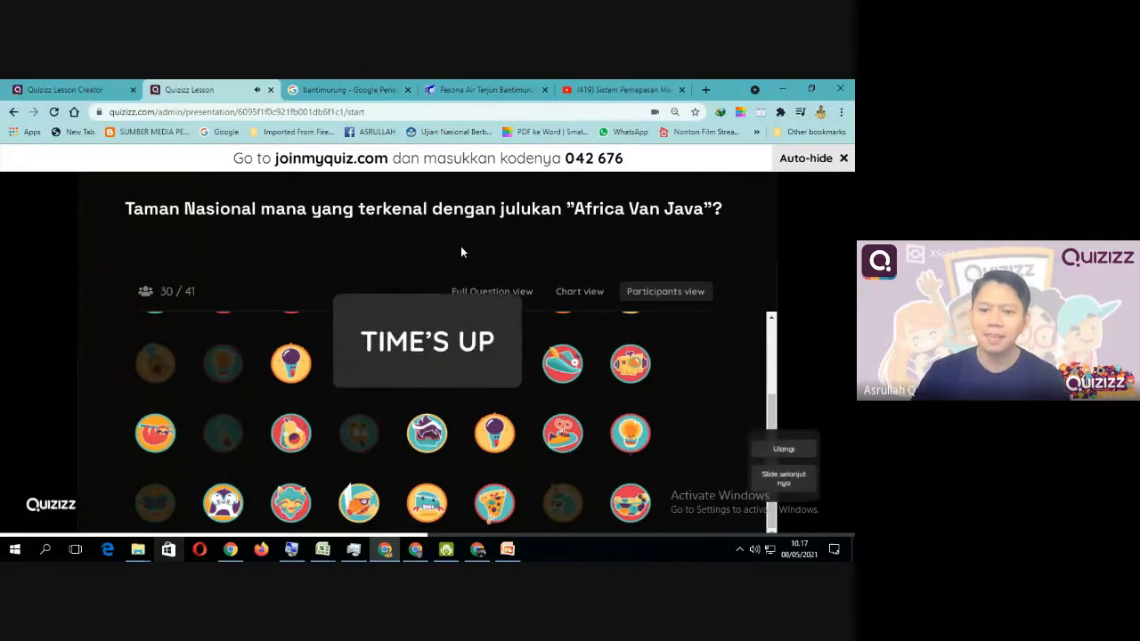
pyautogui.moveTo(315, 532)
pyautogui.click(334, 505)
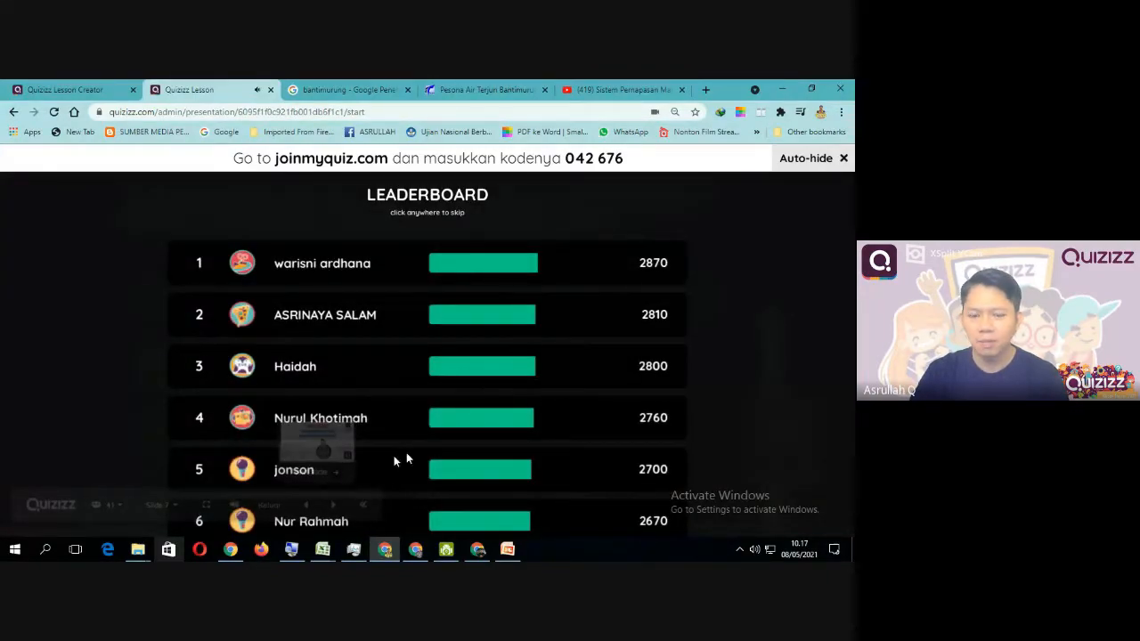
pyautogui.click(330, 503)
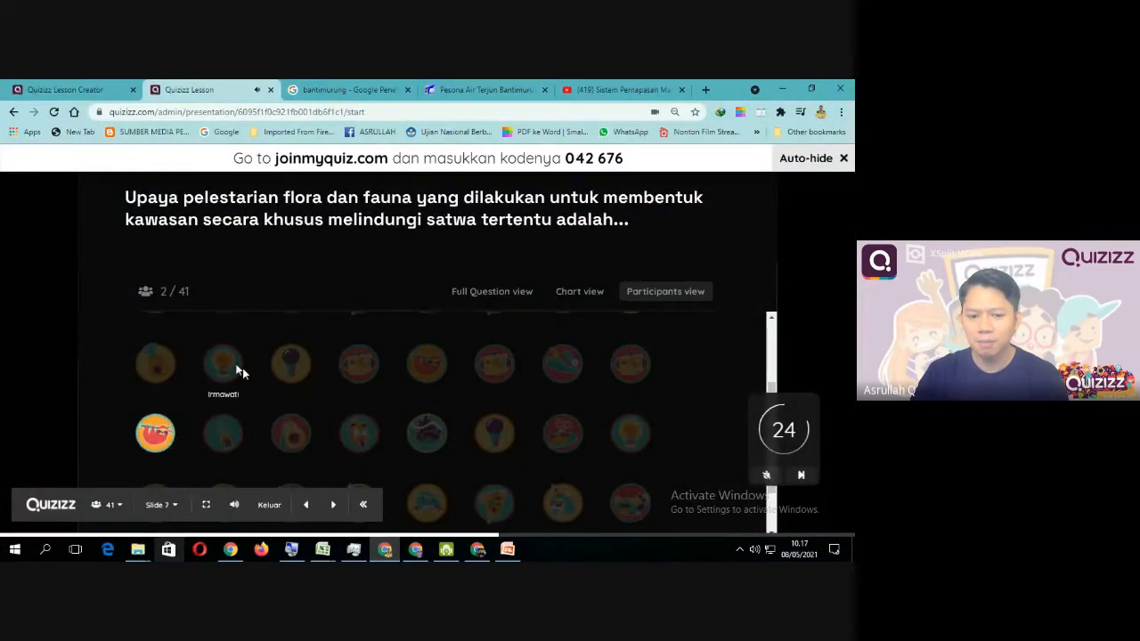
# Step: Show the flora and fauna question with its options in full question view, and skip its leaderboard to show the answer chart
pyautogui.click(491, 294)
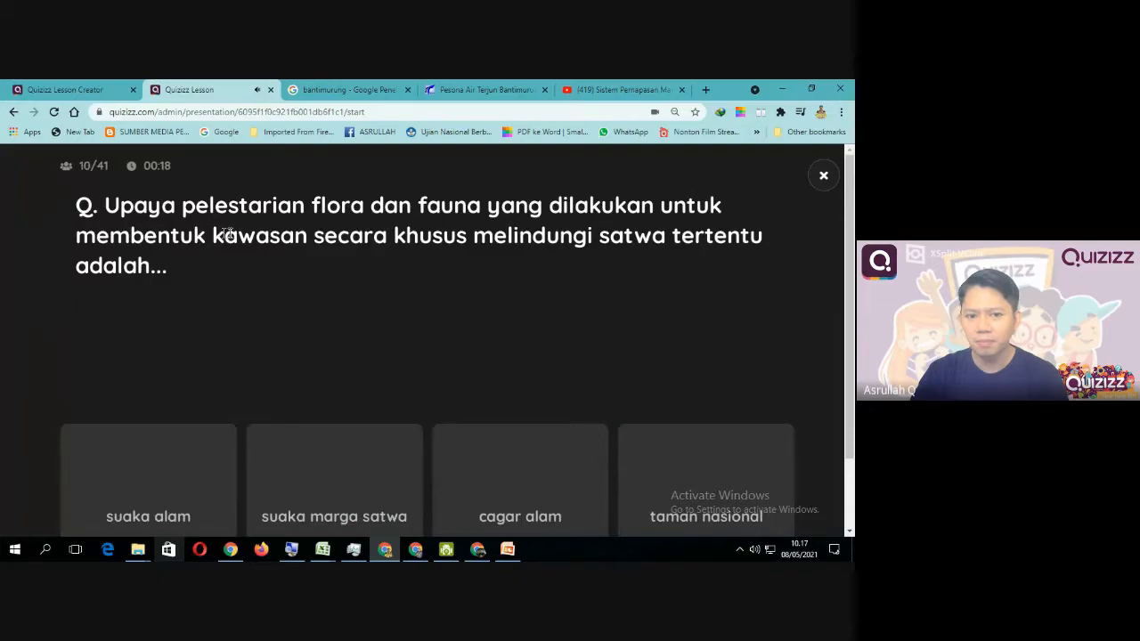
pyautogui.scroll(-1, 268, 282)
pyautogui.scroll(1, 269, 285)
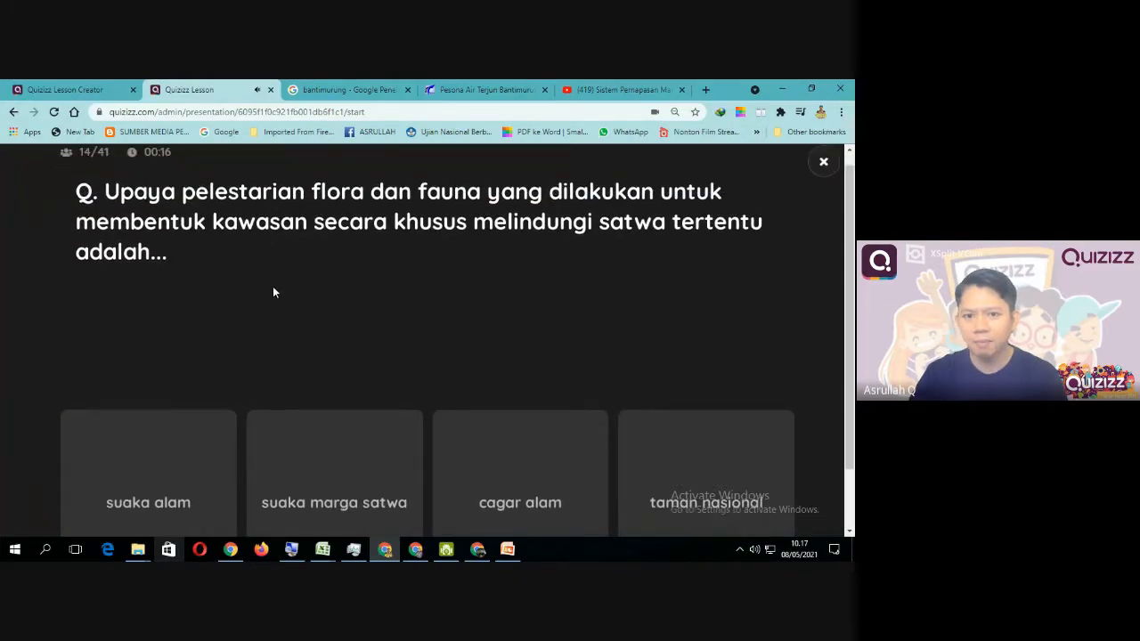
pyautogui.click(823, 177)
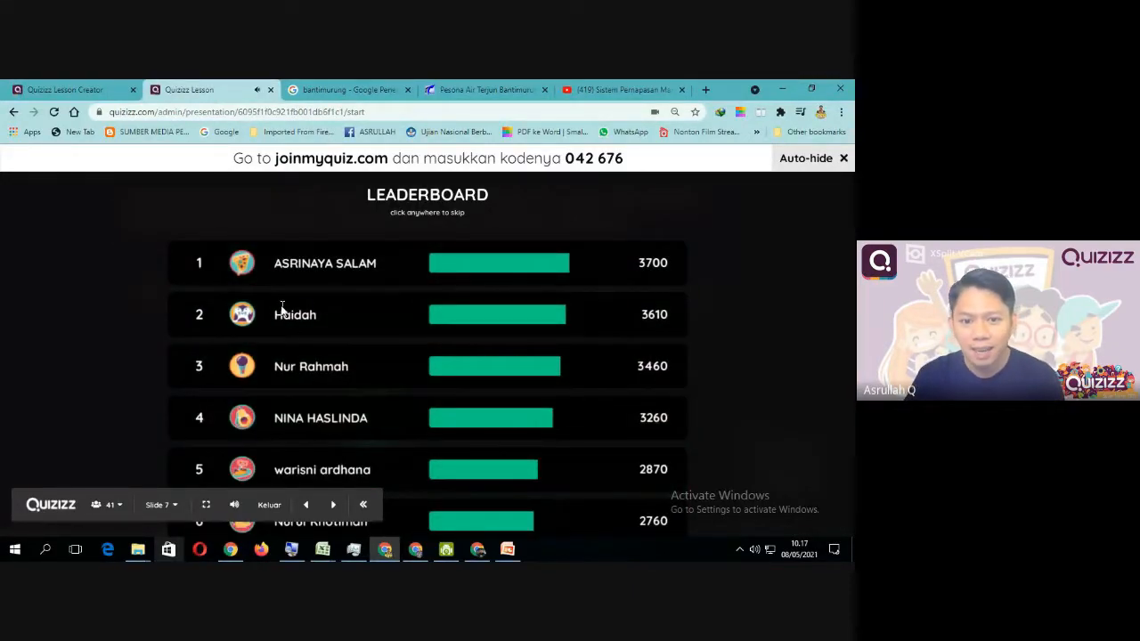
pyautogui.click(388, 288)
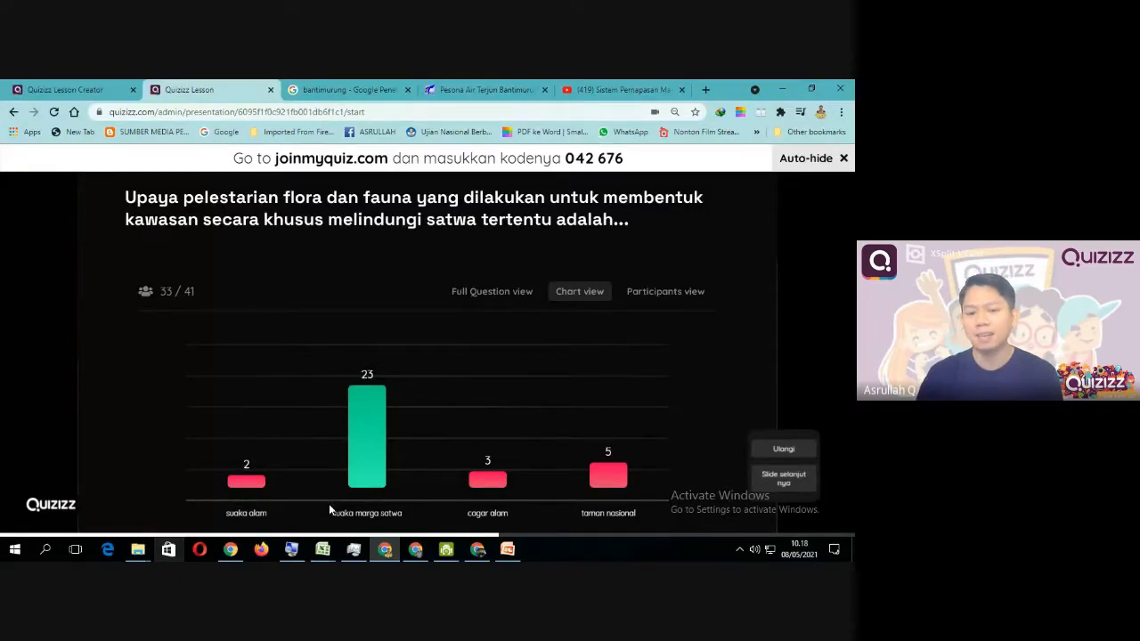
# Step: Advance through the workshop and "TERIMA KASIH SUDAH BERPARTISIPASI" slides to the video on slide 11
pyautogui.moveTo(352, 531)
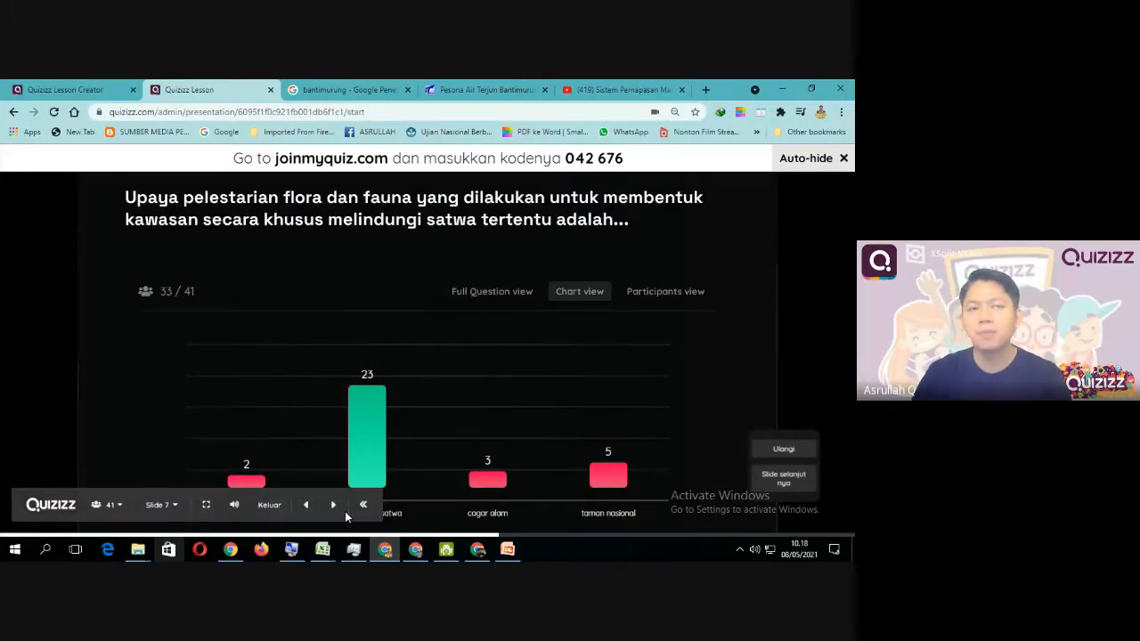
pyautogui.click(334, 506)
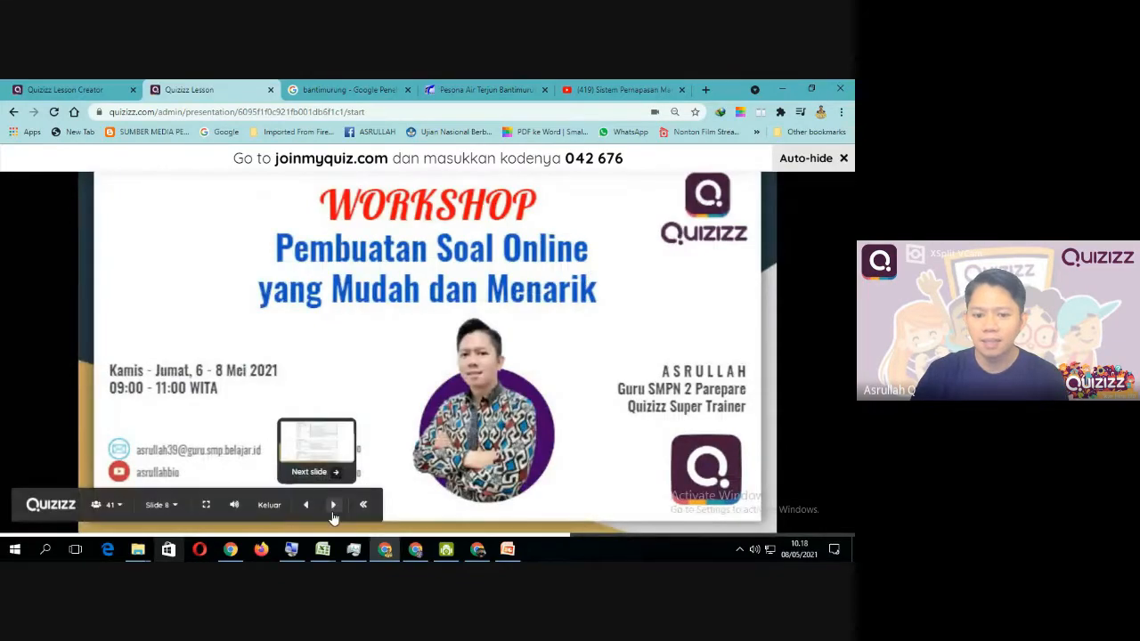
pyautogui.click(334, 506)
pyautogui.click(333, 506)
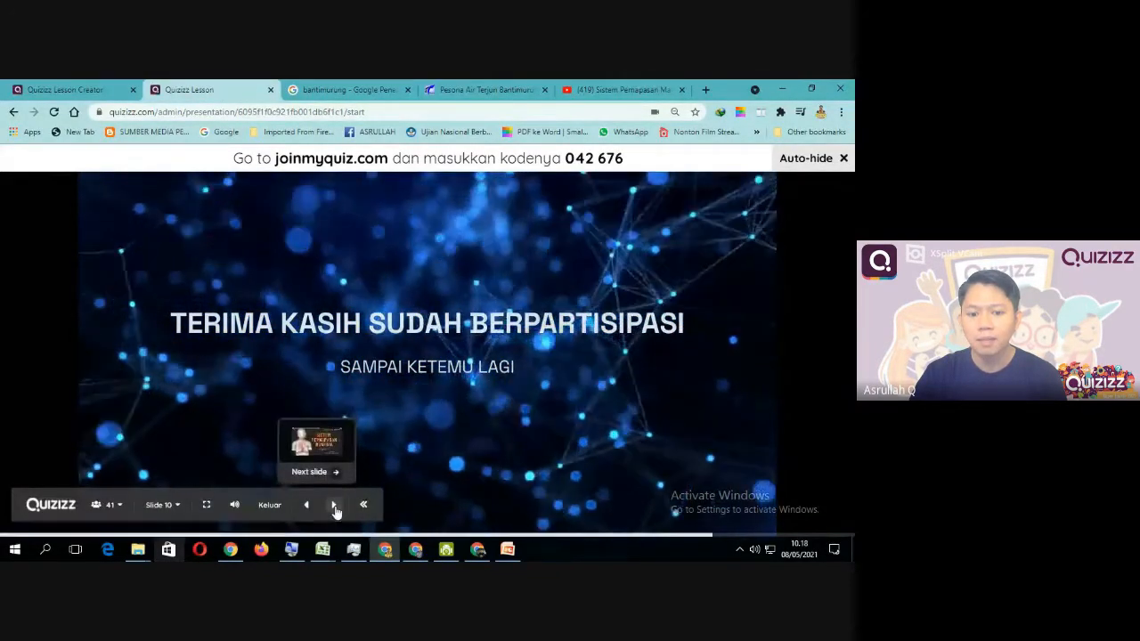
pyautogui.click(333, 505)
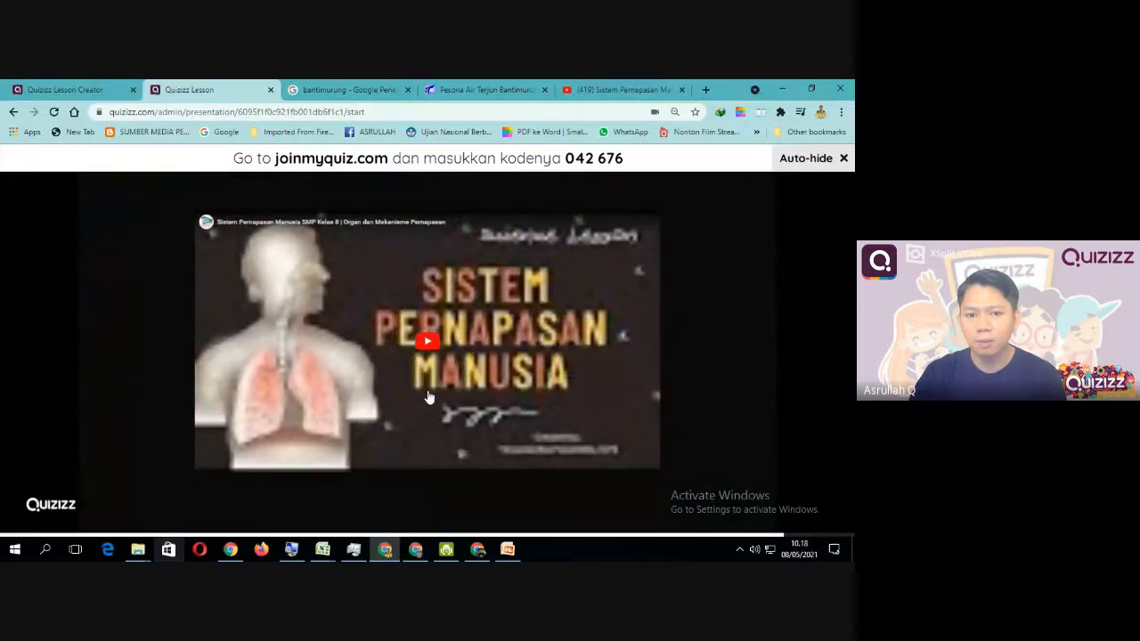
# Step: Play and pause the "Sistem Pernapasan Manusia" video, then rewind it and play it from the beginning
pyautogui.click(427, 343)
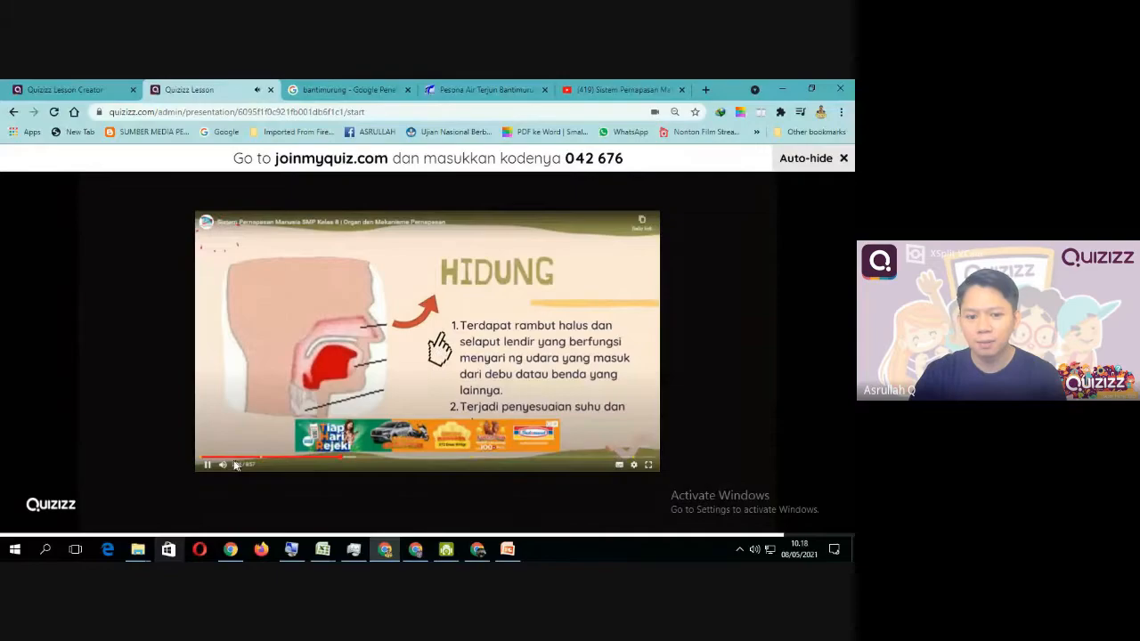
pyautogui.moveTo(71, 504)
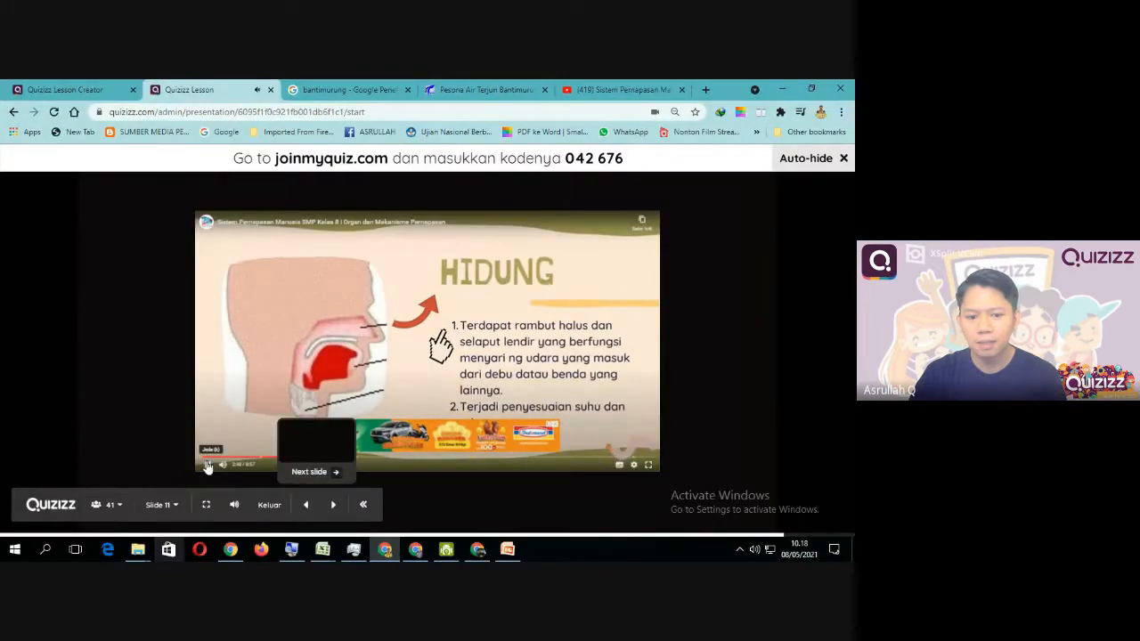
pyautogui.click(207, 465)
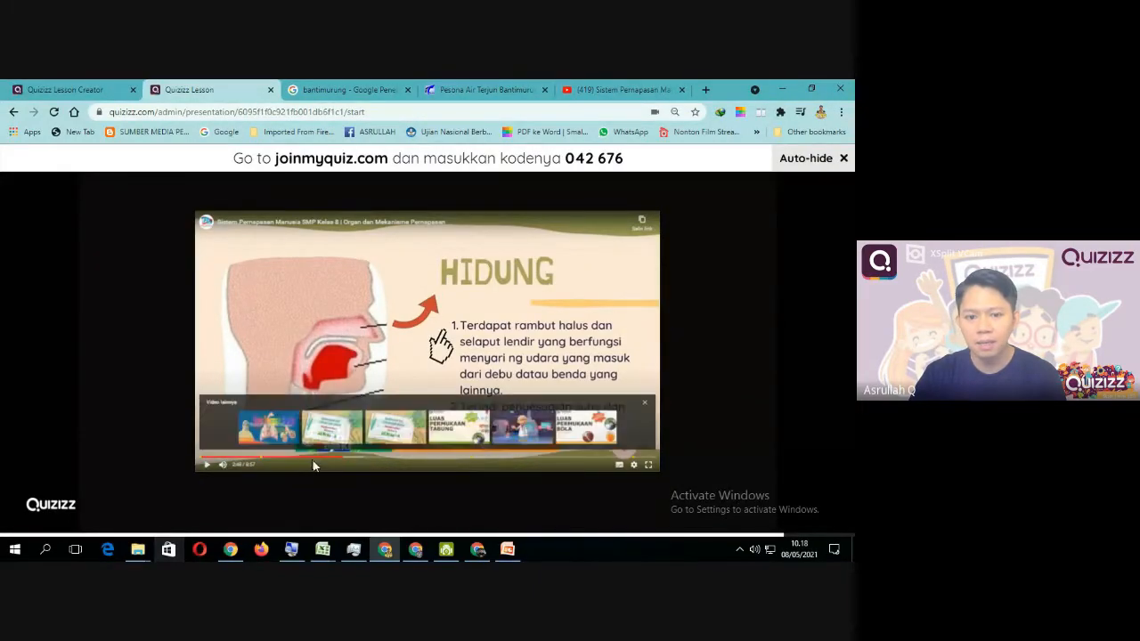
pyautogui.moveTo(344, 459); pyautogui.dragTo(186, 447)
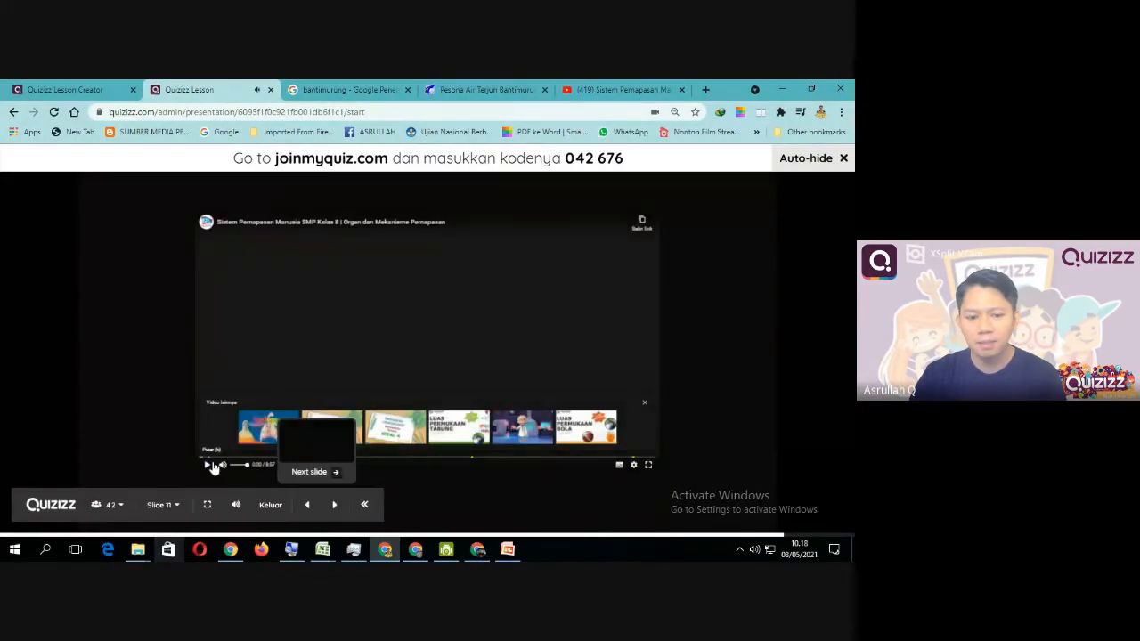
pyautogui.click(207, 466)
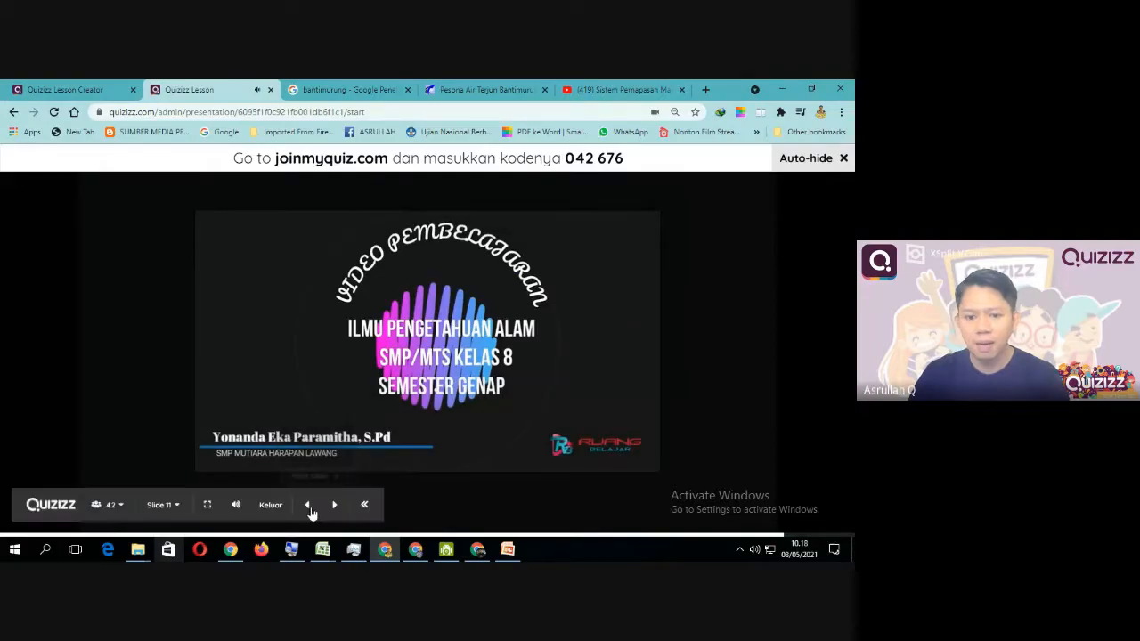
# Step: Return to slide 10 and come back to the video slide twice, resuming the video in between
pyautogui.click(332, 506)
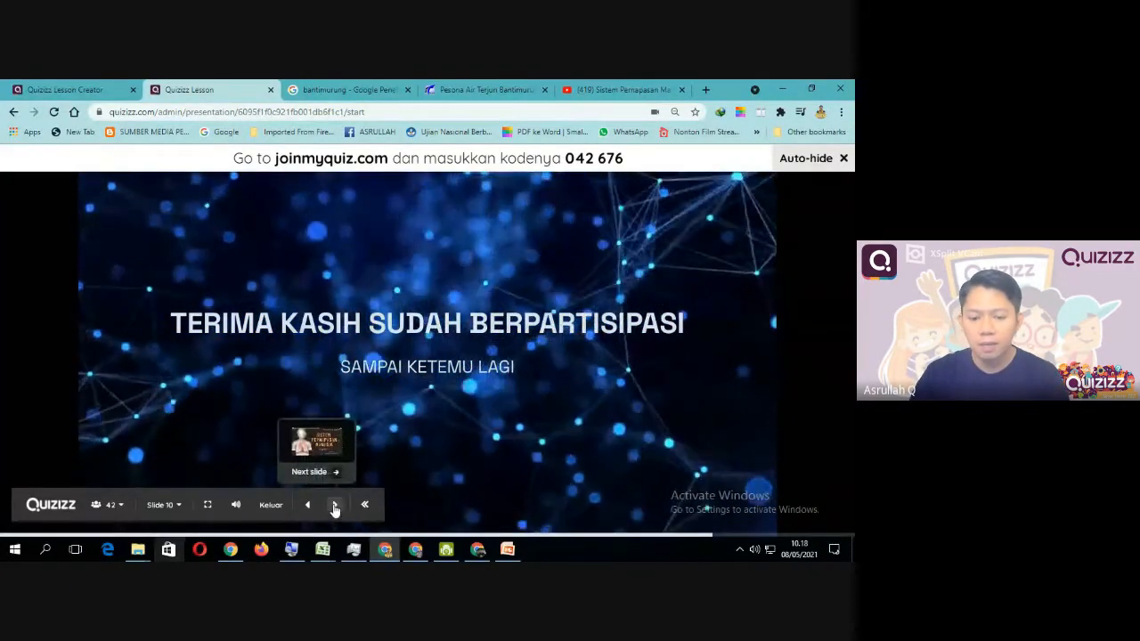
pyautogui.click(335, 506)
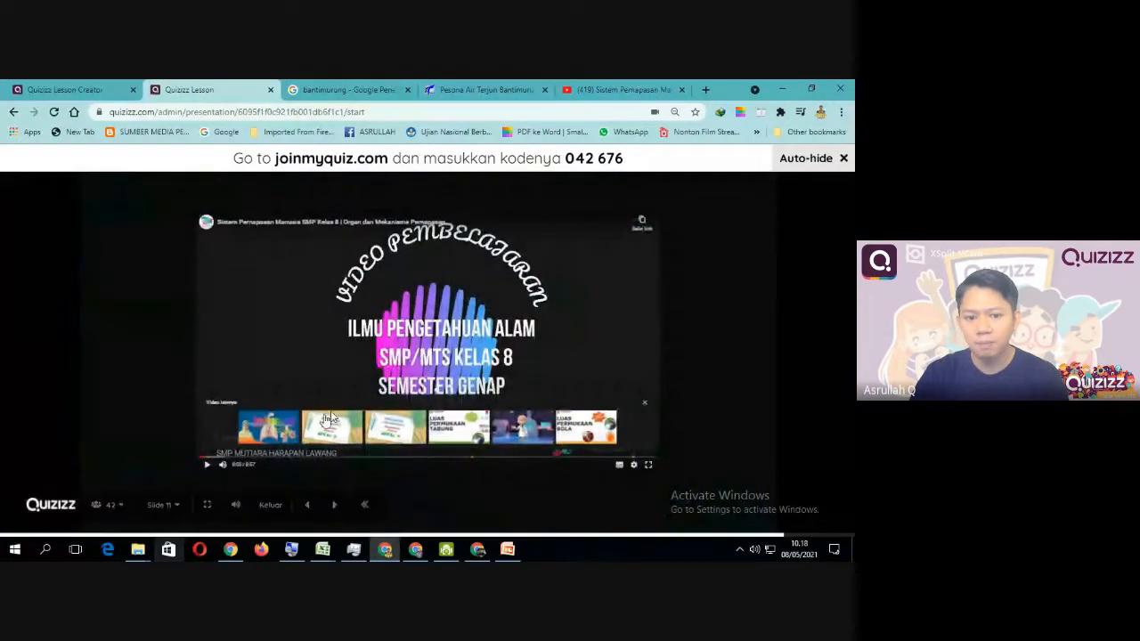
pyautogui.click(208, 465)
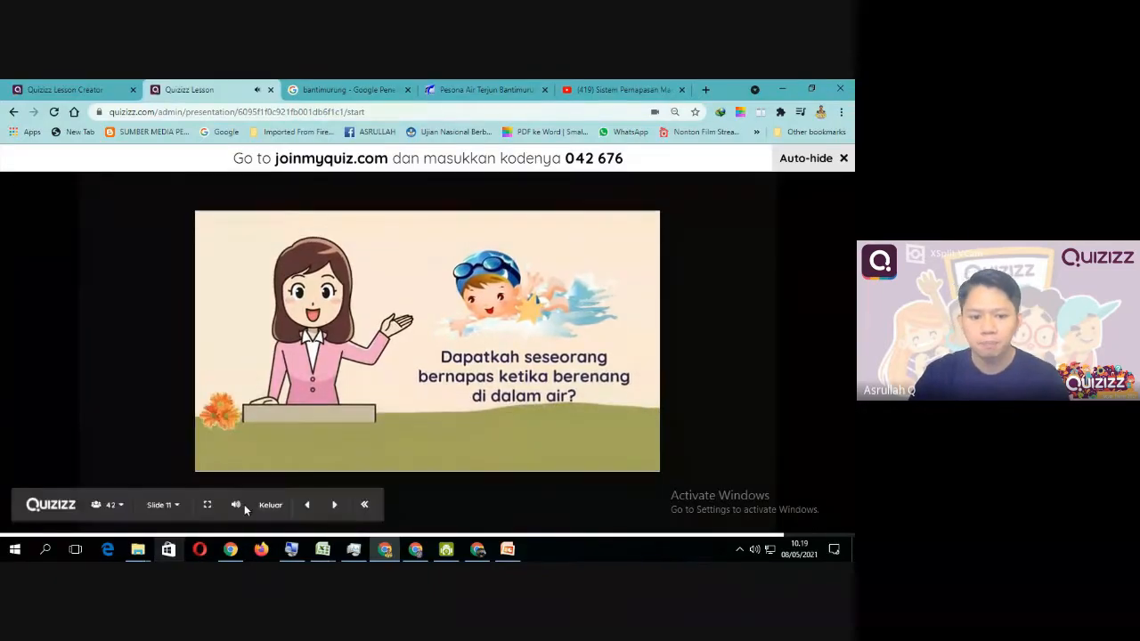
pyautogui.click(307, 507)
pyautogui.click(307, 506)
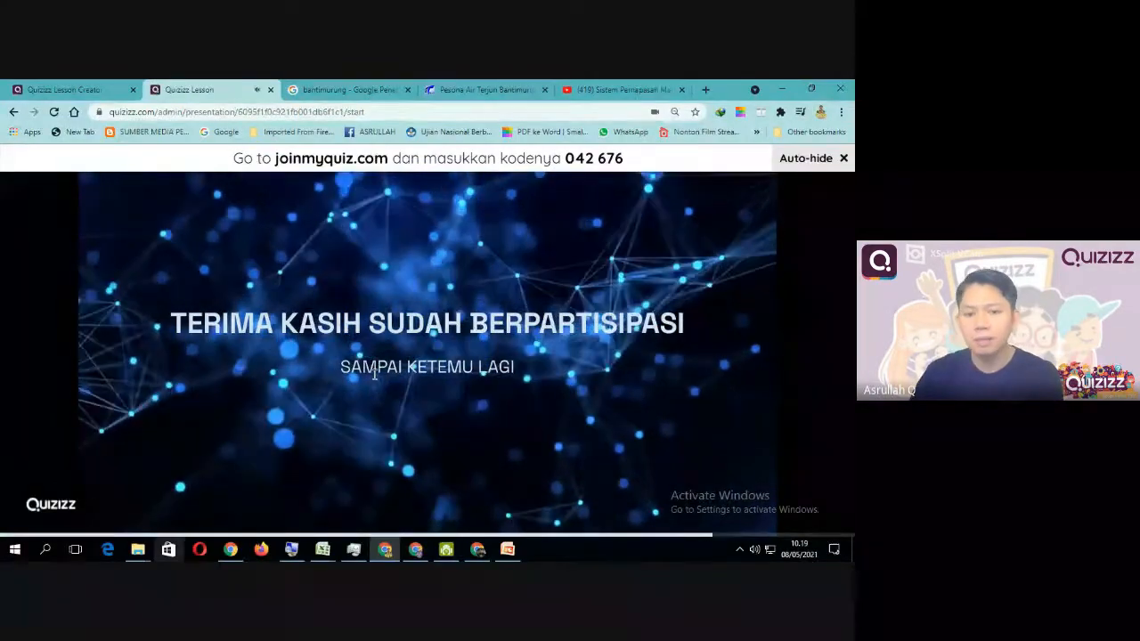
pyautogui.click(341, 509)
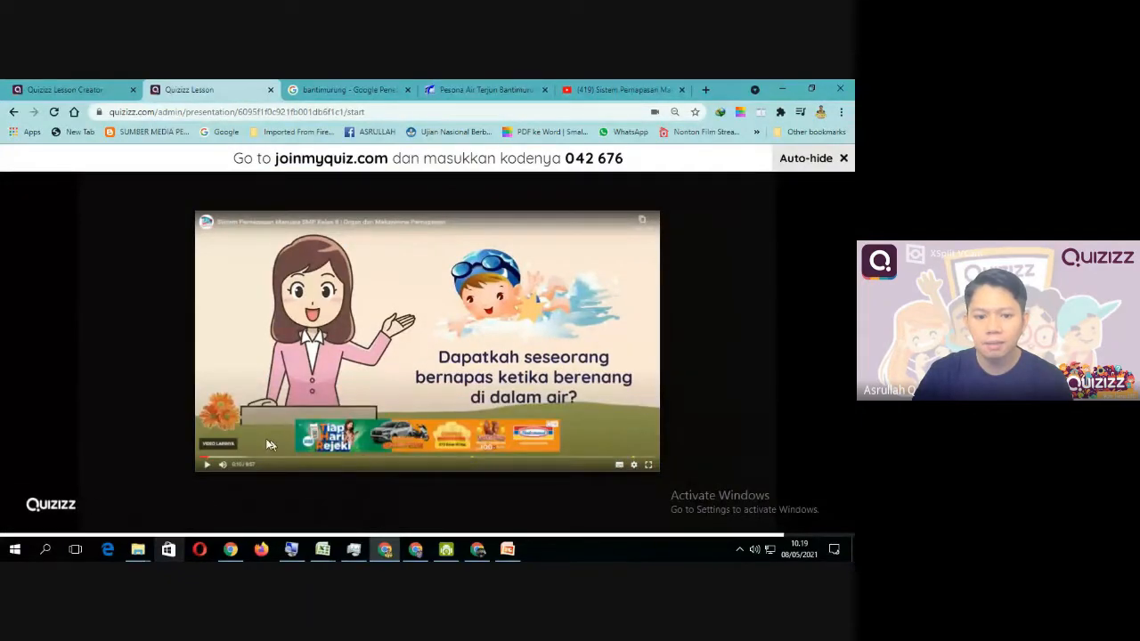
# Step: Jump through the video to 1:57 and 2:34, then rewind it to the start and play it briefly before pausing
pyautogui.click(234, 460)
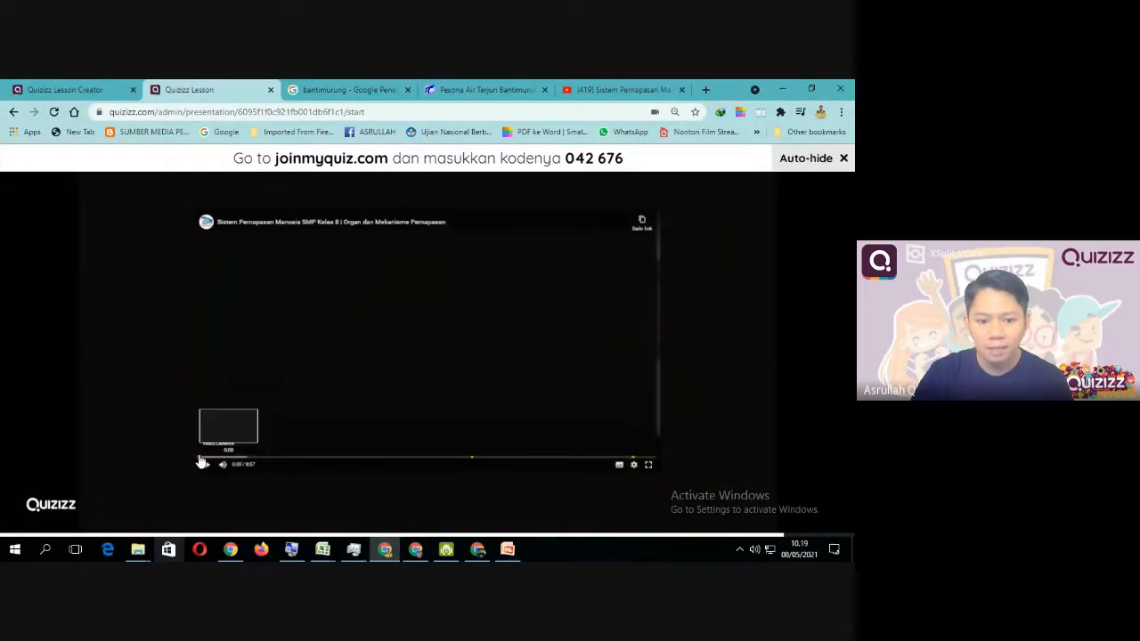
pyautogui.click(299, 465)
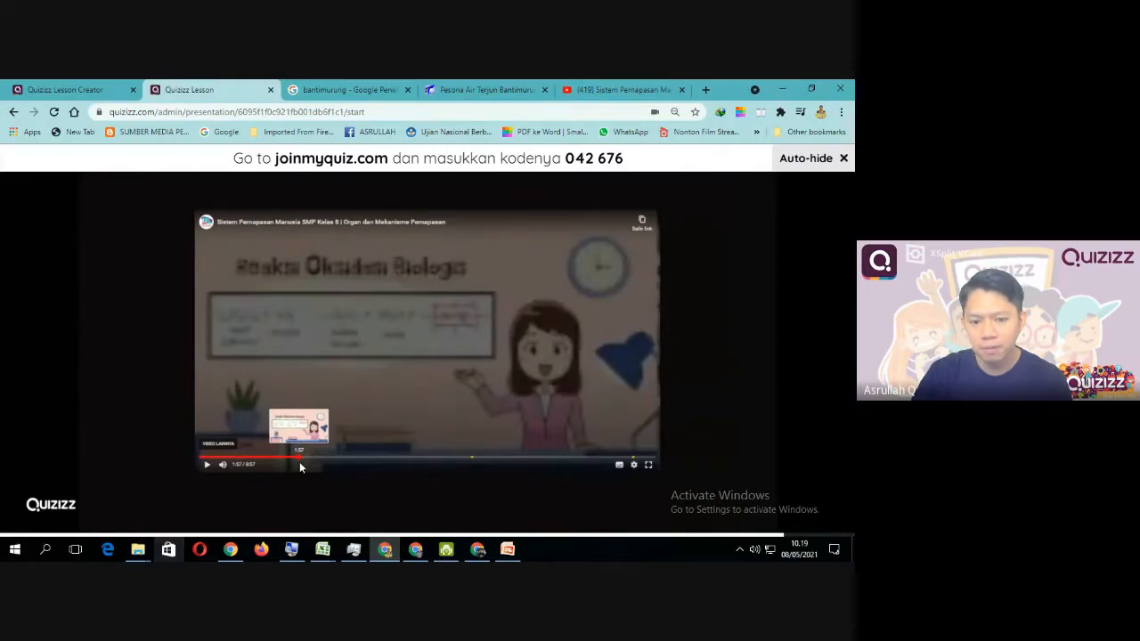
pyautogui.click(332, 464)
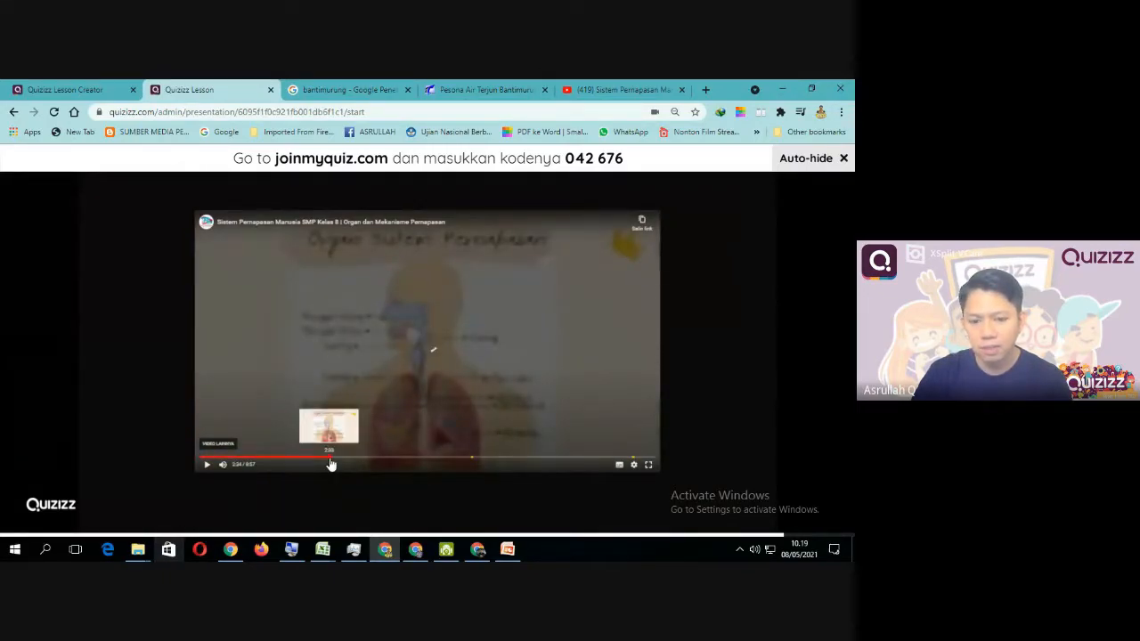
pyautogui.moveTo(330, 464); pyautogui.dragTo(200, 458)
pyautogui.click(207, 464)
pyautogui.click(209, 465)
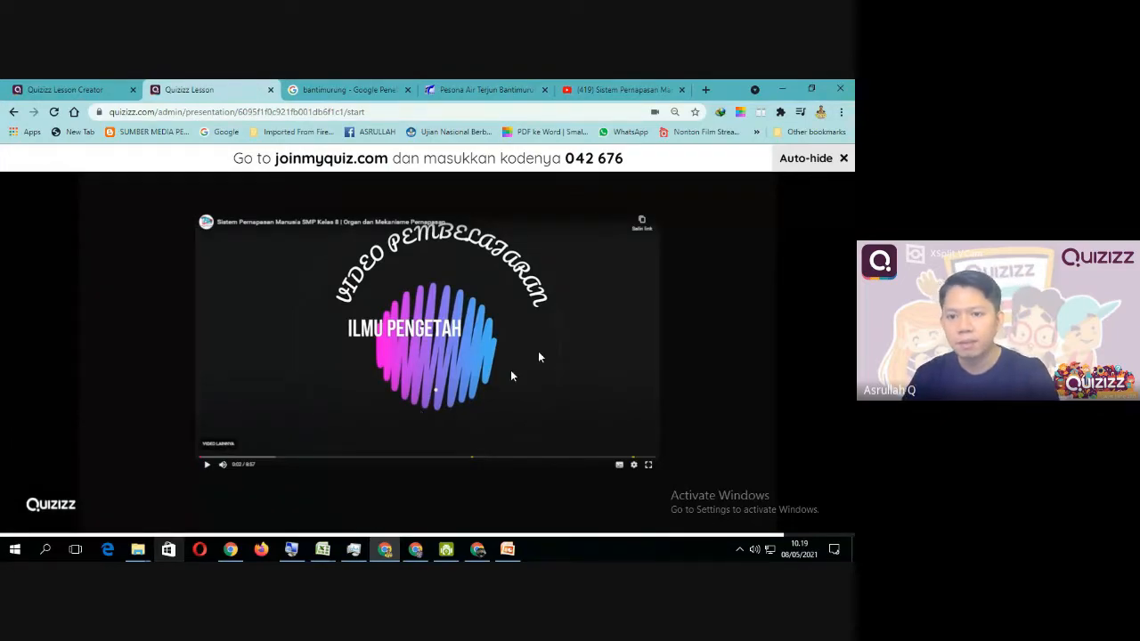
# Step: Advance to slide 12, end the lesson and view its report
pyautogui.moveTo(130, 470)
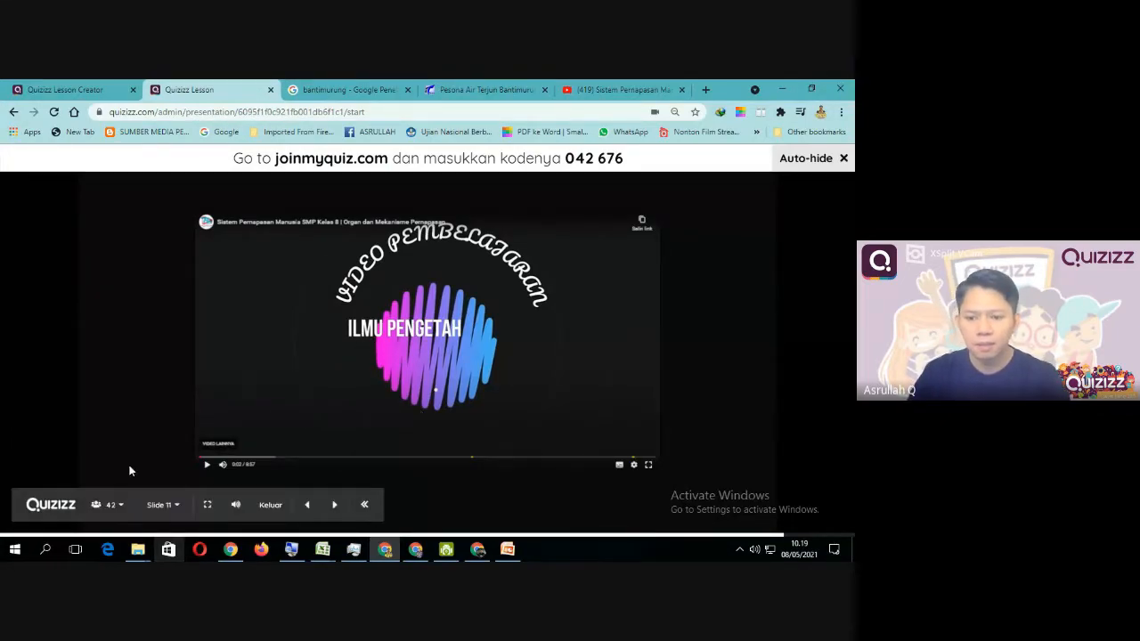
pyautogui.click(335, 505)
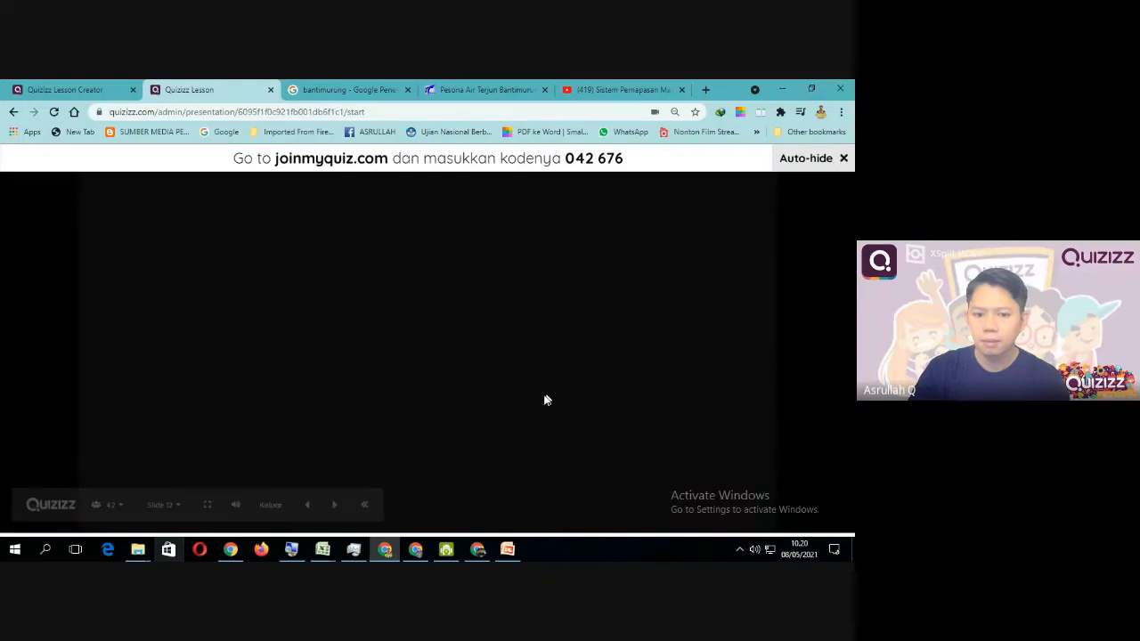
pyautogui.click(271, 505)
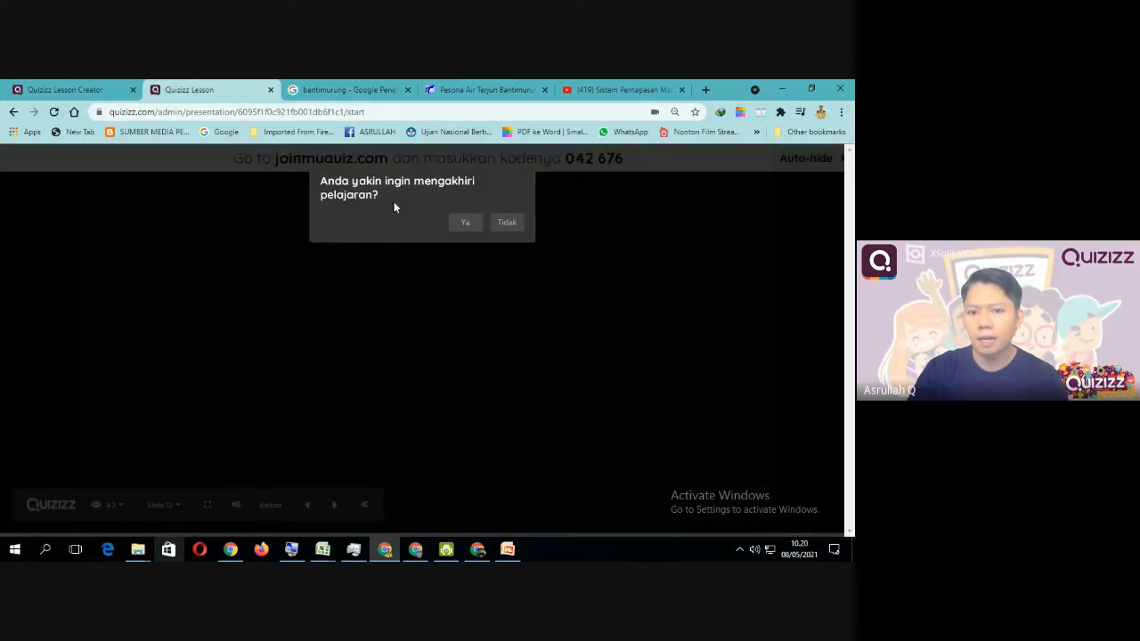
pyautogui.click(468, 223)
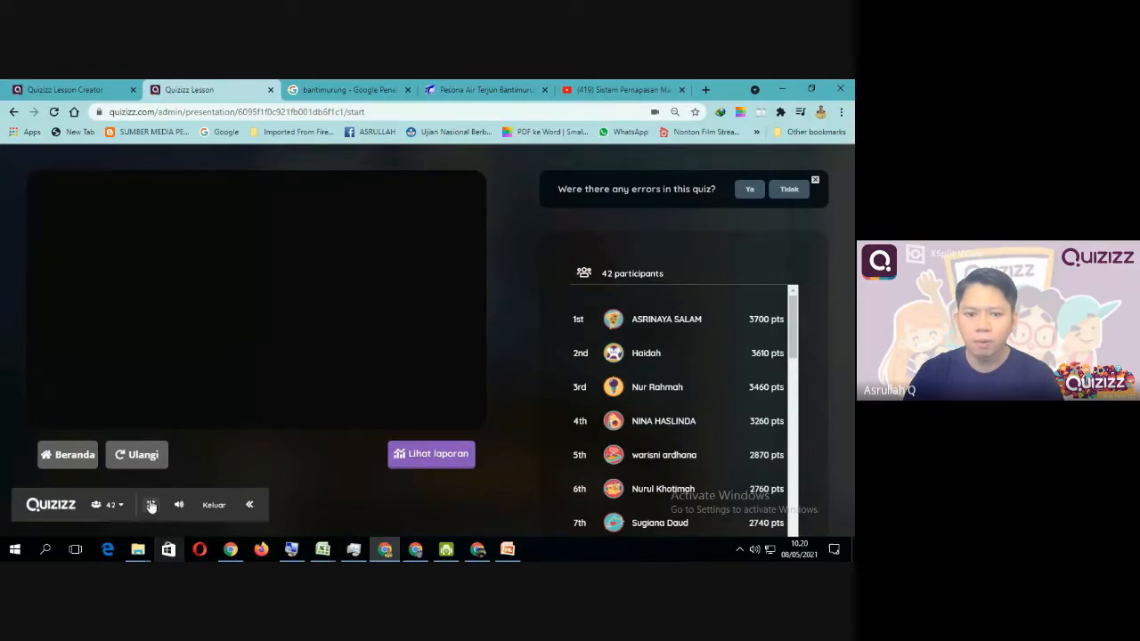
pyautogui.click(428, 463)
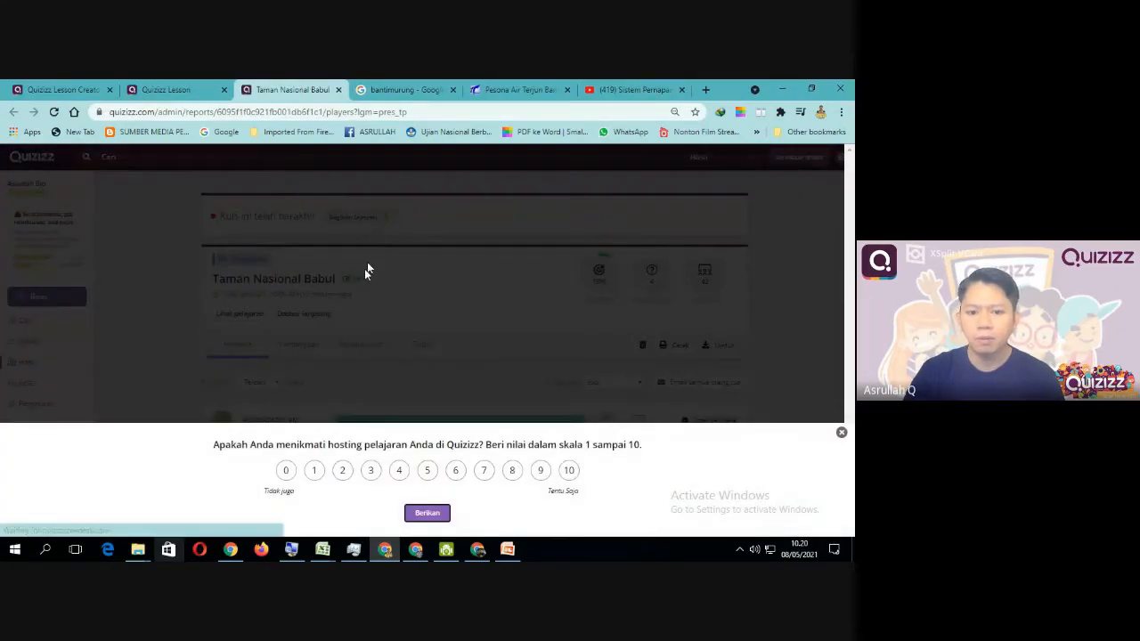
# Step: Dismiss the hosting rating survey and review each participant's answers, accuracy and score through the end of the report's list
pyautogui.click(842, 434)
pyautogui.scroll(-4, 297, 419)
pyautogui.scroll(3, 300, 416)
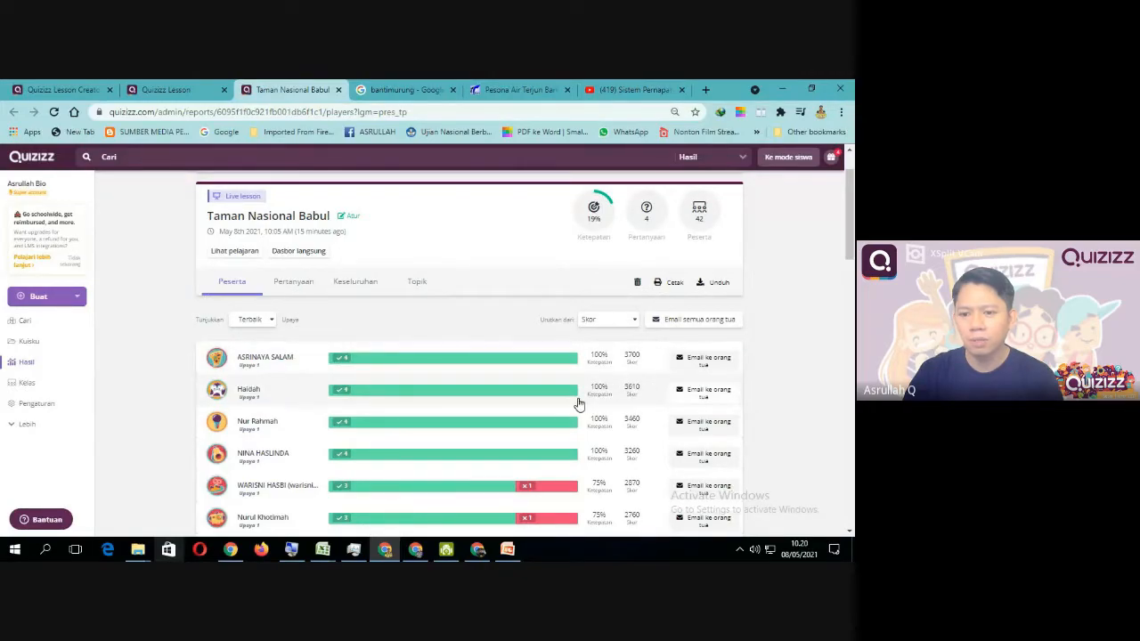
pyautogui.scroll(-2, 392, 383)
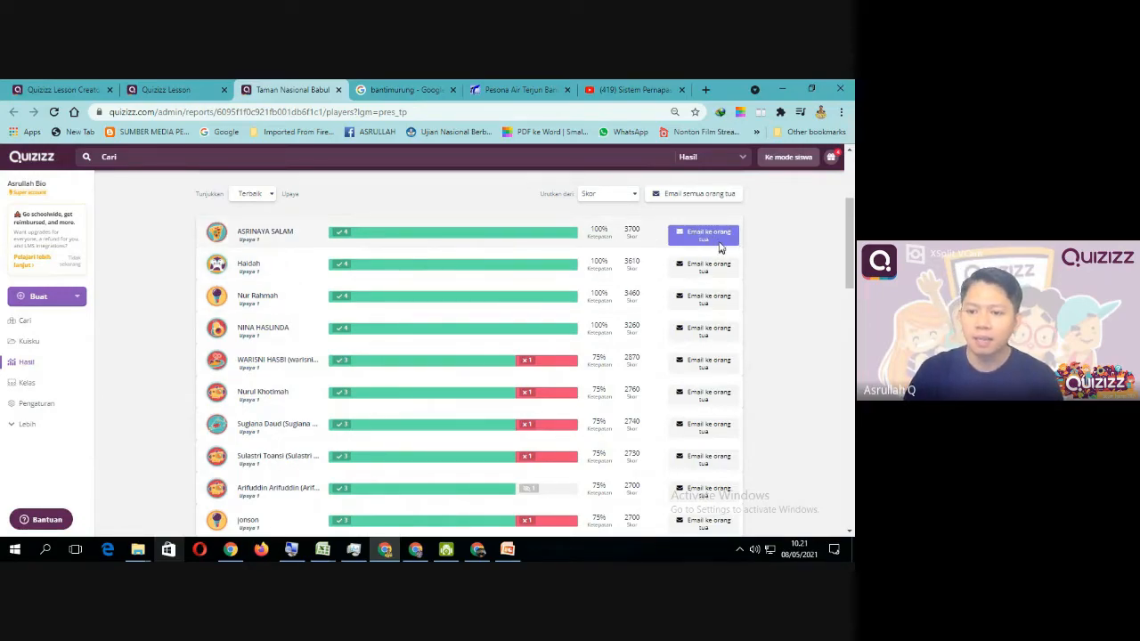
pyautogui.scroll(-2, 707, 437)
pyautogui.scroll(3, 707, 436)
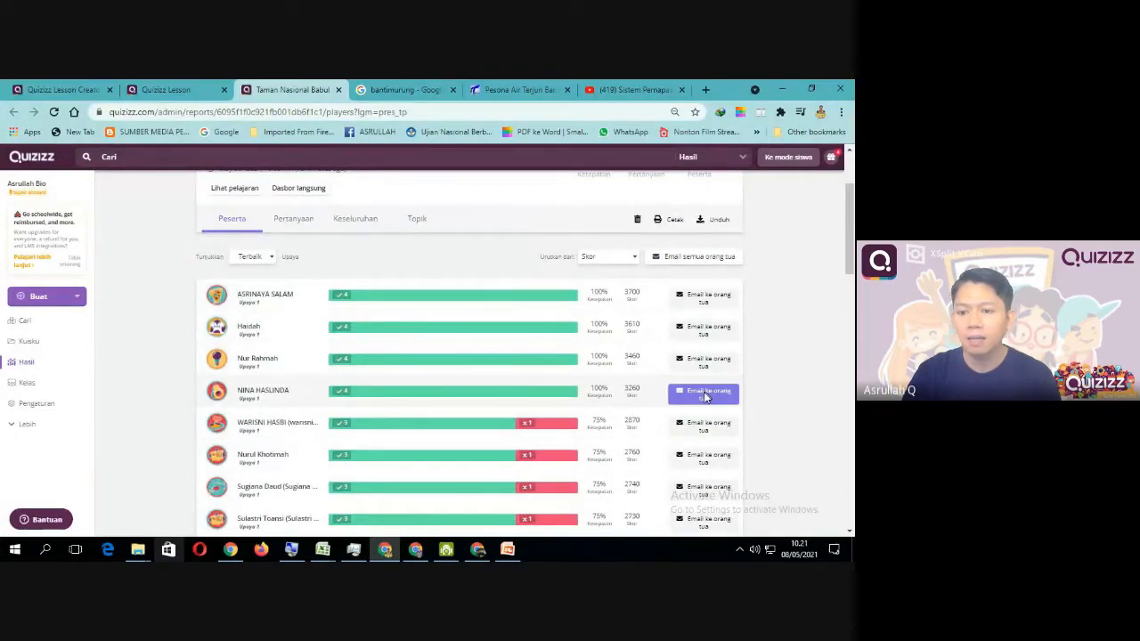
pyautogui.scroll(-3, 701, 408)
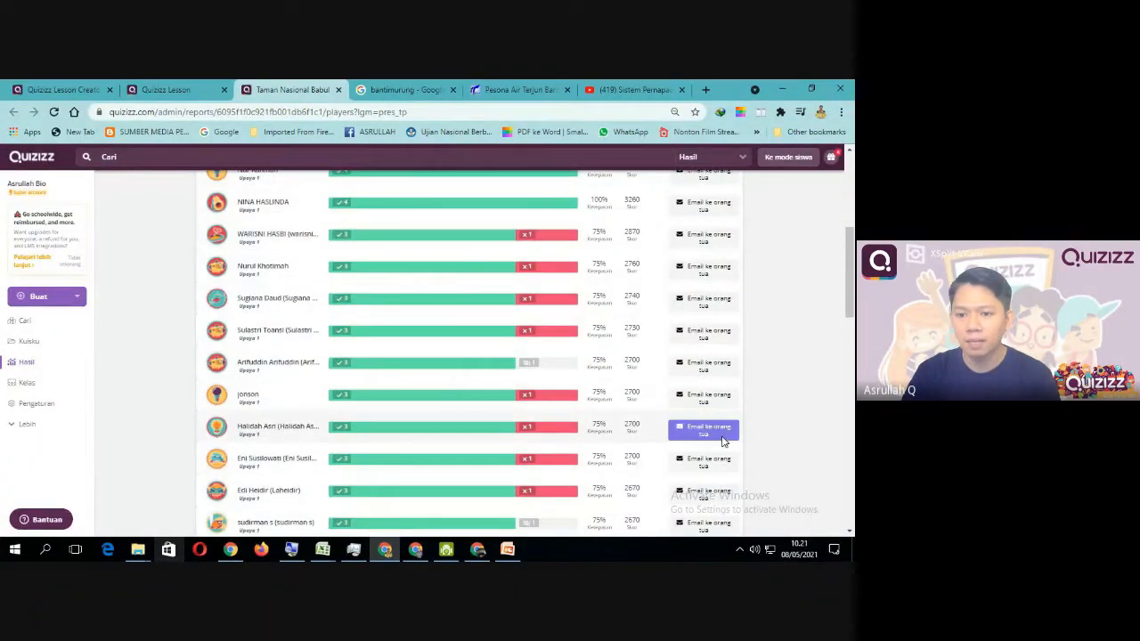
pyautogui.scroll(3, 717, 435)
pyautogui.scroll(-6, 445, 452)
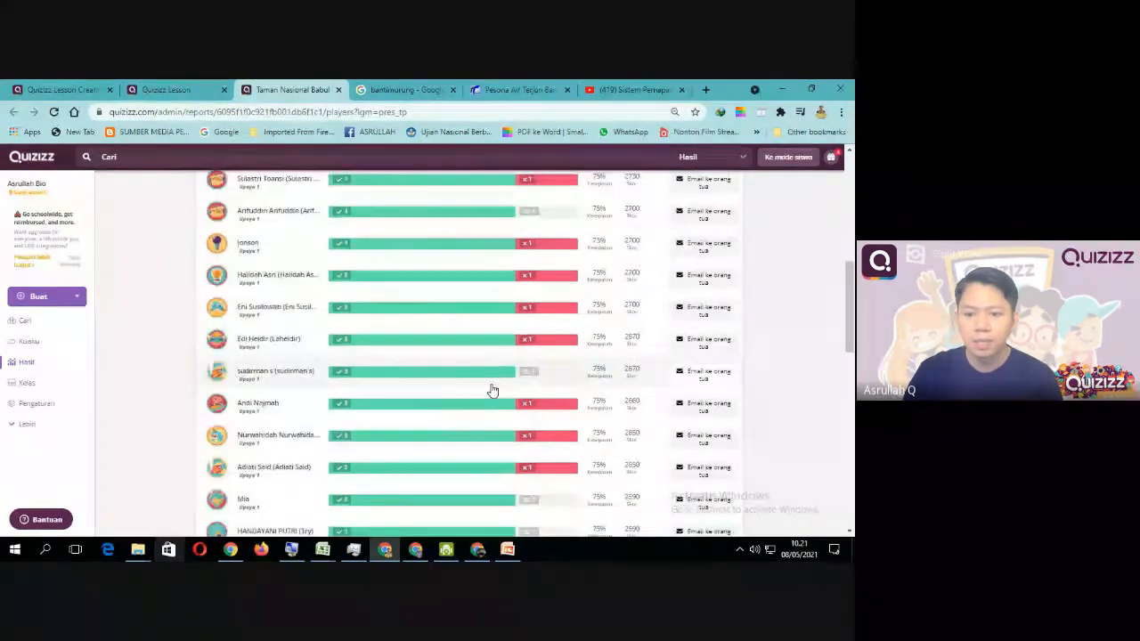
pyautogui.scroll(-8, 493, 388)
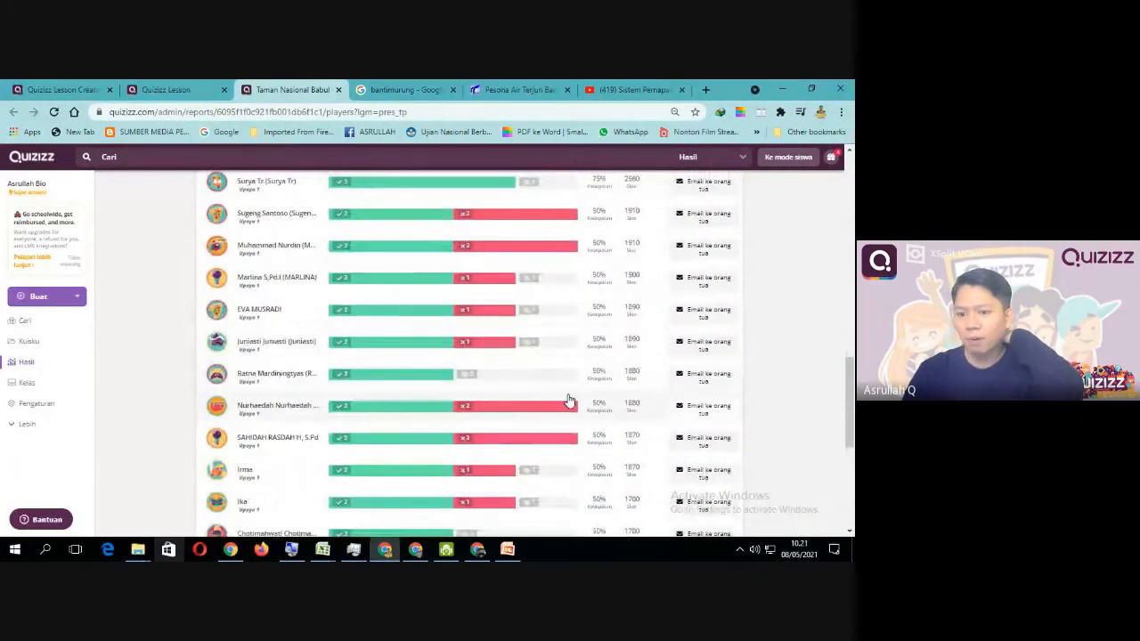
pyautogui.scroll(-3, 570, 408)
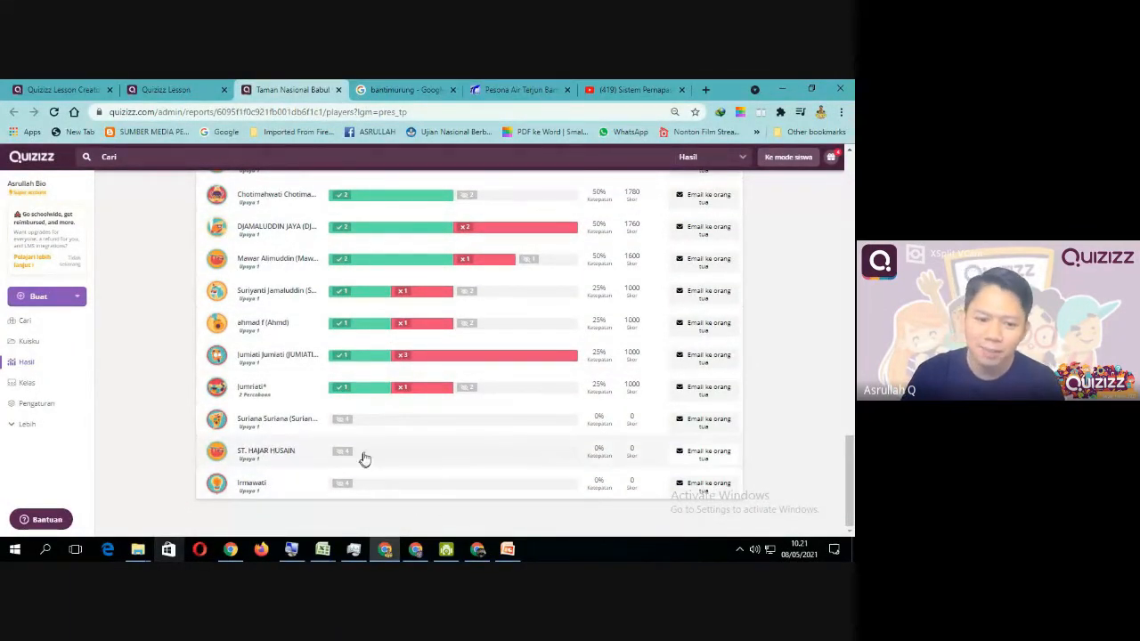
# Step: Go back over the middle and lowest-scoring participants' results at the end of the list
pyautogui.scroll(12, 378, 479)
pyautogui.scroll(2, 468, 426)
pyautogui.scroll(-7, 511, 425)
pyautogui.scroll(-3, 513, 427)
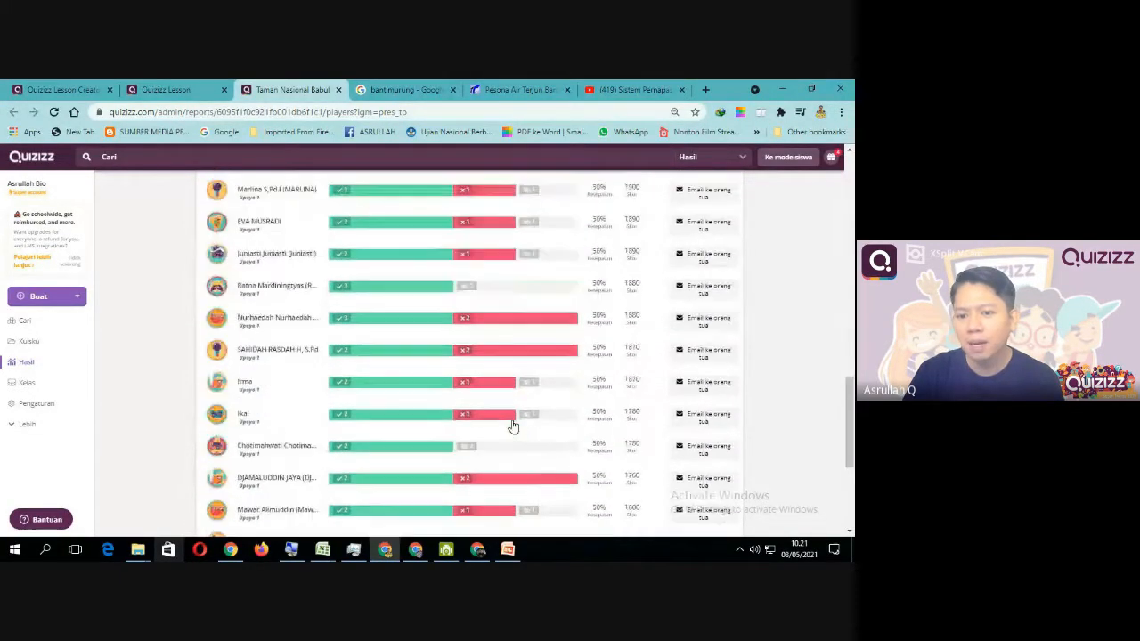
pyautogui.scroll(-3, 428, 463)
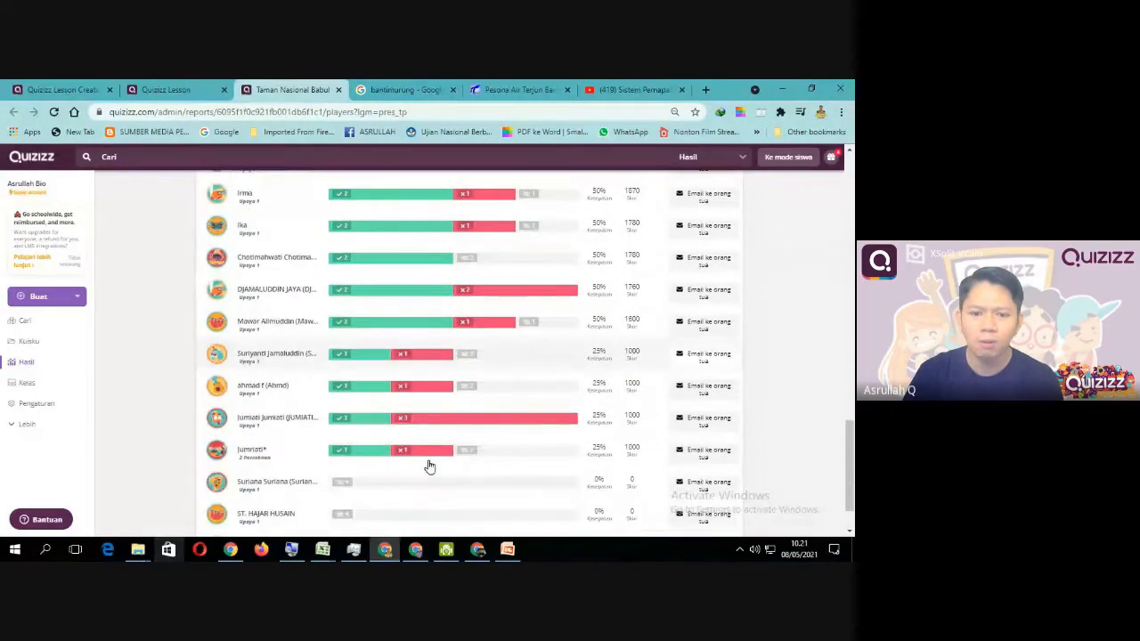
pyautogui.scroll(-2, 386, 479)
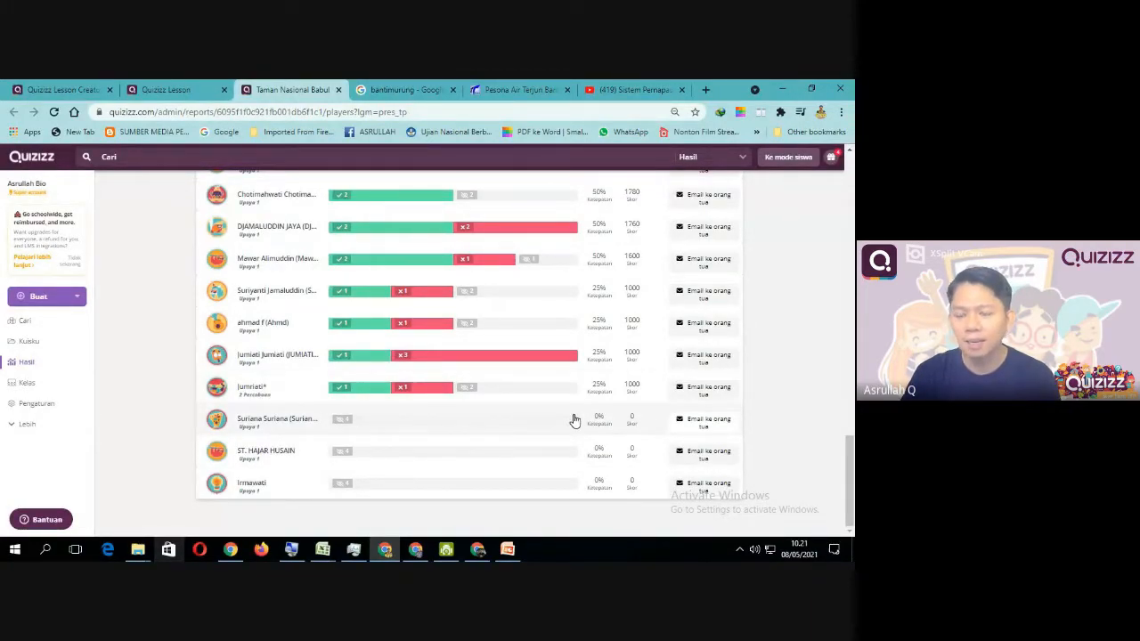
# Step: Return to the head of the report and examine the lesson's overall accuracy, question and participant figures
pyautogui.scroll(10, 575, 416)
pyautogui.scroll(3, 575, 416)
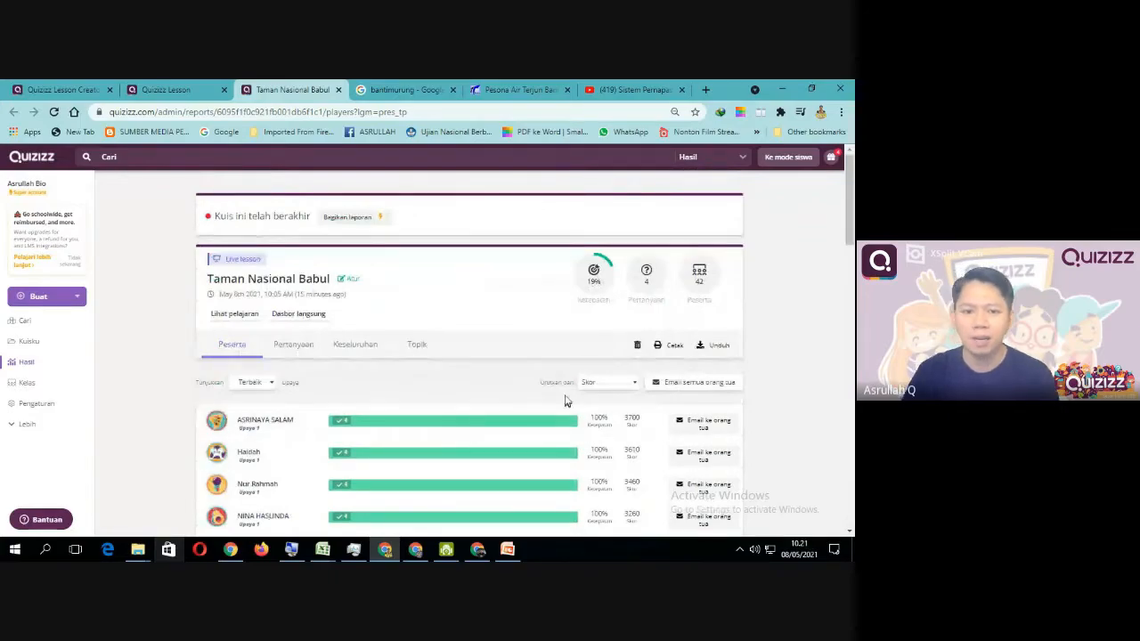
pyautogui.scroll(-5, 343, 386)
pyautogui.scroll(5, 348, 380)
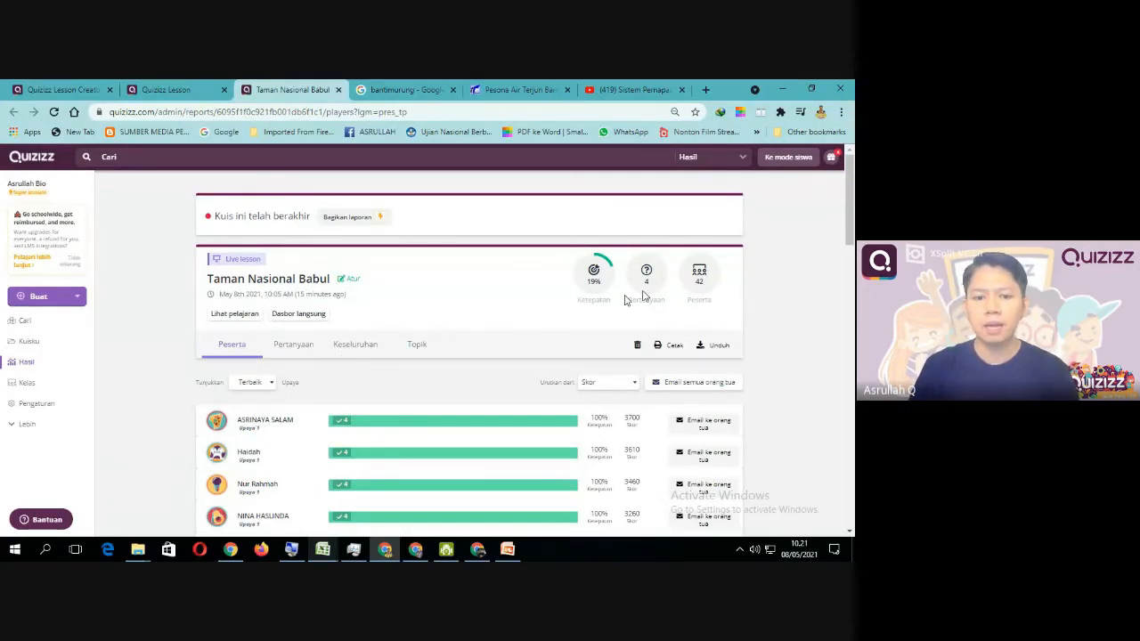
pyautogui.scroll(-1, 264, 363)
pyautogui.scroll(1, 251, 201)
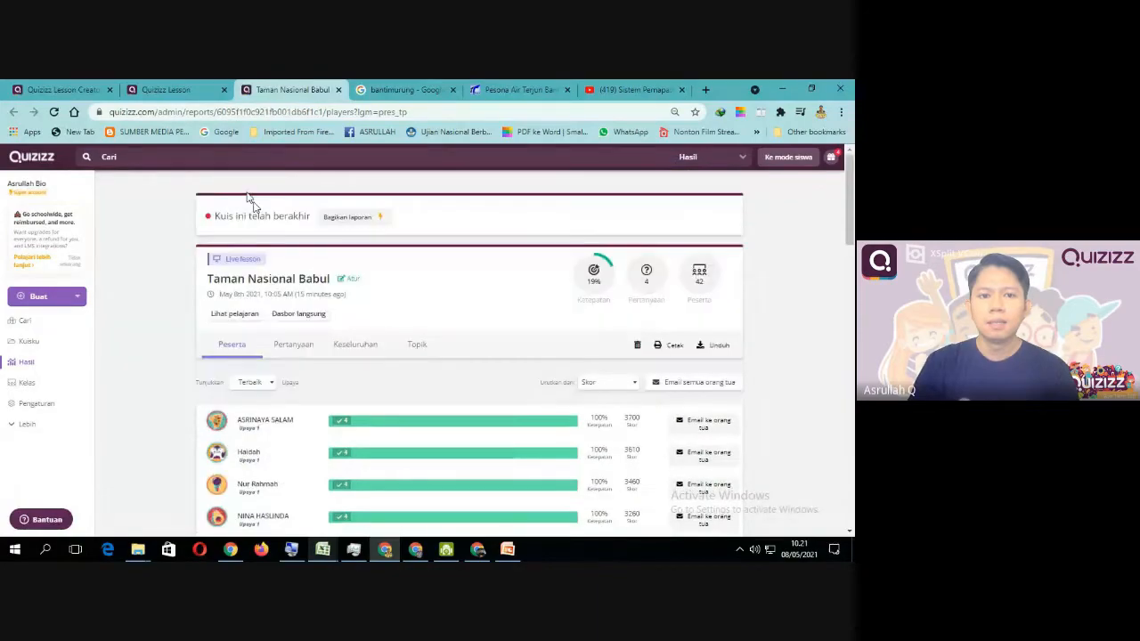
pyautogui.click(175, 95)
pyautogui.click(264, 96)
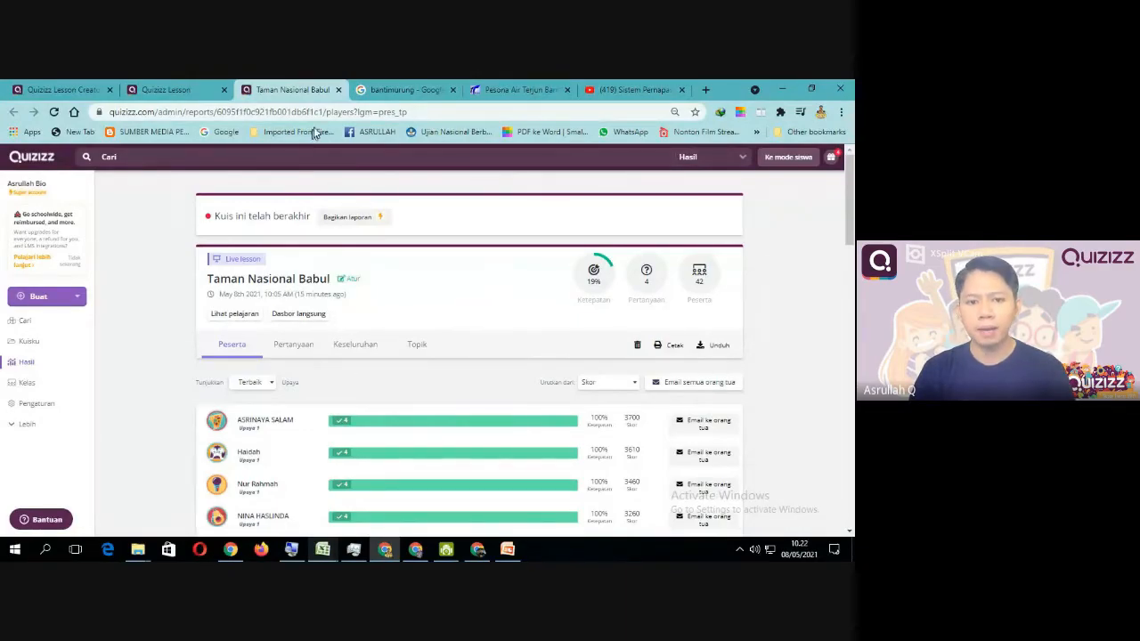
# Step: Open the Kuisku library and look through its saved lessons and quizzes
pyautogui.click(30, 344)
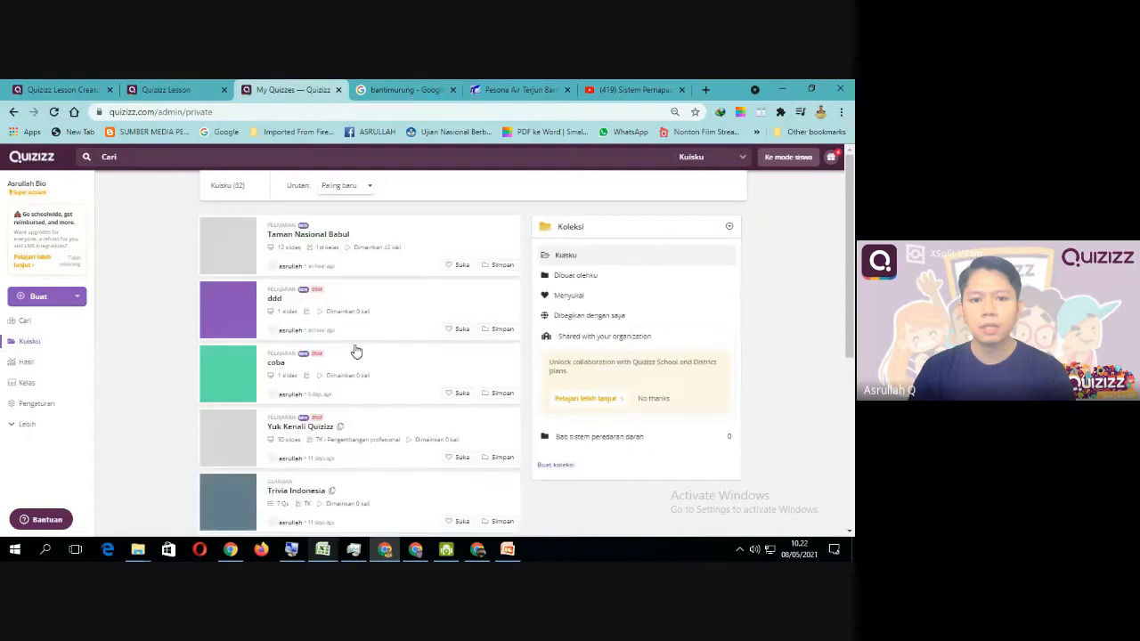
pyautogui.scroll(-3, 338, 326)
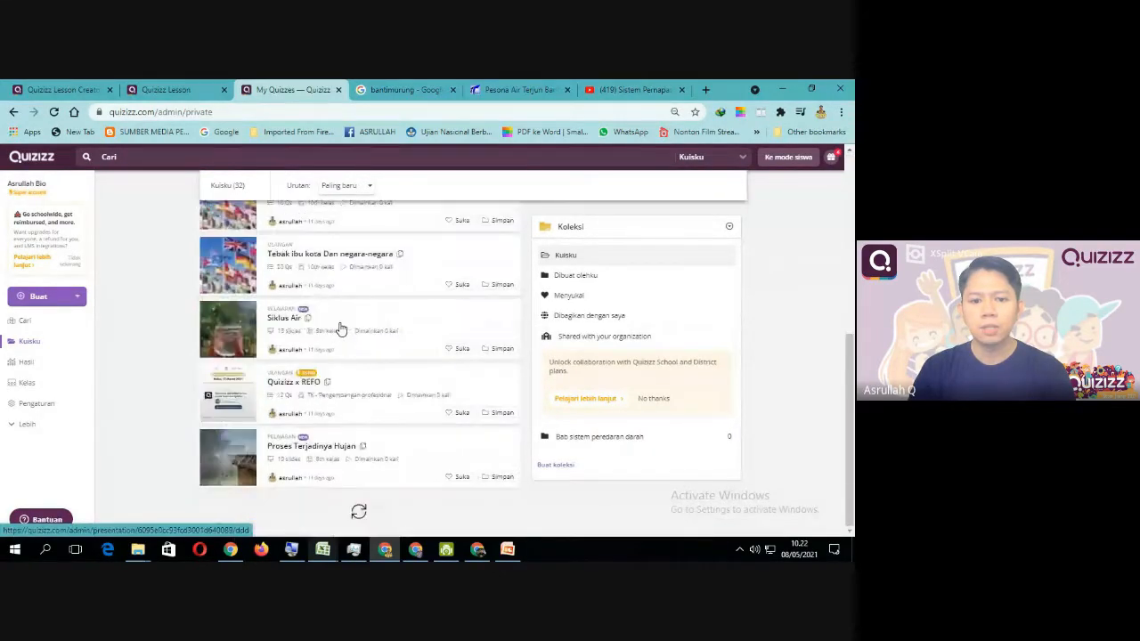
pyautogui.scroll(3, 338, 329)
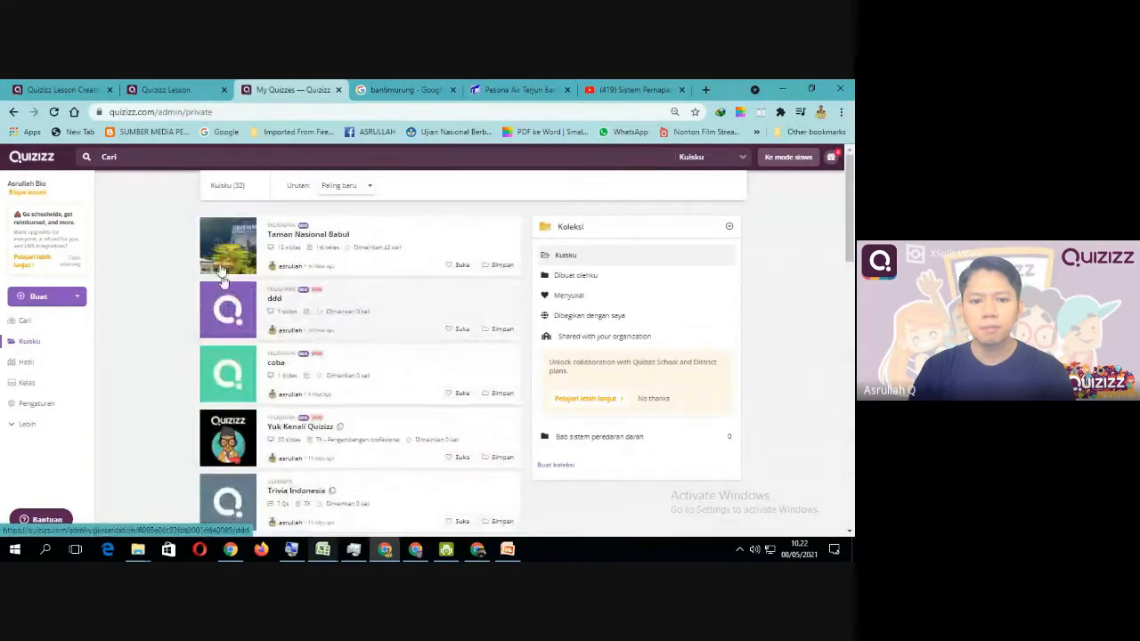
pyautogui.click(20, 347)
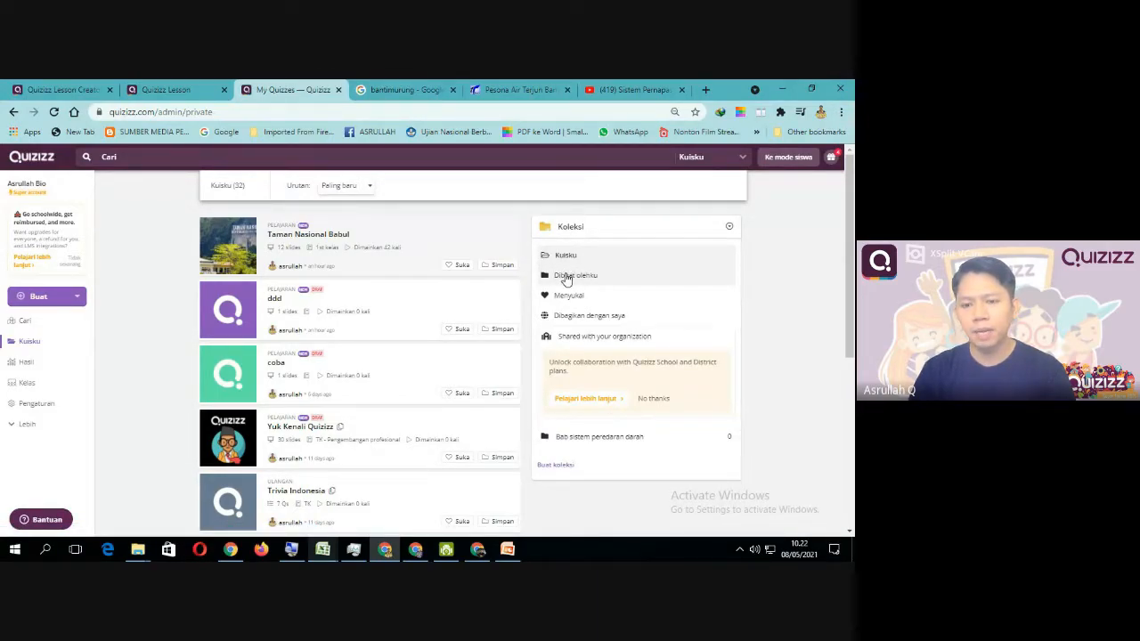
pyautogui.scroll(-3, 301, 397)
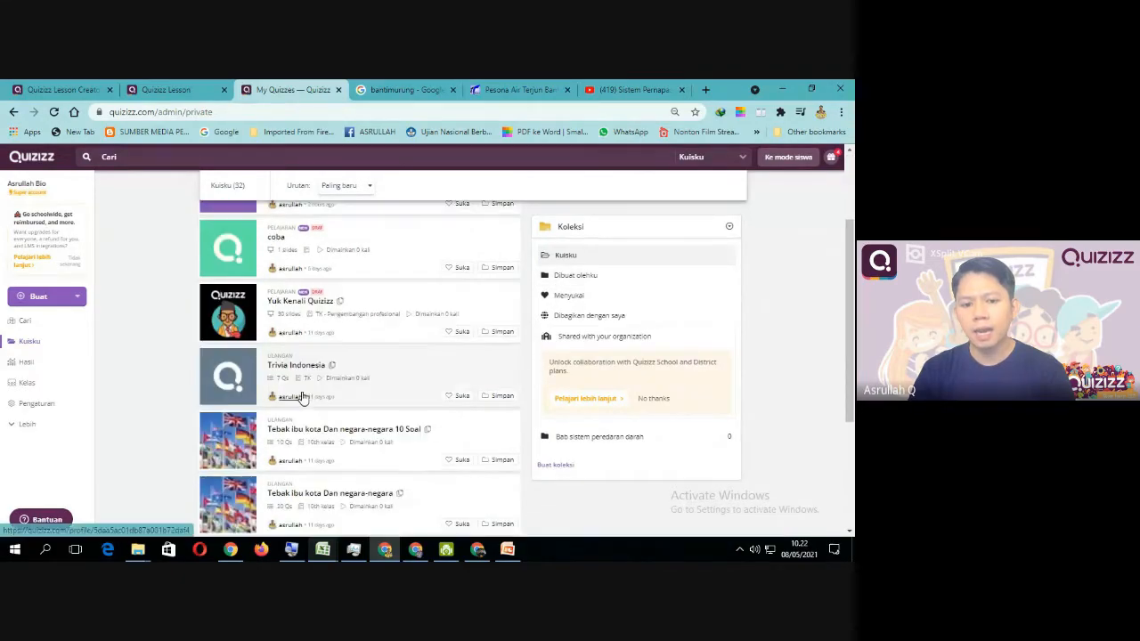
pyautogui.scroll(3, 301, 397)
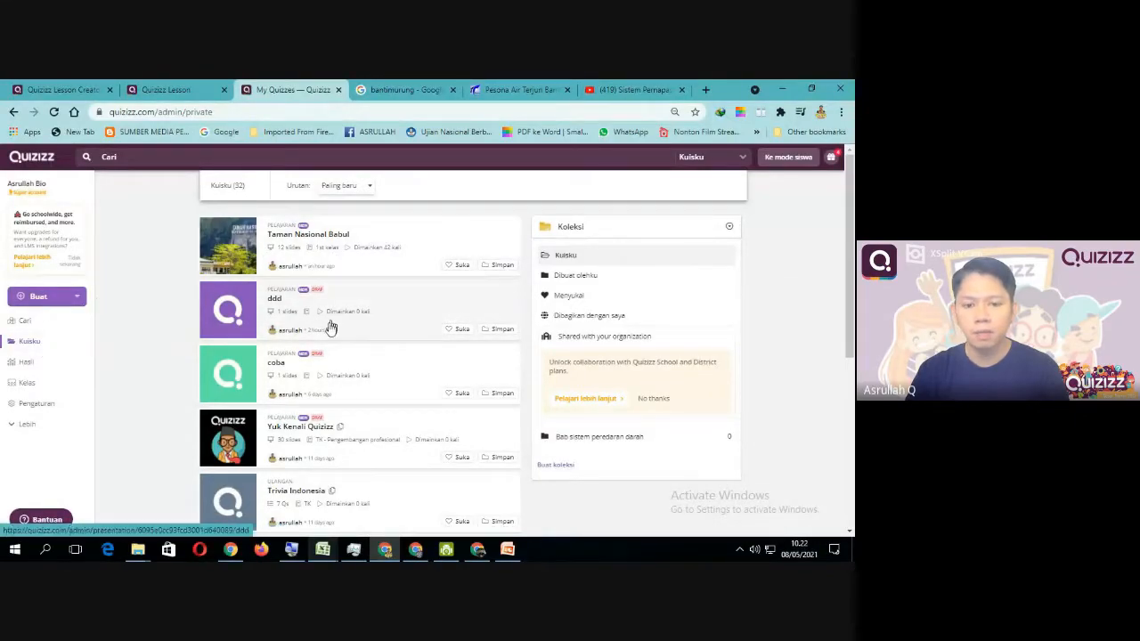
pyautogui.scroll(-3, 323, 333)
pyautogui.scroll(2, 328, 338)
pyautogui.scroll(1, 349, 285)
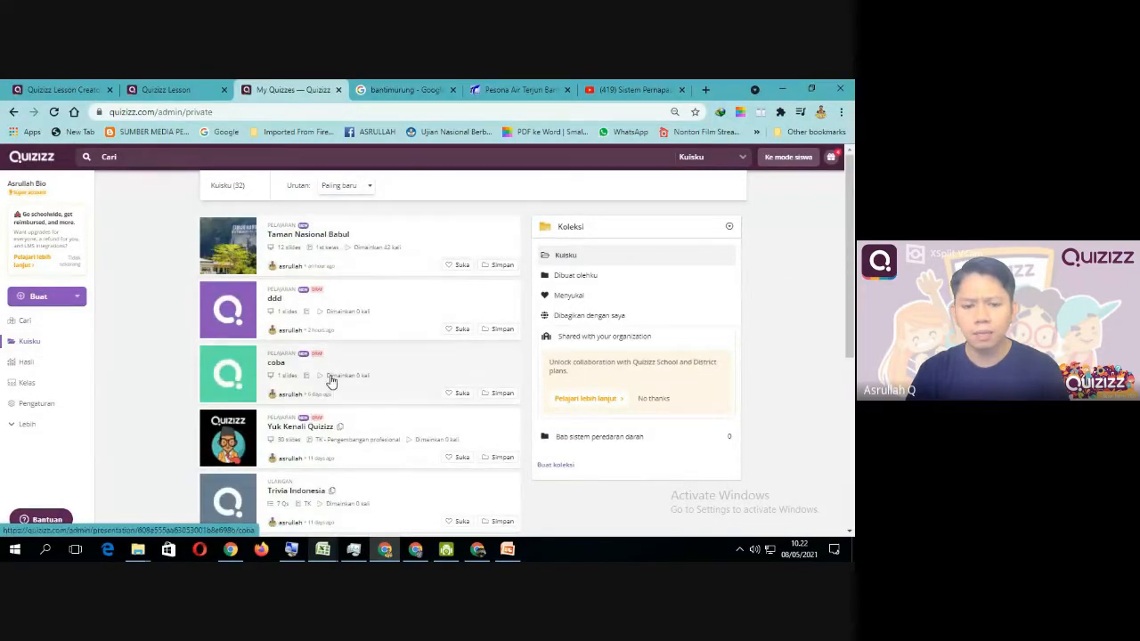
pyautogui.scroll(-2, 324, 356)
pyautogui.scroll(1, 325, 401)
pyautogui.scroll(2, 330, 374)
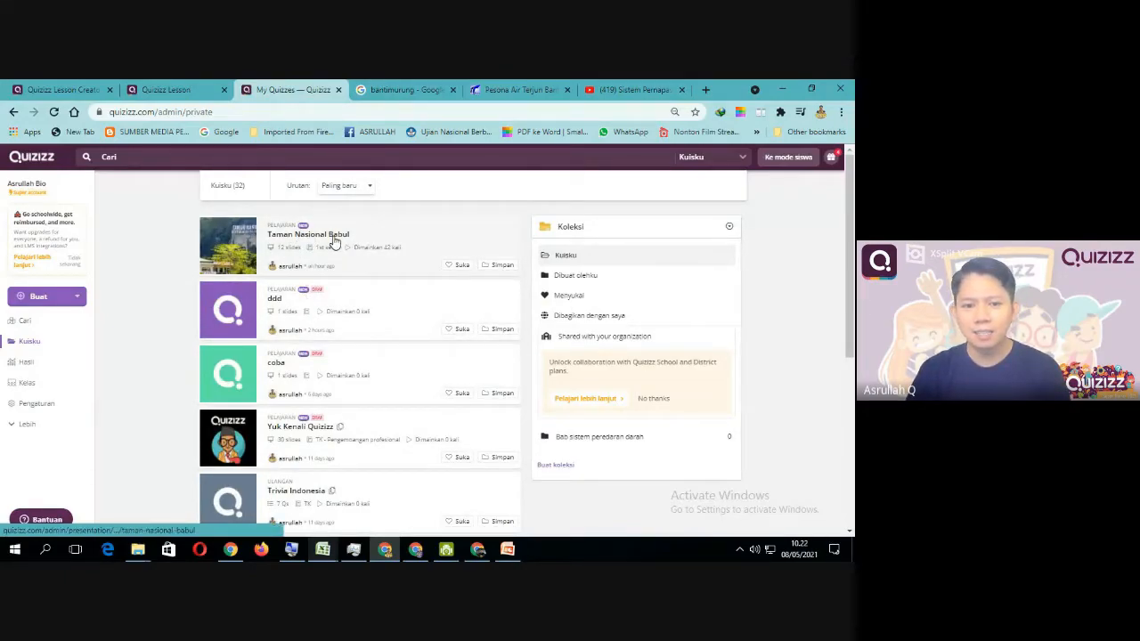
# Step: Open the "Taman Nasional Babul" lesson from the "Dibuat olehku" collection and examine its sharing options
pyautogui.click(575, 277)
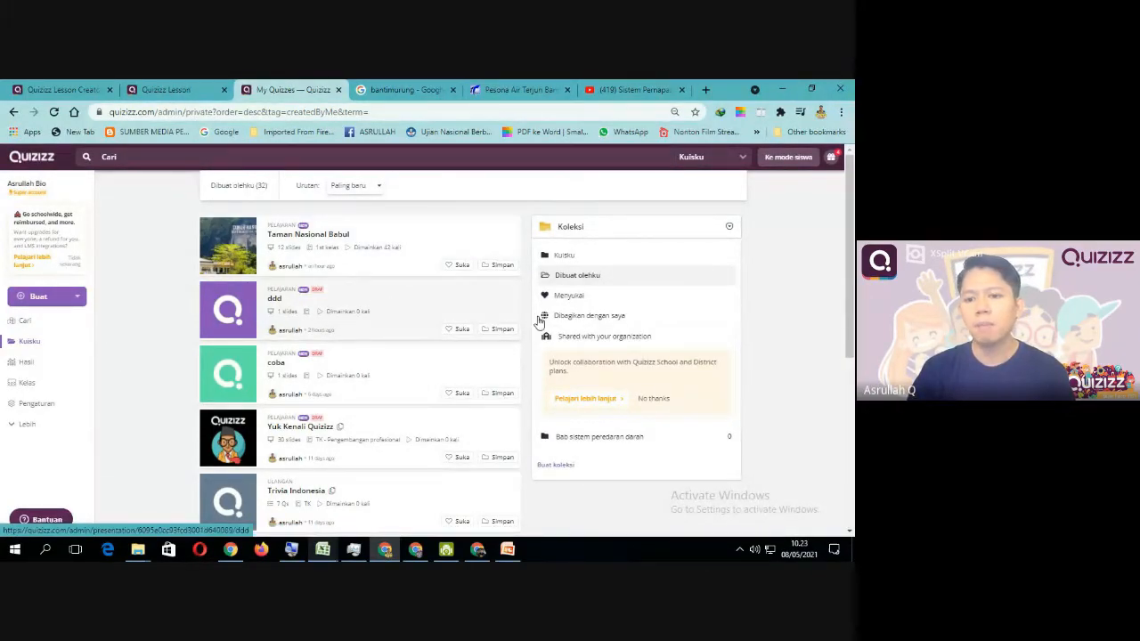
pyautogui.click(364, 237)
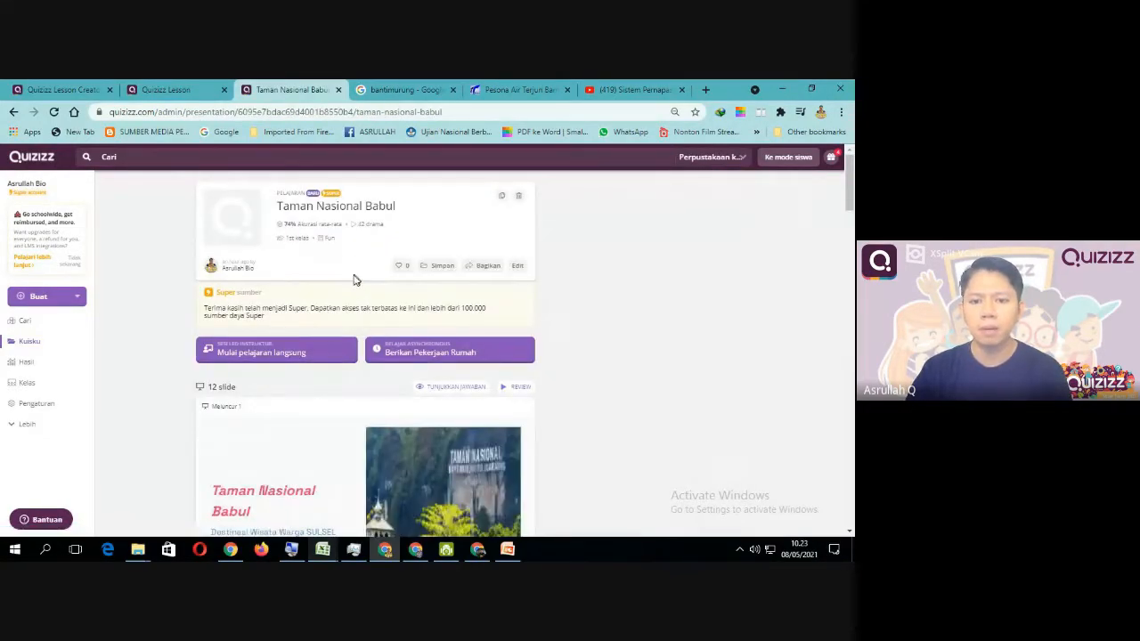
pyautogui.click(487, 268)
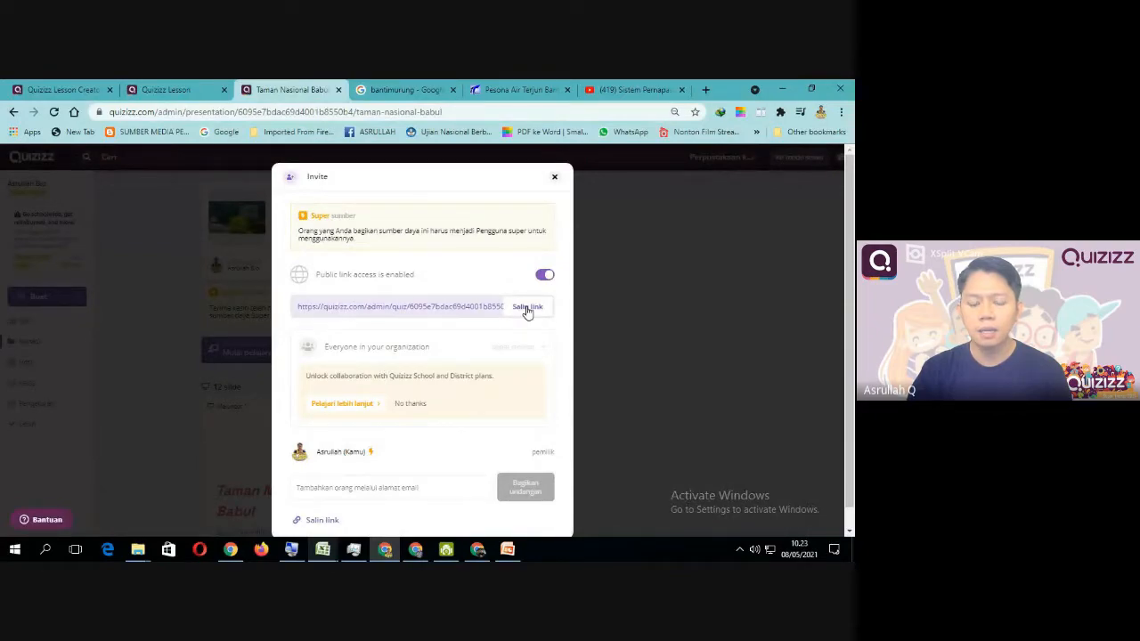
pyautogui.scroll(-1, 310, 446)
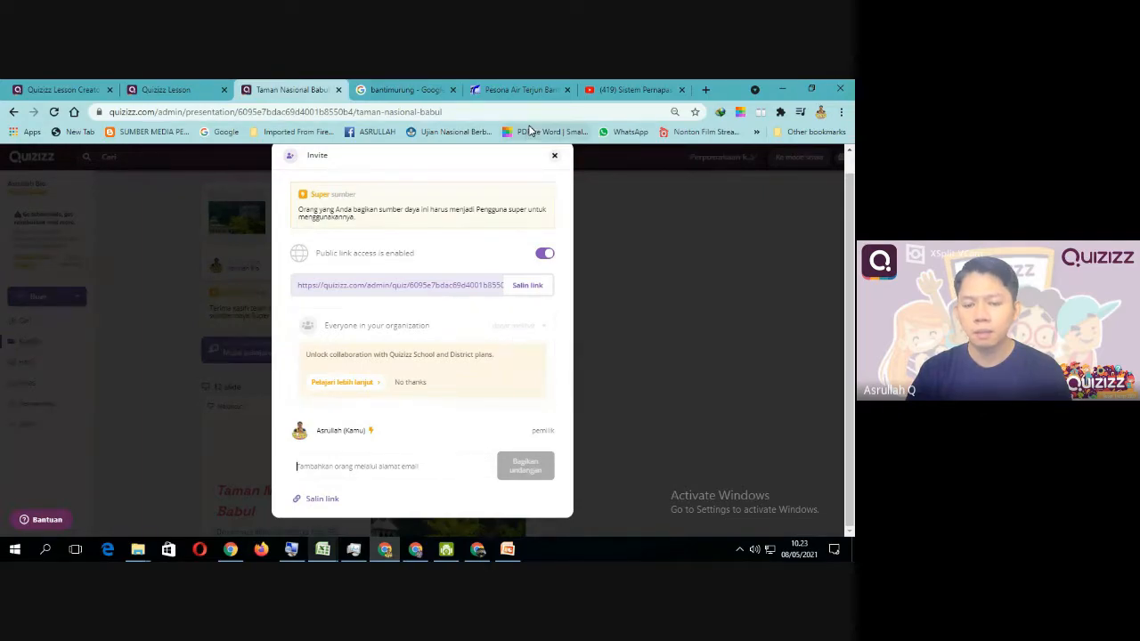
pyautogui.scroll(-4, 237, 398)
pyautogui.scroll(3, 203, 377)
pyautogui.scroll(1, 213, 381)
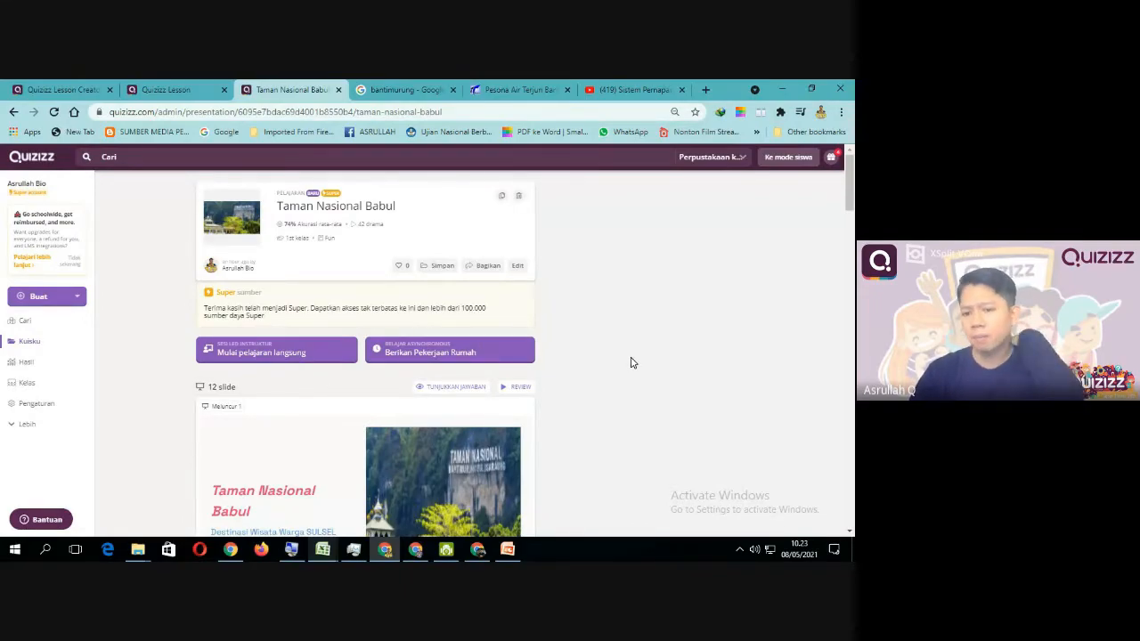
# Step: Start assigning the "Taman Nasional Babul" lesson as homework and review its deadline and class options
pyautogui.scroll(-1, 388, 361)
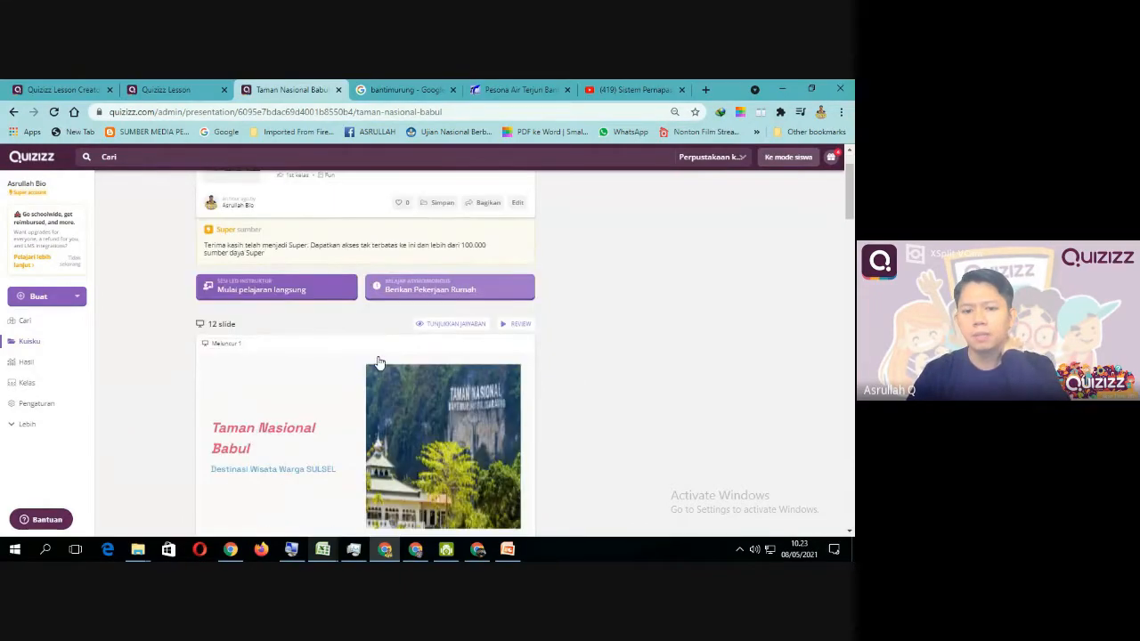
pyautogui.click(436, 292)
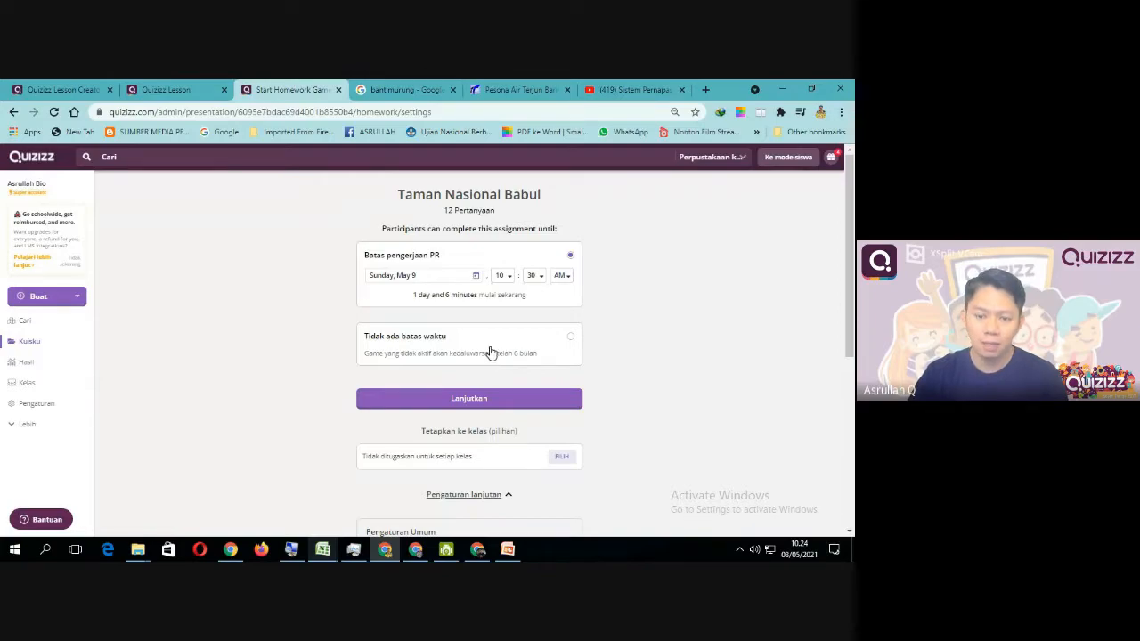
pyautogui.scroll(-1, 480, 366)
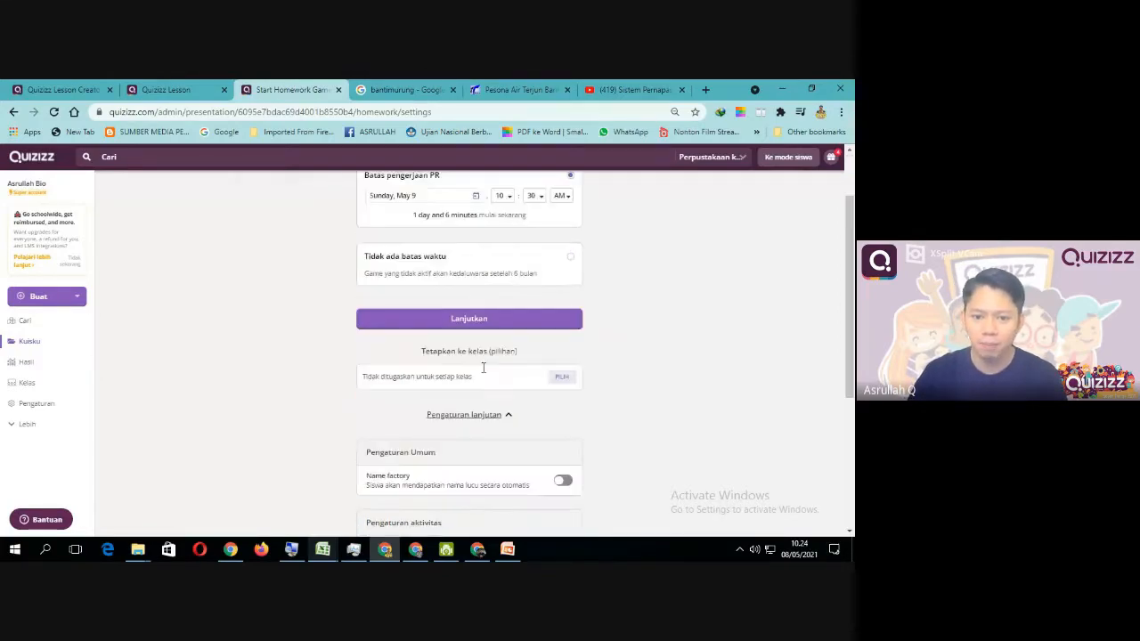
pyautogui.scroll(-1, 483, 367)
pyautogui.scroll(1, 494, 357)
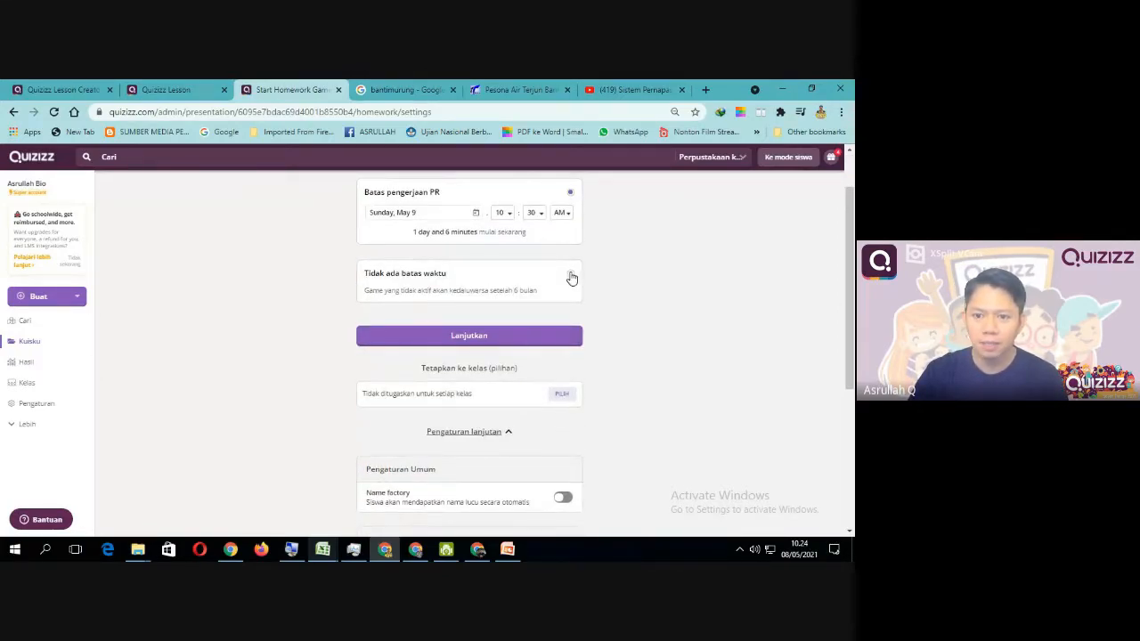
pyautogui.scroll(-2, 434, 379)
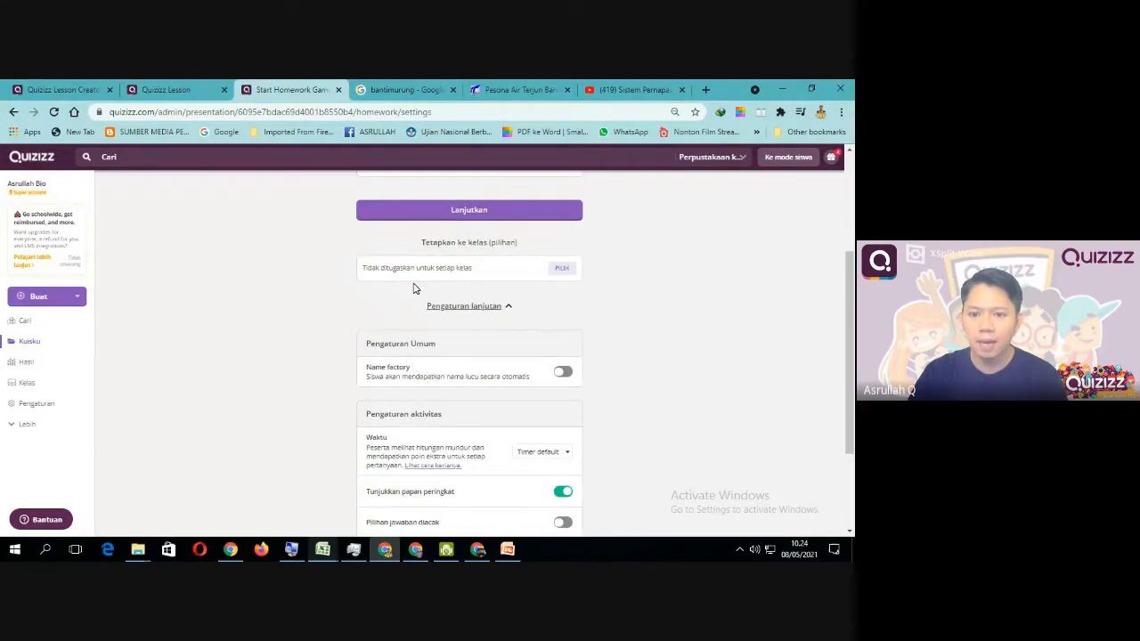
pyautogui.click(562, 271)
pyautogui.click(330, 220)
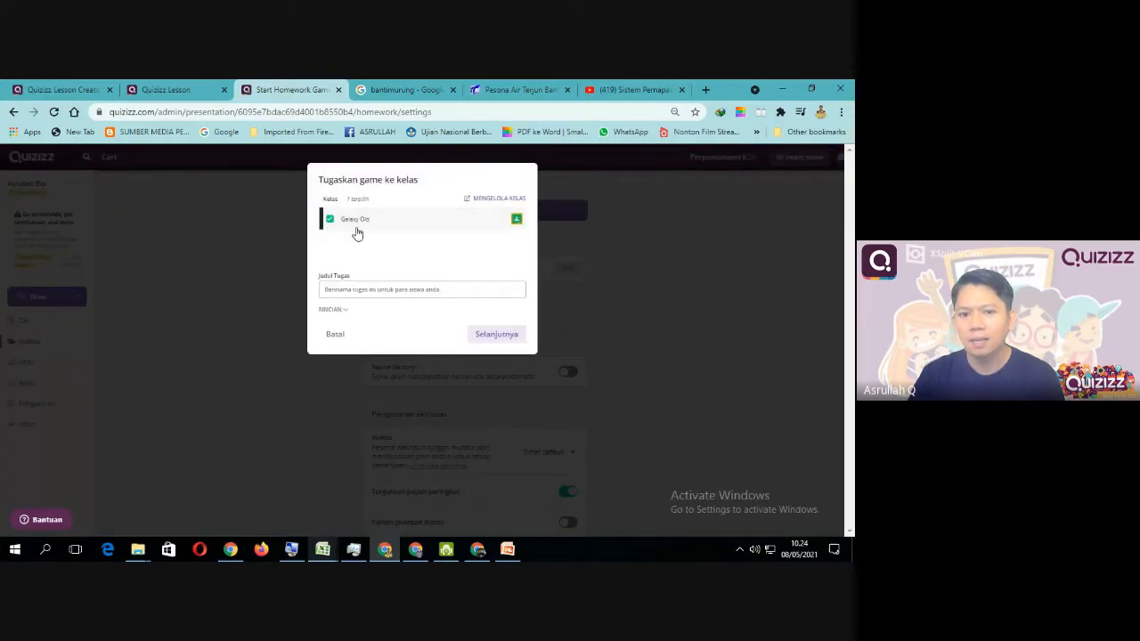
pyautogui.click(331, 337)
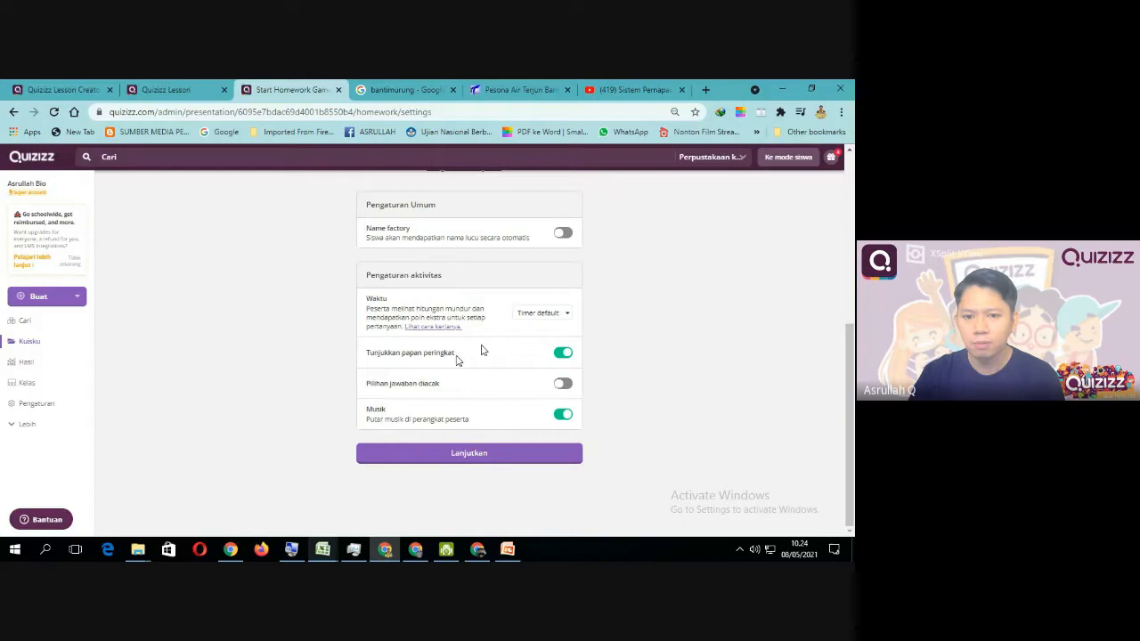
# Step: Turn on "Pilihan jawaban diacak" for the "Taman Nasional Babul" homework and keep the time setting on "Timer default"
pyautogui.scroll(3, 522, 334)
pyautogui.scroll(-2, 552, 321)
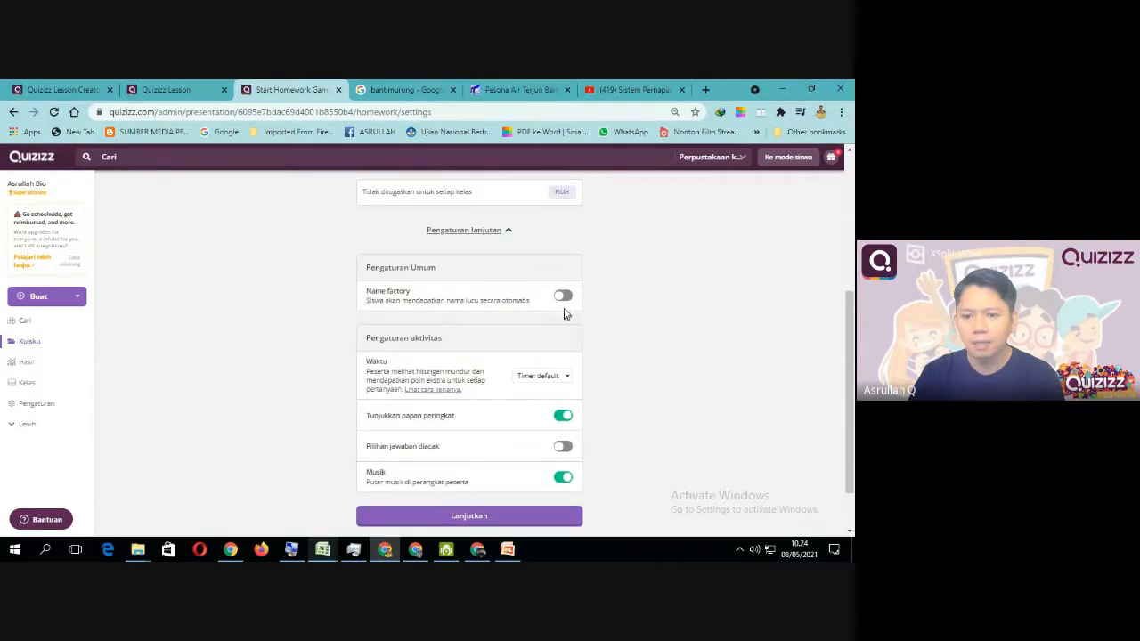
pyautogui.scroll(2, 570, 296)
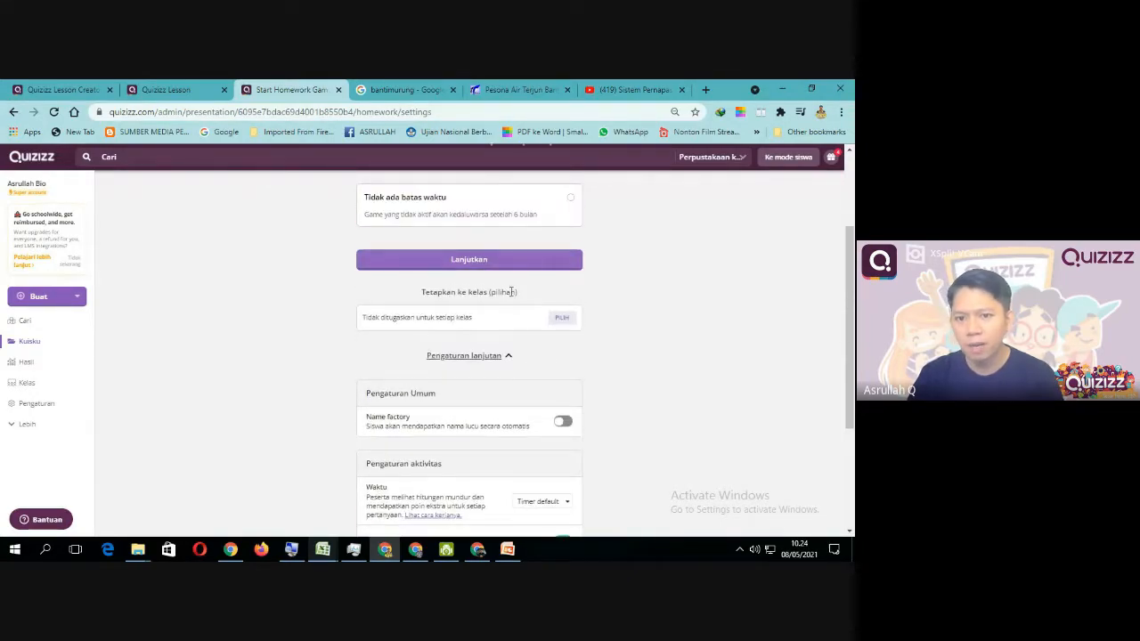
pyautogui.scroll(-2, 510, 303)
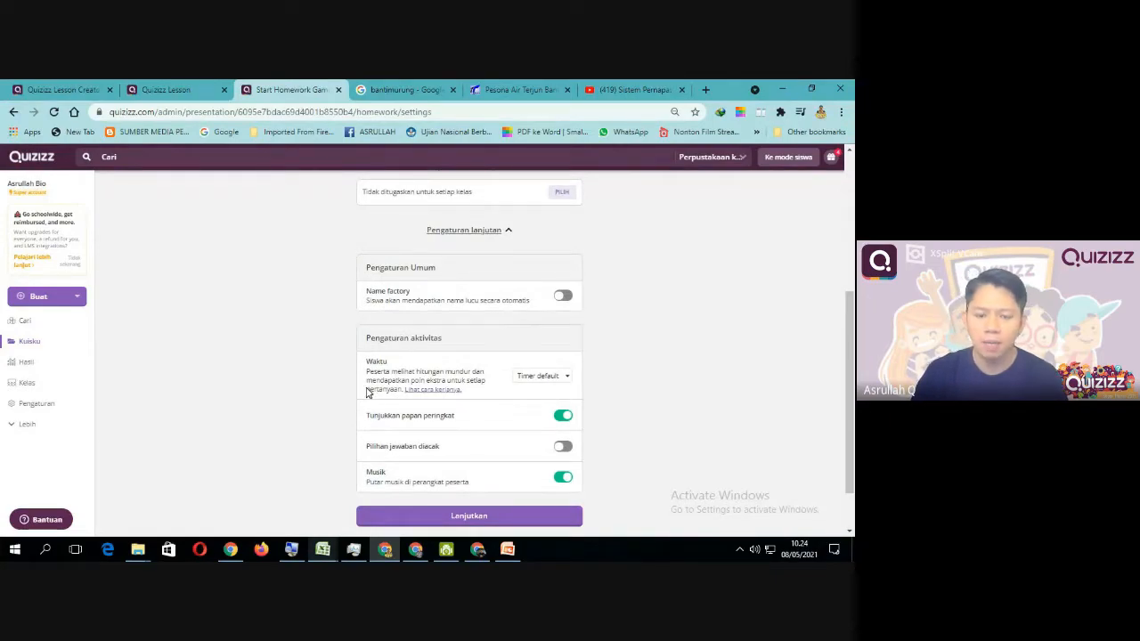
pyautogui.scroll(-1, 367, 393)
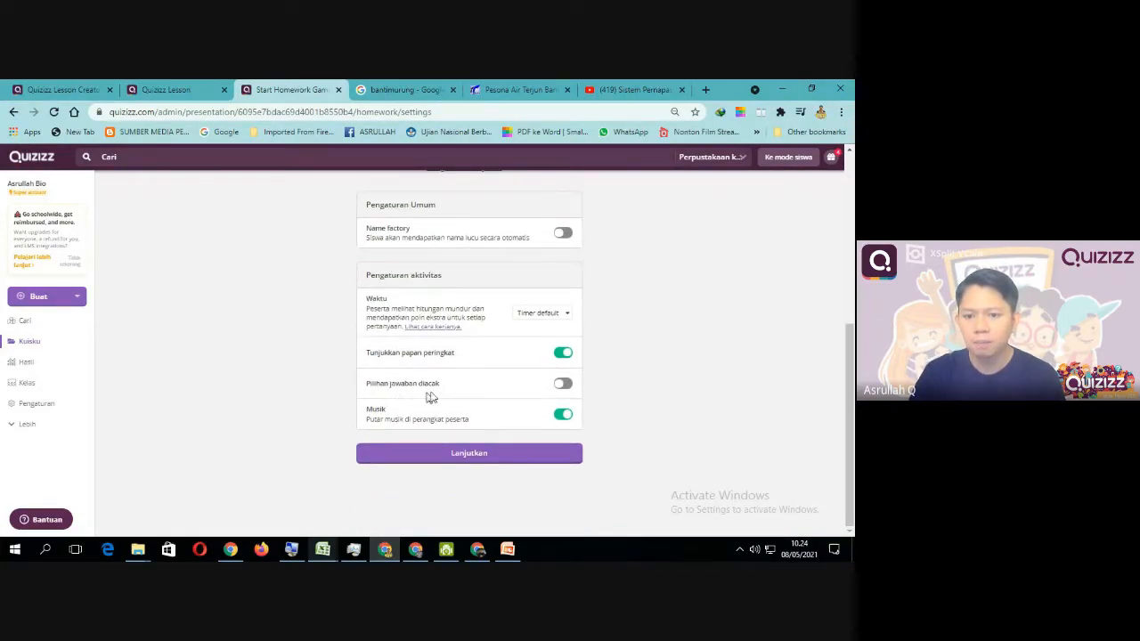
pyautogui.click(564, 385)
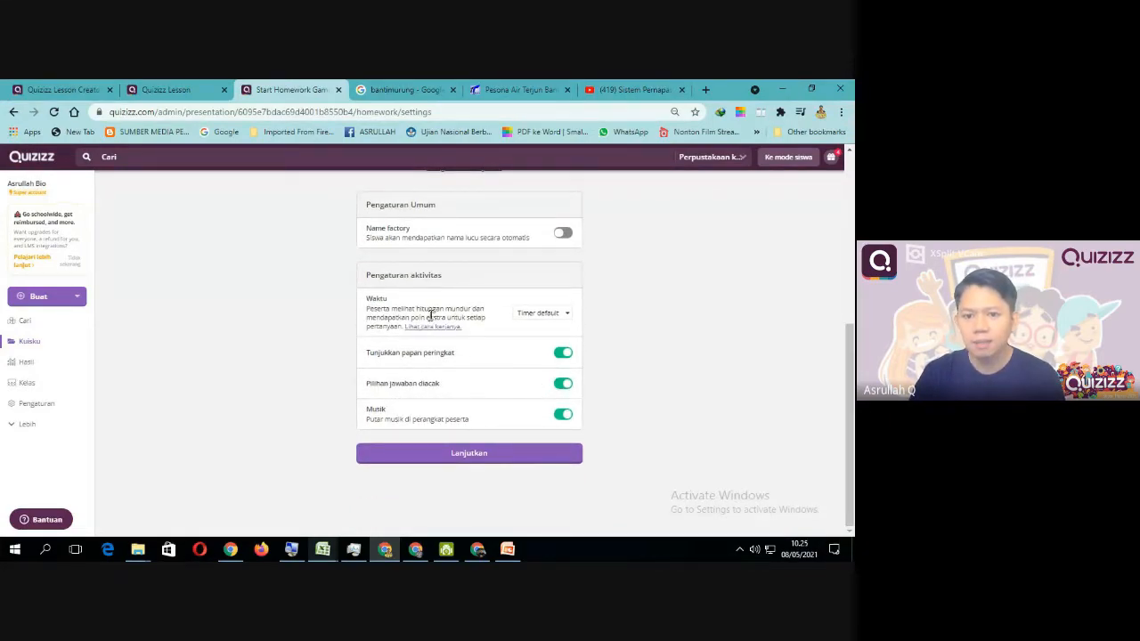
pyautogui.click(539, 315)
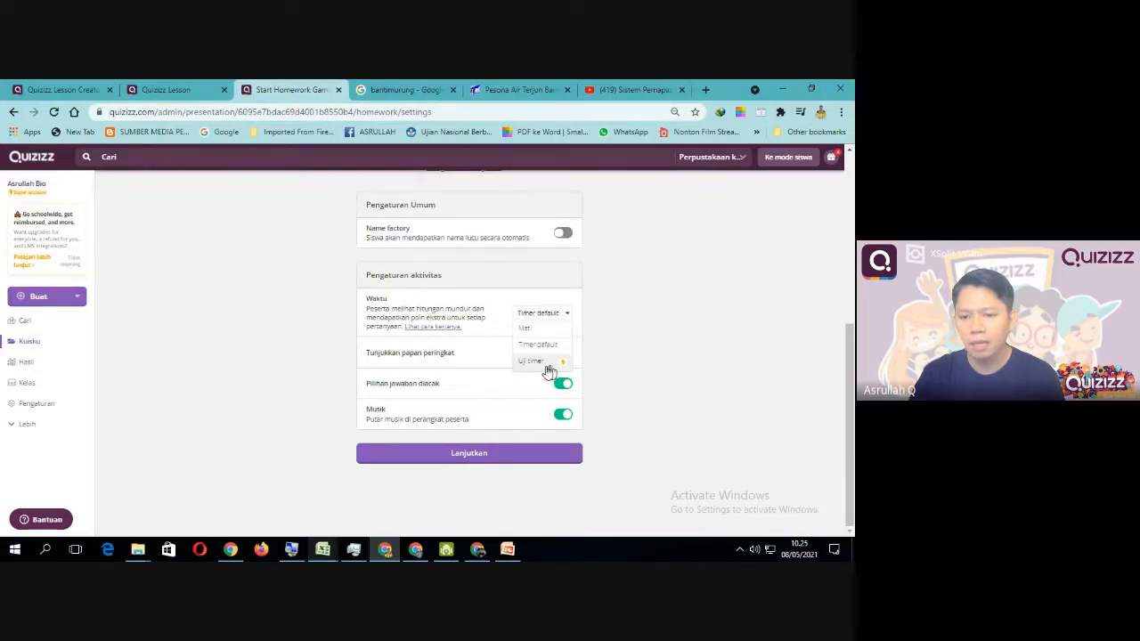
pyautogui.click(538, 348)
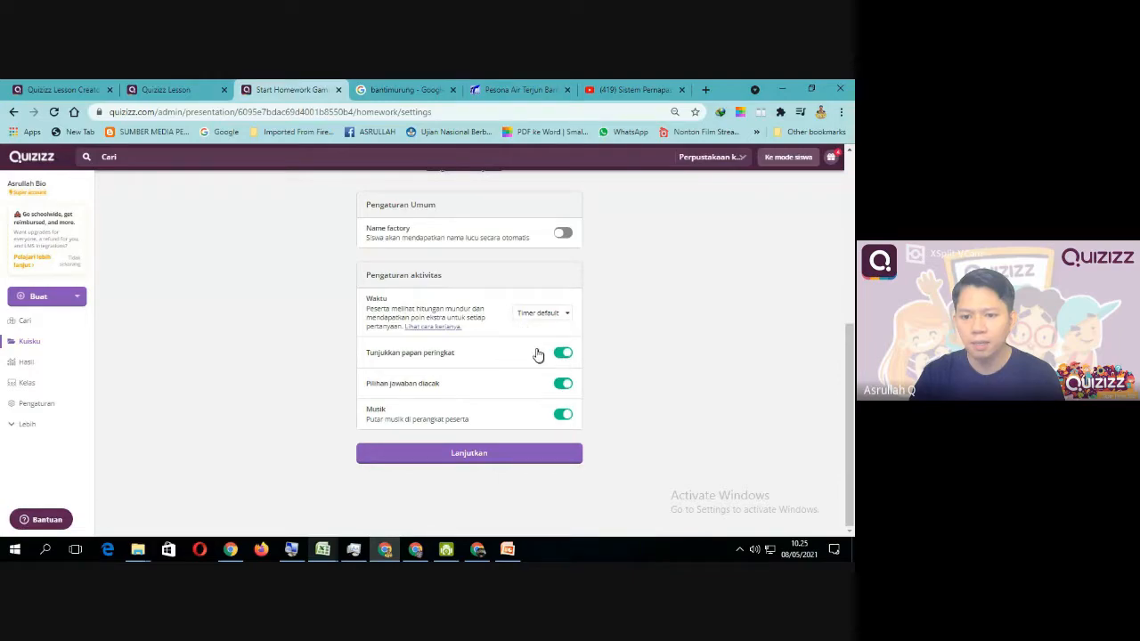
# Step: Review the homework's deadline, class and activity settings once more and confirm the assignment
pyautogui.scroll(2, 433, 351)
pyautogui.scroll(-2, 463, 383)
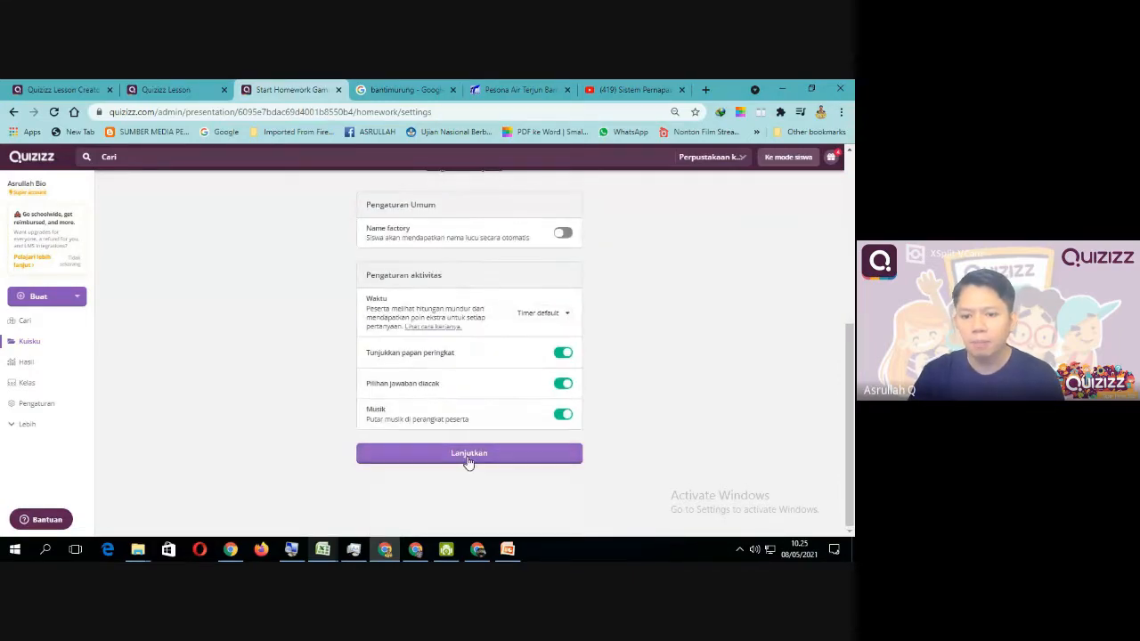
pyautogui.scroll(4, 472, 383)
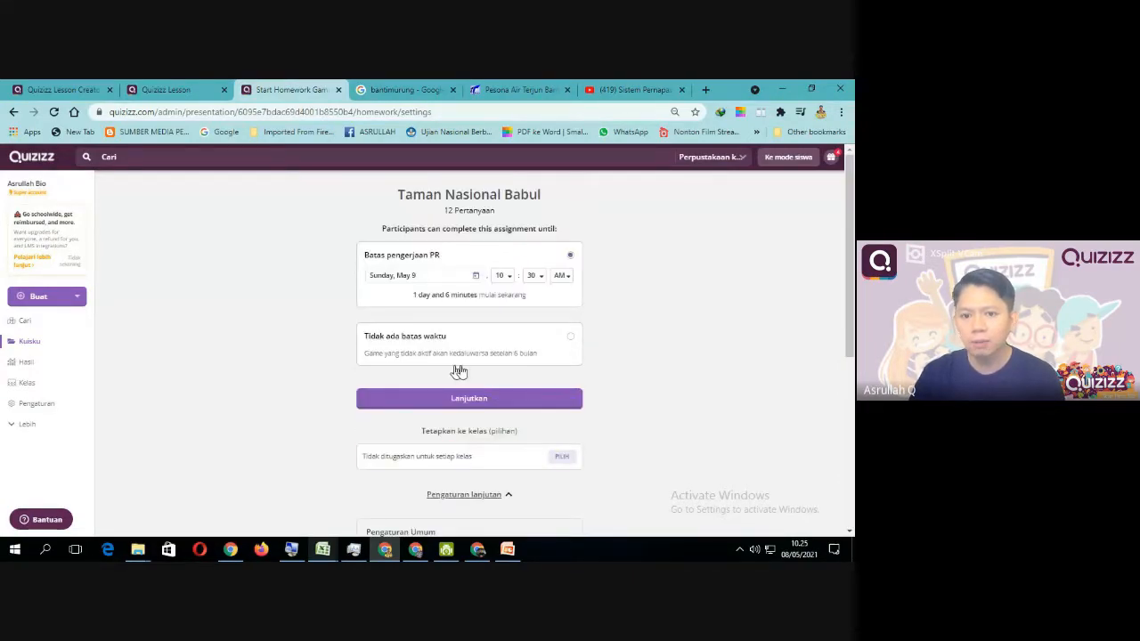
pyautogui.scroll(-1, 480, 426)
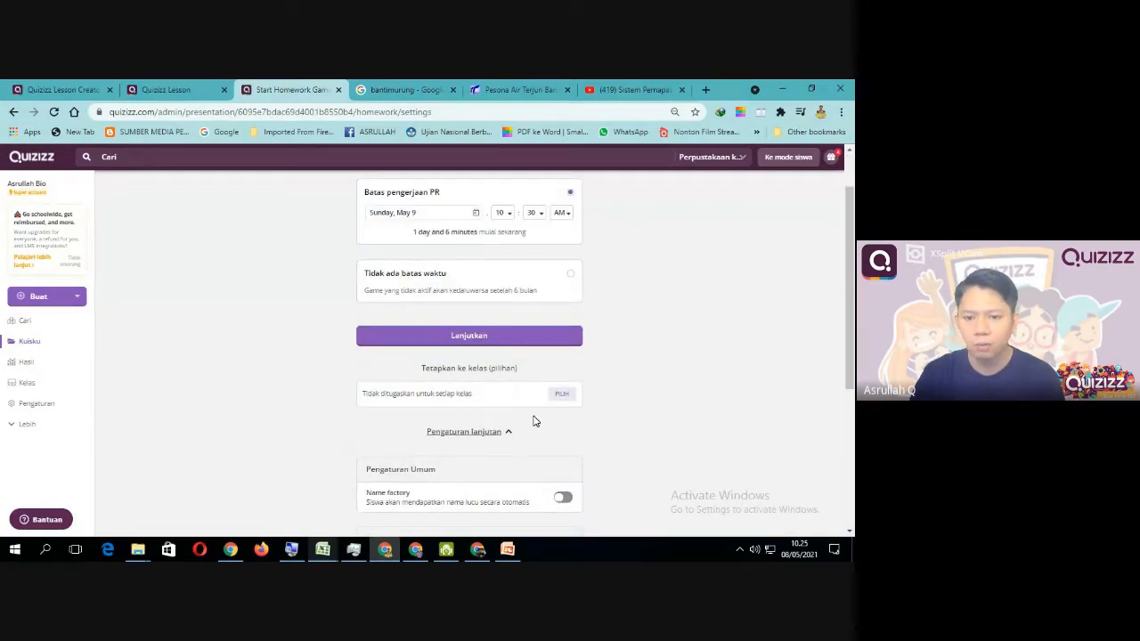
pyautogui.scroll(-1, 450, 388)
pyautogui.scroll(-4, 455, 387)
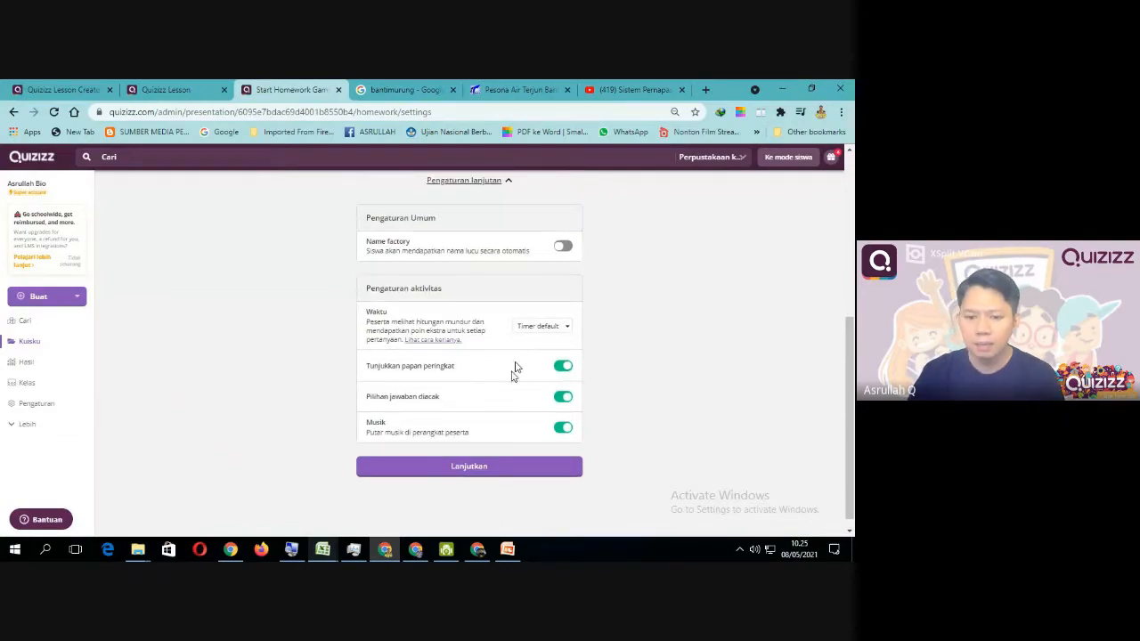
pyautogui.click(464, 473)
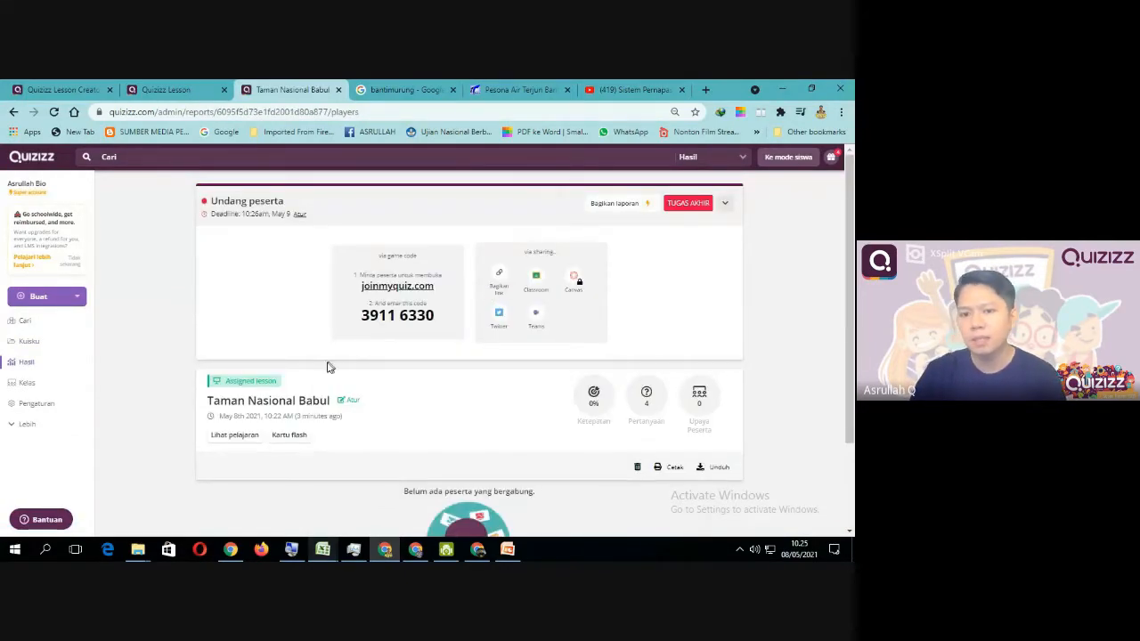
# Step: Examine the assigned homework's report page, including its game code, sharing options and collapsible invitation section
pyautogui.scroll(-2, 513, 335)
pyautogui.scroll(-1, 512, 336)
pyautogui.scroll(2, 512, 336)
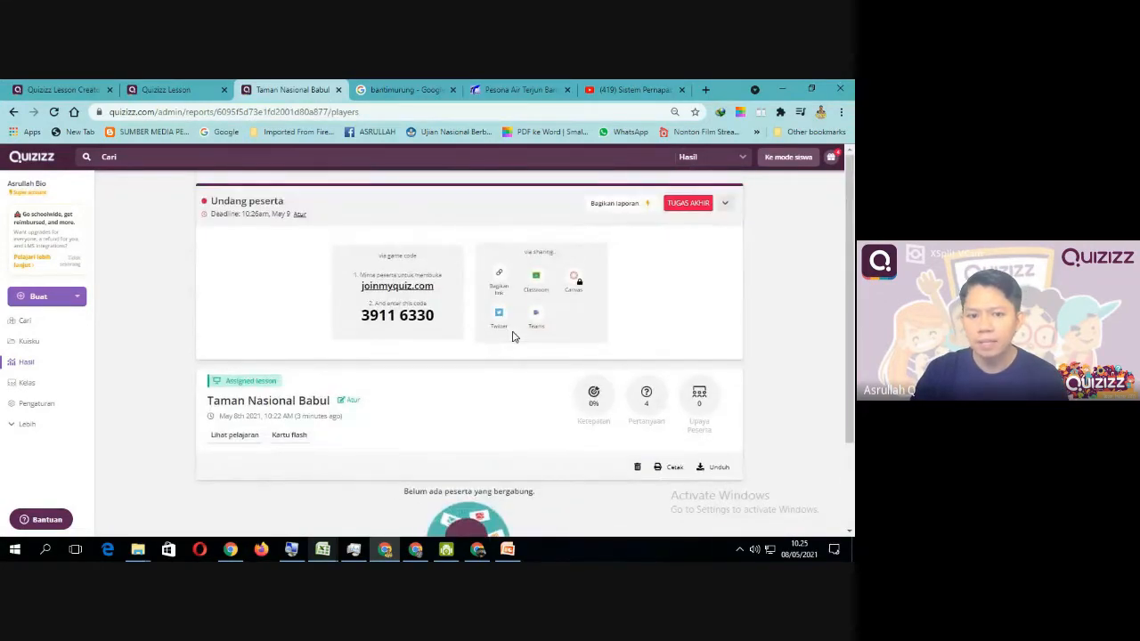
pyautogui.scroll(-2, 623, 299)
pyautogui.scroll(2, 333, 422)
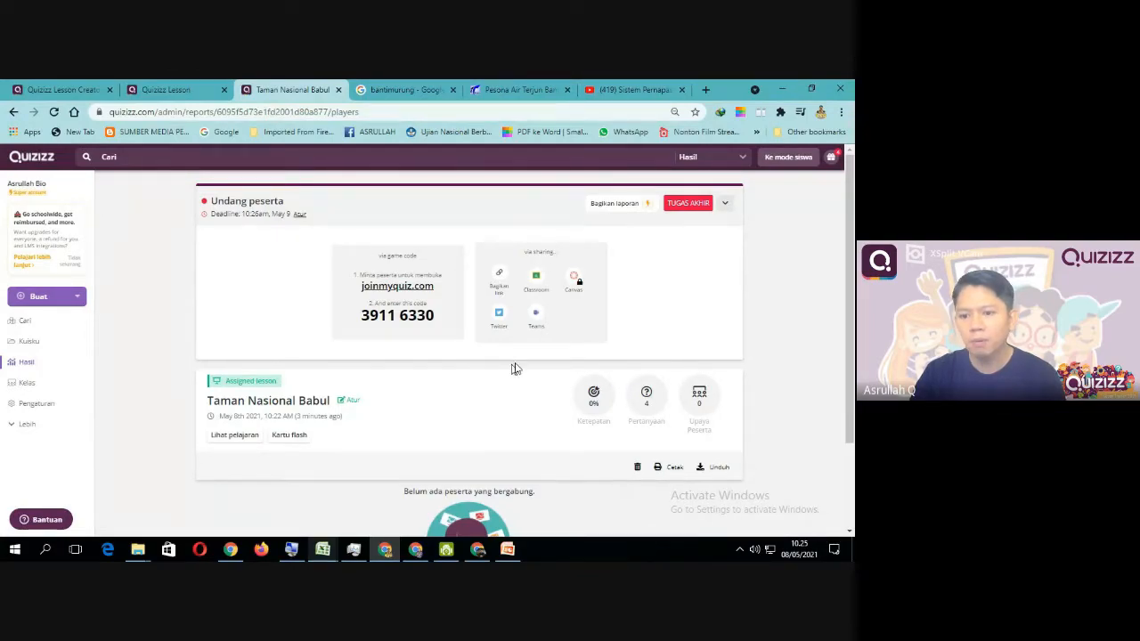
pyautogui.click(727, 204)
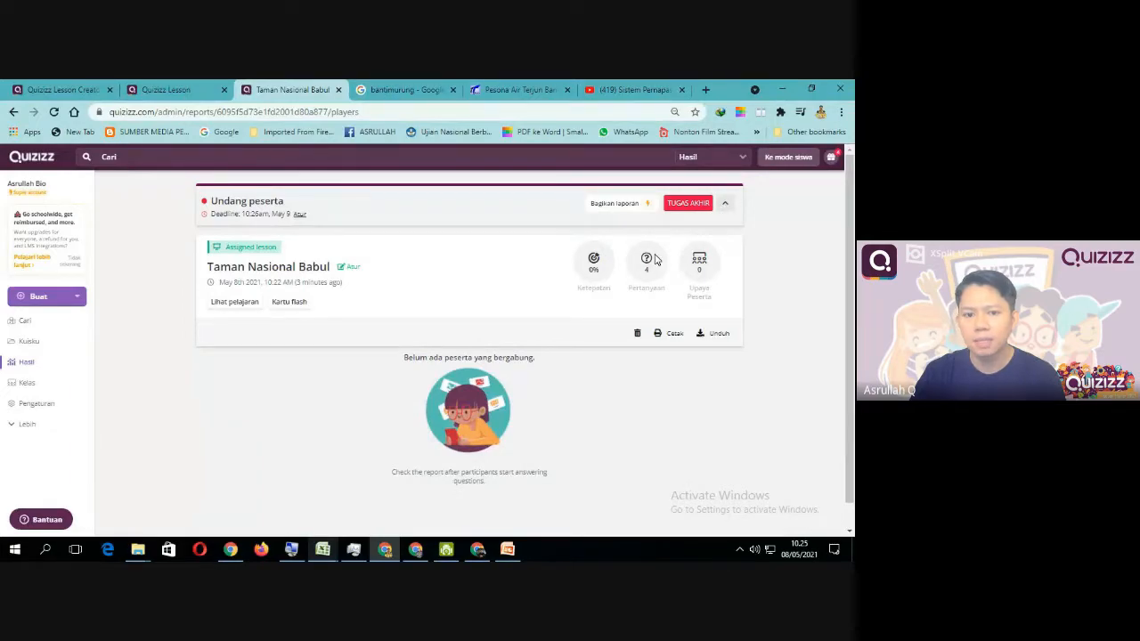
pyautogui.click(723, 204)
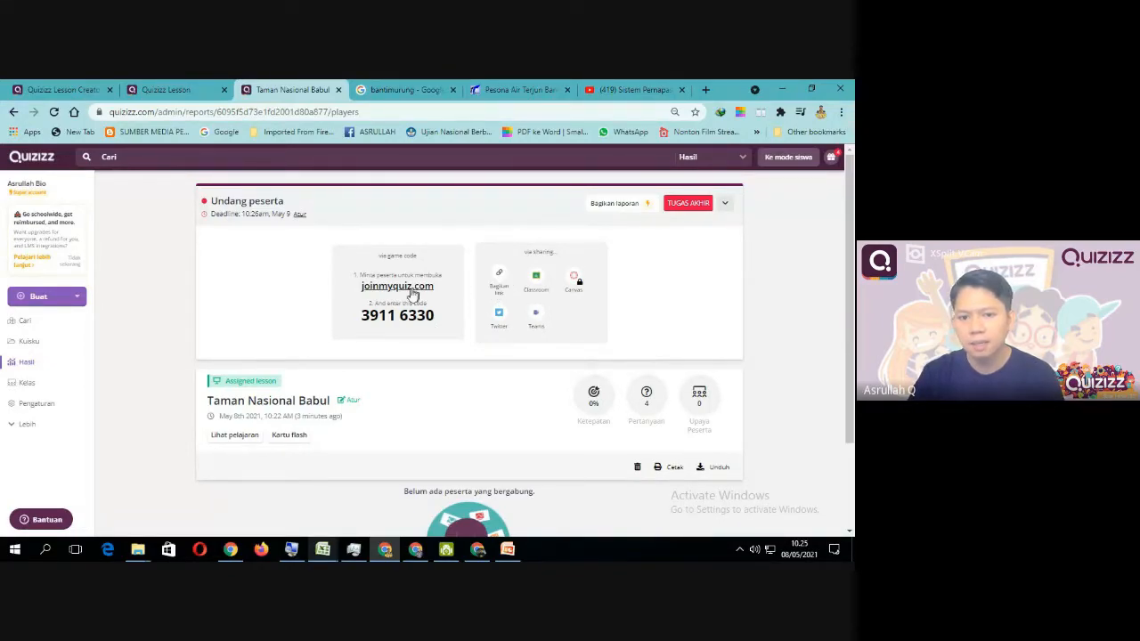
# Step: Copy the homework's join link and send it to all participants in the Google Meet chat
pyautogui.click(498, 279)
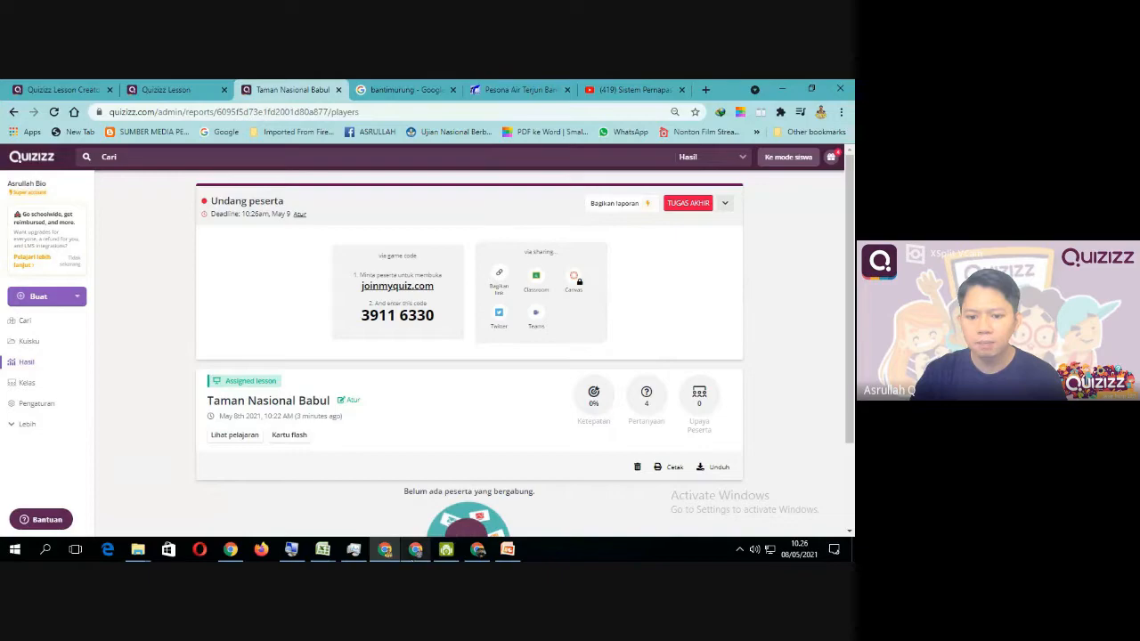
pyautogui.click(418, 549)
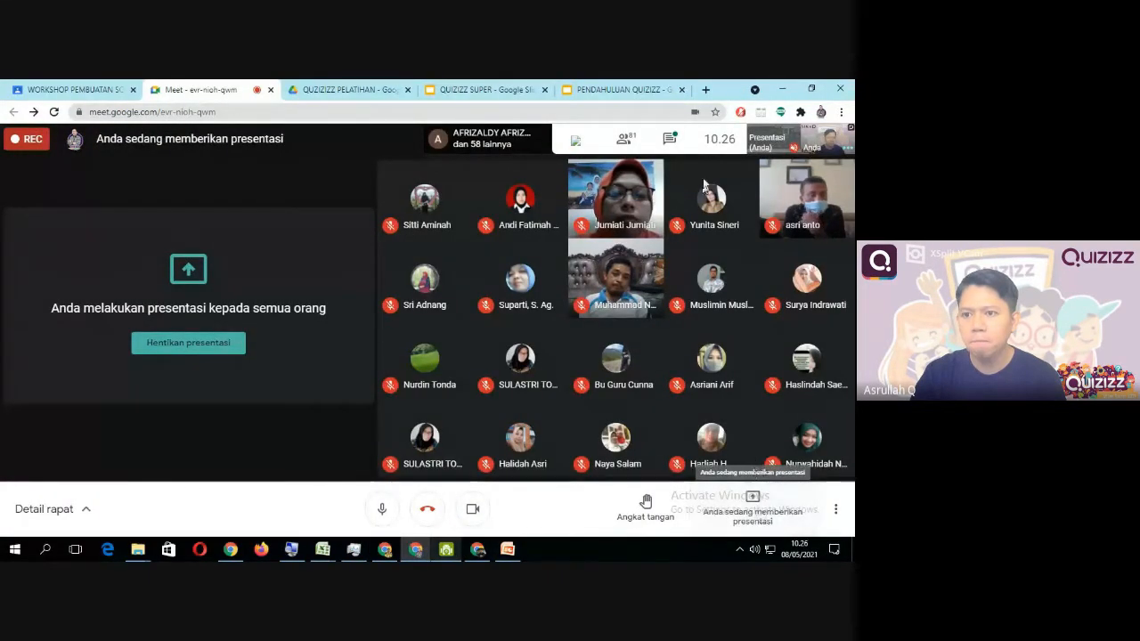
pyautogui.click(671, 140)
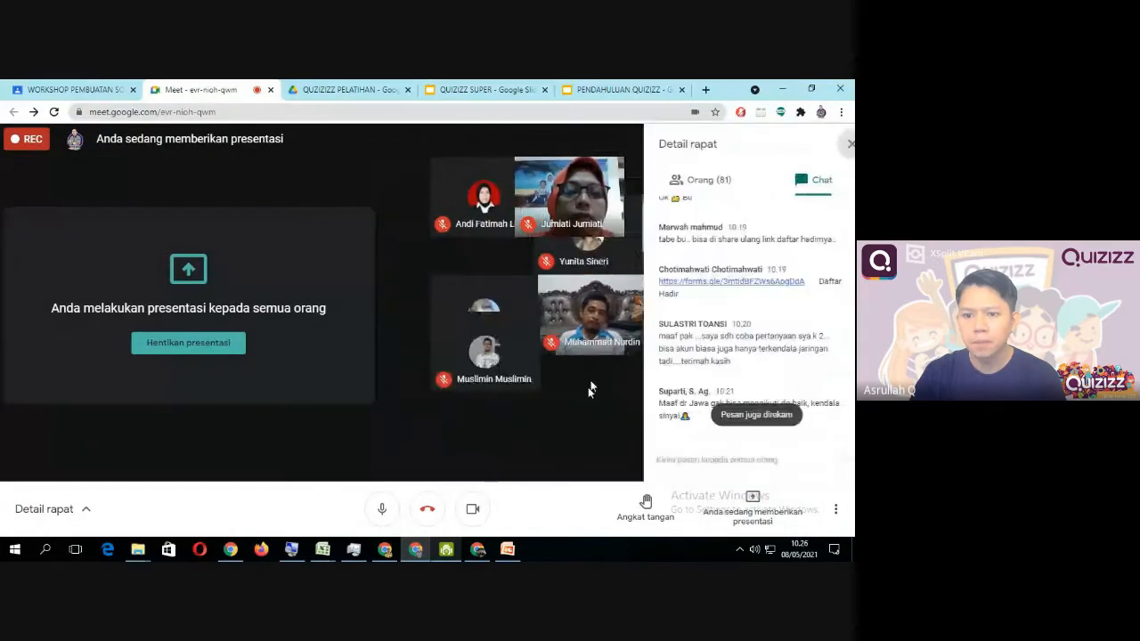
pyautogui.hotkey('ctrl', 'v')
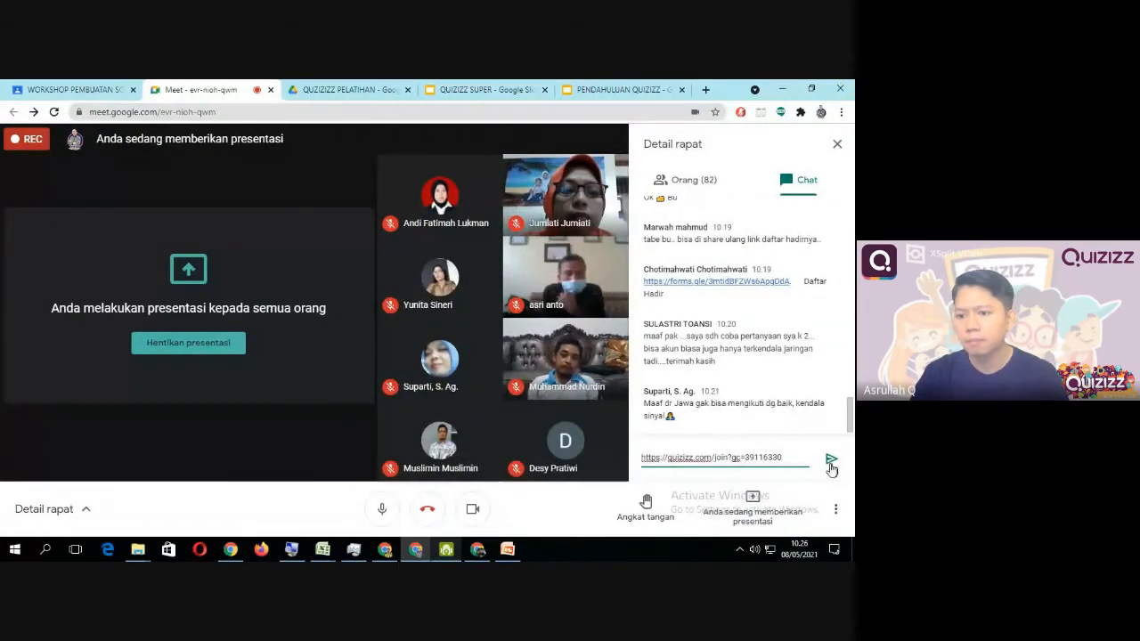
pyautogui.click(830, 460)
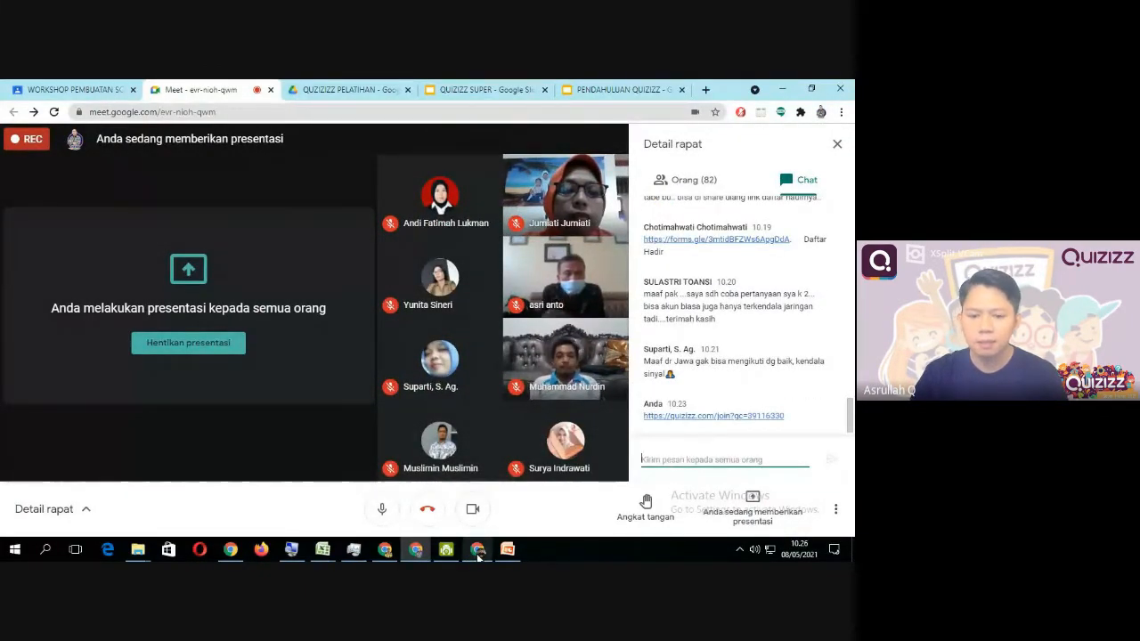
# Step: Switch back to the Quizizz homework report, dismiss the meeting notification and show the "Hasil" list of all reports
pyautogui.moveTo(478, 556)
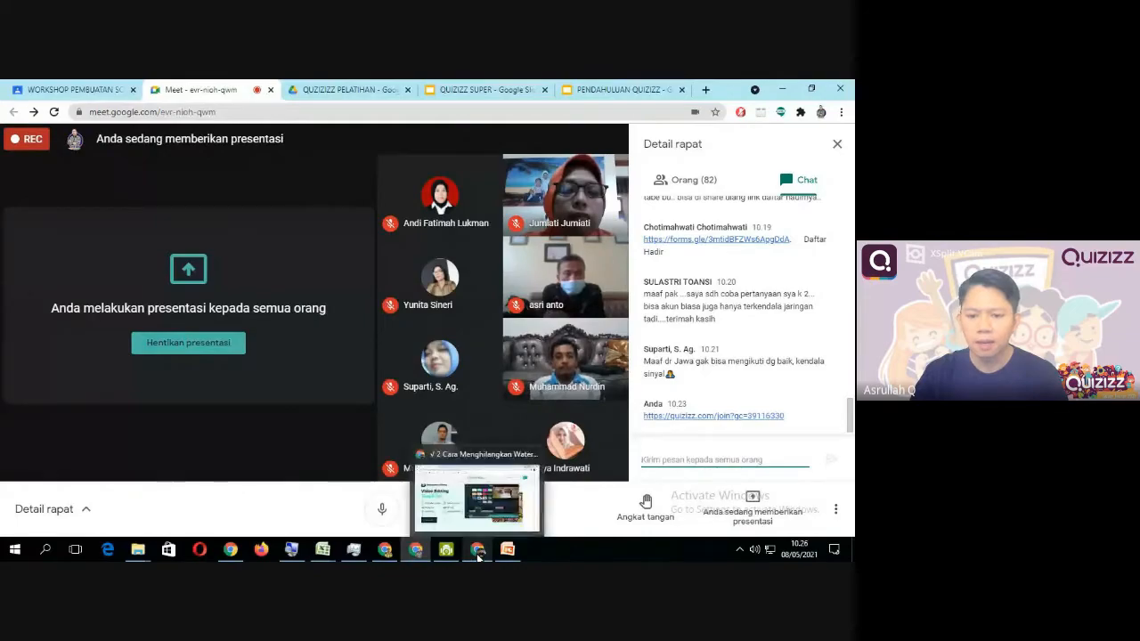
pyautogui.click(386, 552)
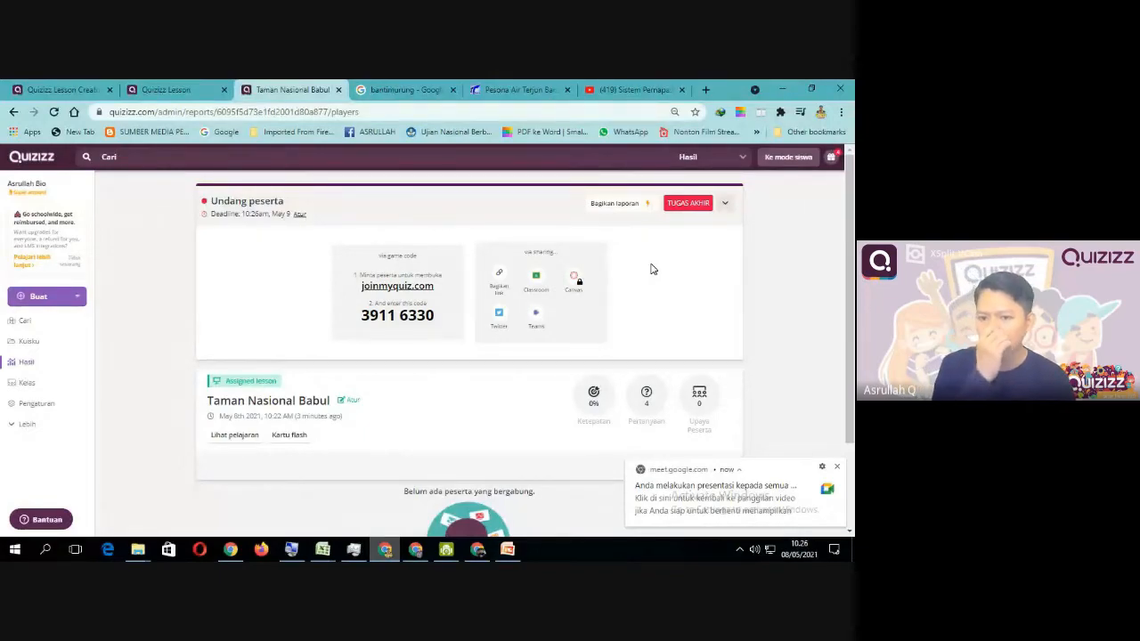
pyautogui.click(837, 467)
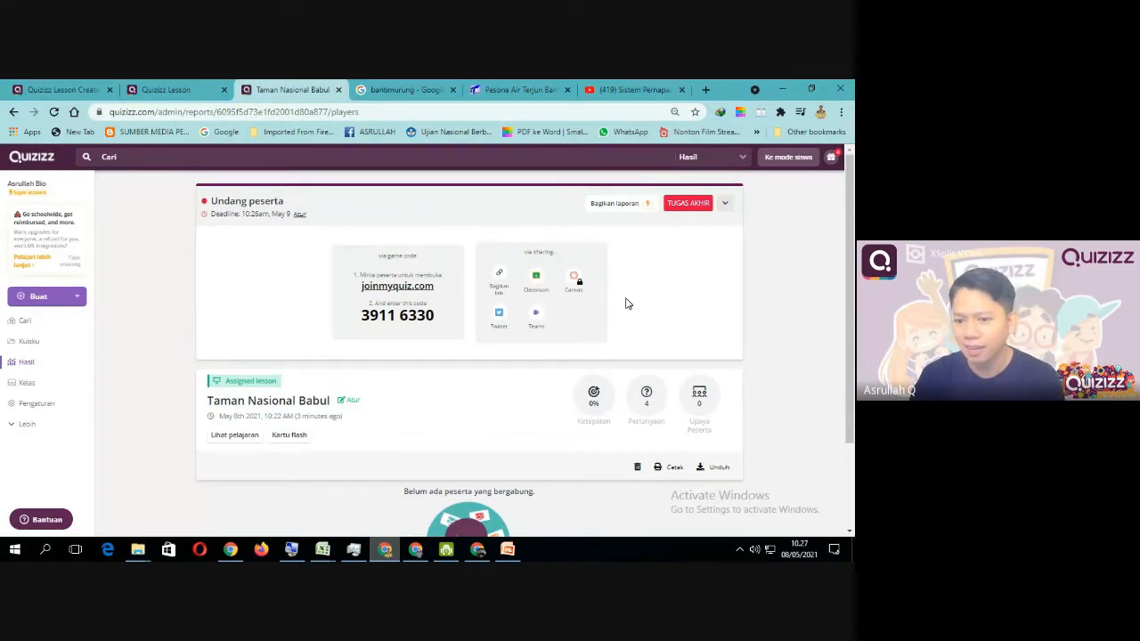
pyautogui.scroll(-2, 506, 416)
pyautogui.scroll(2, 506, 416)
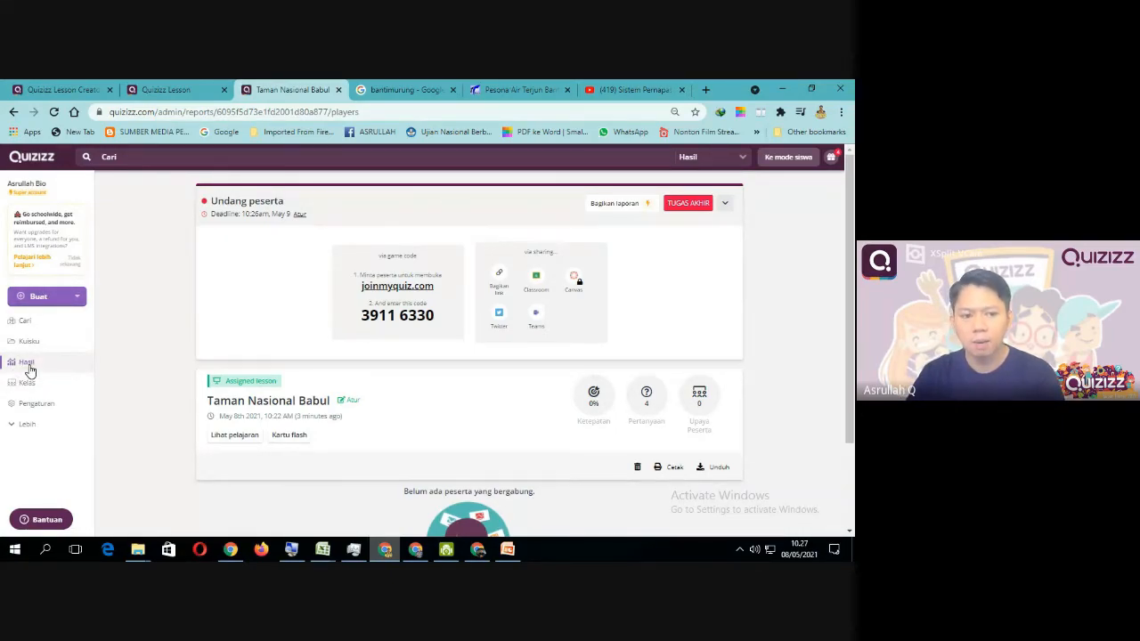
pyautogui.click(28, 366)
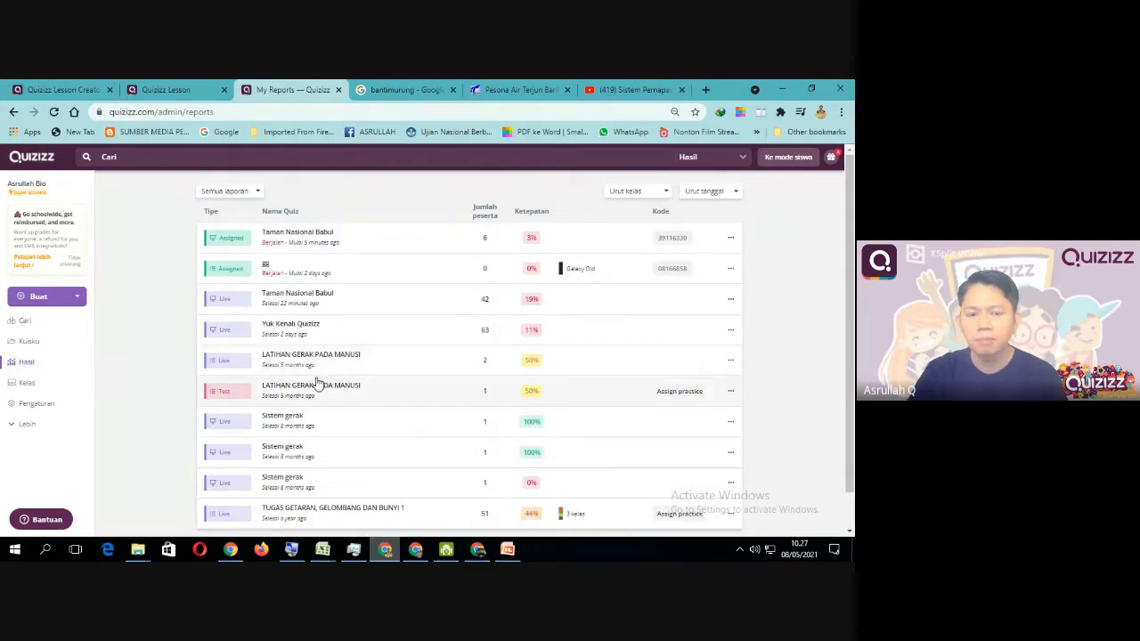
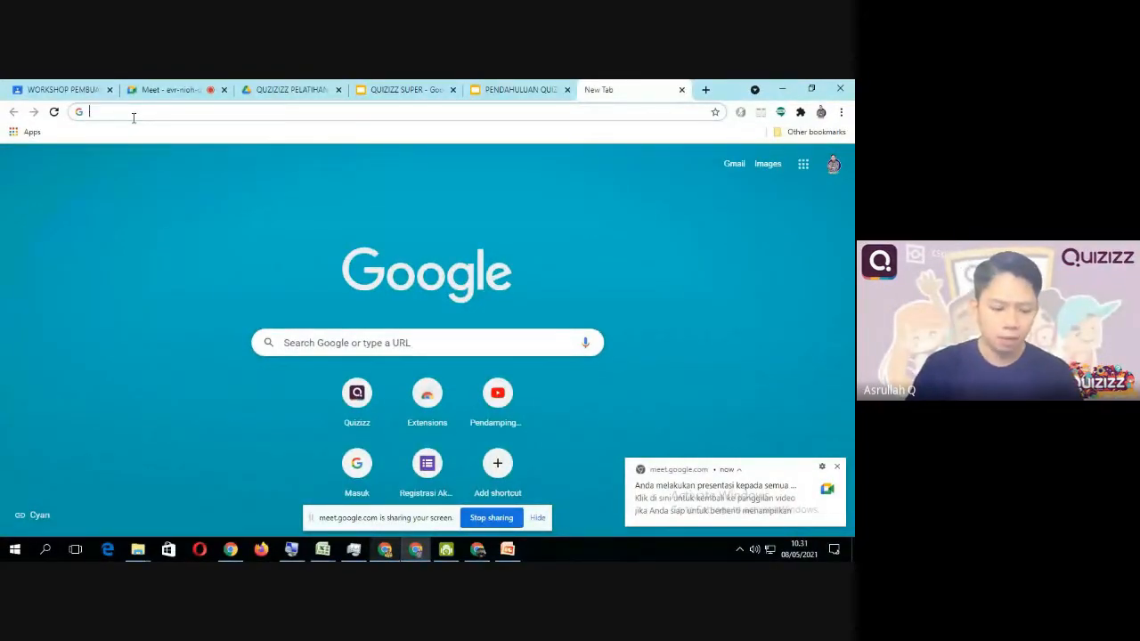
# Step: Load quizizz.com in the new browser tab, dismiss the meeting notification and go to the account's "Meme" page
pyautogui.write('QUizizz.com')
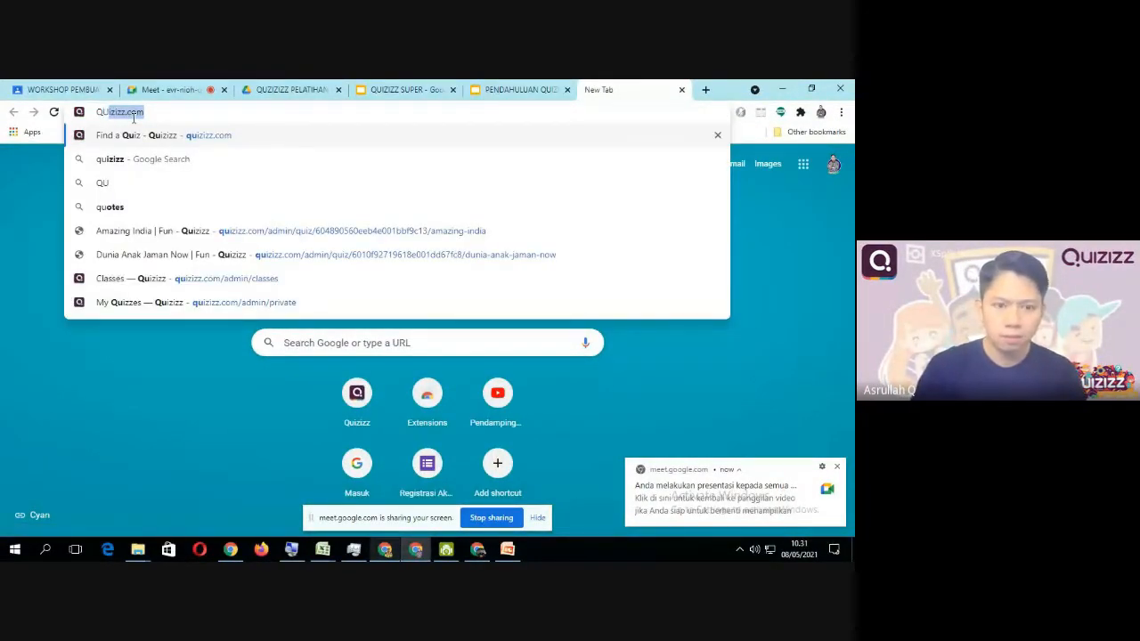
pyautogui.press('Return')
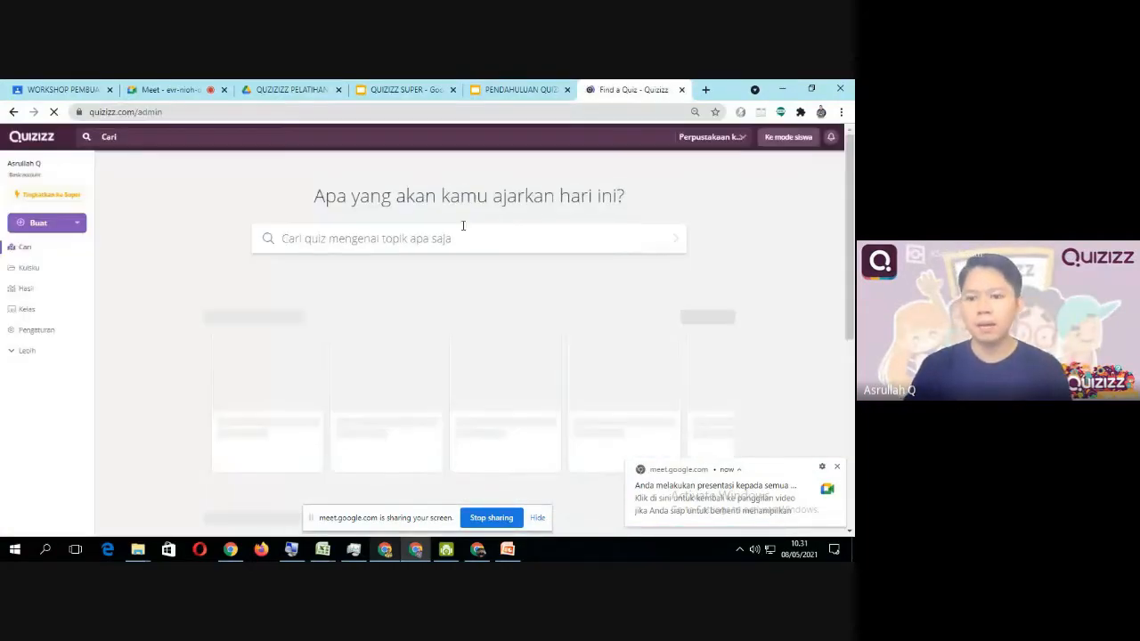
pyautogui.click(839, 468)
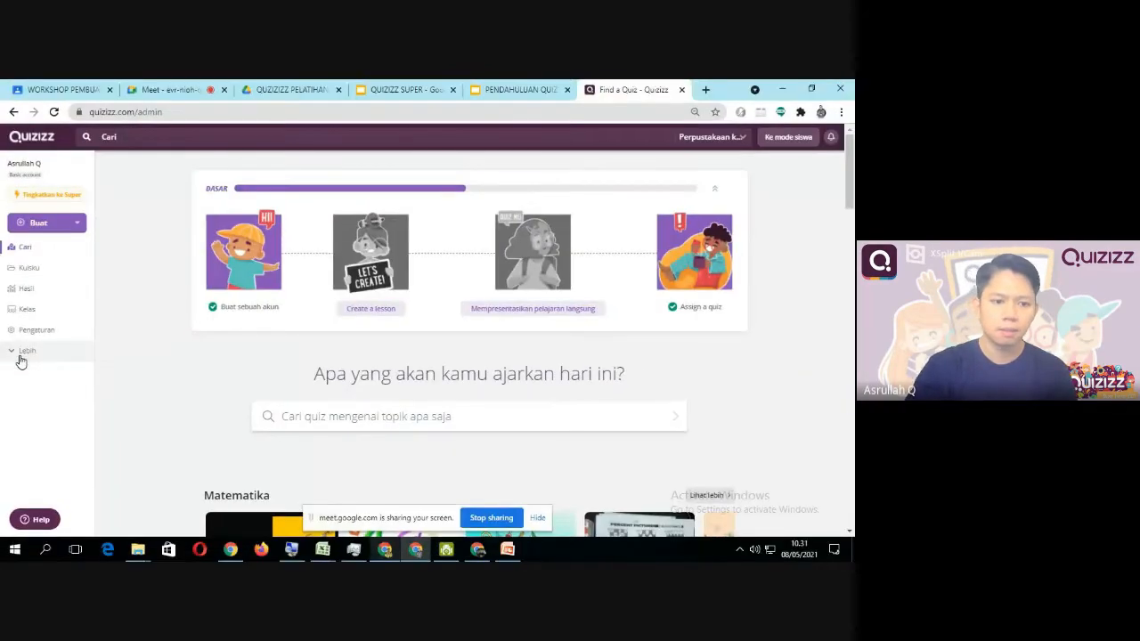
pyautogui.click(24, 351)
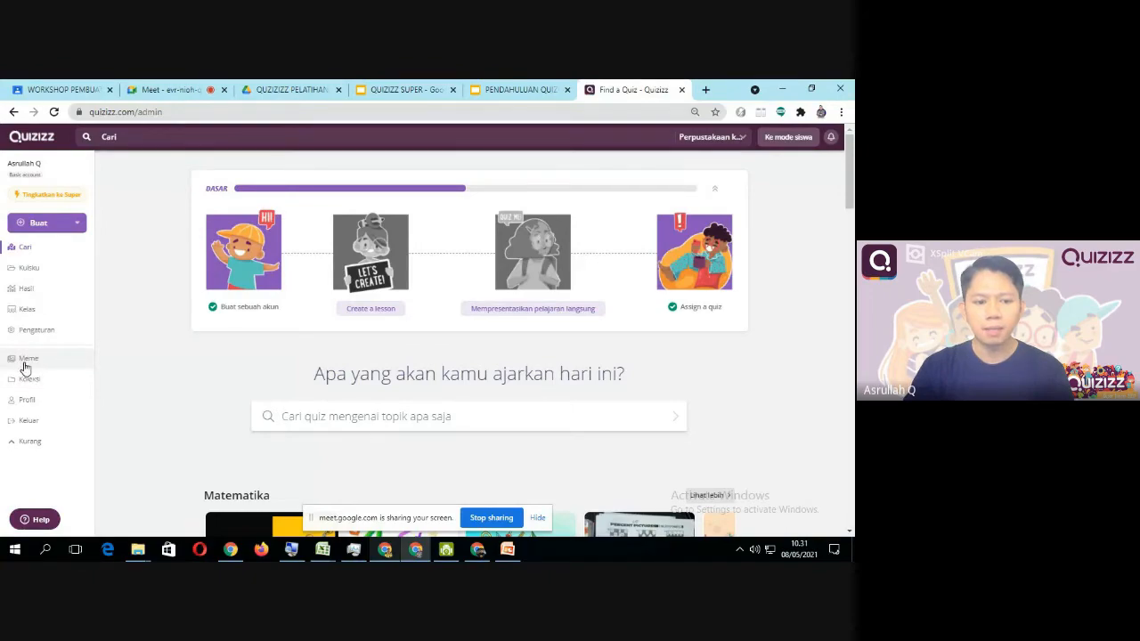
pyautogui.click(25, 360)
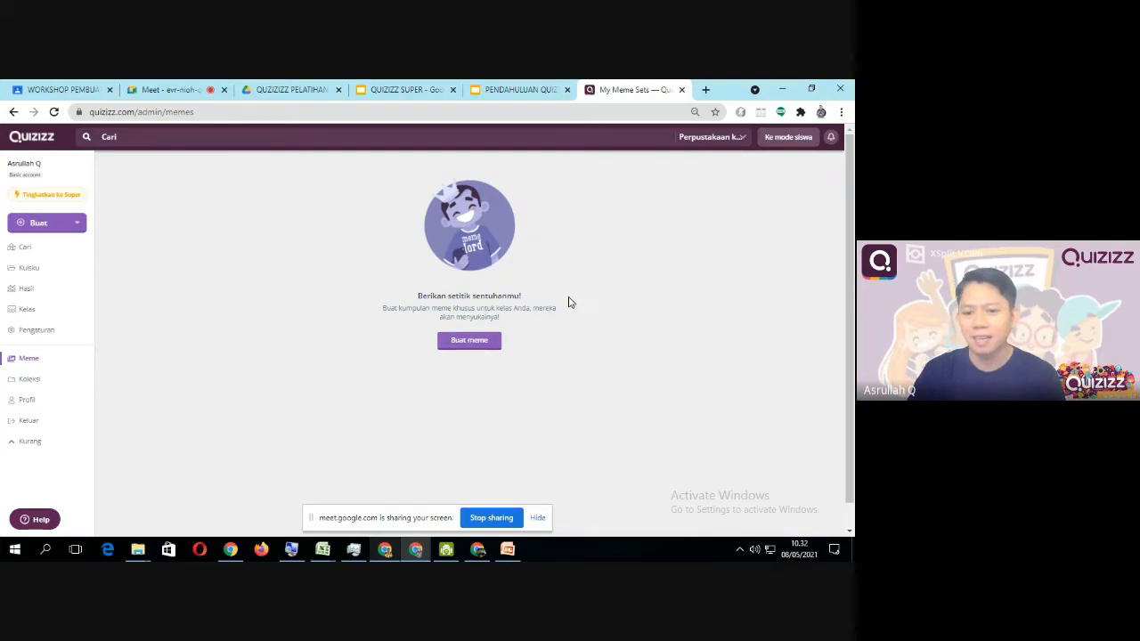
# Step: Create a meme set titled with the account holder's first name, with English as its language and "Privat" visibility
pyautogui.click(473, 347)
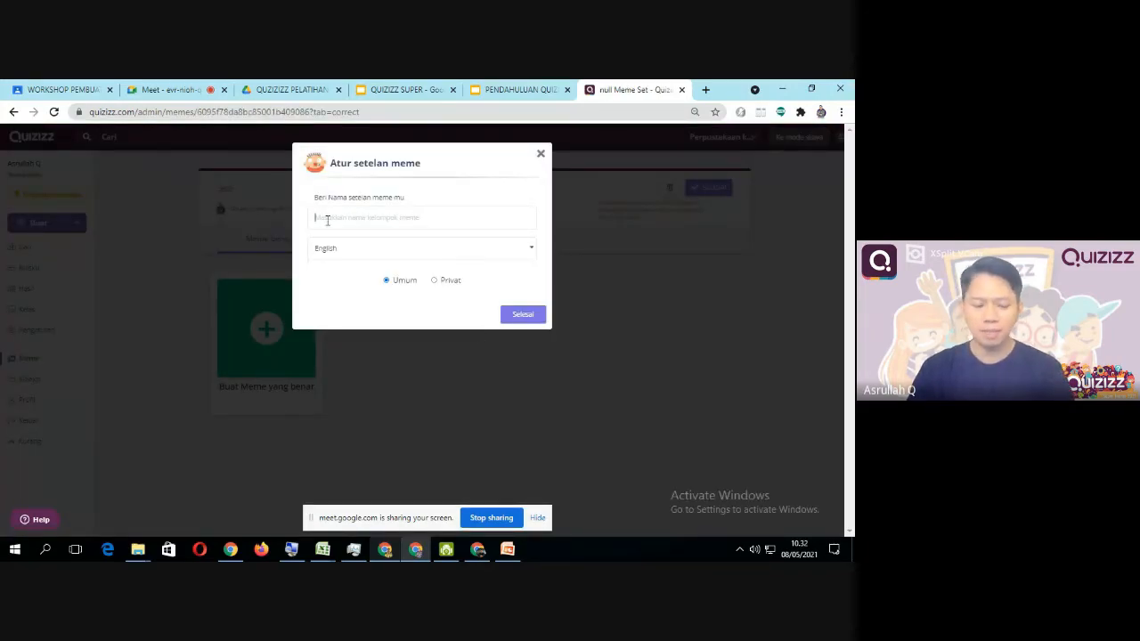
pyautogui.write('ASR')
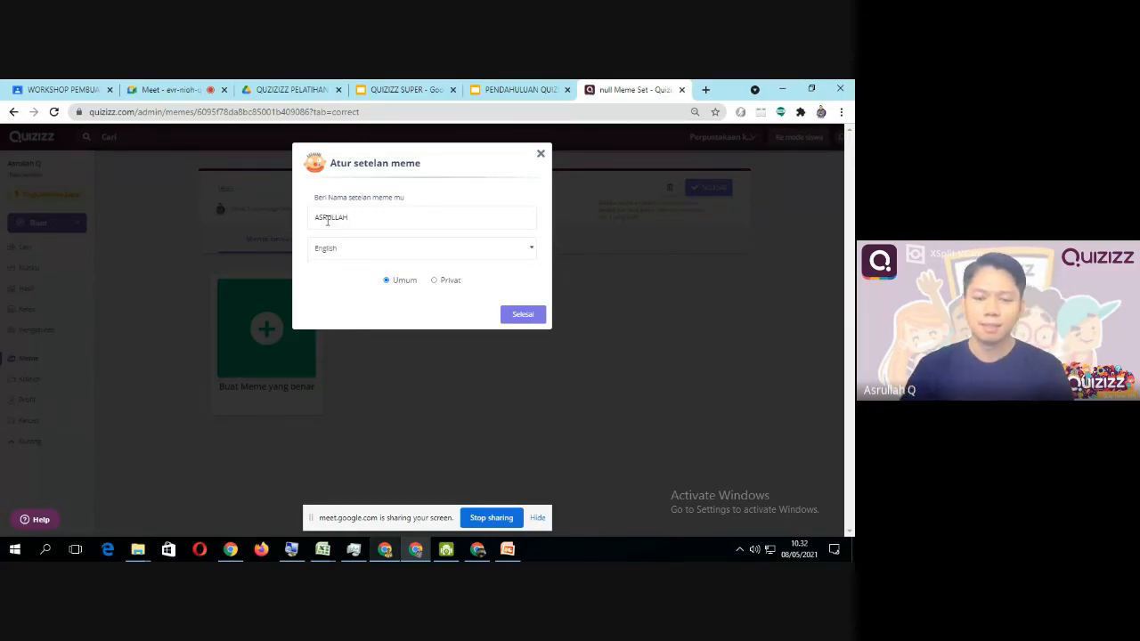
pyautogui.write('ULLAH')
pyautogui.click(426, 257)
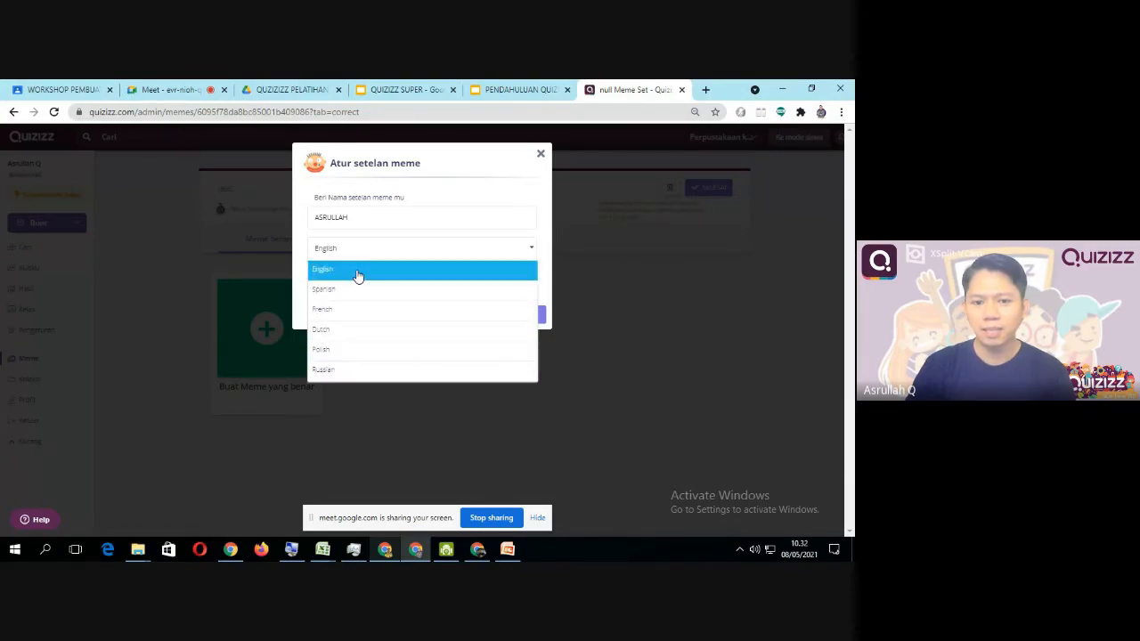
pyautogui.click(357, 276)
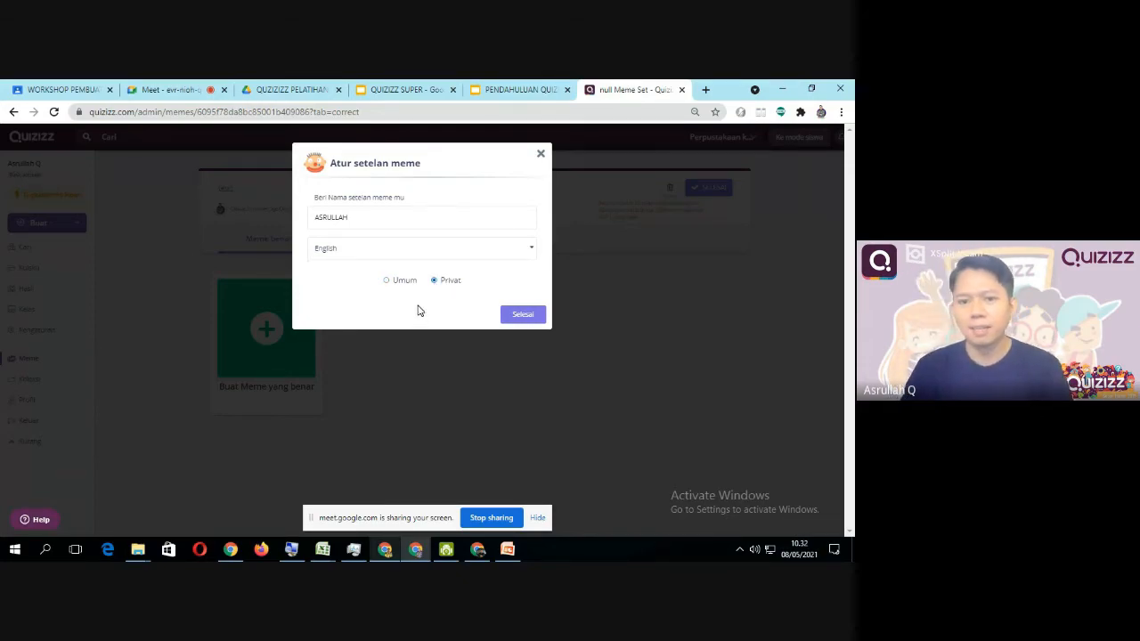
pyautogui.click(523, 315)
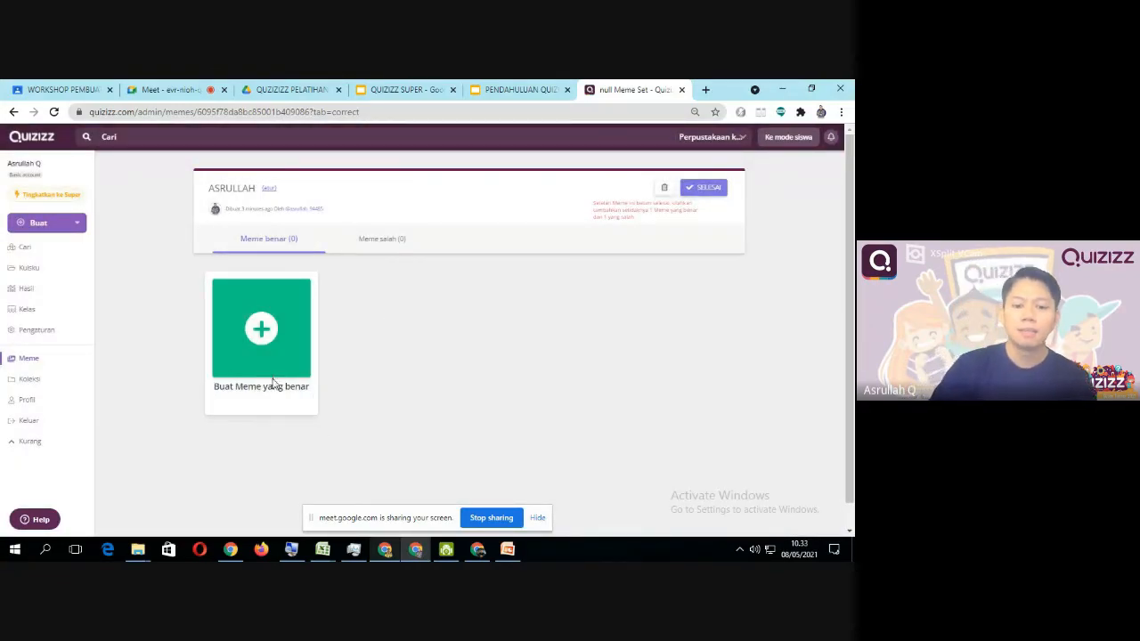
# Step: Start a new correct-answer meme in the set and load the image "benar 1" from the Desktop folder
pyautogui.click(262, 329)
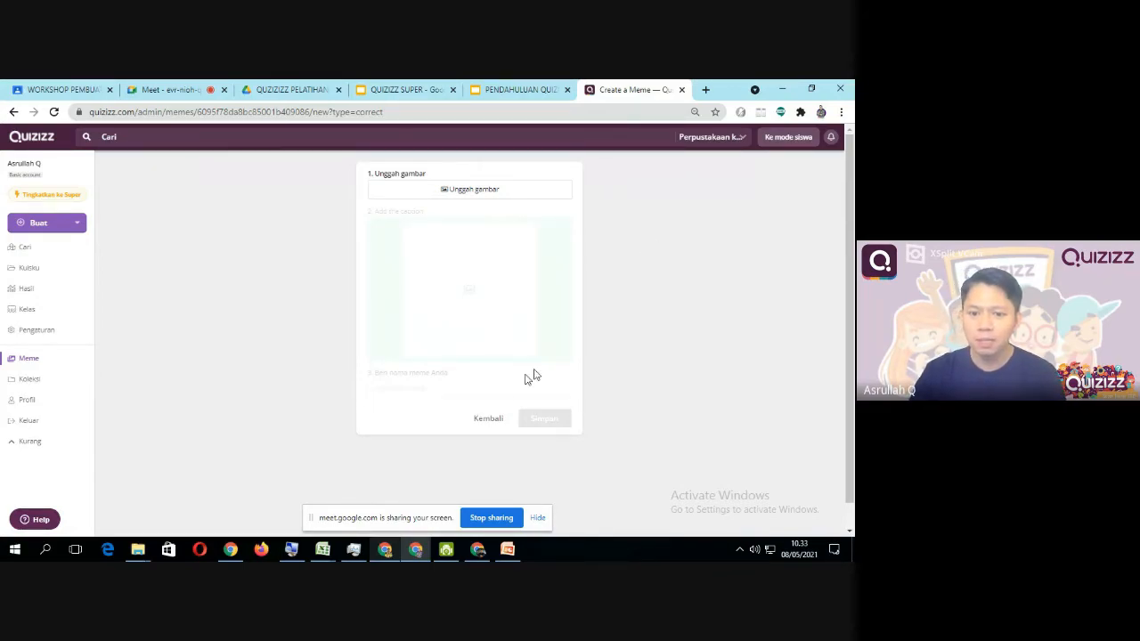
pyautogui.click(471, 190)
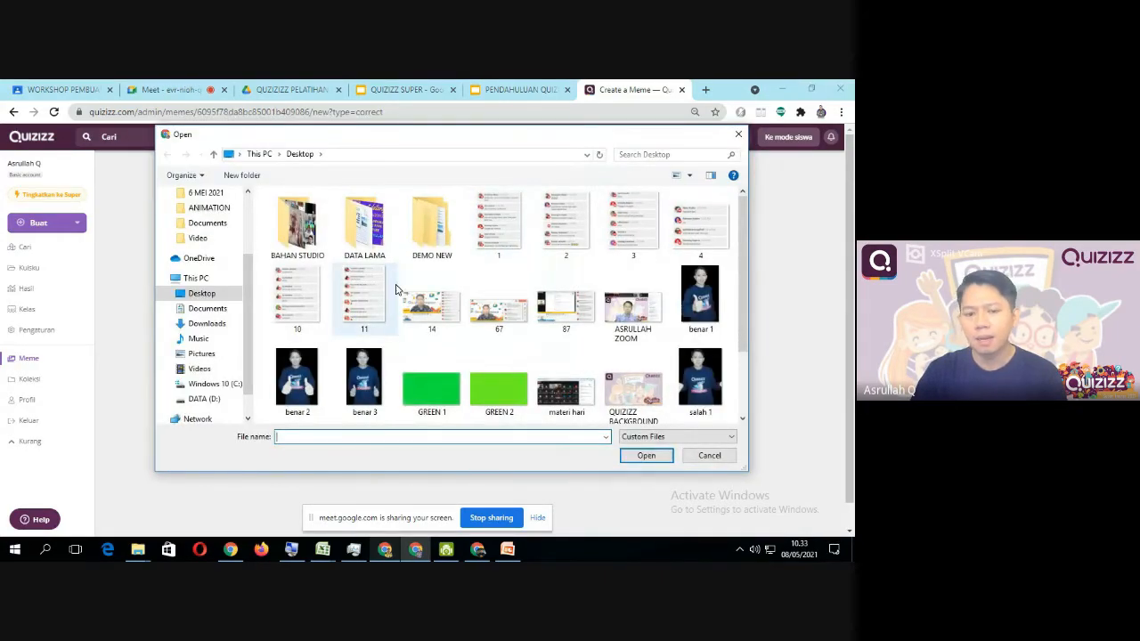
pyautogui.scroll(-1, 398, 297)
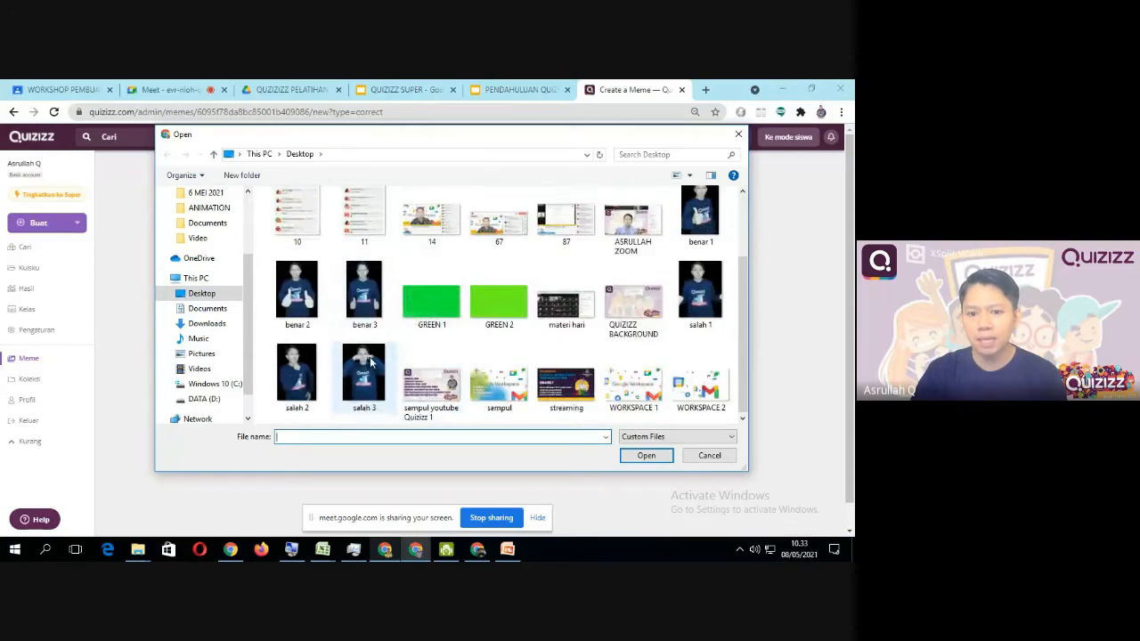
pyautogui.scroll(1, 360, 370)
pyautogui.scroll(-1, 496, 330)
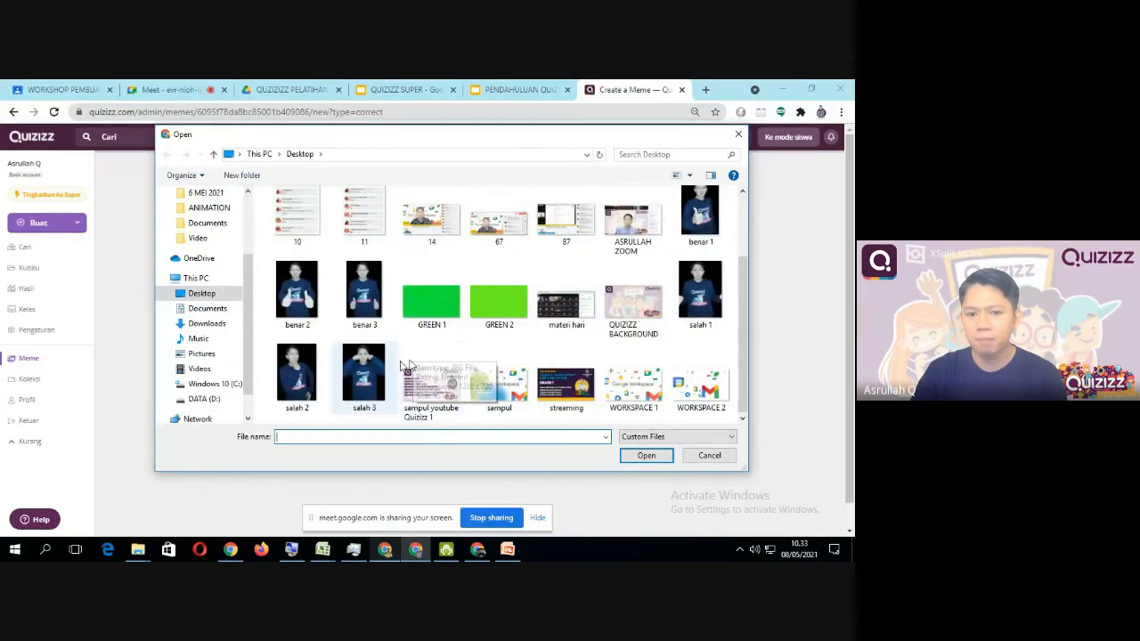
pyautogui.click(700, 218)
pyautogui.click(647, 456)
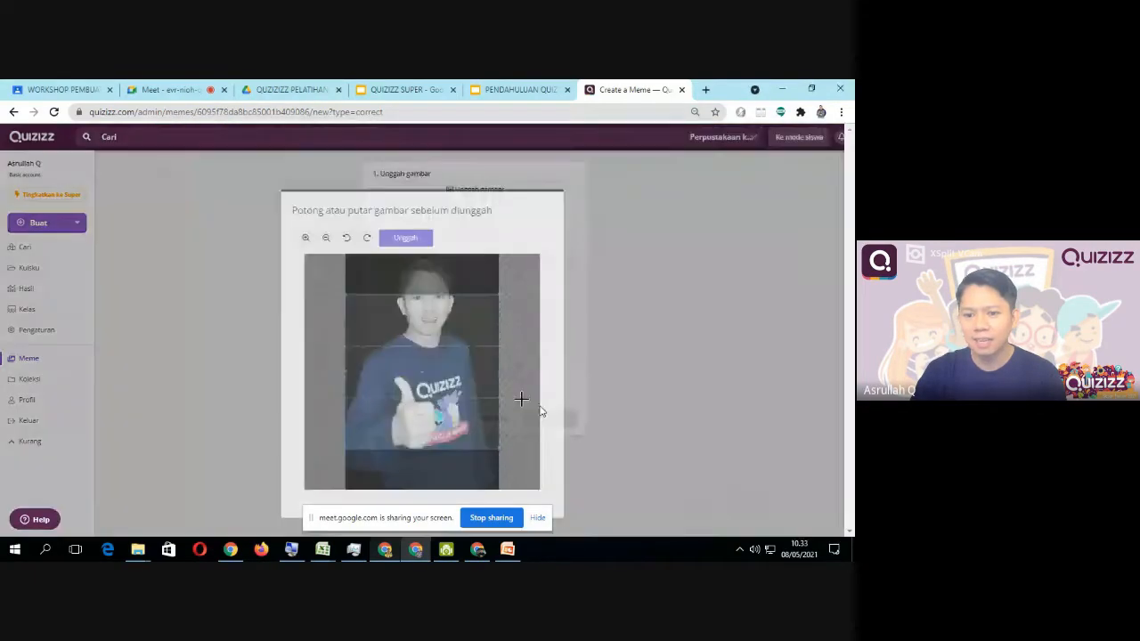
# Step: Move and resize the crop frame so it spans the photo's width from above the head to the raised thumb
pyautogui.moveTo(432, 343); pyautogui.dragTo(431, 311)
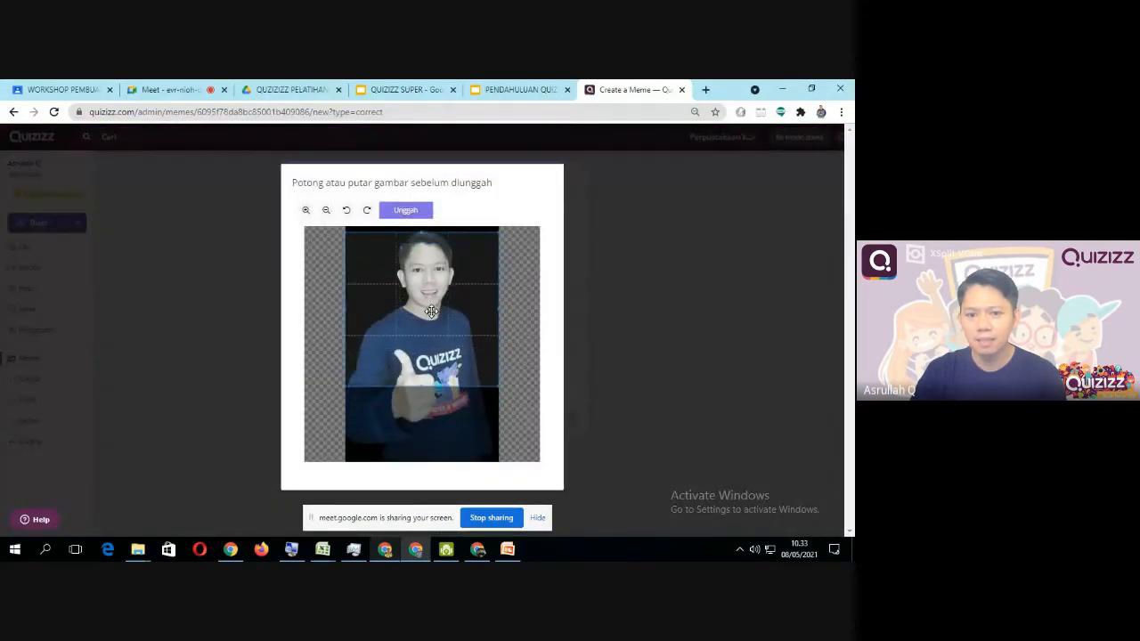
pyautogui.moveTo(420, 386)
pyautogui.mouseDown()
pyautogui.moveTo(423, 412)
pyautogui.moveTo(435, 377)
pyautogui.mouseUp()
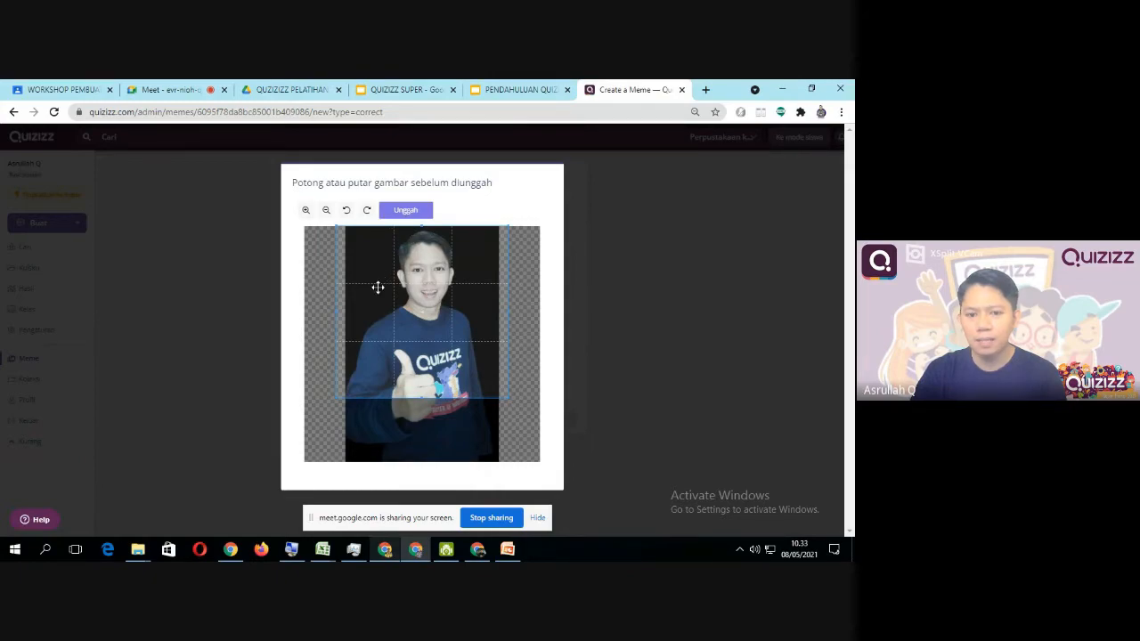
pyautogui.moveTo(378, 280); pyautogui.dragTo(431, 283)
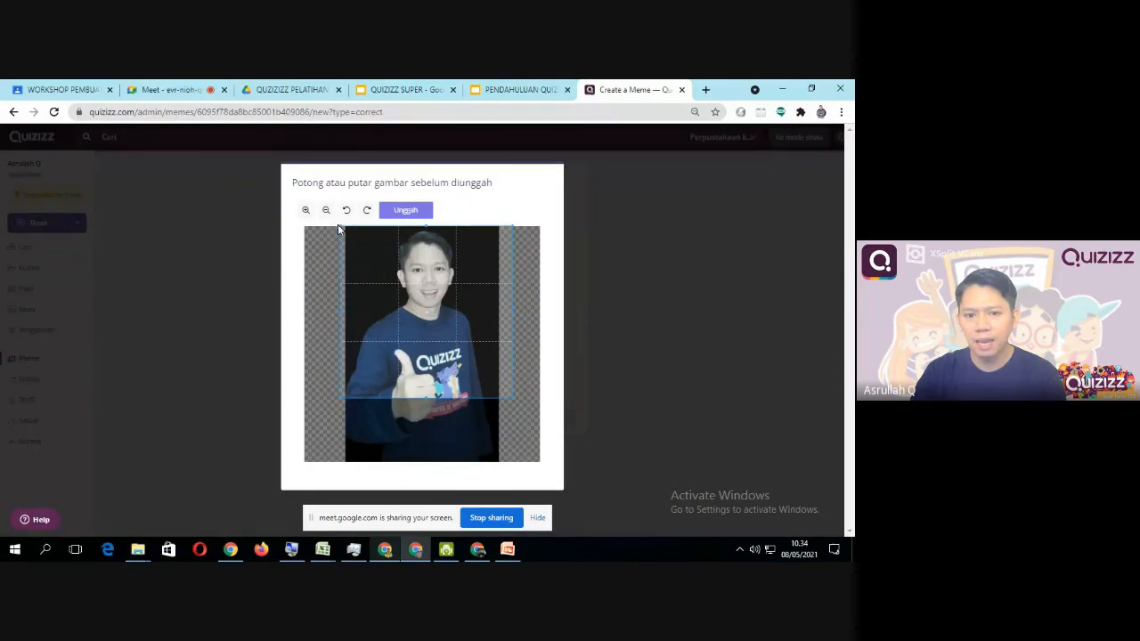
pyautogui.moveTo(339, 225); pyautogui.dragTo(346, 230)
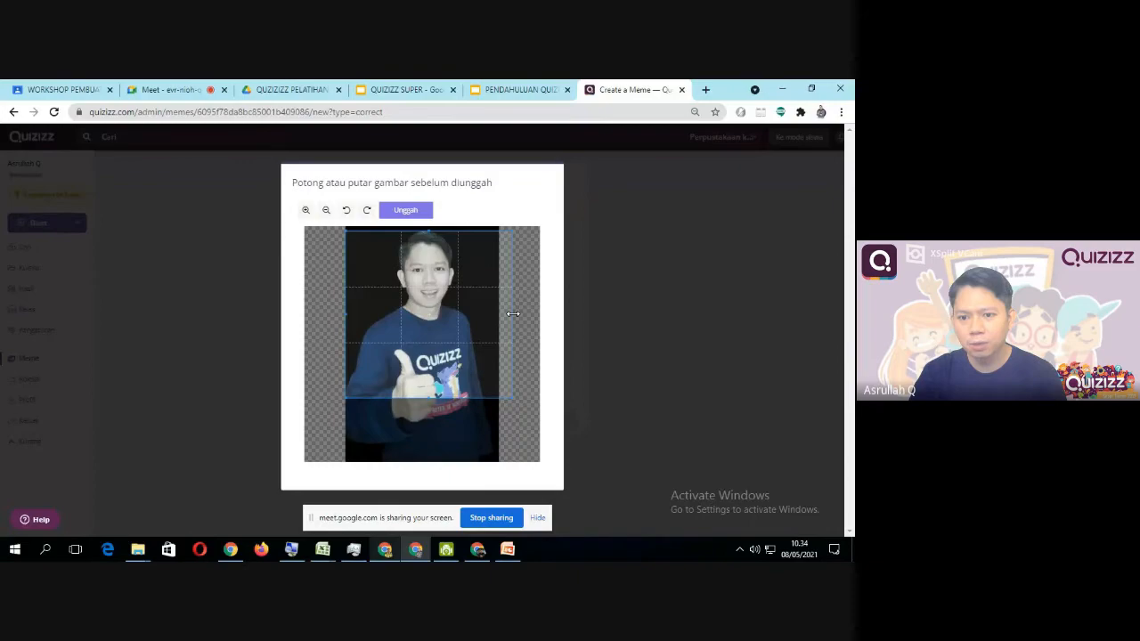
pyautogui.moveTo(512, 313); pyautogui.dragTo(501, 309)
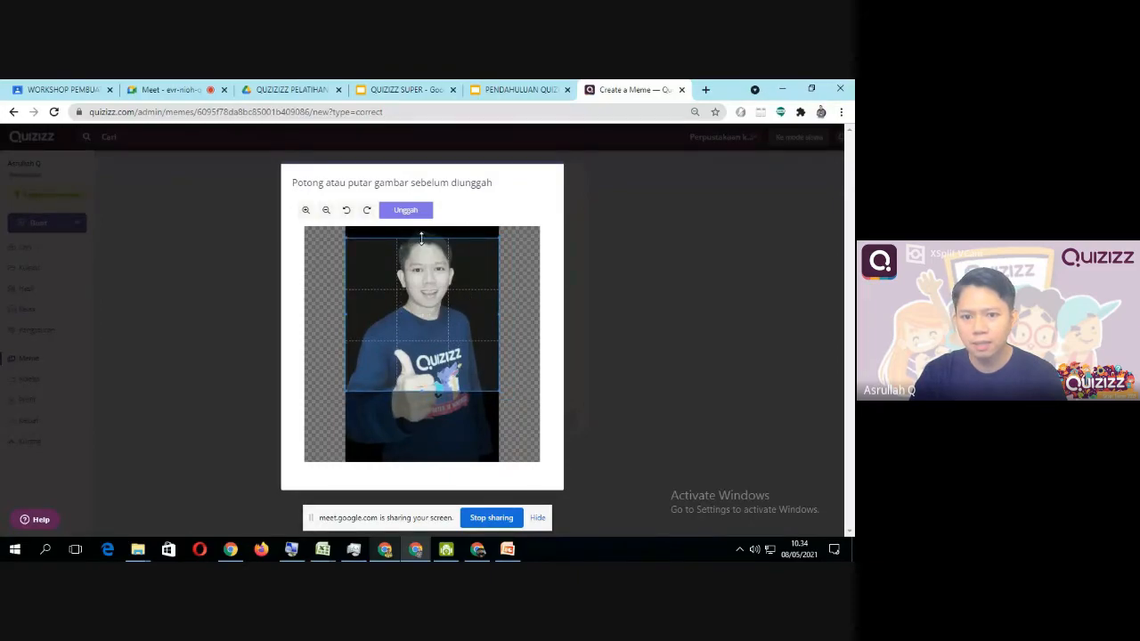
pyautogui.moveTo(421, 237); pyautogui.dragTo(422, 225)
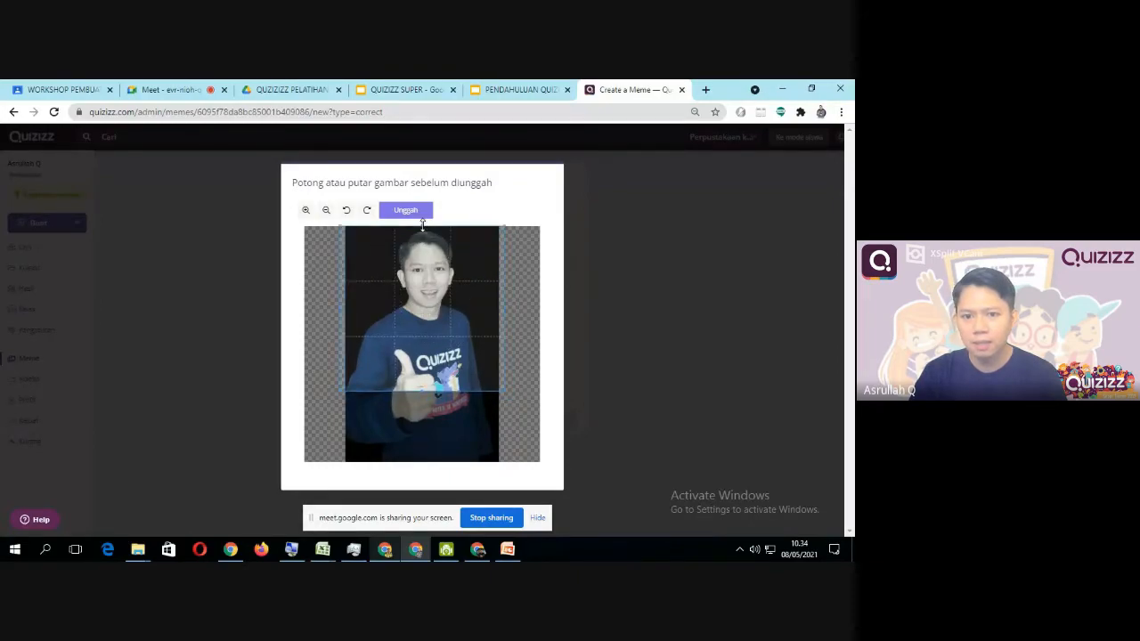
# Step: Zoom the photo out inside the crop area, reposition the frame around the head and thumbs-up hand, and upload the cropped image
pyautogui.click(326, 211)
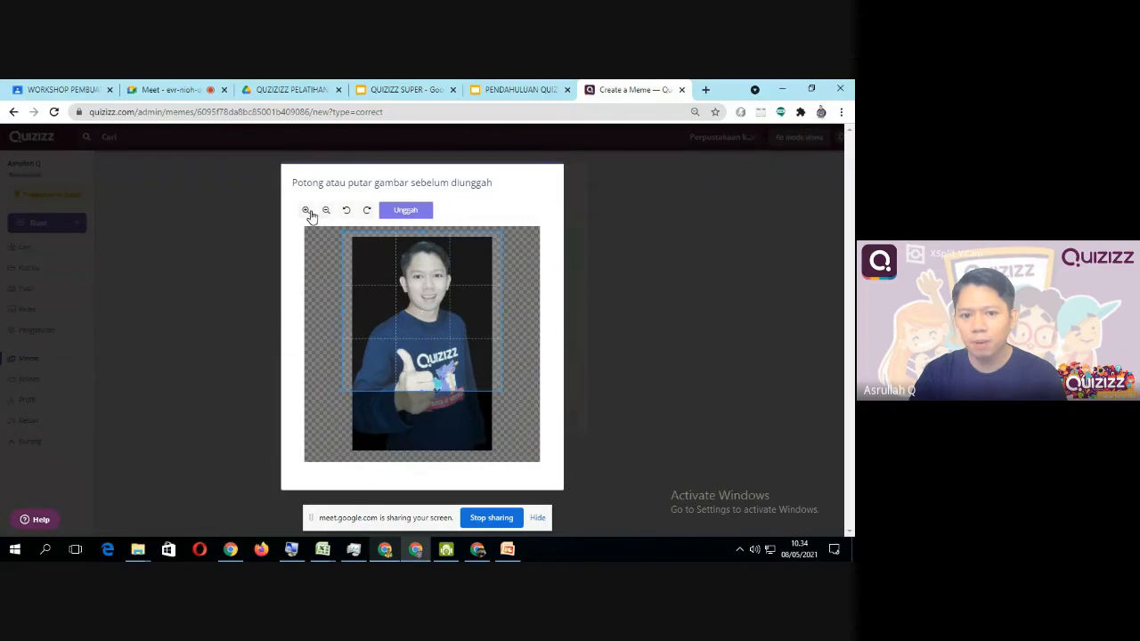
pyautogui.click(306, 212)
pyautogui.click(306, 212)
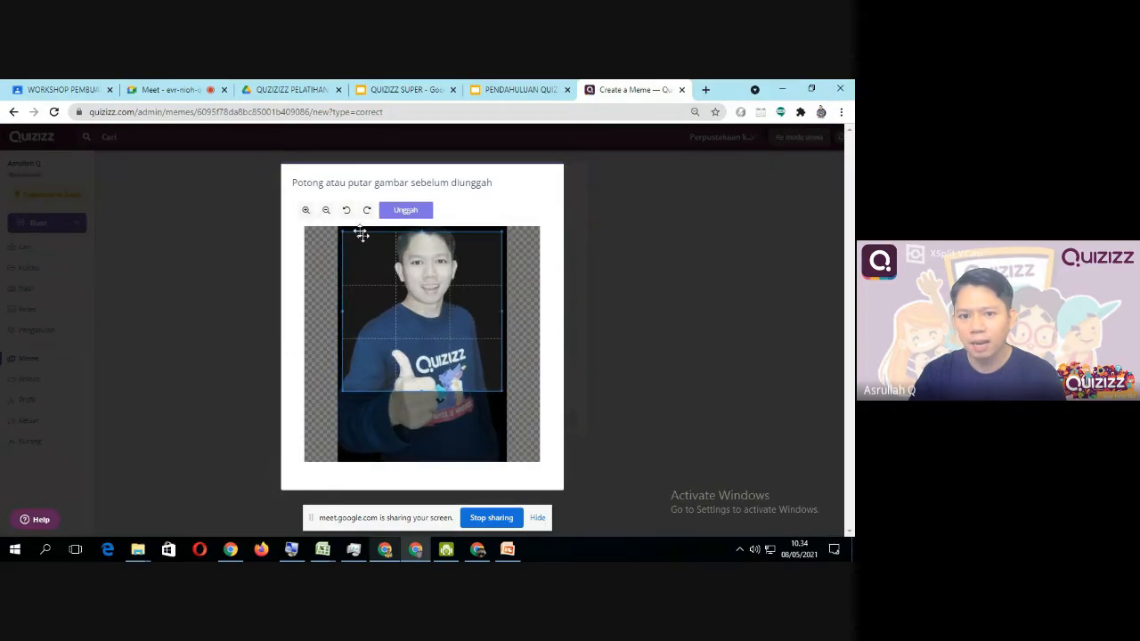
pyautogui.click(326, 210)
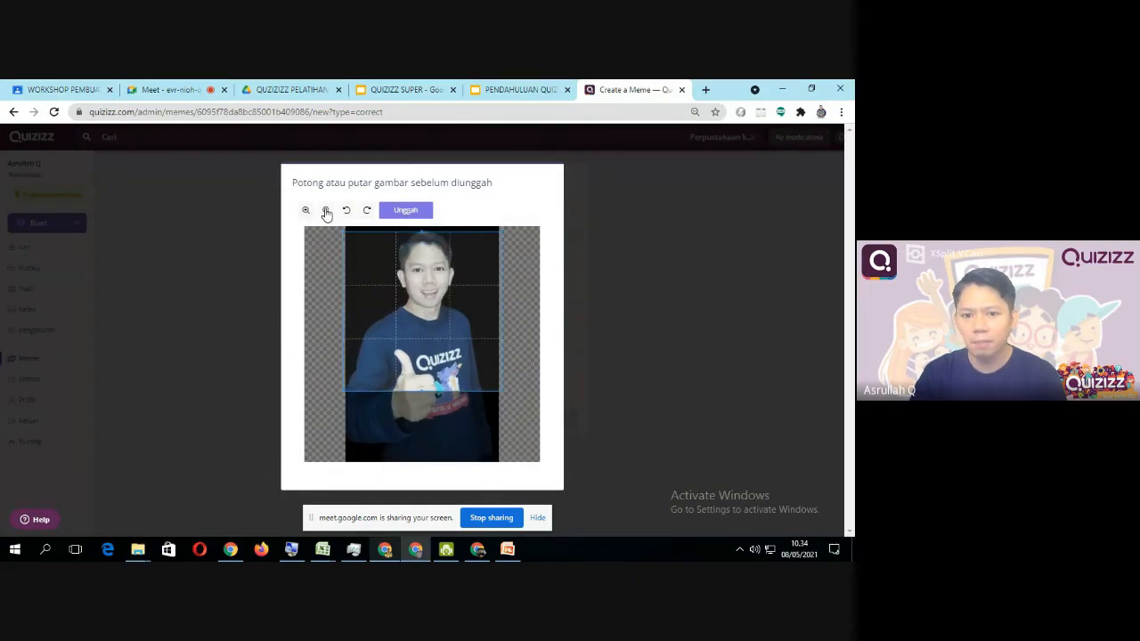
pyautogui.moveTo(424, 316); pyautogui.dragTo(424, 311)
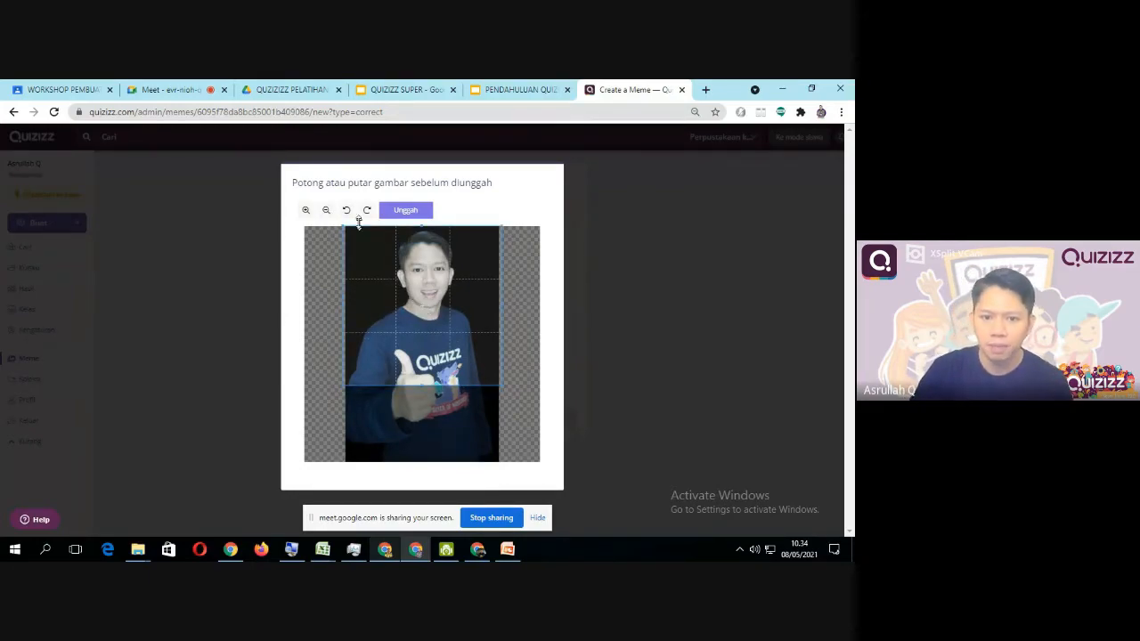
pyautogui.click(325, 214)
pyautogui.click(325, 214)
pyautogui.click(325, 214)
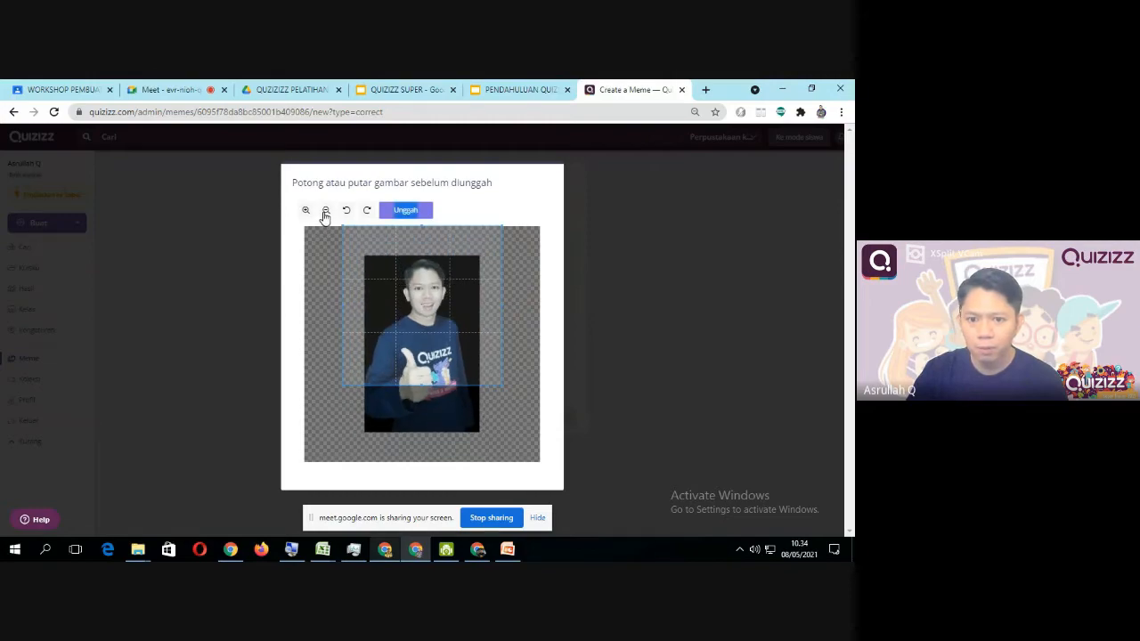
pyautogui.moveTo(425, 295); pyautogui.dragTo(422, 313)
pyautogui.moveTo(433, 317); pyautogui.dragTo(434, 321)
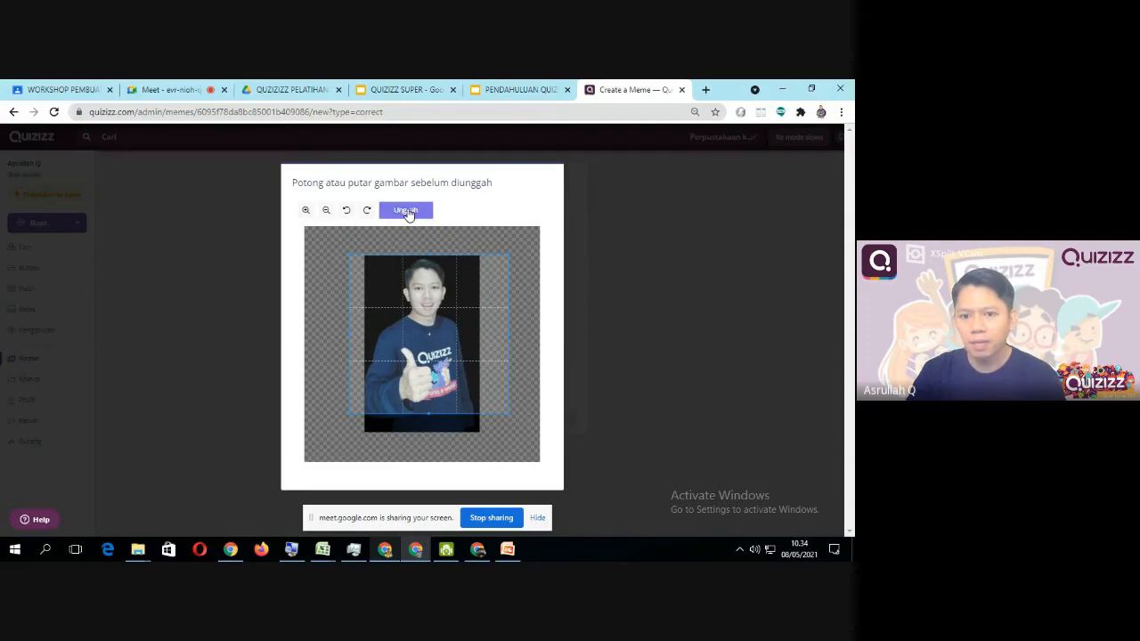
pyautogui.click(407, 214)
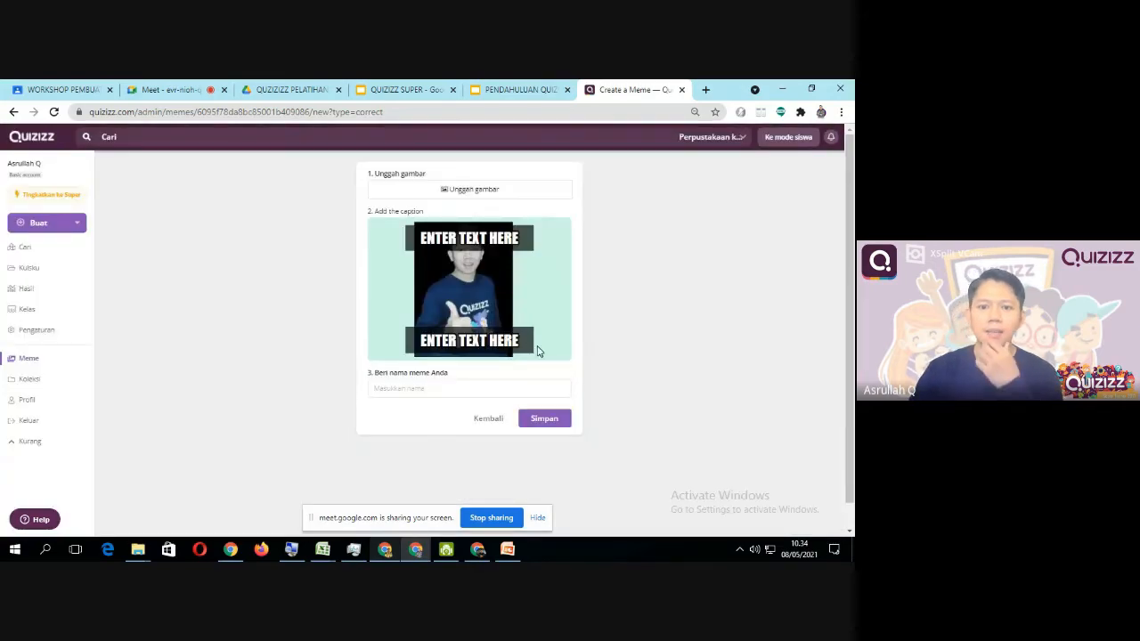
# Step: Caption the meme "JAWABAN BENAR" above and "MANTAP" below, and save it to the meme set
pyautogui.click(458, 239)
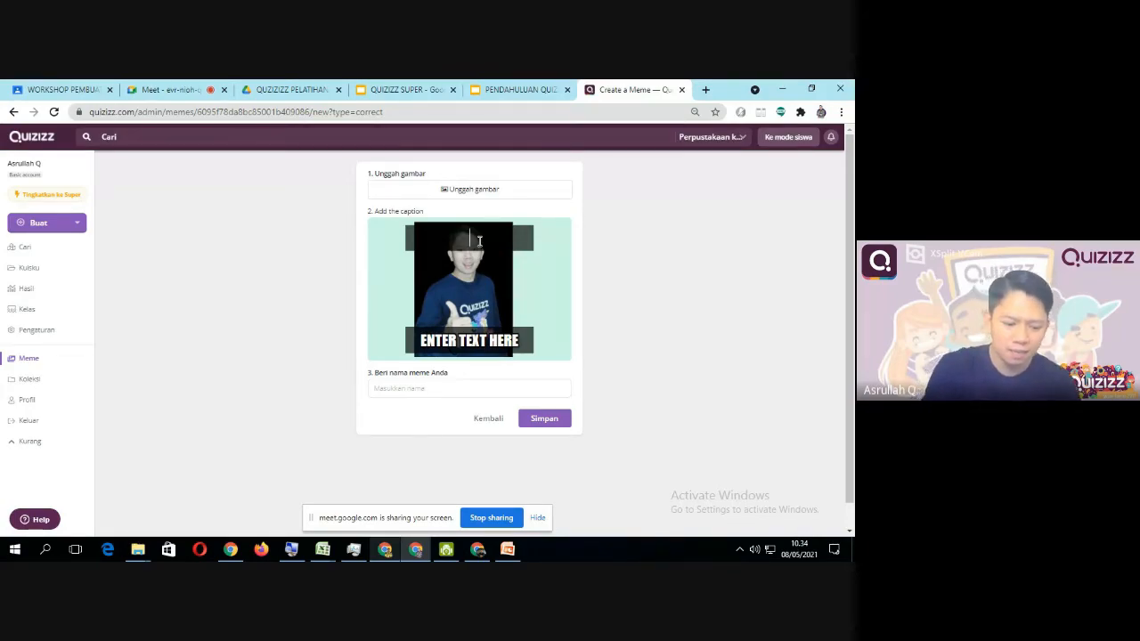
pyautogui.write('JAW')
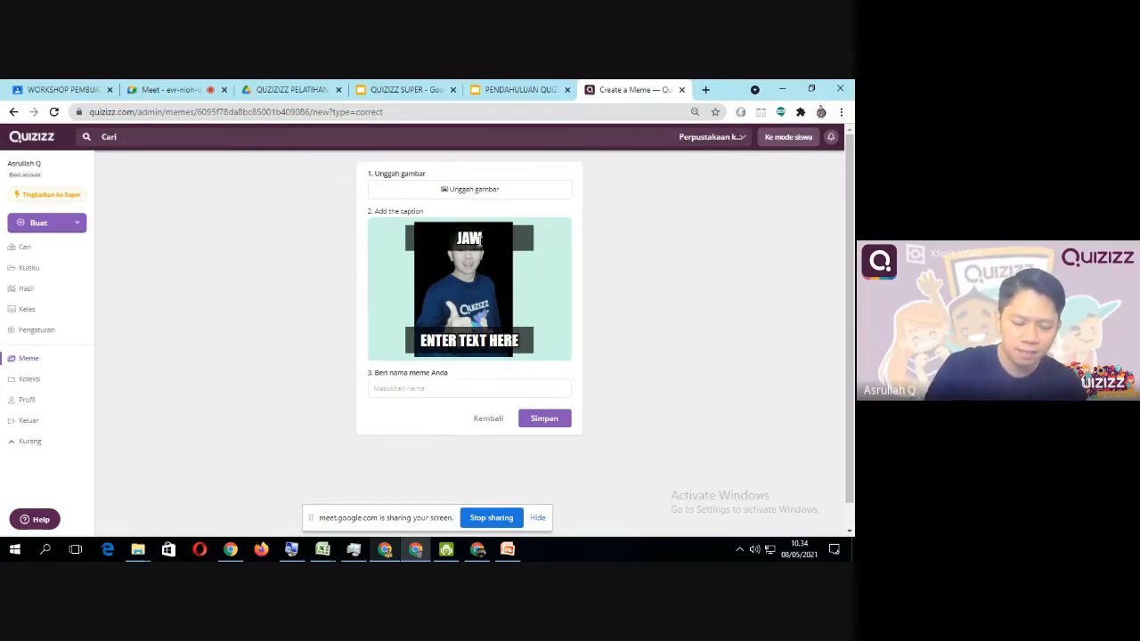
pyautogui.write('AN')
pyautogui.press('BackSpace')
pyautogui.press('BackSpace')
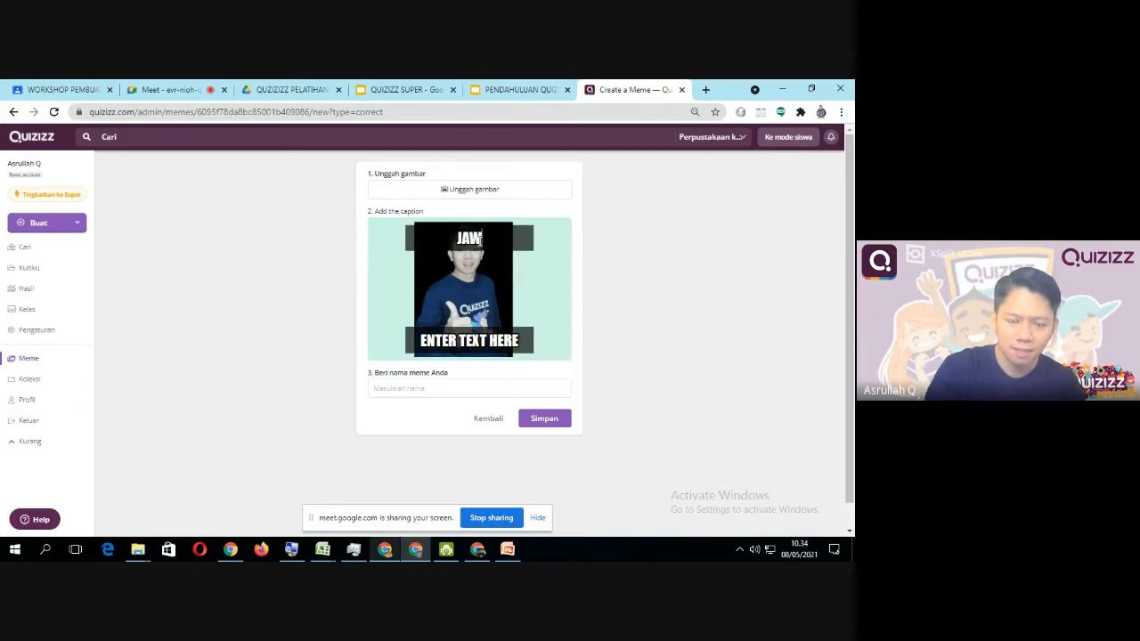
pyautogui.write('ABAN BENAR')
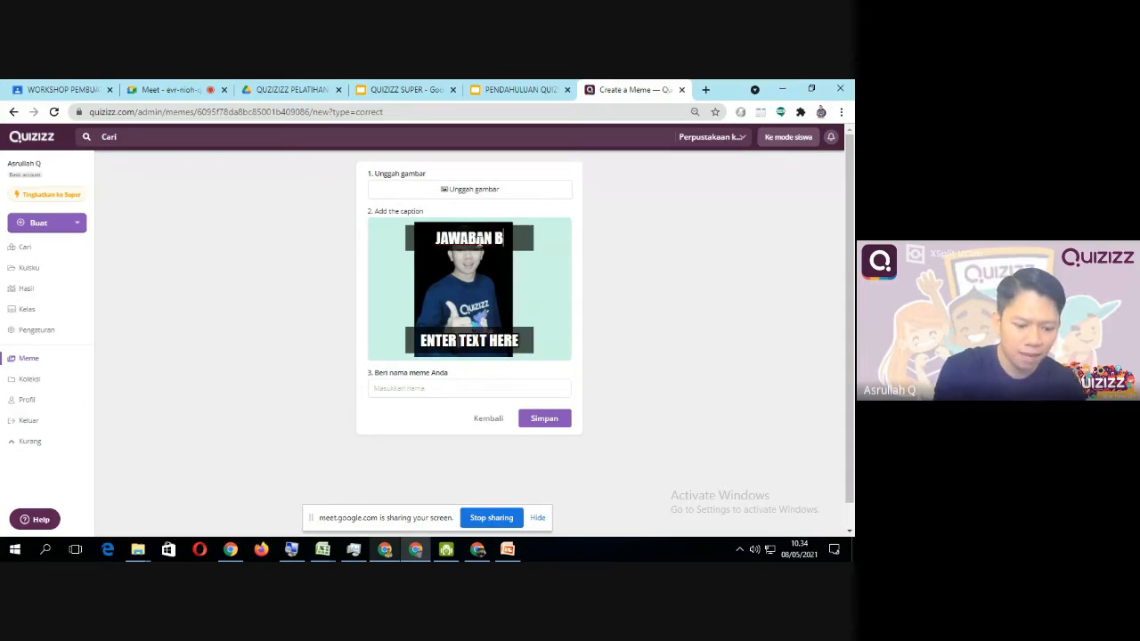
pyautogui.click(510, 336)
pyautogui.write('MANTAP')
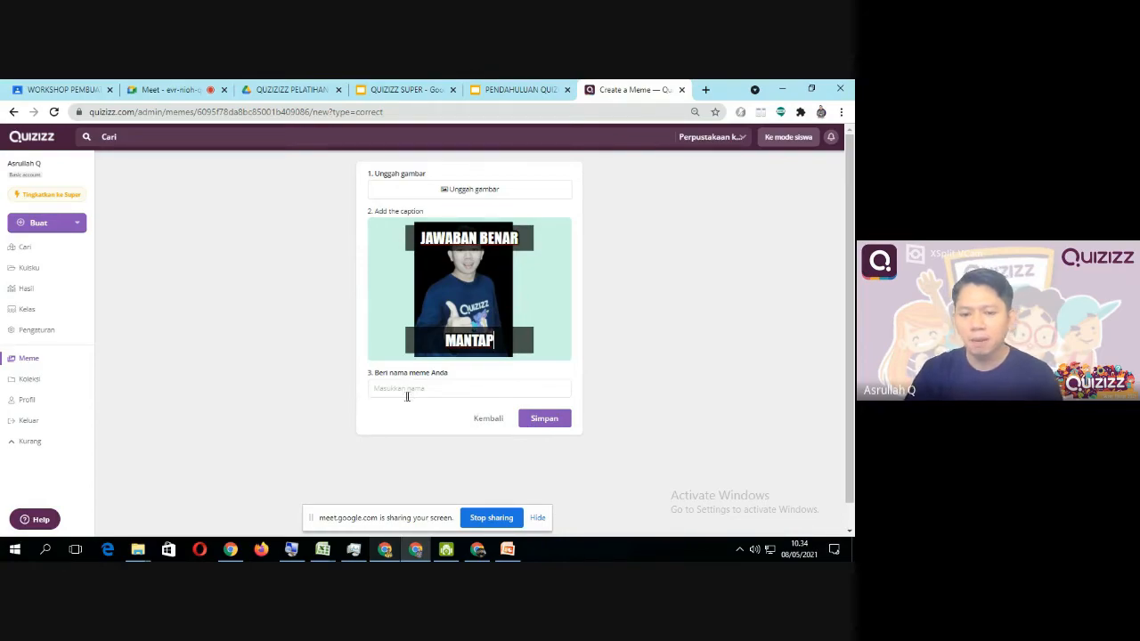
pyautogui.click(545, 420)
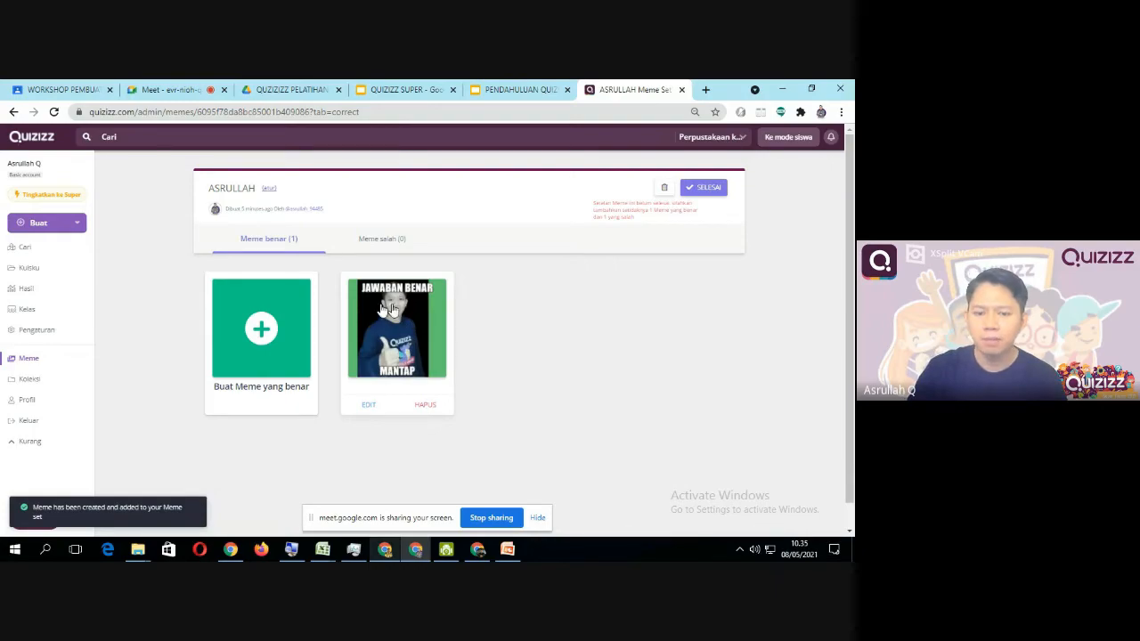
# Step: Start a second correct-answer meme and load the image "benar 2" from the Desktop folder
pyautogui.click(261, 332)
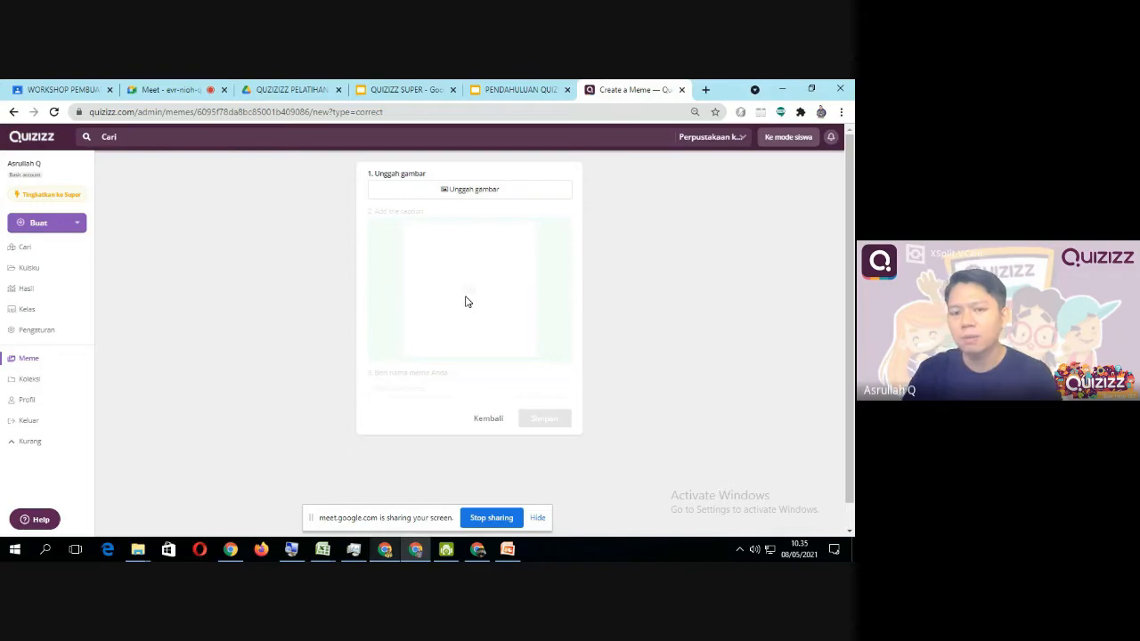
pyautogui.click(472, 190)
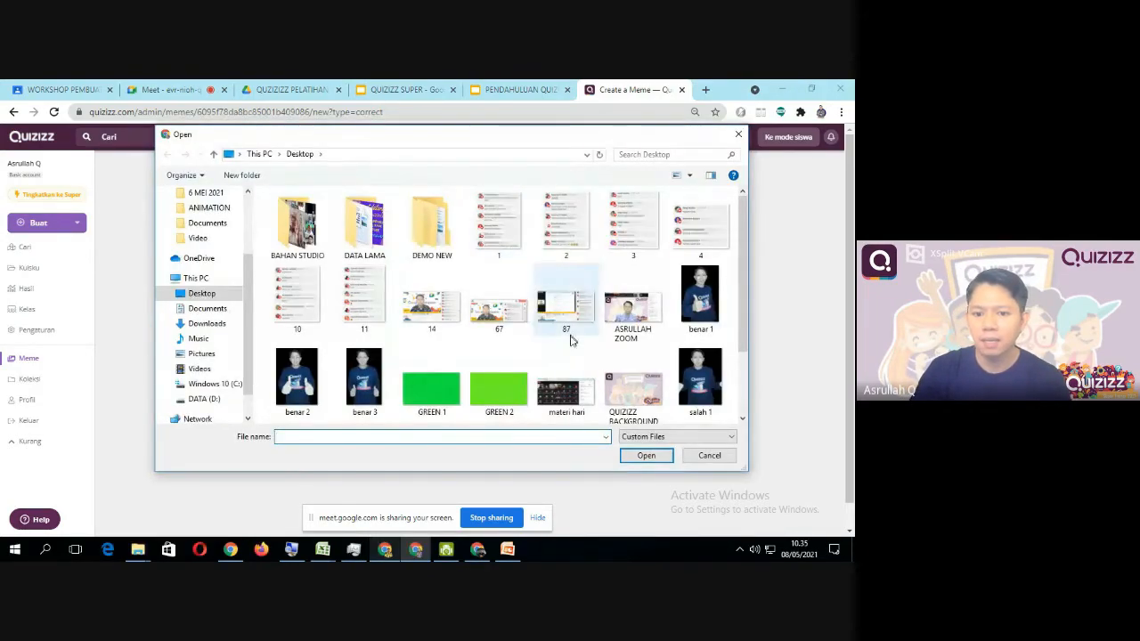
pyautogui.scroll(-1, 647, 374)
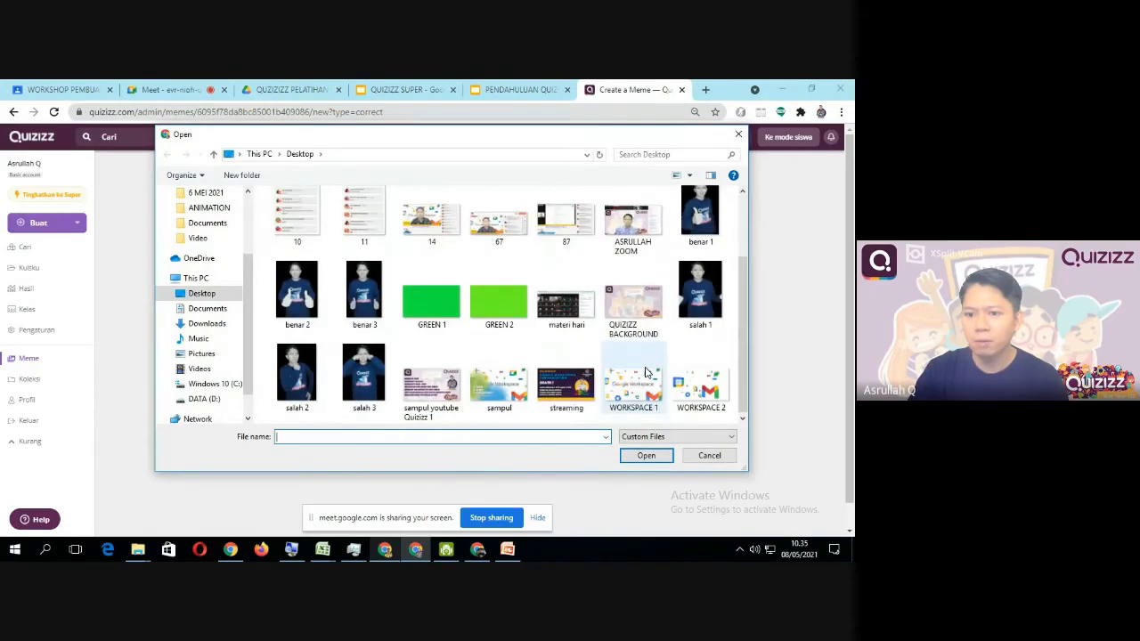
pyautogui.click(301, 303)
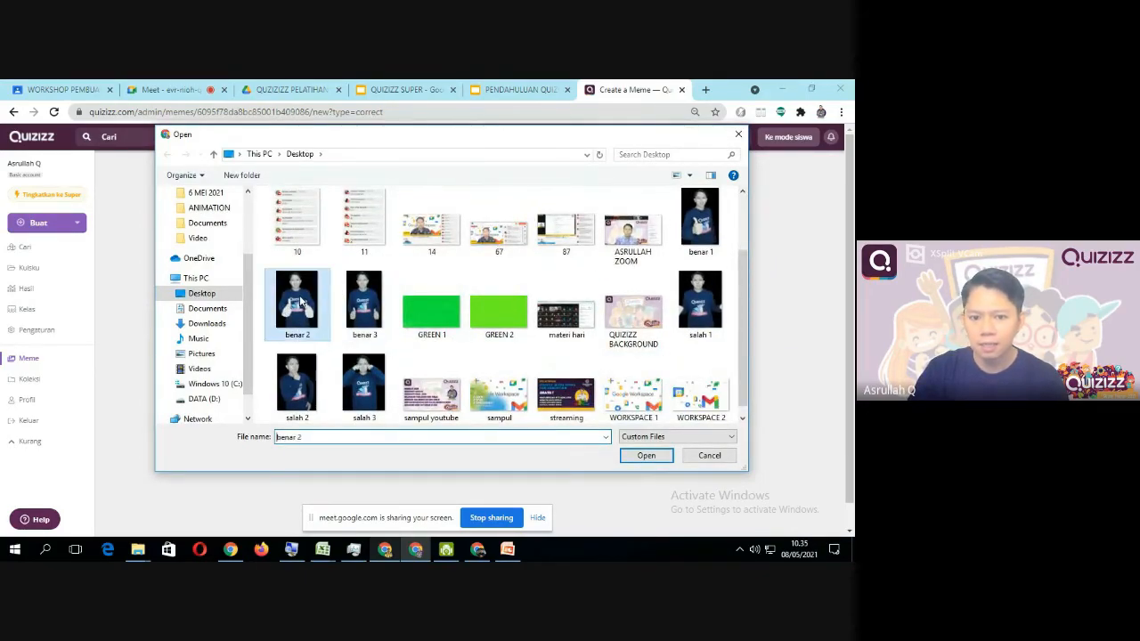
pyautogui.click(648, 456)
# Step: Zoom the photo out, size and position the crop frame around the head and both raised thumbs, and upload the cropped image
pyautogui.moveTo(400, 309); pyautogui.dragTo(402, 278)
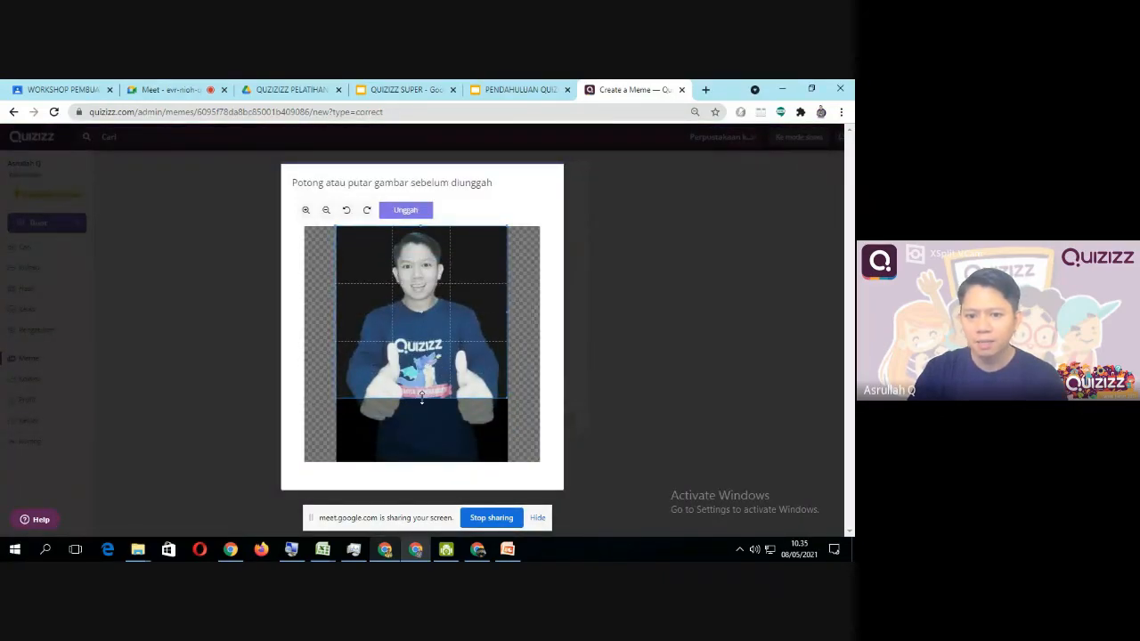
pyautogui.moveTo(422, 398); pyautogui.dragTo(424, 437)
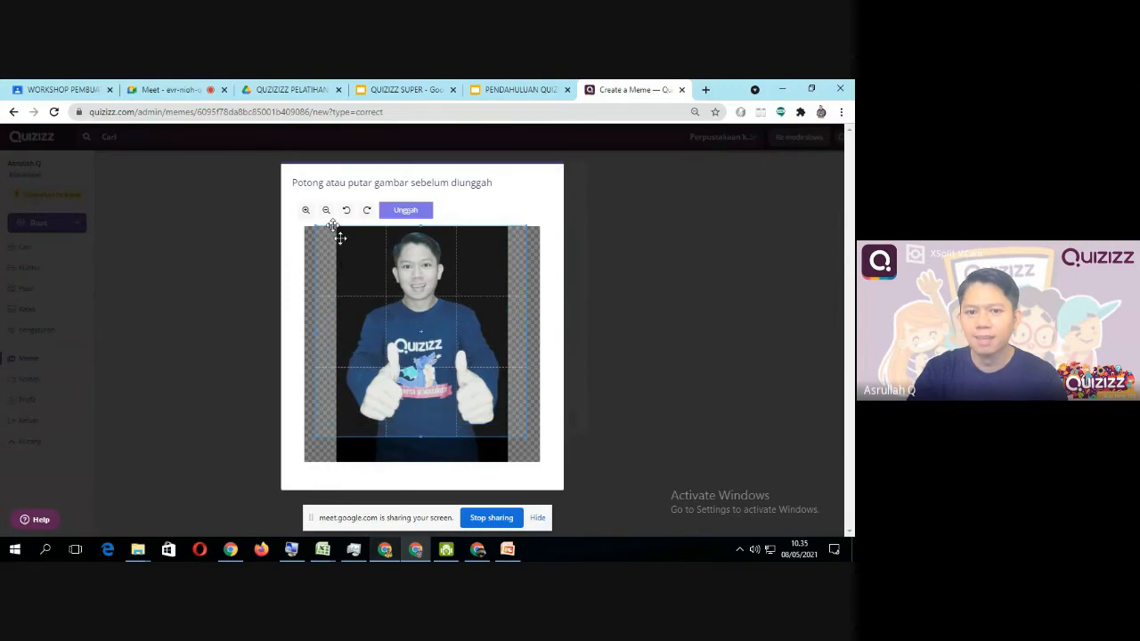
pyautogui.click(326, 212)
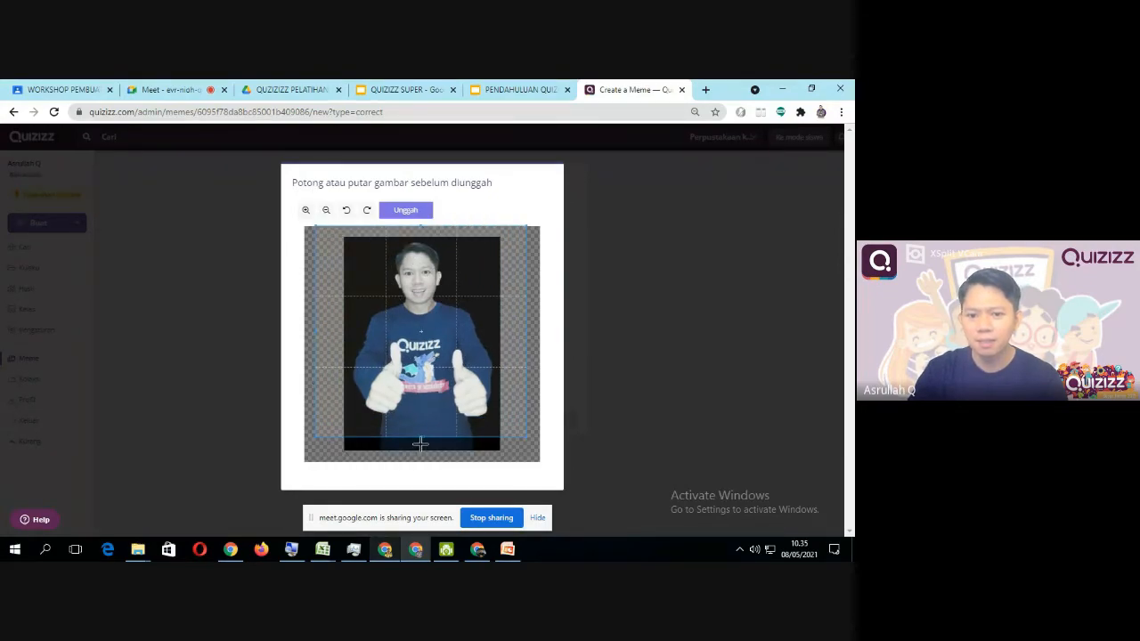
pyautogui.moveTo(523, 438); pyautogui.dragTo(503, 416)
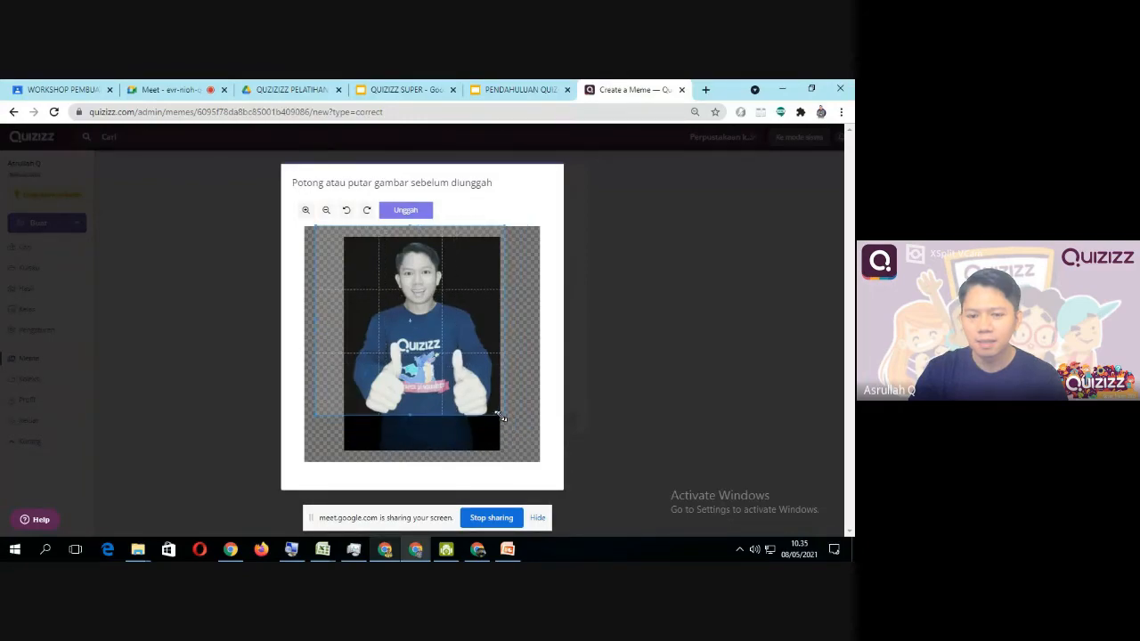
pyautogui.moveTo(374, 341); pyautogui.dragTo(394, 353)
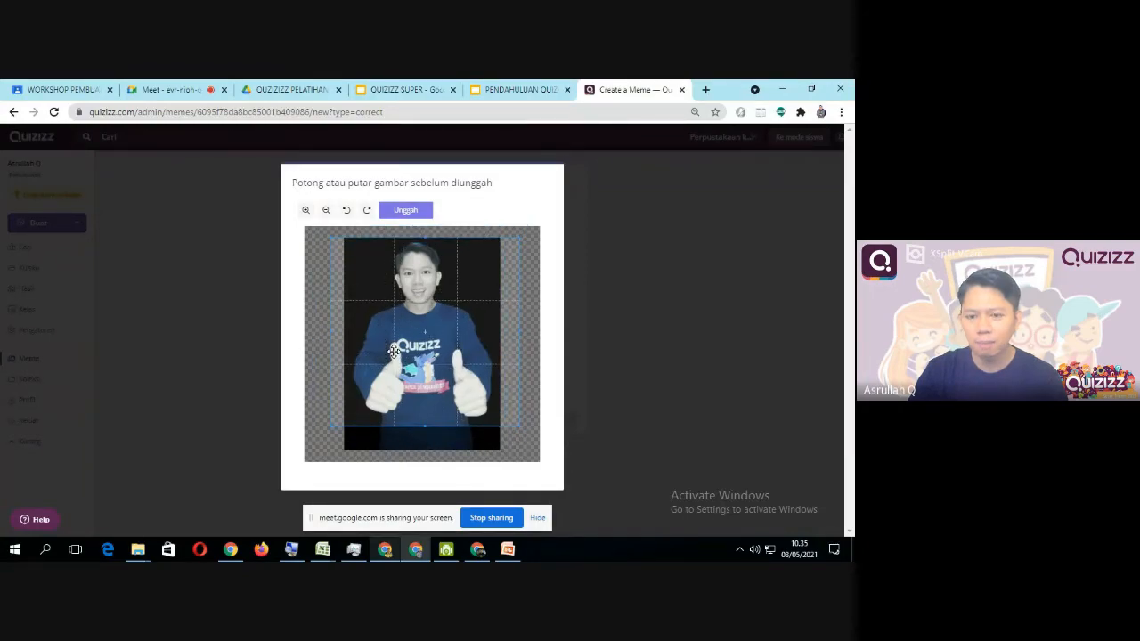
pyautogui.click(408, 210)
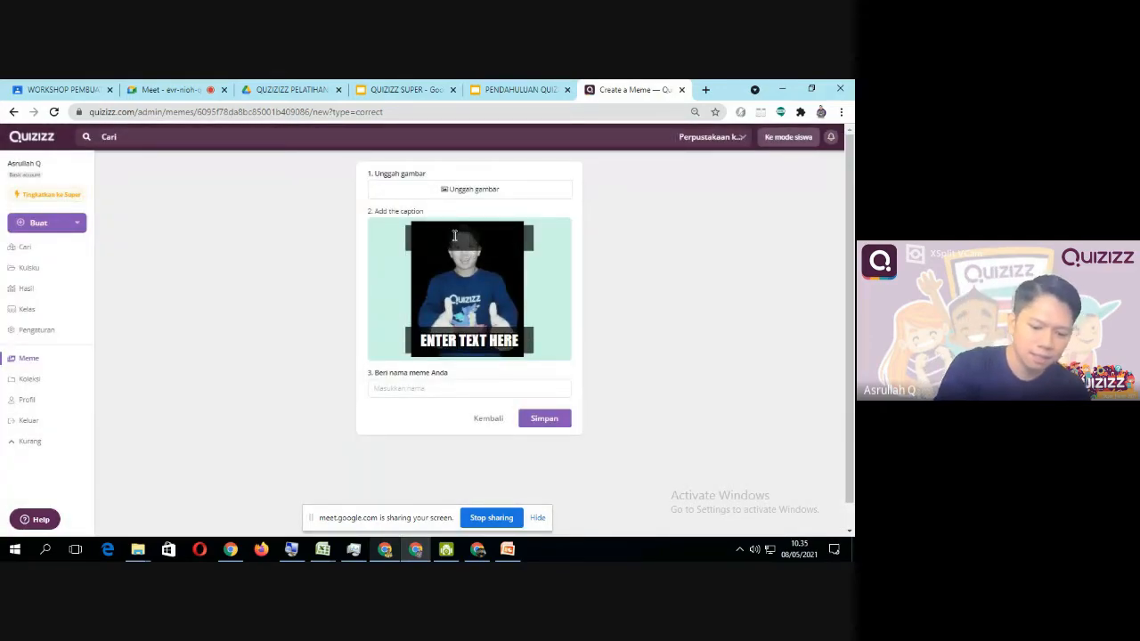
# Step: Caption the meme "LANJUTKAN" above and "KOMANDAN" below, and save it to the meme set
pyautogui.write('LANJUTKAN')
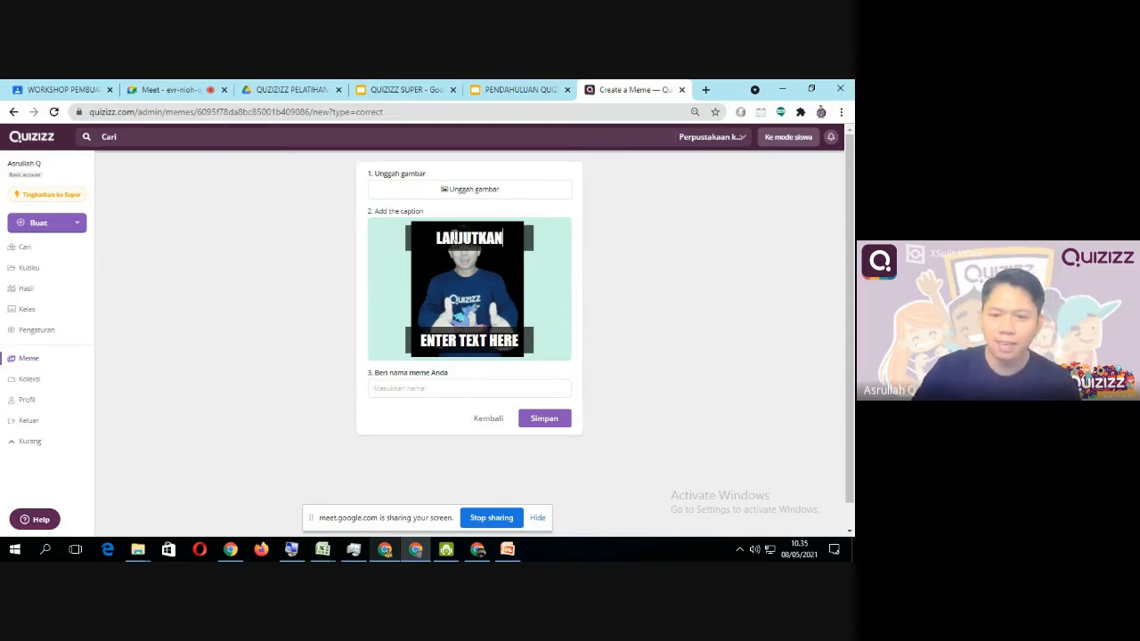
pyautogui.click(480, 334)
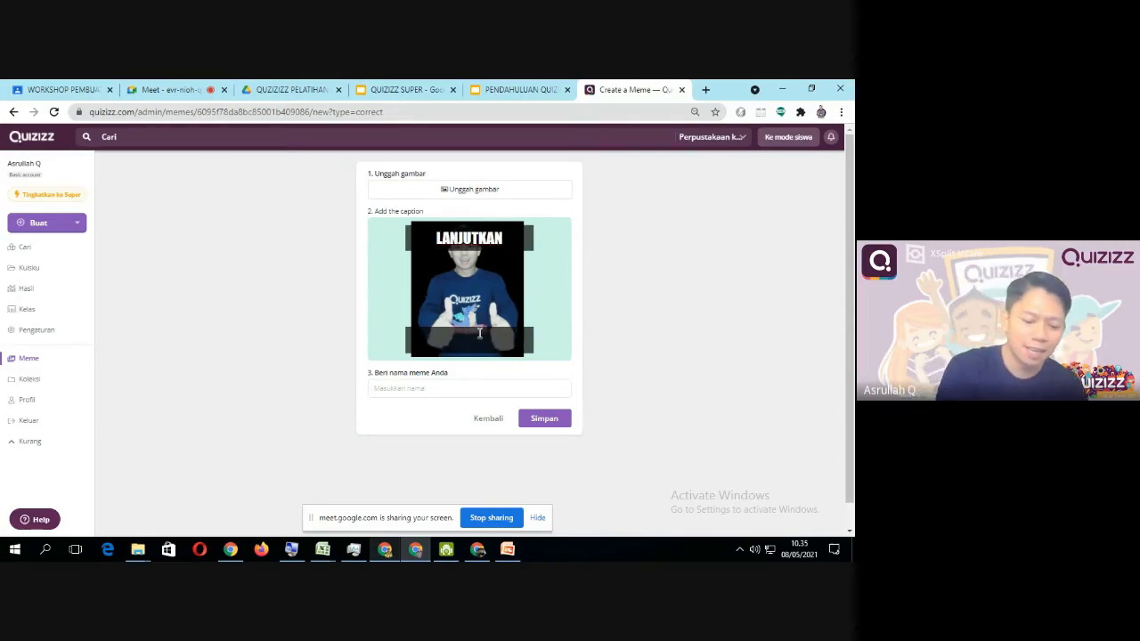
pyautogui.write('KOMANDAN')
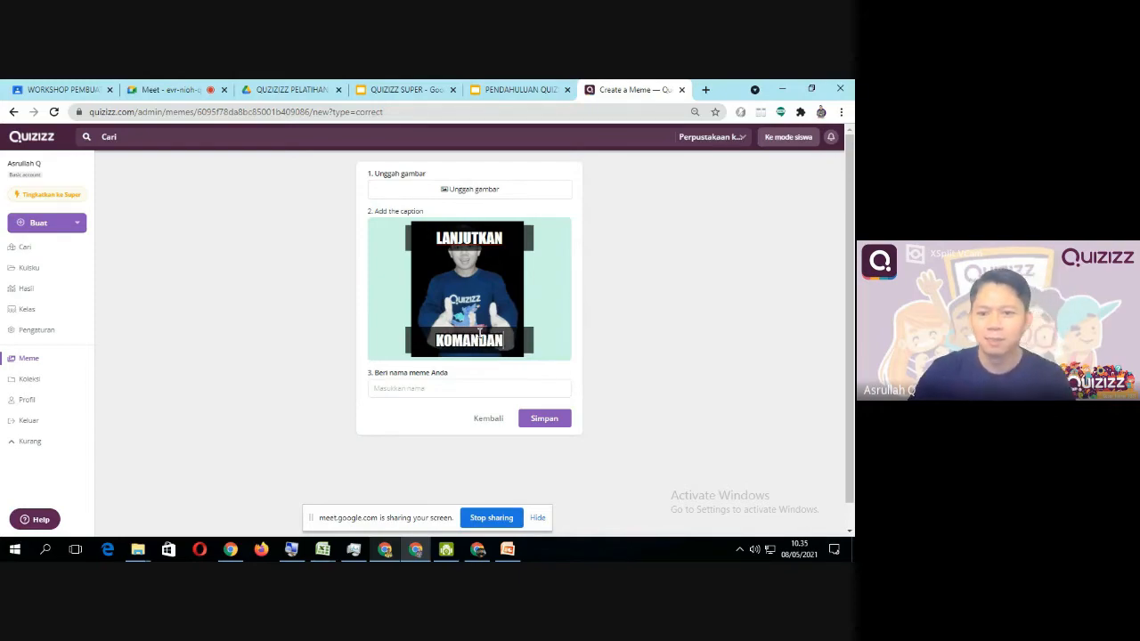
pyautogui.click(541, 420)
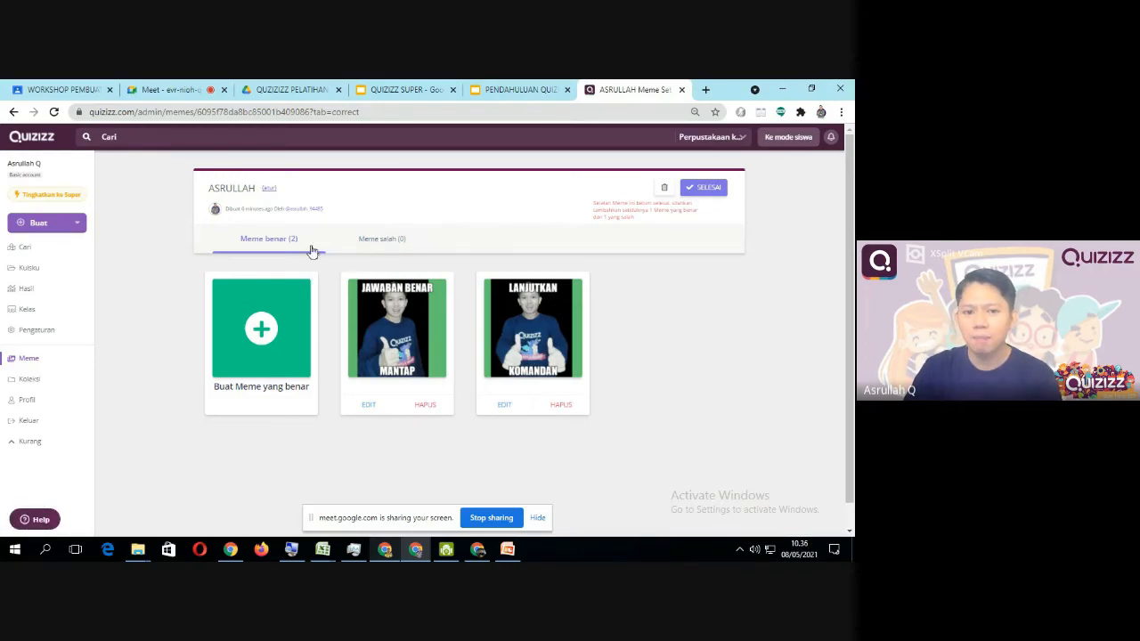
# Step: Start a wrong-answer meme in the set and load the image "salah 2" from the Desktop folder
pyautogui.click(382, 241)
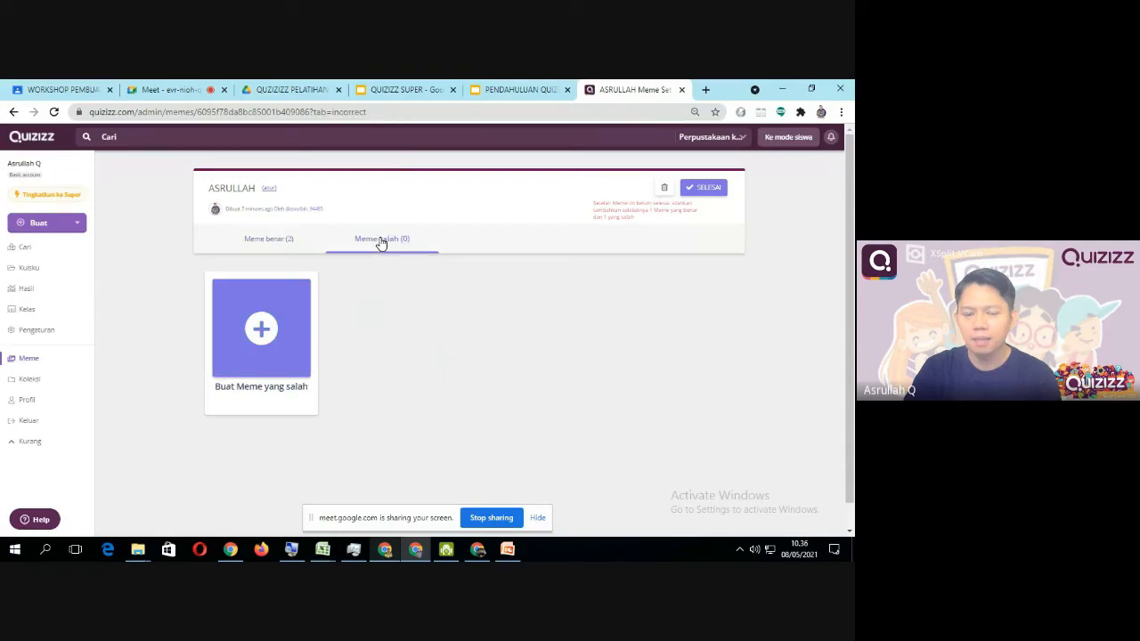
pyautogui.click(263, 331)
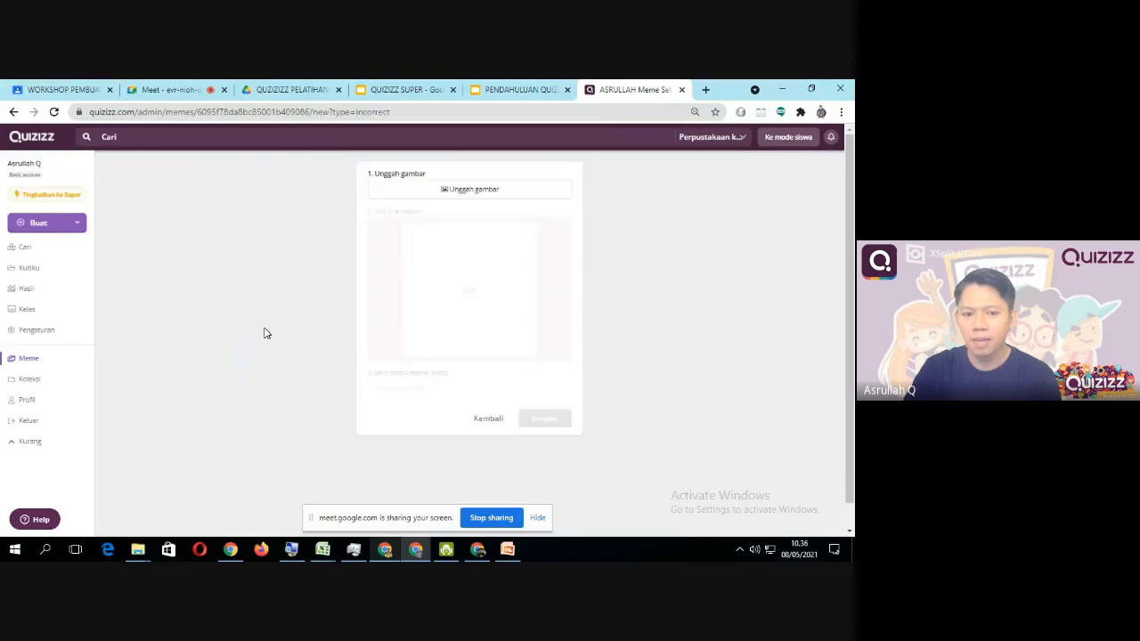
pyautogui.click(471, 195)
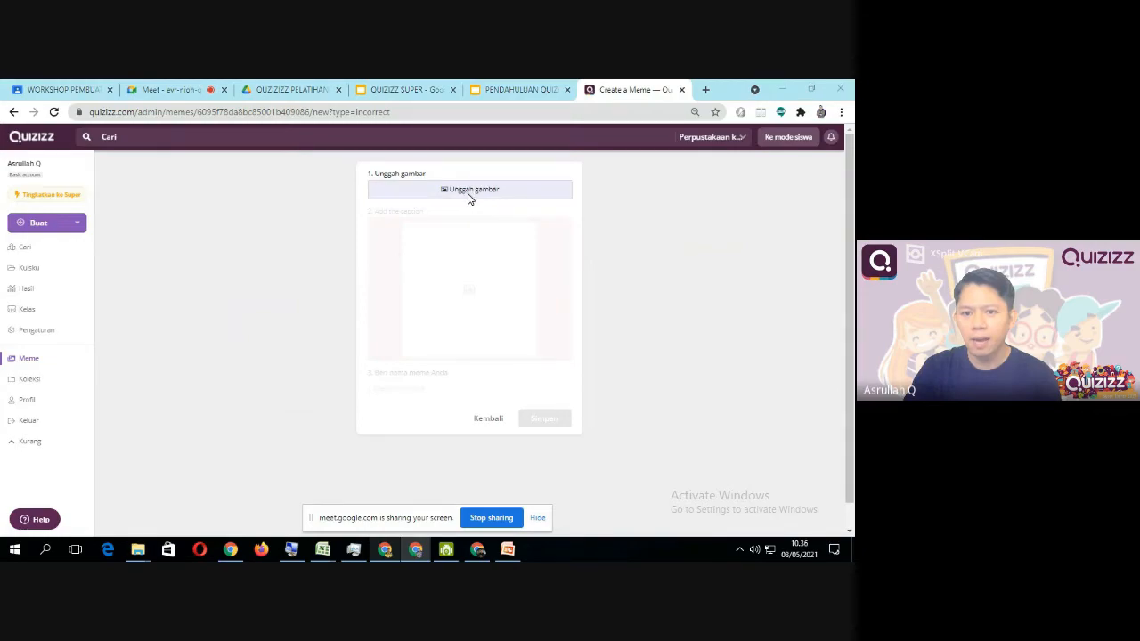
pyautogui.scroll(-1, 478, 340)
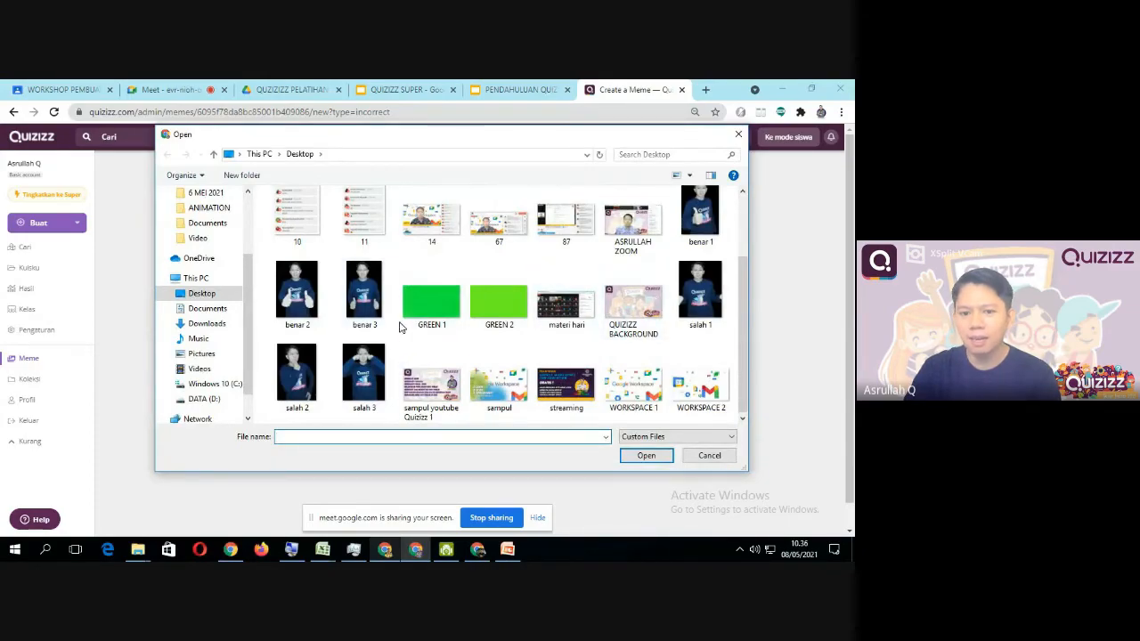
pyautogui.click(299, 378)
pyautogui.click(646, 455)
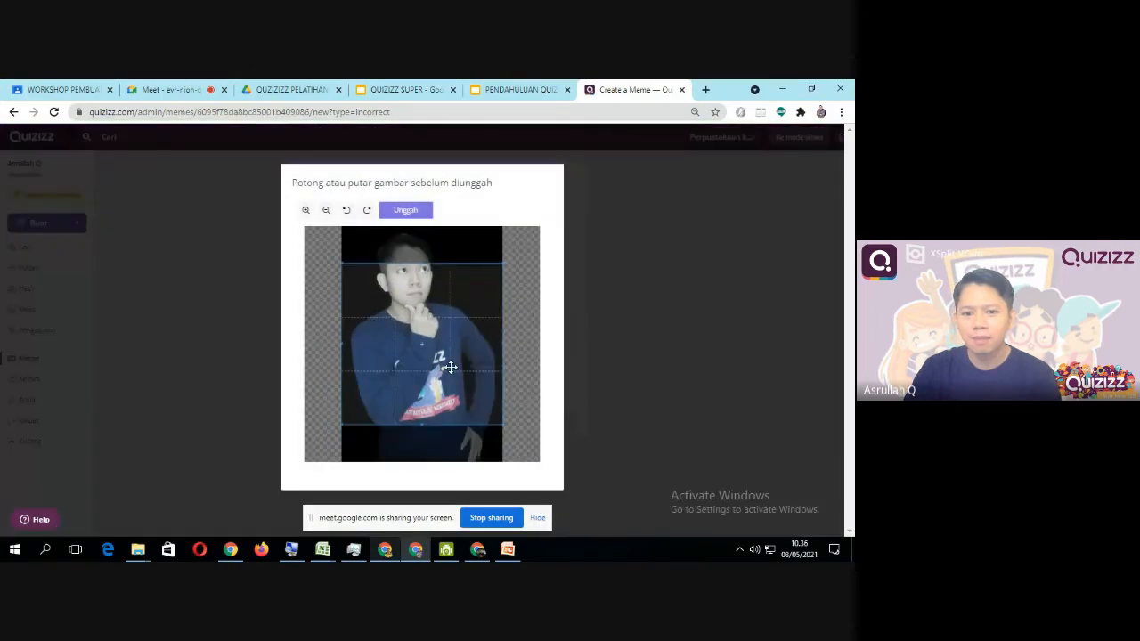
# Step: Zoom the photo out twice, position the crop frame from above the head to the shirt print, and upload the cropped image
pyautogui.moveTo(450, 367); pyautogui.dragTo(447, 326)
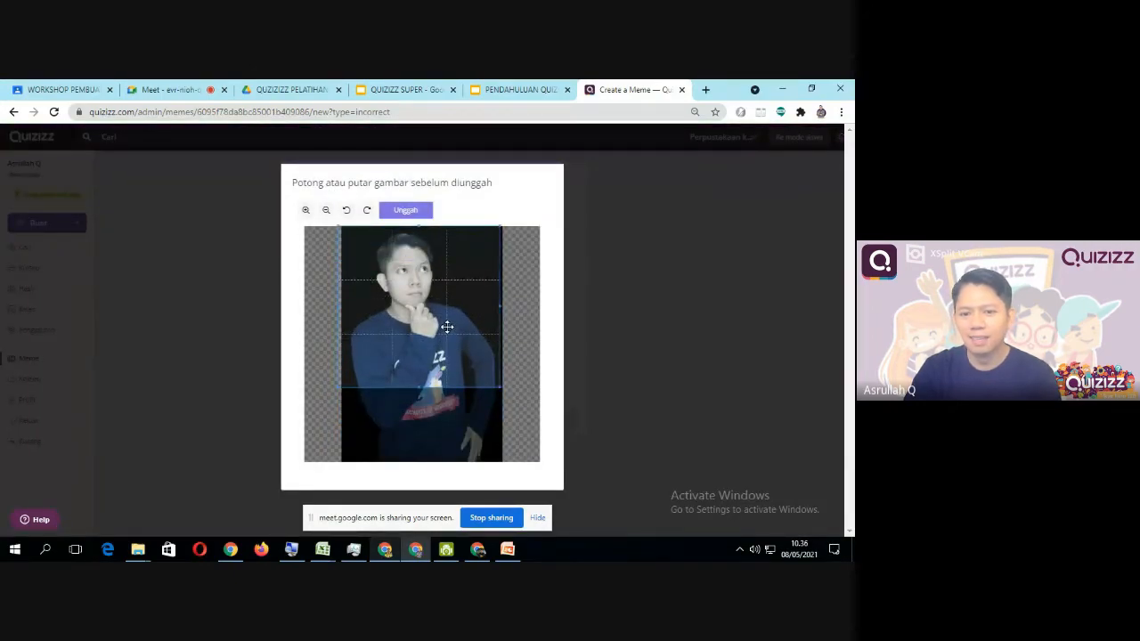
pyautogui.click(326, 210)
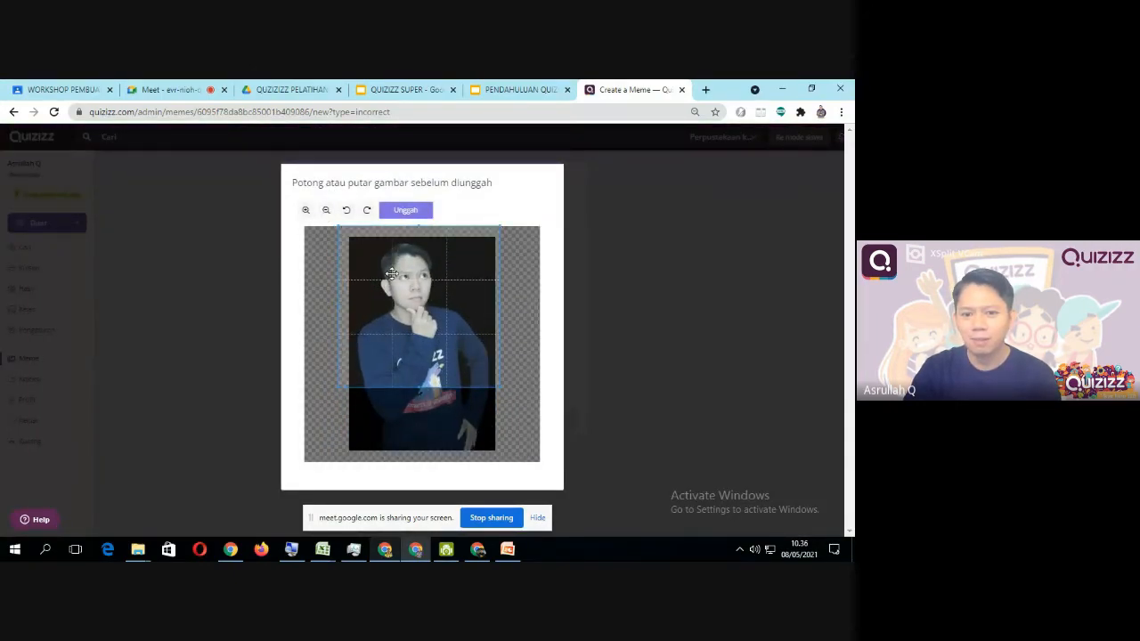
pyautogui.moveTo(391, 273); pyautogui.dragTo(433, 283)
pyautogui.click(326, 212)
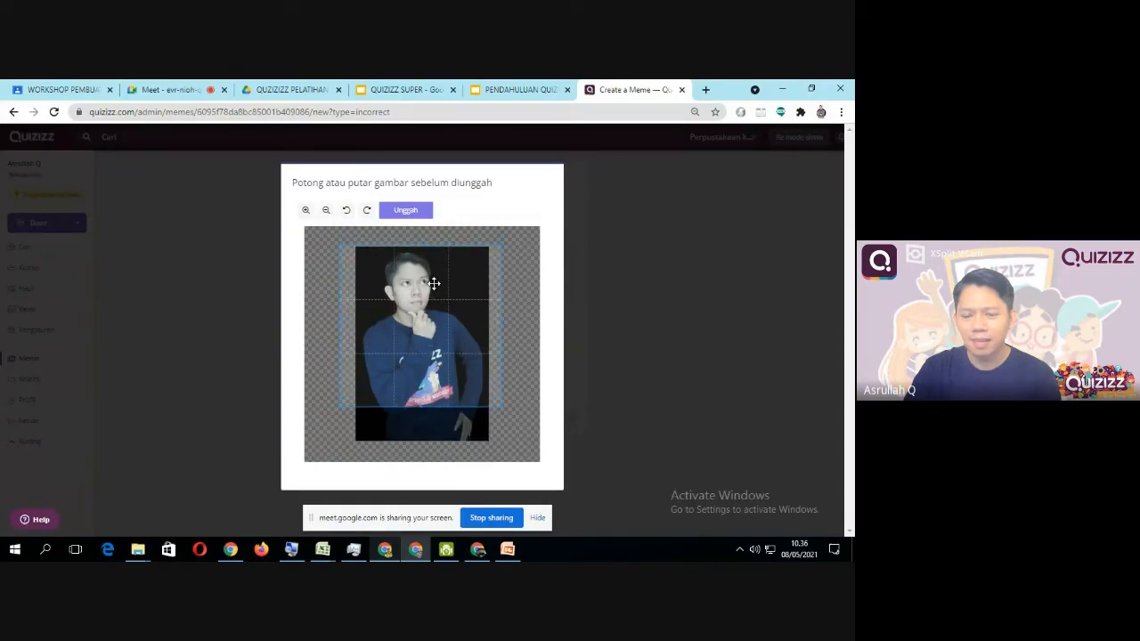
pyautogui.click(407, 211)
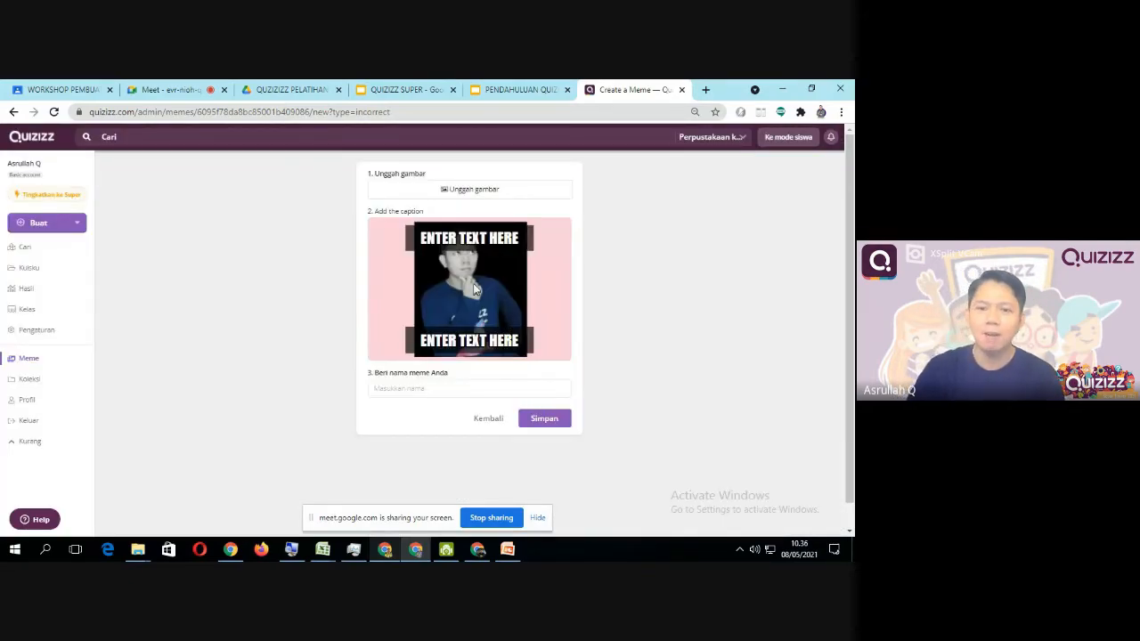
# Step: Caption the wrong-answer meme "DISINI TERKADANG" above and "SAYA MERASA SEDIH" below, and save it to the meme set
pyautogui.click(479, 238)
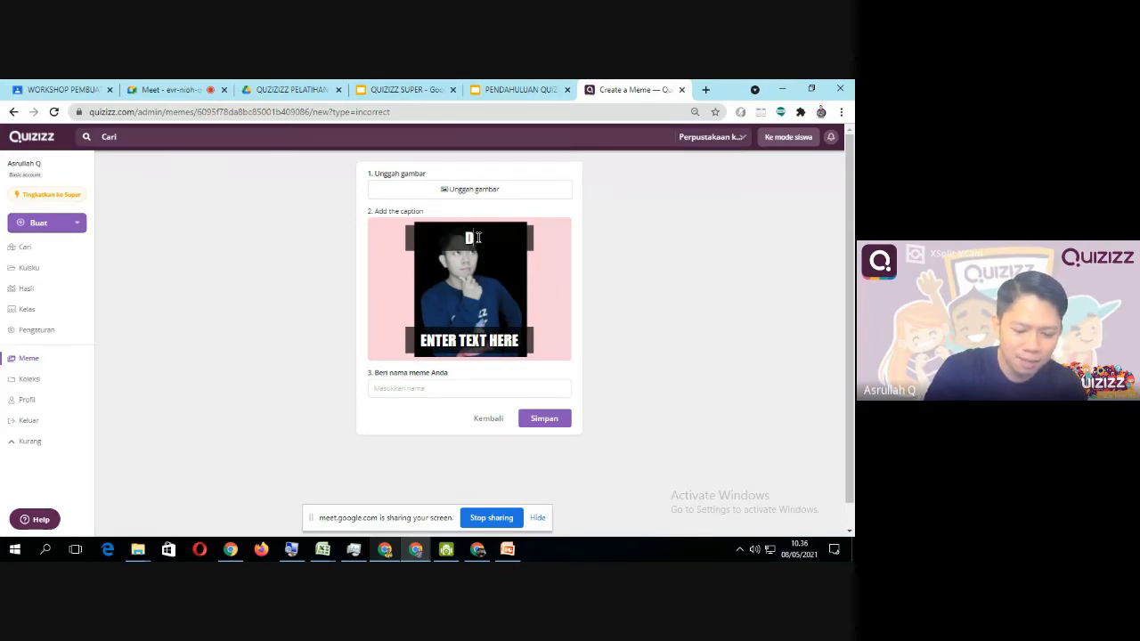
pyautogui.write('ISI')
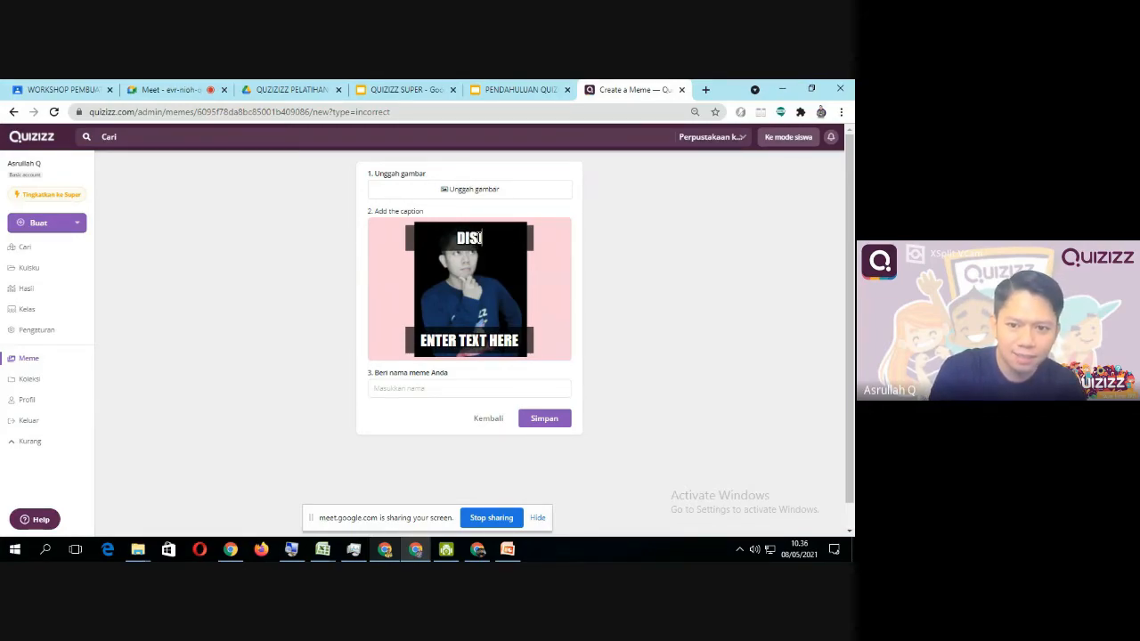
pyautogui.write('NI')
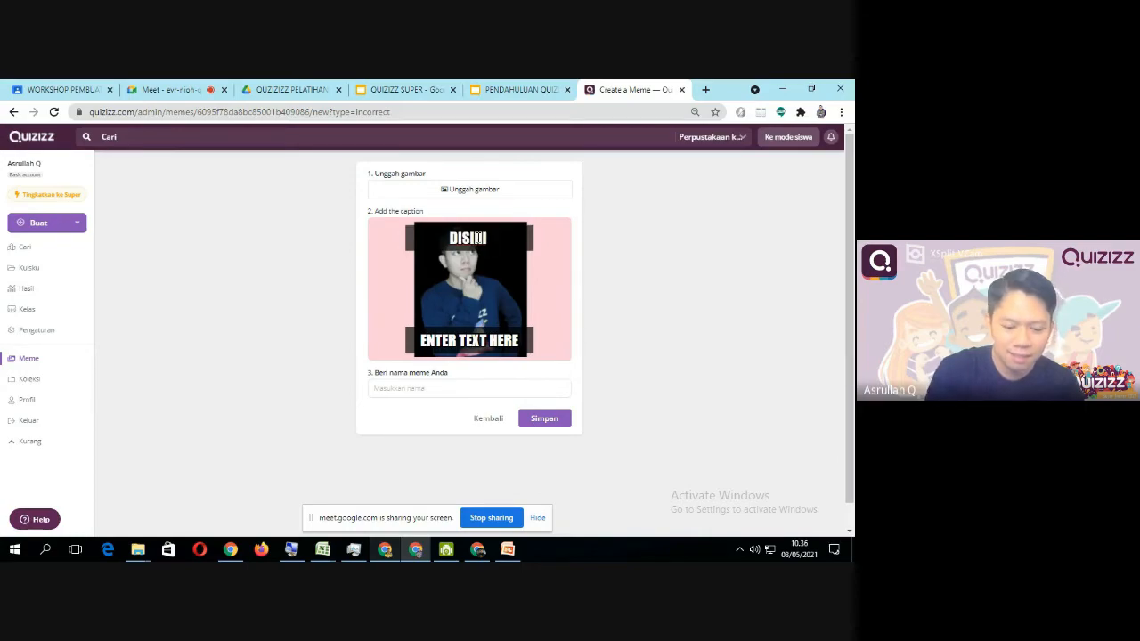
pyautogui.write(' TERKADA')
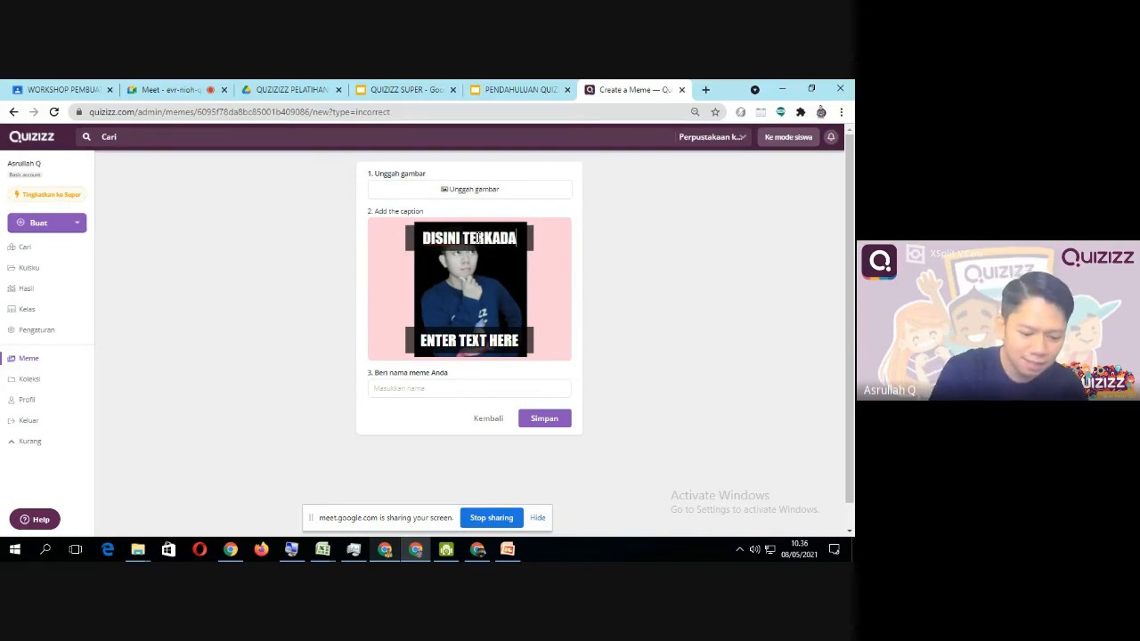
pyautogui.write('NG')
pyautogui.click(486, 341)
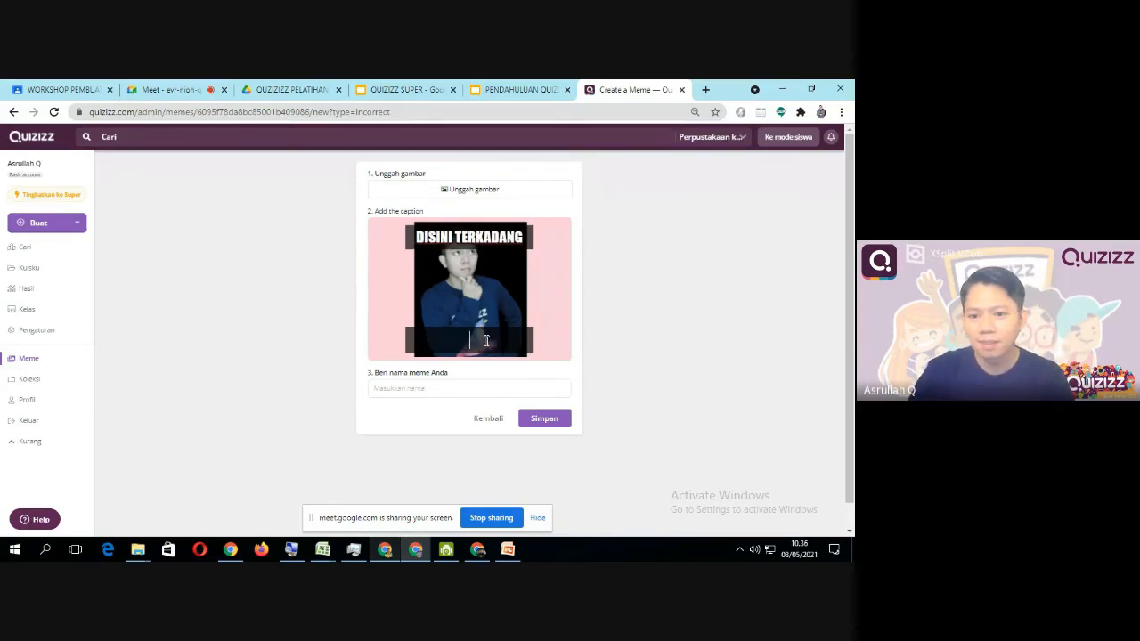
pyautogui.write('SAYA')
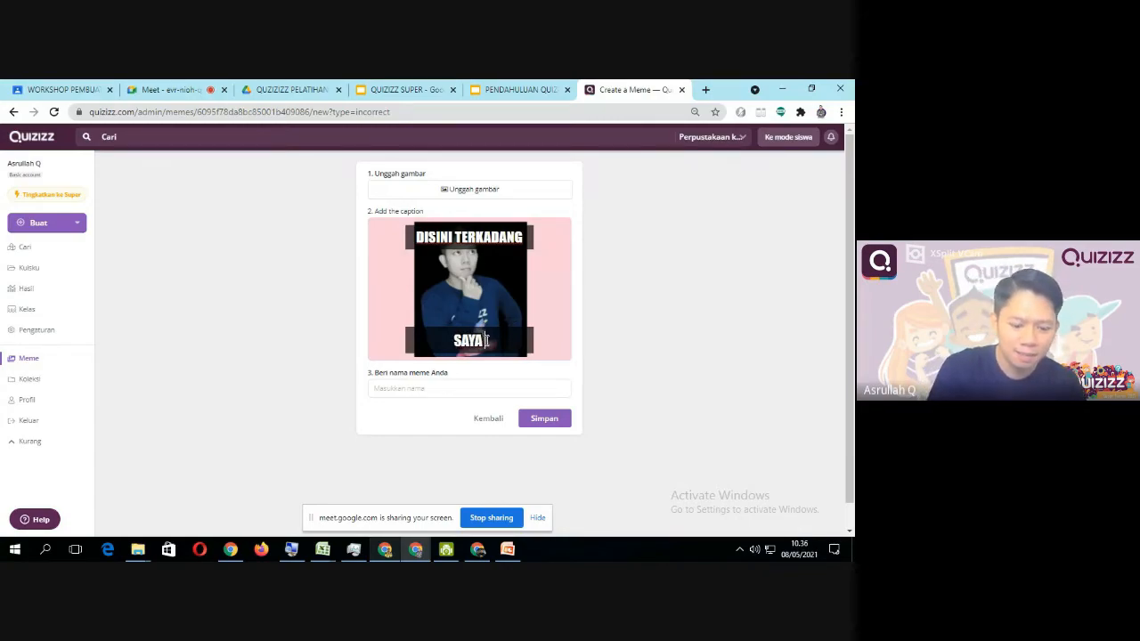
pyautogui.write(' MERASA S')
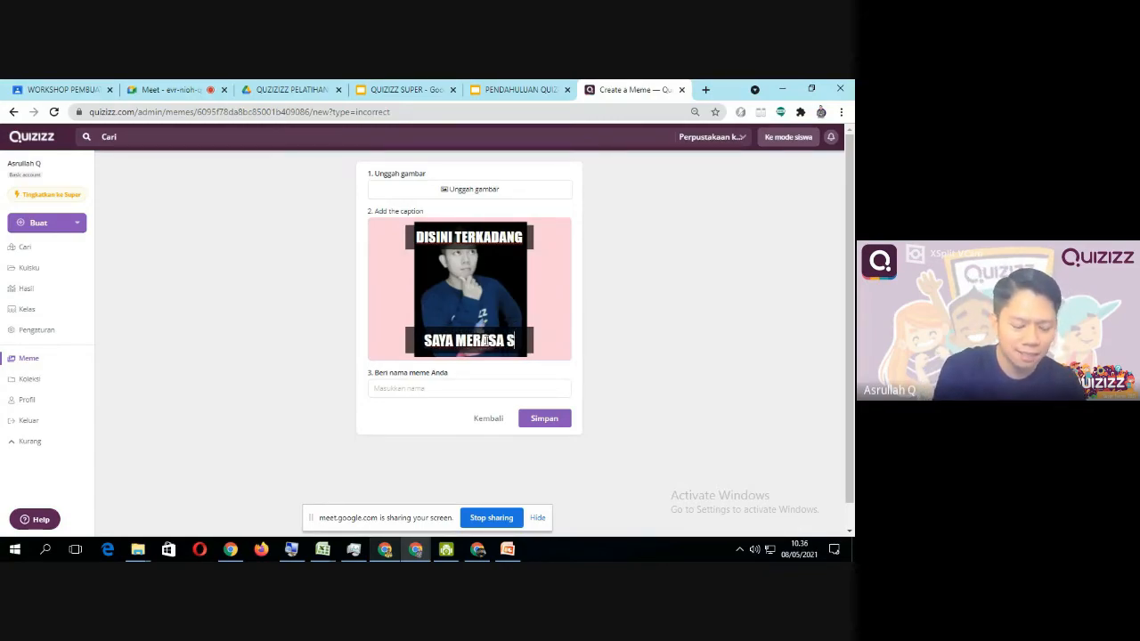
pyautogui.write('EDIH')
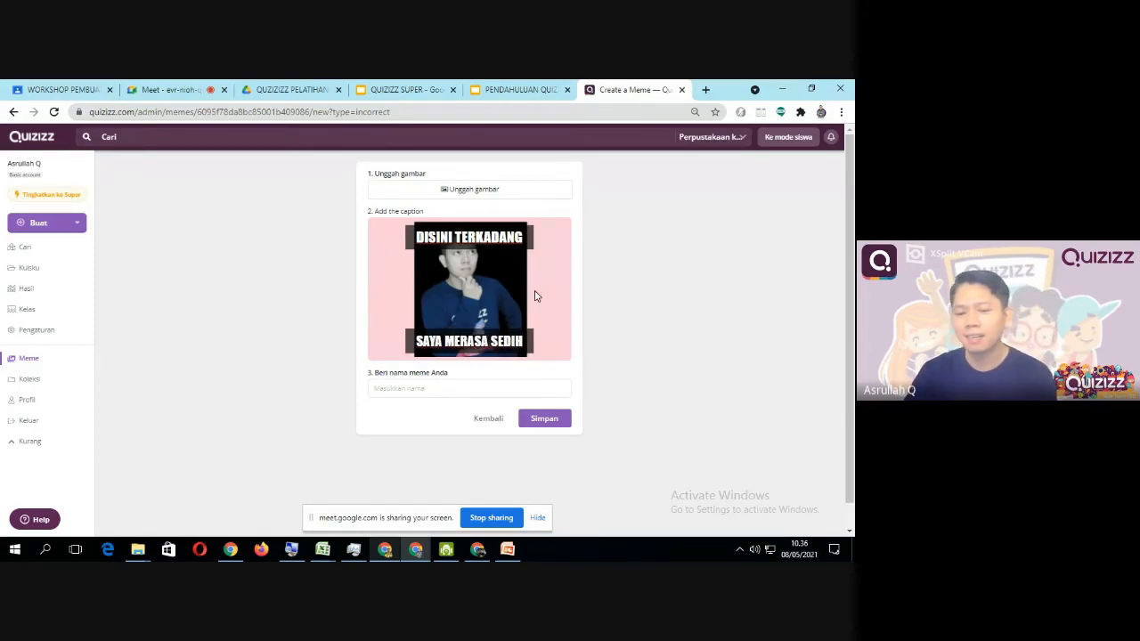
pyautogui.click(555, 423)
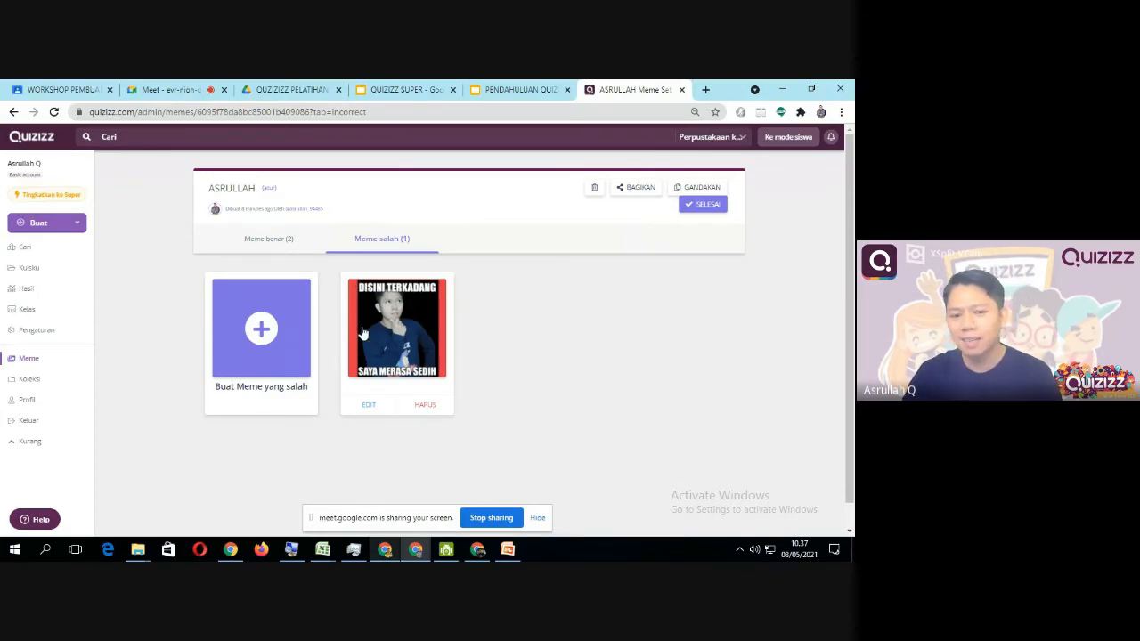
# Step: Create a second wrong-answer meme from the Desktop image "salah 3", cropped from above the head to the shirt print
pyautogui.click(270, 333)
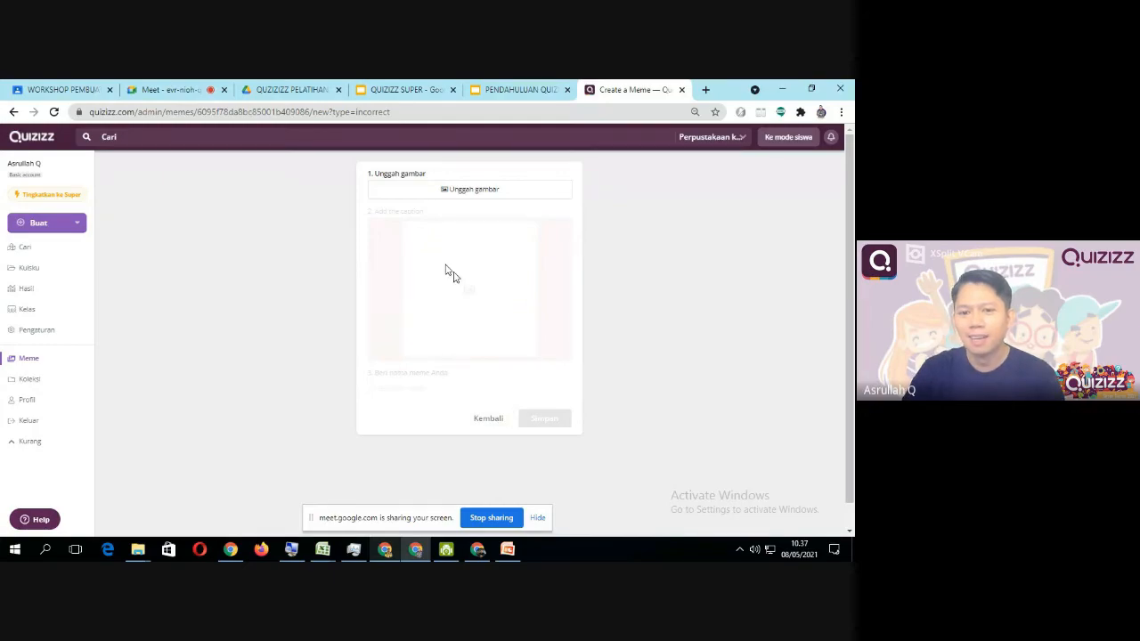
pyautogui.click(468, 192)
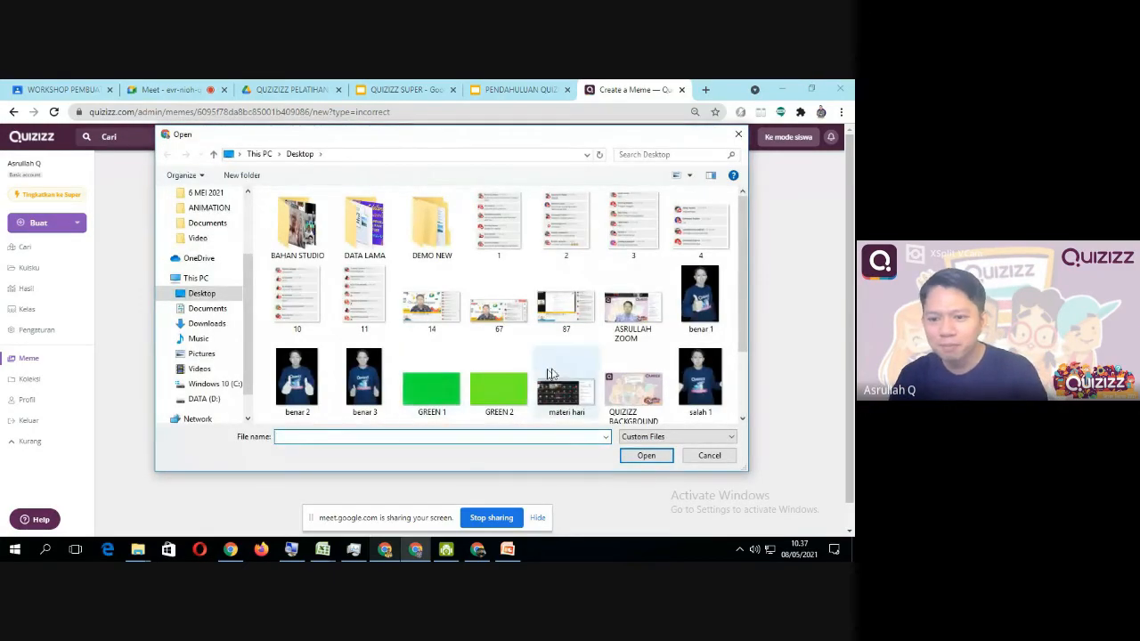
pyautogui.scroll(-1, 428, 383)
pyautogui.click(365, 382)
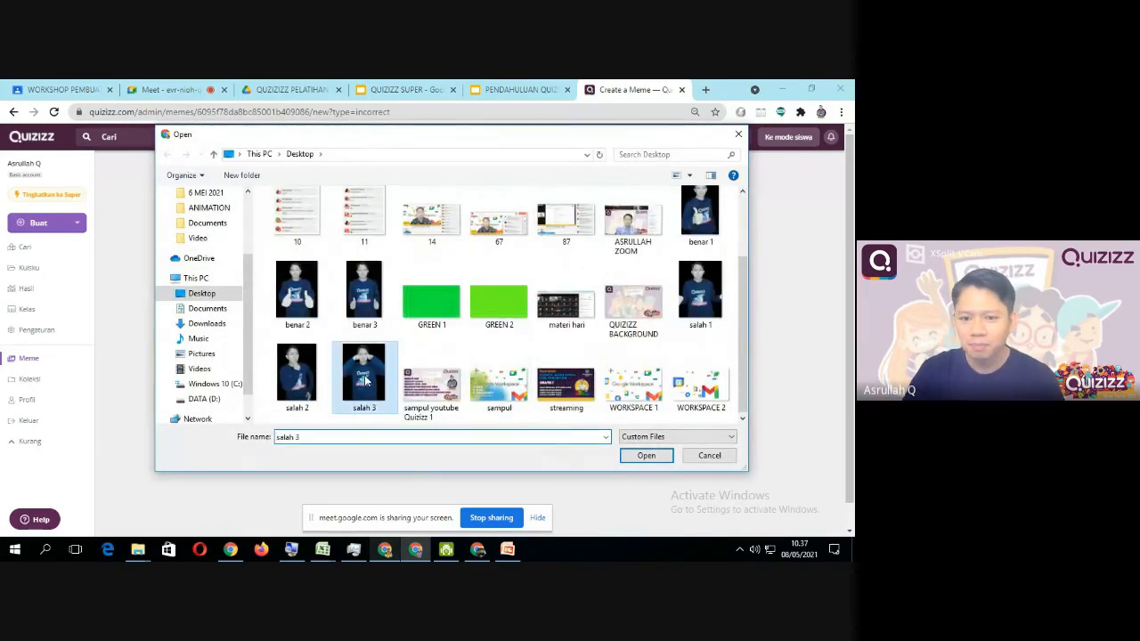
pyautogui.click(645, 455)
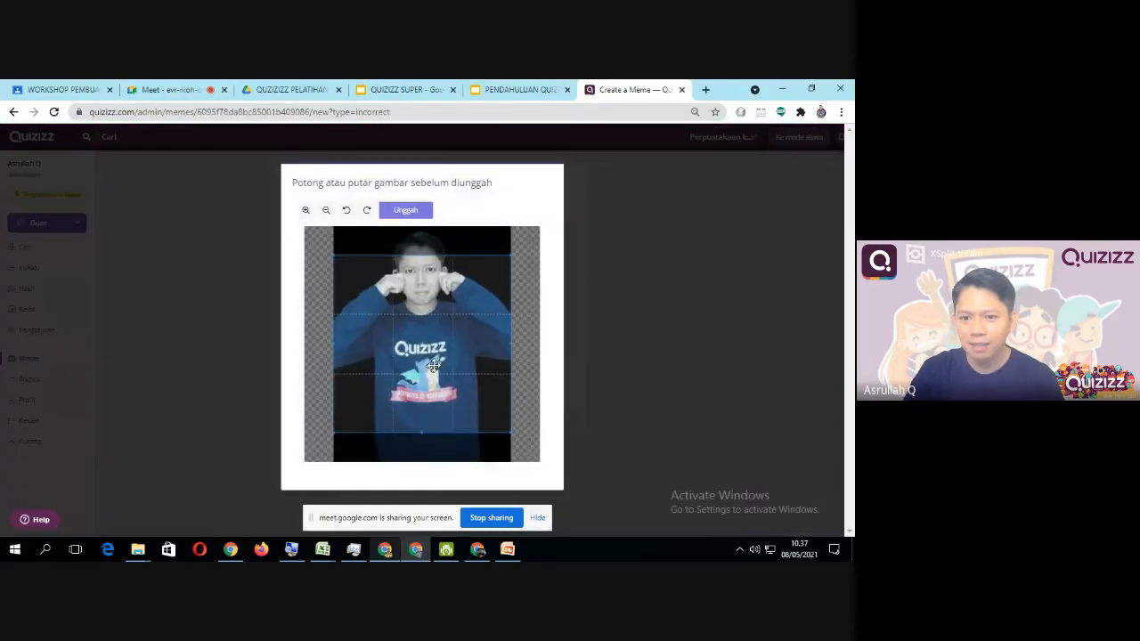
pyautogui.moveTo(436, 346); pyautogui.dragTo(436, 312)
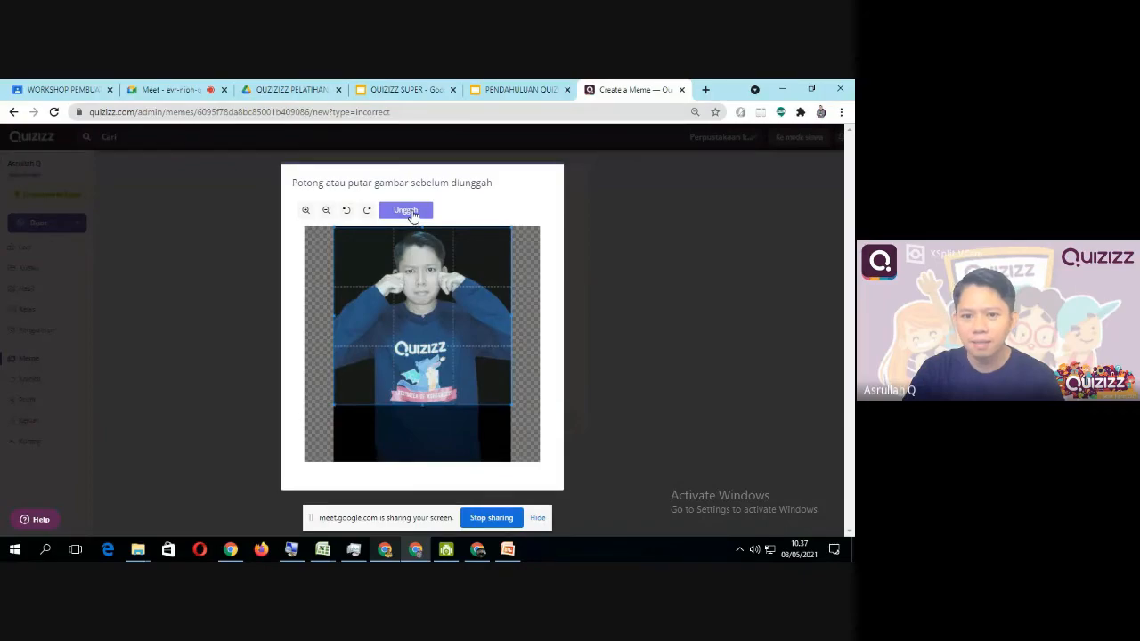
pyautogui.click(412, 216)
# Step: Caption the wrong-answer meme "JANGAN BERSEDIH" above and "TETAP SEMANGAT" below, and save it to the meme set
pyautogui.click(461, 233)
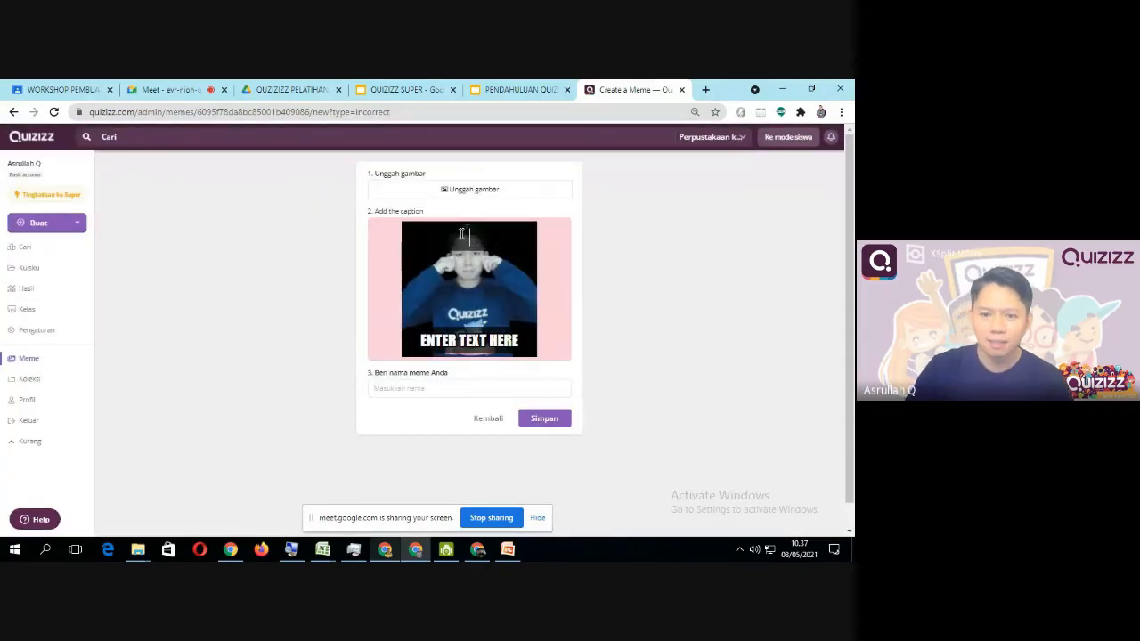
pyautogui.write('JANGAN')
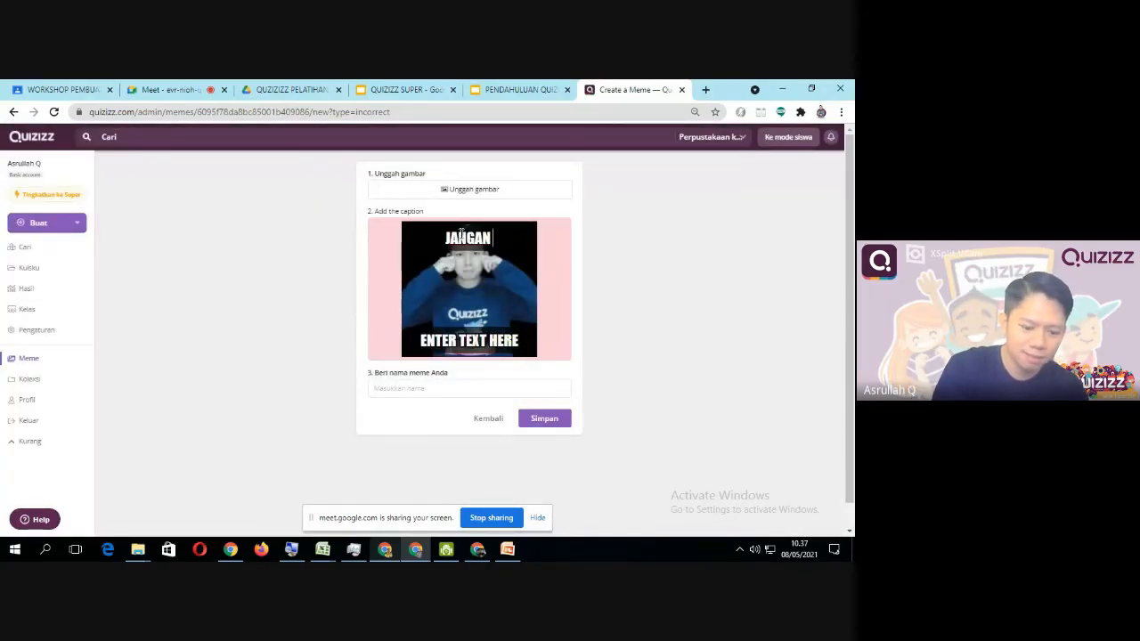
pyautogui.write(' BERSEDIH')
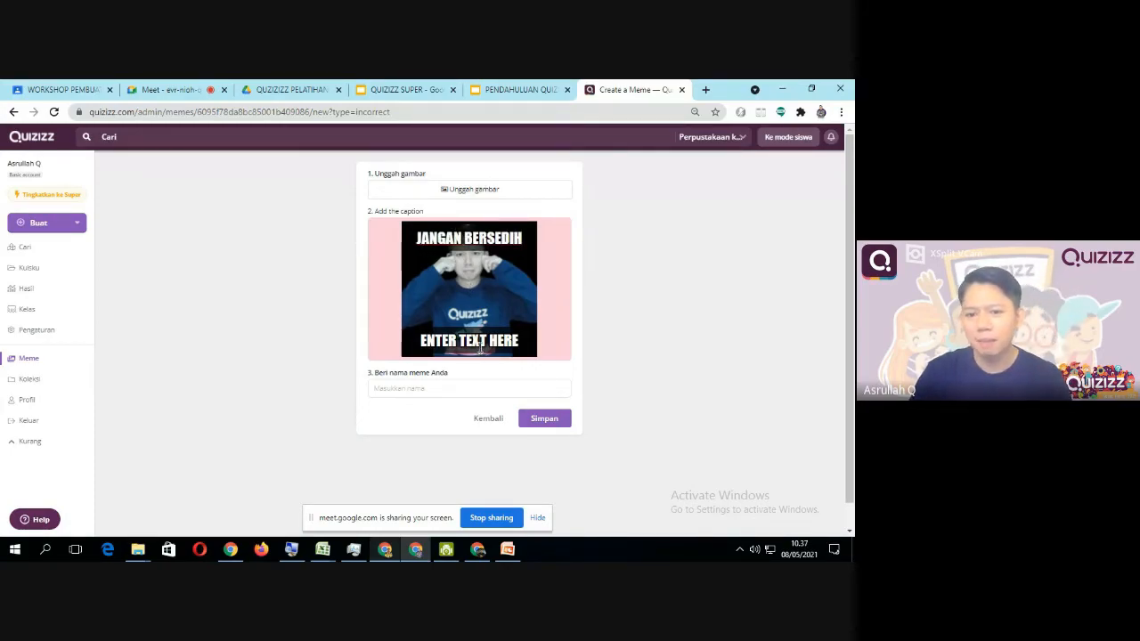
pyautogui.click(482, 342)
pyautogui.write('TETA')
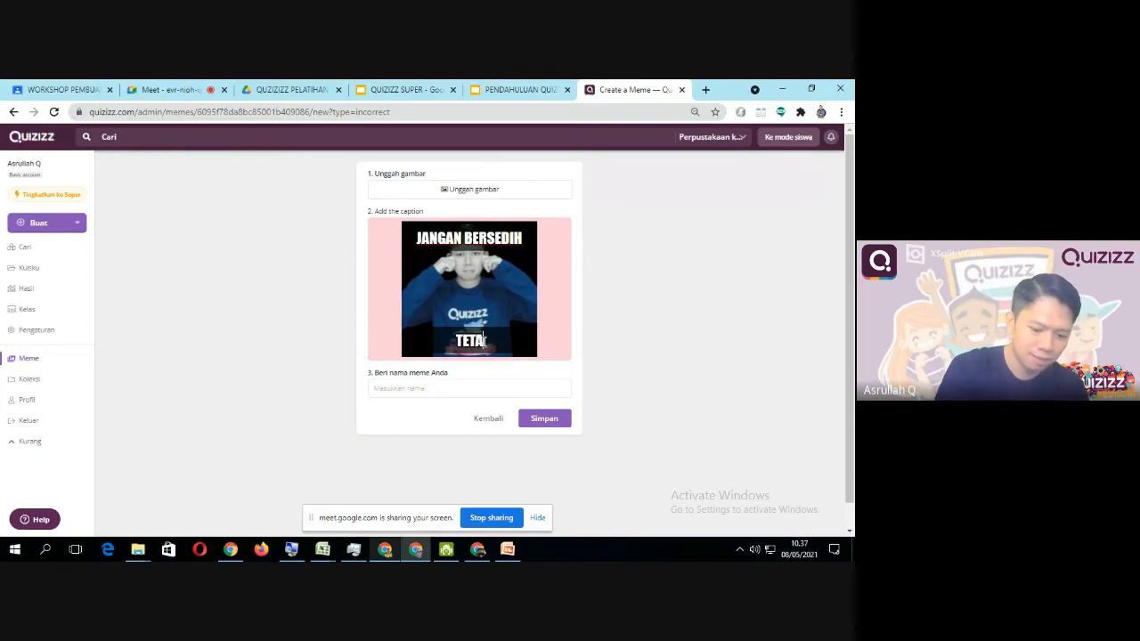
pyautogui.write('P SEMANGAT')
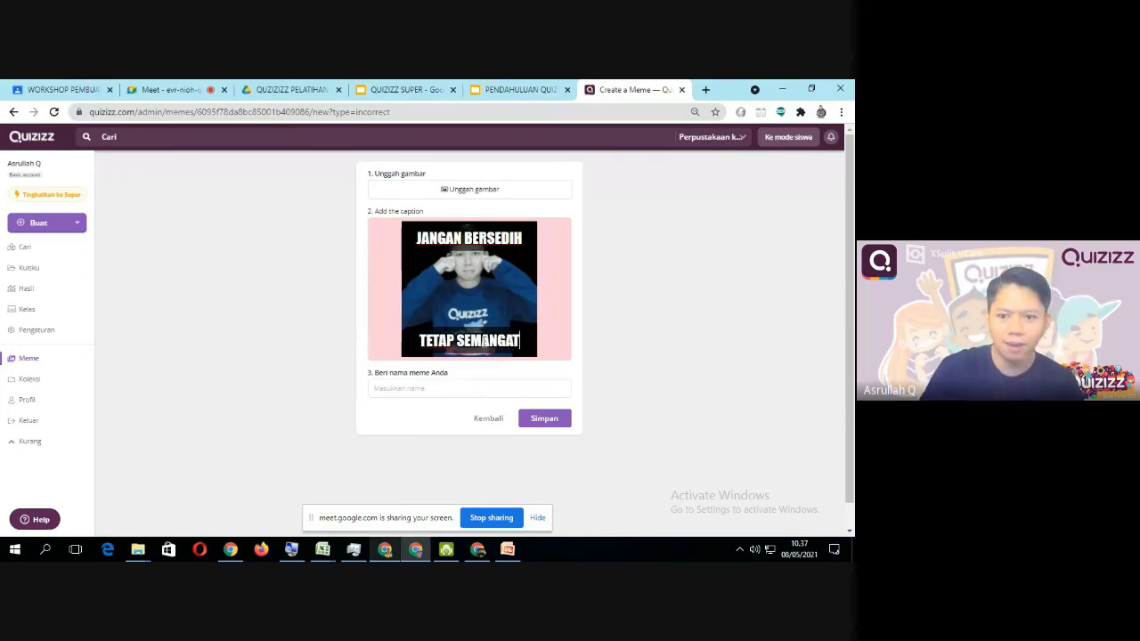
pyautogui.click(546, 419)
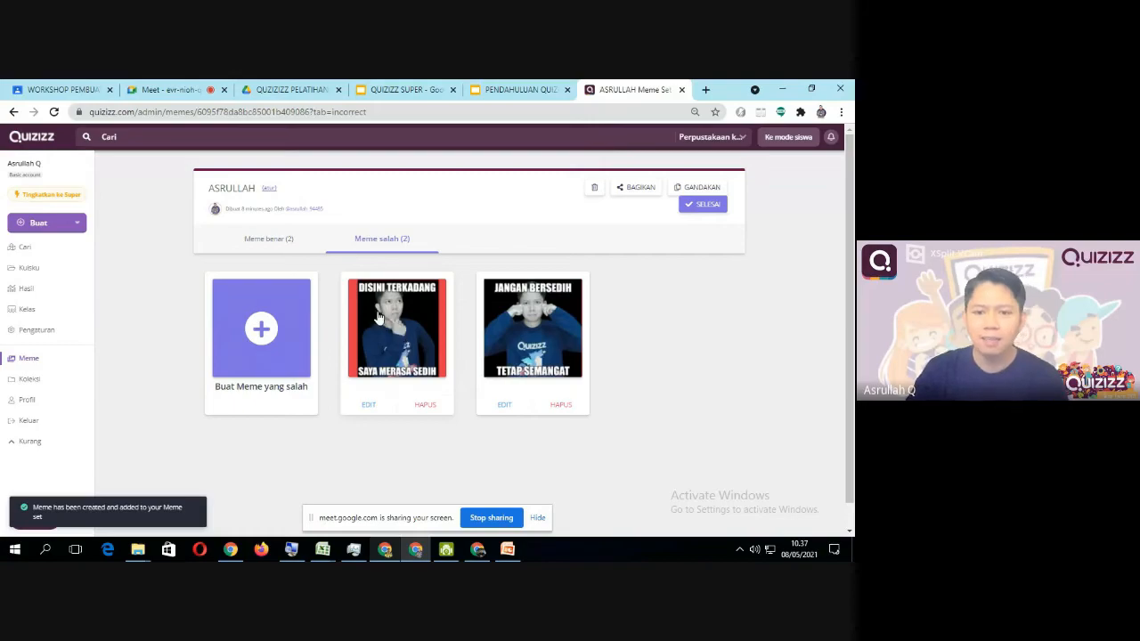
# Step: Review the correct-answer and wrong-answer memes in the set, and finish editing the set
pyautogui.click(284, 240)
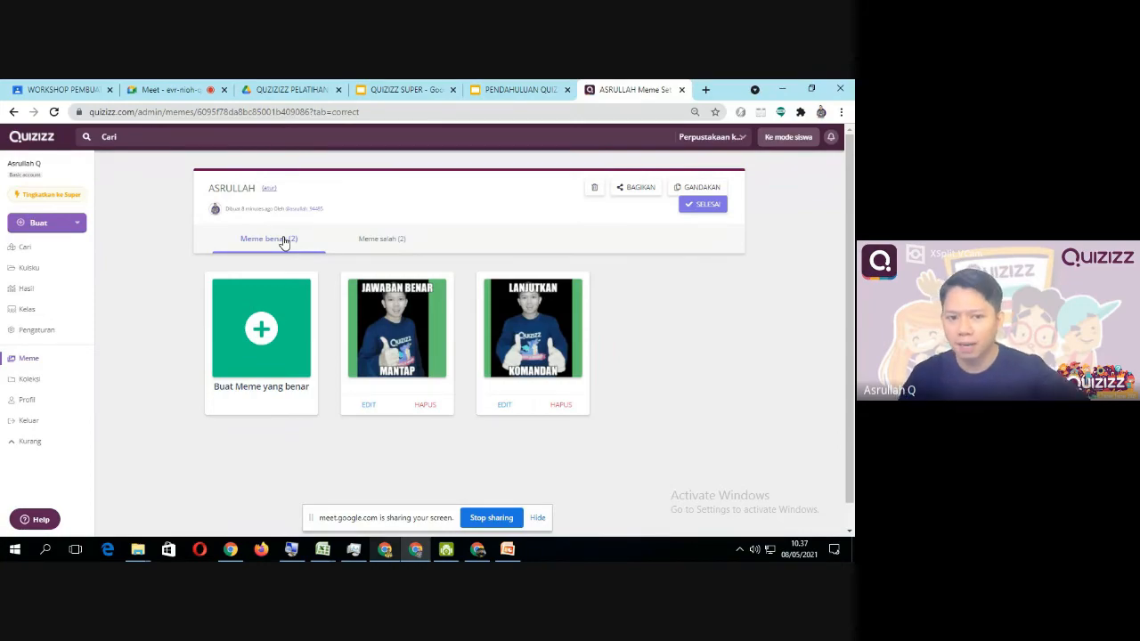
pyautogui.click(375, 242)
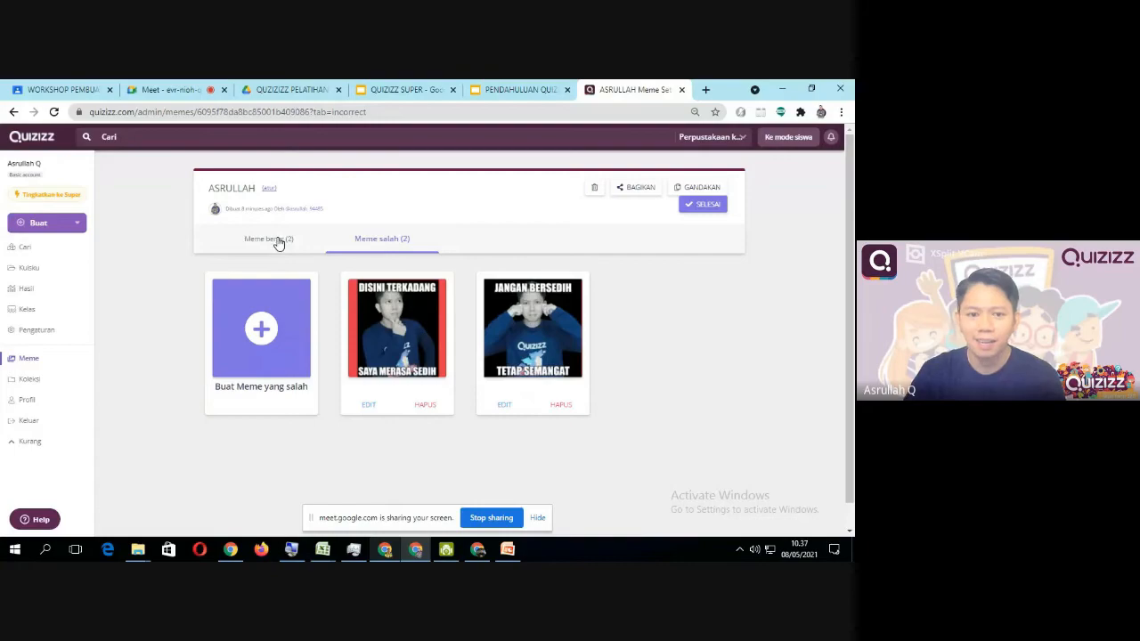
pyautogui.click(279, 242)
pyautogui.click(394, 241)
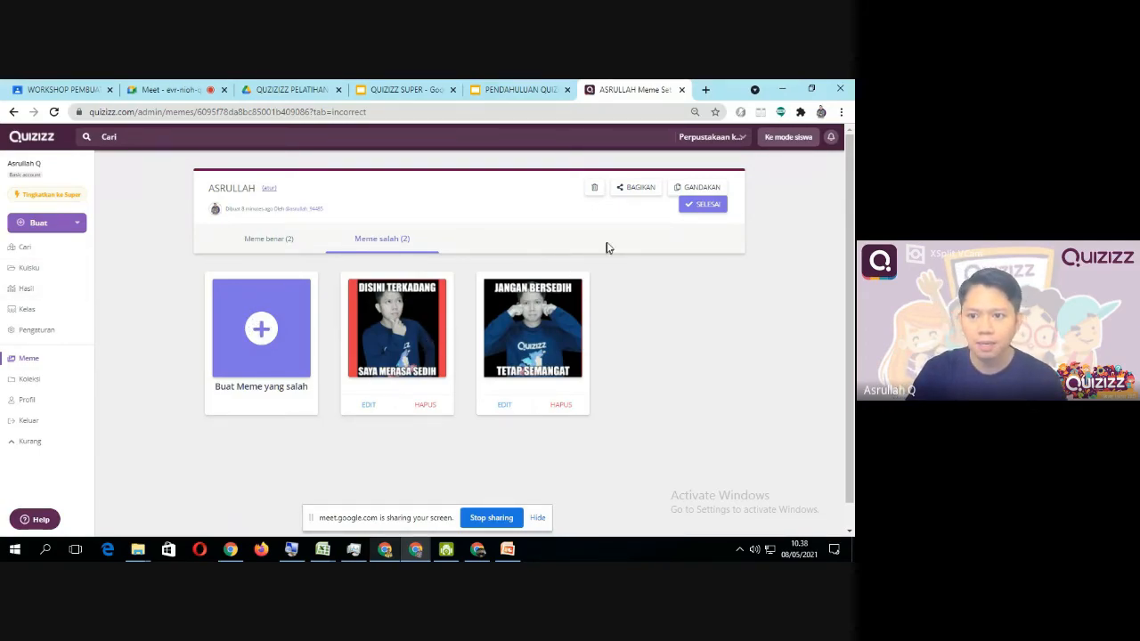
pyautogui.click(699, 205)
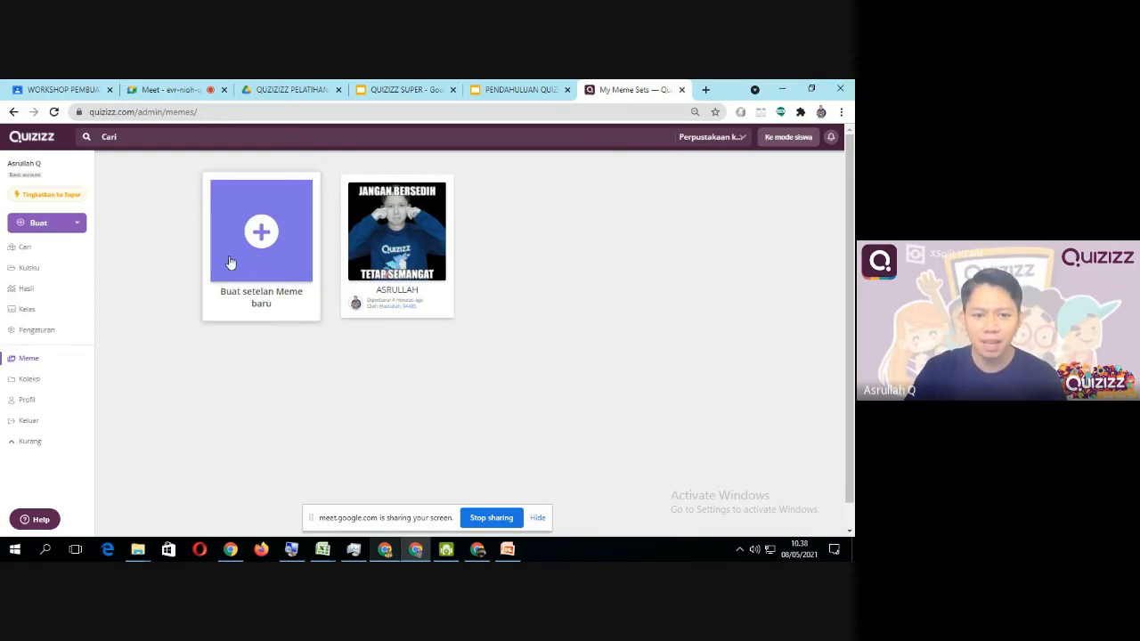
# Step: Open the quiz "Dunia Anak Jaman Now" from the own quizzes, and show and hide its answers
pyautogui.click(33, 273)
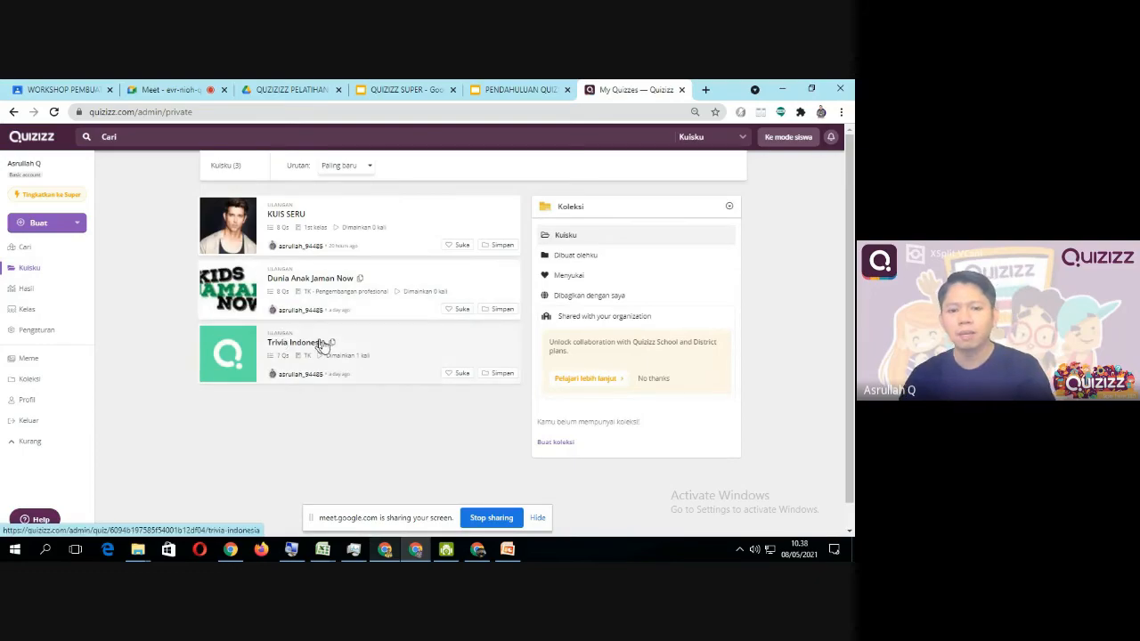
pyautogui.click(293, 279)
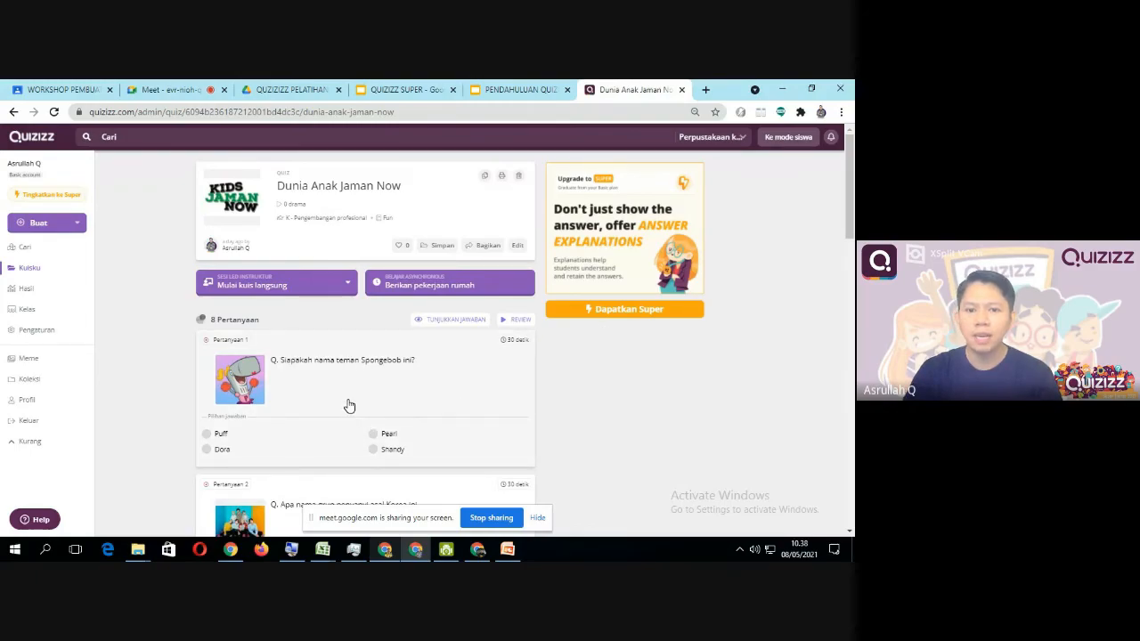
pyautogui.scroll(-1, 349, 403)
pyautogui.scroll(1, 348, 396)
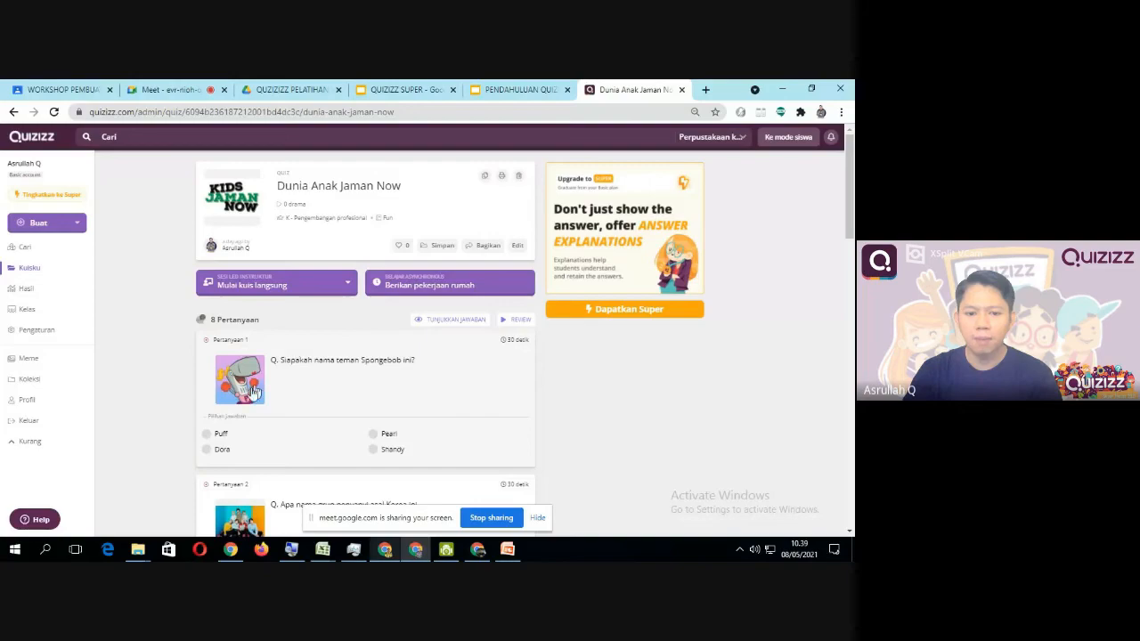
pyautogui.scroll(-1, 226, 419)
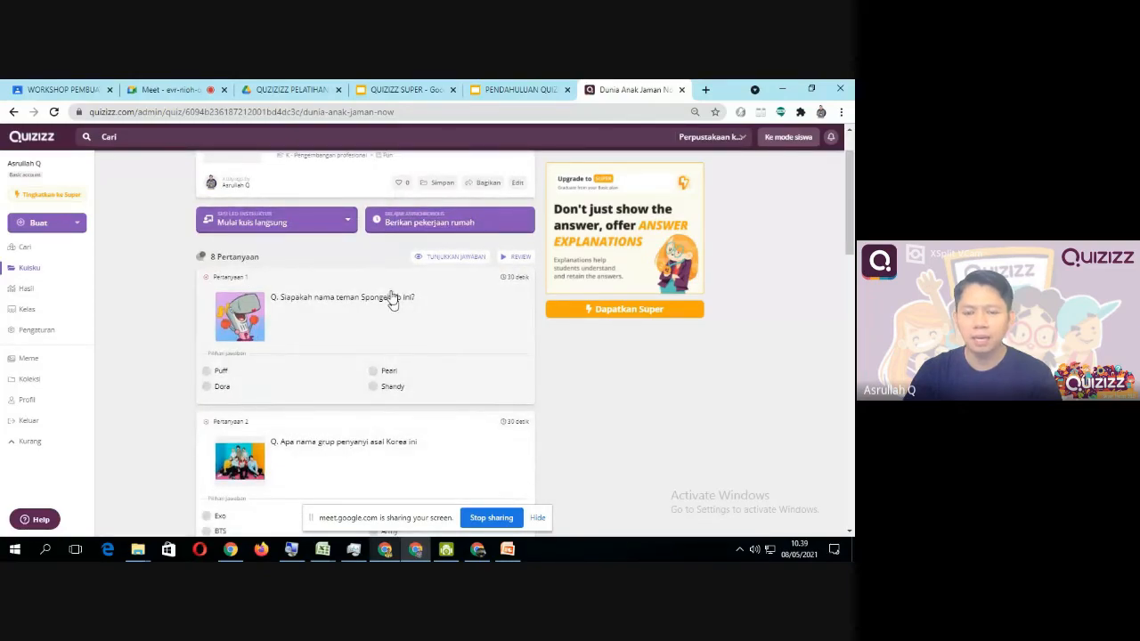
pyautogui.click(435, 259)
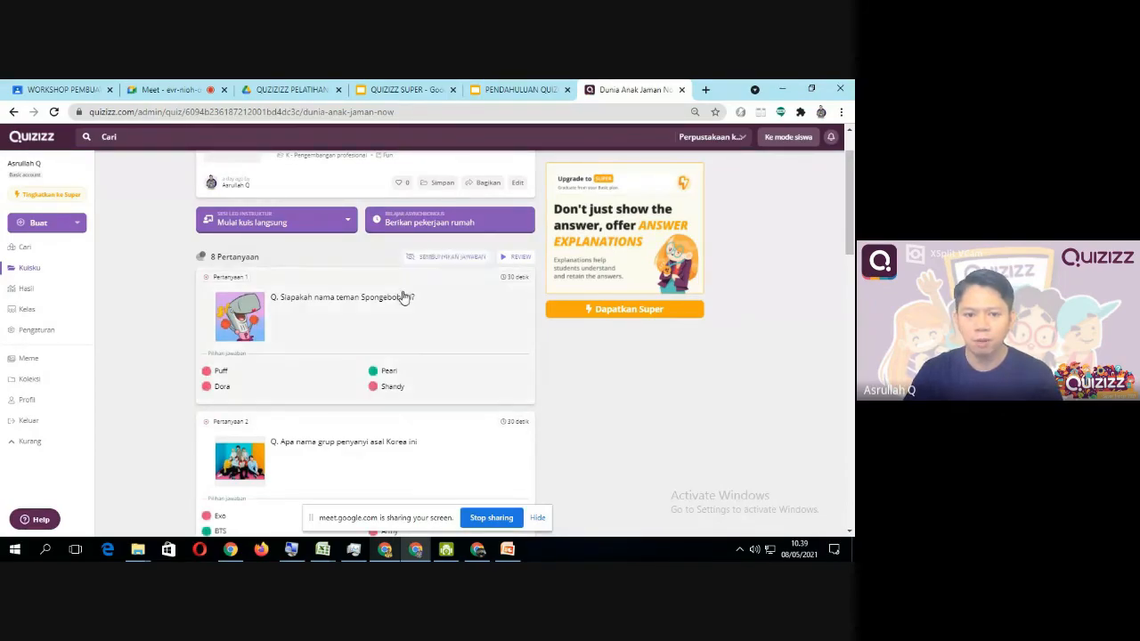
pyautogui.click(452, 257)
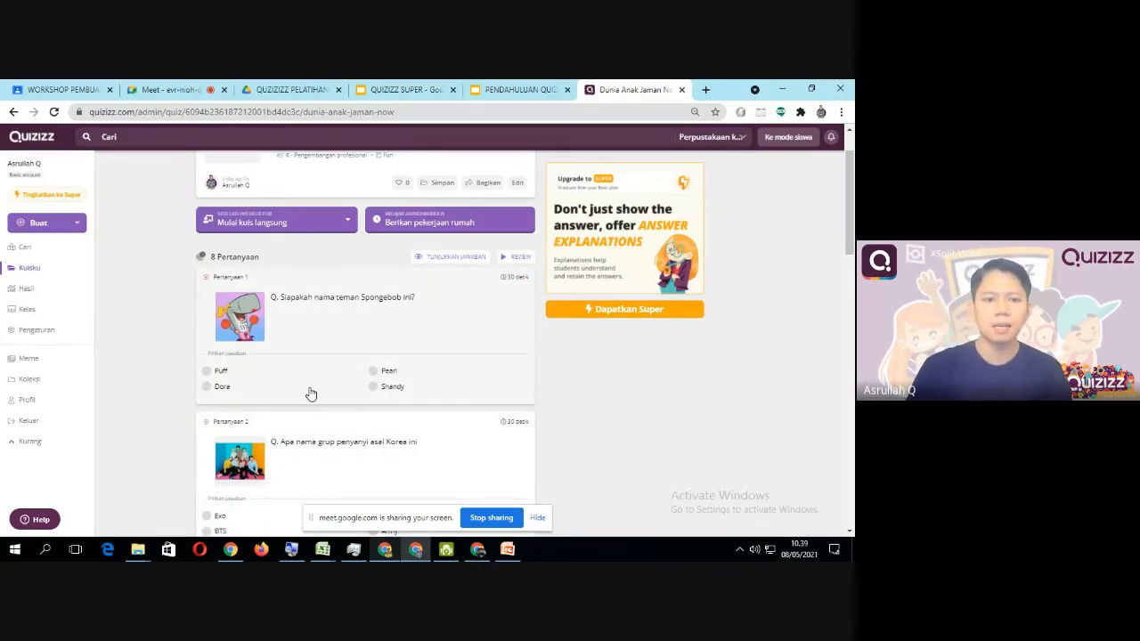
pyautogui.scroll(1, 311, 393)
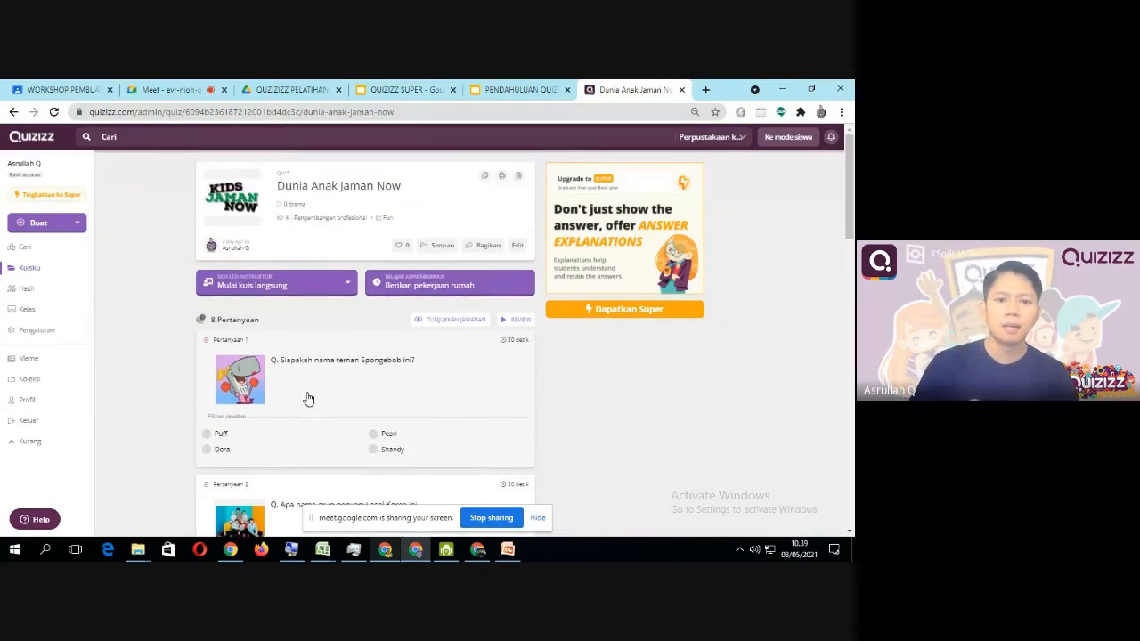
# Step: Set up a live session of the quiz in Klasik mode and look through its game settings
pyautogui.click(294, 286)
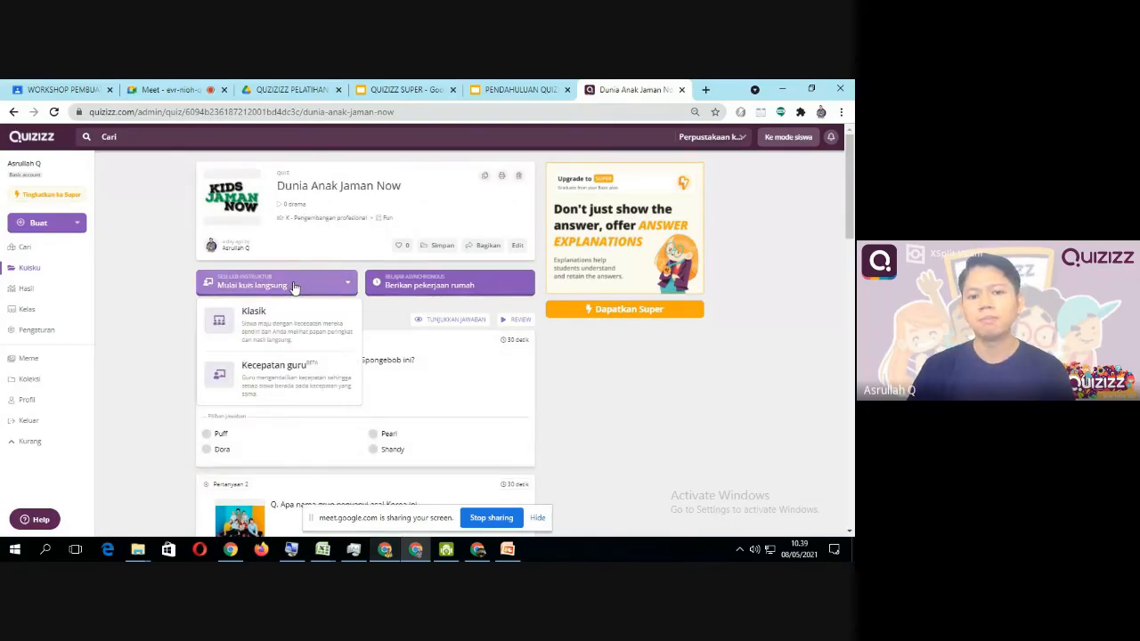
pyautogui.click(276, 334)
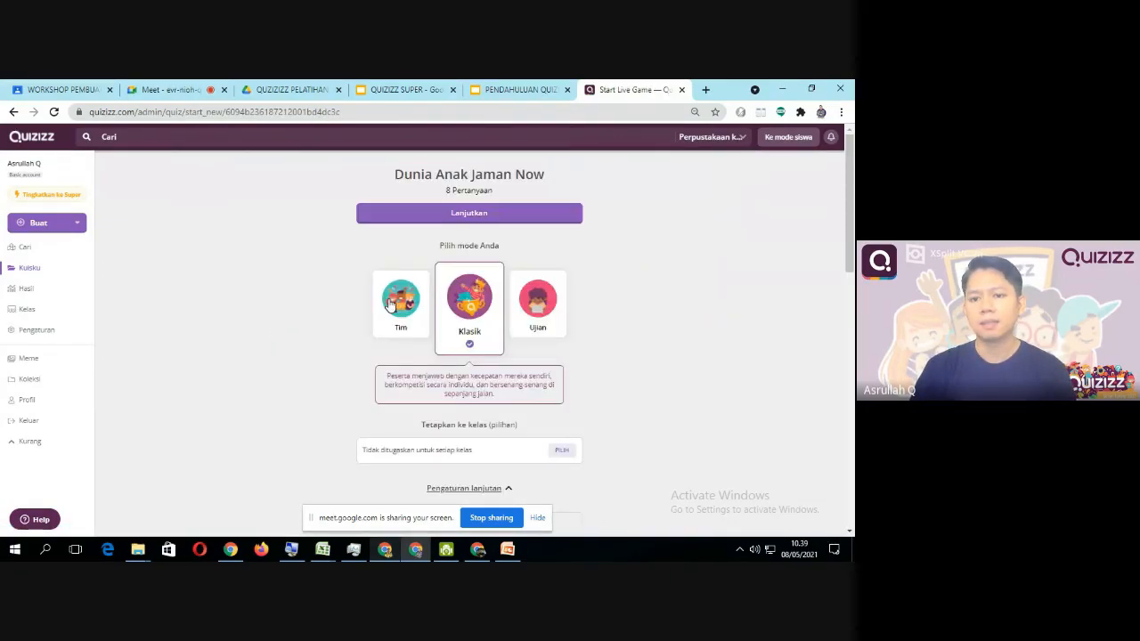
pyautogui.scroll(-5, 534, 361)
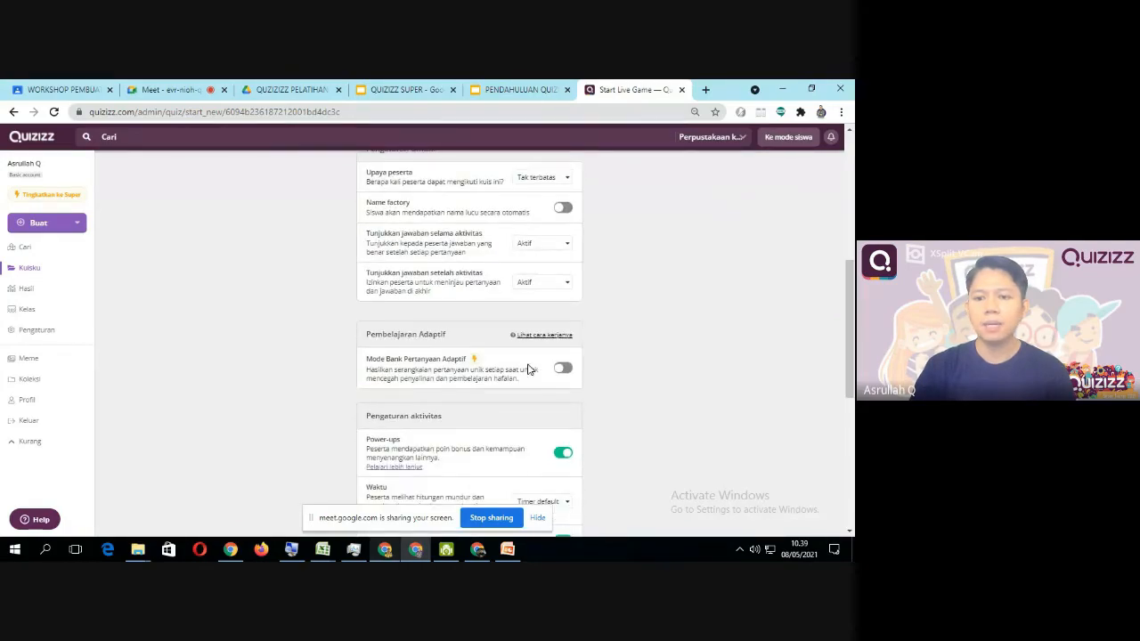
pyautogui.scroll(6, 527, 369)
pyautogui.scroll(-7, 529, 320)
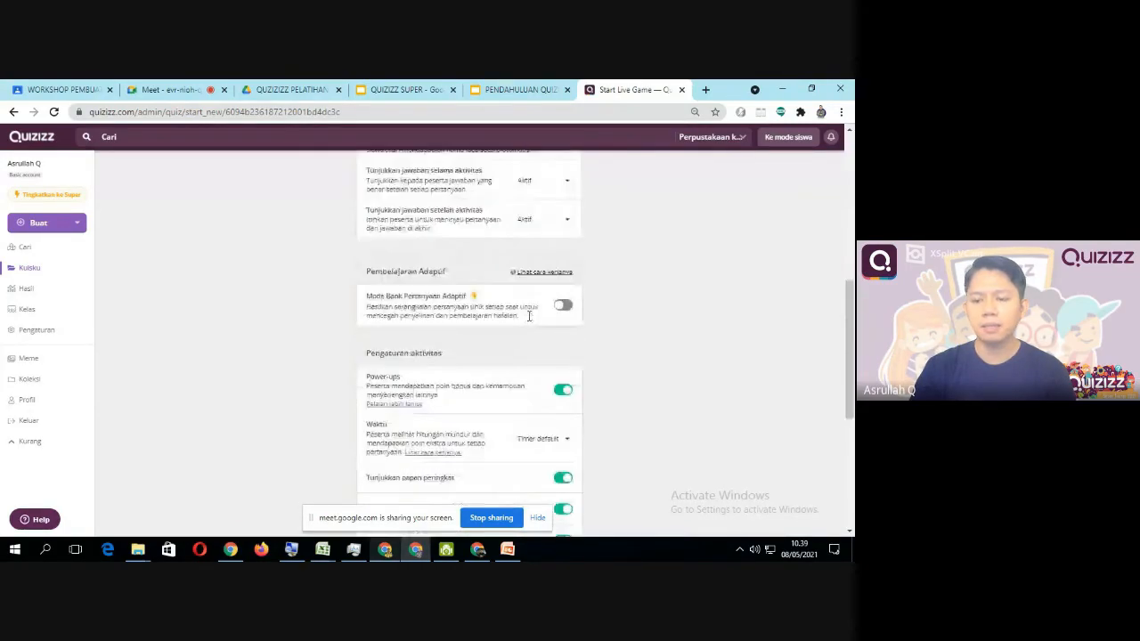
# Step: Browse the available meme sets, choose the custom set instead of Acak, and continue to the live game lobby
pyautogui.scroll(-5, 529, 316)
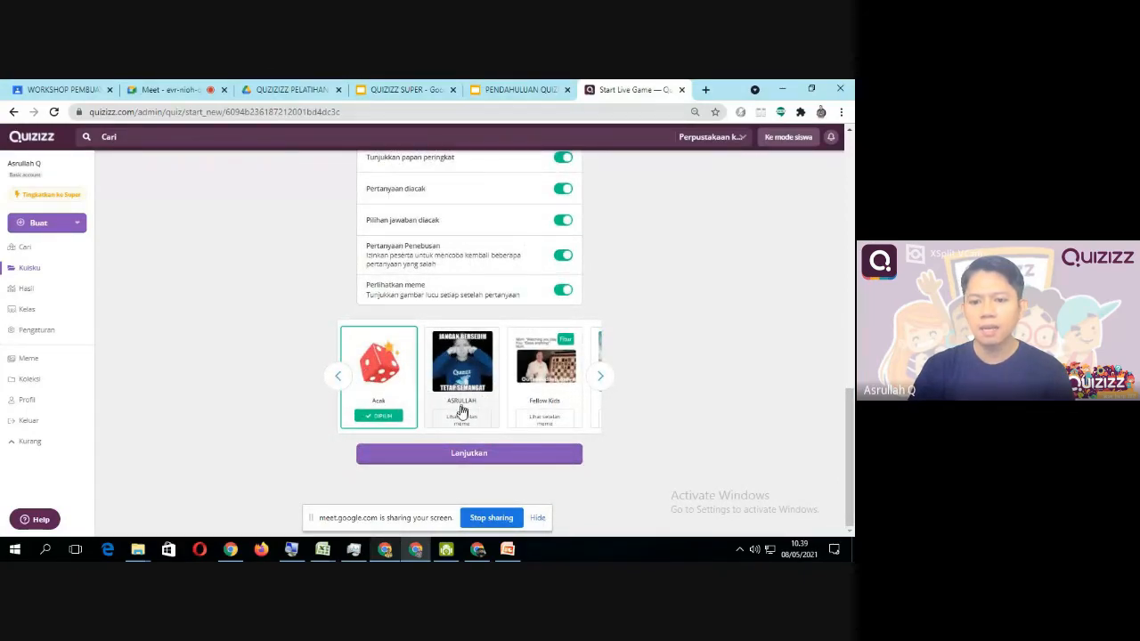
pyautogui.click(600, 377)
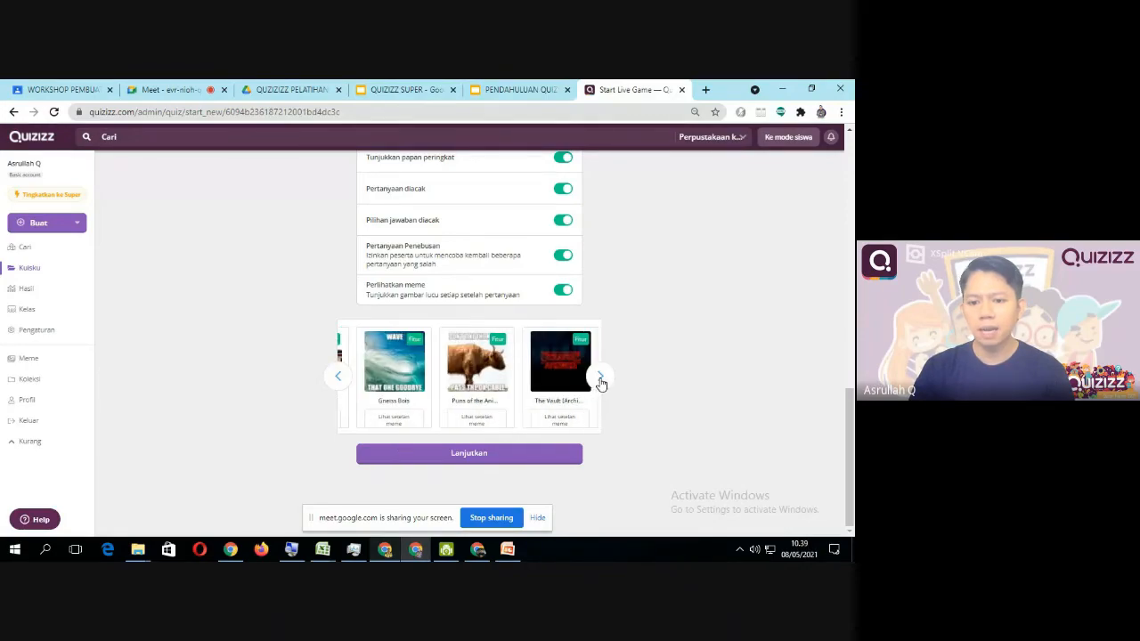
pyautogui.click(339, 377)
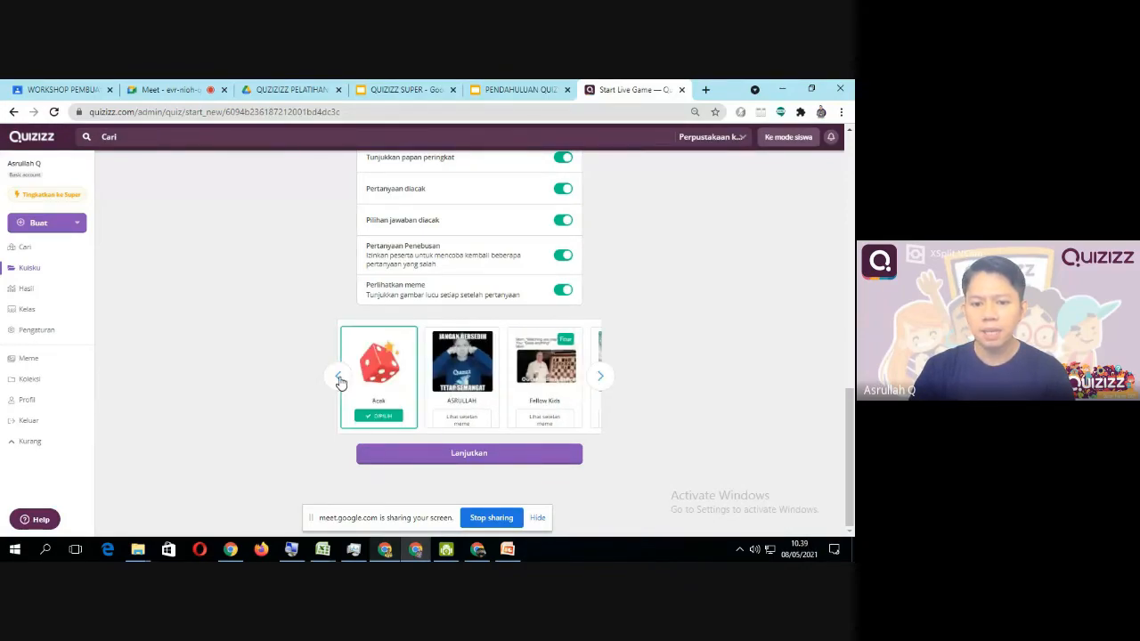
pyautogui.click(433, 407)
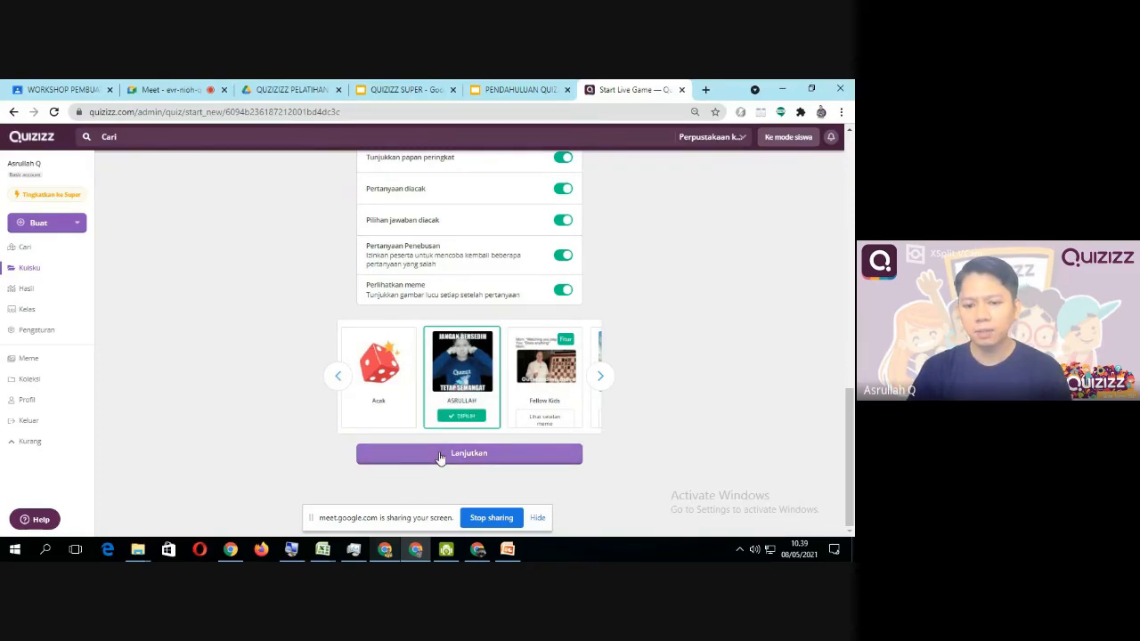
pyautogui.scroll(3, 613, 356)
pyautogui.scroll(5, 612, 352)
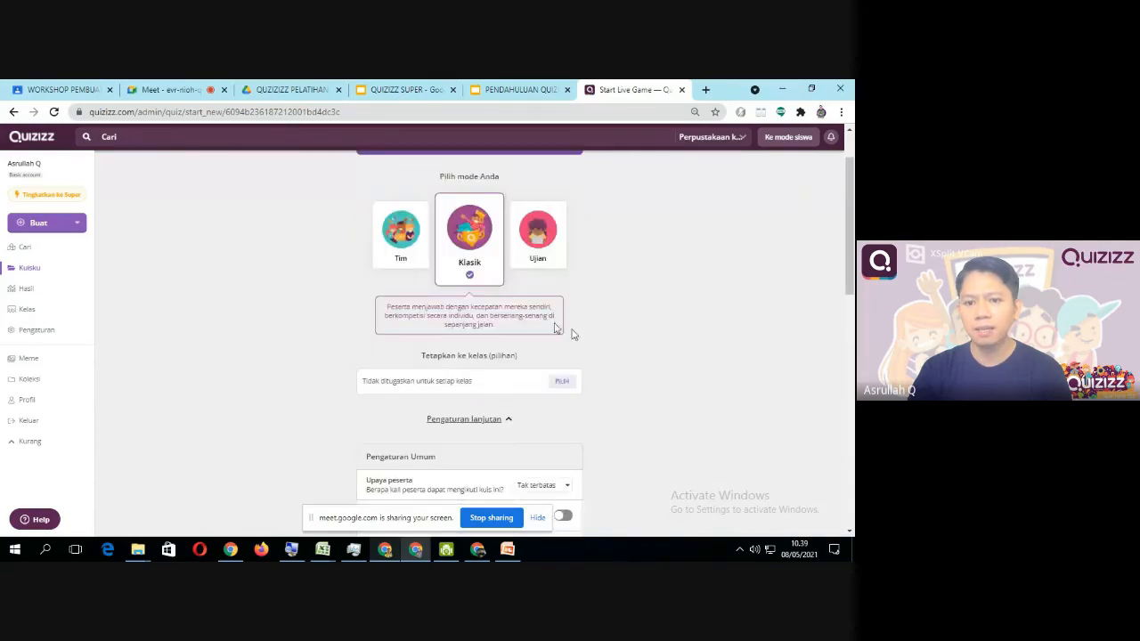
pyautogui.scroll(-3, 472, 368)
pyautogui.scroll(-5, 472, 368)
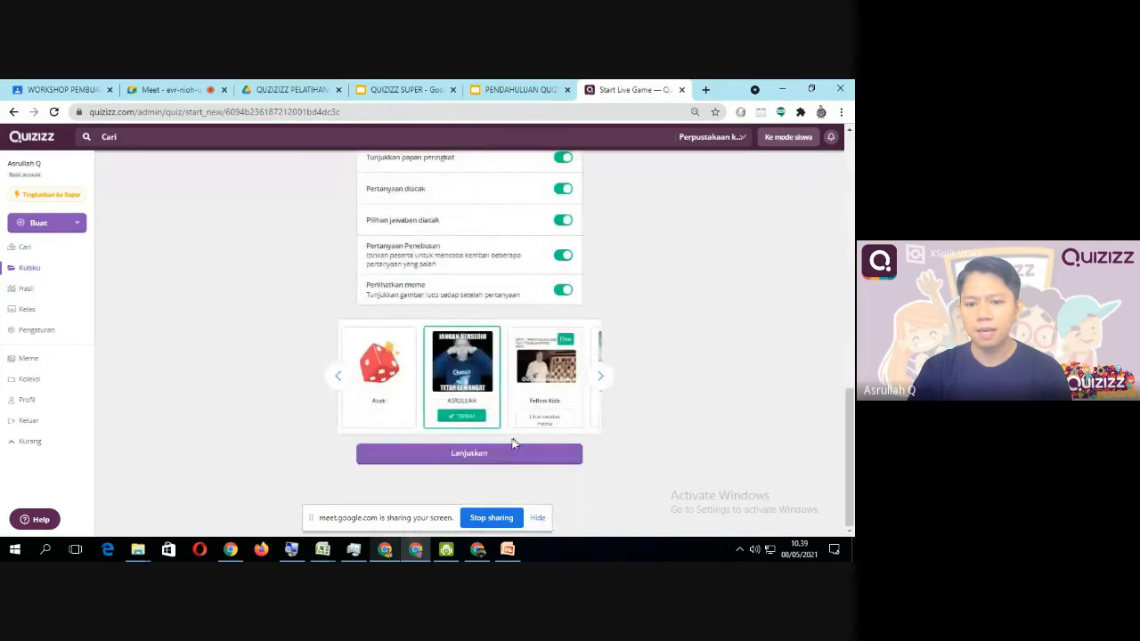
pyautogui.click(486, 460)
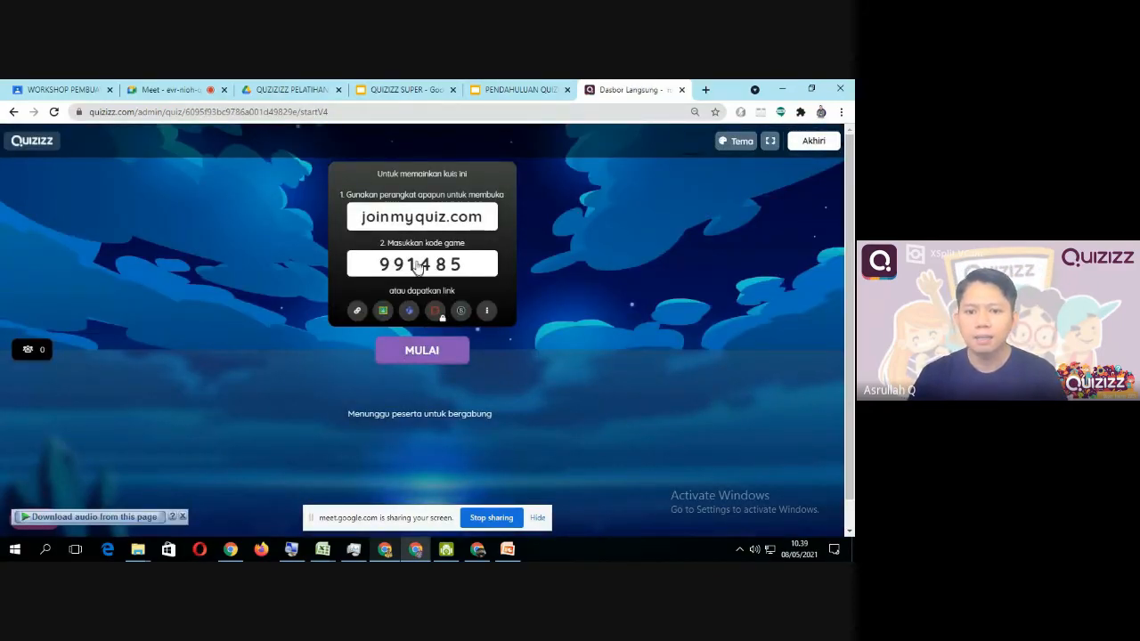
# Step: Copy the live game's join link and close the sharing dialog
pyautogui.click(356, 310)
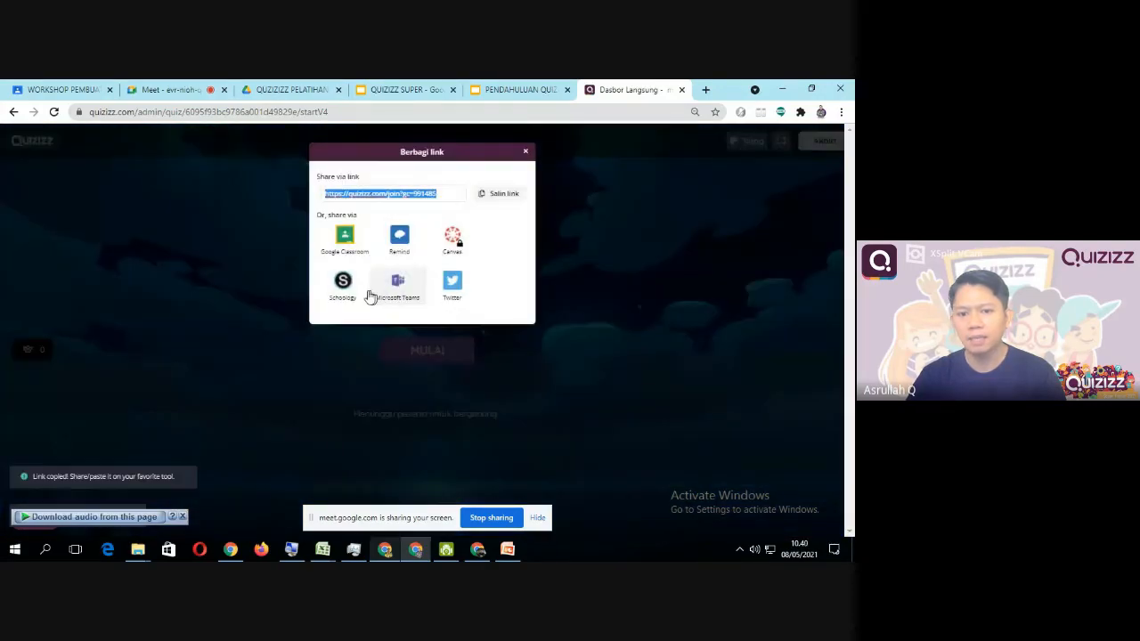
pyautogui.click(505, 193)
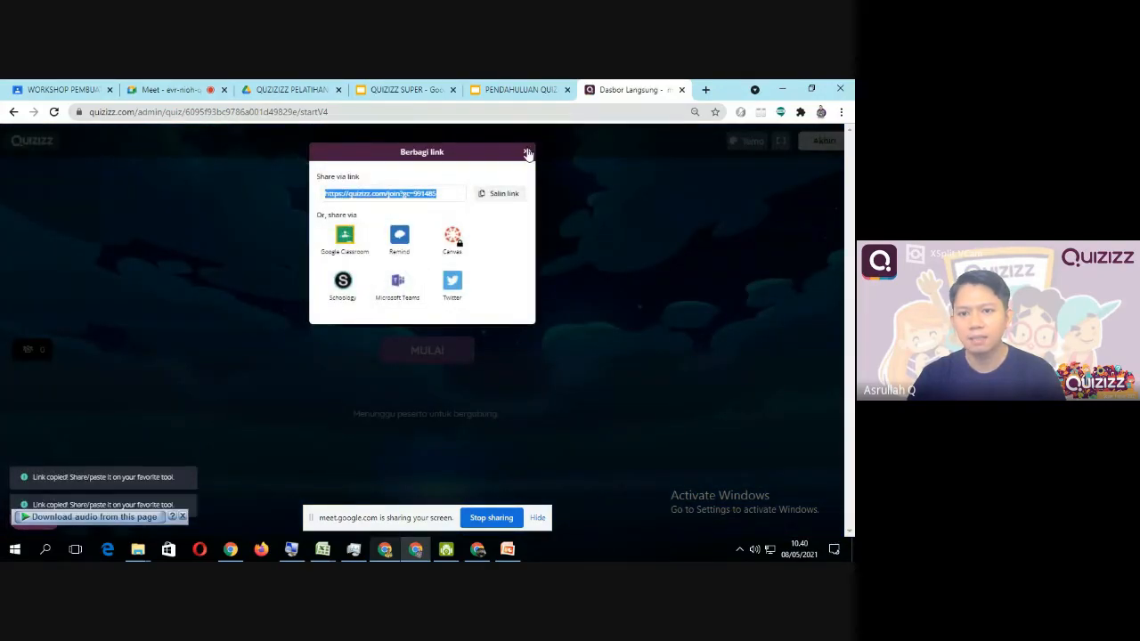
pyautogui.click(527, 153)
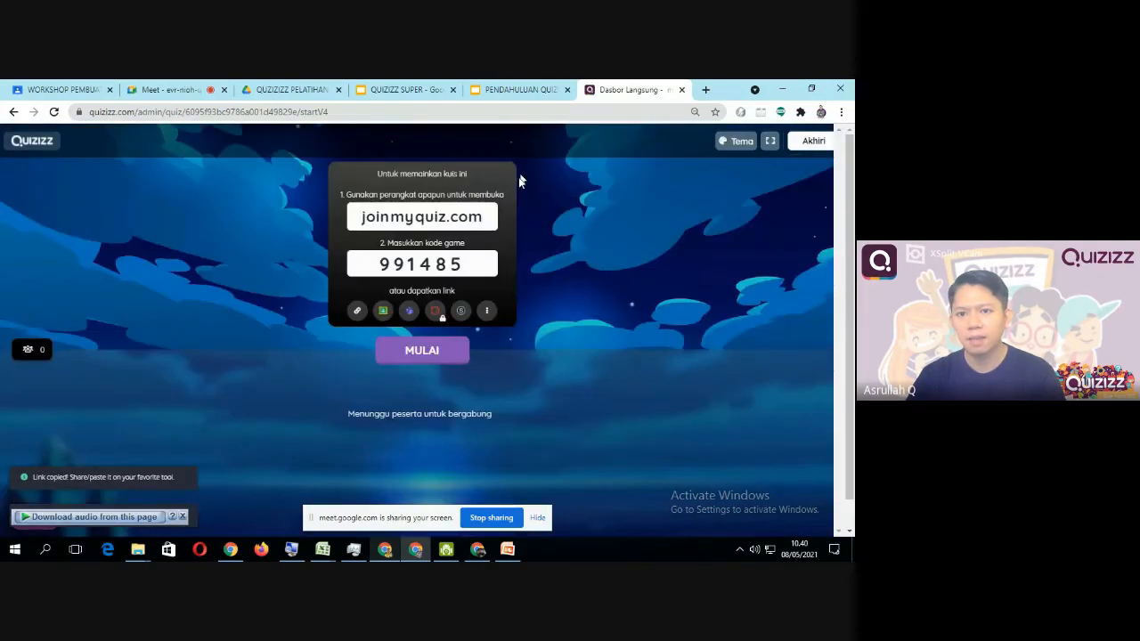
# Step: Open the copied join link in a new browser tab, hide the screen-sharing notice, and join the game as a participant
pyautogui.click(706, 89)
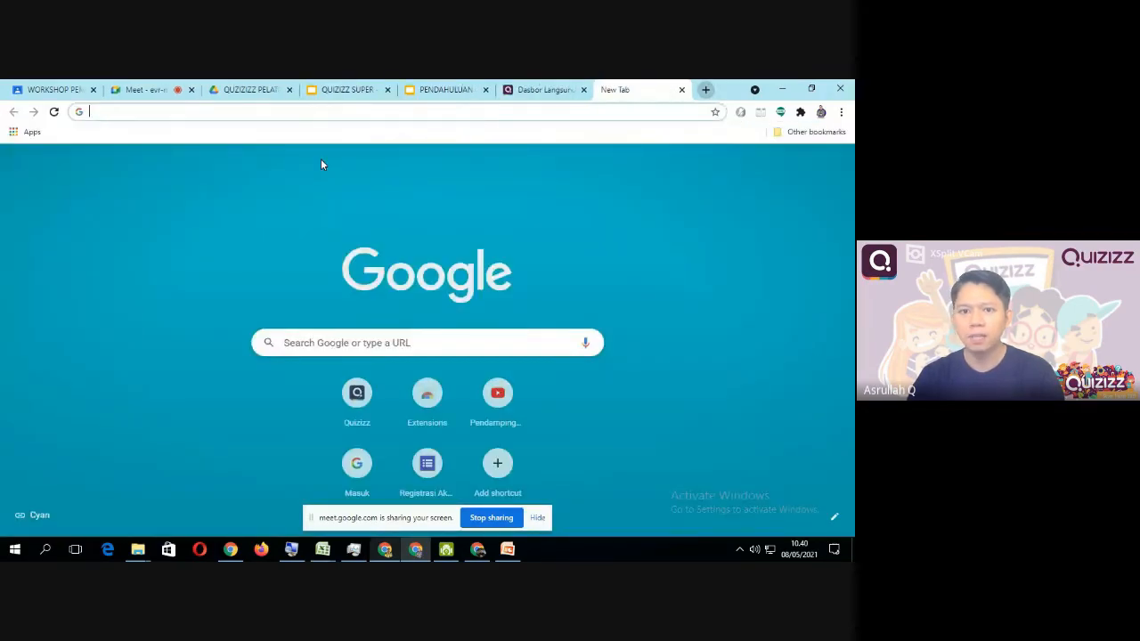
pyautogui.rightClick(117, 106)
pyautogui.click(167, 185)
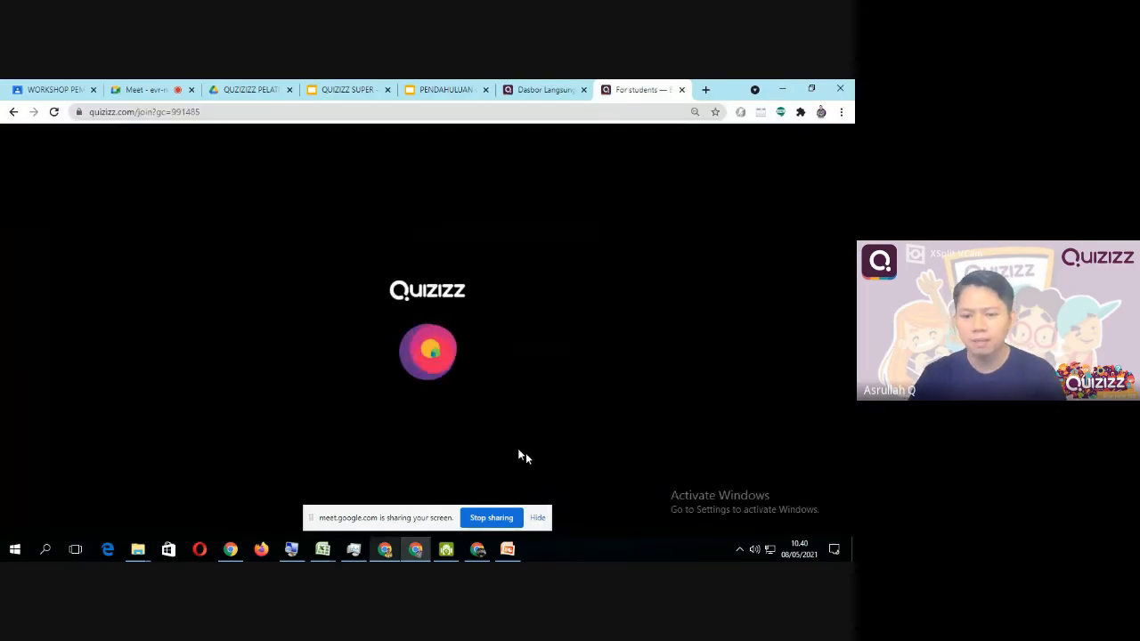
pyautogui.click(537, 520)
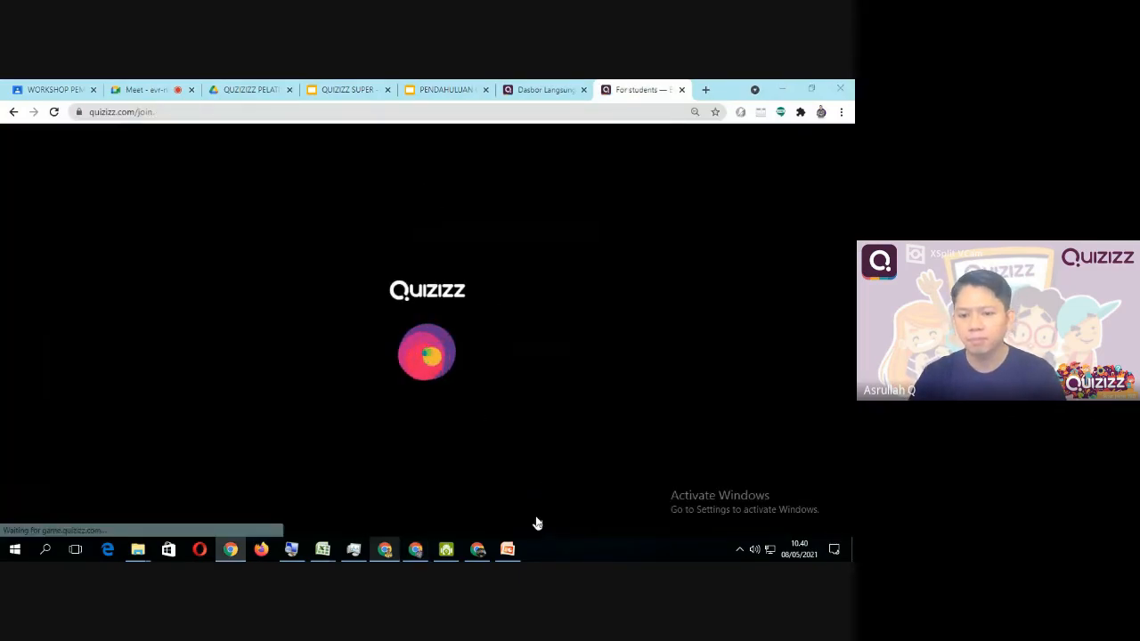
pyautogui.click(401, 243)
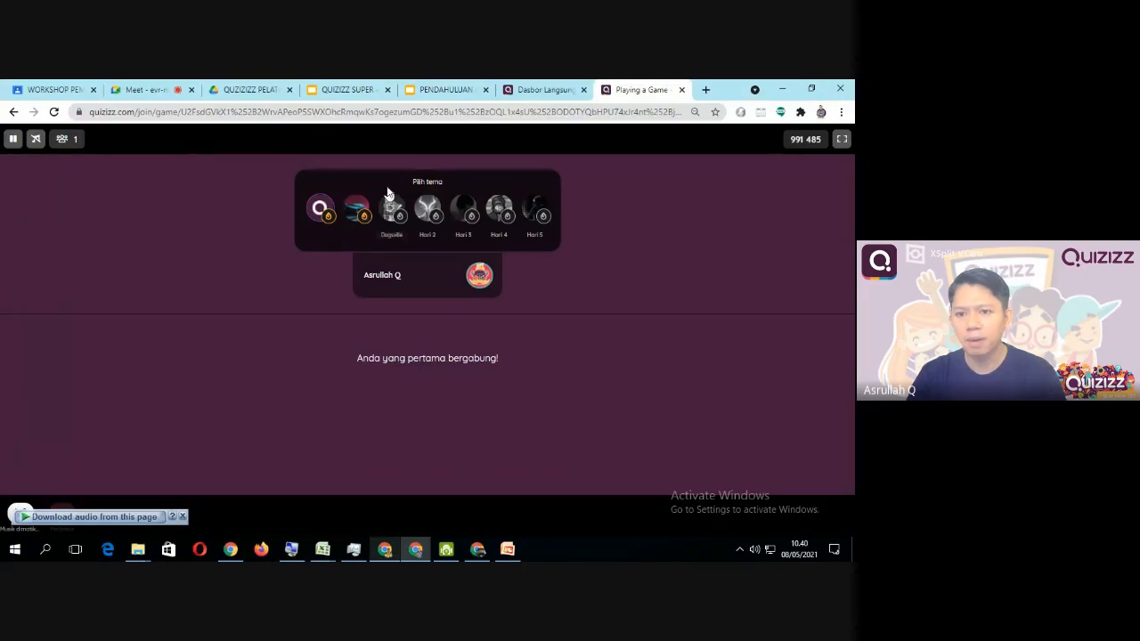
# Step: Start the live game from the host dashboard and answer the participant's first two questions with PUBG and BTS
pyautogui.click(542, 90)
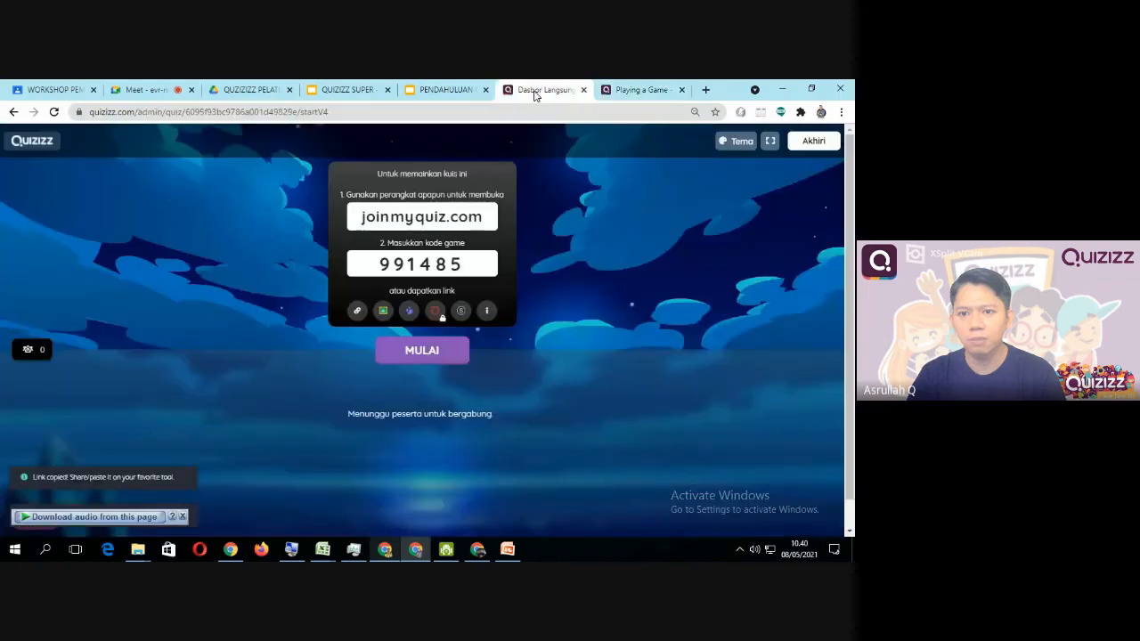
pyautogui.click(465, 362)
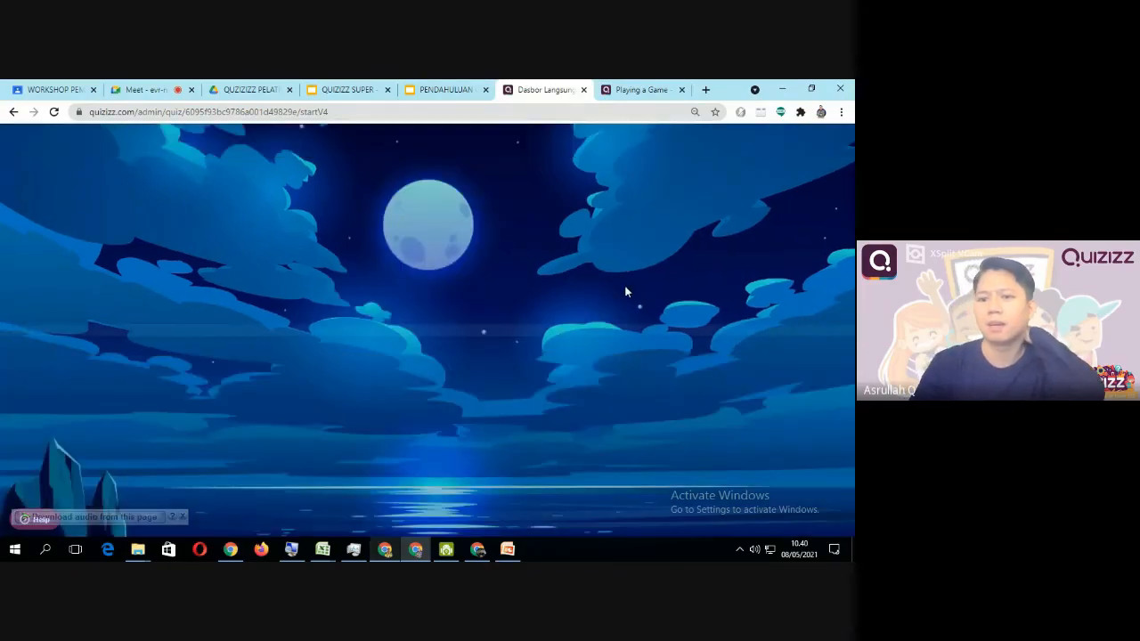
pyautogui.click(636, 89)
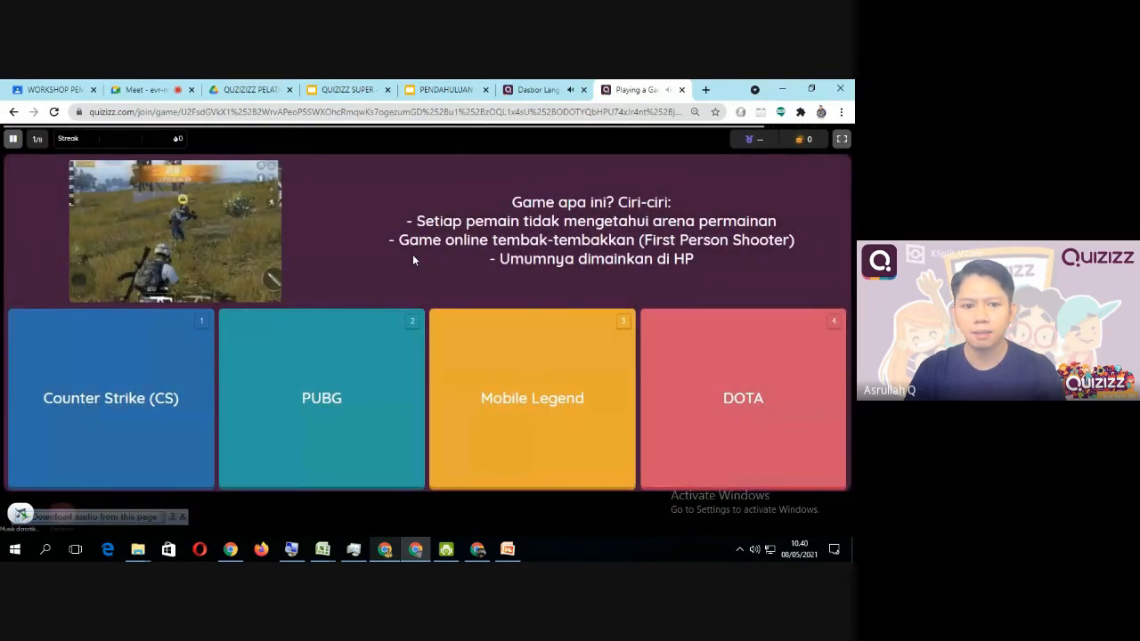
pyautogui.click(326, 394)
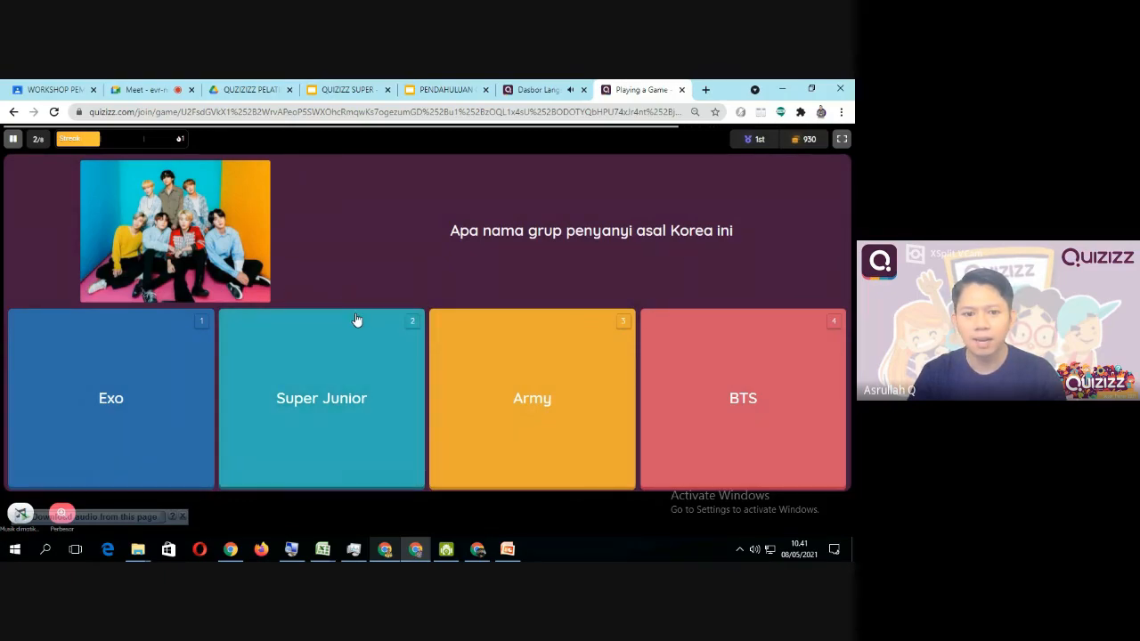
pyautogui.click(752, 397)
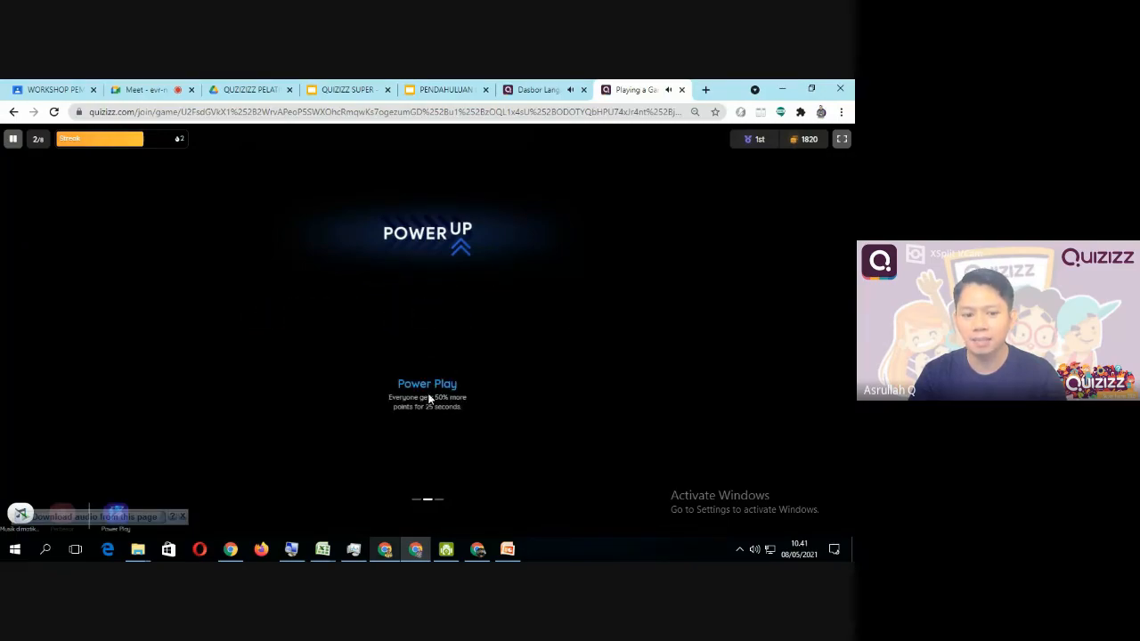
# Step: Dismiss the power-up introduction, activate Power Play, and answer the Indonesian animation character question with Rarra
pyautogui.click(116, 509)
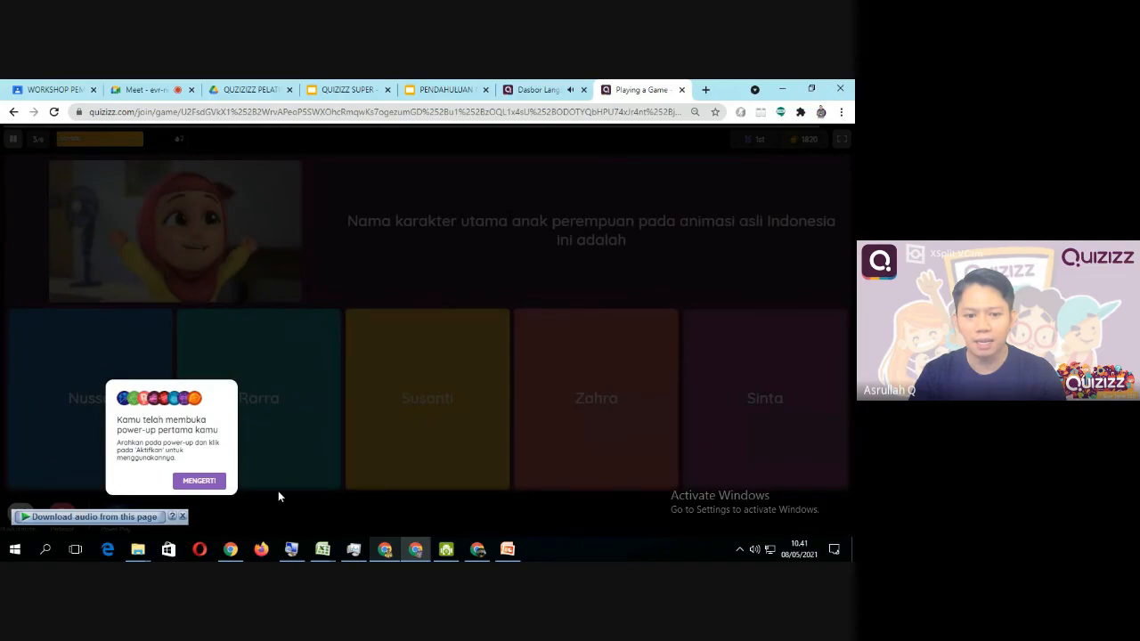
pyautogui.click(205, 483)
pyautogui.moveTo(125, 505)
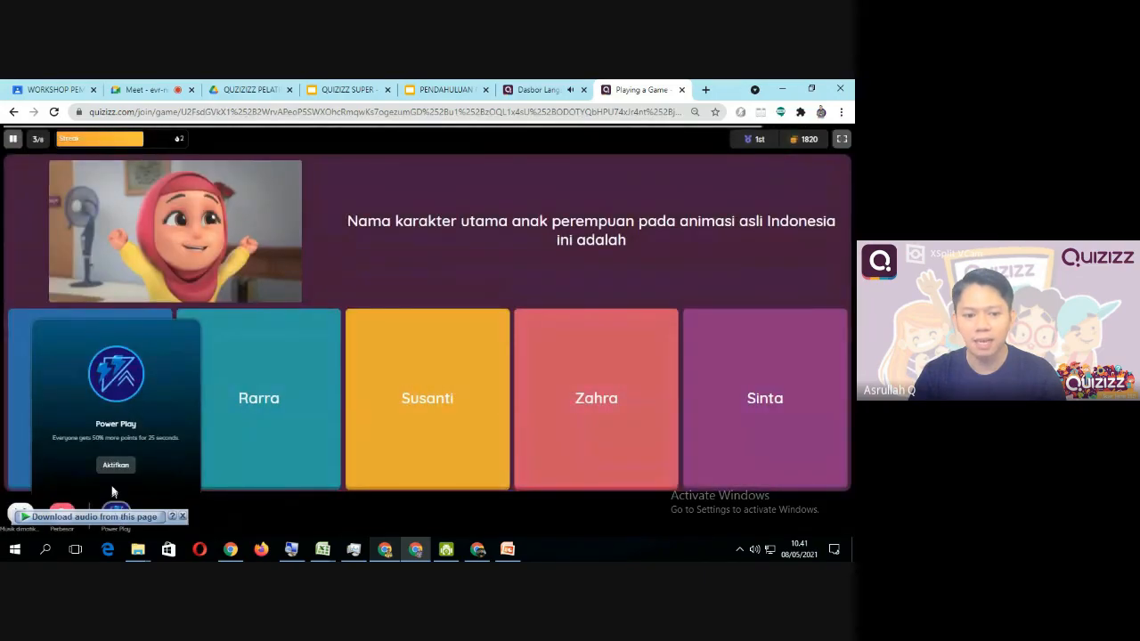
pyautogui.click(115, 467)
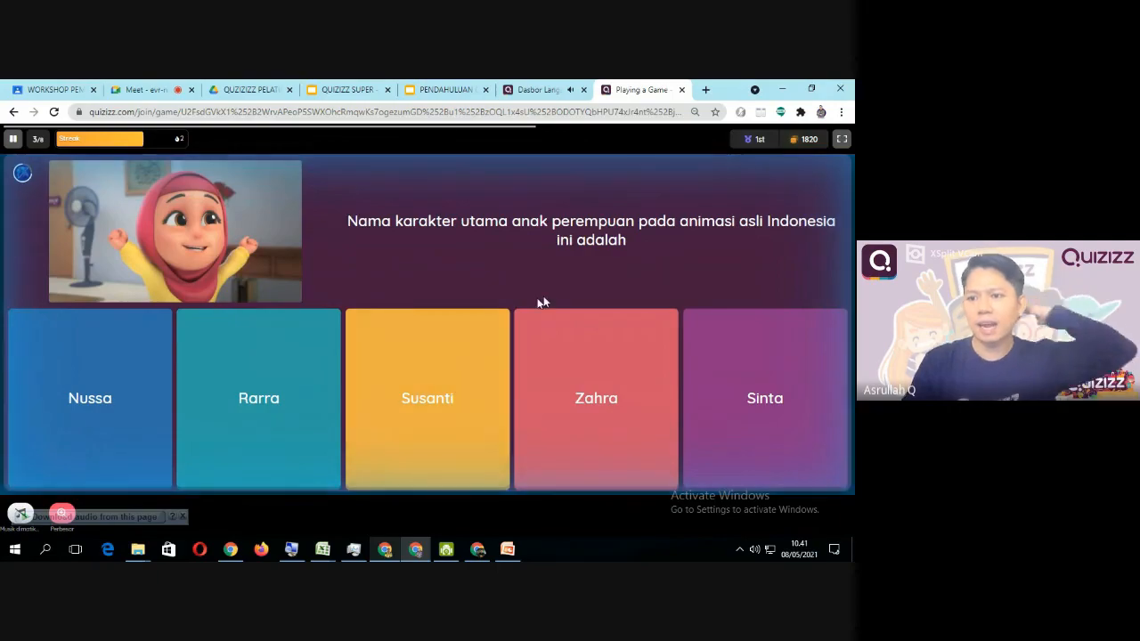
pyautogui.click(267, 399)
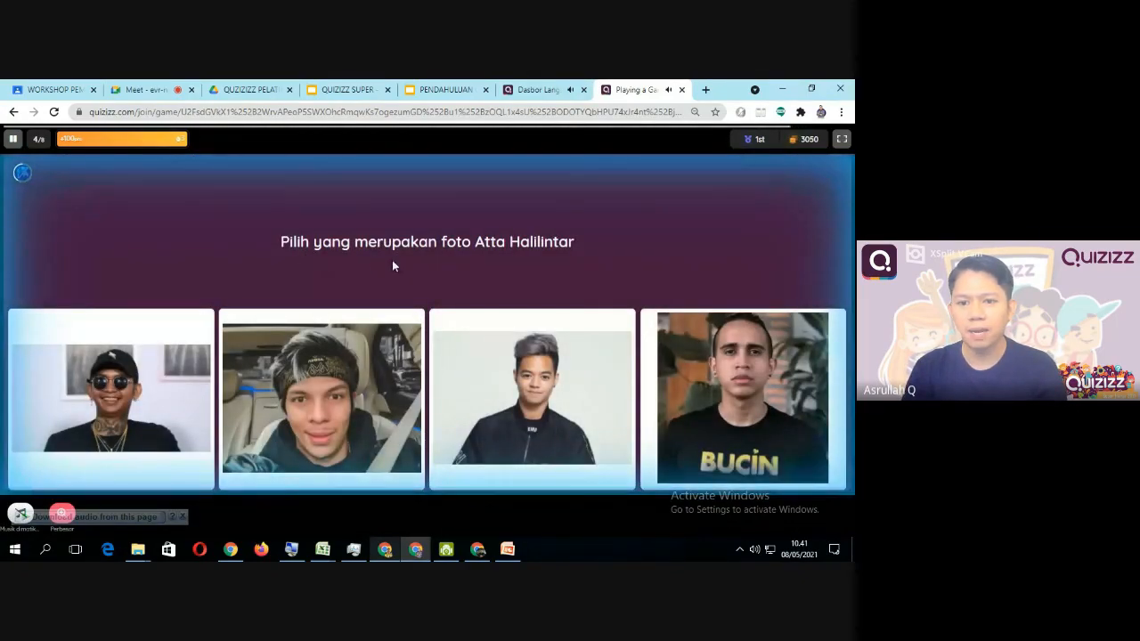
# Step: Answer the fourth to eighth questions with the first photo, the koala, Puff, Wano and Mail, and the third redemption card with the panda
pyautogui.click(110, 385)
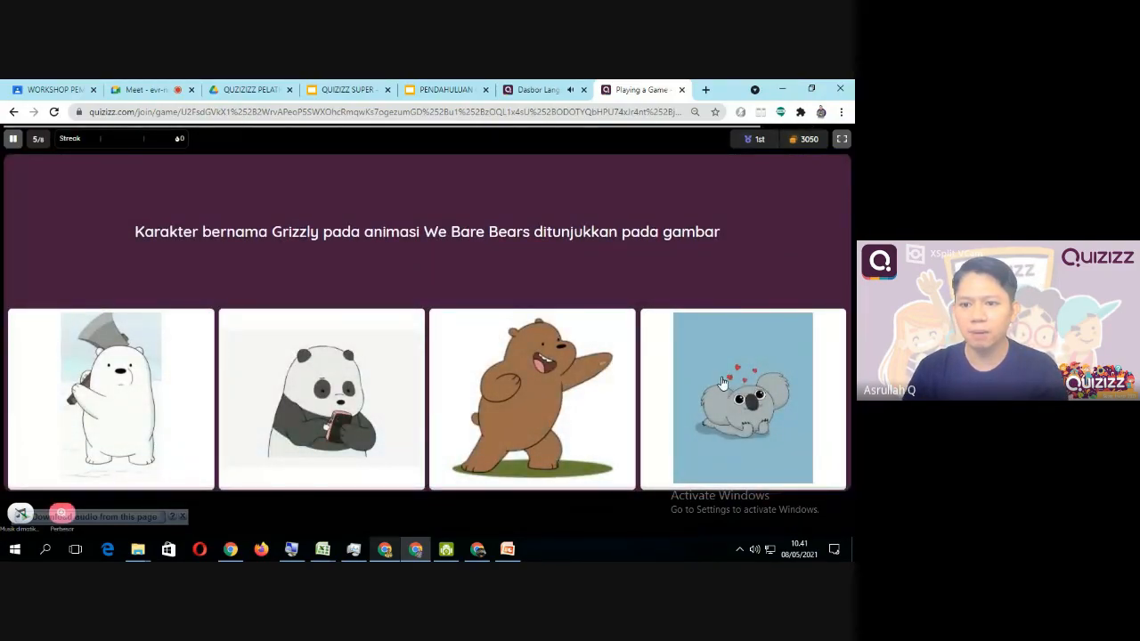
pyautogui.click(724, 383)
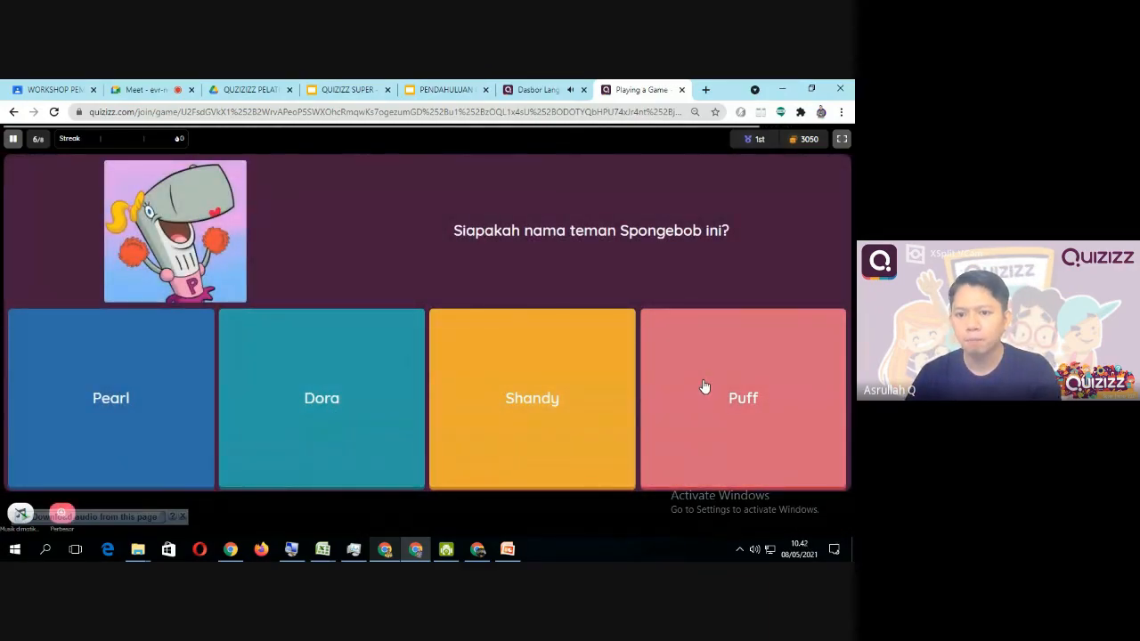
pyautogui.click(704, 386)
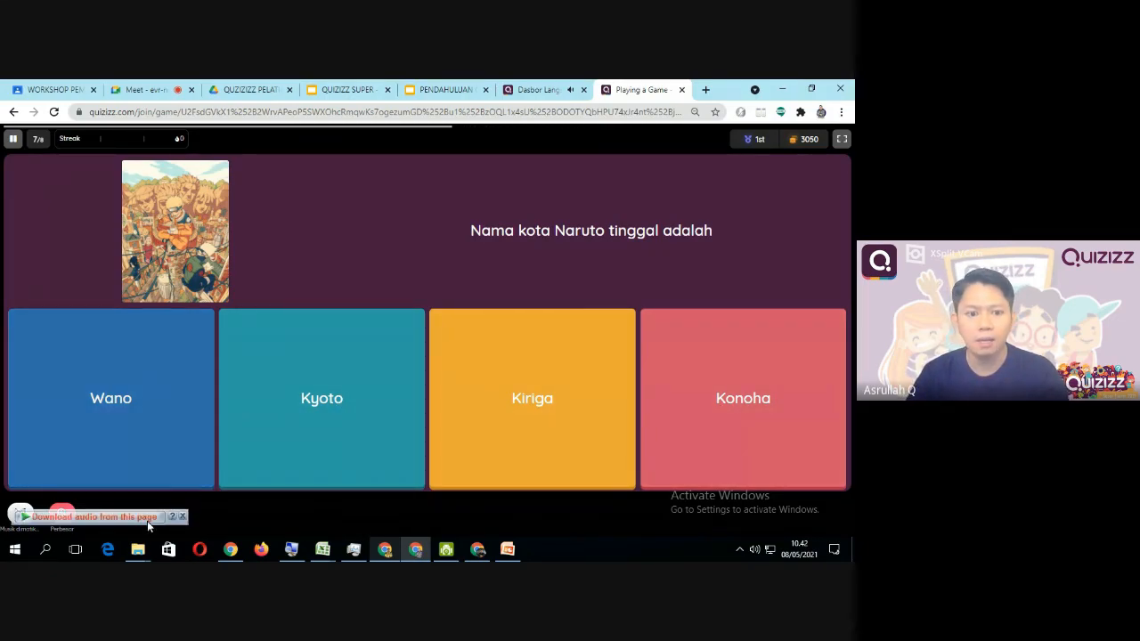
pyautogui.click(157, 411)
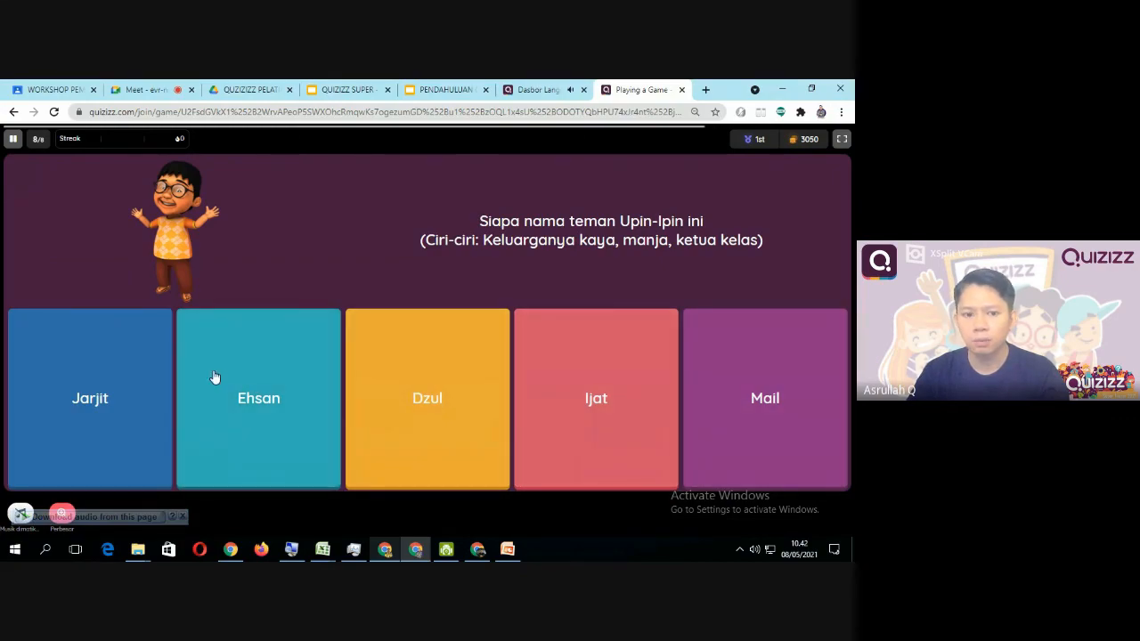
pyautogui.click(733, 371)
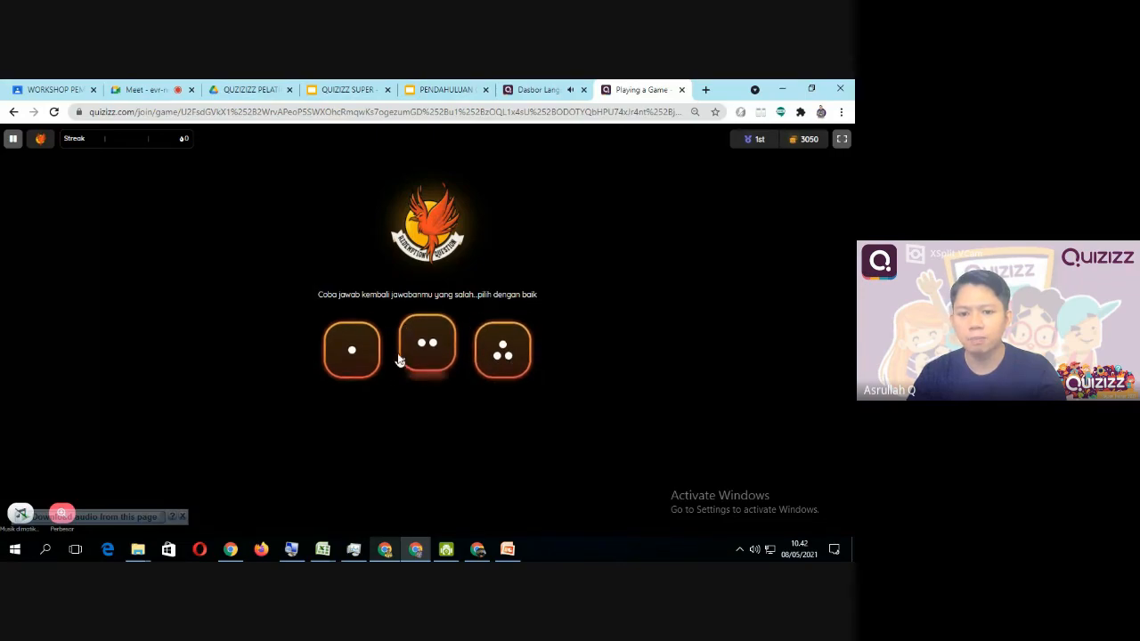
pyautogui.click(520, 356)
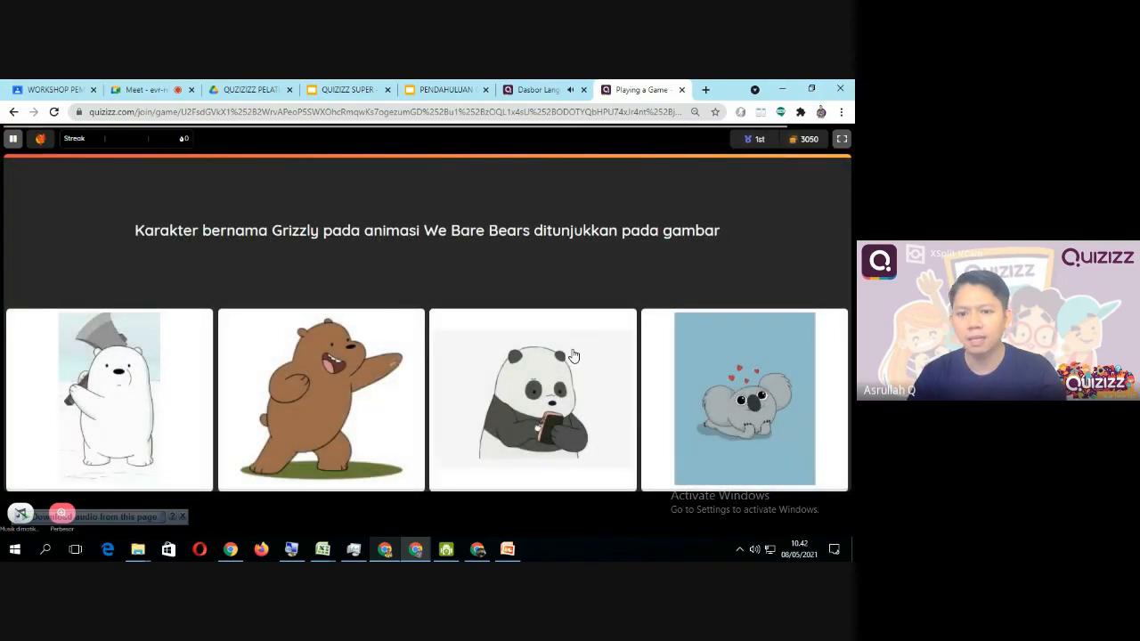
pyautogui.click(487, 374)
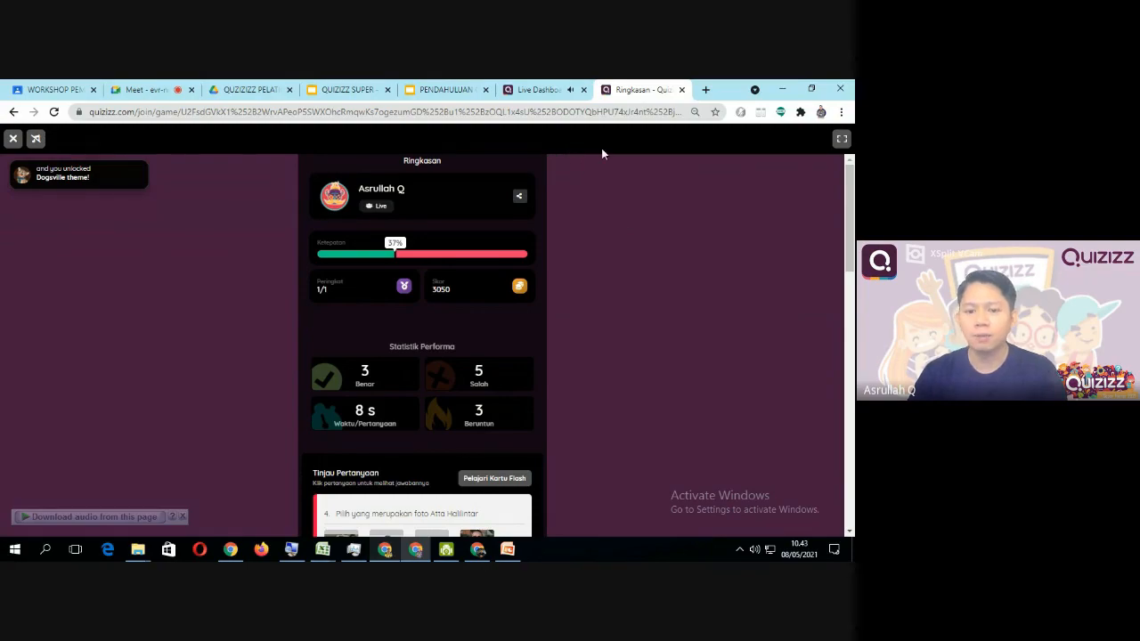
# Step: Check the host's live dashboard and return to the Google Meet call
pyautogui.click(528, 90)
pyautogui.click(144, 90)
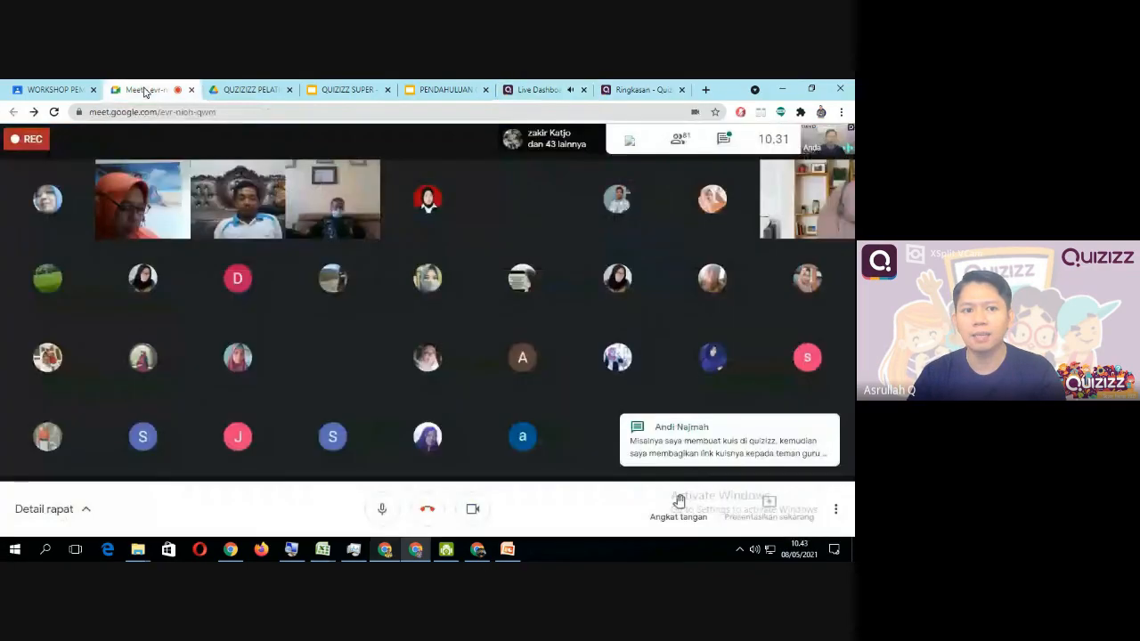